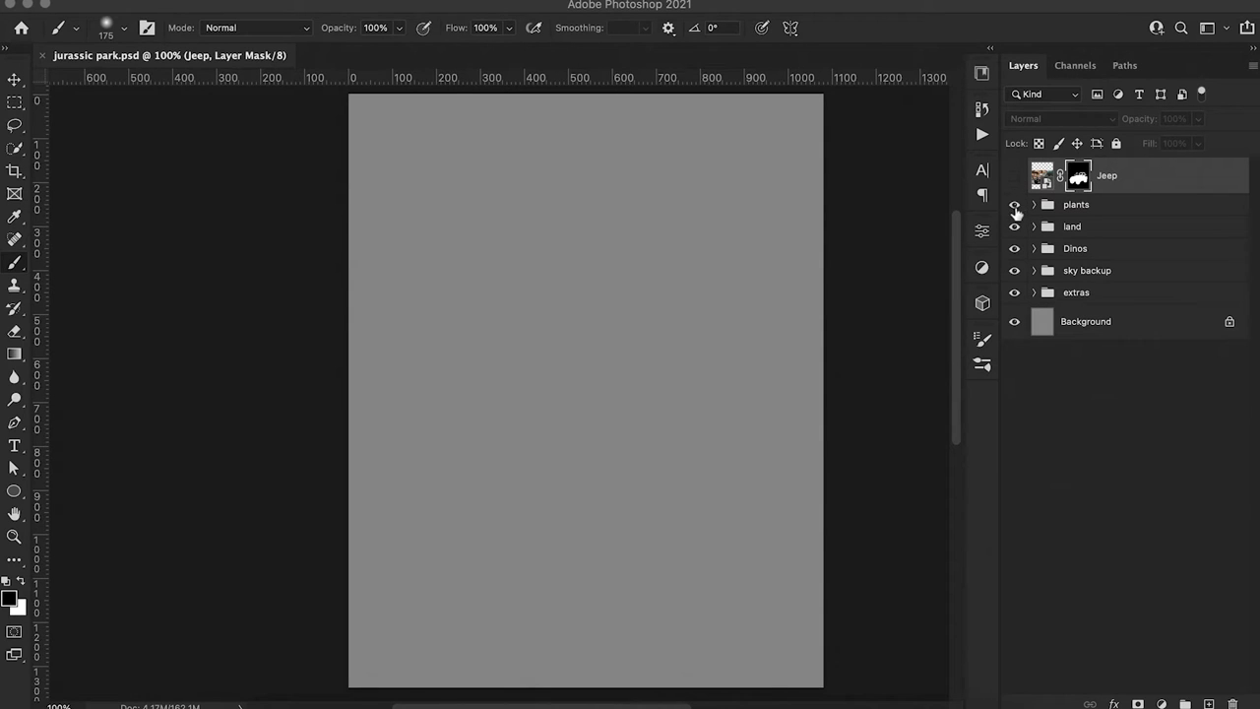
Show the Jeep layer and, with its mask temporarily disabled, enlarge it to about 106% and move it toward the canvas's right side
{"action": "left_click", "coordinate": [1014, 177]}
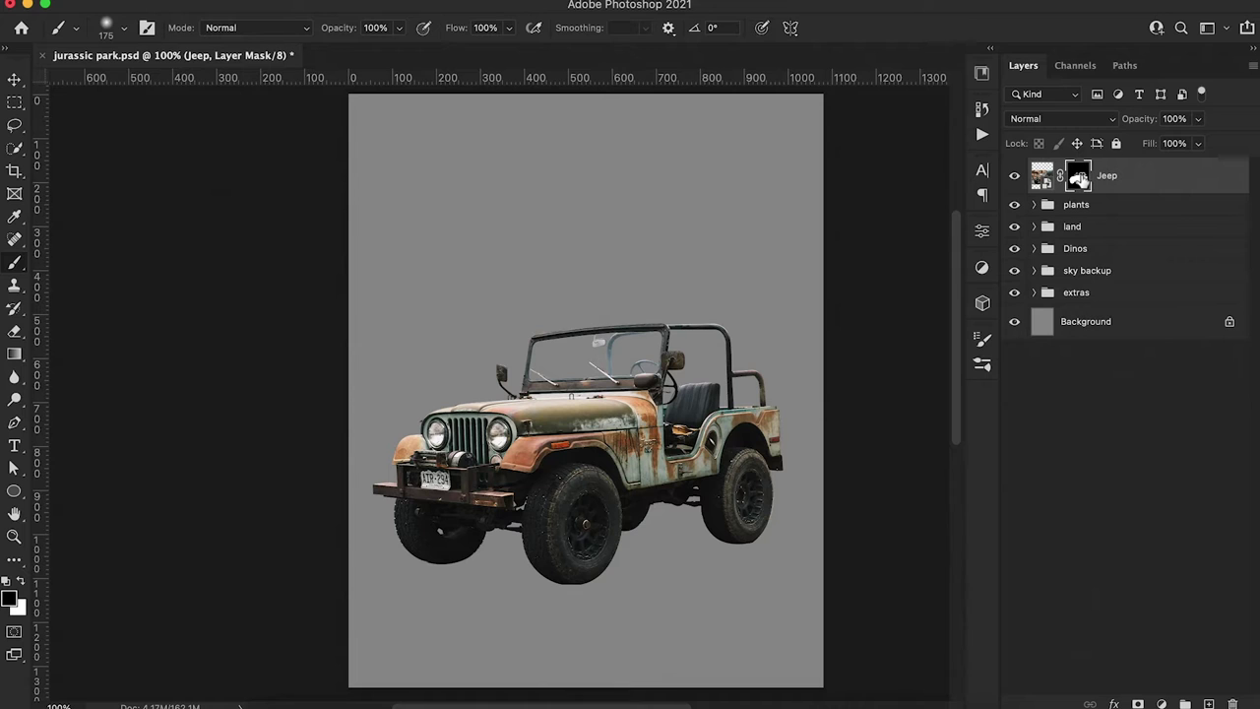
{"action": "left_click", "coordinate": [1081, 179], "text": "shift"}
{"action": "key", "text": "super+t"}
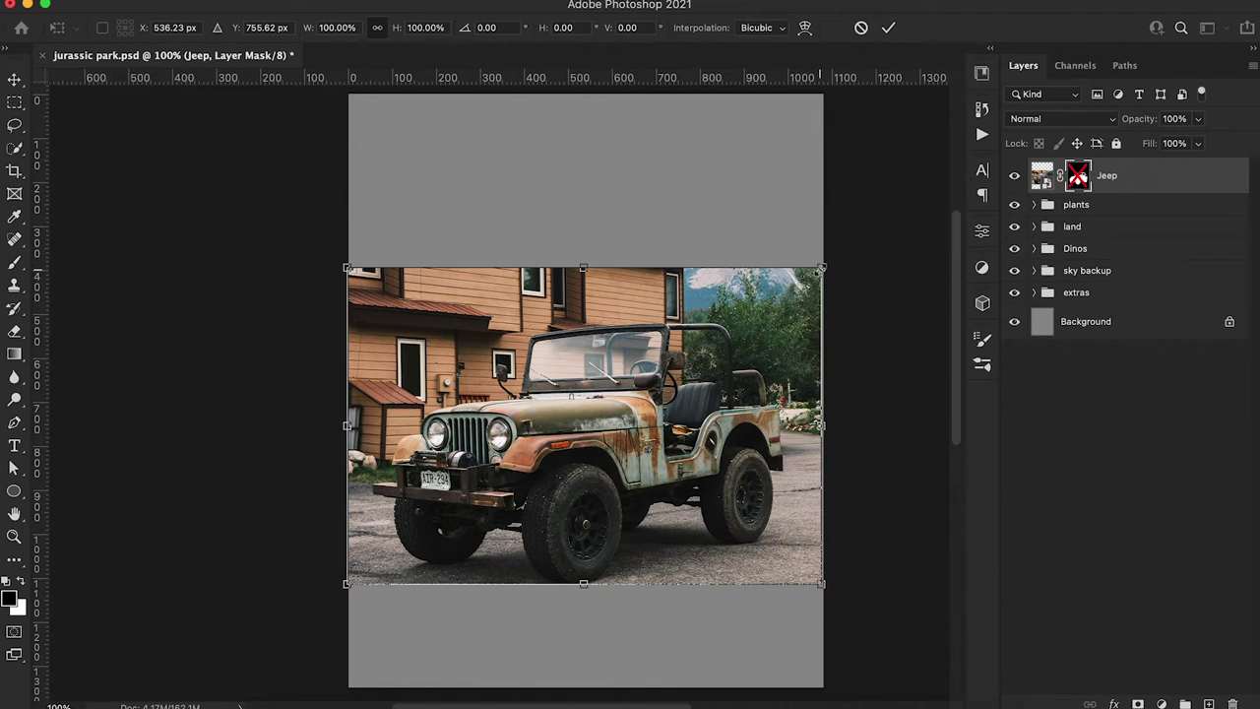
{"action": "left_click_drag", "start_coordinate": [822, 266], "coordinate": [848, 251]}
{"action": "left_click_drag", "start_coordinate": [807, 340], "coordinate": [829, 349]}
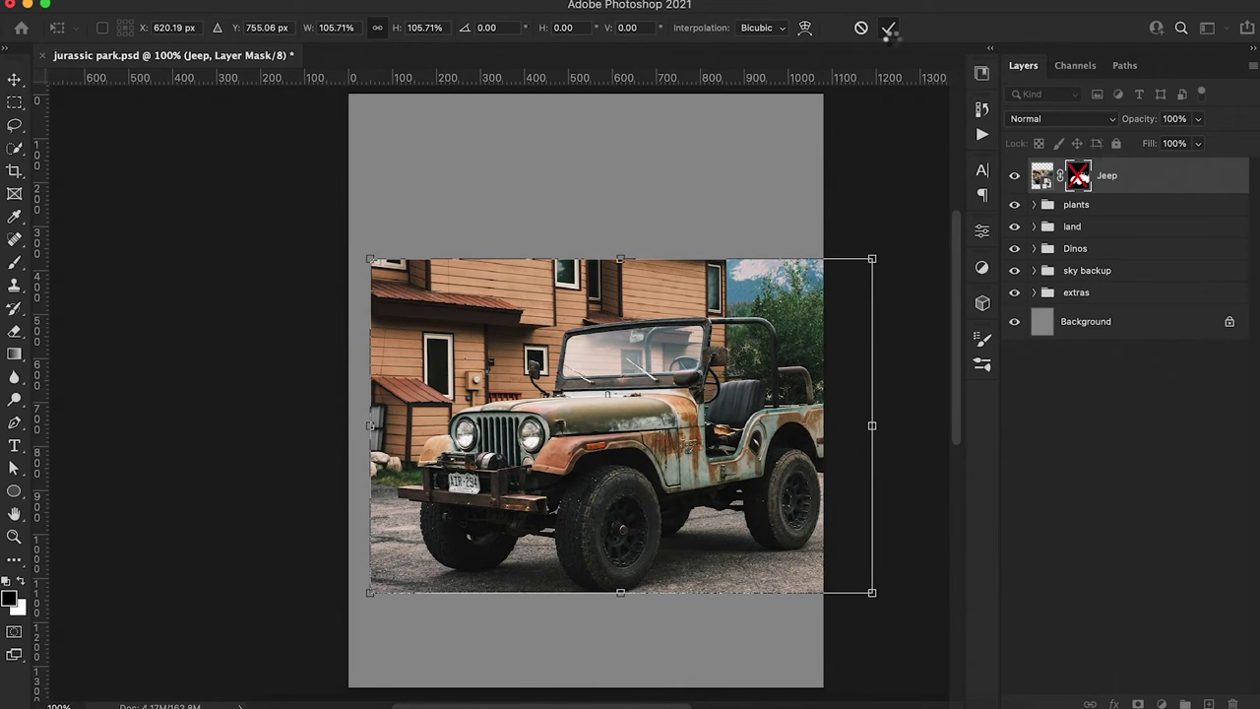
{"action": "left_click", "coordinate": [889, 28]}
{"action": "left_click", "coordinate": [1079, 178], "text": "shift"}
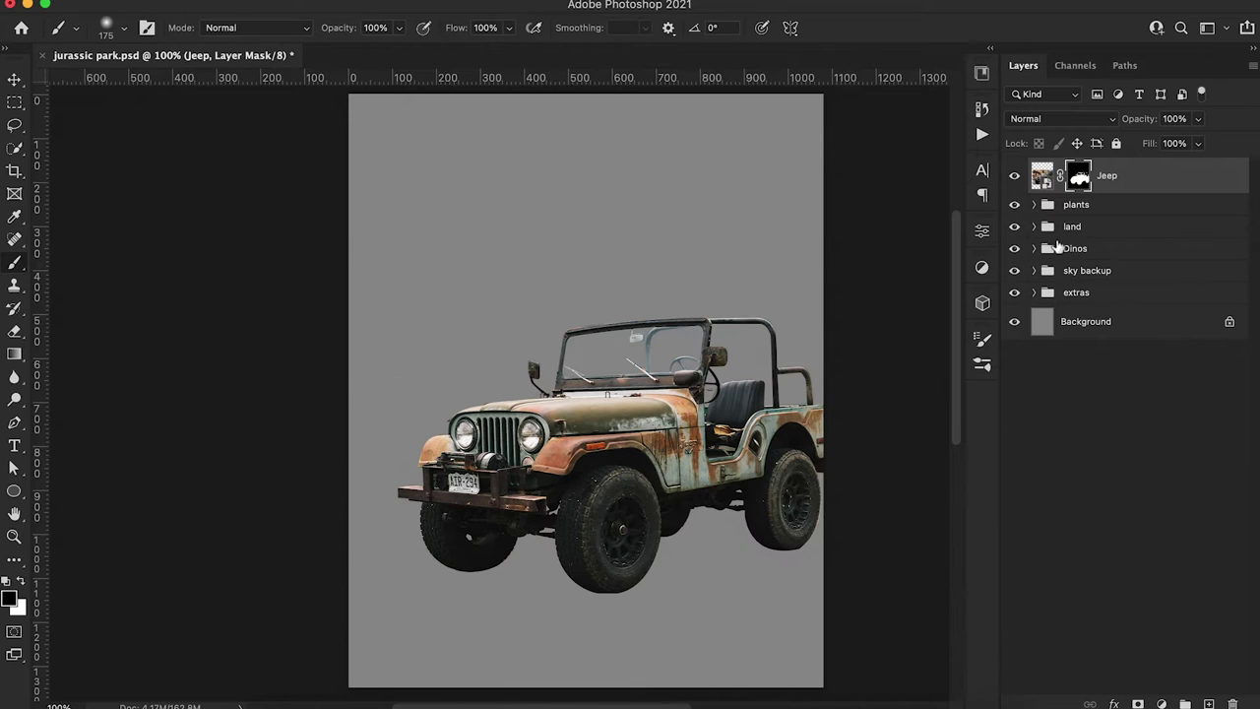
Duplicate the land layer from the land group, place one copy directly below the Jeep layer, and name it base
{"action": "left_click", "coordinate": [1033, 228]}
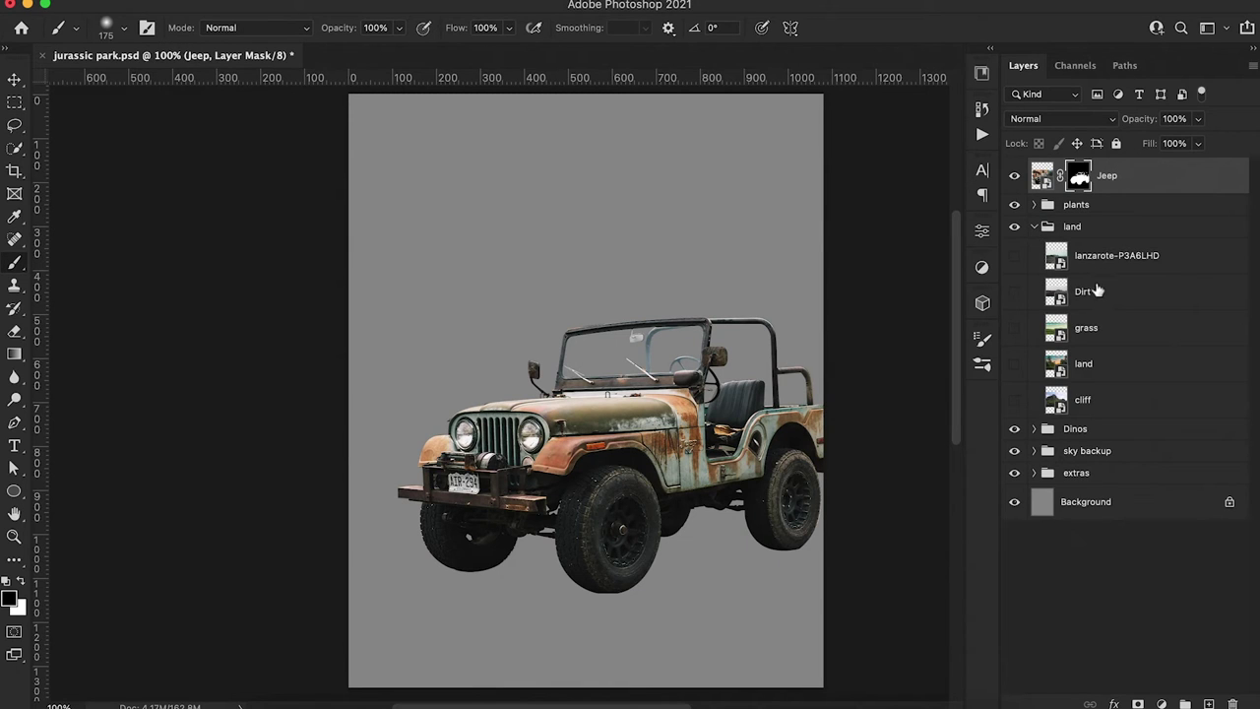
{"action": "left_click", "coordinate": [1081, 366]}
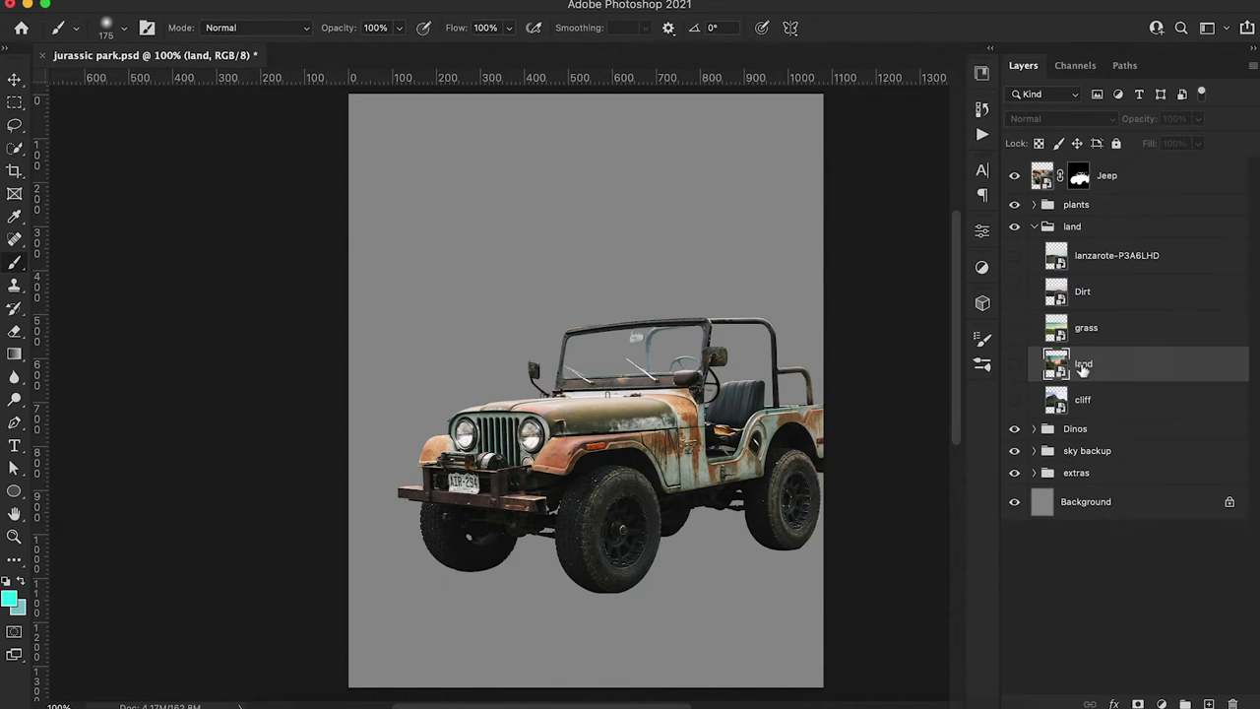
{"action": "key", "text": "super+j"}
{"action": "left_click_drag", "start_coordinate": [1082, 368], "coordinate": [1077, 202]}
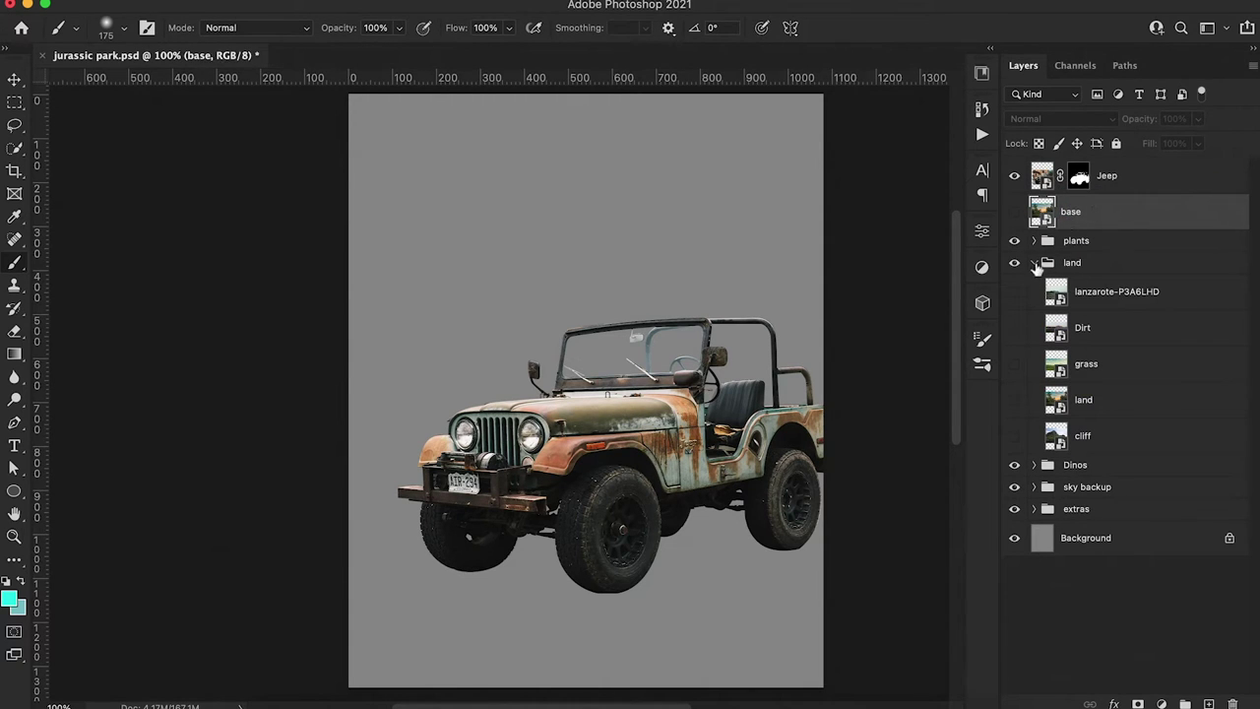
{"action": "left_click", "coordinate": [1033, 264]}
Show the base layer, scale it to about 26.7%, and align its lower edge with the bottom of the canvas
{"action": "left_click", "coordinate": [1013, 211]}
{"action": "key", "text": "super+t"}
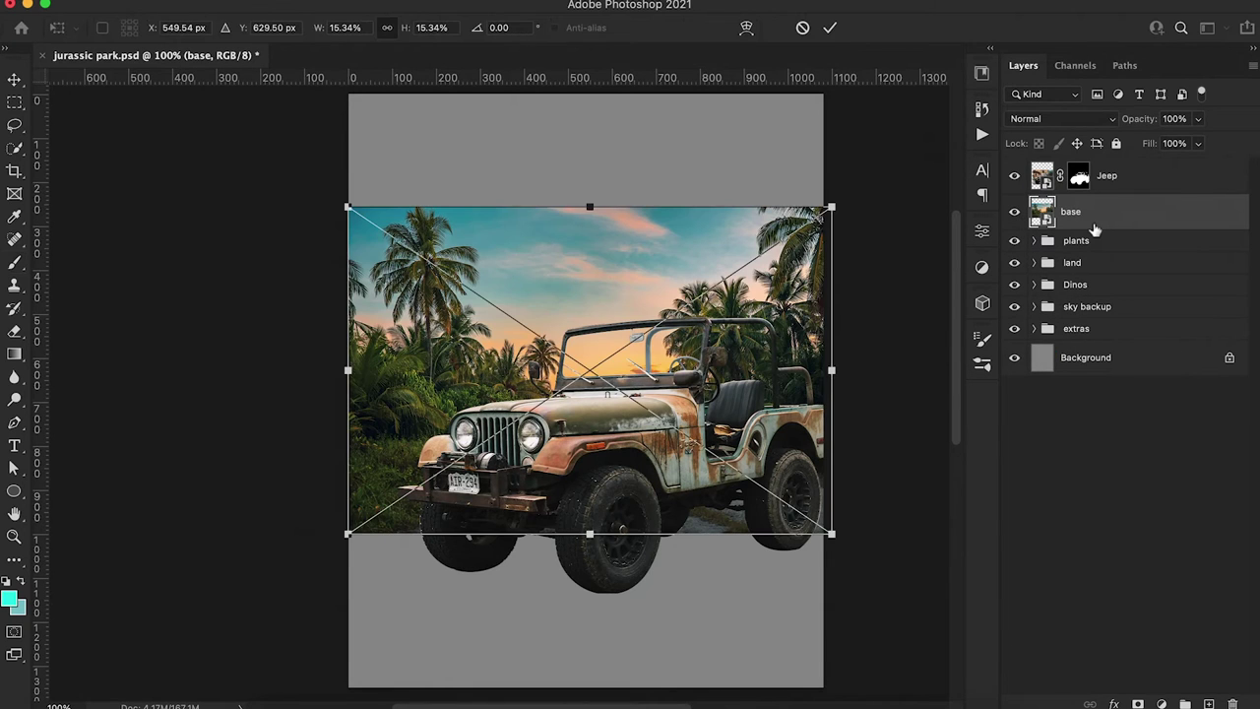
{"action": "key", "text": "super+minus"}
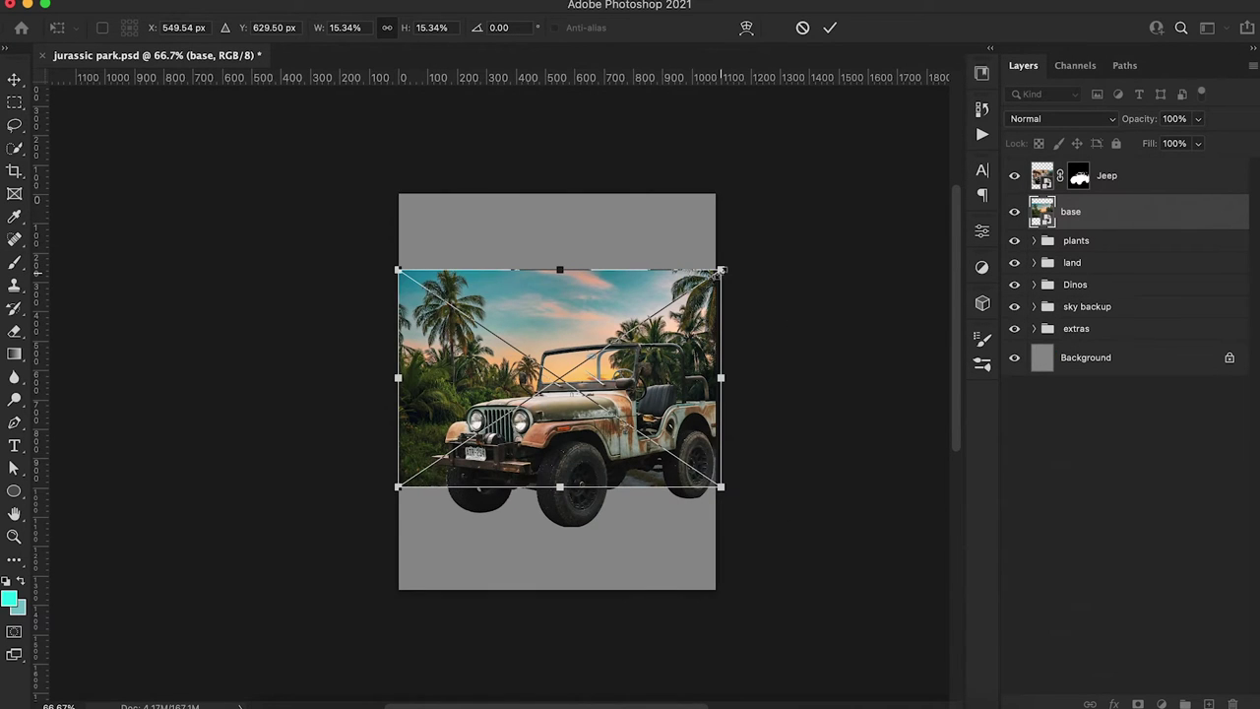
{"action": "left_click_drag", "start_coordinate": [721, 271], "coordinate": [839, 188]}
{"action": "left_click_drag", "start_coordinate": [777, 345], "coordinate": [796, 370]}
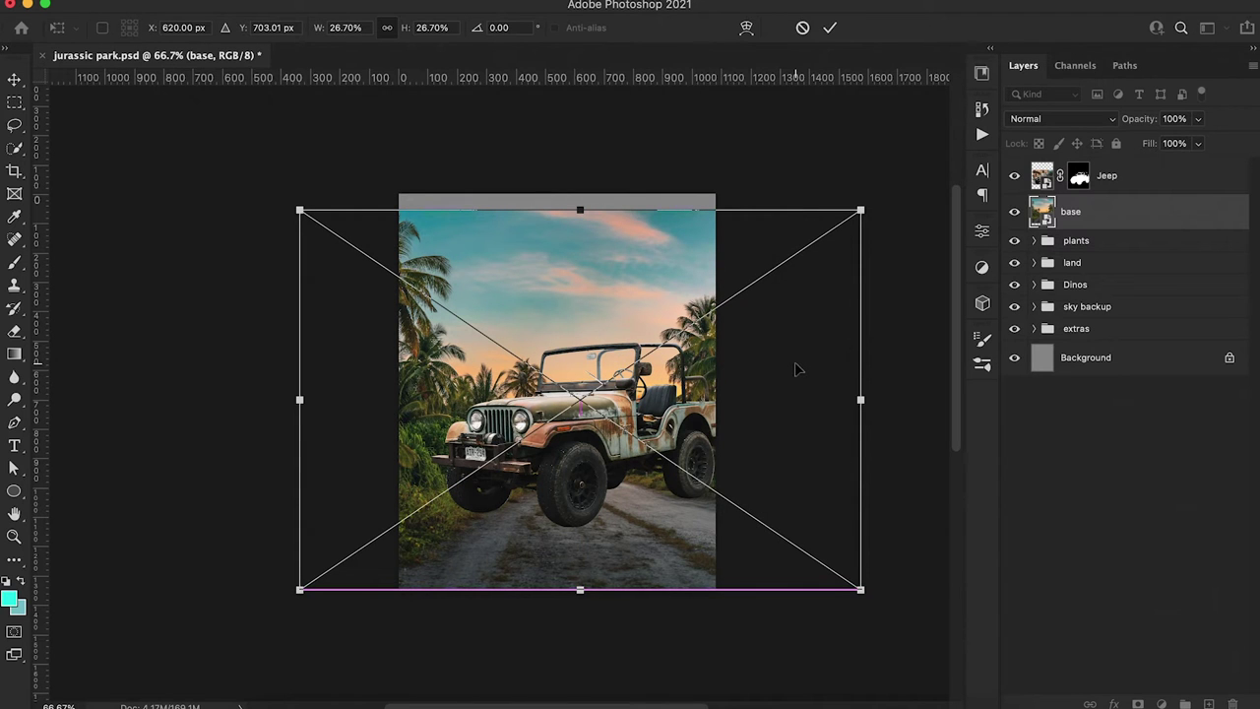
{"action": "left_click", "coordinate": [831, 31]}
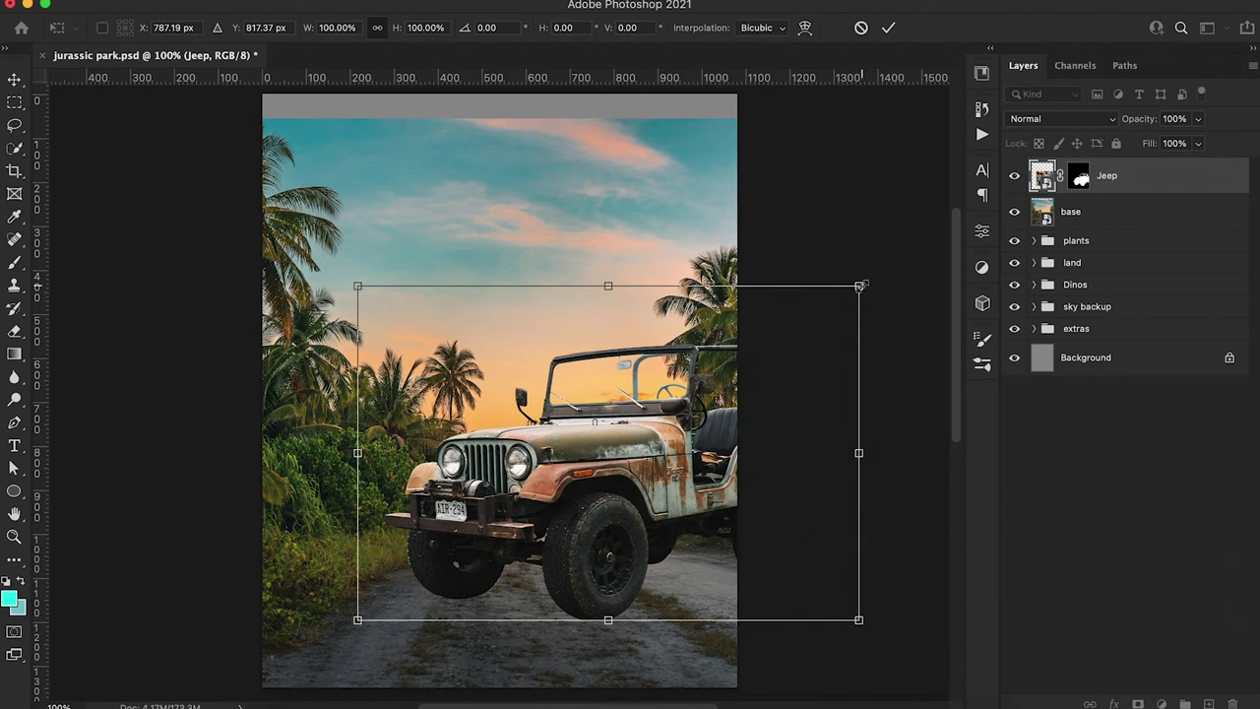
Shrink the Jeep slightly and move it right, and shift the base background to the left
{"action": "left_click_drag", "start_coordinate": [857, 285], "coordinate": [812, 316]}
{"action": "left_click_drag", "start_coordinate": [635, 402], "coordinate": [679, 402]}
{"action": "mouse_move", "coordinate": [892, 444]}
{"action": "left_mouse_down"}
{"action": "mouse_move", "coordinate": [899, 461]}
{"action": "mouse_move", "coordinate": [897, 444]}
{"action": "left_mouse_up"}
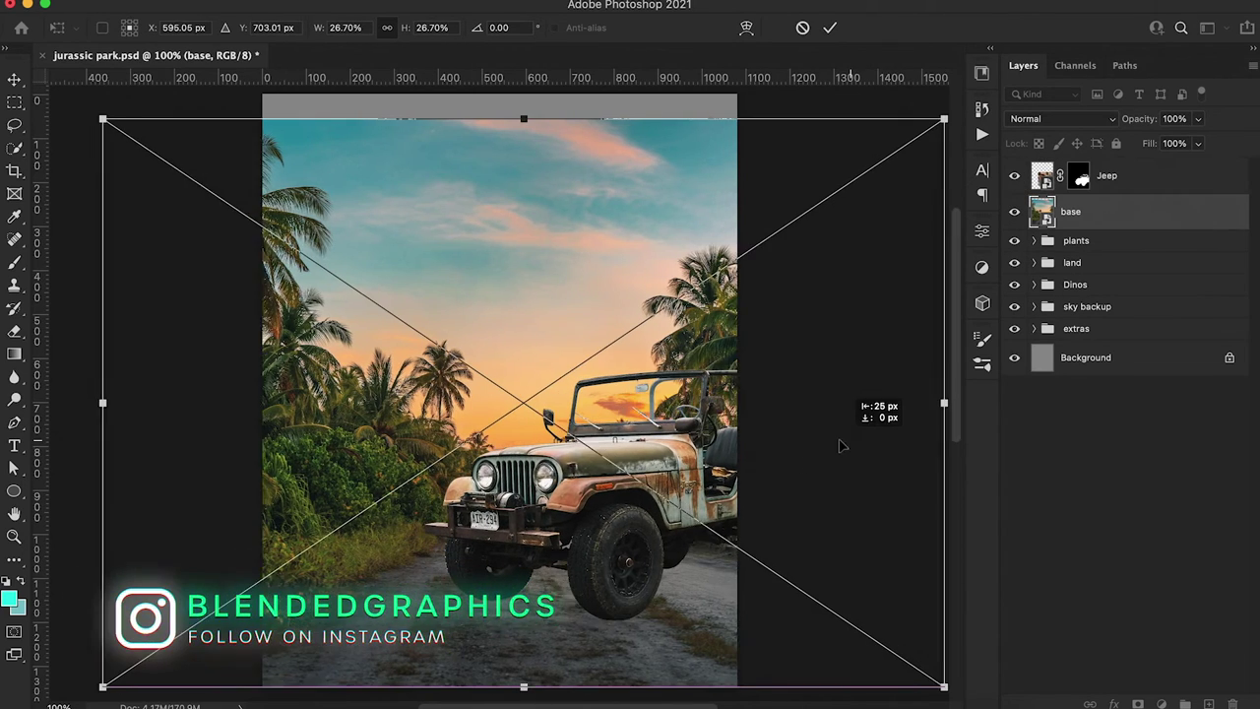
{"action": "left_click_drag", "start_coordinate": [840, 442], "coordinate": [802, 448]}
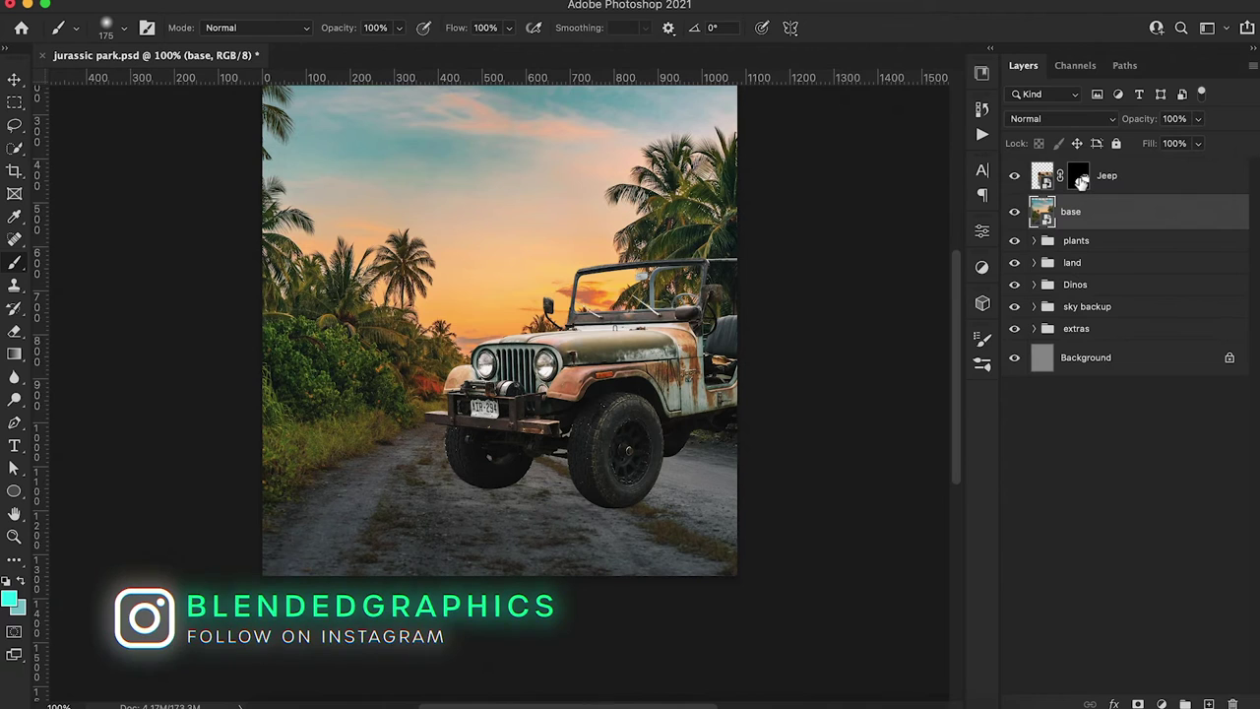
Check the Jeep with its mask off and on, rotate it clockwise by about 1.2°, and nudge it left and down
{"action": "left_click", "coordinate": [1081, 180], "text": "shift"}
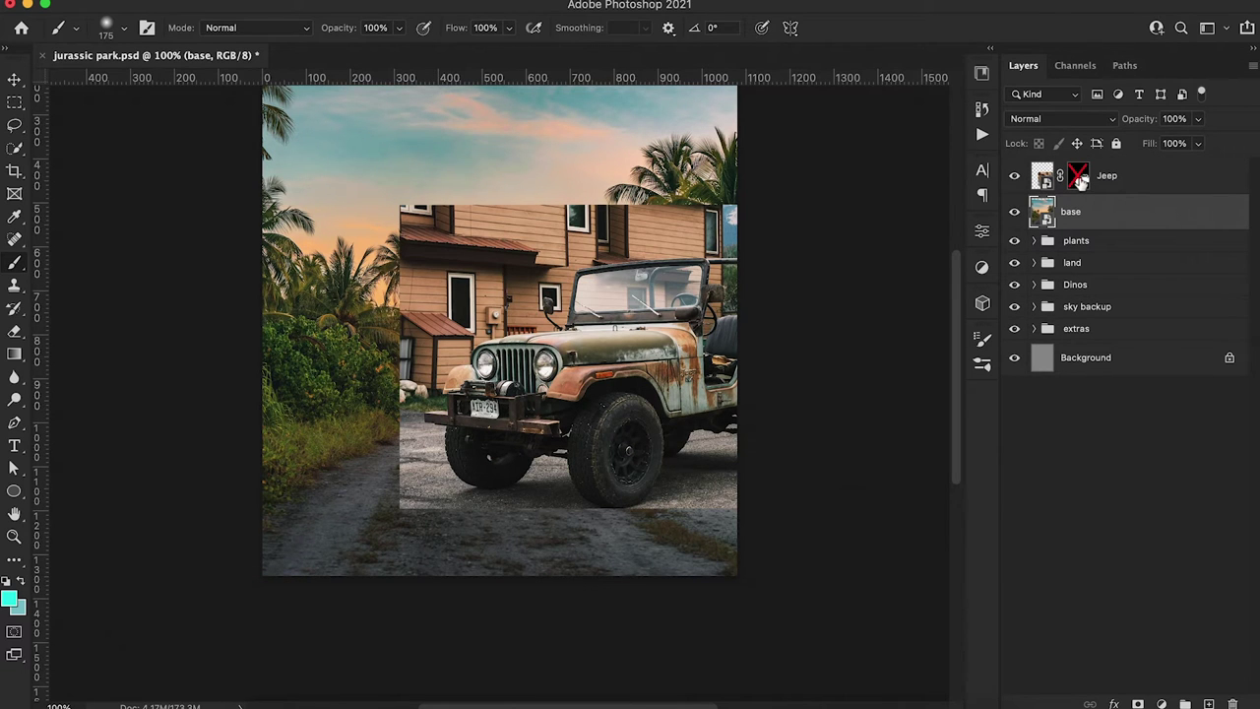
{"action": "left_click", "coordinate": [1081, 181], "text": "shift"}
{"action": "key", "text": "ctrl+t"}
{"action": "left_click_drag", "start_coordinate": [882, 225], "coordinate": [887, 227]}
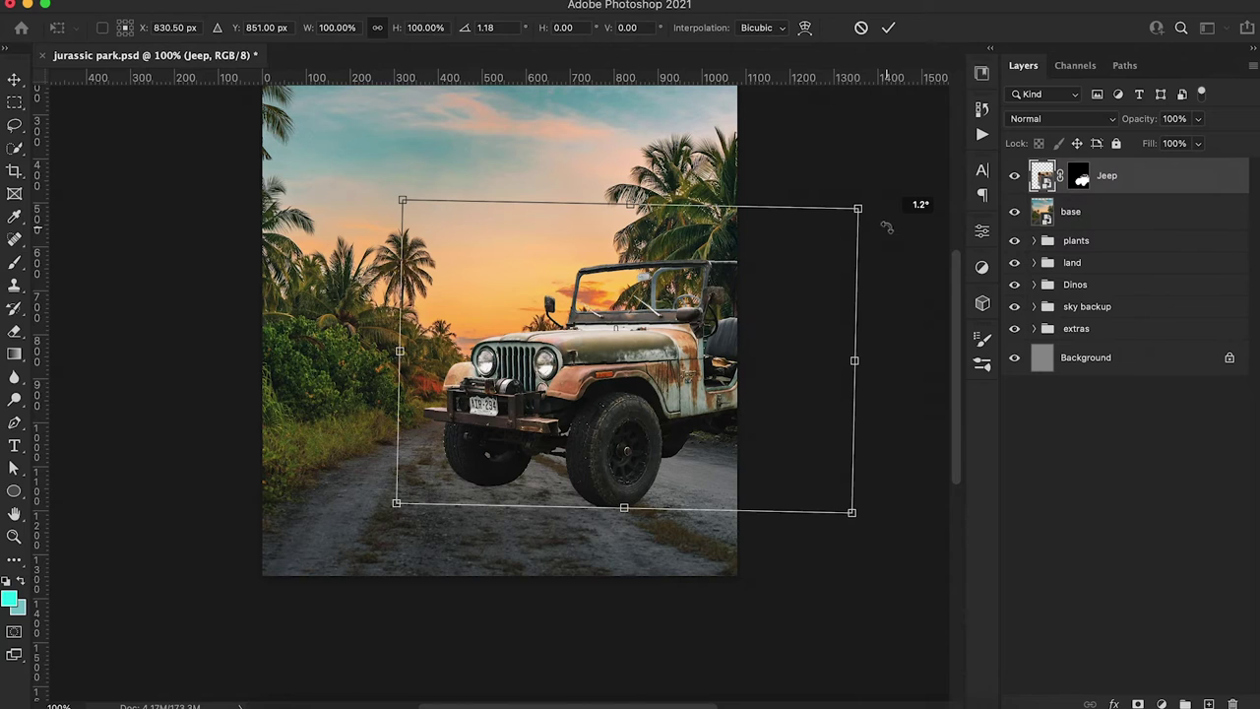
{"action": "mouse_move", "coordinate": [819, 268]}
{"action": "left_mouse_down"}
{"action": "mouse_move", "coordinate": [832, 260]}
{"action": "mouse_move", "coordinate": [838, 276]}
{"action": "mouse_move", "coordinate": [801, 281]}
{"action": "left_mouse_up"}
{"action": "left_click", "coordinate": [888, 27]}
Set the base layer's opacity to 63%
{"action": "left_click", "coordinate": [1070, 212]}
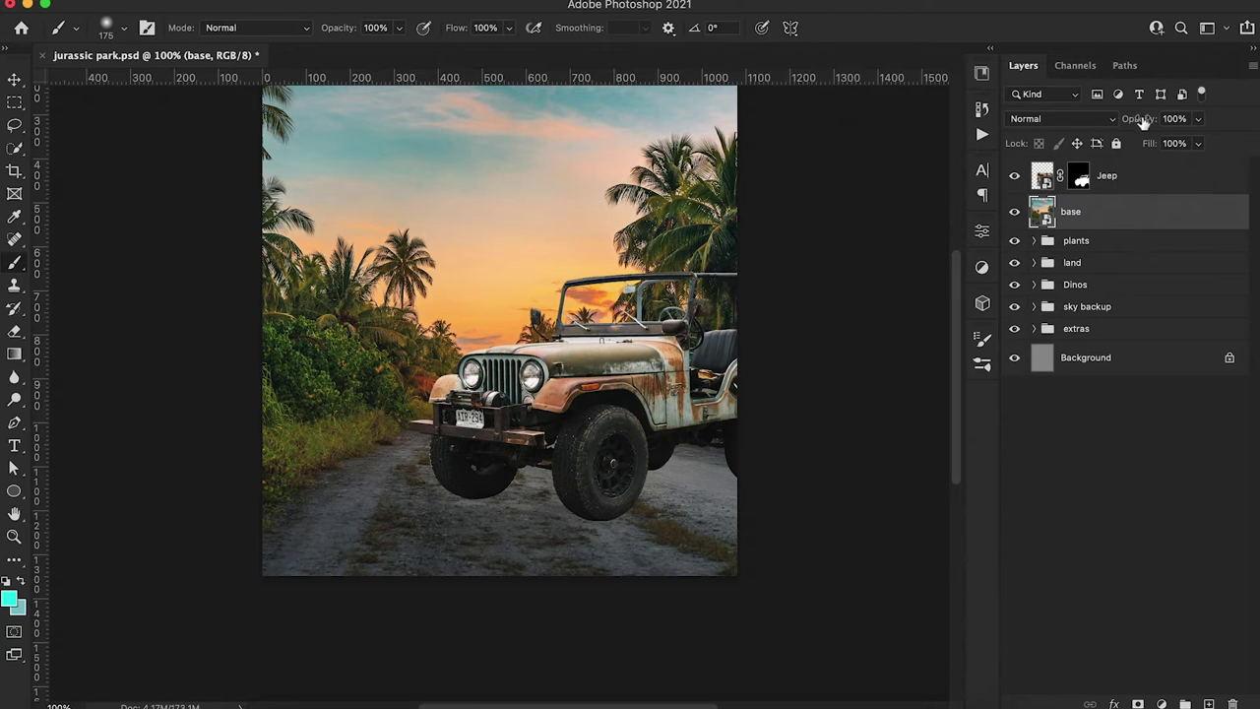
{"action": "left_click_drag", "start_coordinate": [1140, 118], "coordinate": [1110, 128]}
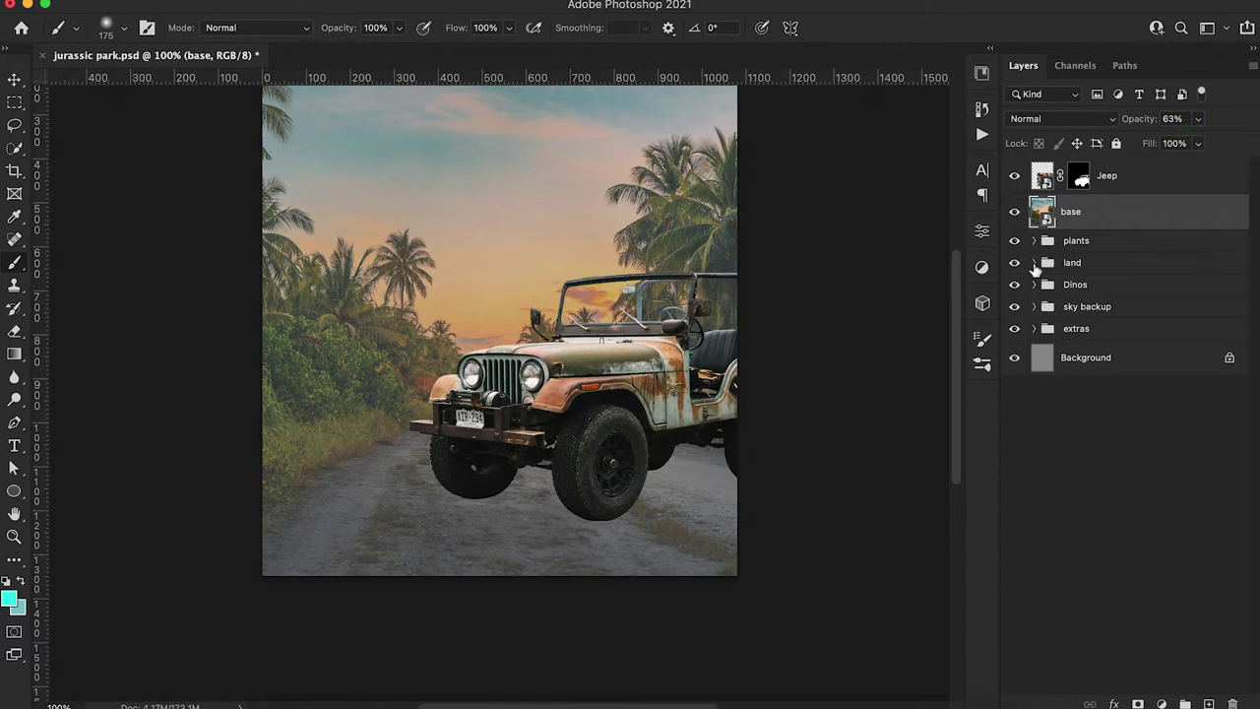
Duplicate the Dirt layer in the land group and place one of the two between the Jeep and base layers
{"action": "left_click", "coordinate": [1034, 263]}
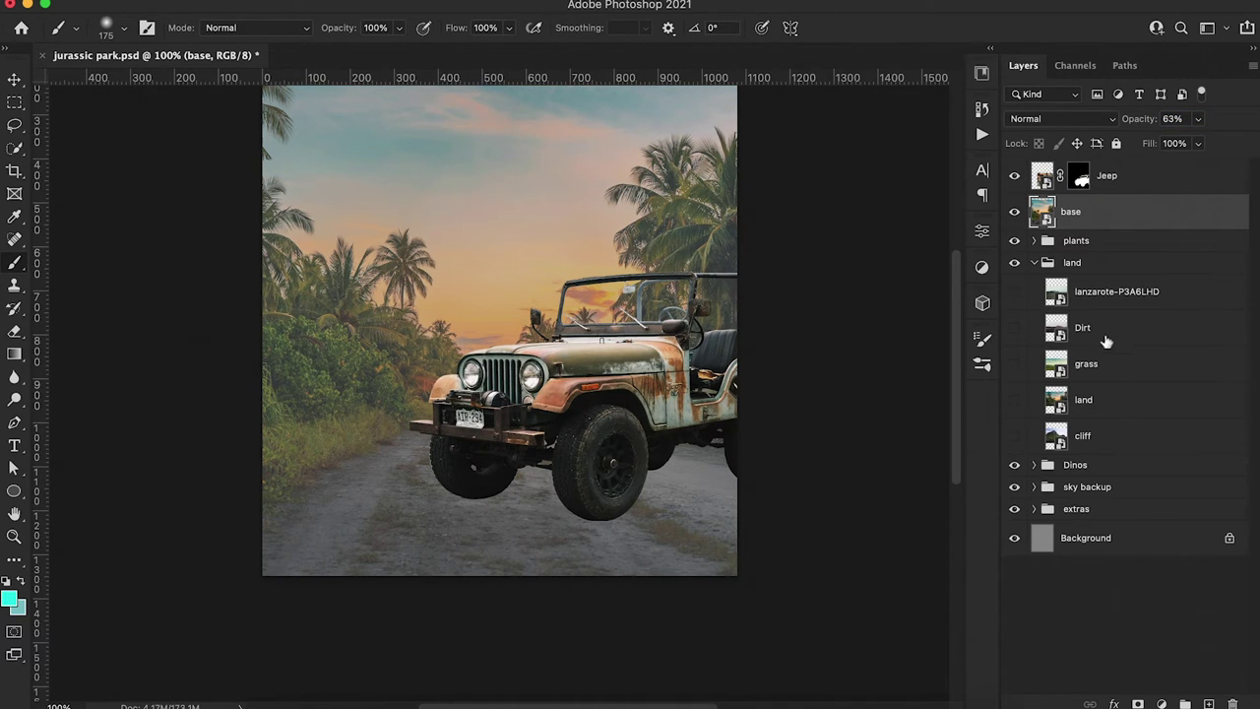
{"action": "left_click", "coordinate": [1106, 340]}
{"action": "key", "text": "ctrl+j"}
{"action": "mouse_move", "coordinate": [1106, 340]}
{"action": "left_mouse_down"}
{"action": "mouse_move", "coordinate": [1089, 241]}
{"action": "mouse_move", "coordinate": [1089, 355]}
{"action": "left_mouse_up"}
{"action": "left_click_drag", "start_coordinate": [1081, 210], "coordinate": [1084, 212]}
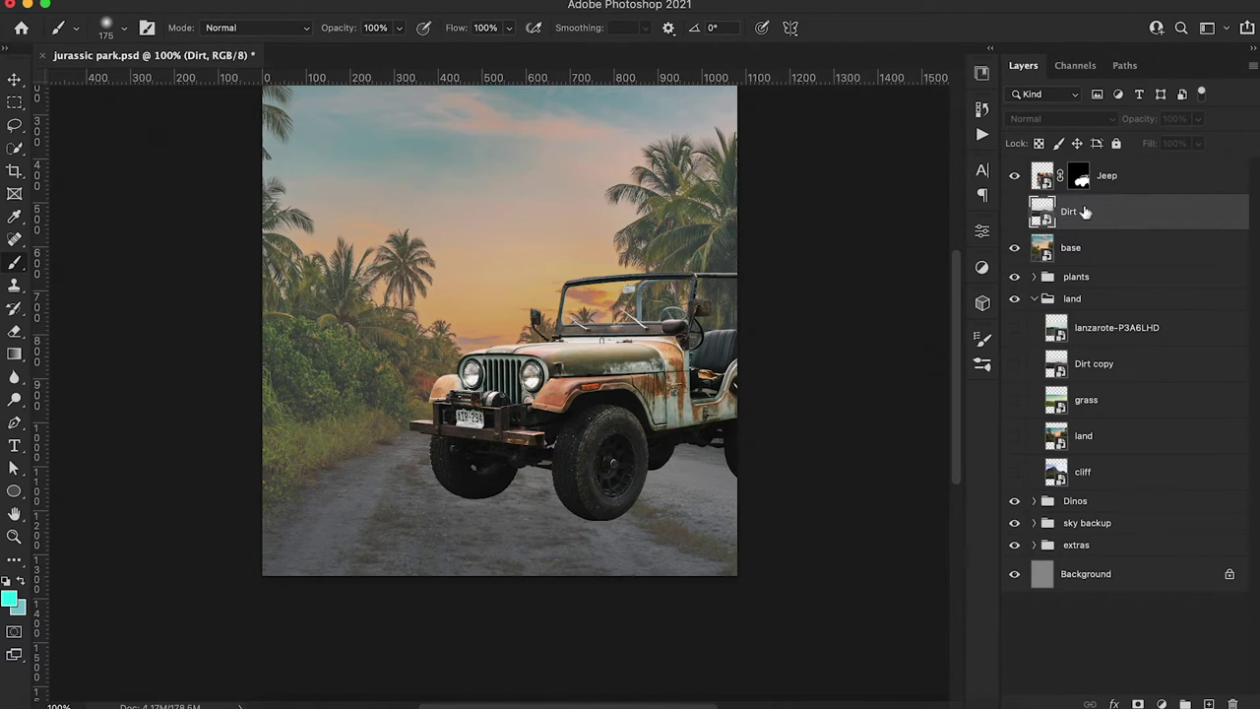
Show the upper Dirt layer, enlarge it to about 198%, and position it left with its lower edge on the canvas bottom
{"action": "key", "text": "ctrl+minus"}
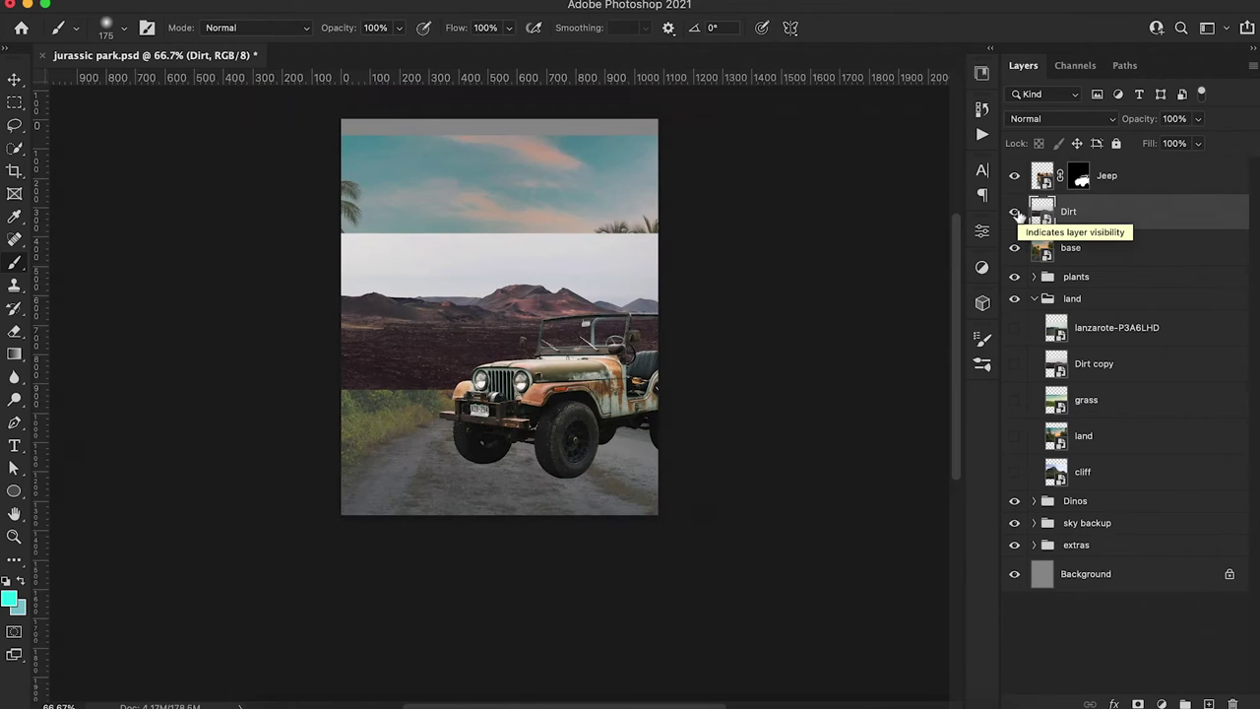
{"action": "key", "text": "ctrl+t"}
{"action": "left_click_drag", "start_coordinate": [691, 391], "coordinate": [879, 475]}
{"action": "left_click_drag", "start_coordinate": [832, 365], "coordinate": [615, 406]}
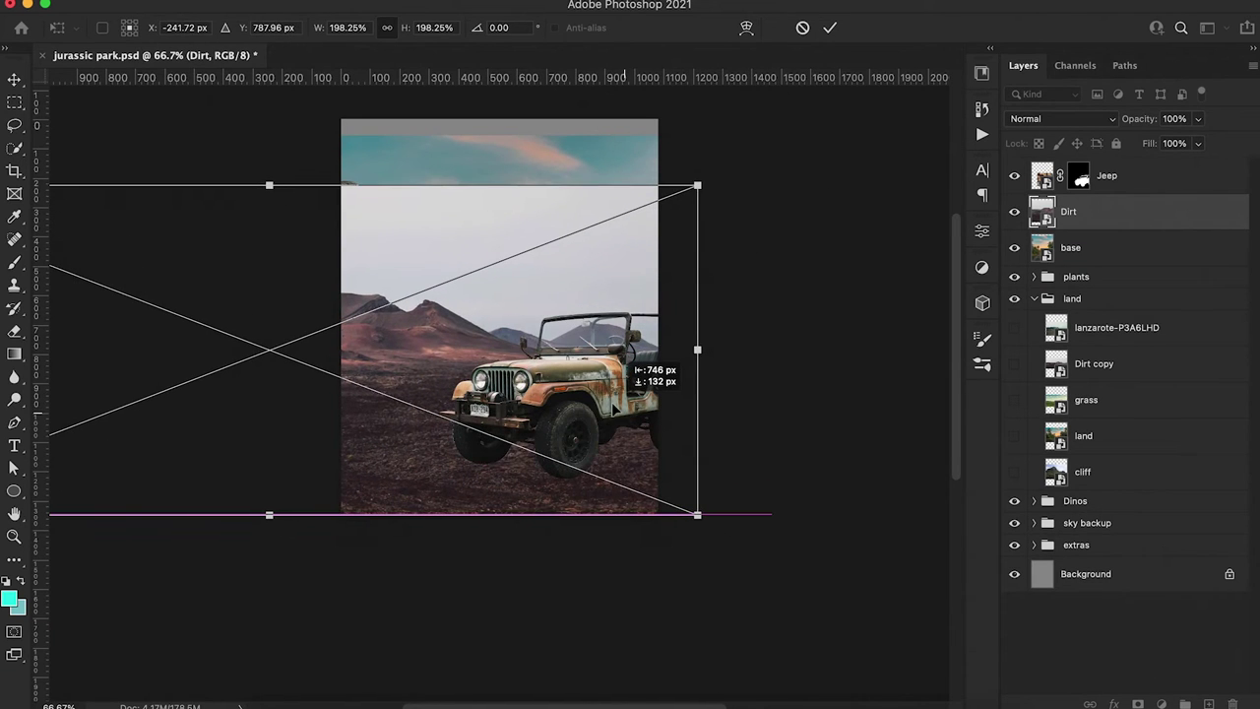
{"action": "left_click", "coordinate": [829, 29]}
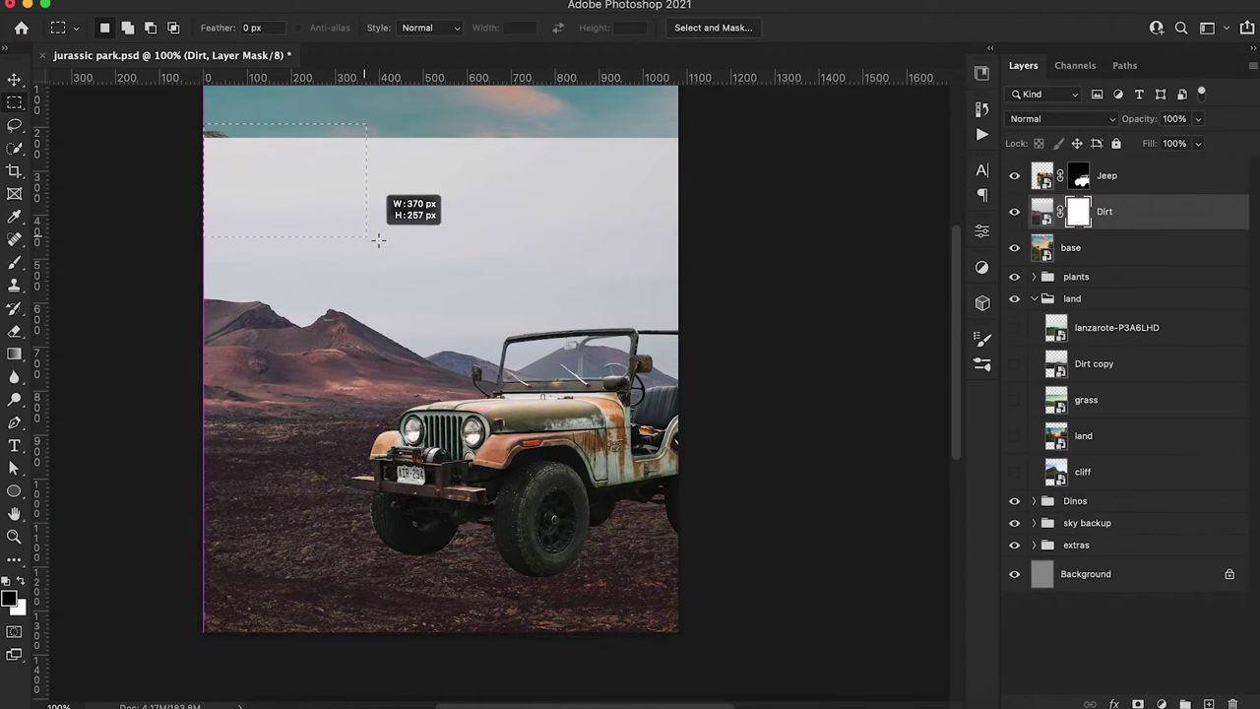
Add a mask to the Dirt layer and hide a full-width rectangle covering its sky, mountains and far ground
{"action": "left_click_drag", "start_coordinate": [675, 451], "coordinate": [709, 469]}
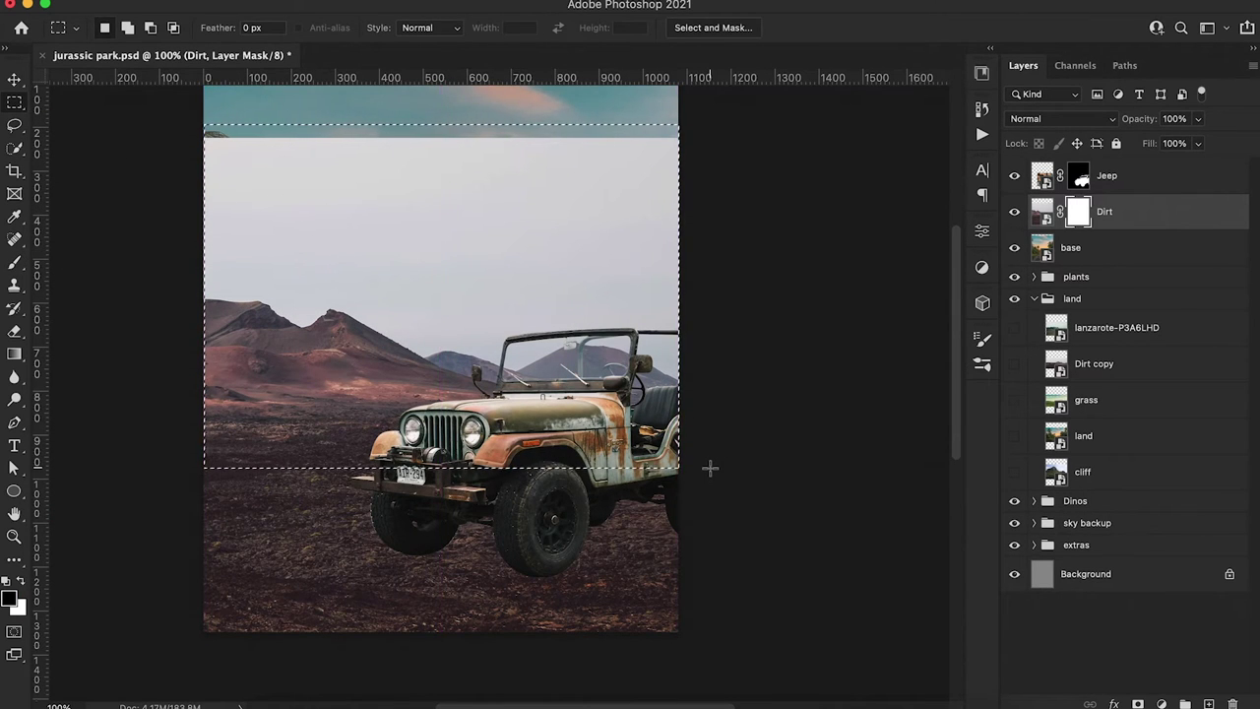
{"action": "key", "text": "alt+BackSpace"}
{"action": "key", "text": "super+d"}
Squash the Dirt layer to about 85% height, shift it slightly, and mask out the leftover strip along the canvas's right edge
{"action": "key", "text": "super+t"}
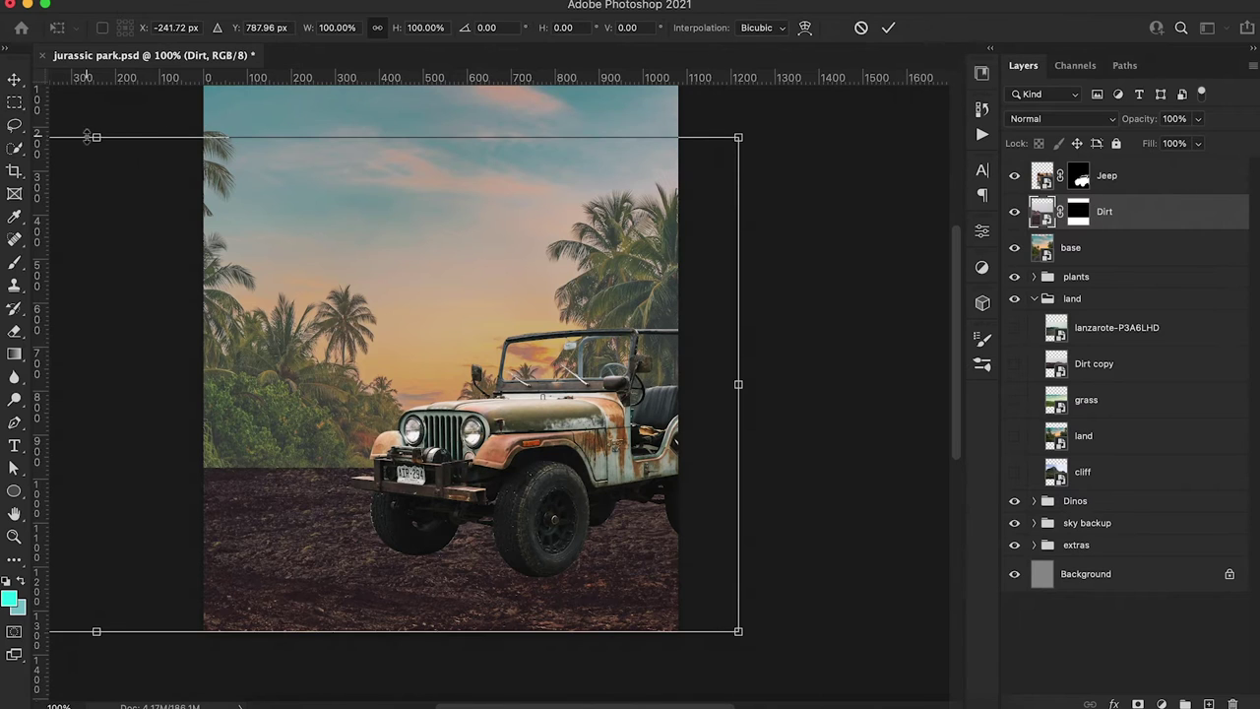
{"action": "left_click_drag", "start_coordinate": [95, 138], "coordinate": [98, 219]}
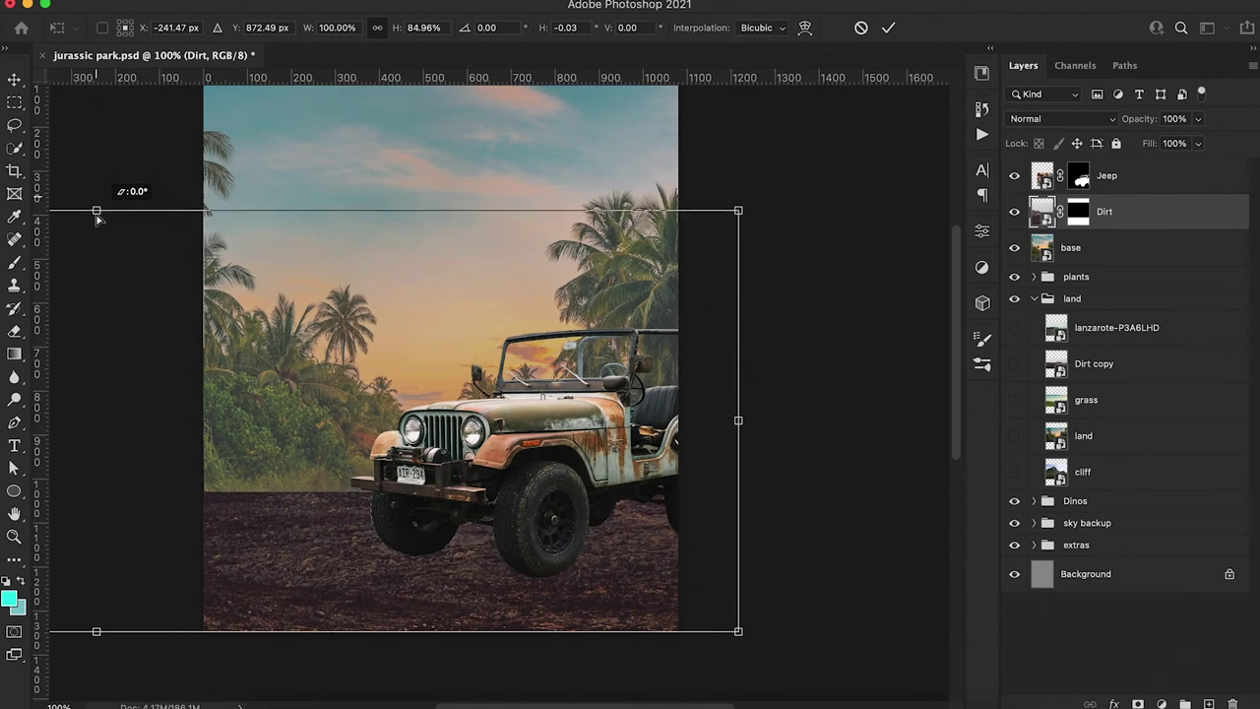
{"action": "left_click_drag", "start_coordinate": [739, 214], "coordinate": [754, 205]}
{"action": "left_click_drag", "start_coordinate": [731, 355], "coordinate": [703, 313]}
{"action": "key", "text": "Return"}
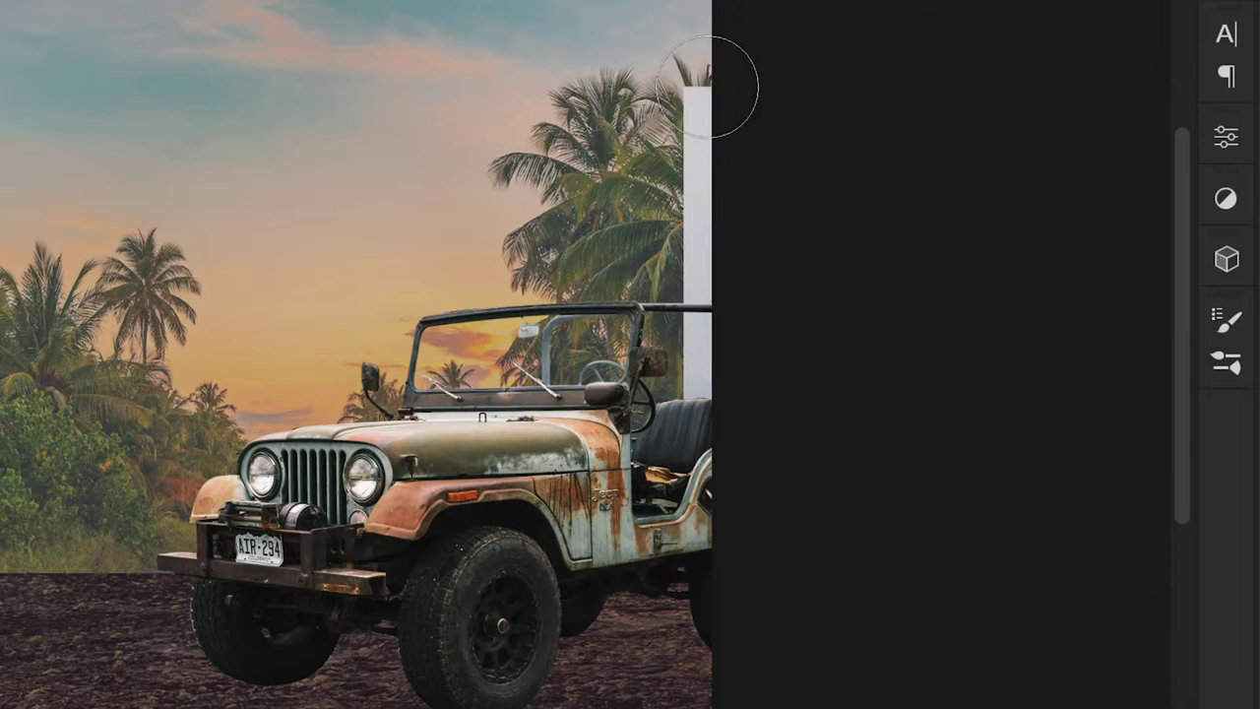
{"action": "left_click_drag", "start_coordinate": [707, 87], "coordinate": [714, 354]}
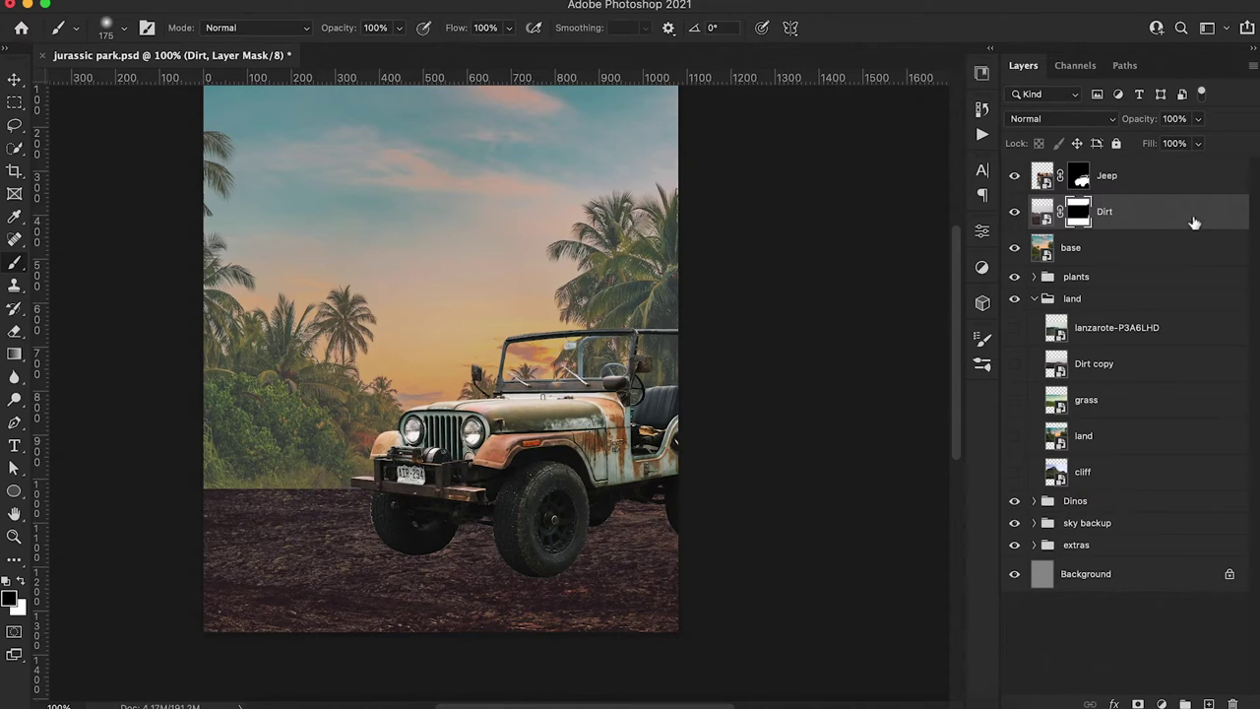
Duplicate the grass layer in the land group and place one of the two between the Jeep and Dirt layers
{"action": "left_click", "coordinate": [1117, 399]}
{"action": "key", "text": "super+j"}
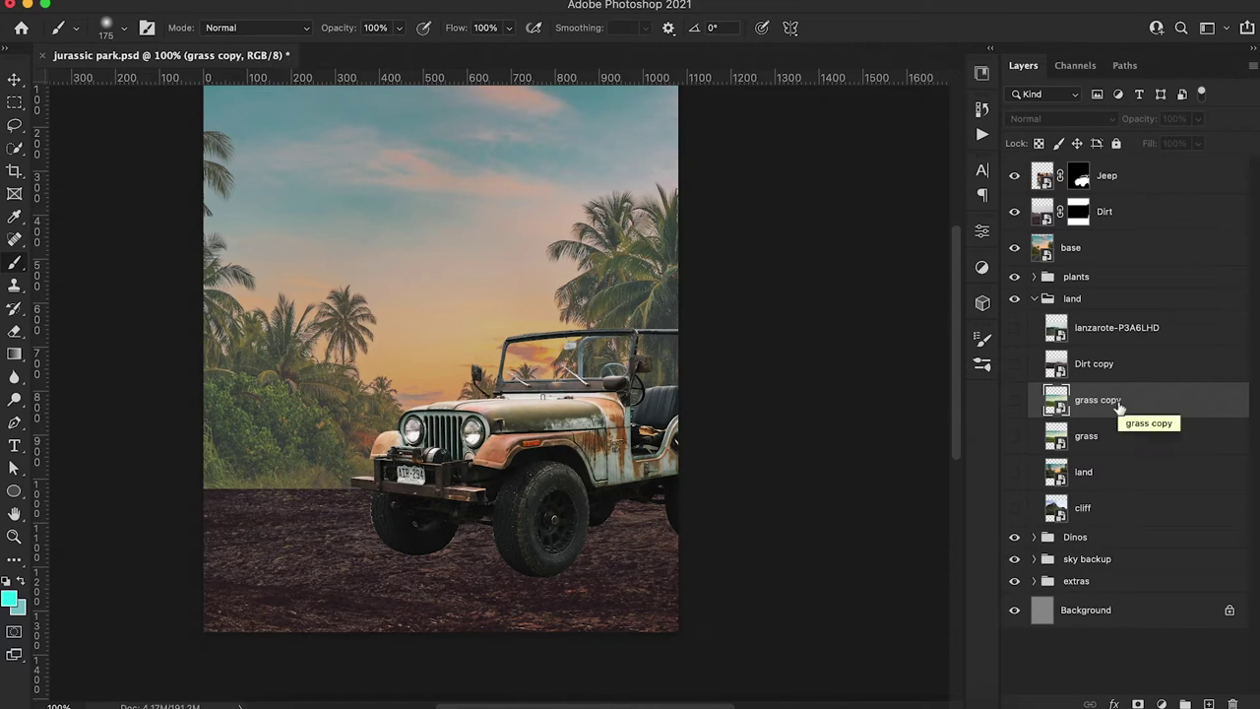
{"action": "left_click_drag", "start_coordinate": [1109, 368], "coordinate": [1088, 212]}
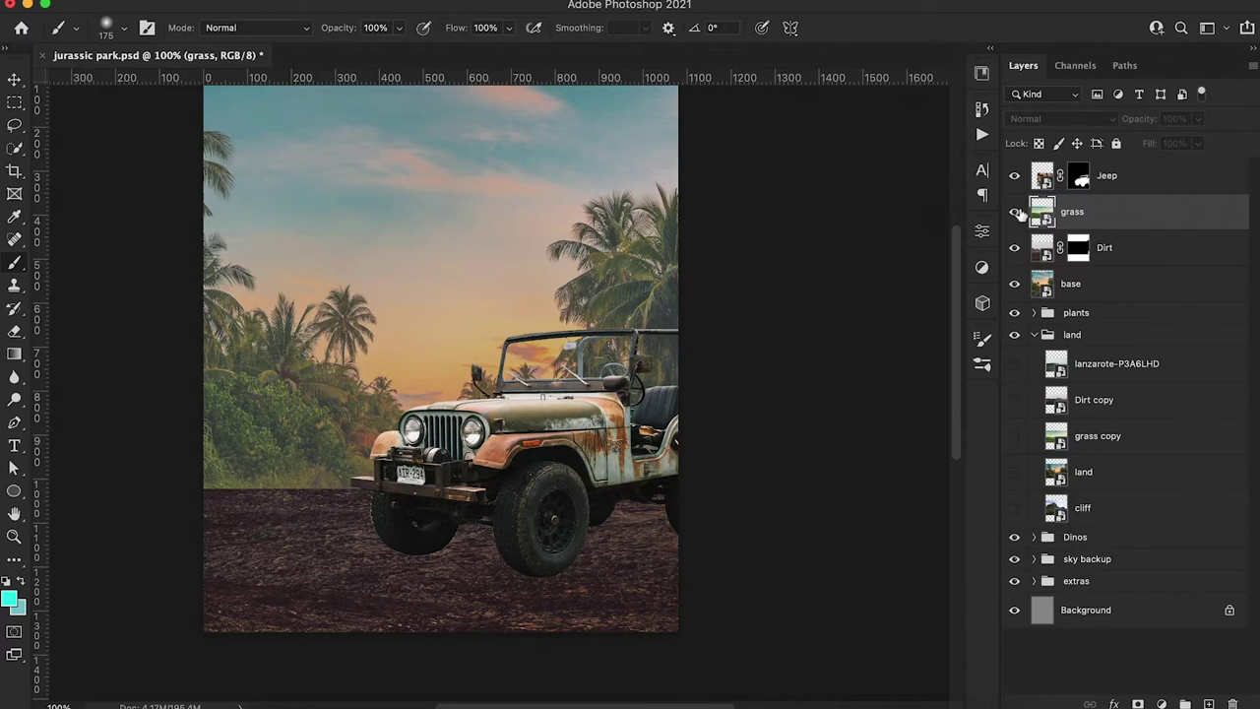
Show the upper grass layer, scale it to about 13.4%, and move it about 58 px left and 38 px down
{"action": "left_click", "coordinate": [1015, 211]}
{"action": "key", "text": "super+t"}
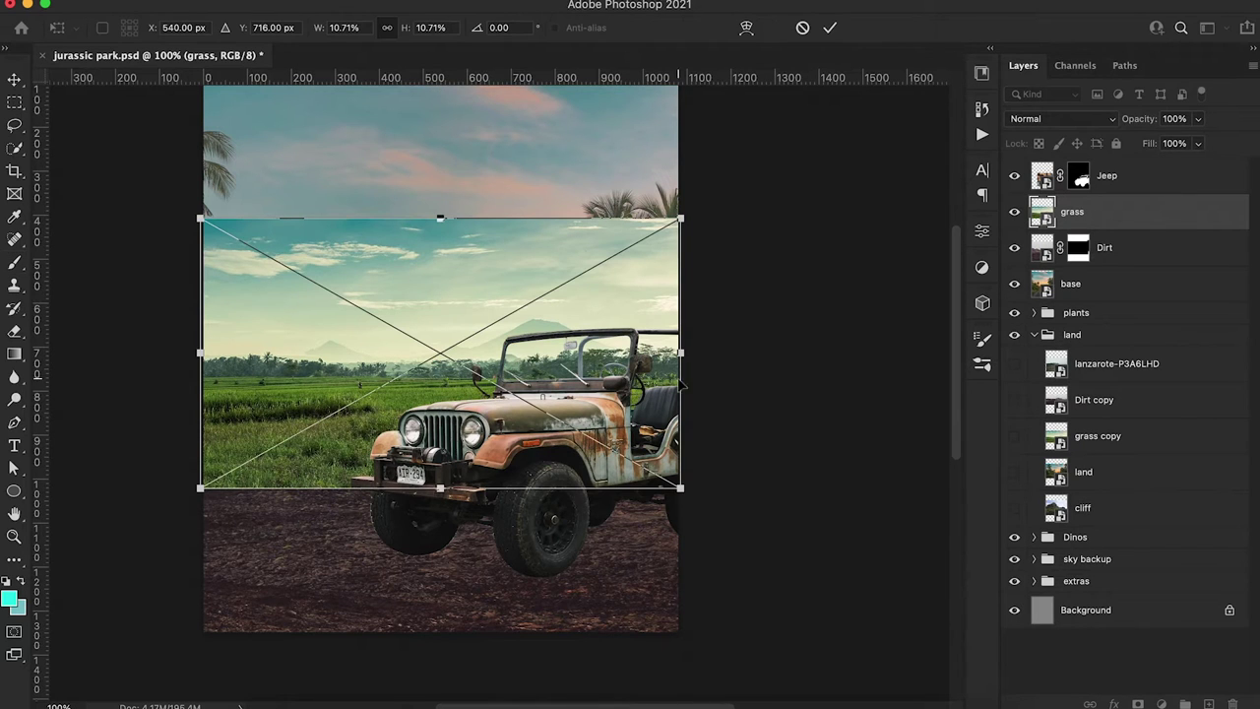
{"action": "left_click_drag", "start_coordinate": [681, 488], "coordinate": [738, 529]}
{"action": "left_click_drag", "start_coordinate": [713, 411], "coordinate": [689, 431]}
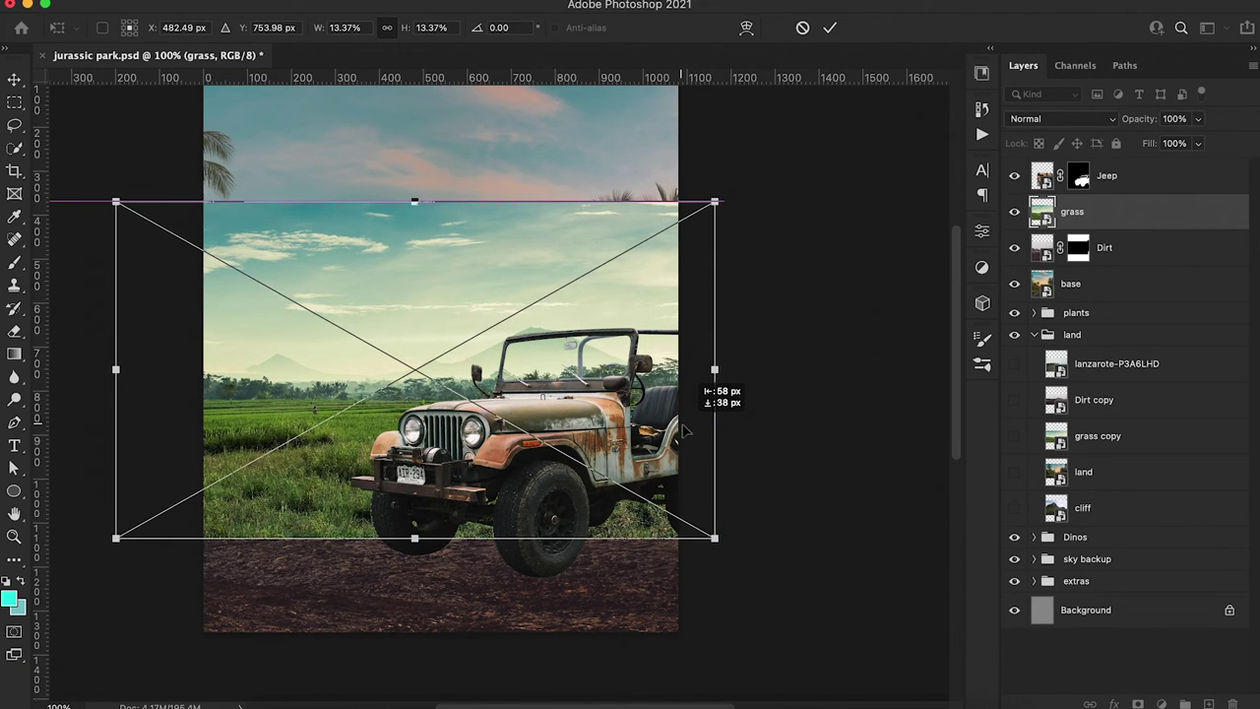
{"action": "key", "text": "Return"}
Mask the grass layer to hide everything above its field, and brush away the grass covering the dirt foreground
{"action": "key", "text": "m"}
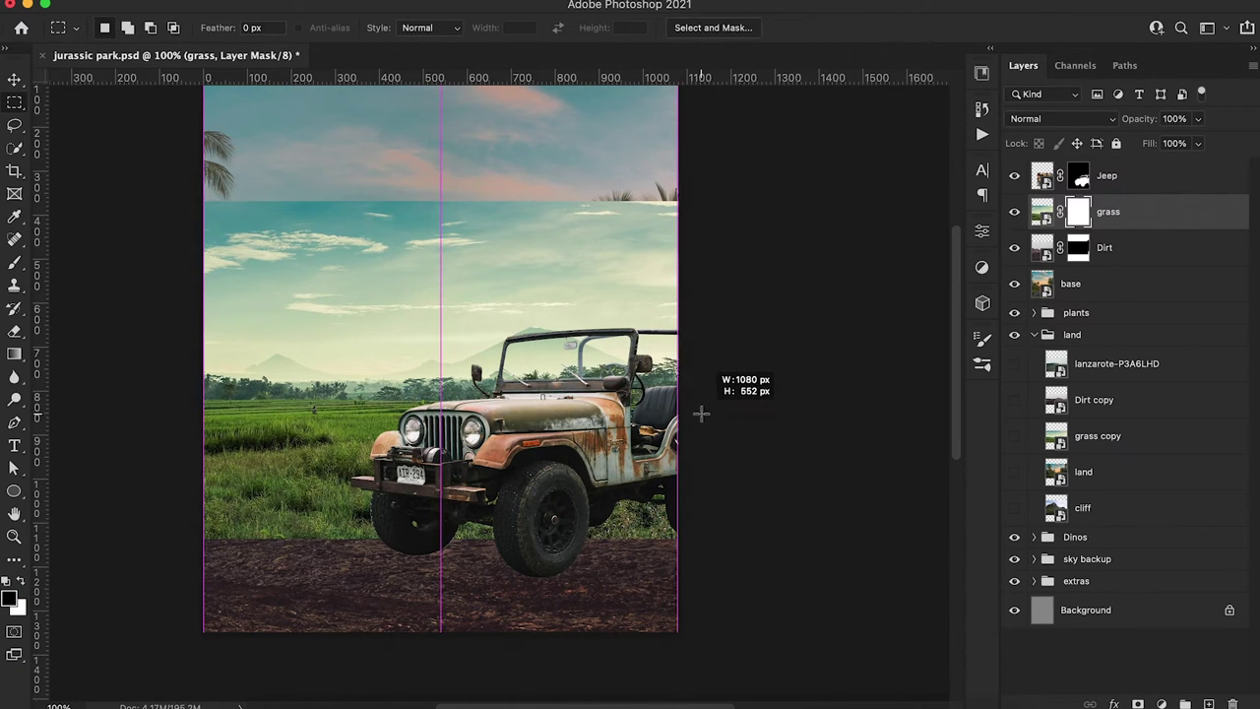
{"action": "key", "text": "alt+BackSpace"}
{"action": "key", "text": "ctrl+d"}
{"action": "key", "text": "b"}
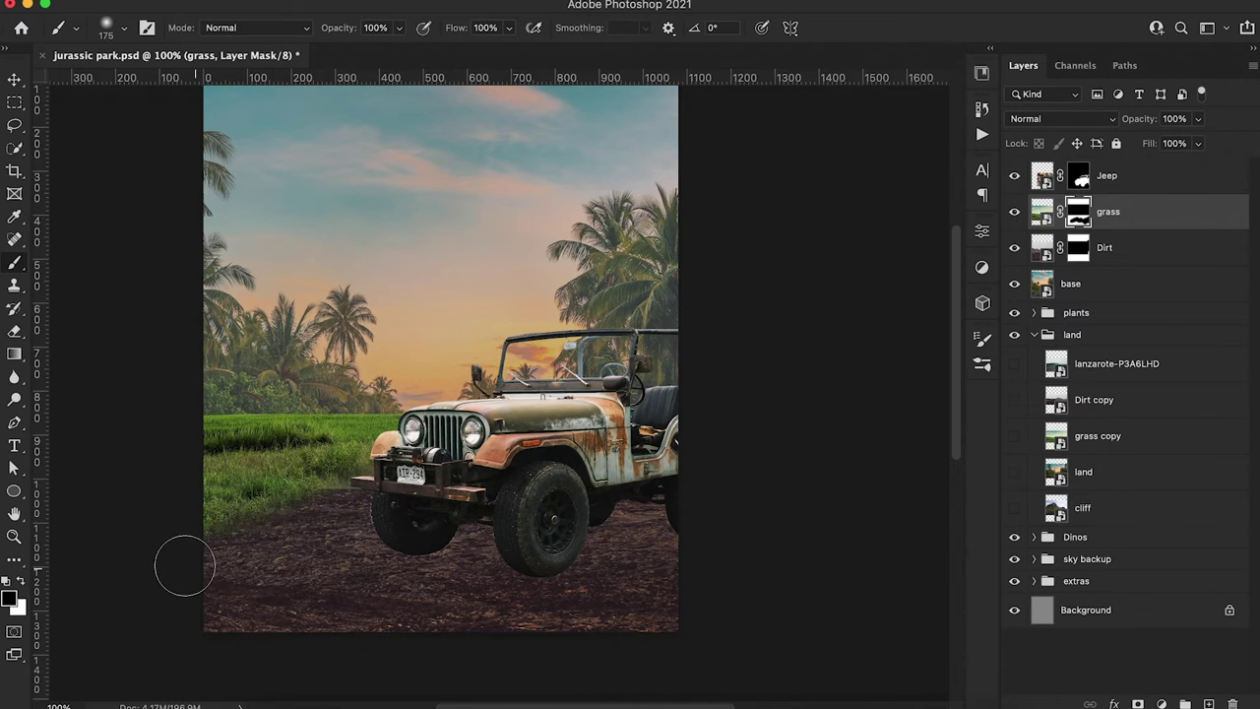
Squash the grass layer downward so its far edge sits level with the Jeep's bumper, and touch up its mask with the Brush
{"action": "key", "text": "ctrl+t"}
{"action": "left_click_drag", "start_coordinate": [470, 268], "coordinate": [464, 382]}
{"action": "key", "text": "Return"}
{"action": "key", "text": "b"}
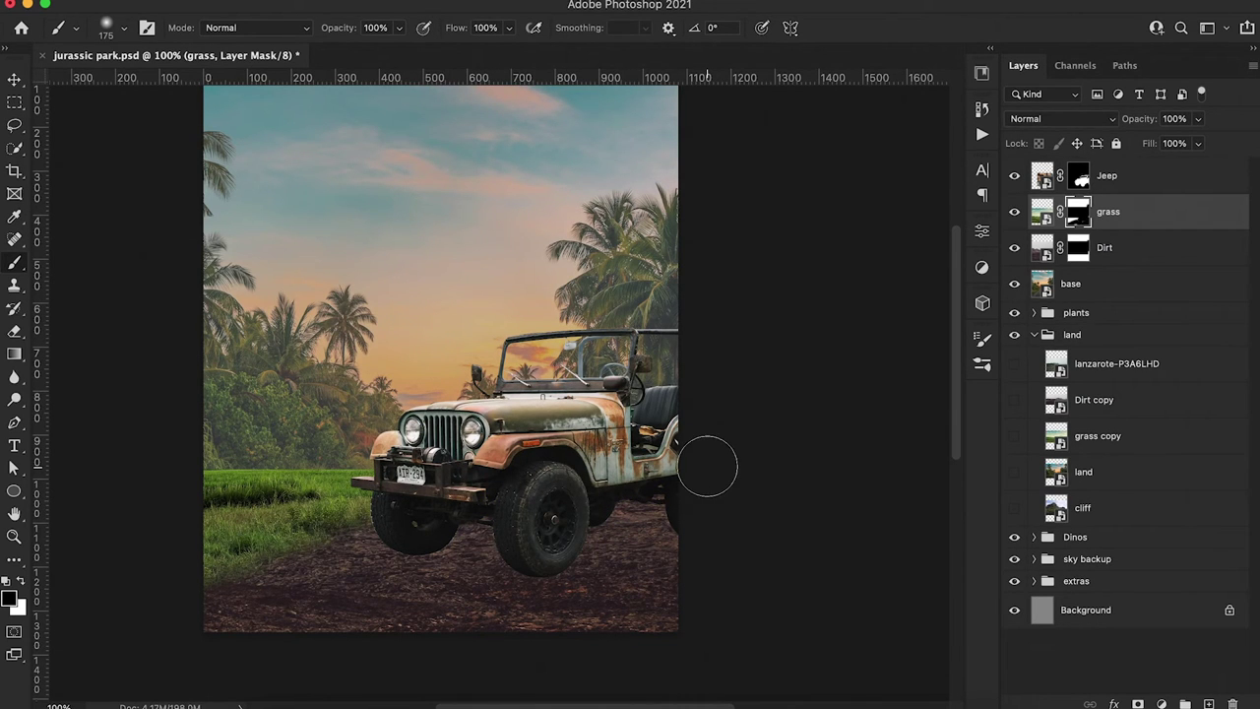
Duplicate the land layer from the land group, place the copy between the Jeep and grass layers, and show it
{"action": "left_click", "coordinate": [1093, 476]}
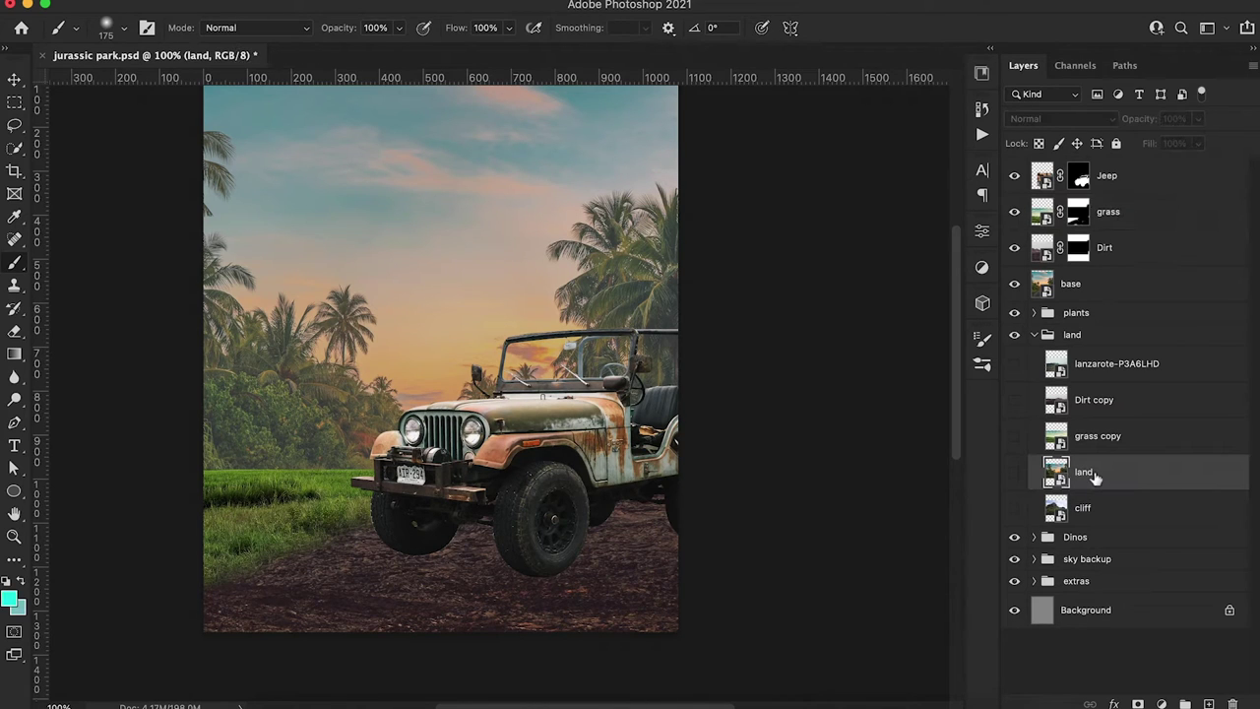
{"action": "key", "text": "ctrl+j"}
{"action": "left_click_drag", "start_coordinate": [1096, 476], "coordinate": [1030, 219]}
{"action": "left_click", "coordinate": [1014, 212]}
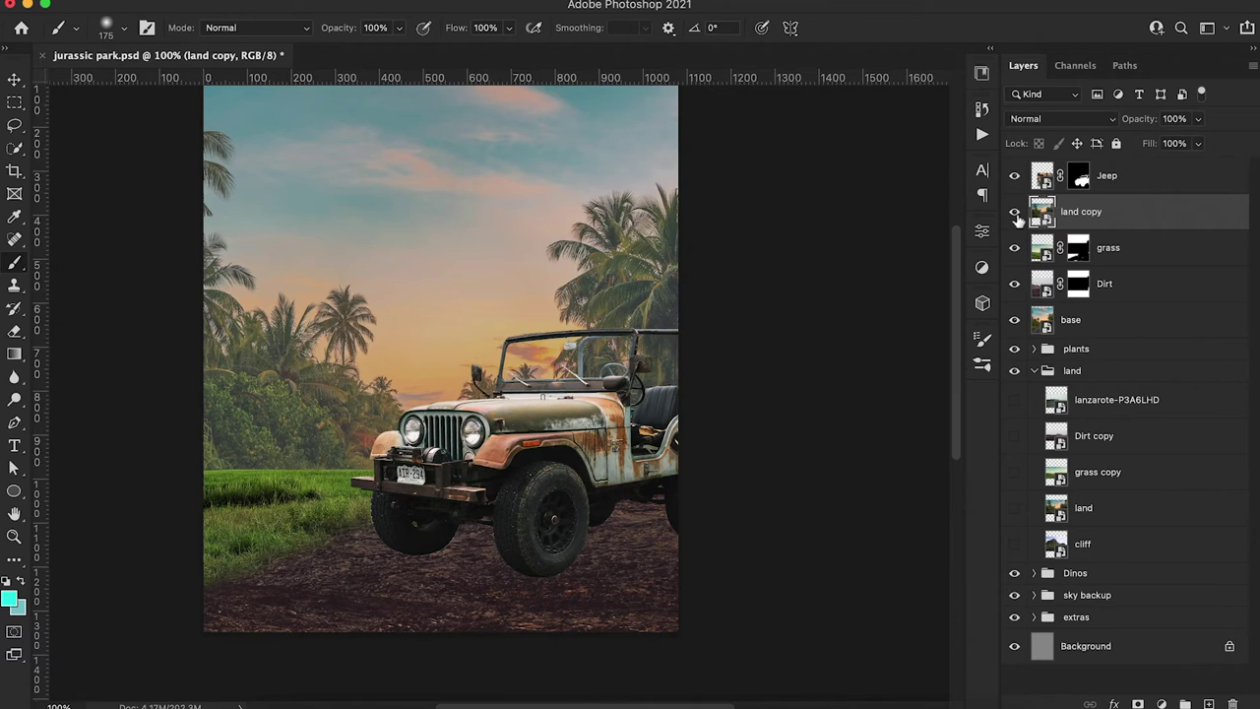
Enlarge the land copy past the canvas width and position it so its bushes and palms stand behind the Jeep
{"action": "key", "text": "ctrl+t"}
{"action": "left_click_drag", "start_coordinate": [634, 444], "coordinate": [656, 483]}
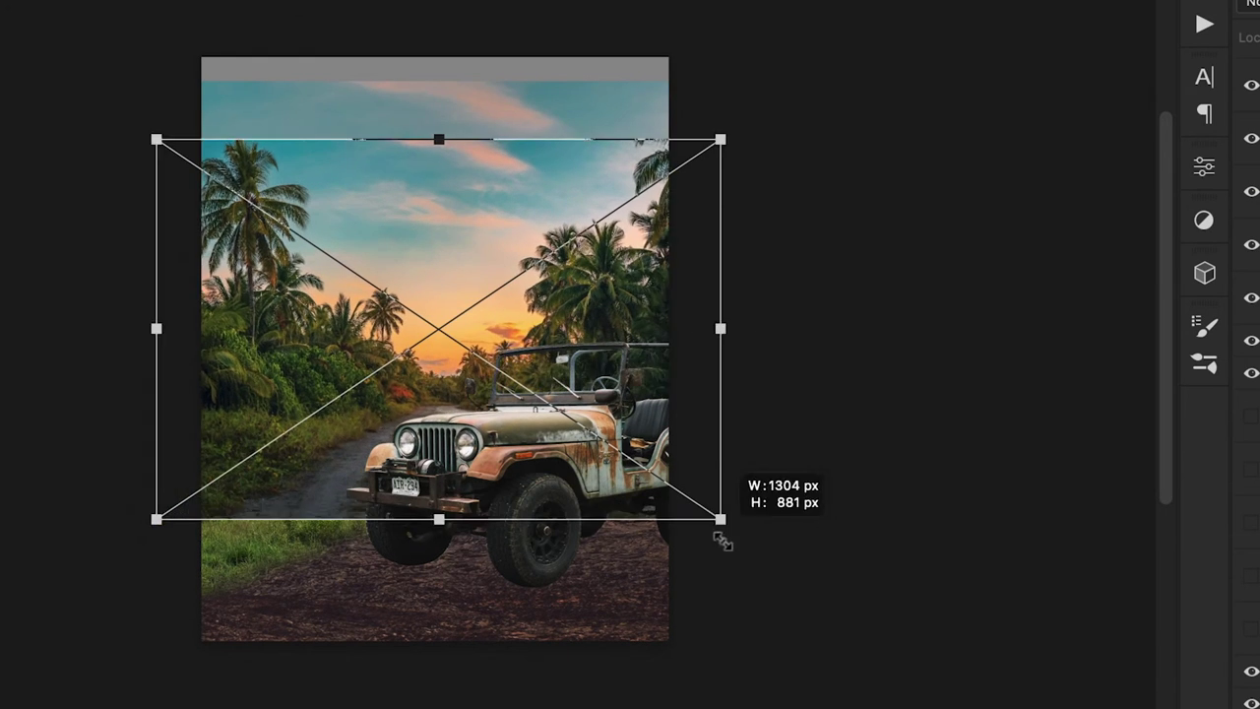
{"action": "left_click_drag", "start_coordinate": [724, 541], "coordinate": [750, 559]}
{"action": "left_click_drag", "start_coordinate": [672, 397], "coordinate": [643, 492]}
{"action": "left_click_drag", "start_coordinate": [642, 385], "coordinate": [642, 352]}
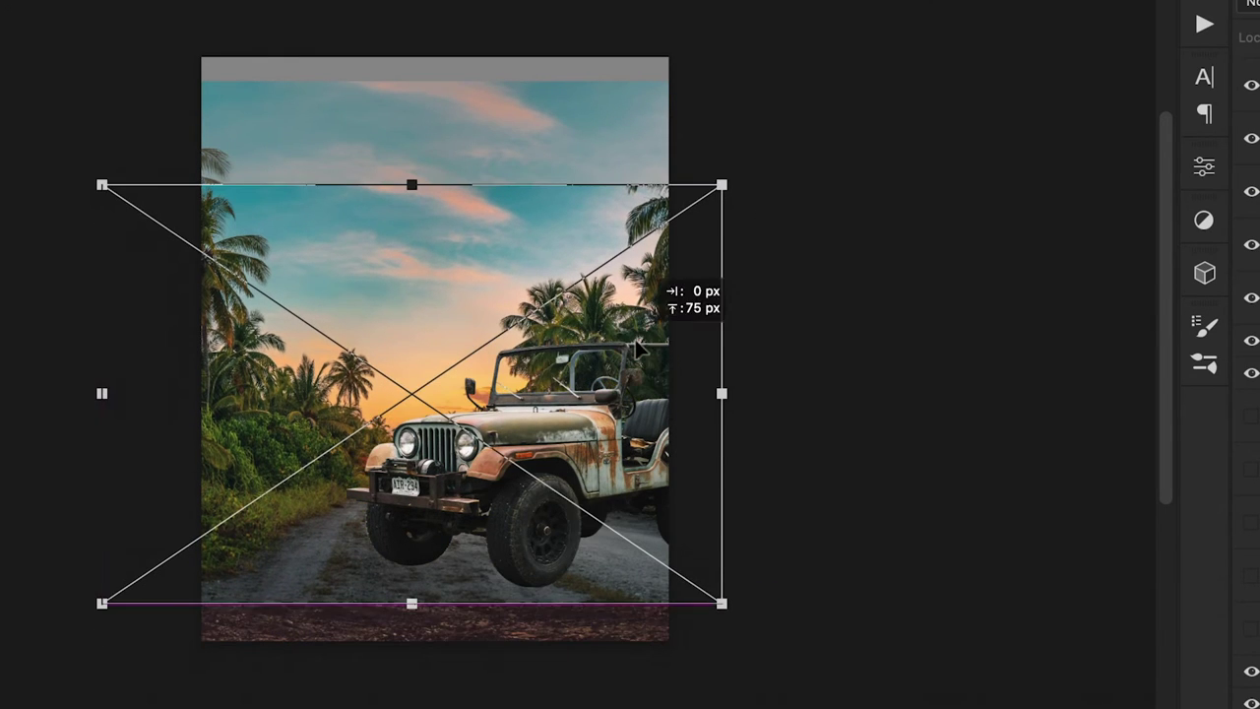
{"action": "left_click_drag", "start_coordinate": [723, 183], "coordinate": [771, 151]}
{"action": "left_click_drag", "start_coordinate": [666, 359], "coordinate": [703, 394]}
{"action": "key", "text": "Return"}
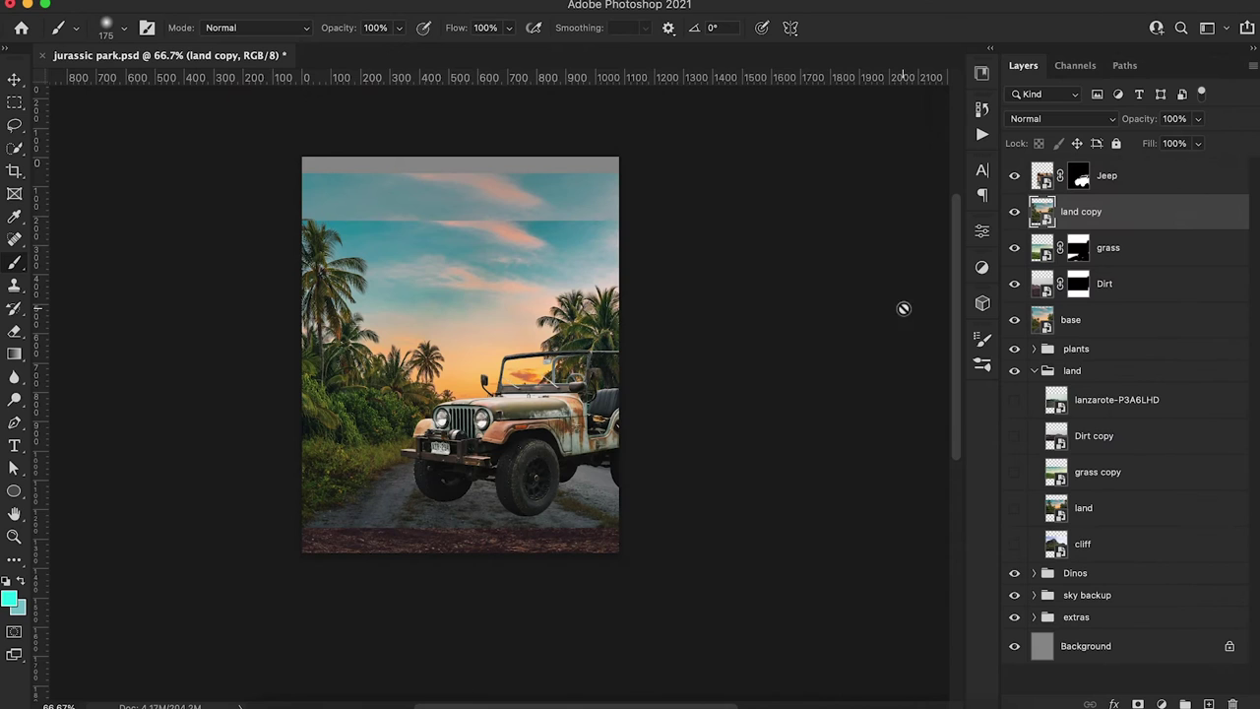
Add a mask to the land copy and brush away its road to reveal the grass and dirt underneath
{"action": "left_click", "coordinate": [1134, 703]}
{"action": "mouse_move", "coordinate": [522, 467]}
{"action": "left_mouse_down"}
{"action": "mouse_move", "coordinate": [609, 496]}
{"action": "mouse_move", "coordinate": [599, 521]}
{"action": "mouse_move", "coordinate": [547, 482]}
{"action": "mouse_move", "coordinate": [537, 514]}
{"action": "mouse_move", "coordinate": [507, 448]}
{"action": "mouse_move", "coordinate": [507, 490]}
{"action": "mouse_move", "coordinate": [475, 498]}
{"action": "mouse_move", "coordinate": [467, 530]}
{"action": "mouse_move", "coordinate": [445, 488]}
{"action": "mouse_move", "coordinate": [344, 539]}
{"action": "mouse_move", "coordinate": [345, 522]}
{"action": "mouse_move", "coordinate": [444, 468]}
{"action": "mouse_move", "coordinate": [371, 499]}
{"action": "mouse_move", "coordinate": [399, 500]}
{"action": "mouse_move", "coordinate": [297, 531]}
{"action": "mouse_move", "coordinate": [380, 484]}
{"action": "mouse_move", "coordinate": [353, 503]}
{"action": "mouse_move", "coordinate": [240, 523]}
{"action": "left_mouse_up"}
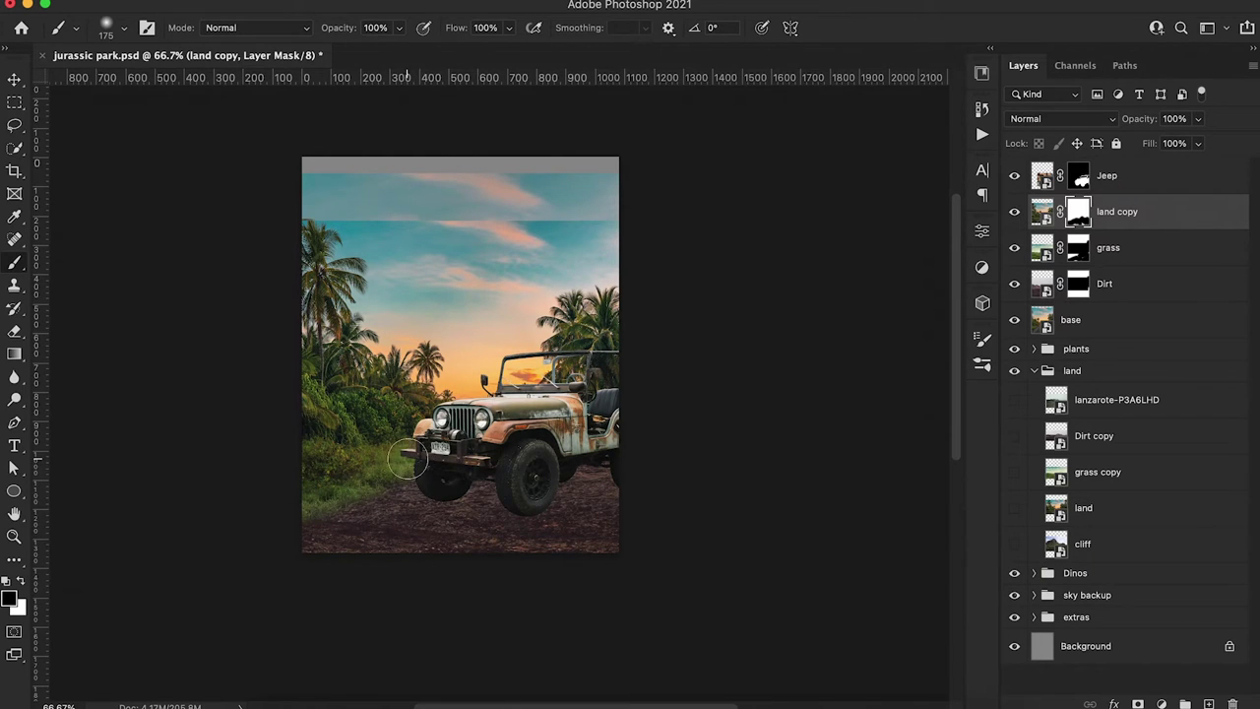
{"action": "key", "text": "bracketleft"}
{"action": "key", "text": "bracketleft"}
{"action": "key", "text": "bracketleft"}
{"action": "key", "text": "bracketleft"}
Lasso the sky and palms above the left-hand bushes and fill that area of the land copy's mask with black
{"action": "key", "text": "l"}
{"action": "scroll", "coordinate": [345, 333], "scroll_direction": "up", "scroll_amount": 2}
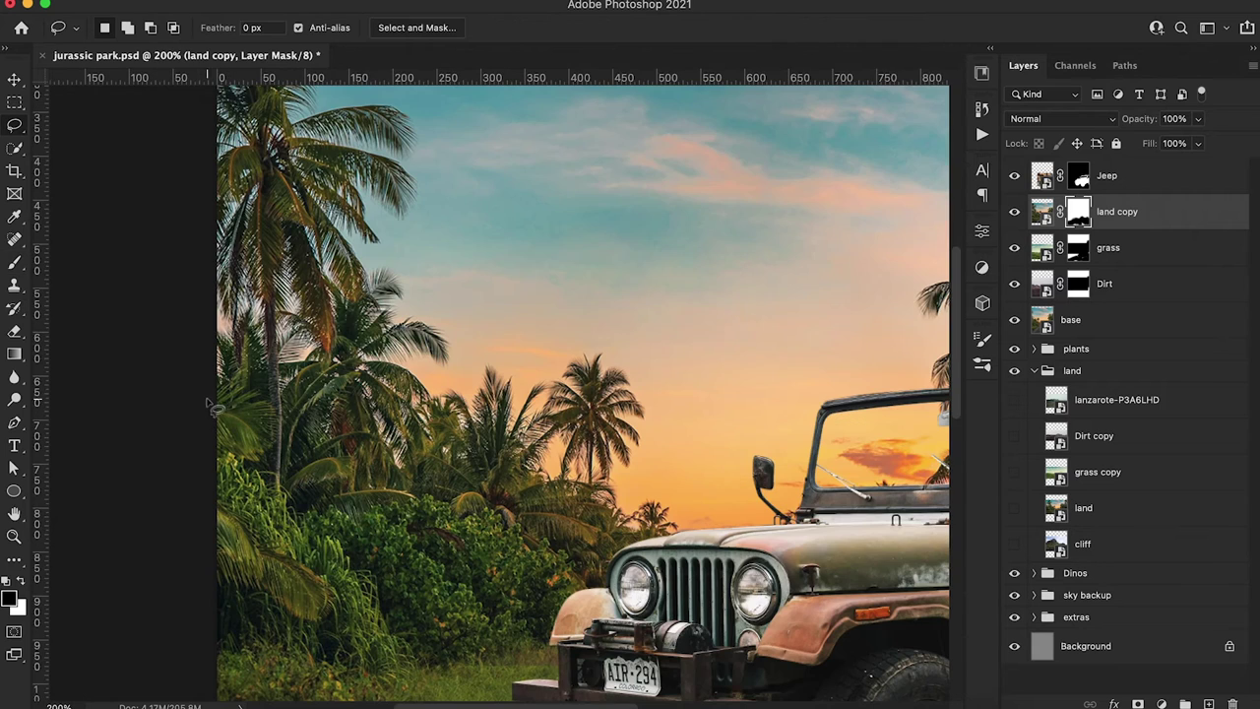
{"action": "mouse_move", "coordinate": [219, 399]}
{"action": "left_mouse_down"}
{"action": "mouse_move", "coordinate": [236, 336]}
{"action": "mouse_move", "coordinate": [276, 437]}
{"action": "mouse_move", "coordinate": [269, 481]}
{"action": "mouse_move", "coordinate": [359, 448]}
{"action": "mouse_move", "coordinate": [394, 467]}
{"action": "mouse_move", "coordinate": [425, 444]}
{"action": "mouse_move", "coordinate": [430, 401]}
{"action": "mouse_move", "coordinate": [463, 433]}
{"action": "mouse_move", "coordinate": [485, 374]}
{"action": "mouse_move", "coordinate": [499, 377]}
{"action": "mouse_move", "coordinate": [501, 423]}
{"action": "mouse_move", "coordinate": [519, 425]}
{"action": "mouse_move", "coordinate": [535, 398]}
{"action": "mouse_move", "coordinate": [515, 451]}
{"action": "mouse_move", "coordinate": [521, 471]}
{"action": "mouse_move", "coordinate": [588, 492]}
{"action": "mouse_move", "coordinate": [628, 547]}
{"action": "mouse_move", "coordinate": [671, 563]}
{"action": "mouse_move", "coordinate": [733, 525]}
{"action": "mouse_move", "coordinate": [745, 389]}
{"action": "mouse_move", "coordinate": [695, 119]}
{"action": "left_mouse_up"}
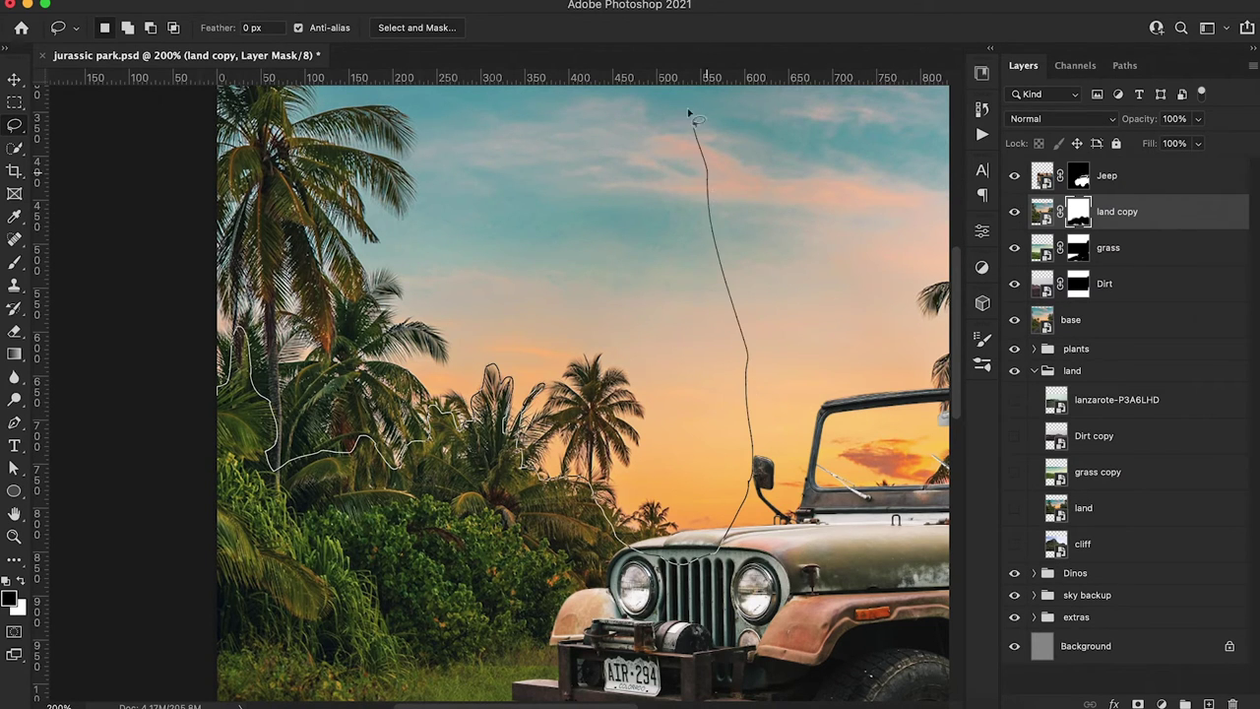
{"action": "left_click_drag", "start_coordinate": [56, 119], "coordinate": [59, 349]}
{"action": "left_click_drag", "start_coordinate": [57, 398], "coordinate": [57, 403]}
{"action": "key", "text": "alt+BackSpace"}
Lasso the sky around the right-hand palms, fill it with black on the land copy's mask, and deselect
{"action": "scroll", "coordinate": [325, 453], "scroll_direction": "right", "scroll_amount": 6}
{"action": "scroll", "coordinate": [325, 453], "scroll_direction": "down", "scroll_amount": 2}
{"action": "mouse_move", "coordinate": [321, 463]}
{"action": "left_mouse_down"}
{"action": "mouse_move", "coordinate": [518, 508]}
{"action": "mouse_move", "coordinate": [588, 474]}
{"action": "mouse_move", "coordinate": [619, 404]}
{"action": "mouse_move", "coordinate": [604, 400]}
{"action": "mouse_move", "coordinate": [646, 354]}
{"action": "mouse_move", "coordinate": [607, 317]}
{"action": "mouse_move", "coordinate": [607, 285]}
{"action": "mouse_move", "coordinate": [667, 242]}
{"action": "mouse_move", "coordinate": [641, 236]}
{"action": "mouse_move", "coordinate": [689, 226]}
{"action": "mouse_move", "coordinate": [685, 167]}
{"action": "mouse_move", "coordinate": [710, 159]}
{"action": "mouse_move", "coordinate": [765, 177]}
{"action": "mouse_move", "coordinate": [726, 167]}
{"action": "mouse_move", "coordinate": [739, 157]}
{"action": "mouse_move", "coordinate": [779, 173]}
{"action": "mouse_move", "coordinate": [766, 110]}
{"action": "mouse_move", "coordinate": [779, 128]}
{"action": "mouse_move", "coordinate": [837, 90]}
{"action": "left_mouse_up"}
{"action": "mouse_move", "coordinate": [244, 79]}
{"action": "left_mouse_down"}
{"action": "mouse_move", "coordinate": [260, 315]}
{"action": "mouse_move", "coordinate": [322, 468]}
{"action": "left_mouse_up"}
{"action": "key", "text": "alt+BackSpace"}
{"action": "scroll", "coordinate": [263, 544], "scroll_direction": "up", "scroll_amount": 1}
{"action": "key", "text": "ctrl+d"}
Brush away the leftover strip of sky on the land copy's mask and hide the base layer
{"action": "key", "text": "ctrl+minus"}
{"action": "key", "text": "b"}
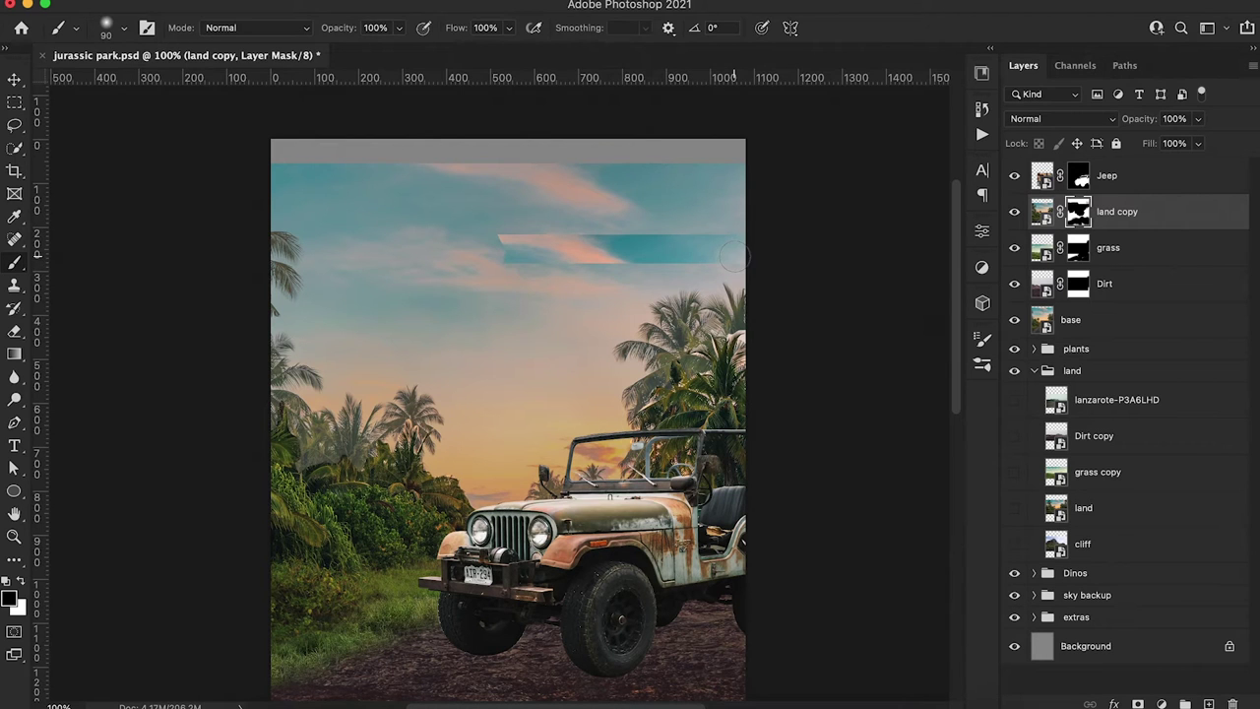
{"action": "left_click_drag", "start_coordinate": [736, 257], "coordinate": [589, 251]}
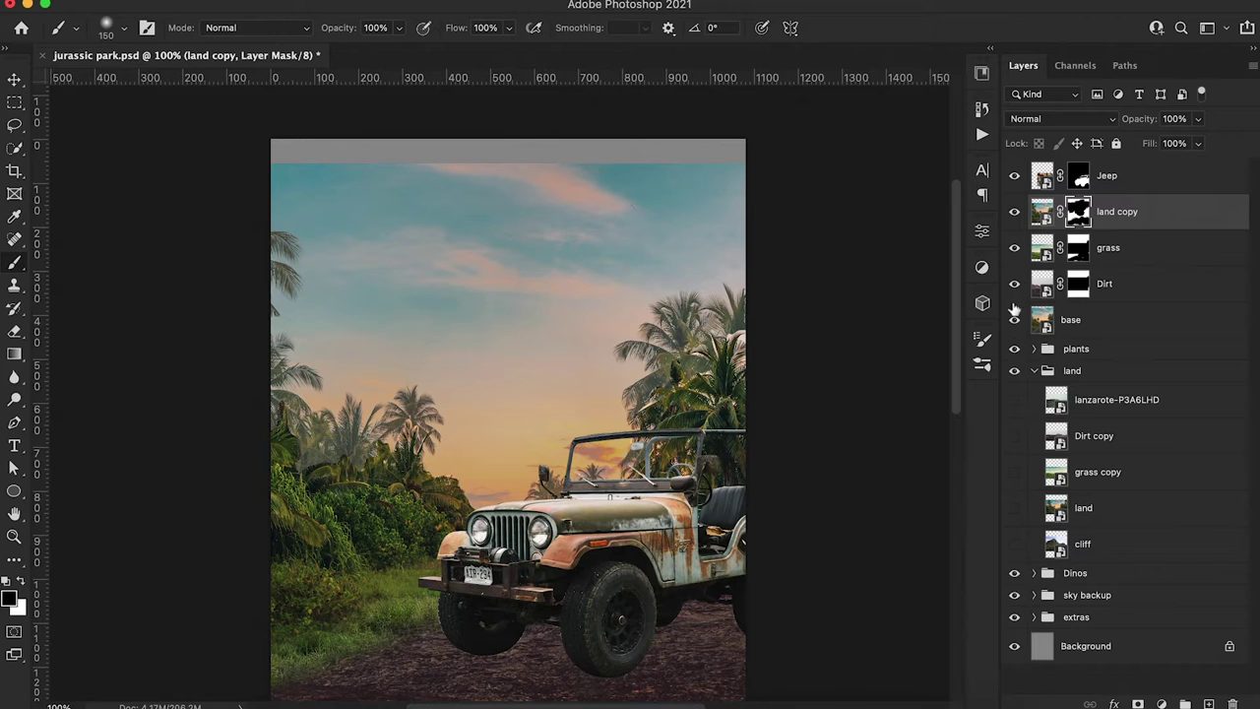
{"action": "left_click", "coordinate": [1017, 320]}
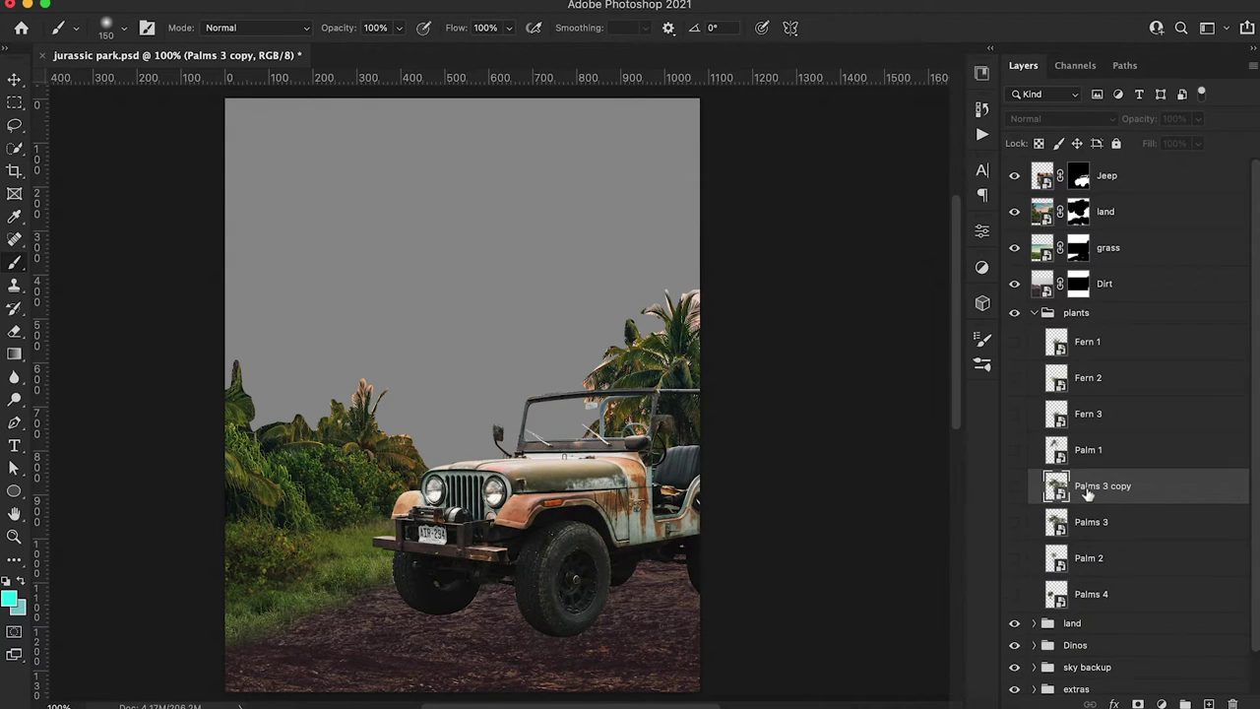
Place the Palms 3 copy visibly beneath the grass layer and scale it down to about 104%
{"action": "left_click_drag", "start_coordinate": [1088, 493], "coordinate": [1073, 239]}
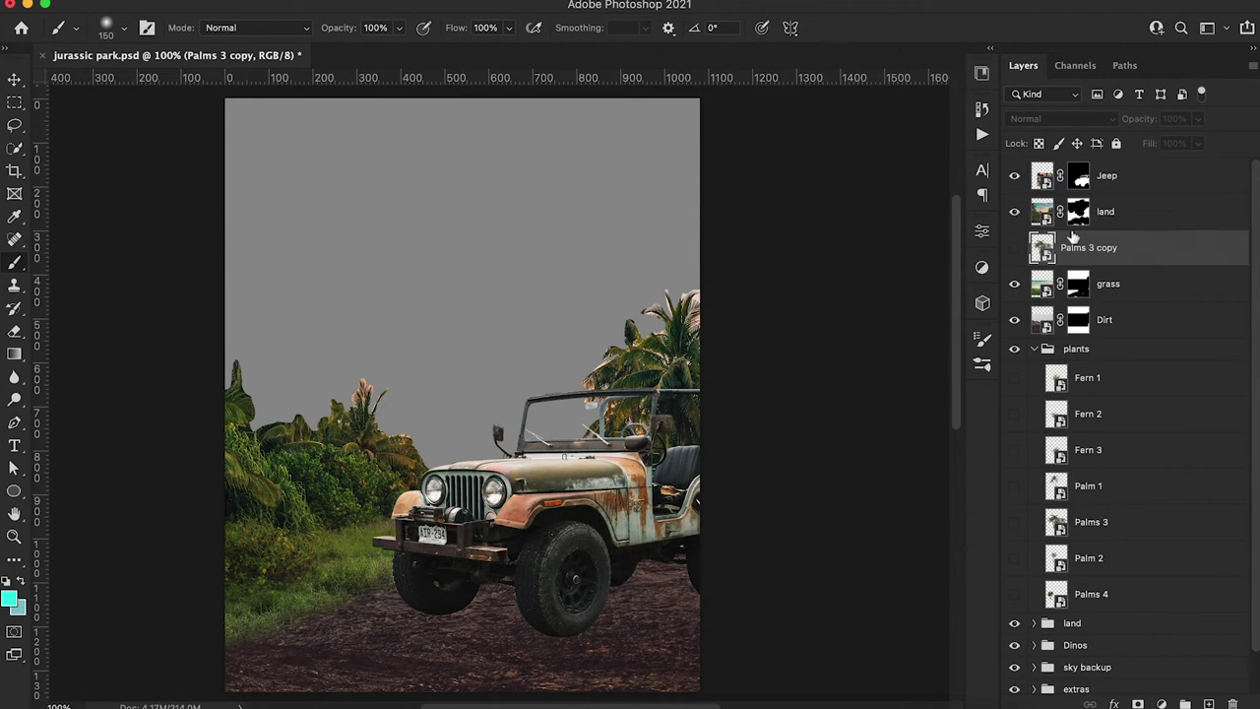
{"action": "left_click", "coordinate": [1015, 247]}
{"action": "key", "text": "ctrl+t"}
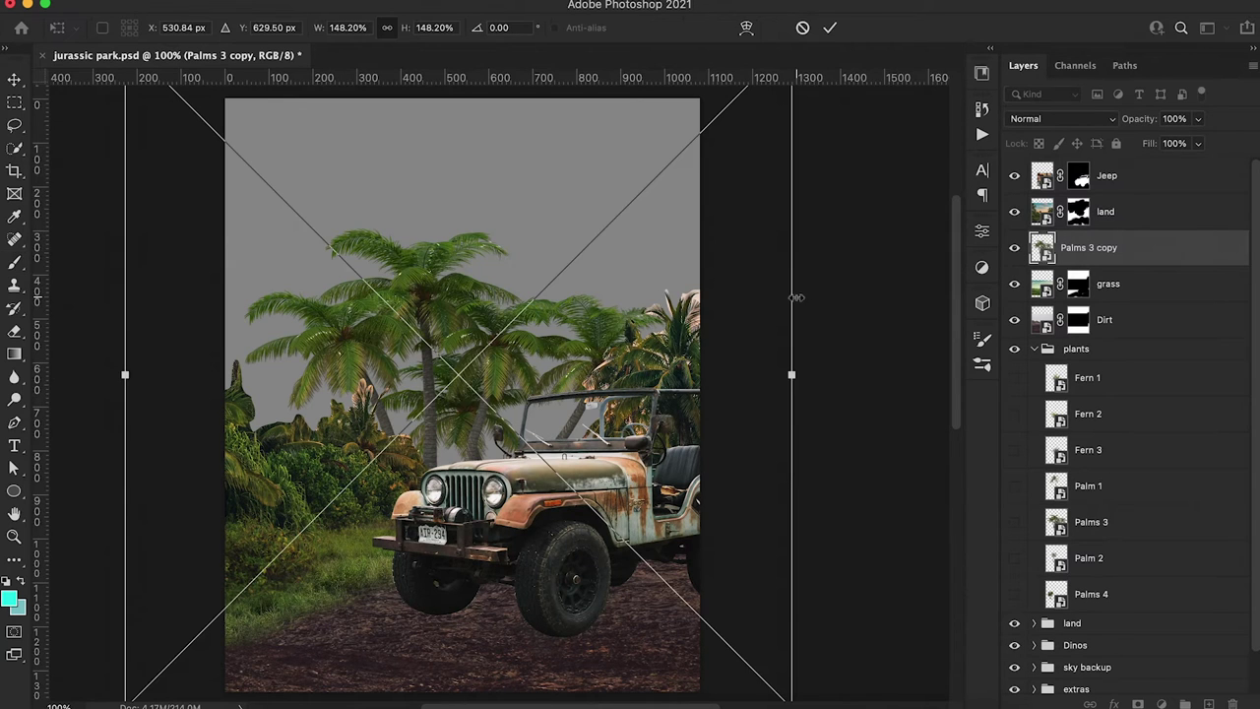
{"action": "scroll", "coordinate": [745, 301], "scroll_direction": "up", "scroll_amount": 3}
{"action": "left_click_drag", "start_coordinate": [793, 182], "coordinate": [591, 397]}
{"action": "scroll", "coordinate": [620, 418], "scroll_direction": "down", "scroll_amount": 3}
{"action": "key", "text": "super+bracketleft"}
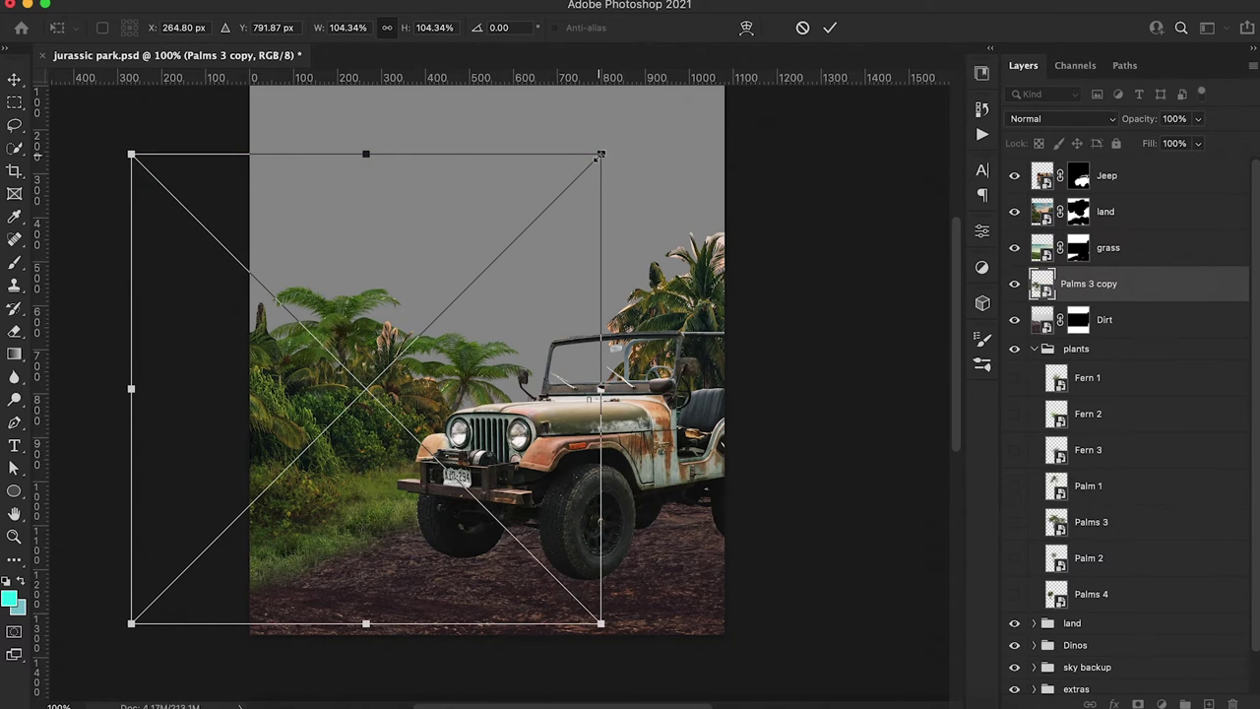
Shrink the Palms 3 copy to about 85% and position it behind the left bushes, reaching toward the Jeep's mirror
{"action": "left_click_drag", "start_coordinate": [600, 154], "coordinate": [562, 194]}
{"action": "left_click_drag", "start_coordinate": [466, 307], "coordinate": [407, 320]}
{"action": "left_click_drag", "start_coordinate": [503, 183], "coordinate": [452, 234]}
{"action": "left_click_drag", "start_coordinate": [333, 421], "coordinate": [461, 385]}
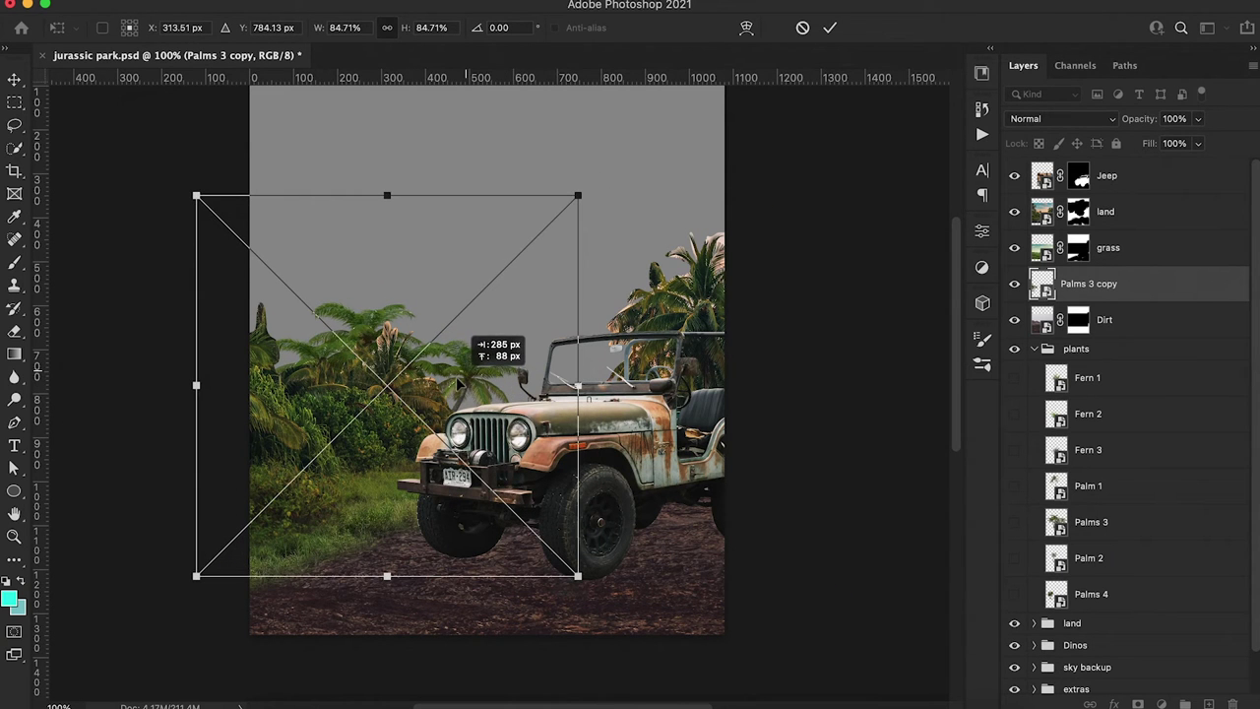
{"action": "mouse_move", "coordinate": [475, 312]}
{"action": "left_mouse_down"}
{"action": "mouse_move", "coordinate": [462, 313]}
{"action": "mouse_move", "coordinate": [474, 310]}
{"action": "left_mouse_up"}
{"action": "left_click", "coordinate": [830, 31]}
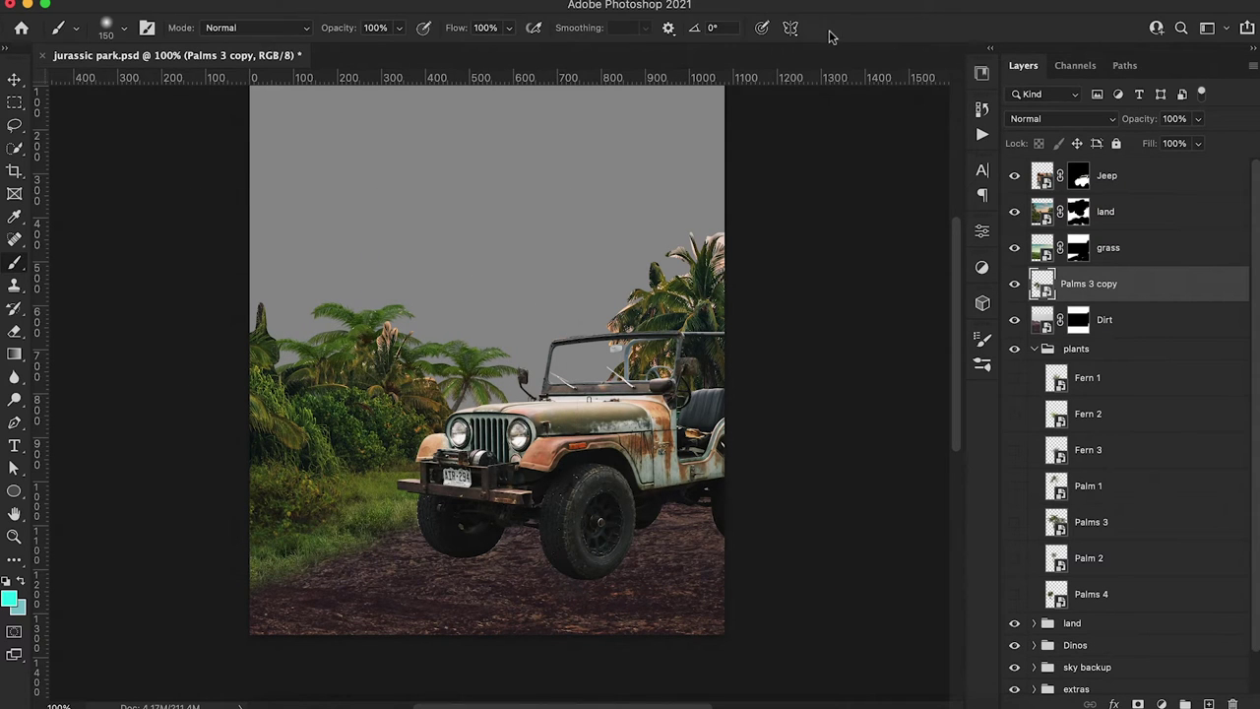
Add a mask to the Palms 3 copy, choose another brush preset, and paint out the palm beside the Jeep's mirror
{"action": "key", "text": "ctrl+shift+m"}
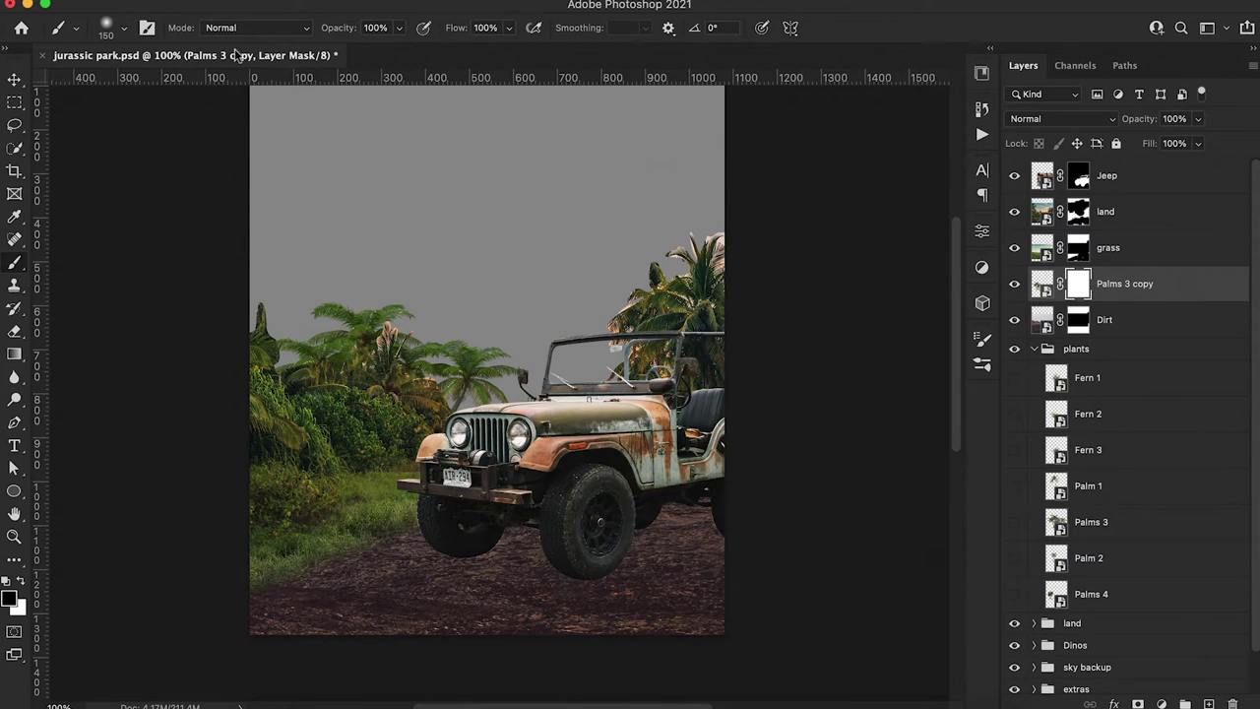
{"action": "left_click", "coordinate": [108, 27]}
{"action": "double_click", "coordinate": [313, 252]}
{"action": "left_click_drag", "start_coordinate": [524, 394], "coordinate": [497, 389]}
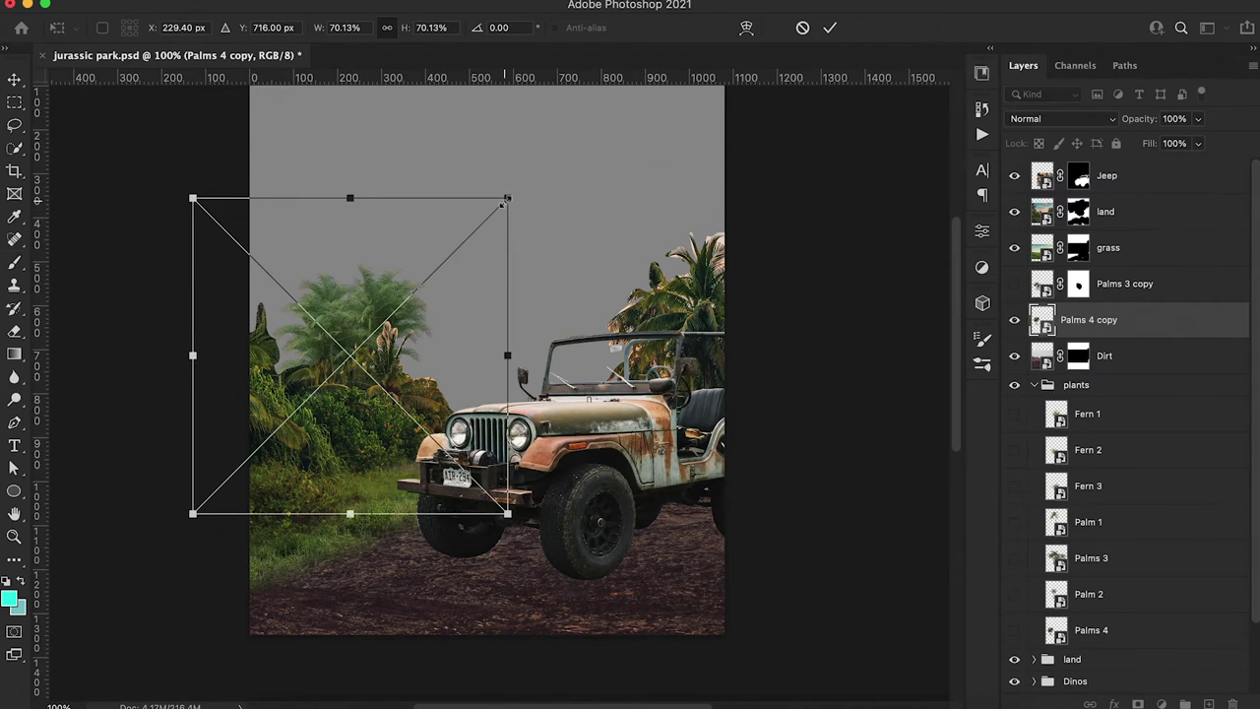
Shrink the Palms 4 copy and reposition it behind the left bushes, and show the Palms 3 copy layer again
{"action": "left_click_drag", "start_coordinate": [503, 202], "coordinate": [451, 254]}
{"action": "mouse_move", "coordinate": [356, 374]}
{"action": "left_mouse_down"}
{"action": "mouse_move", "coordinate": [415, 377]}
{"action": "mouse_move", "coordinate": [415, 357]}
{"action": "left_mouse_up"}
{"action": "key", "text": "Return"}
{"action": "left_click", "coordinate": [1121, 283]}
{"action": "left_click", "coordinate": [1014, 283]}
Add more Palms 4 copies beneath the first, moving one about 789 px right and 142 px down behind the Jeep
{"action": "left_click_drag", "start_coordinate": [1093, 629], "coordinate": [1192, 368]}
{"action": "key", "text": "ctrl+t"}
{"action": "key", "text": "Escape"}
{"action": "key", "text": "ctrl+t"}
{"action": "left_click_drag", "start_coordinate": [319, 391], "coordinate": [661, 391]}
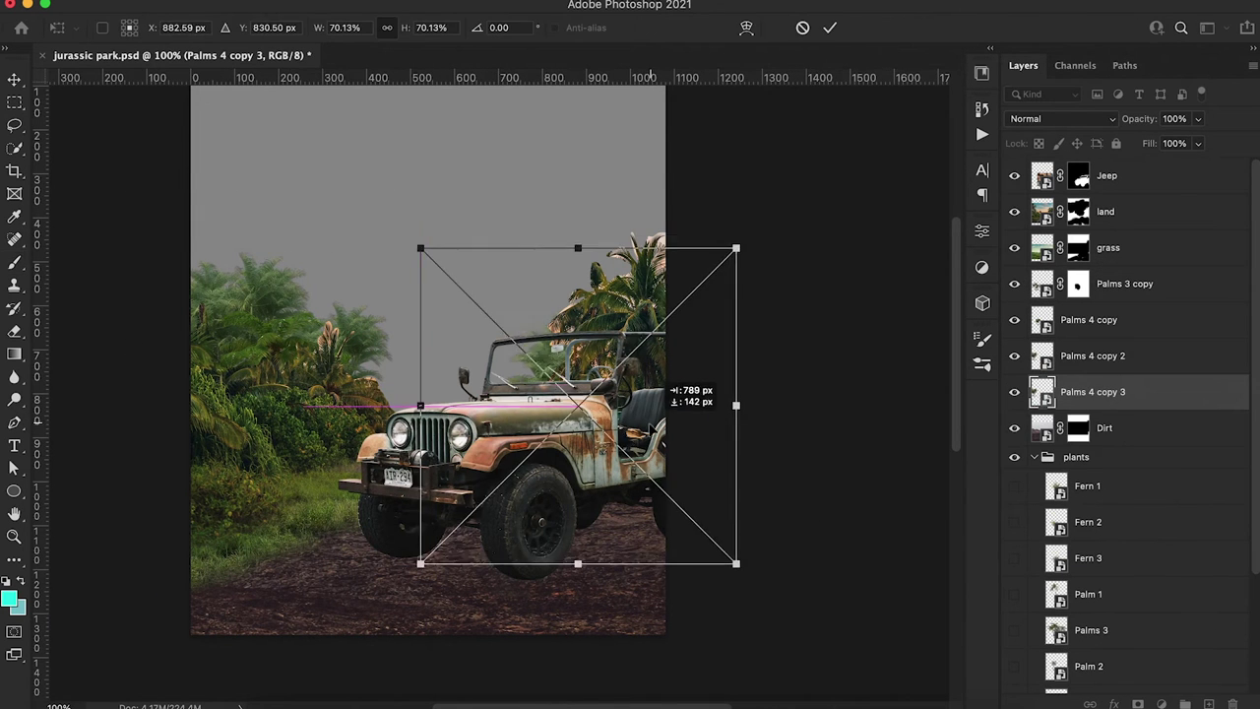
{"action": "key", "text": "Return"}
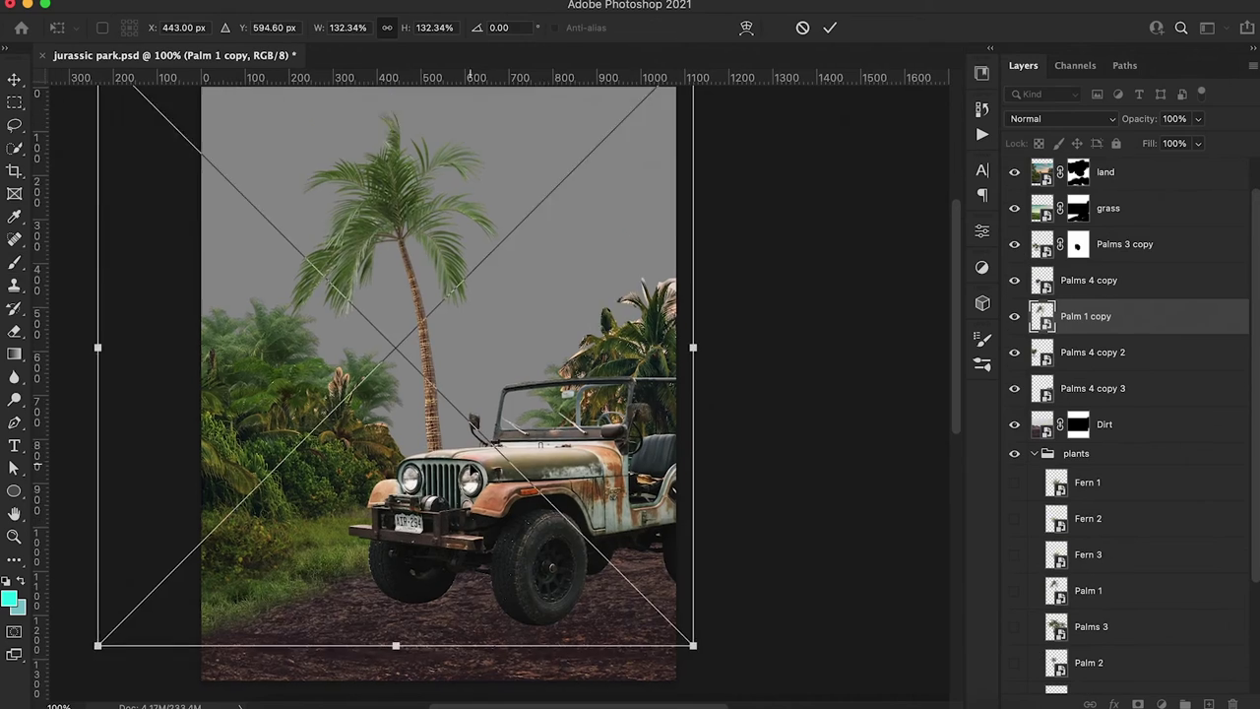
Scale the Palm 1 copy to about 78%, rotate it about 1.8°, and stand it above the left-hand trees
{"action": "left_click_drag", "start_coordinate": [500, 273], "coordinate": [504, 280]}
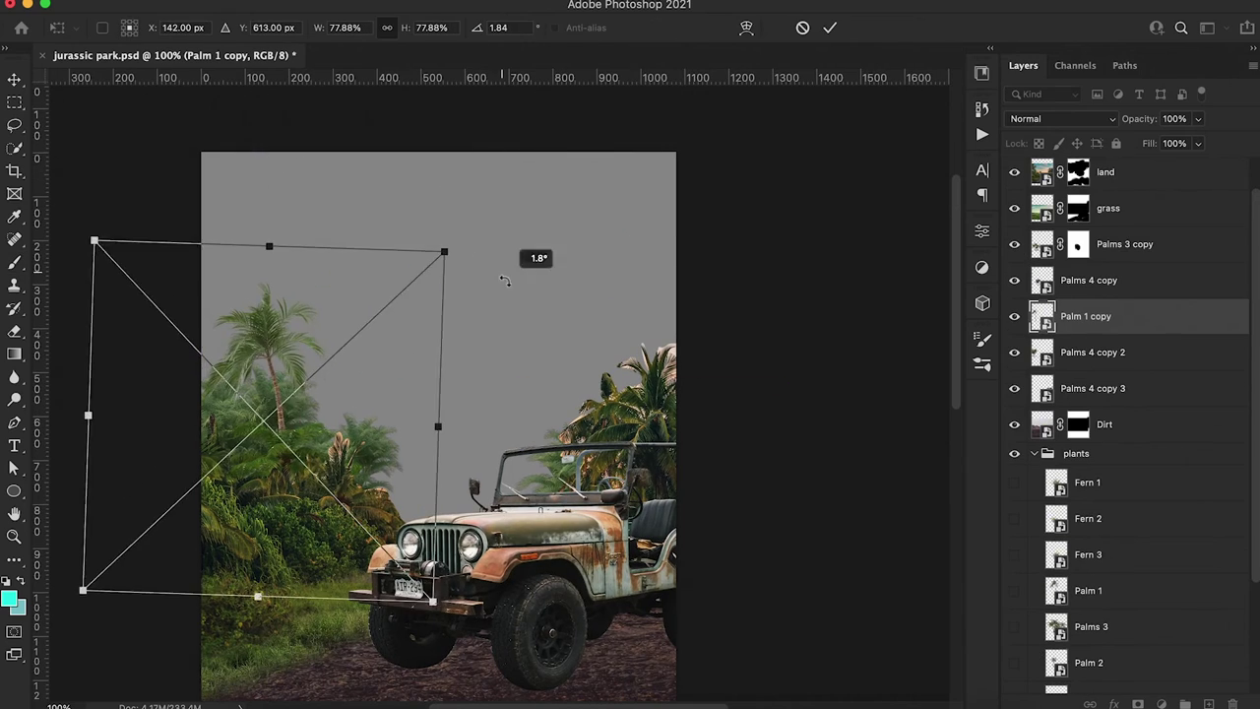
{"action": "key", "text": "Return"}
Add a smaller, horizontally flipped Palm 1 copy beside the first, and move both above the Palms 4 copies
{"action": "scroll", "coordinate": [1063, 427], "scroll_direction": "down", "scroll_amount": 3}
{"action": "left_click_drag", "start_coordinate": [1073, 497], "coordinate": [1083, 236]}
{"action": "key", "text": "ctrl+t"}
{"action": "right_click", "coordinate": [415, 356]}
{"action": "left_click", "coordinate": [478, 681]}
{"action": "mouse_move", "coordinate": [693, 115]}
{"action": "left_mouse_down"}
{"action": "mouse_move", "coordinate": [525, 124]}
{"action": "mouse_move", "coordinate": [449, 85]}
{"action": "mouse_move", "coordinate": [291, 397]}
{"action": "mouse_move", "coordinate": [364, 413]}
{"action": "left_mouse_up"}
{"action": "key", "text": "Return"}
{"action": "left_click", "coordinate": [1086, 217], "text": "shift"}
{"action": "left_click_drag", "start_coordinate": [1085, 217], "coordinate": [1083, 167]}
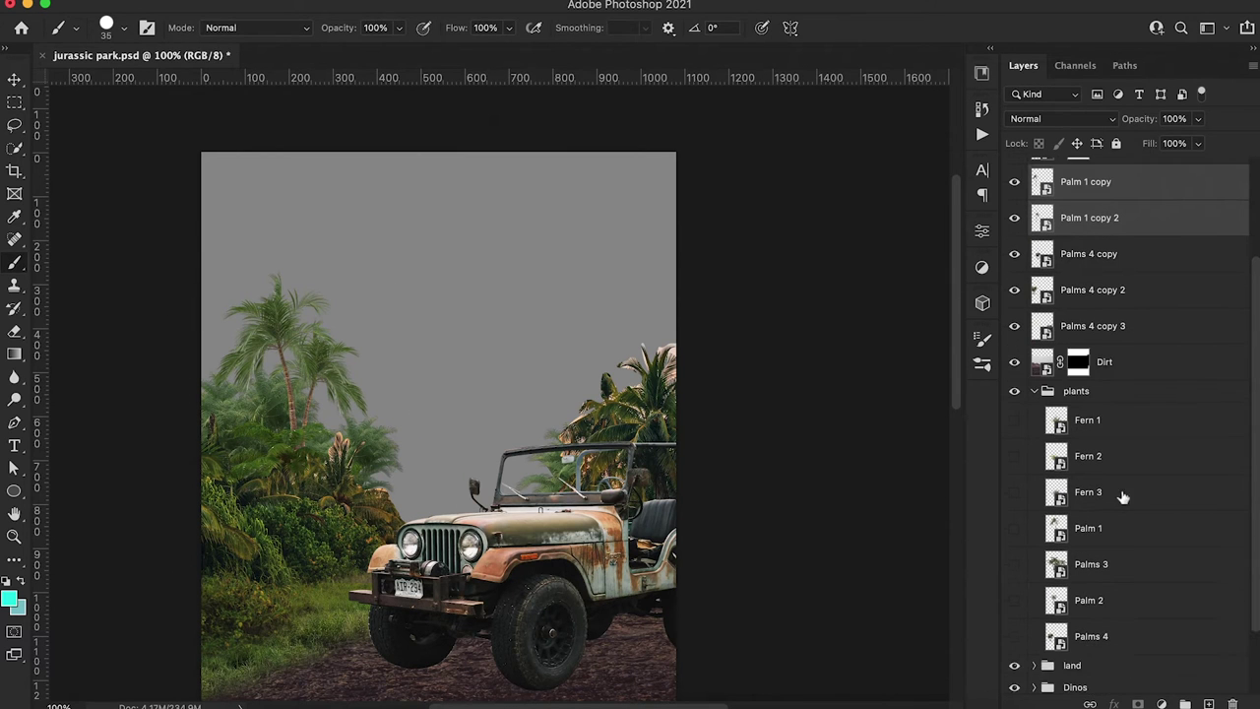
Add a Palm 2 copy below the Palms 4 copies and position it behind the Jeep at the canvas's right side
{"action": "left_click_drag", "start_coordinate": [1088, 599], "coordinate": [1083, 380]}
{"action": "key", "text": "ctrl+t"}
{"action": "left_click_drag", "start_coordinate": [765, 320], "coordinate": [788, 413]}
{"action": "key", "text": "Return"}
Add another Palms 4 copy, flip it horizontally, and position it among the trees behind the Jeep
{"action": "left_click_drag", "start_coordinate": [1091, 672], "coordinate": [1088, 296]}
{"action": "key", "text": "ctrl+t"}
{"action": "left_click_drag", "start_coordinate": [600, 413], "coordinate": [590, 610]}
{"action": "right_click", "coordinate": [586, 610]}
{"action": "left_click", "coordinate": [610, 680]}
{"action": "key", "text": "Return"}
Add a Palm 2 copy above the Palm 1 copies, standing tall at the upper left edge of the scene
{"action": "left_click_drag", "start_coordinate": [1154, 242], "coordinate": [1155, 278]}
{"action": "left_click_drag", "start_coordinate": [1091, 580], "coordinate": [1095, 261]}
{"action": "key", "text": "ctrl+t"}
{"action": "key", "text": "Escape"}
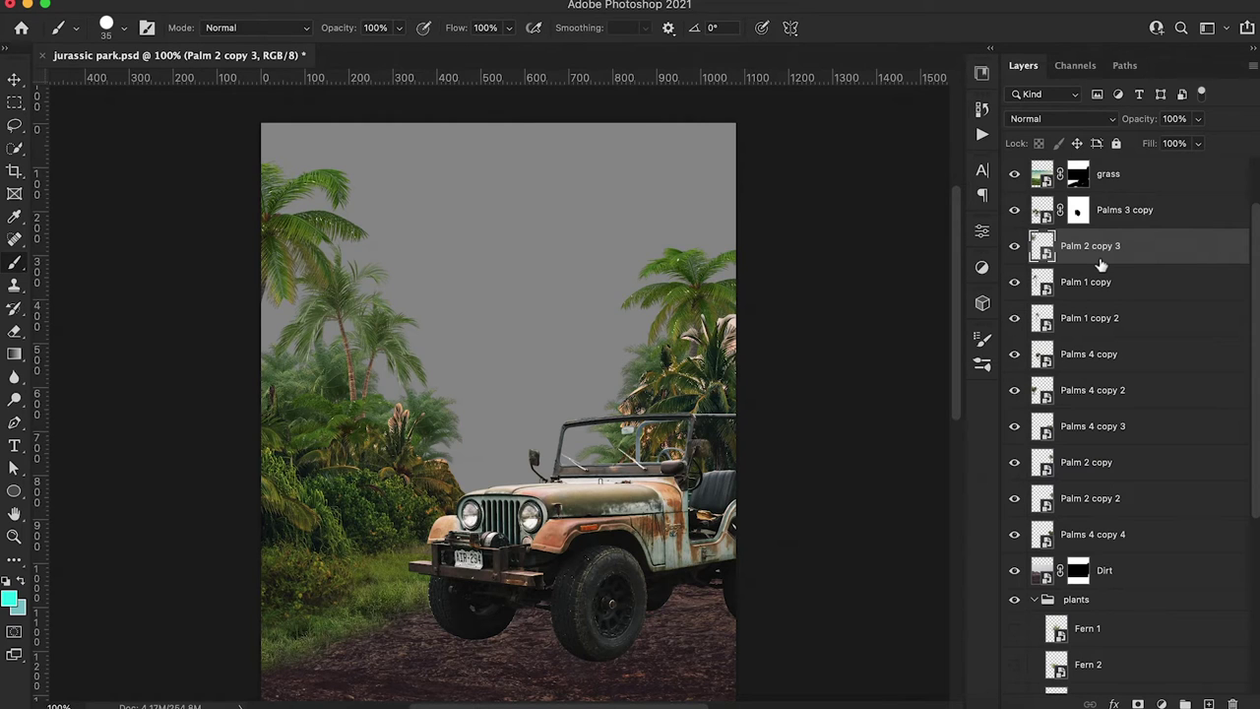
Blend out the land layer's highlights by splitting its Blend If white slider for This Layer to 115 / 148
{"action": "scroll", "coordinate": [1141, 547], "scroll_direction": "up", "scroll_amount": 3}
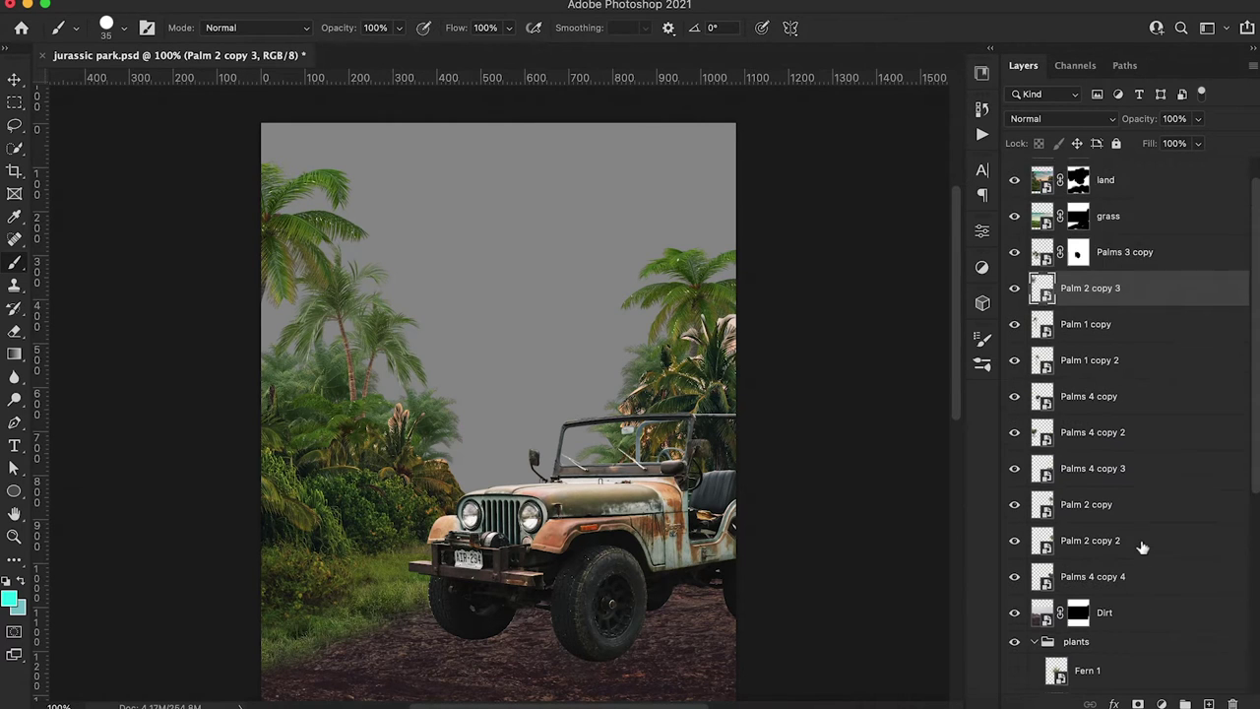
{"action": "double_click", "coordinate": [1179, 209]}
{"action": "left_click_drag", "start_coordinate": [689, 468], "coordinate": [354, 460]}
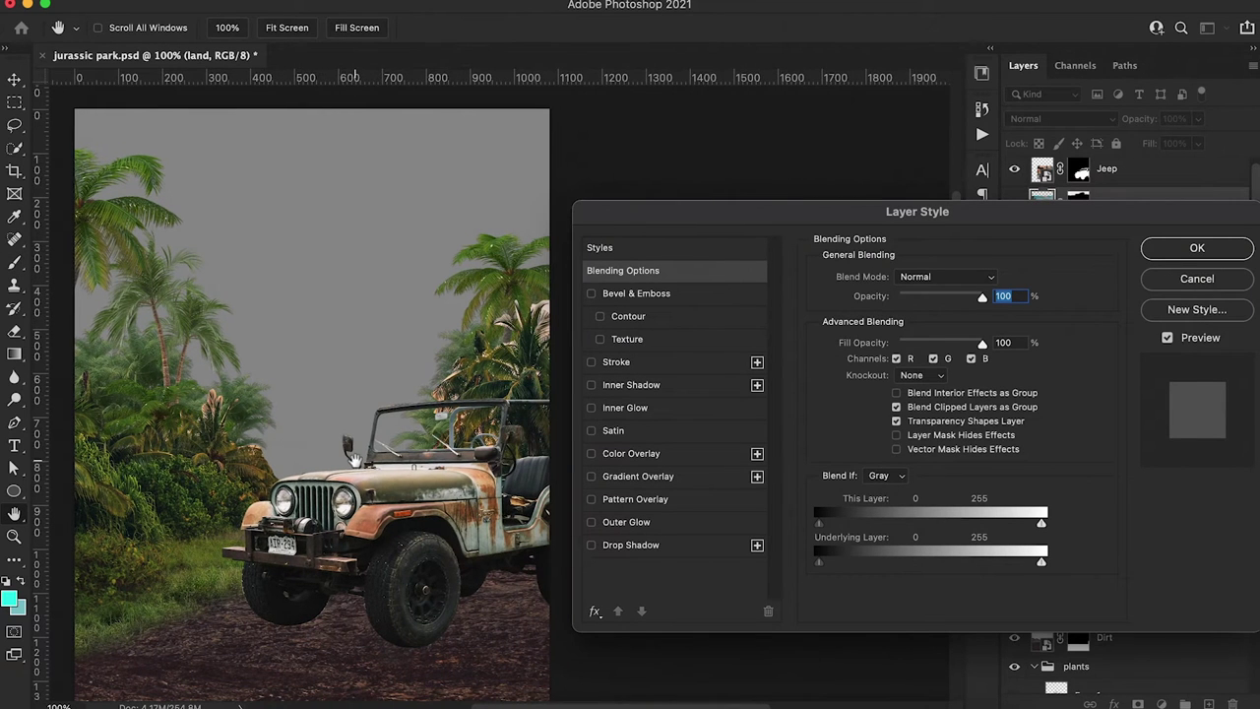
{"action": "left_click_drag", "start_coordinate": [1041, 521], "coordinate": [894, 534]}
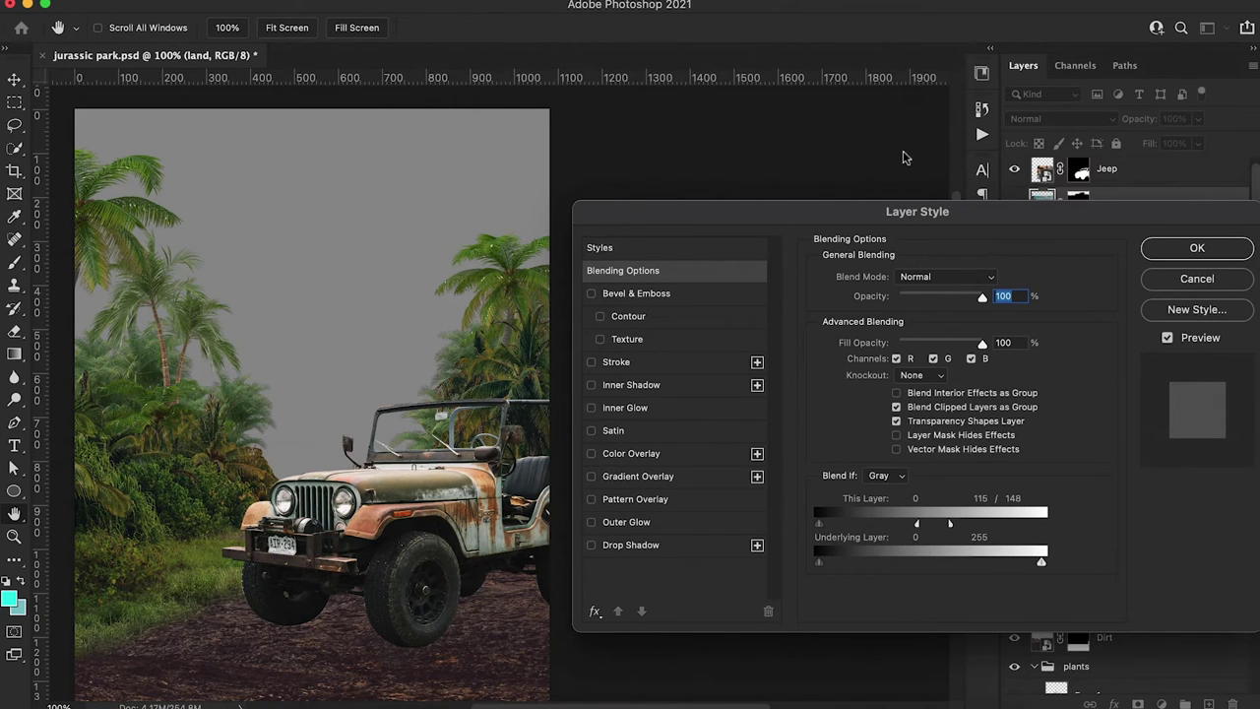
{"action": "key", "text": "Return"}
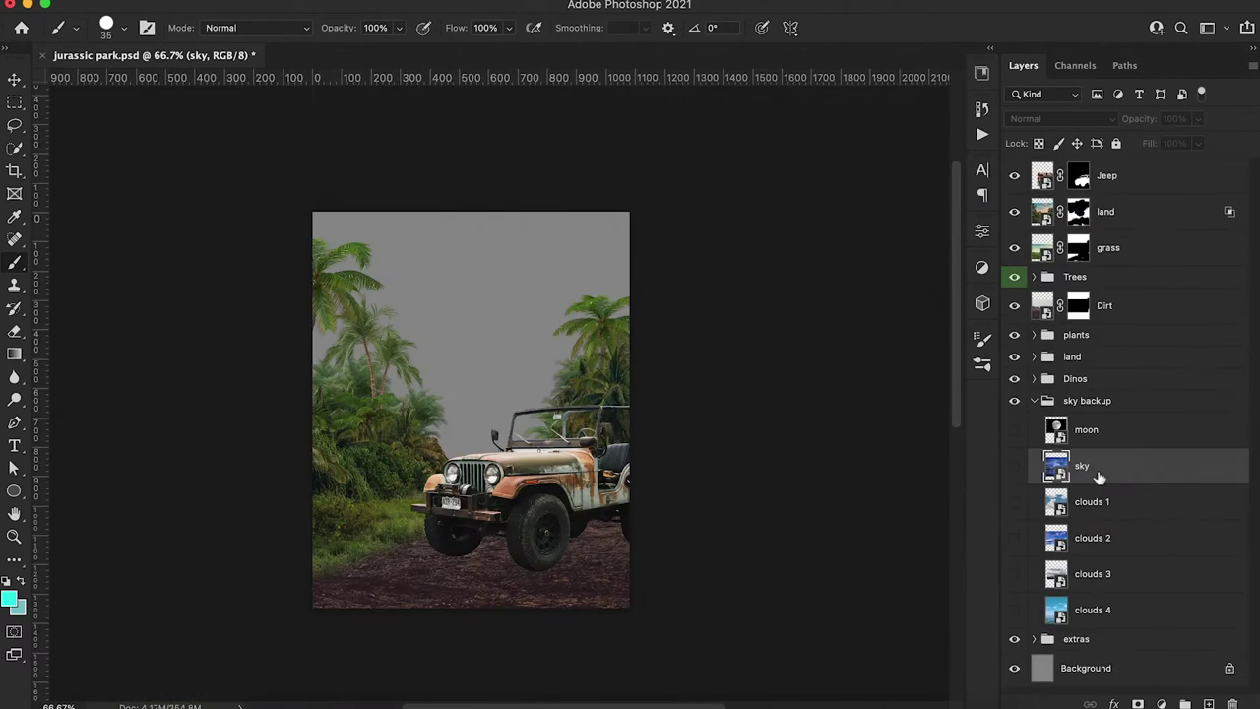
Copy the sky layer out of the sky backup group to just beneath the Dirt layer and show it
{"action": "left_click_drag", "start_coordinate": [1099, 476], "coordinate": [1090, 337]}
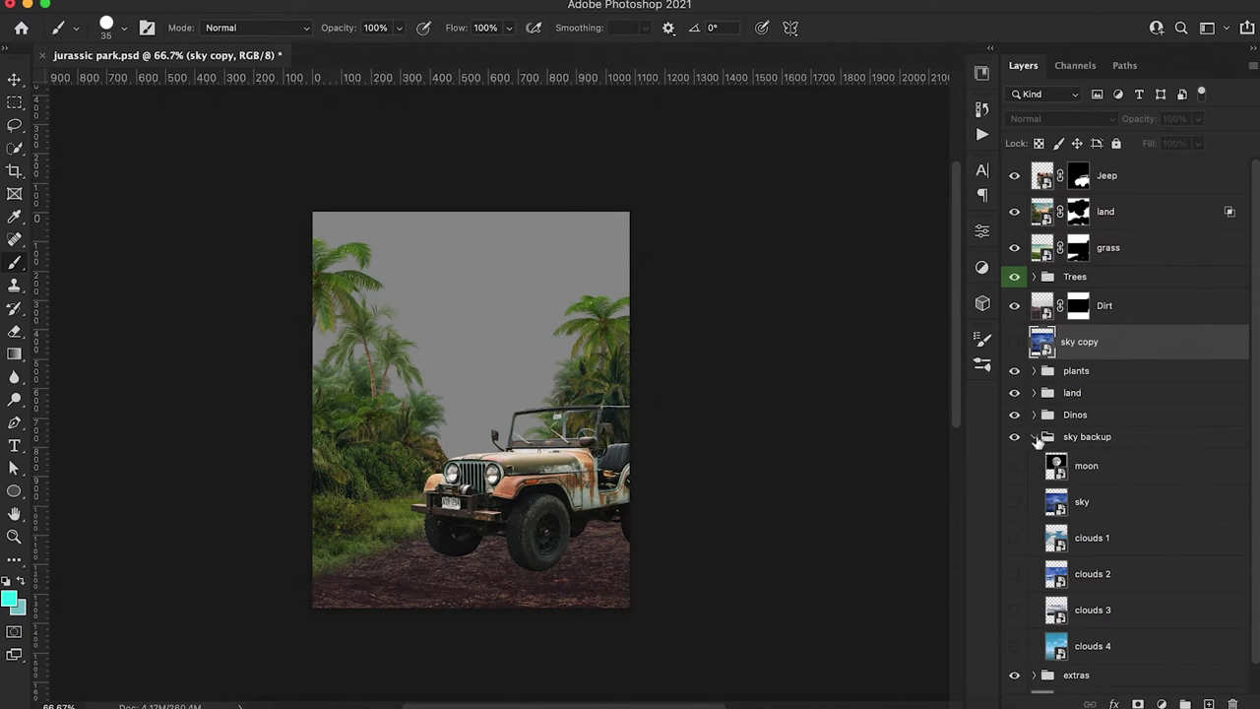
{"action": "left_click", "coordinate": [1036, 438]}
{"action": "left_click", "coordinate": [1014, 342]}
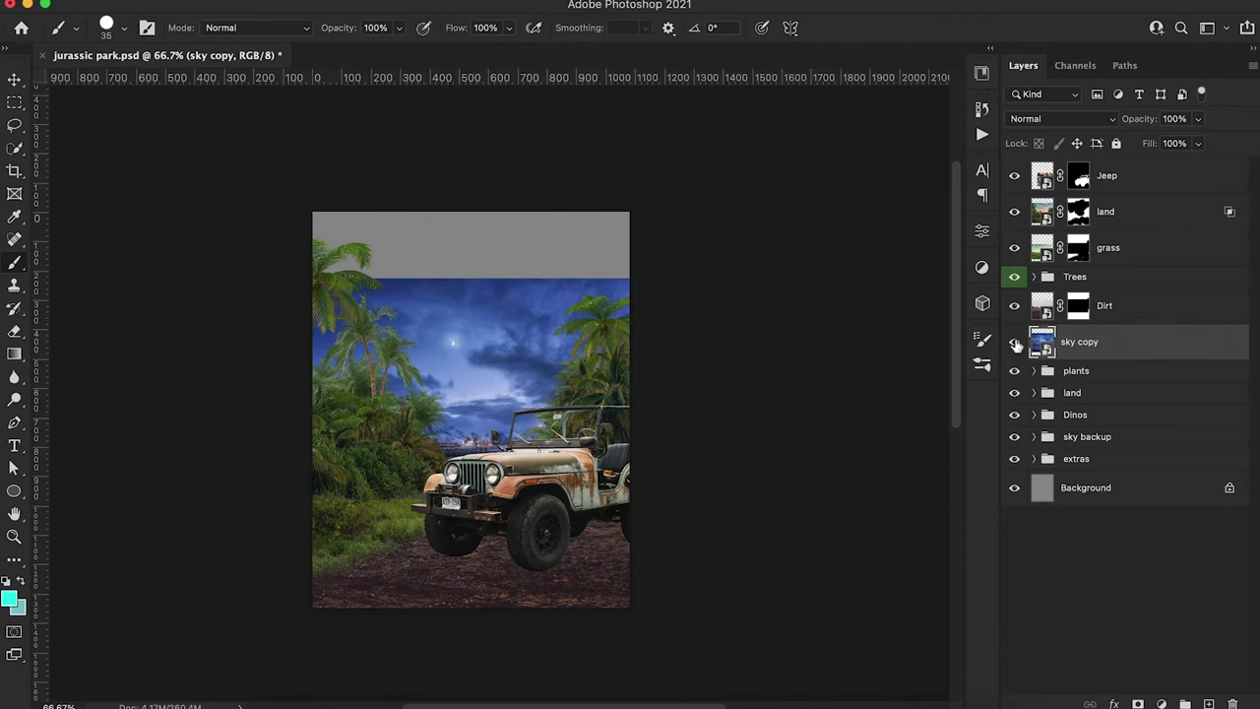
Scale the sky copy to about 45.88% and position it to cover the whole background
{"action": "key", "text": "super+t"}
{"action": "left_click_drag", "start_coordinate": [630, 277], "coordinate": [731, 188]}
{"action": "mouse_move", "coordinate": [695, 331]}
{"action": "left_mouse_down"}
{"action": "mouse_move", "coordinate": [718, 346]}
{"action": "mouse_move", "coordinate": [692, 350]}
{"action": "left_mouse_up"}
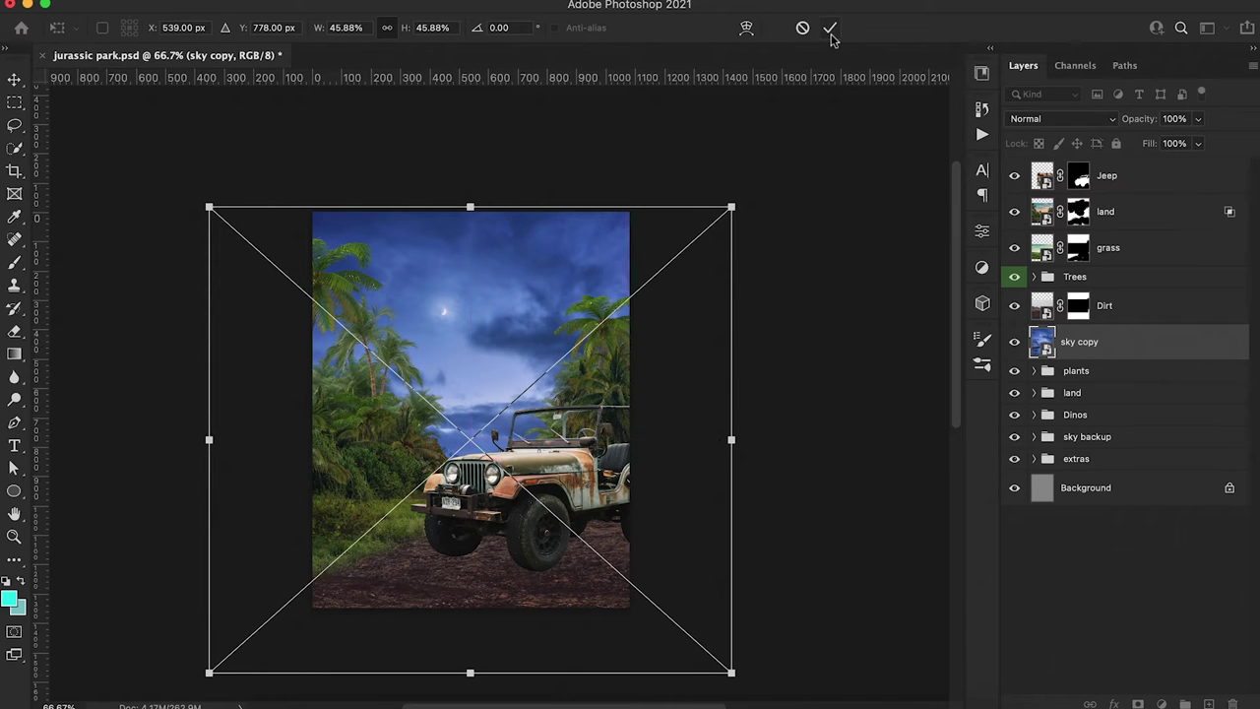
{"action": "left_click", "coordinate": [833, 27]}
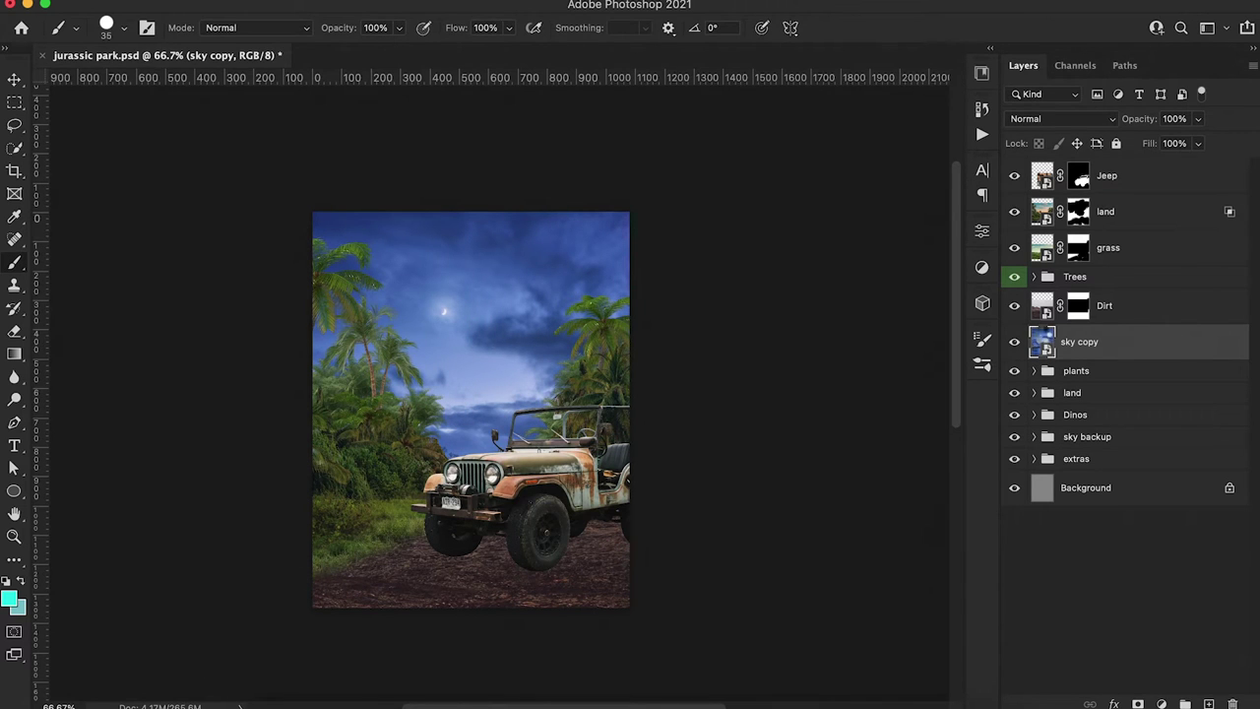
Remove the moon from the sky copy's source image with the Spot Healing Brush, and save and close that image
{"action": "key", "text": "j"}
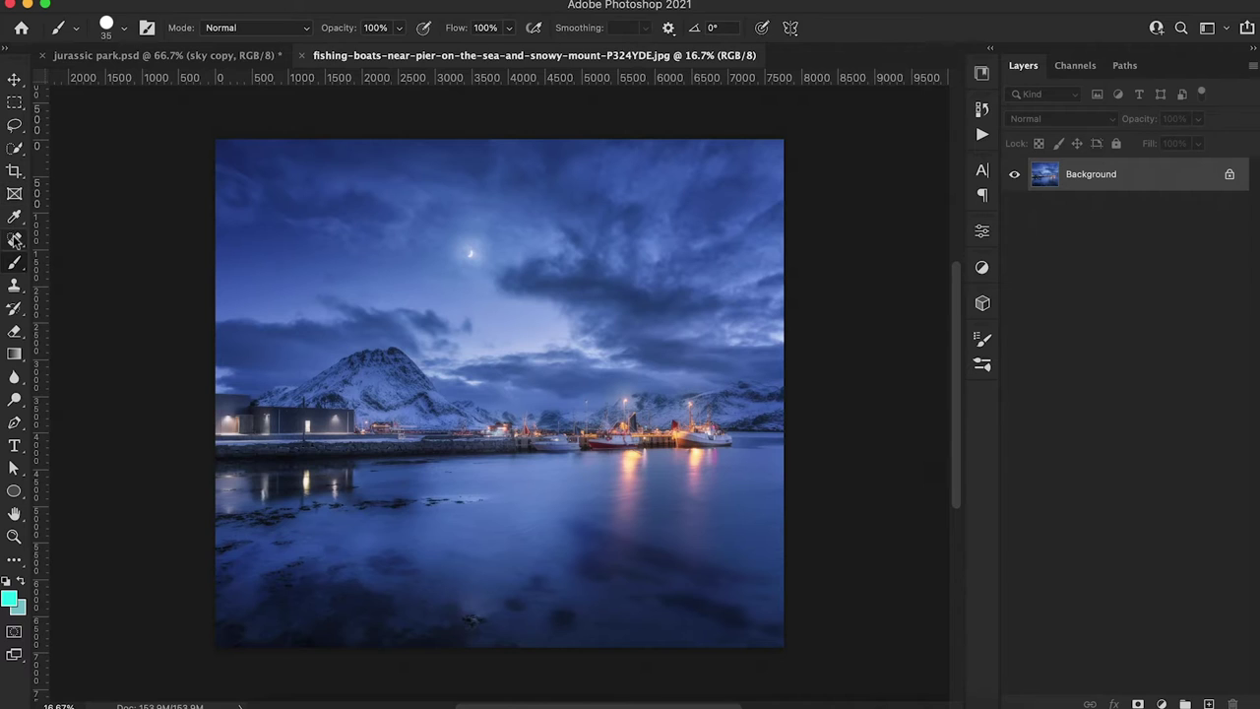
{"action": "left_click_drag", "start_coordinate": [473, 249], "coordinate": [467, 250]}
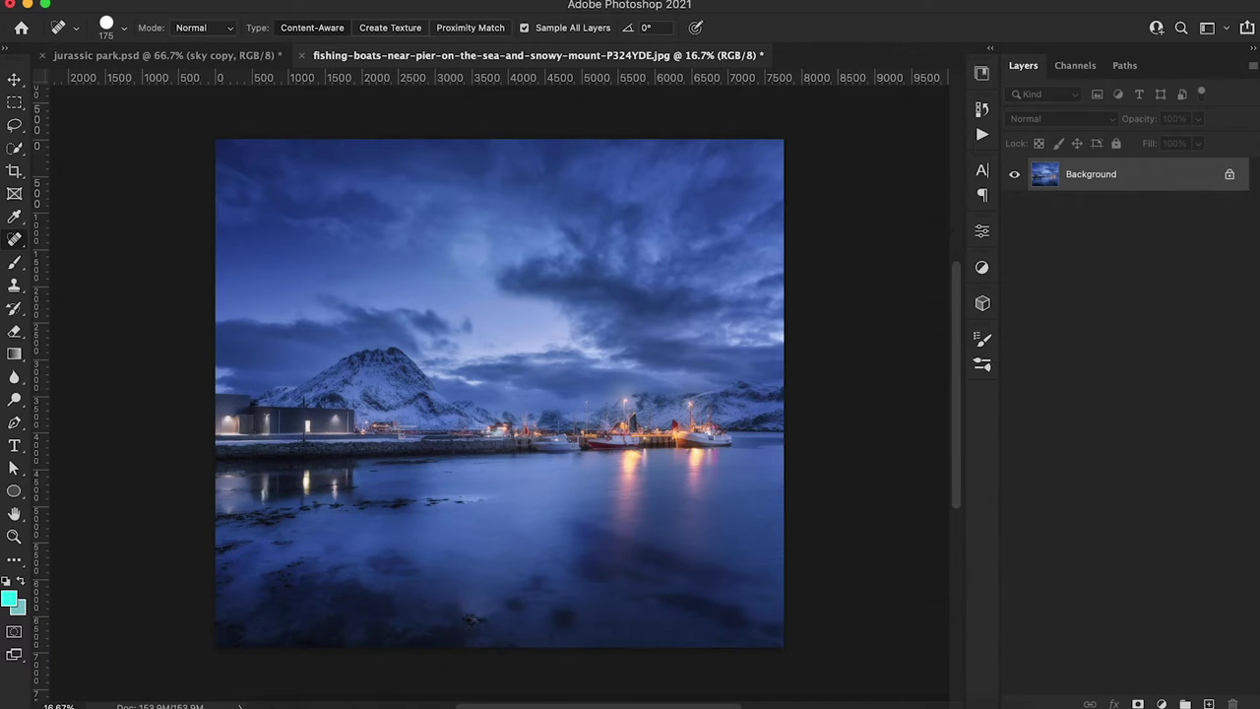
{"action": "left_click", "coordinate": [158, 154]}
{"action": "left_click", "coordinate": [300, 55]}
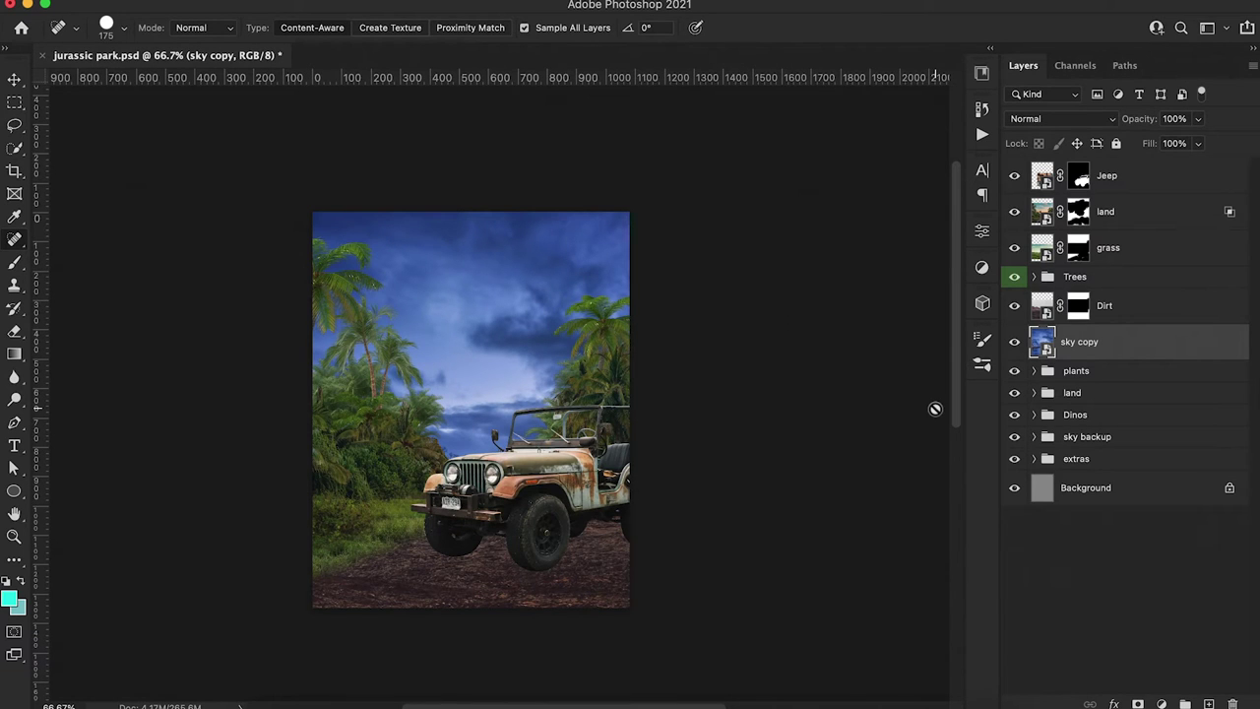
Copy the moon layer out of the sky backup group to just beneath the Dirt layer and show it
{"action": "left_click", "coordinate": [1033, 436]}
{"action": "left_click", "coordinate": [1087, 465]}
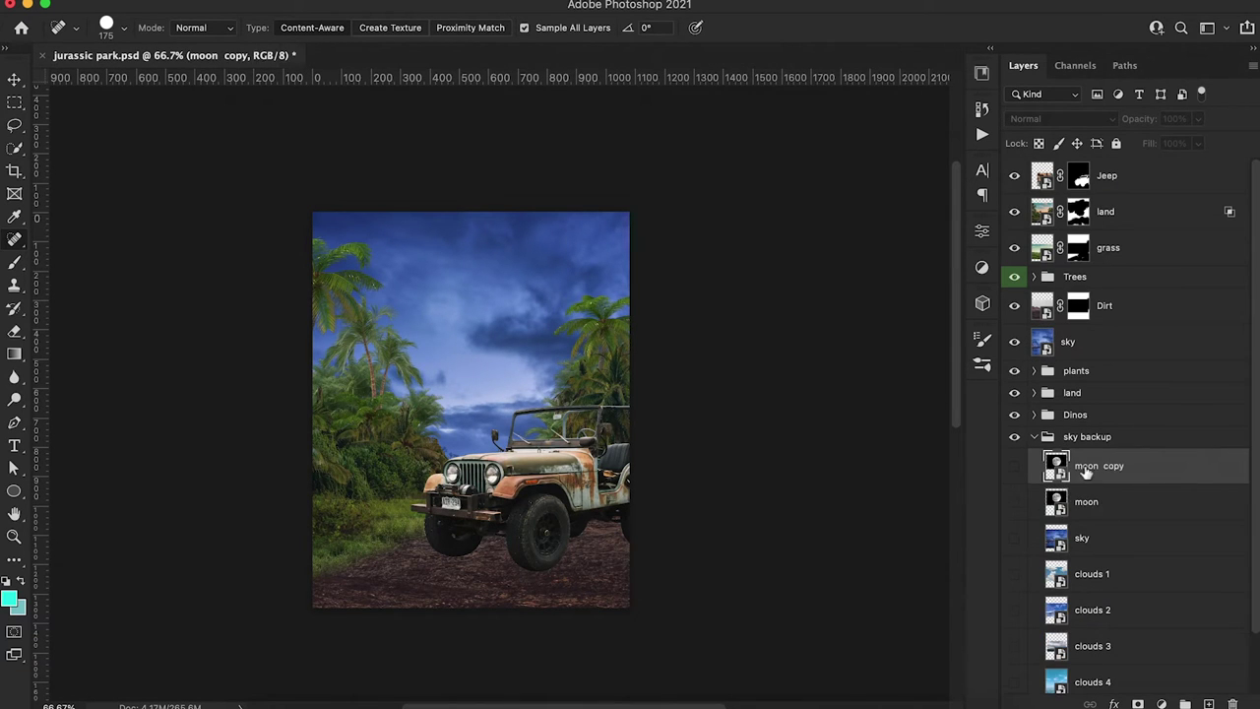
{"action": "left_click_drag", "start_coordinate": [1089, 505], "coordinate": [1058, 320]}
{"action": "left_click", "coordinate": [1015, 342]}
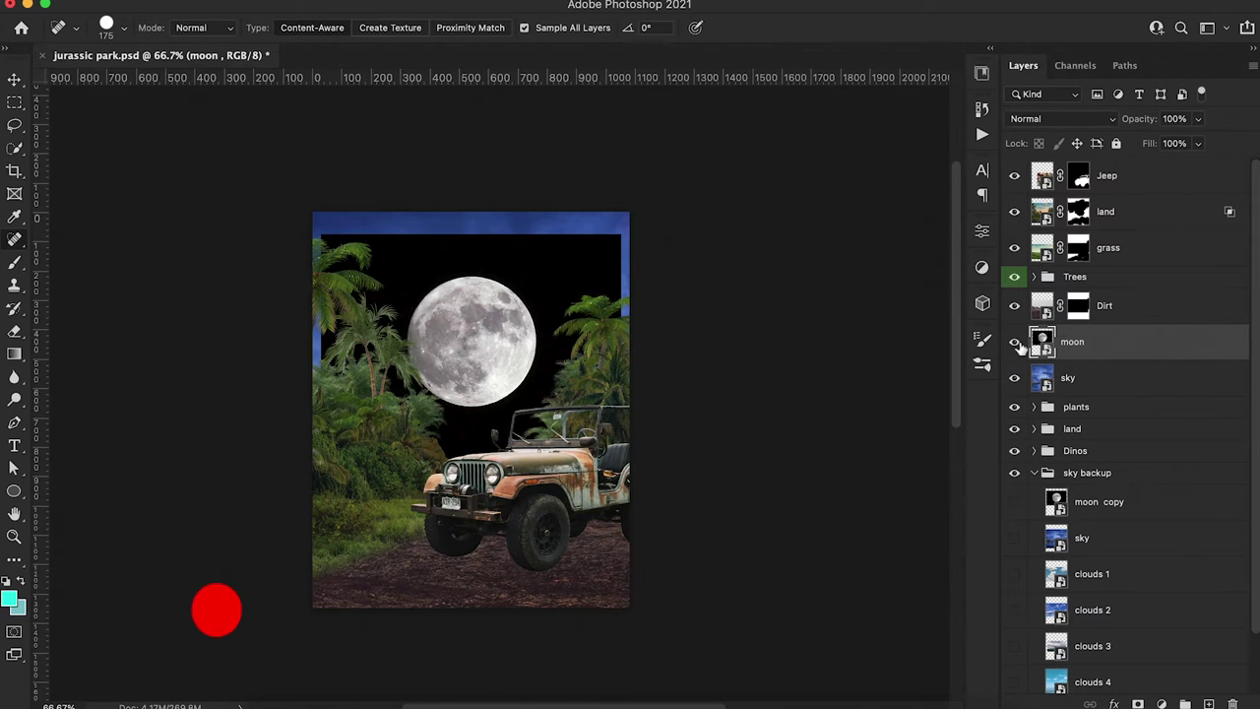
Isolate the moon layer, select the moon as the subject, mask out its black background, and restore the other layers' visibility
{"action": "left_click", "coordinate": [1014, 341], "text": "alt"}
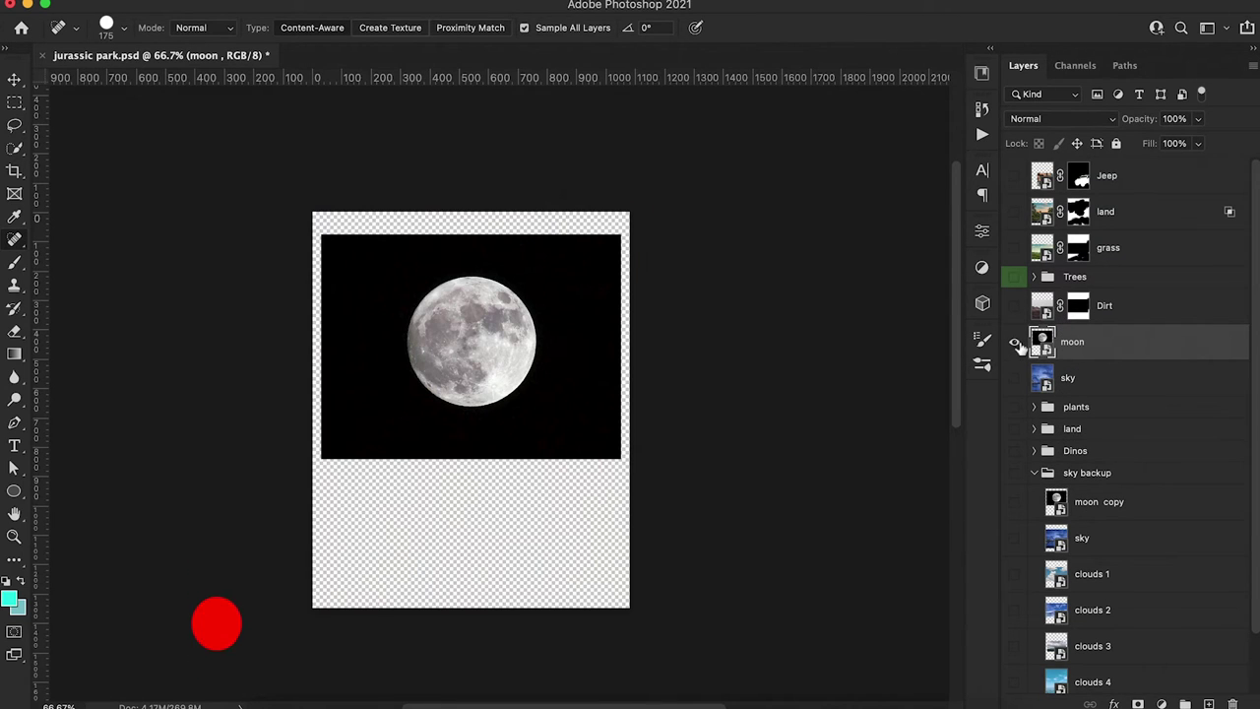
{"action": "left_click", "coordinate": [14, 148]}
{"action": "left_click", "coordinate": [514, 28]}
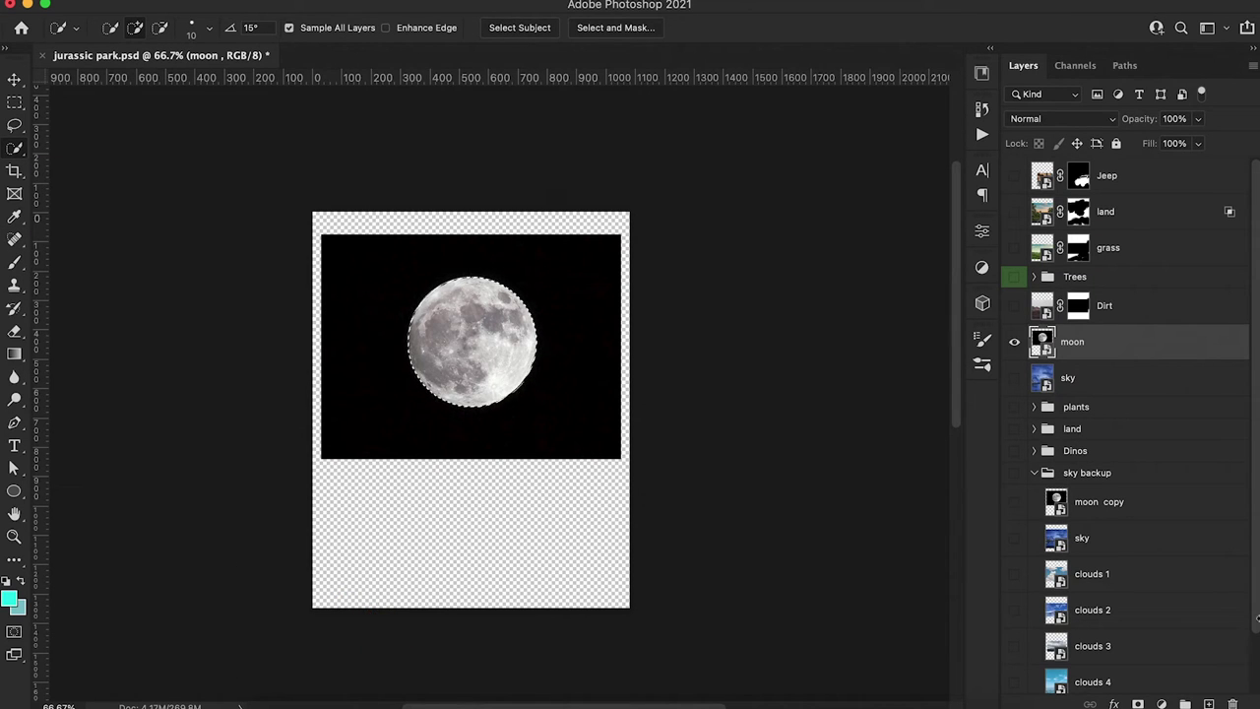
{"action": "key", "text": "ctrl+shift+m"}
{"action": "left_click", "coordinate": [1015, 342], "text": "alt"}
Rotate the moon about -38°, shrink it slightly, and position it in the sky's upper left, partly behind the palms
{"action": "left_click", "coordinate": [1041, 335]}
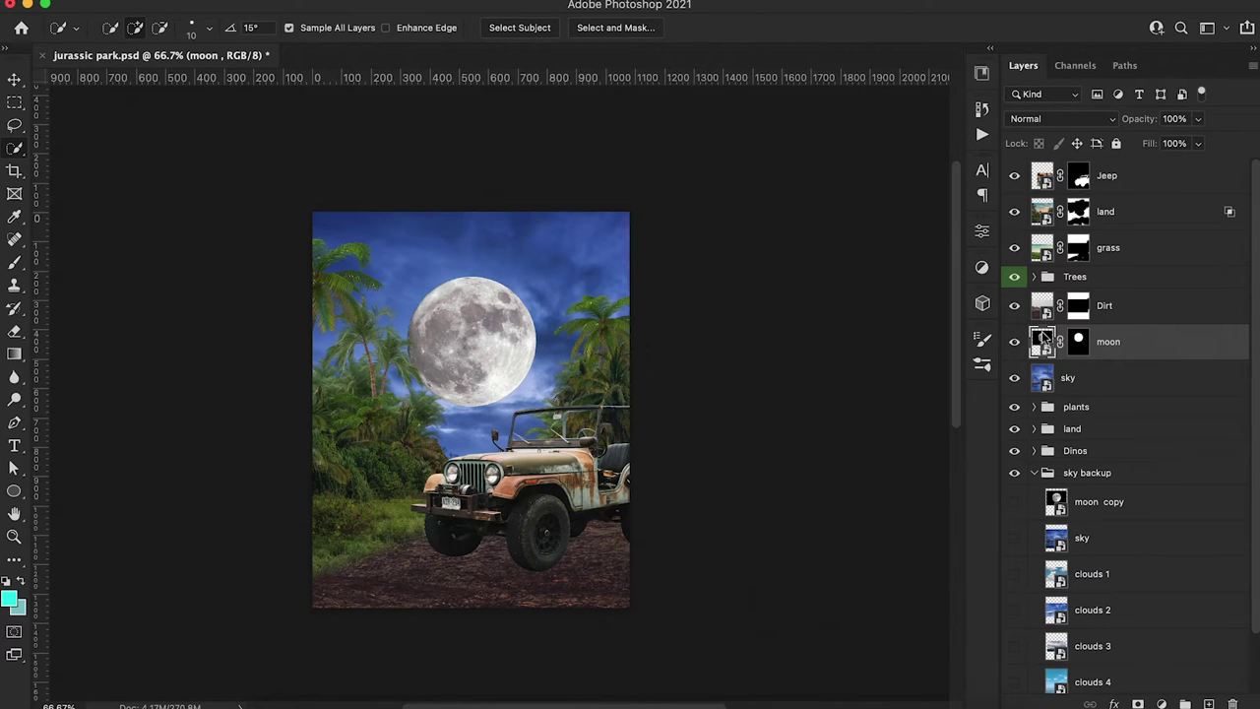
{"action": "key", "text": "ctrl+t"}
{"action": "left_click_drag", "start_coordinate": [692, 318], "coordinate": [599, 201]}
{"action": "left_click_drag", "start_coordinate": [520, 294], "coordinate": [508, 289]}
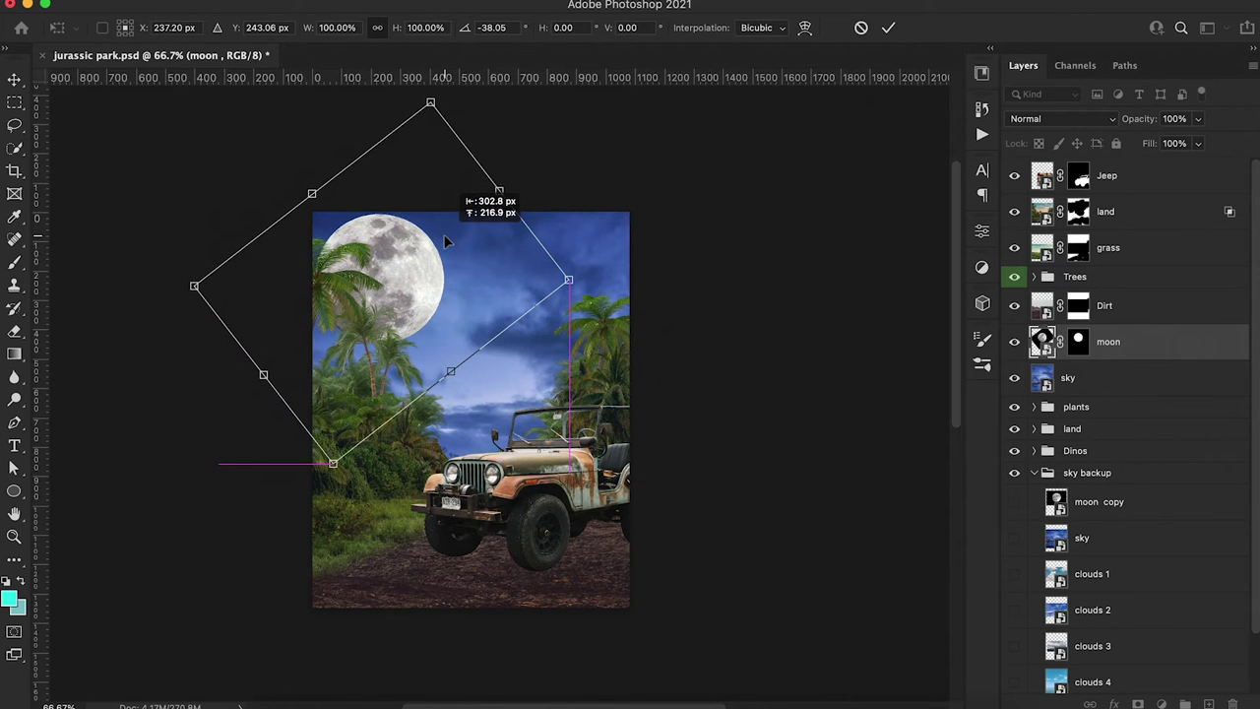
{"action": "left_click_drag", "start_coordinate": [445, 240], "coordinate": [420, 269]}
{"action": "left_click_drag", "start_coordinate": [340, 454], "coordinate": [347, 422]}
{"action": "left_click_drag", "start_coordinate": [401, 260], "coordinate": [393, 259]}
{"action": "key", "text": "Return"}
{"action": "key", "text": "w"}
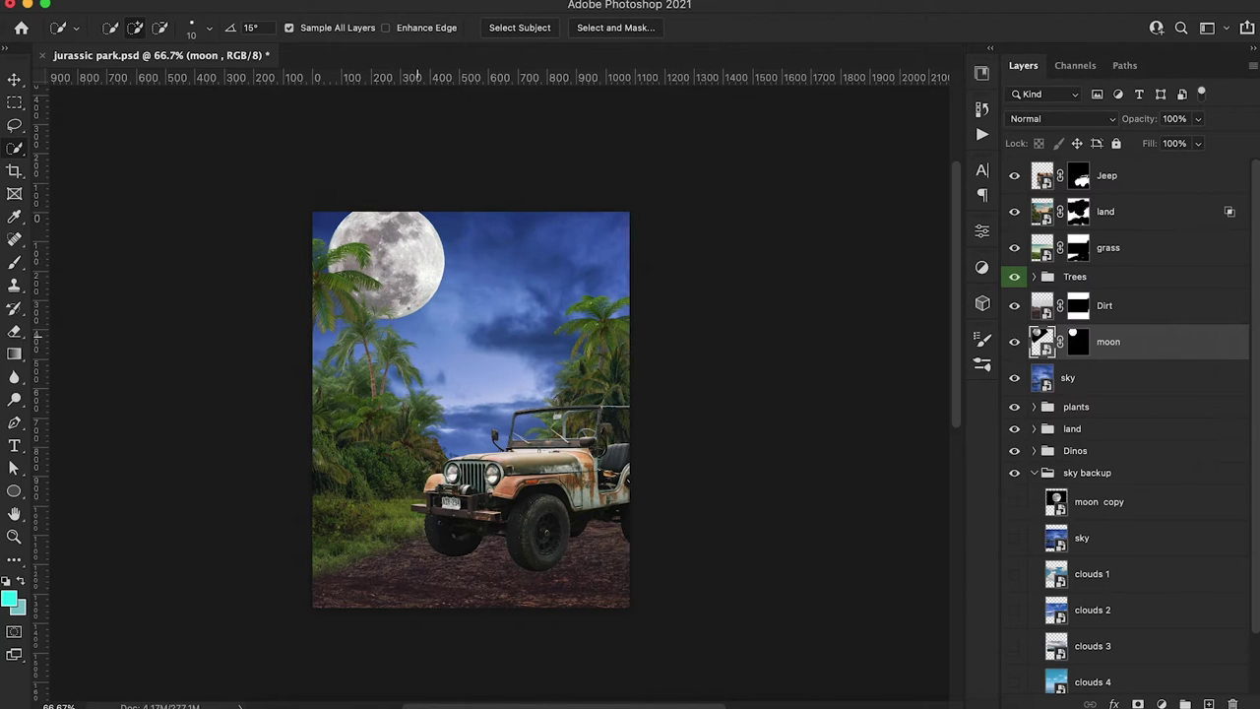
Copy the Dino 1 layer out of the Dinos group to above the Jeep layer and show it
{"action": "scroll", "coordinate": [696, 416], "scroll_direction": "right", "scroll_amount": 3}
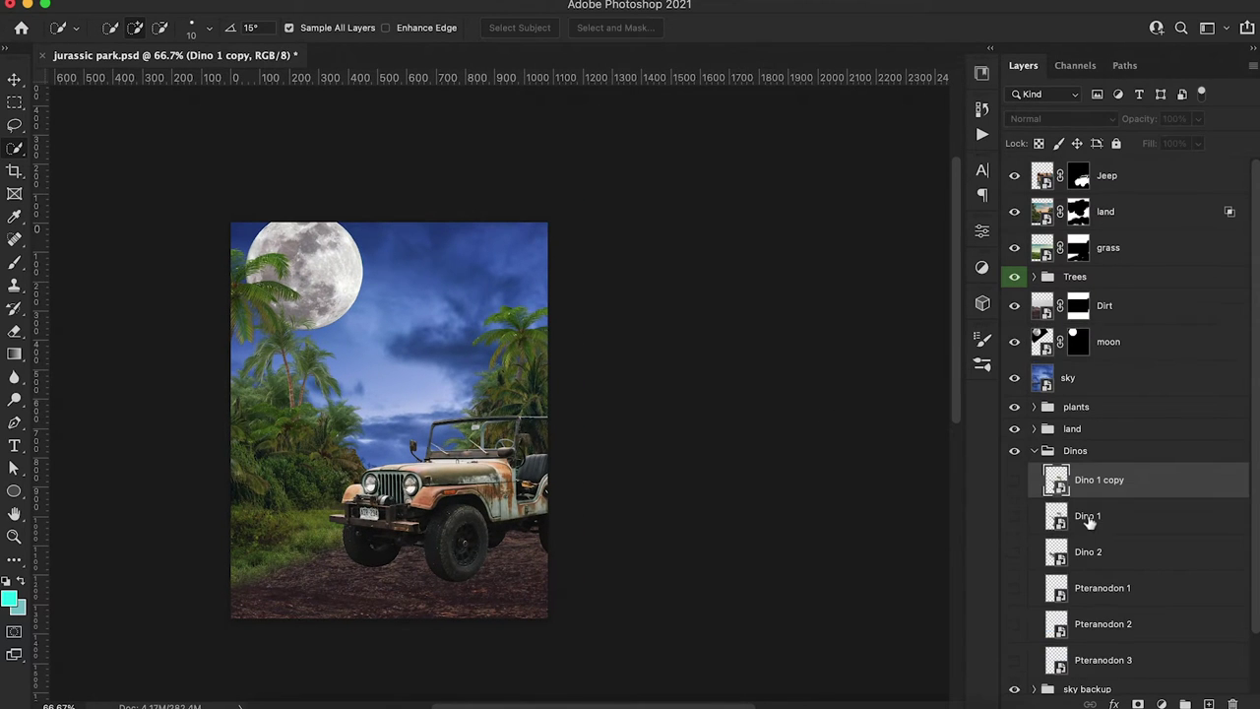
{"action": "left_click_drag", "start_coordinate": [1082, 481], "coordinate": [1043, 169]}
{"action": "left_click", "coordinate": [1014, 175]}
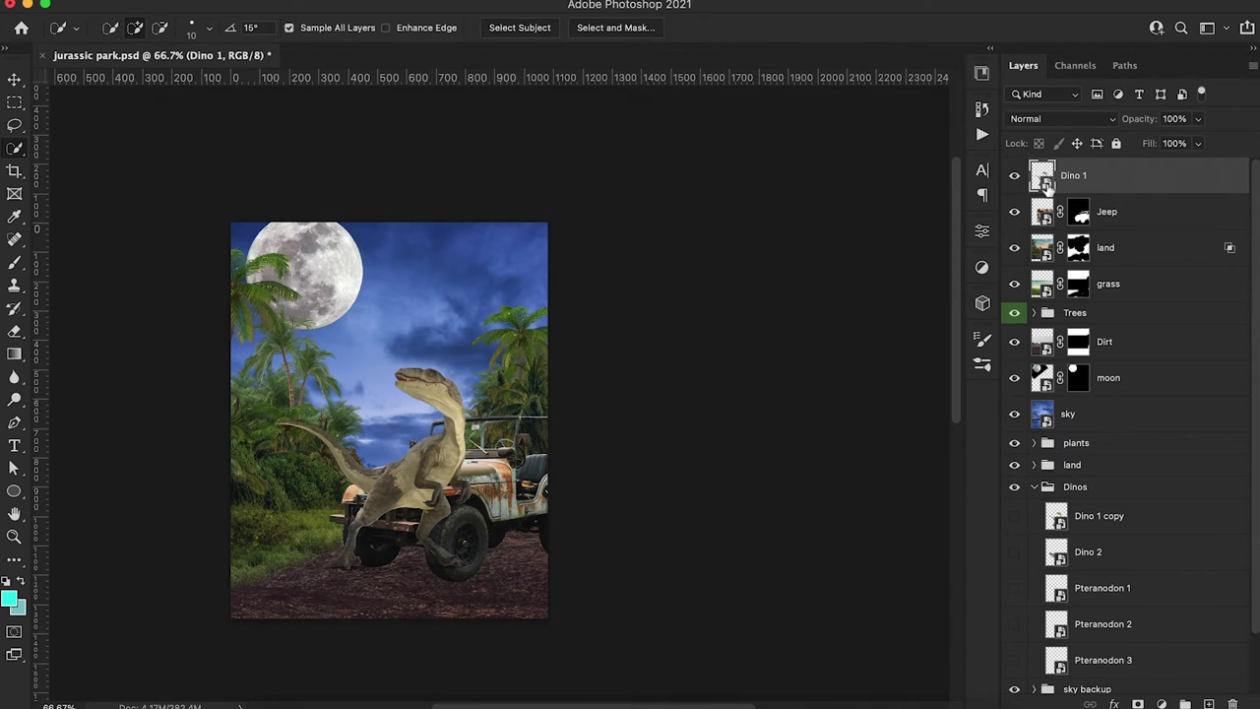
Flip Dino 1 horizontally, scale it to about 73.38%, and stand it on the Jeep's hood
{"action": "key", "text": "super+t"}
{"action": "left_click_drag", "start_coordinate": [431, 448], "coordinate": [475, 349]}
{"action": "left_click_drag", "start_coordinate": [587, 201], "coordinate": [456, 341]}
{"action": "left_click_drag", "start_coordinate": [388, 451], "coordinate": [444, 423]}
{"action": "left_click_drag", "start_coordinate": [312, 311], "coordinate": [292, 292]}
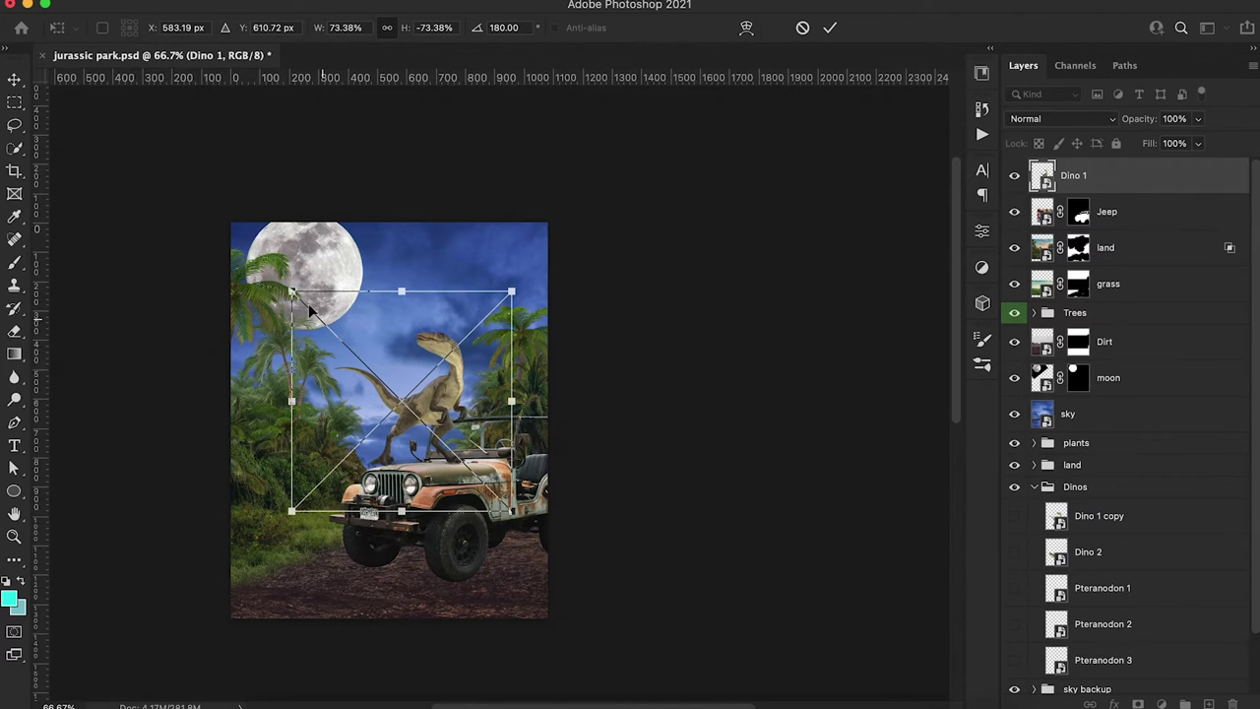
{"action": "left_click_drag", "start_coordinate": [416, 377], "coordinate": [430, 383]}
{"action": "left_click_drag", "start_coordinate": [624, 430], "coordinate": [625, 428]}
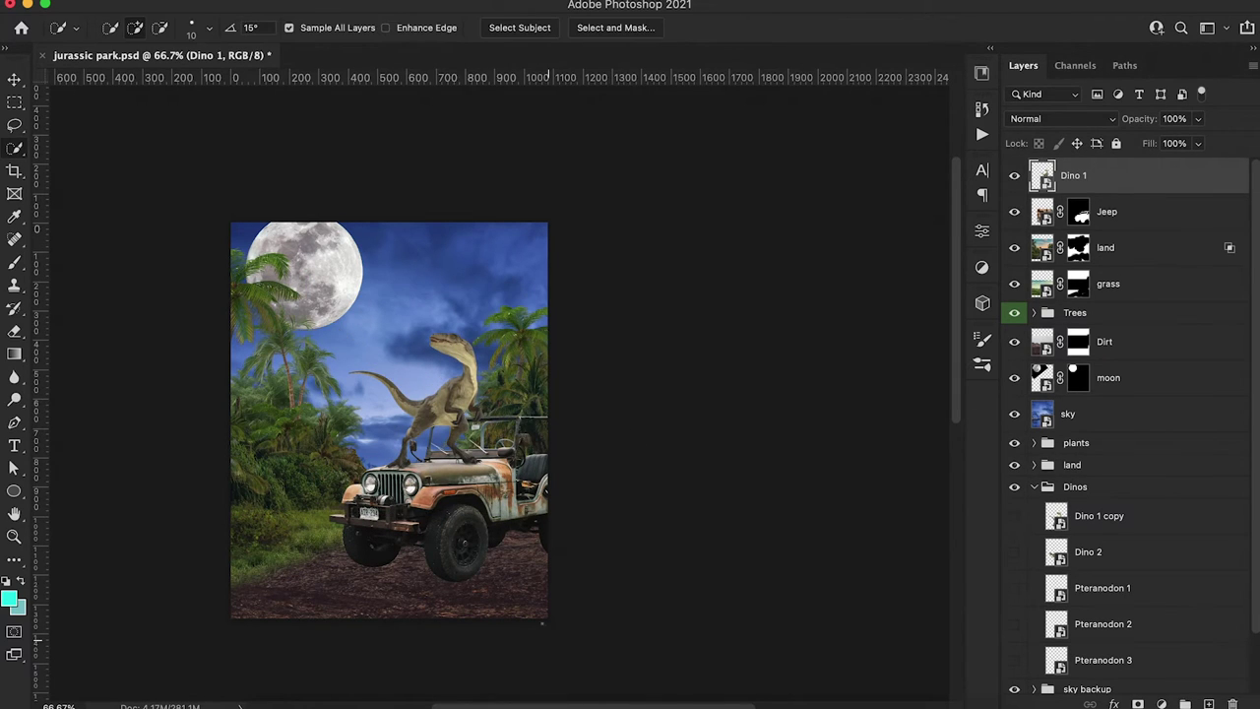
Copy Dino 2 to just beneath the Jeep layer, show it, and transform it so its head emerges behind the Jeep's front
{"action": "left_click_drag", "start_coordinate": [1088, 551], "coordinate": [1072, 247]}
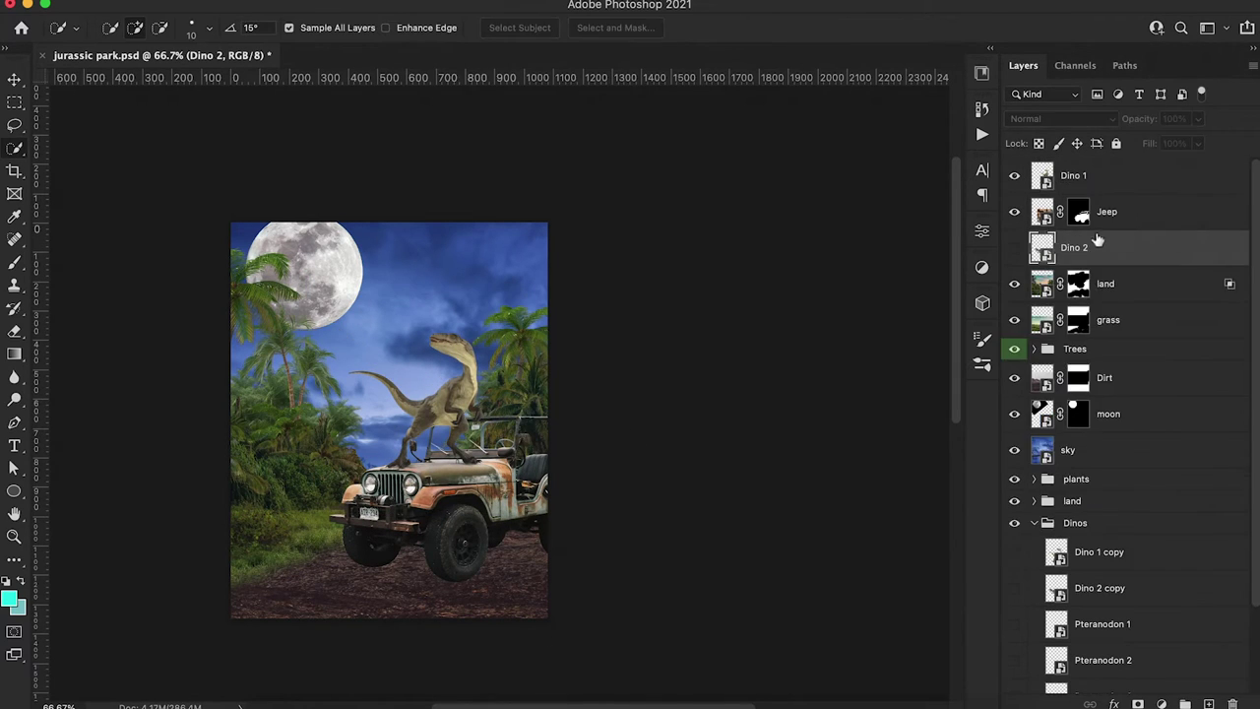
{"action": "left_click", "coordinate": [1015, 248]}
{"action": "key", "text": "ctrl+t"}
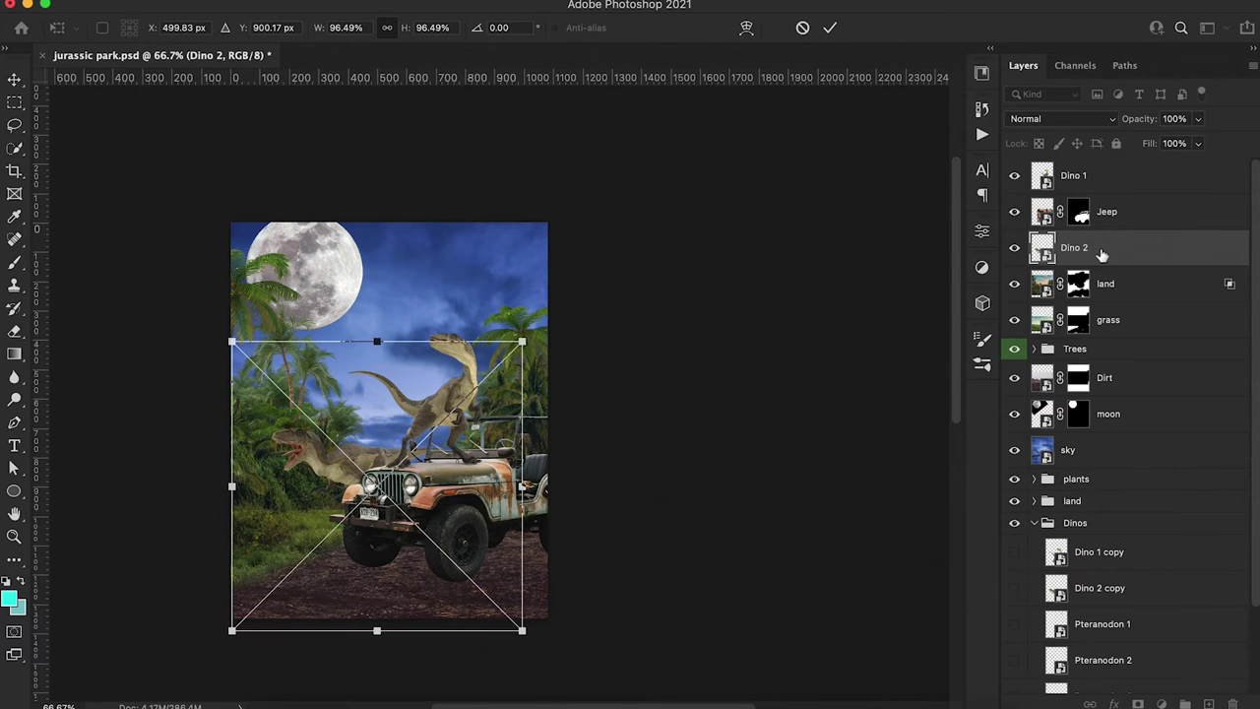
{"action": "mouse_move", "coordinate": [417, 487]}
{"action": "left_mouse_down"}
{"action": "mouse_move", "coordinate": [380, 500]}
{"action": "mouse_move", "coordinate": [427, 487]}
{"action": "mouse_move", "coordinate": [413, 492]}
{"action": "left_mouse_up"}
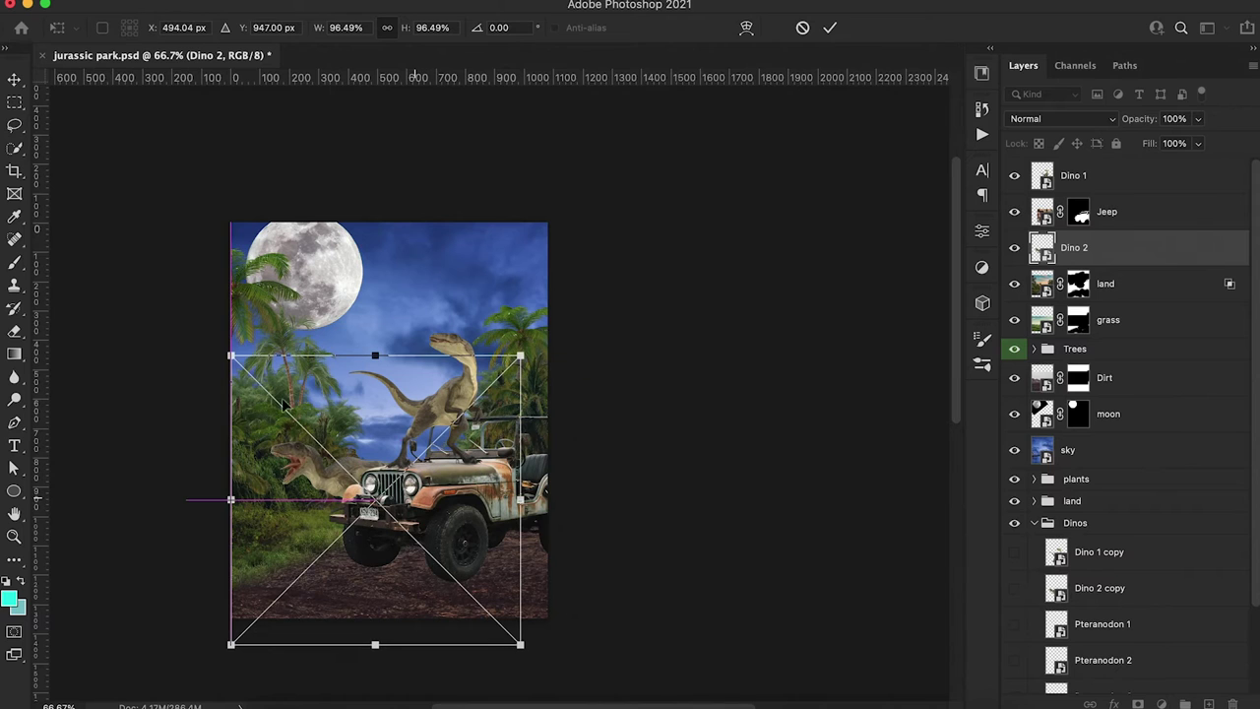
{"action": "left_click_drag", "start_coordinate": [225, 352], "coordinate": [262, 388]}
{"action": "mouse_move", "coordinate": [384, 493]}
{"action": "left_mouse_down"}
{"action": "mouse_move", "coordinate": [340, 468]}
{"action": "mouse_move", "coordinate": [347, 485]}
{"action": "mouse_move", "coordinate": [381, 483]}
{"action": "left_mouse_up"}
{"action": "left_click_drag", "start_coordinate": [604, 480], "coordinate": [604, 497]}
{"action": "mouse_move", "coordinate": [461, 504]}
{"action": "left_mouse_down"}
{"action": "mouse_move", "coordinate": [425, 497]}
{"action": "mouse_move", "coordinate": [409, 433]}
{"action": "mouse_move", "coordinate": [406, 448]}
{"action": "left_mouse_up"}
{"action": "key", "text": "Return"}
{"action": "key", "text": "w"}
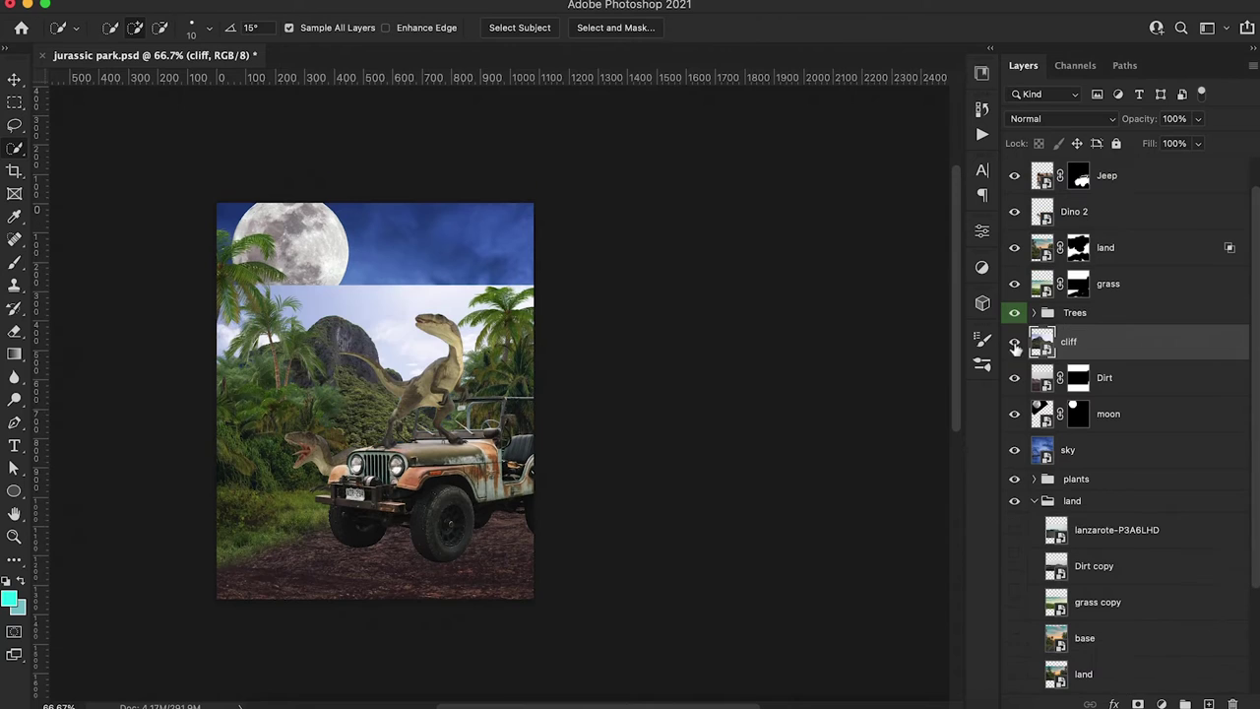
Add a mask to the cliff layer and hide its sky using a Quick Selection with the other layers hidden
{"action": "left_click", "coordinate": [1138, 704]}
{"action": "left_click", "coordinate": [1014, 341], "text": "alt"}
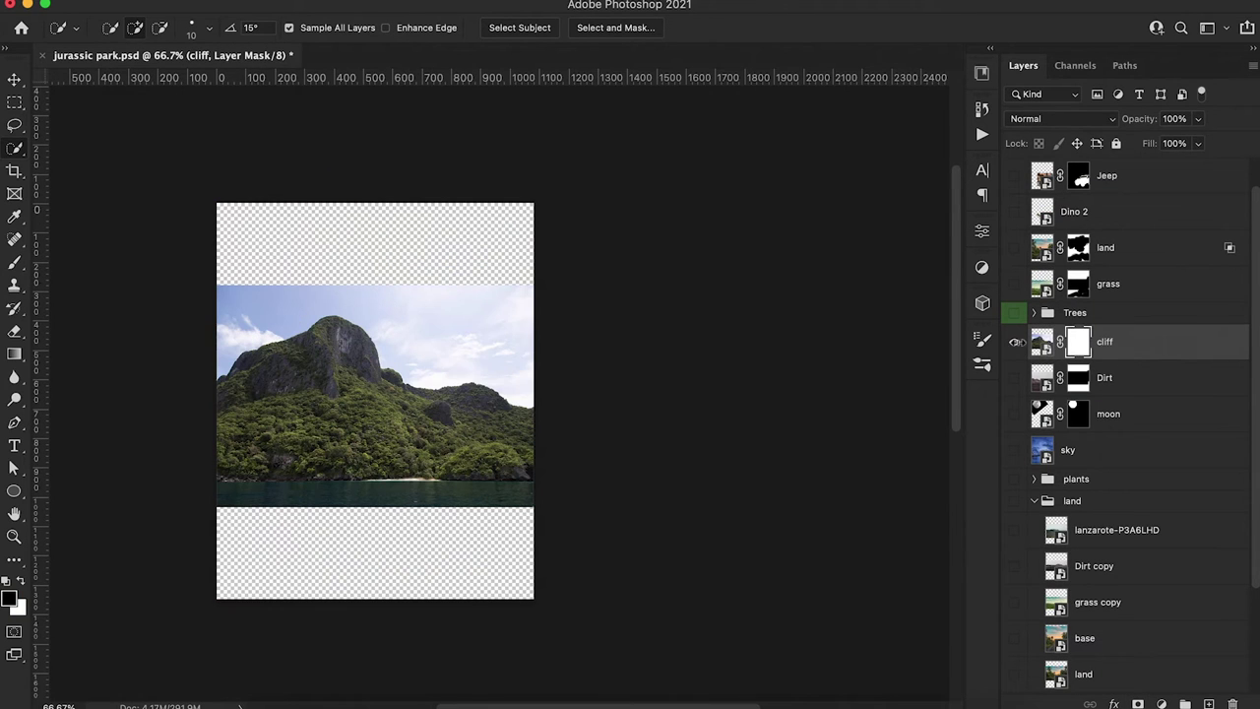
{"action": "mouse_move", "coordinate": [259, 317]}
{"action": "left_mouse_down"}
{"action": "mouse_move", "coordinate": [355, 310]}
{"action": "mouse_move", "coordinate": [496, 326]}
{"action": "left_mouse_up"}
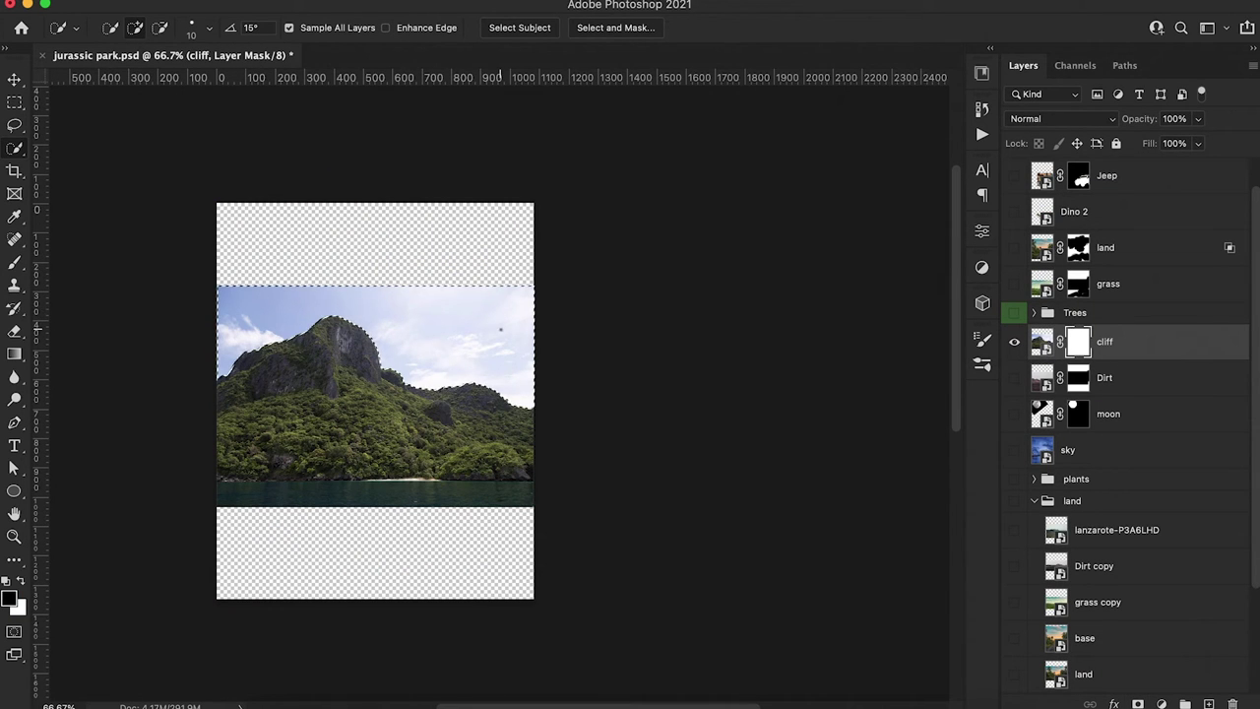
{"action": "key", "text": "alt+BackSpace"}
{"action": "key", "text": "super+d"}
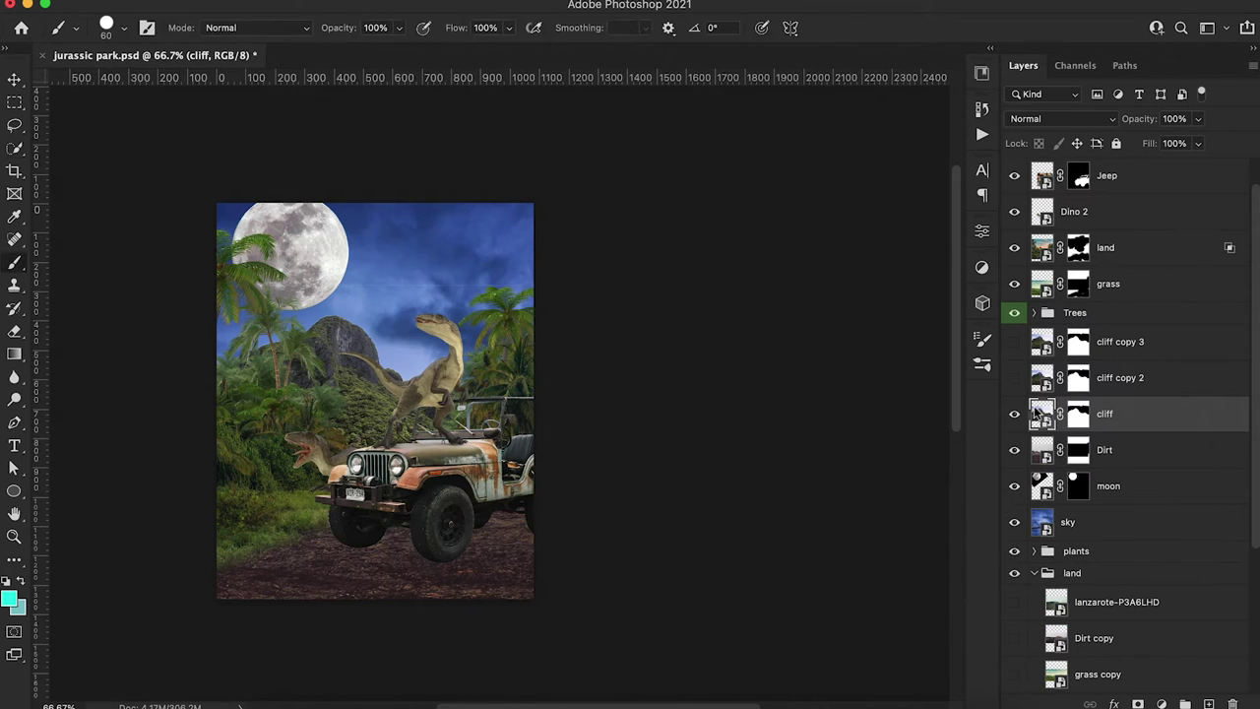
Lower the cliff behind the jungle, place its layer beneath the Dirt layer, and shift it slightly to the left
{"action": "key", "text": "super+t"}
{"action": "left_click_drag", "start_coordinate": [445, 394], "coordinate": [430, 467]}
{"action": "left_click_drag", "start_coordinate": [1114, 424], "coordinate": [1111, 465]}
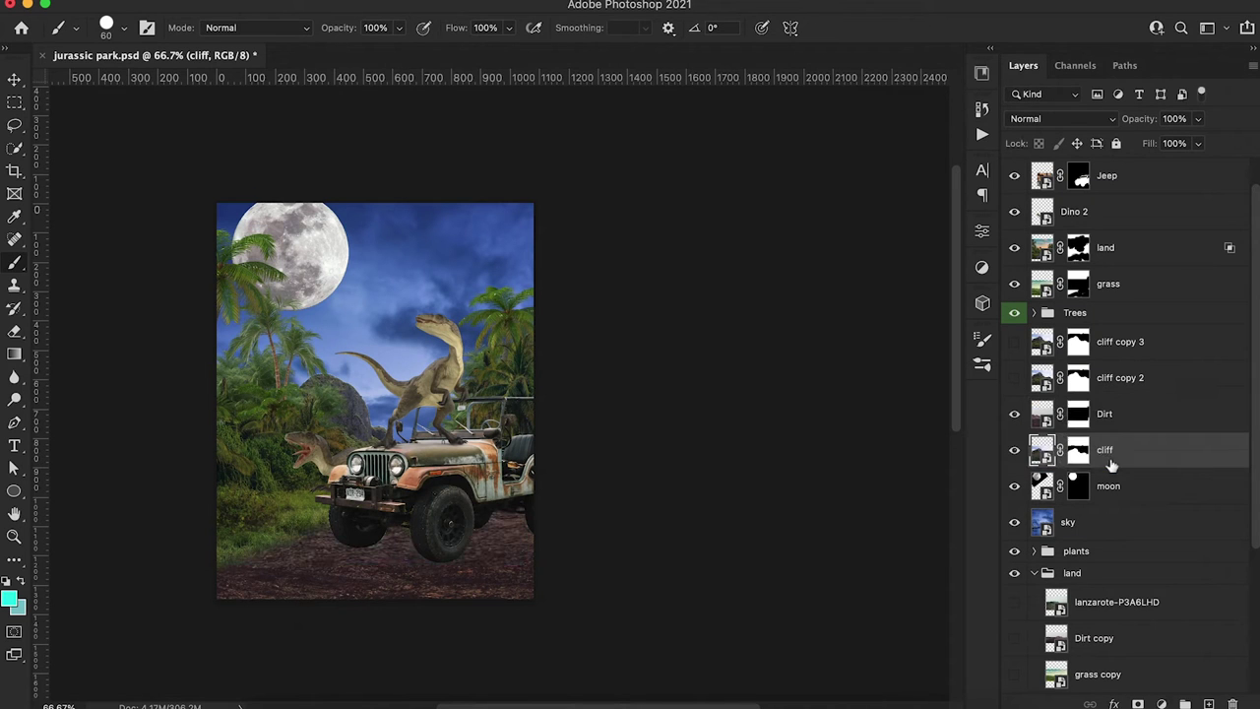
{"action": "key", "text": "ctrl+t"}
{"action": "left_click_drag", "start_coordinate": [492, 425], "coordinate": [473, 425]}
{"action": "key", "text": "Return"}
{"action": "key", "text": "b"}
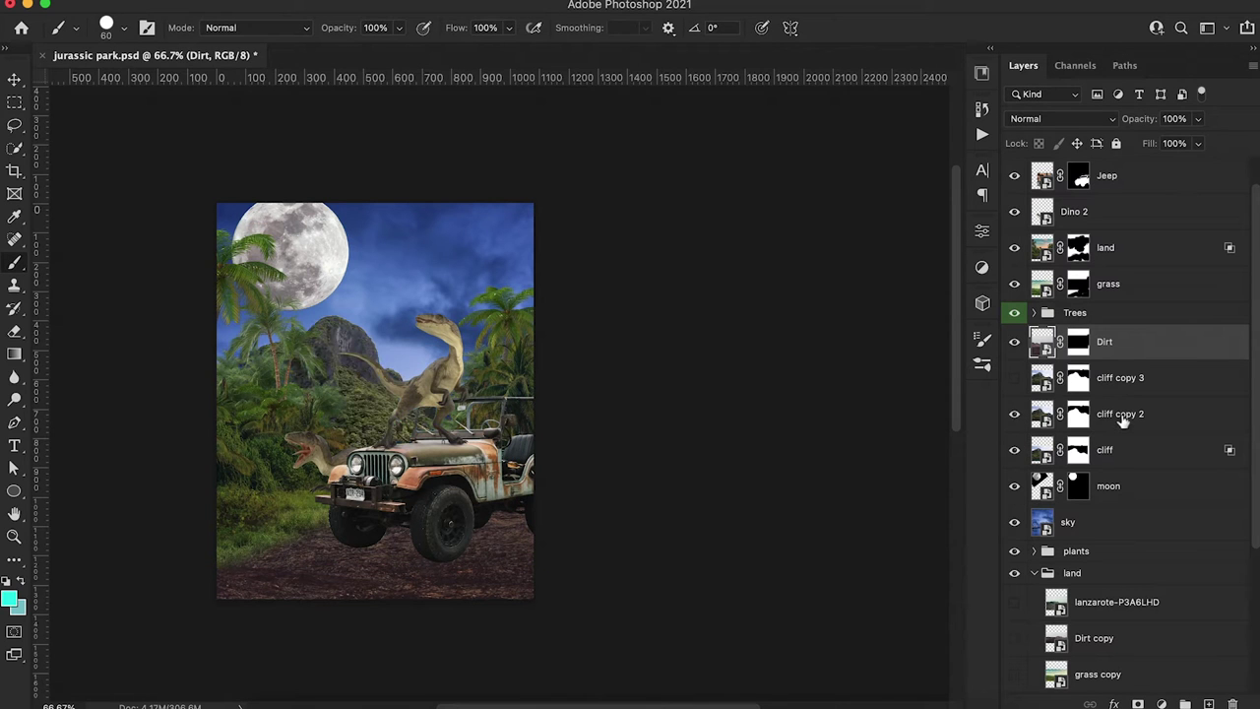
Place the cliff copy 2 layer beneath the cliff layer and position it at about X 220.50 px, Y 644.50 px
{"action": "left_click", "coordinate": [1123, 419]}
{"action": "left_click_drag", "start_coordinate": [1123, 419], "coordinate": [1122, 465]}
{"action": "key", "text": "ctrl+t"}
{"action": "left_click_drag", "start_coordinate": [445, 423], "coordinate": [351, 420]}
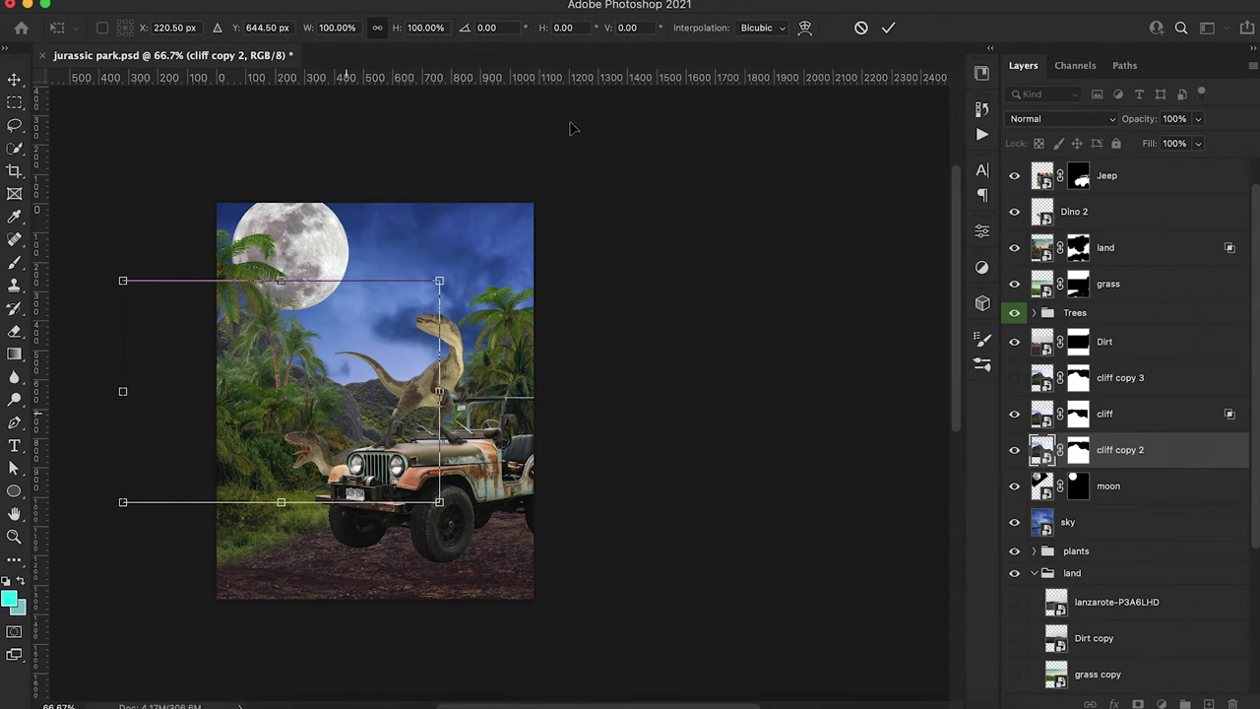
{"action": "left_click", "coordinate": [887, 26]}
Paint black on cliff copy 2's mask to hide its ridge behind the standing dinosaur
{"action": "key", "text": "b"}
{"action": "key", "text": "d"}
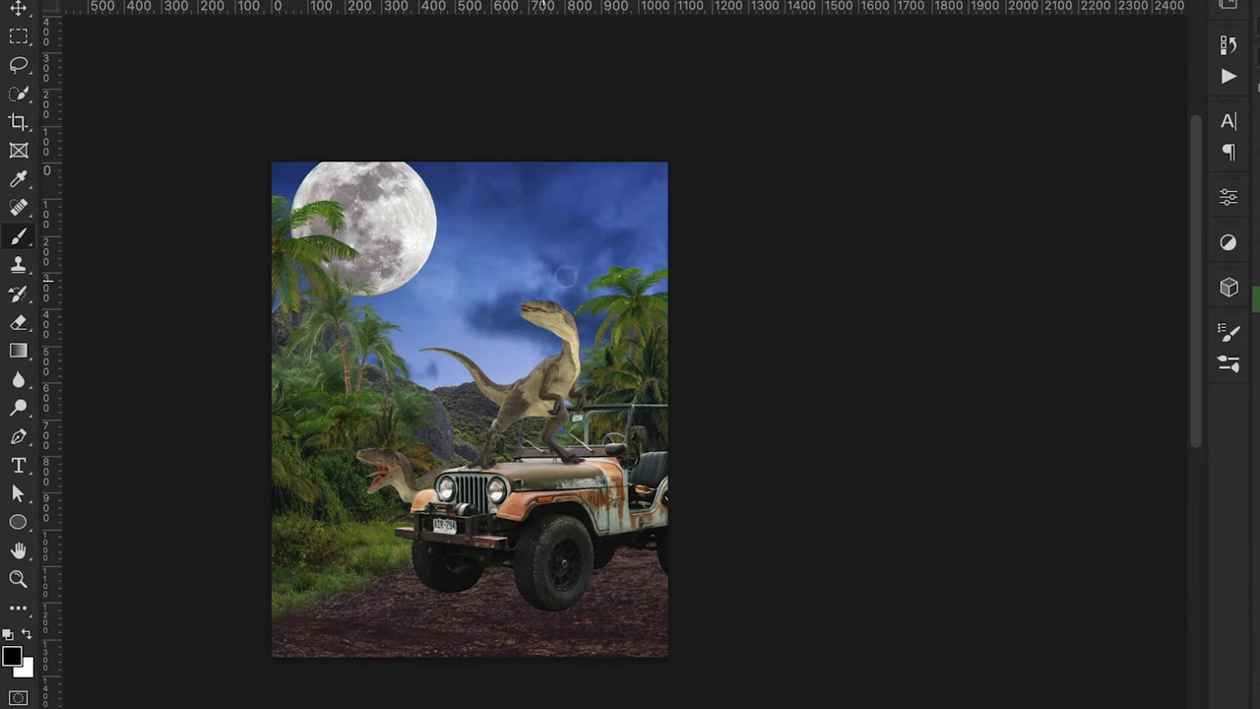
{"action": "mouse_move", "coordinate": [507, 363]}
{"action": "left_mouse_down"}
{"action": "mouse_move", "coordinate": [532, 433]}
{"action": "mouse_move", "coordinate": [470, 428]}
{"action": "mouse_move", "coordinate": [456, 399]}
{"action": "left_mouse_up"}
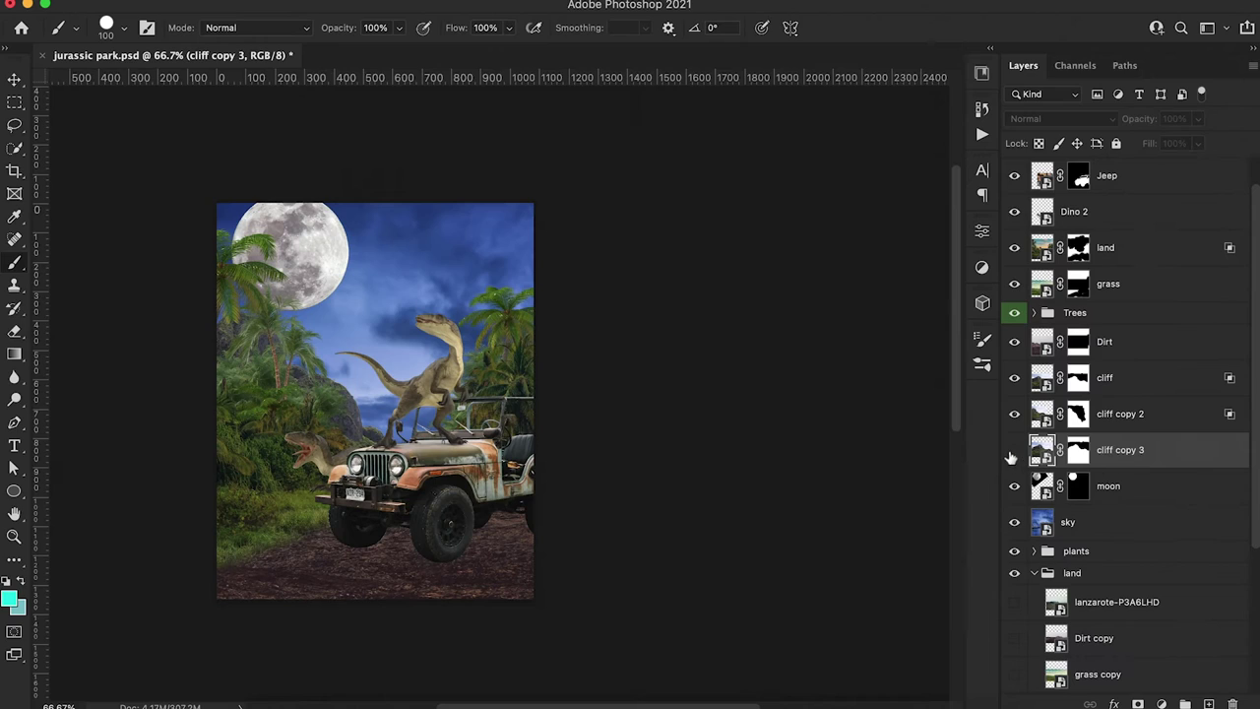
Show cliff copy 3, flip it horizontally, and scale it to about 124.61% behind the right-hand palms
{"action": "left_click", "coordinate": [1013, 450]}
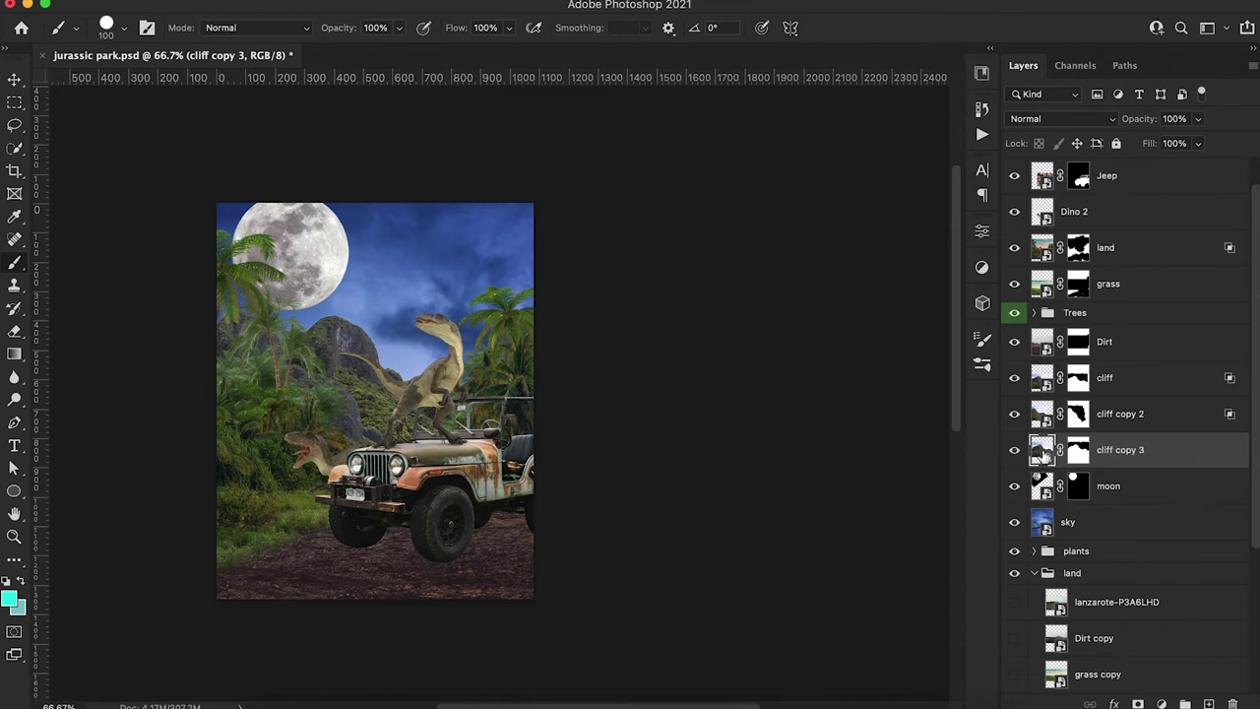
{"action": "key", "text": "cmd+t"}
{"action": "right_click", "coordinate": [404, 393]}
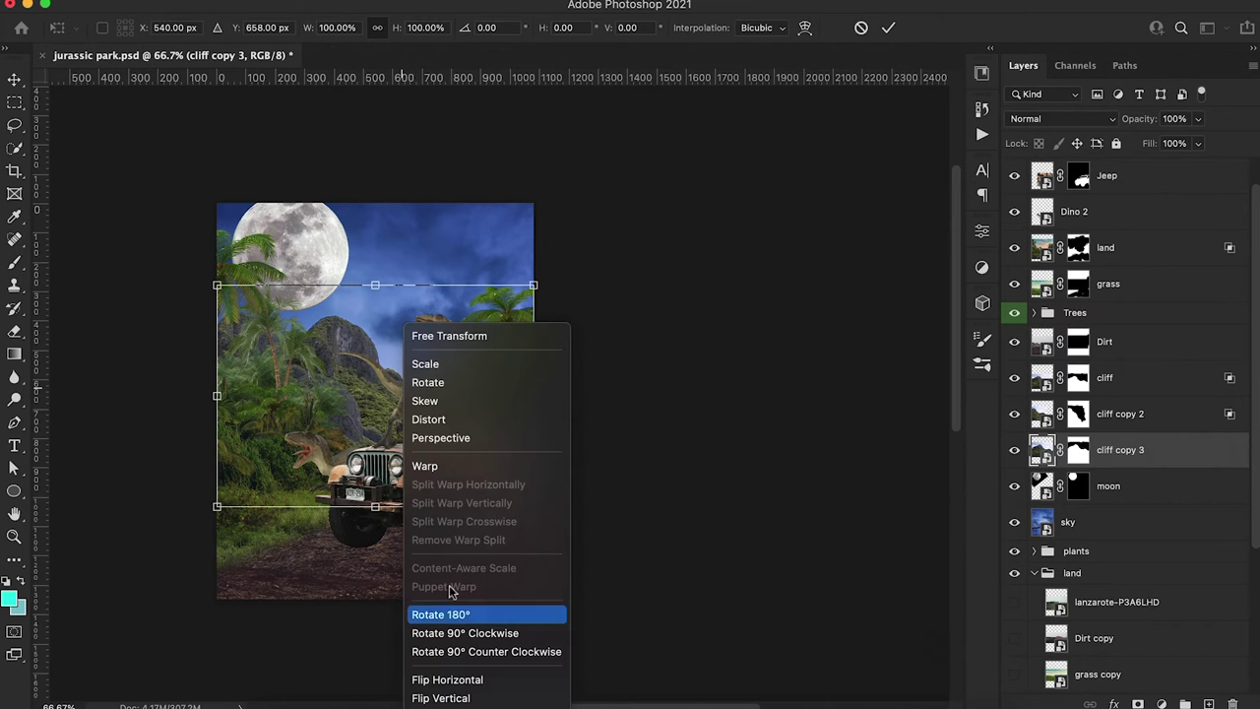
{"action": "left_click", "coordinate": [448, 679]}
{"action": "left_click_drag", "start_coordinate": [448, 488], "coordinate": [497, 476]}
{"action": "left_click_drag", "start_coordinate": [579, 501], "coordinate": [618, 525]}
{"action": "mouse_move", "coordinate": [553, 443]}
{"action": "left_mouse_down"}
{"action": "mouse_move", "coordinate": [563, 461]}
{"action": "mouse_move", "coordinate": [588, 442]}
{"action": "mouse_move", "coordinate": [577, 439]}
{"action": "left_mouse_up"}
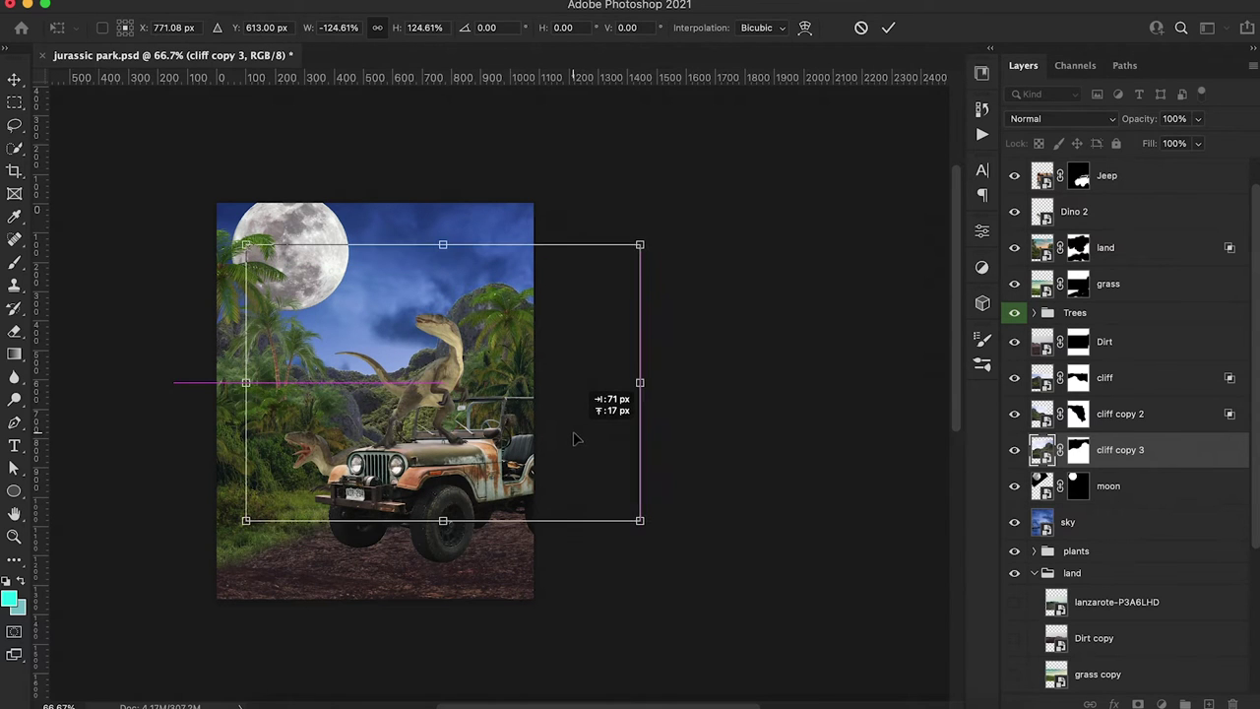
Rotate cliff copy 3 slightly and reposition it at about X 826 px, Y 591 px
{"action": "left_click_drag", "start_coordinate": [413, 547], "coordinate": [433, 547]}
{"action": "left_click_drag", "start_coordinate": [526, 422], "coordinate": [533, 443]}
{"action": "key", "text": "Return"}
{"action": "key", "text": "ctrl+t"}
{"action": "mouse_move", "coordinate": [553, 365]}
{"action": "left_mouse_down"}
{"action": "mouse_move", "coordinate": [596, 340]}
{"action": "mouse_move", "coordinate": [577, 348]}
{"action": "left_mouse_up"}
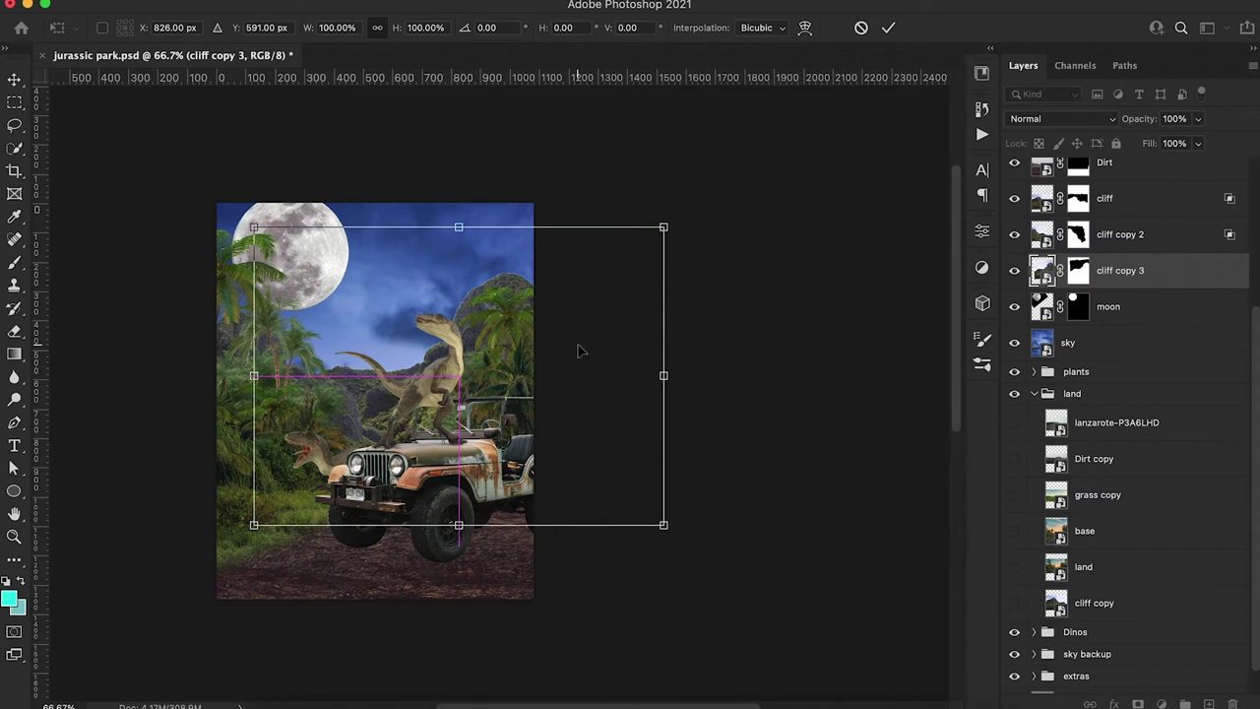
{"action": "left_click", "coordinate": [888, 28]}
Paint black on cliff copy 3's mask to hide its lower hills behind the standing dinosaur
{"action": "key", "text": "ctrl+backslash"}
{"action": "key", "text": "d"}
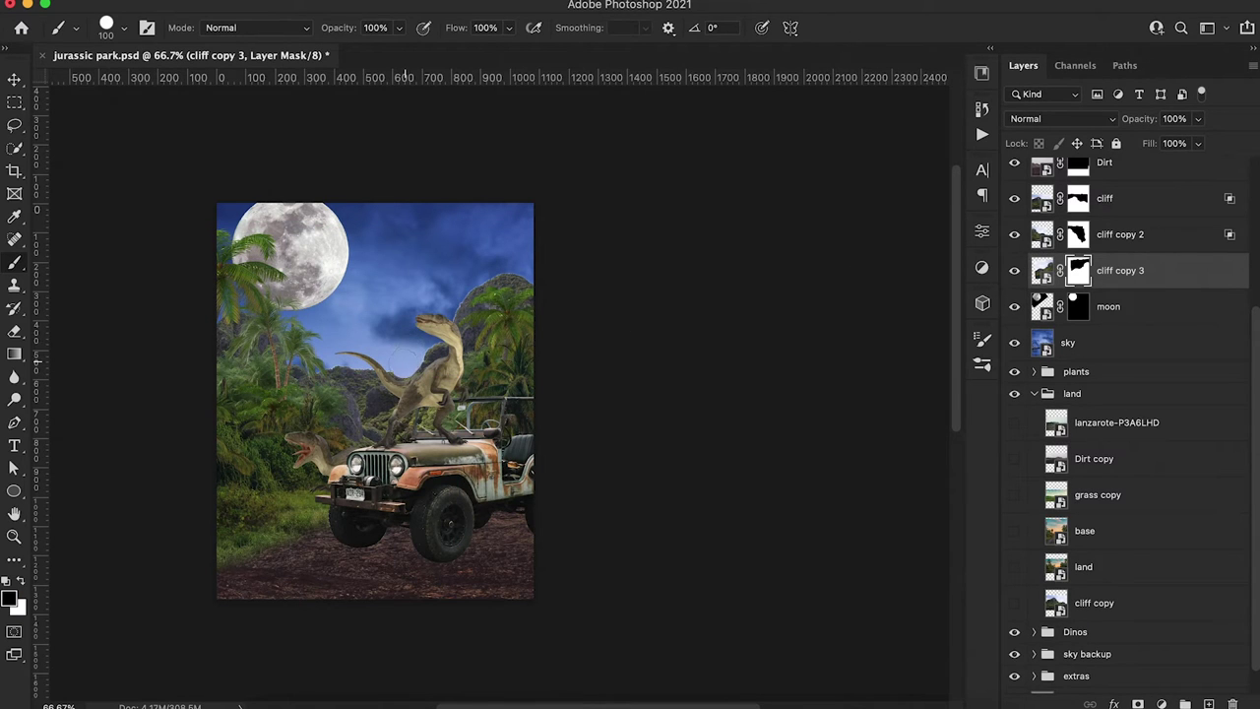
{"action": "mouse_move", "coordinate": [390, 397]}
{"action": "left_mouse_down"}
{"action": "mouse_move", "coordinate": [379, 413]}
{"action": "mouse_move", "coordinate": [347, 380]}
{"action": "mouse_move", "coordinate": [368, 431]}
{"action": "mouse_move", "coordinate": [406, 429]}
{"action": "left_mouse_up"}
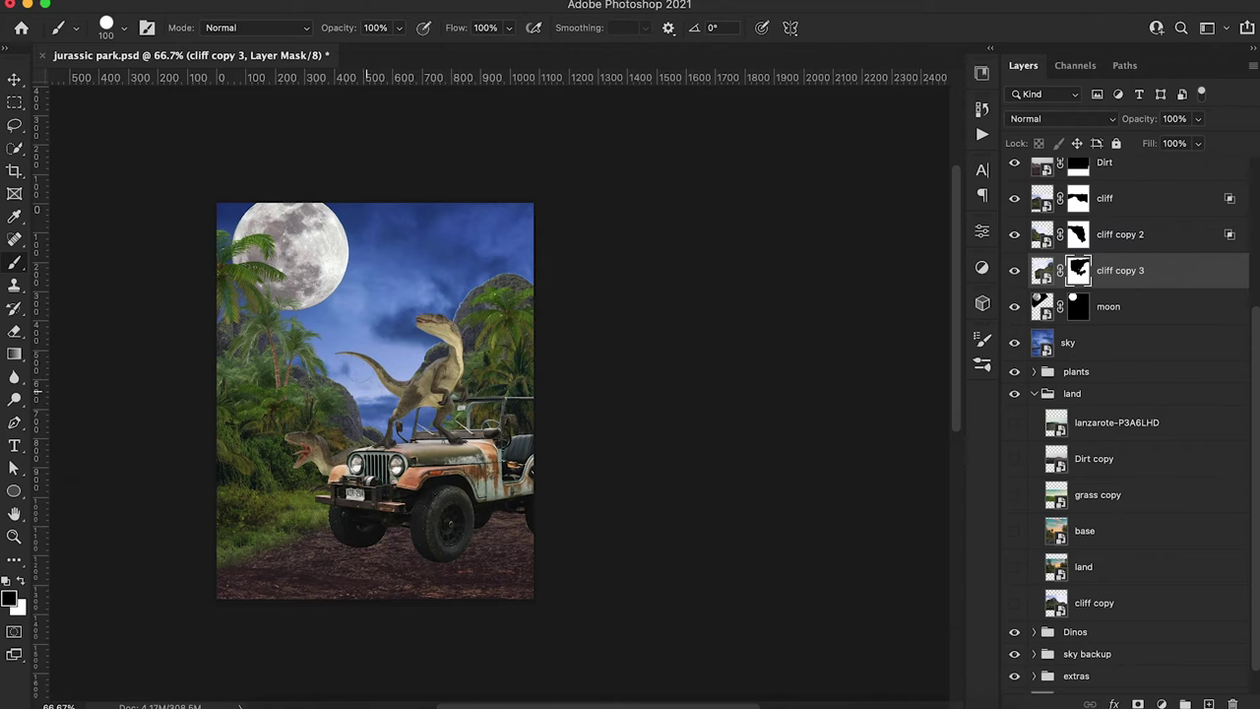
Duplicate cliff copy 3, flip the duplicate horizontally, and position it lower behind the dinosaur and Jeep
{"action": "left_click", "coordinate": [1040, 271]}
{"action": "key", "text": "super+j"}
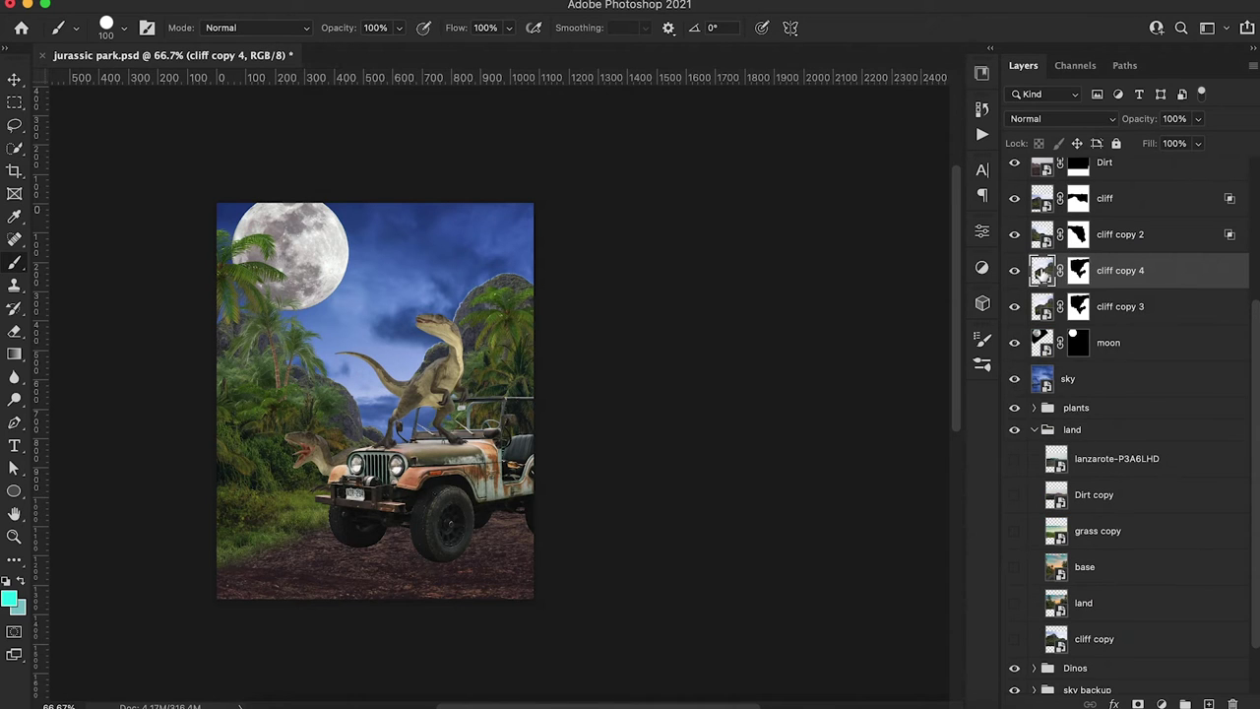
{"action": "key", "text": "super+t"}
{"action": "left_click_drag", "start_coordinate": [591, 337], "coordinate": [519, 418]}
{"action": "right_click", "coordinate": [423, 445]}
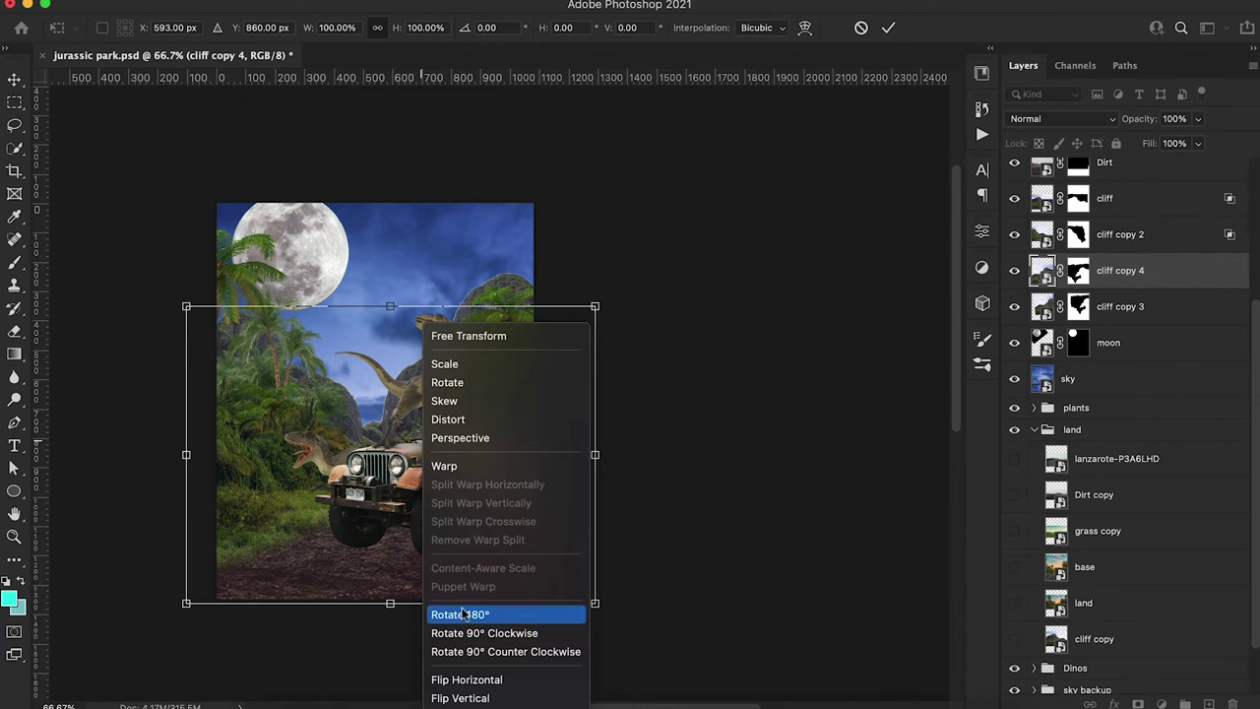
{"action": "left_click", "coordinate": [470, 679]}
{"action": "mouse_move", "coordinate": [441, 519]}
{"action": "left_mouse_down"}
{"action": "mouse_move", "coordinate": [566, 504]}
{"action": "mouse_move", "coordinate": [581, 487]}
{"action": "mouse_move", "coordinate": [561, 465]}
{"action": "mouse_move", "coordinate": [599, 515]}
{"action": "mouse_move", "coordinate": [629, 516]}
{"action": "mouse_move", "coordinate": [589, 518]}
{"action": "mouse_move", "coordinate": [584, 531]}
{"action": "left_mouse_up"}
{"action": "left_click", "coordinate": [887, 28]}
Blend out cliff copy 3's highlights by setting its Blend If white slider for This Layer to 172
{"action": "left_click", "coordinate": [1216, 313]}
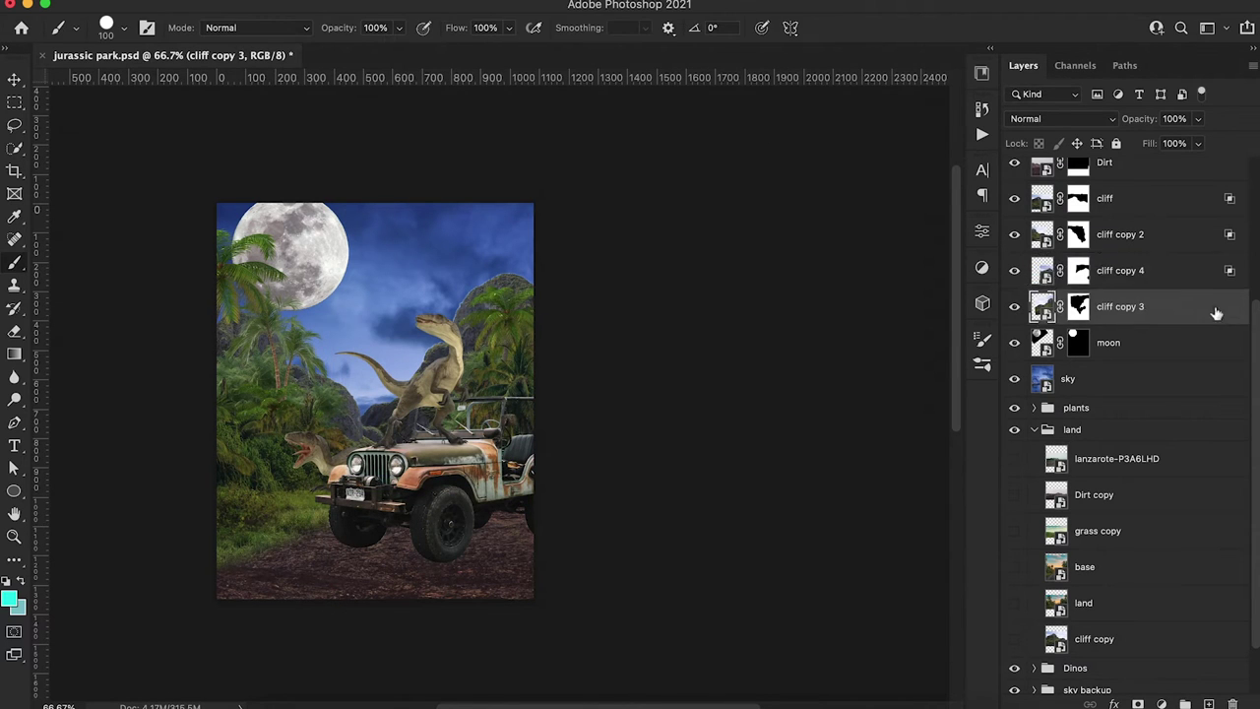
{"action": "double_click", "coordinate": [1217, 307]}
{"action": "left_click_drag", "start_coordinate": [1041, 525], "coordinate": [977, 527]}
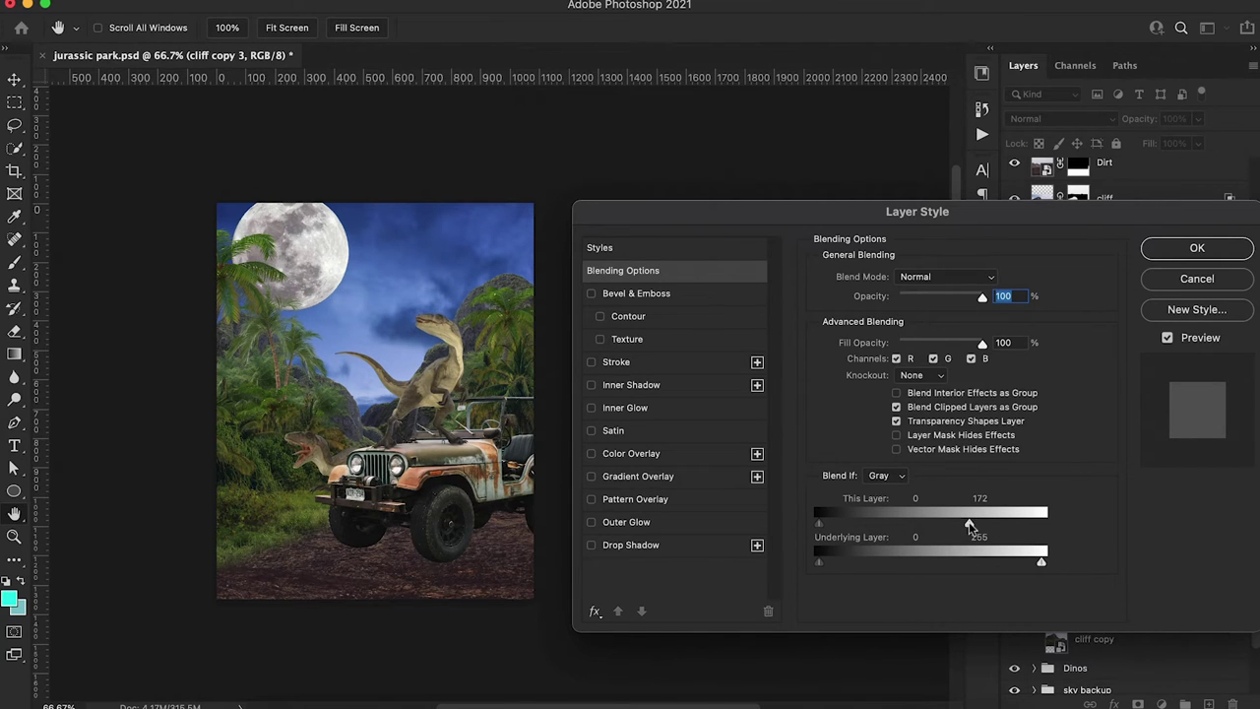
{"action": "left_click", "coordinate": [1197, 248]}
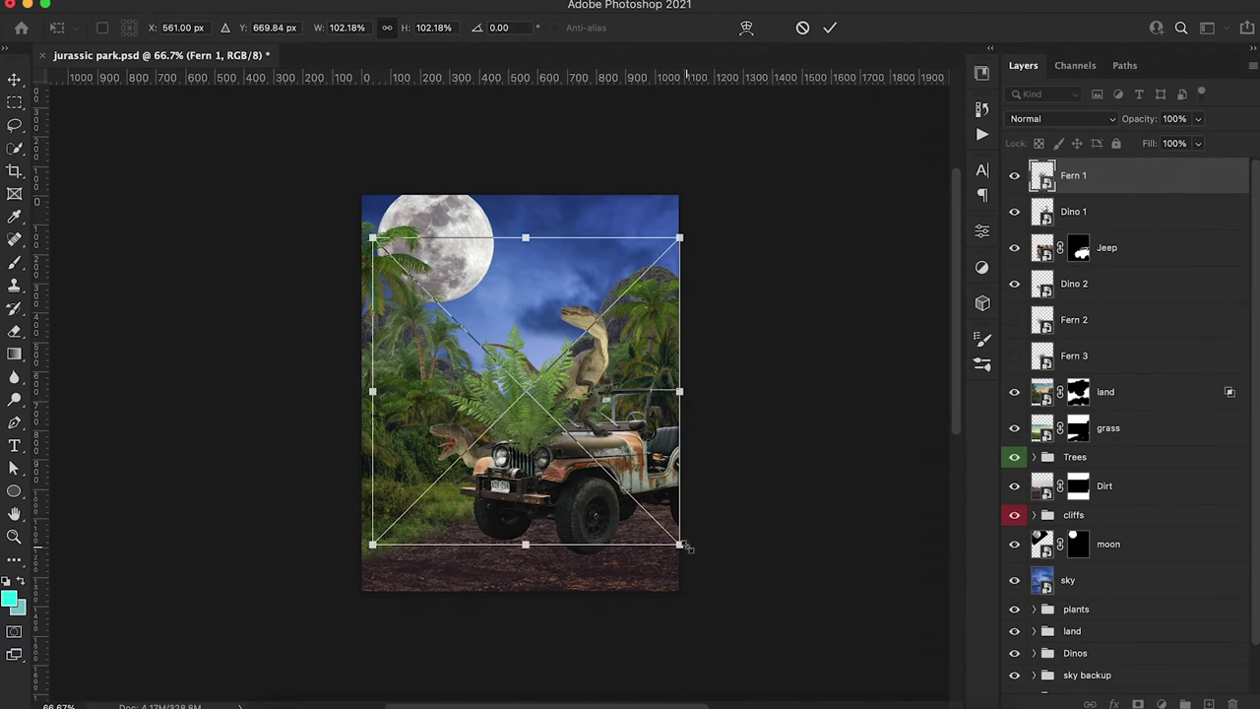
Enlarge Fern 1 to 157.04%, rotate it about -4.91°, and place it in the composite's lower-right corner in front of the Jeep
{"action": "left_click_drag", "start_coordinate": [686, 548], "coordinate": [846, 694]}
{"action": "left_click_drag", "start_coordinate": [709, 600], "coordinate": [784, 659]}
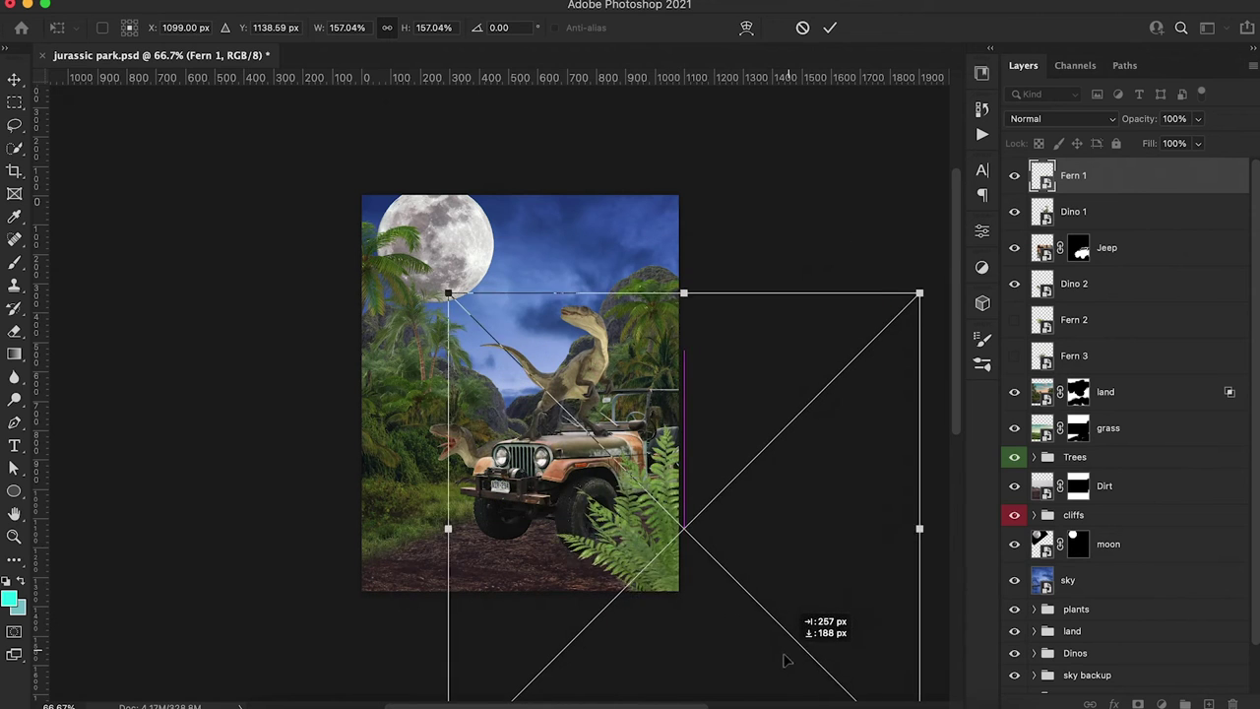
{"action": "mouse_move", "coordinate": [801, 285]}
{"action": "left_mouse_down"}
{"action": "mouse_move", "coordinate": [816, 247]}
{"action": "mouse_move", "coordinate": [791, 290]}
{"action": "left_mouse_up"}
{"action": "left_click_drag", "start_coordinate": [783, 407], "coordinate": [794, 420]}
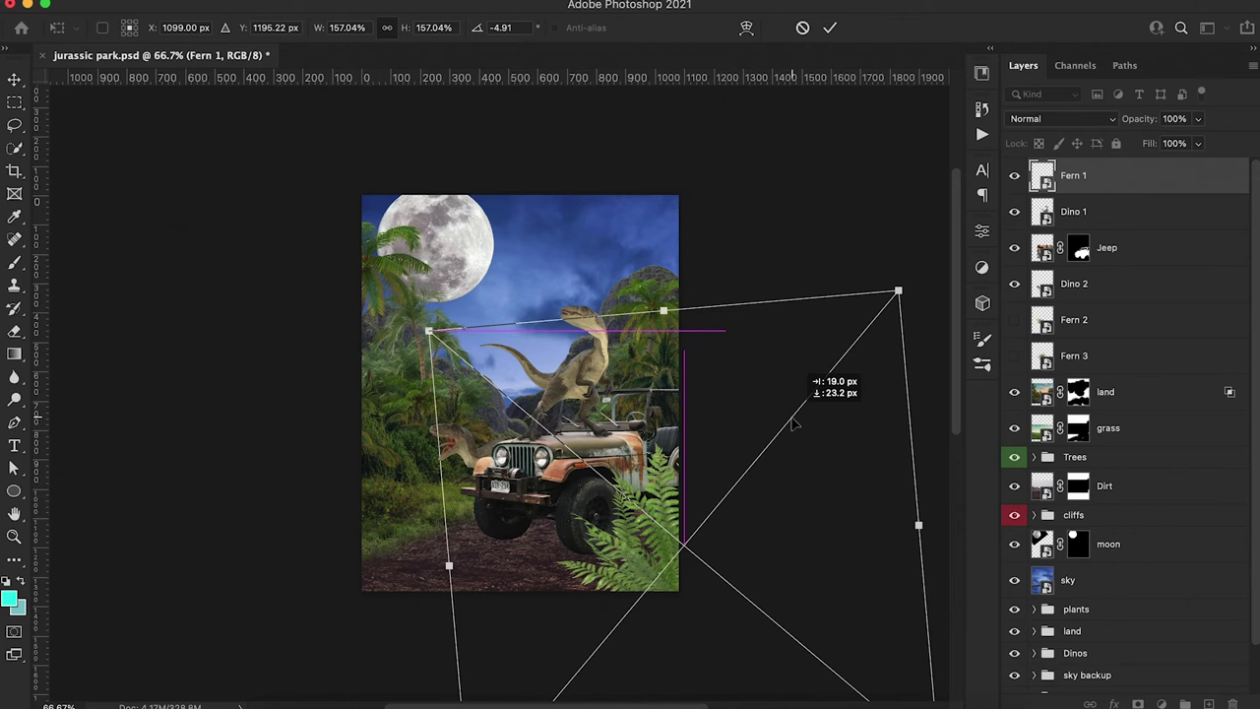
{"action": "left_click", "coordinate": [830, 28]}
Duplicate Fern 1 and resize and reposition the fern beside the first one along the composite's lower edge
{"action": "key", "text": "super+alt+t"}
{"action": "left_click_drag", "start_coordinate": [891, 299], "coordinate": [725, 581]}
{"action": "left_click_drag", "start_coordinate": [839, 547], "coordinate": [772, 542]}
{"action": "left_click_drag", "start_coordinate": [725, 626], "coordinate": [725, 620]}
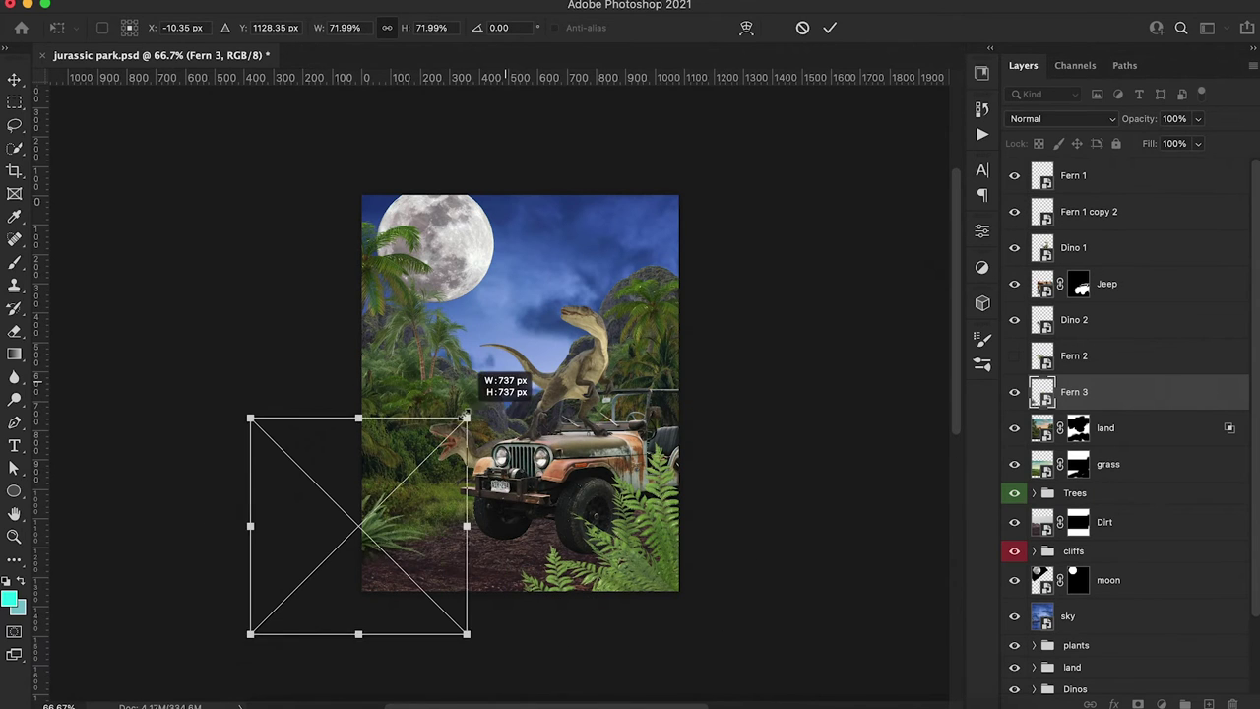
Shrink Fern 3 and fit it against the composite's left edge, on the grass beside the dirt path
{"action": "left_click_drag", "start_coordinate": [450, 389], "coordinate": [420, 469]}
{"action": "left_click_drag", "start_coordinate": [420, 513], "coordinate": [421, 516]}
{"action": "left_click_drag", "start_coordinate": [474, 620], "coordinate": [458, 607]}
{"action": "left_click_drag", "start_coordinate": [392, 556], "coordinate": [386, 566]}
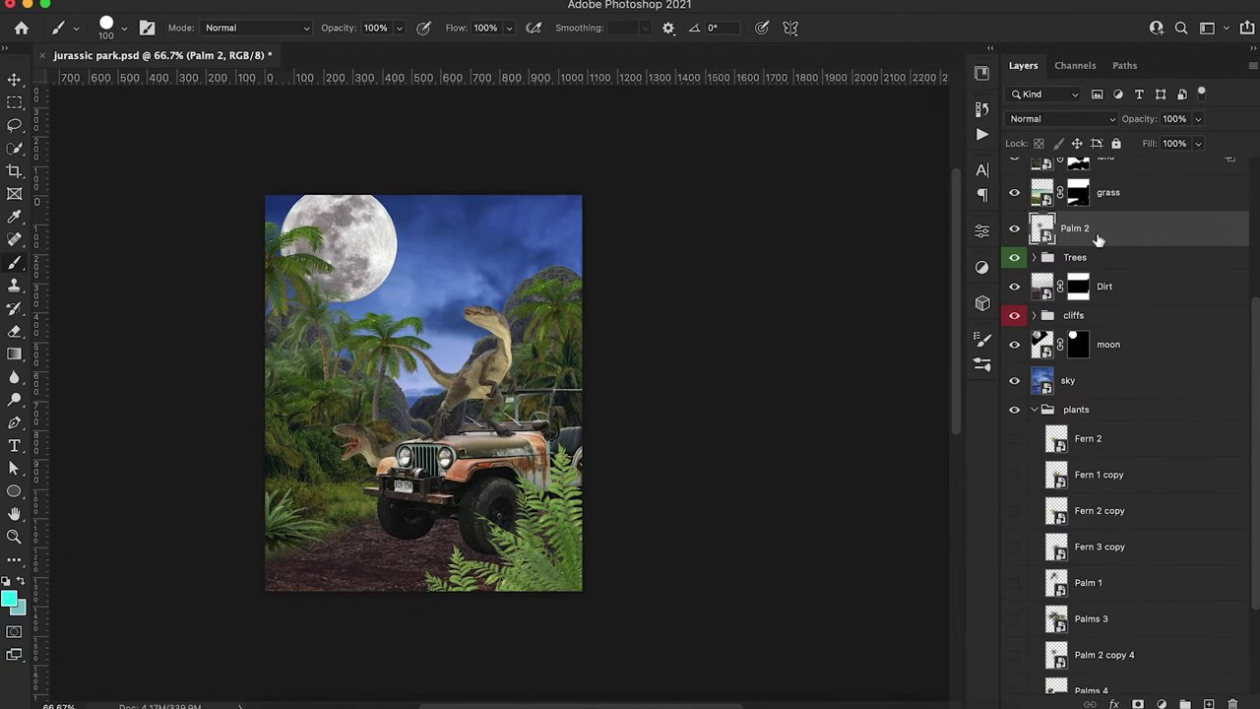
Scale Palm 2 down and move it behind the standing dinosaur and the Jeep
{"action": "key", "text": "ctrl+t"}
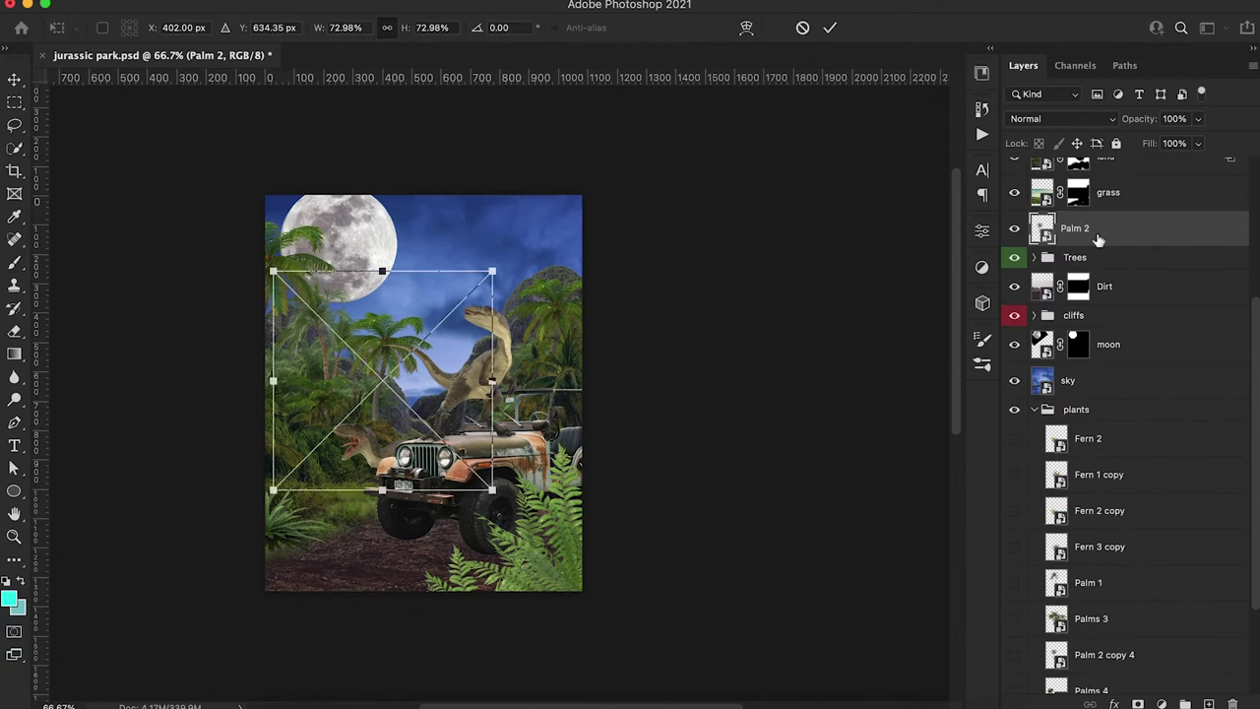
{"action": "left_click_drag", "start_coordinate": [492, 272], "coordinate": [436, 332]}
{"action": "left_click_drag", "start_coordinate": [403, 379], "coordinate": [487, 419]}
{"action": "key", "text": "Return"}
{"action": "key", "text": "b"}
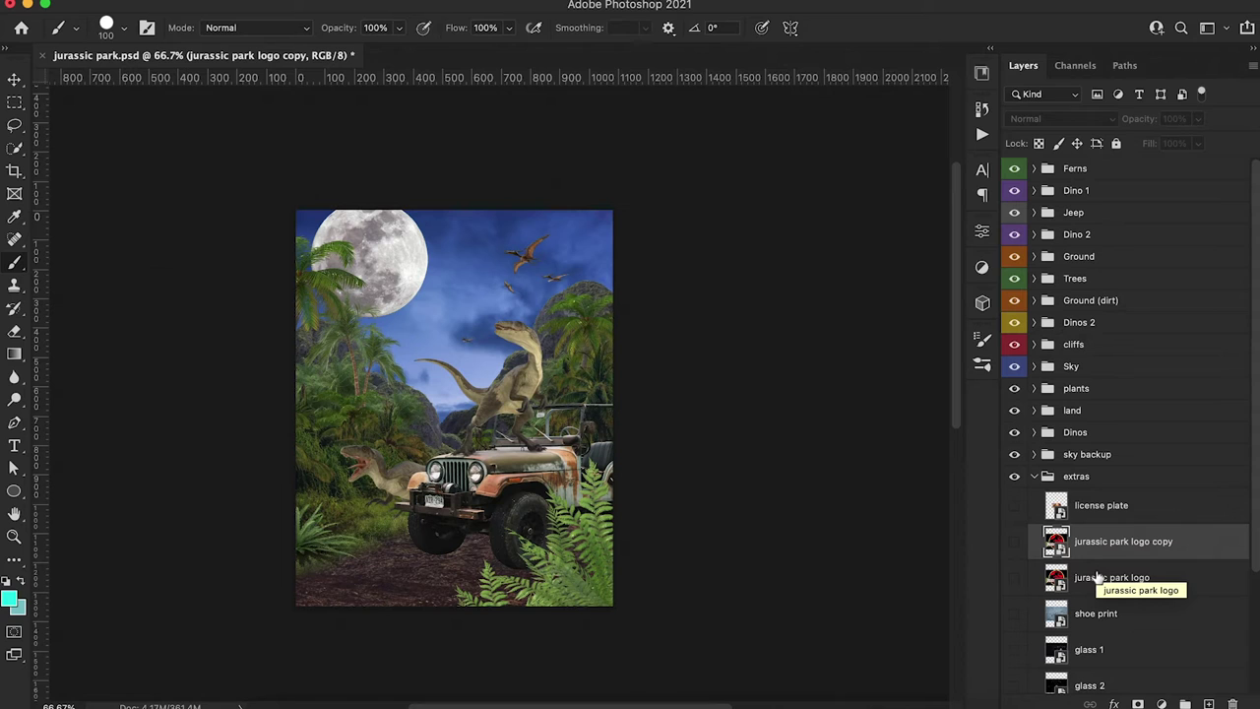
Move the jurassic park logo and license plate layers above the Jeep group, keeping a duplicate license plate in the extras group
{"action": "left_click_drag", "start_coordinate": [1098, 578], "coordinate": [1041, 202]}
{"action": "left_click", "coordinate": [1119, 548]}
{"action": "key", "text": "super+j"}
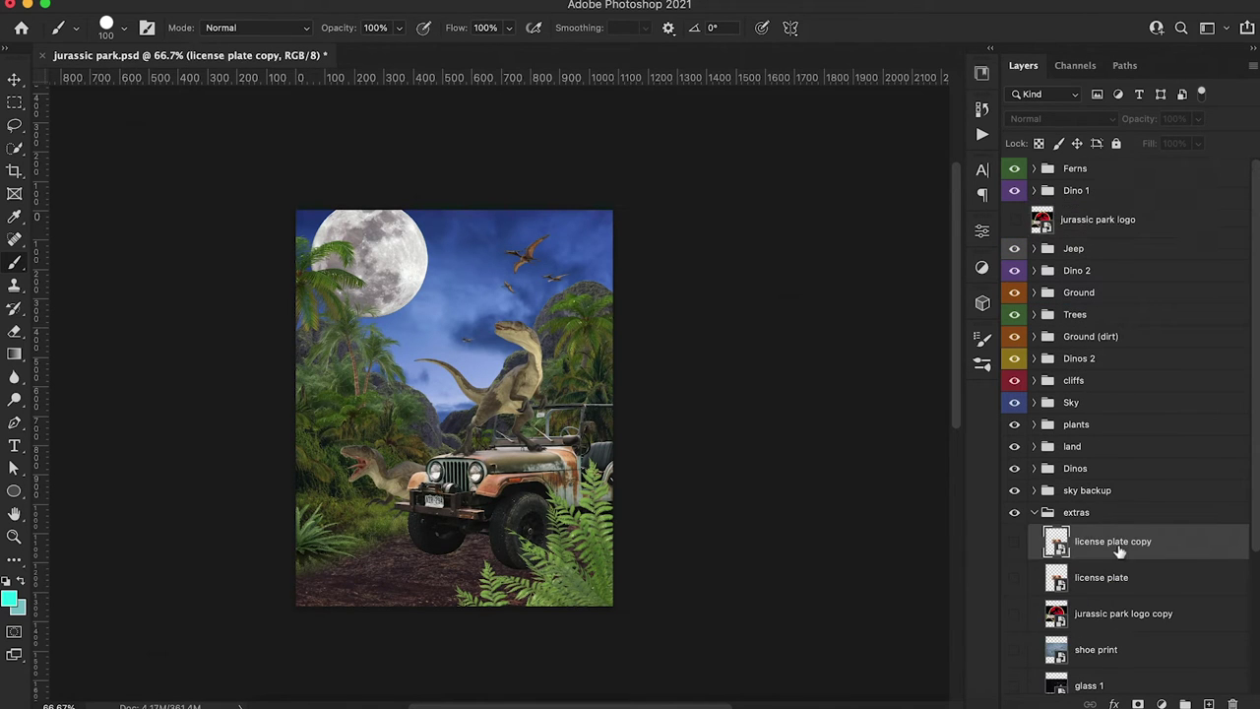
{"action": "left_click_drag", "start_coordinate": [1116, 579], "coordinate": [1065, 232]}
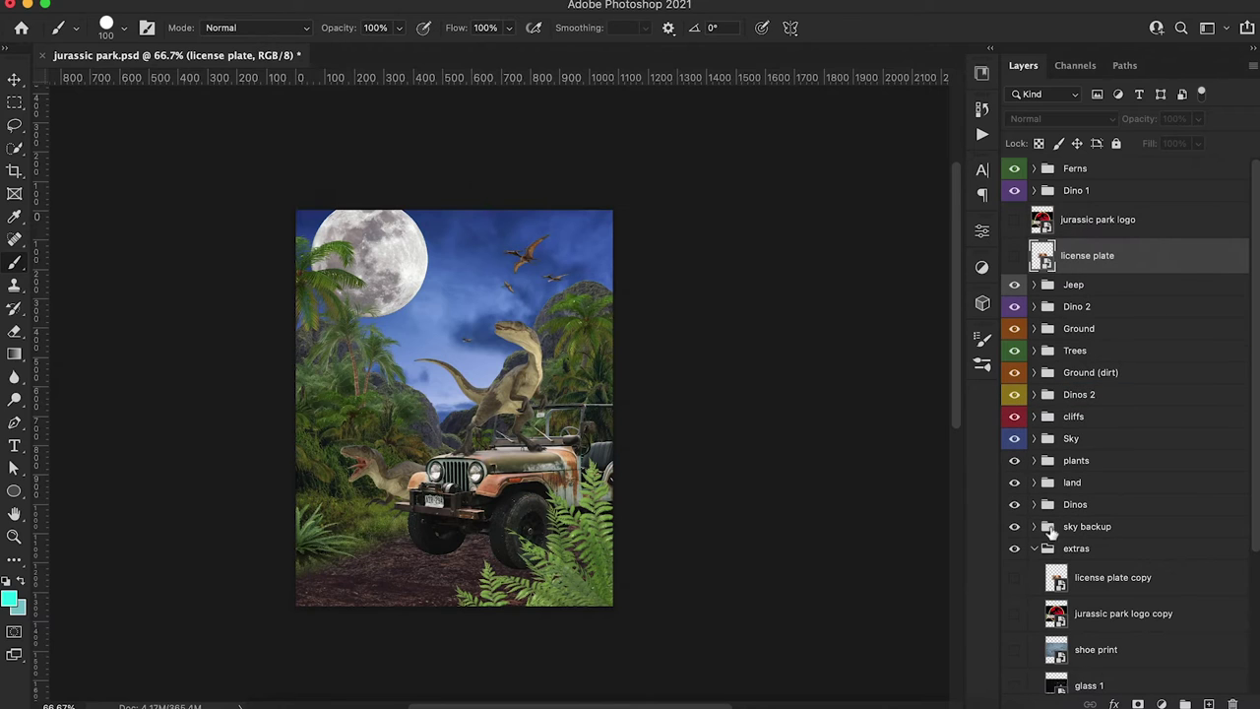
{"action": "left_click", "coordinate": [1033, 548]}
Show only the jurassic park logo layer and select the whole logo up to its yellow border with Quick Selection
{"action": "left_click", "coordinate": [1015, 220]}
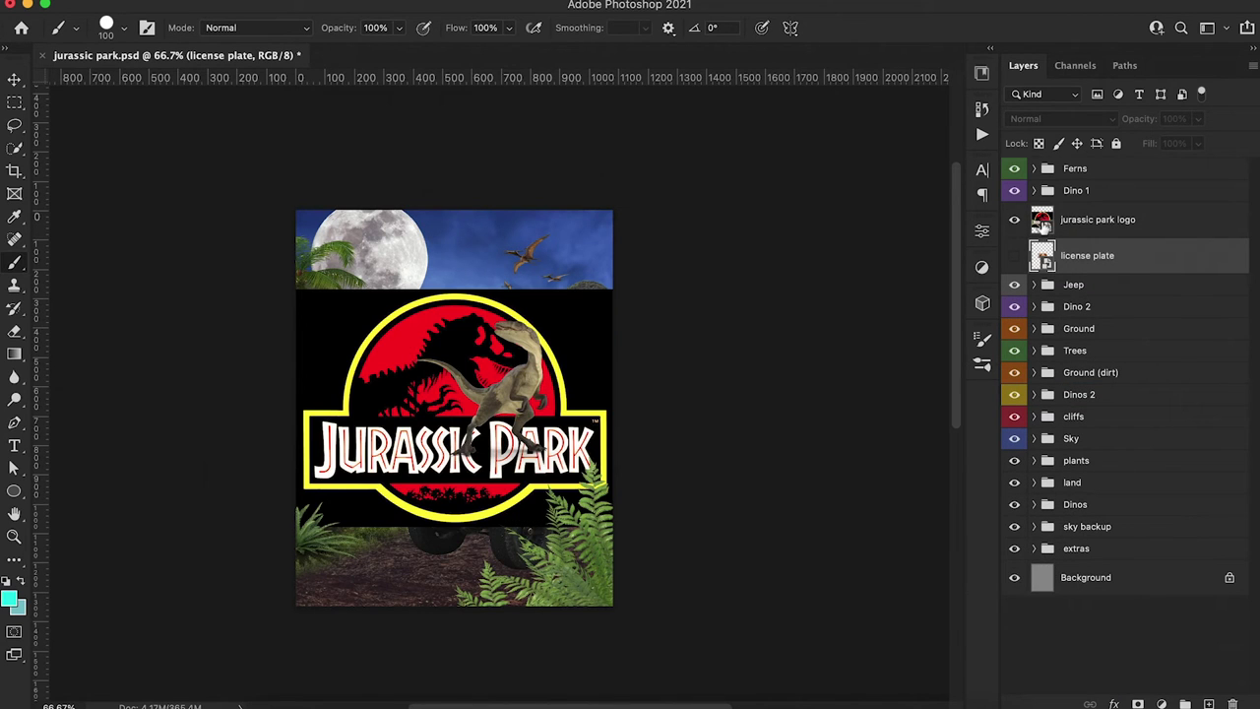
{"action": "left_click", "coordinate": [1015, 222], "text": "alt"}
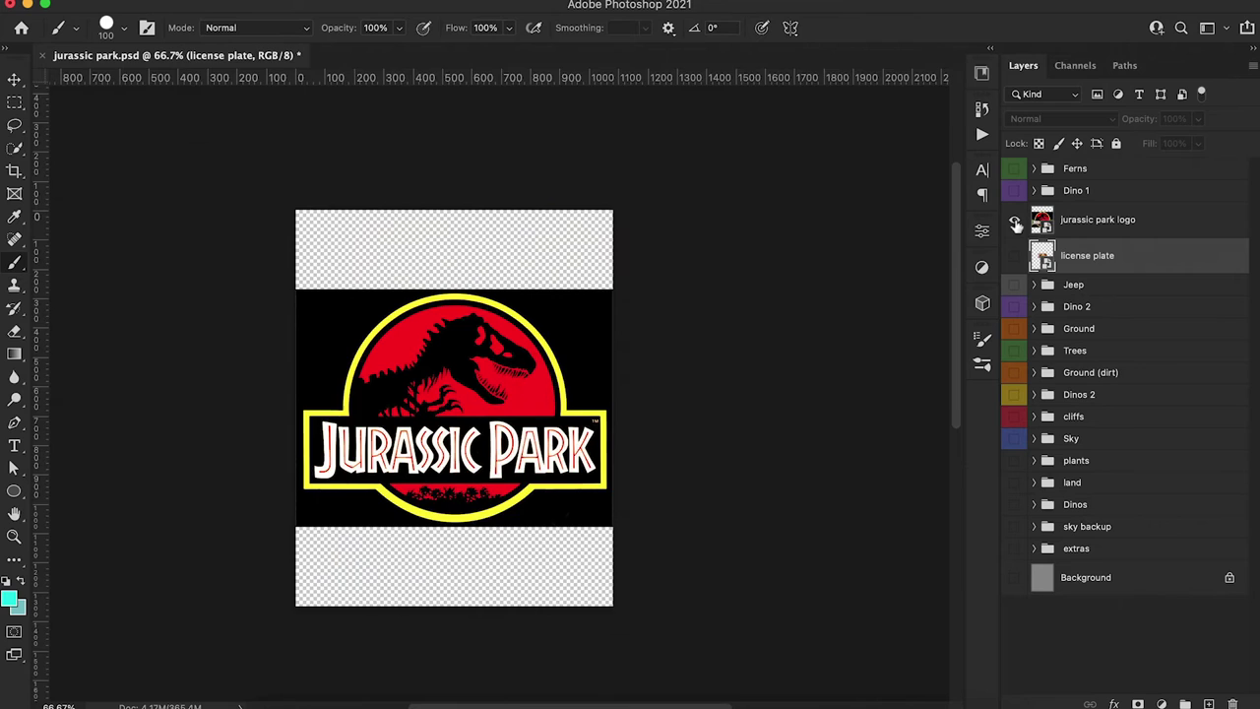
{"action": "key", "text": "super+1"}
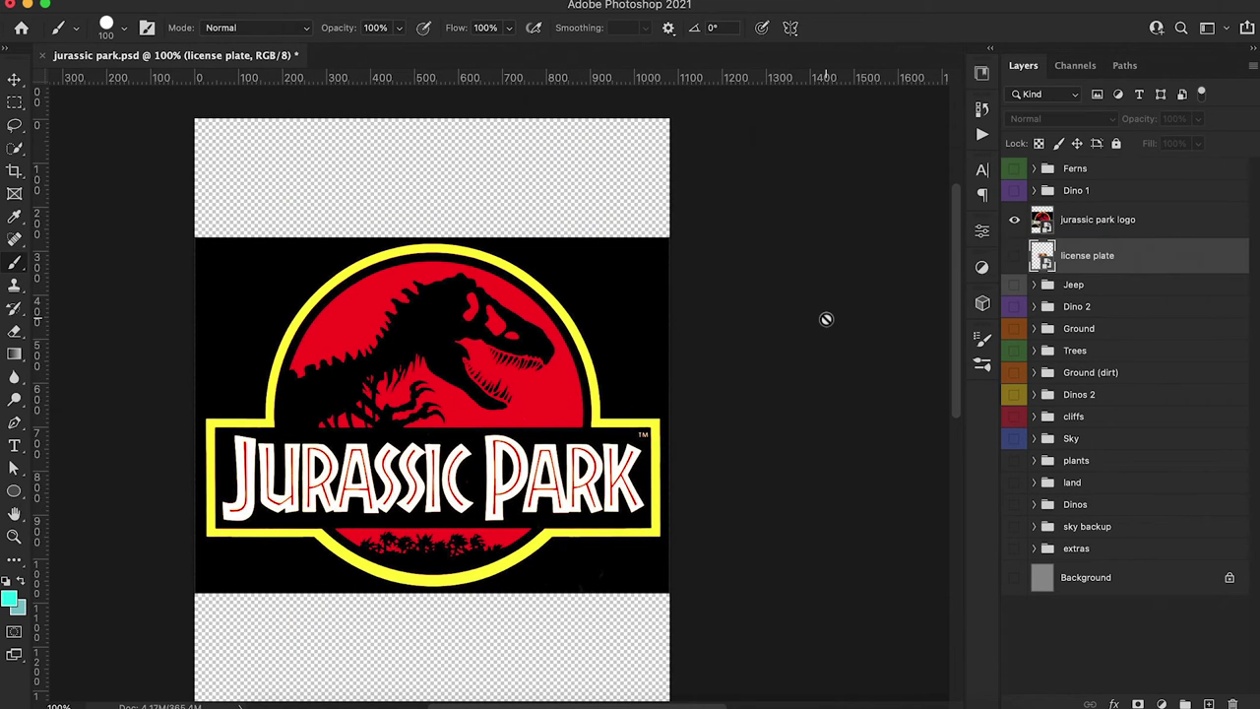
{"action": "key", "text": "w"}
{"action": "mouse_move", "coordinate": [305, 312]}
{"action": "left_mouse_down"}
{"action": "mouse_move", "coordinate": [385, 403]}
{"action": "mouse_move", "coordinate": [354, 472]}
{"action": "mouse_move", "coordinate": [591, 483]}
{"action": "mouse_move", "coordinate": [593, 425]}
{"action": "left_mouse_up"}
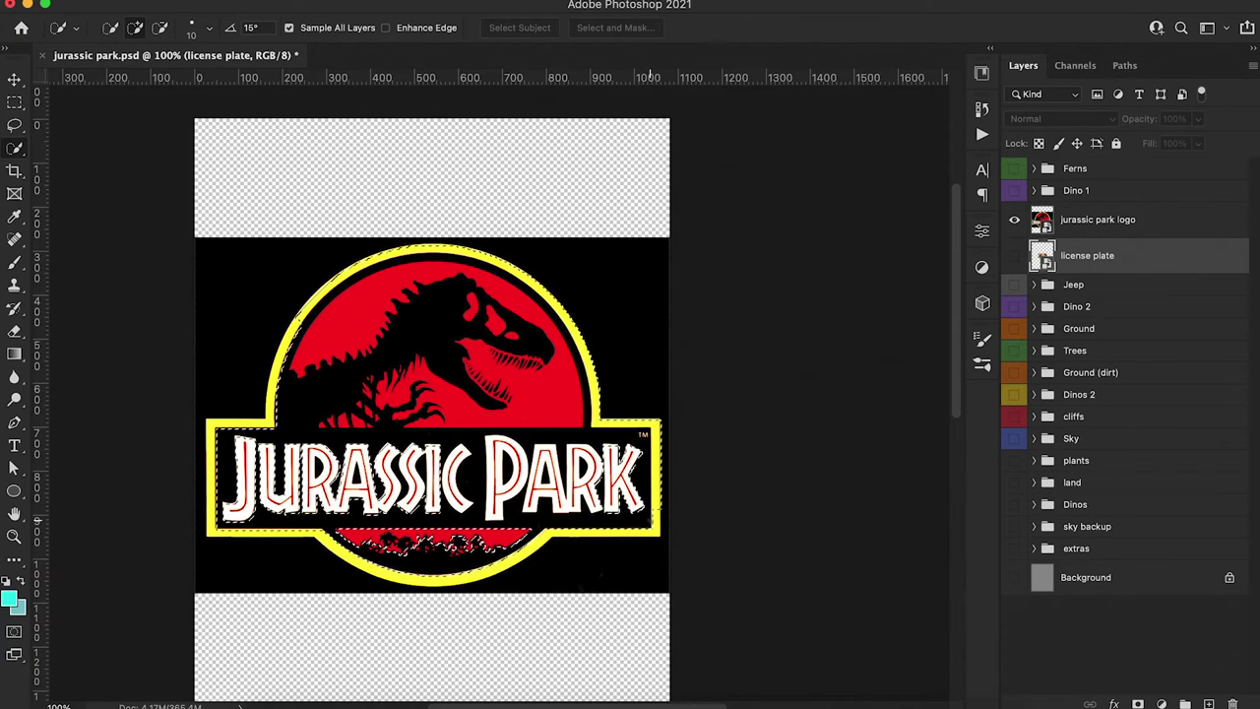
{"action": "left_click_drag", "start_coordinate": [462, 541], "coordinate": [354, 543]}
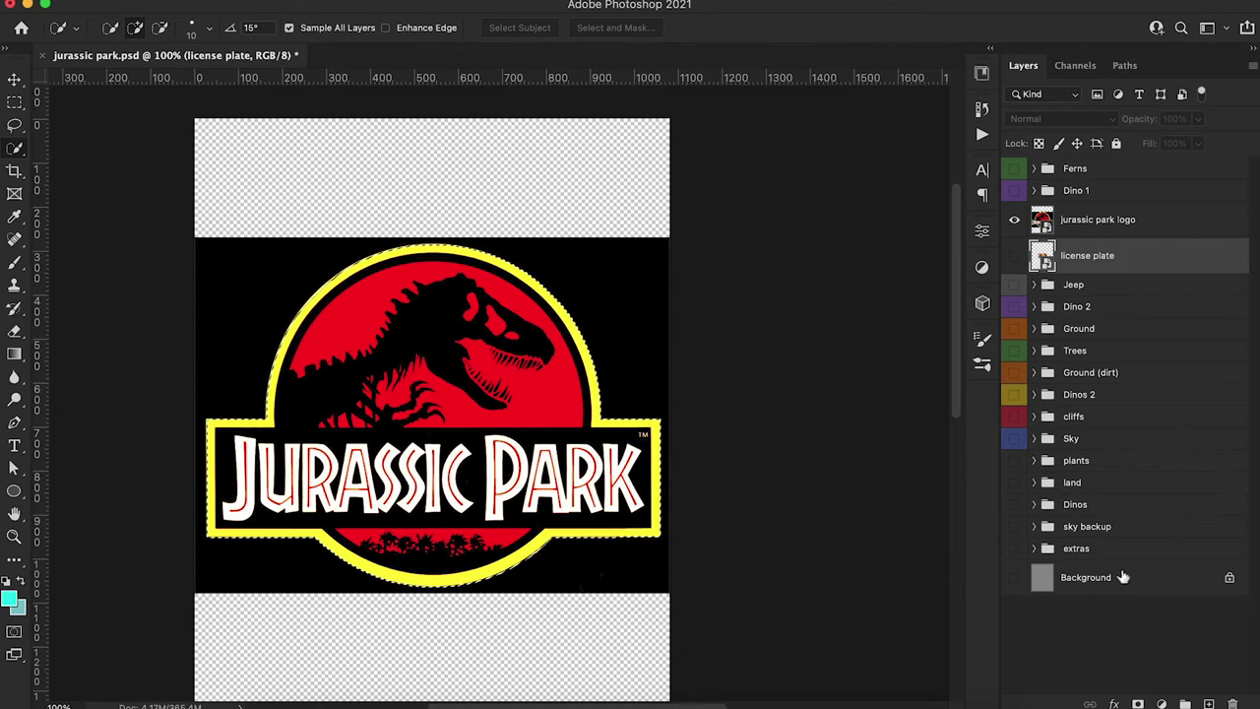
Mask the jurassic park logo layer to the selection, restore the other layers' visibility, and hide the logo
{"action": "key", "text": "alt+bracketright"}
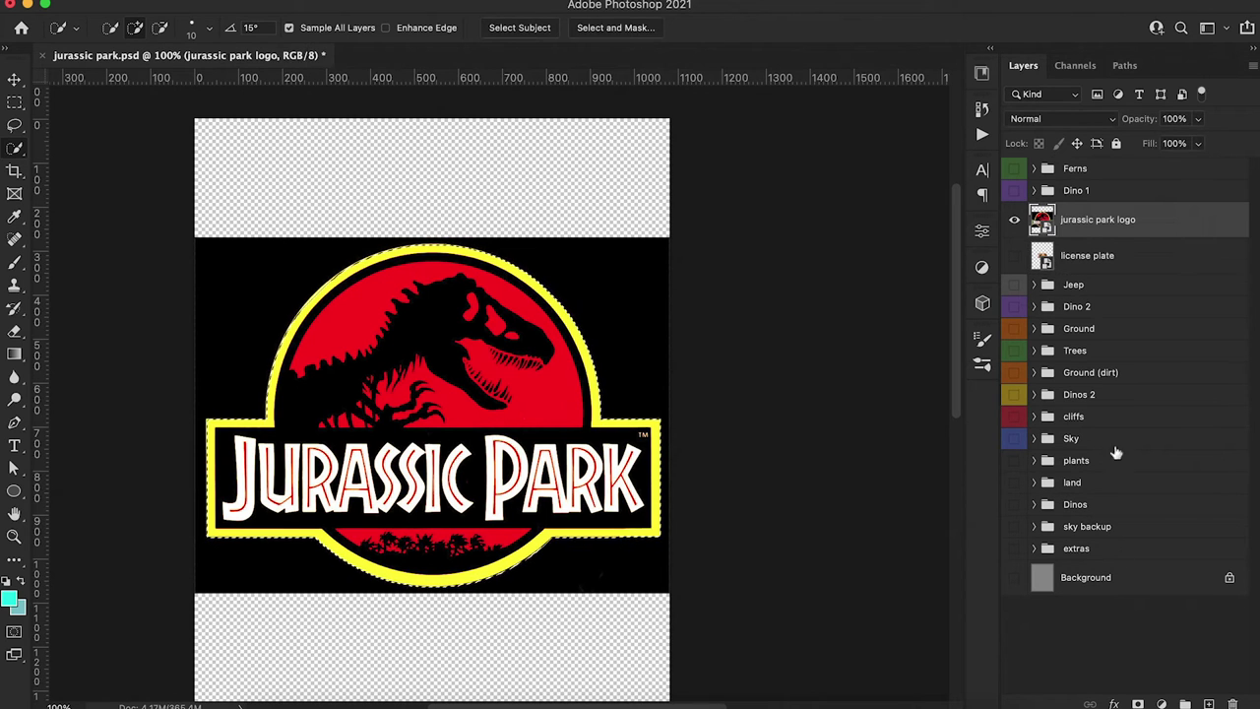
{"action": "left_click", "coordinate": [1138, 704]}
{"action": "left_click", "coordinate": [1014, 226], "text": "alt"}
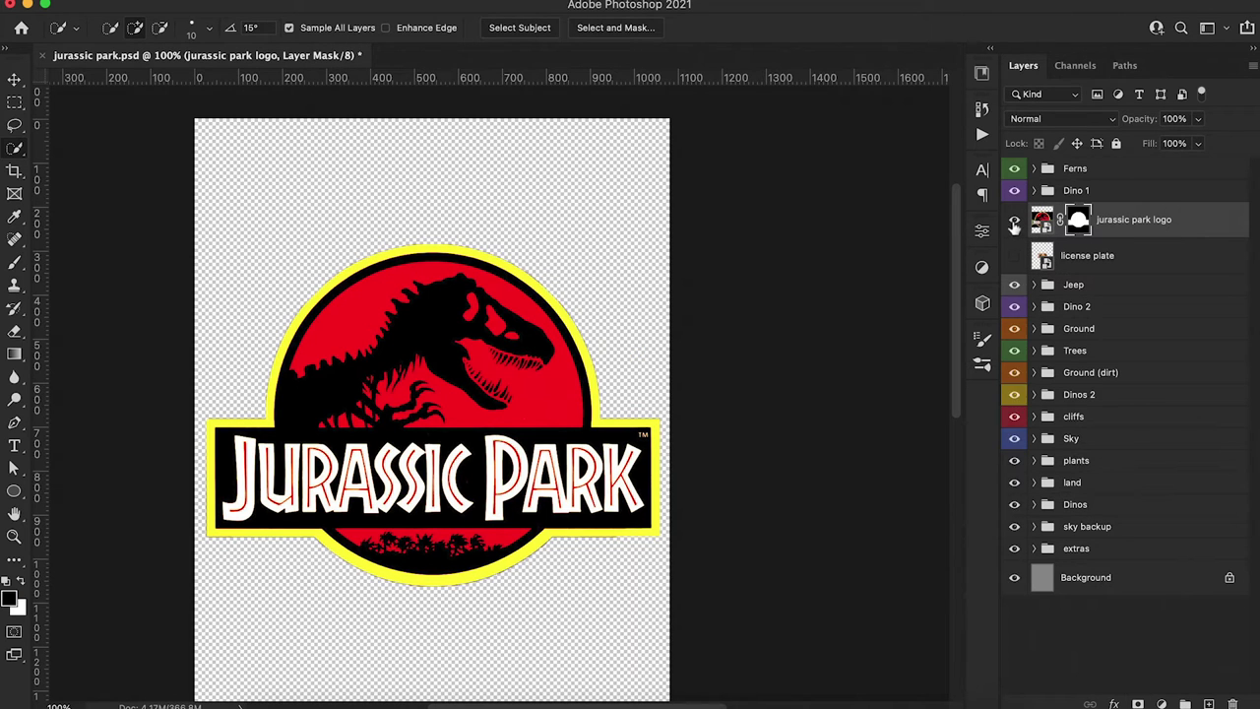
{"action": "left_click", "coordinate": [1013, 220]}
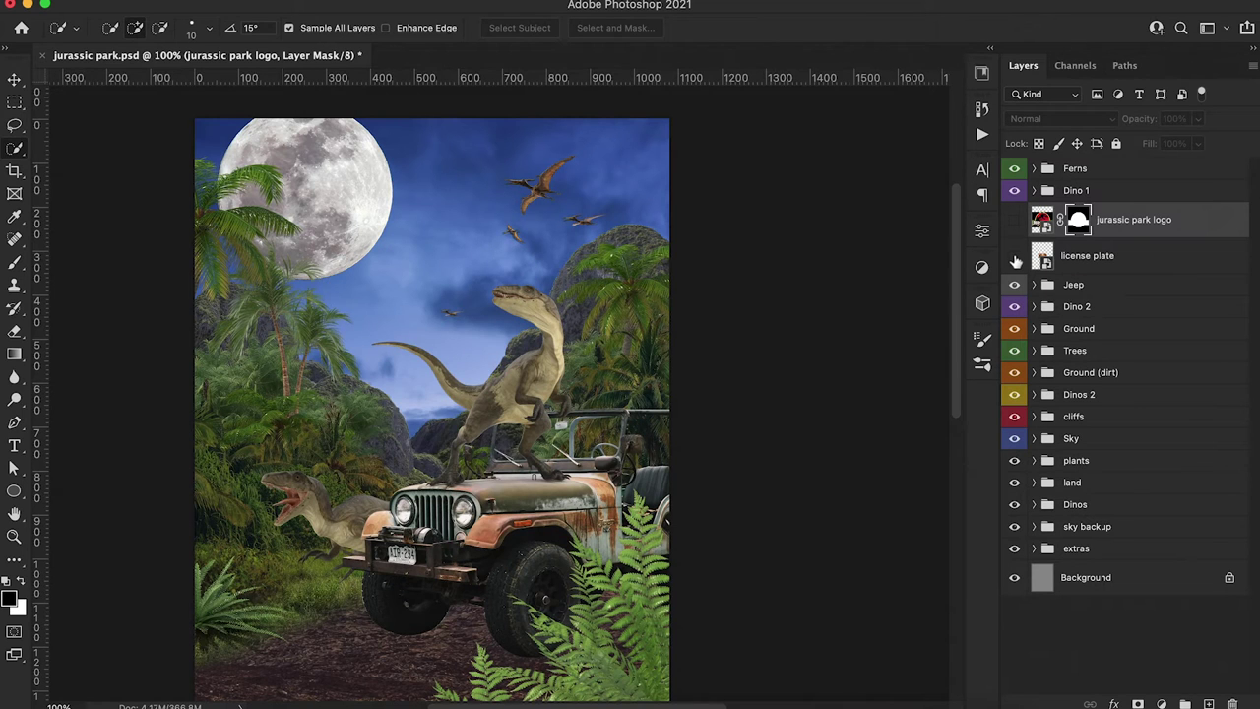
Show the license plate layer, scale it to 29.51%, and place it over the plate on the Jeep's front bumper
{"action": "left_click", "coordinate": [1014, 258]}
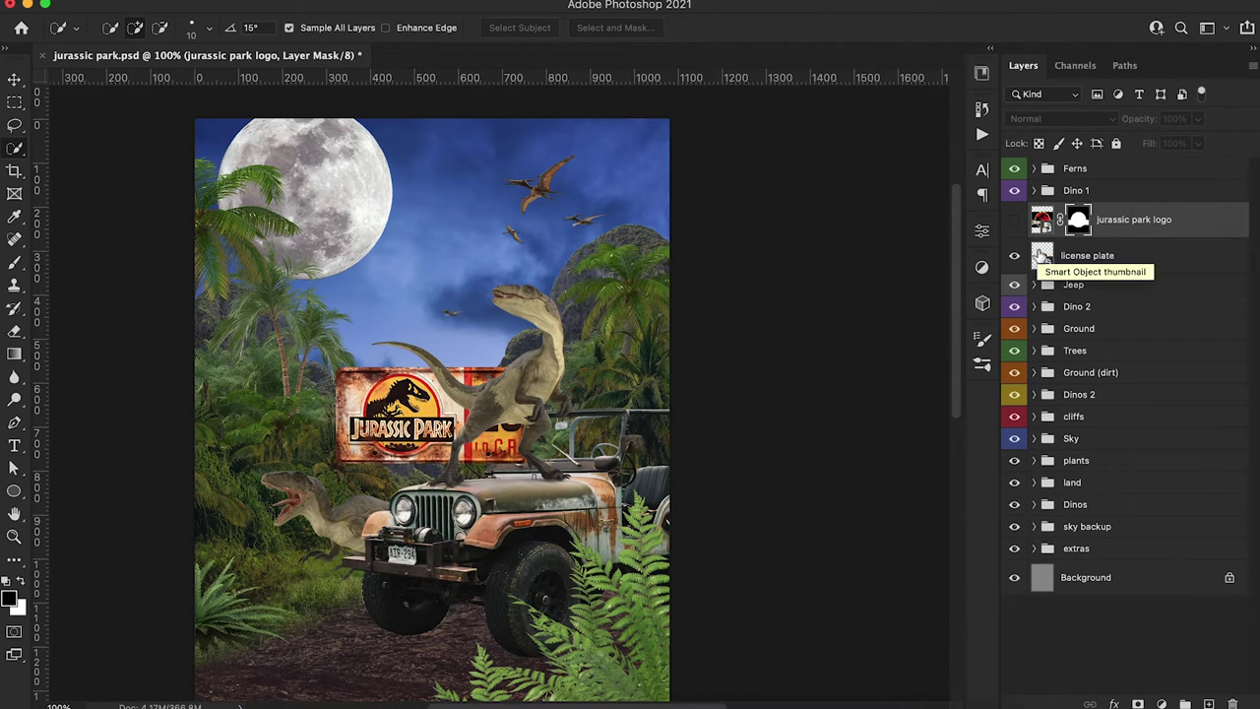
{"action": "left_click", "coordinate": [1042, 255]}
{"action": "key", "text": "ctrl+t"}
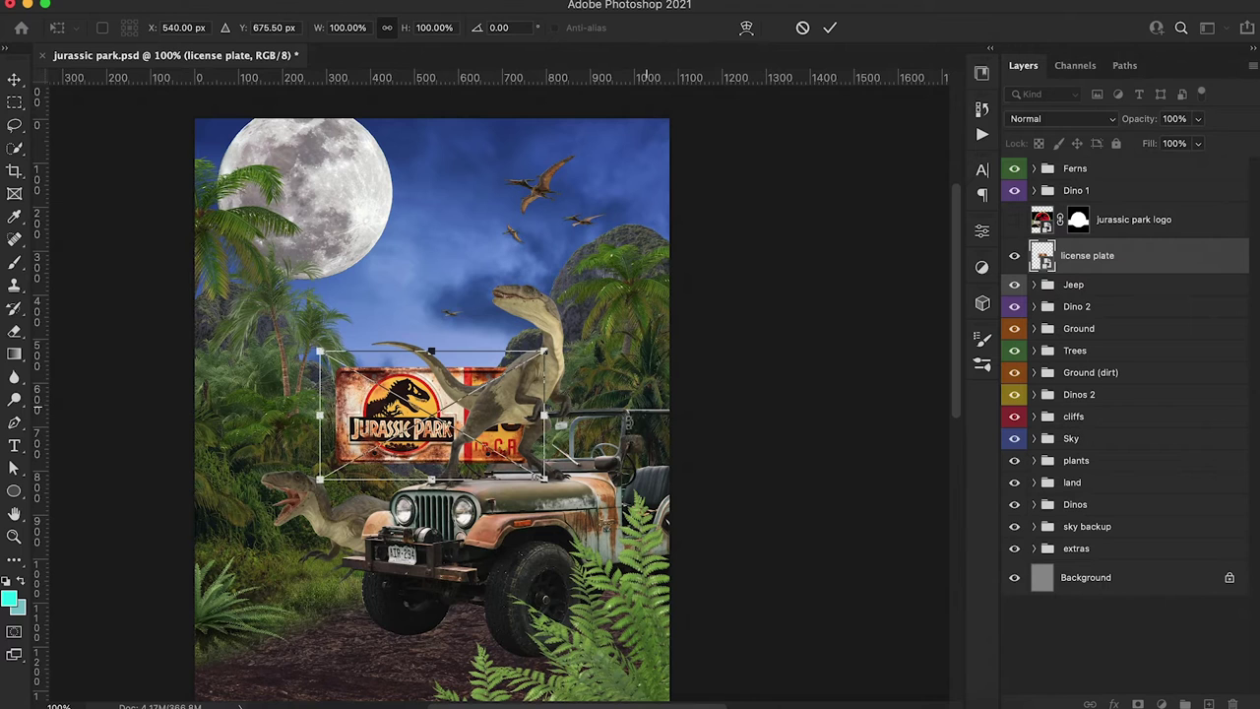
{"action": "left_click_drag", "start_coordinate": [547, 355], "coordinate": [396, 545]}
{"action": "left_click", "coordinate": [830, 29]}
{"action": "scroll", "coordinate": [394, 606], "scroll_direction": "up", "scroll_amount": 3}
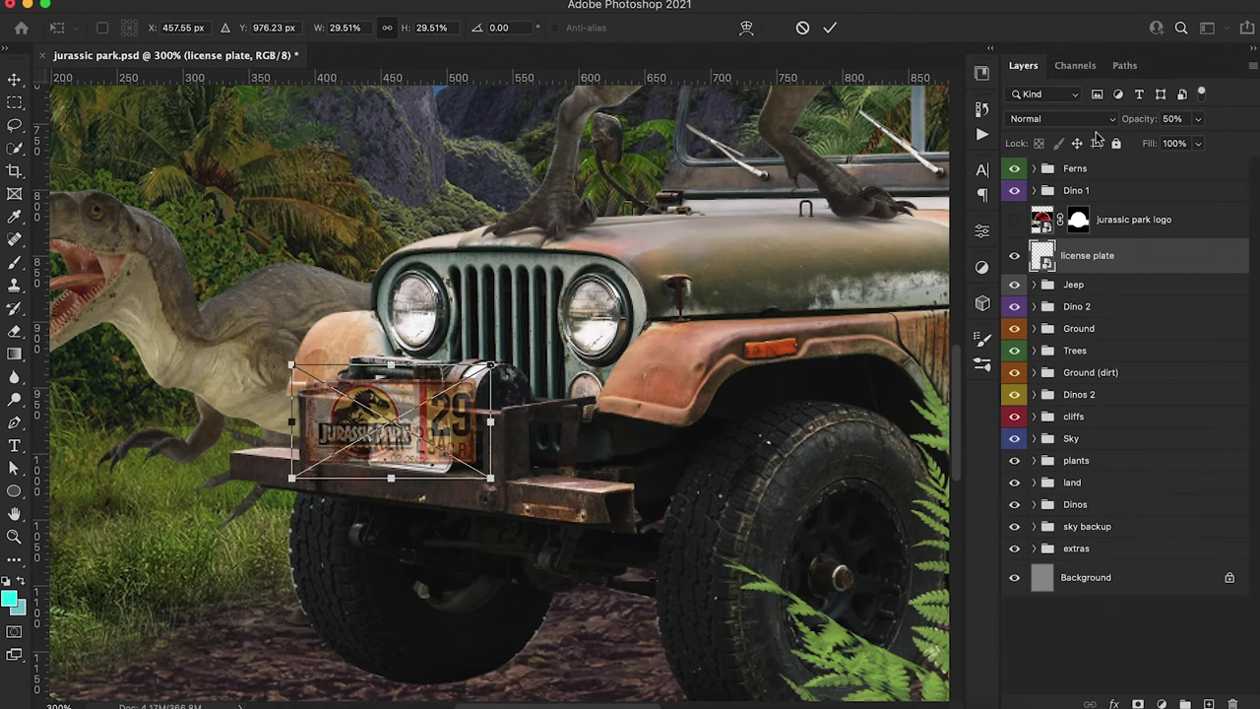
Distort the license plate at 50% opacity to match the Jeep's original plate in perspective, and restore its opacity to 100%
{"action": "key", "text": "5"}
{"action": "key", "text": "ctrl+t"}
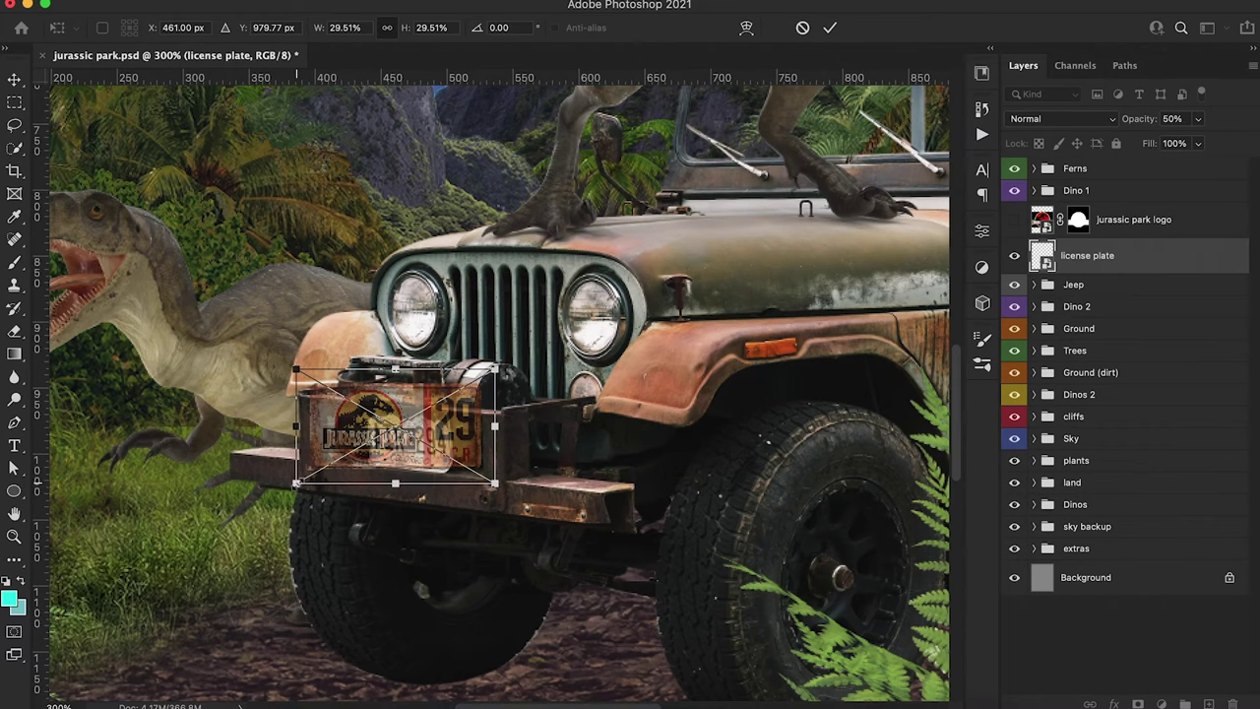
{"action": "left_click_drag", "start_coordinate": [298, 484], "coordinate": [342, 475]}
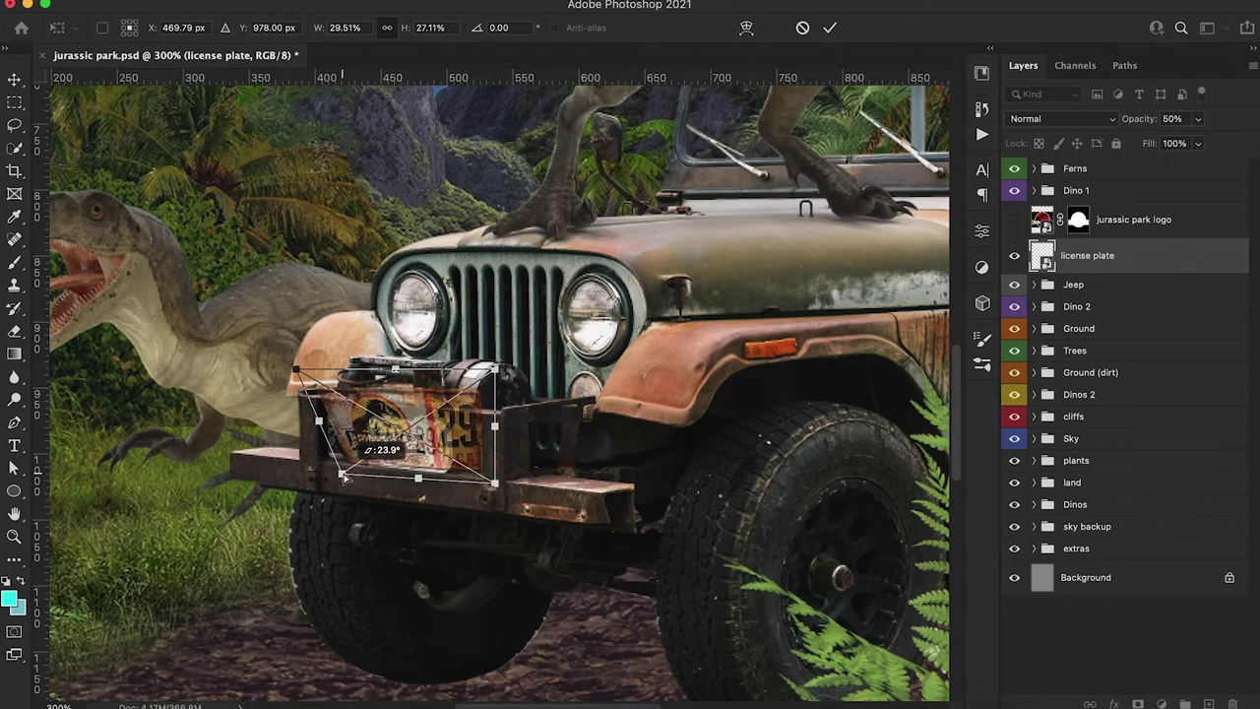
{"action": "left_click_drag", "start_coordinate": [495, 484], "coordinate": [479, 486]}
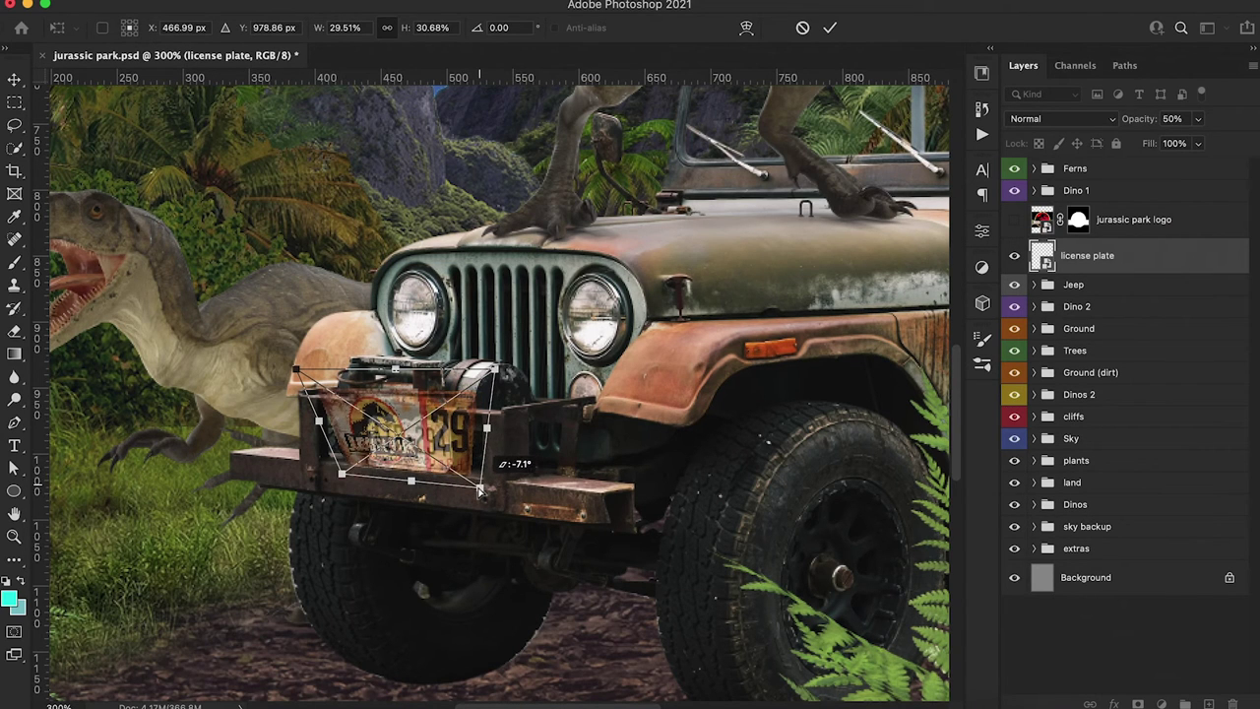
{"action": "left_click_drag", "start_coordinate": [495, 372], "coordinate": [476, 400]}
{"action": "left_click_drag", "start_coordinate": [295, 372], "coordinate": [337, 393]}
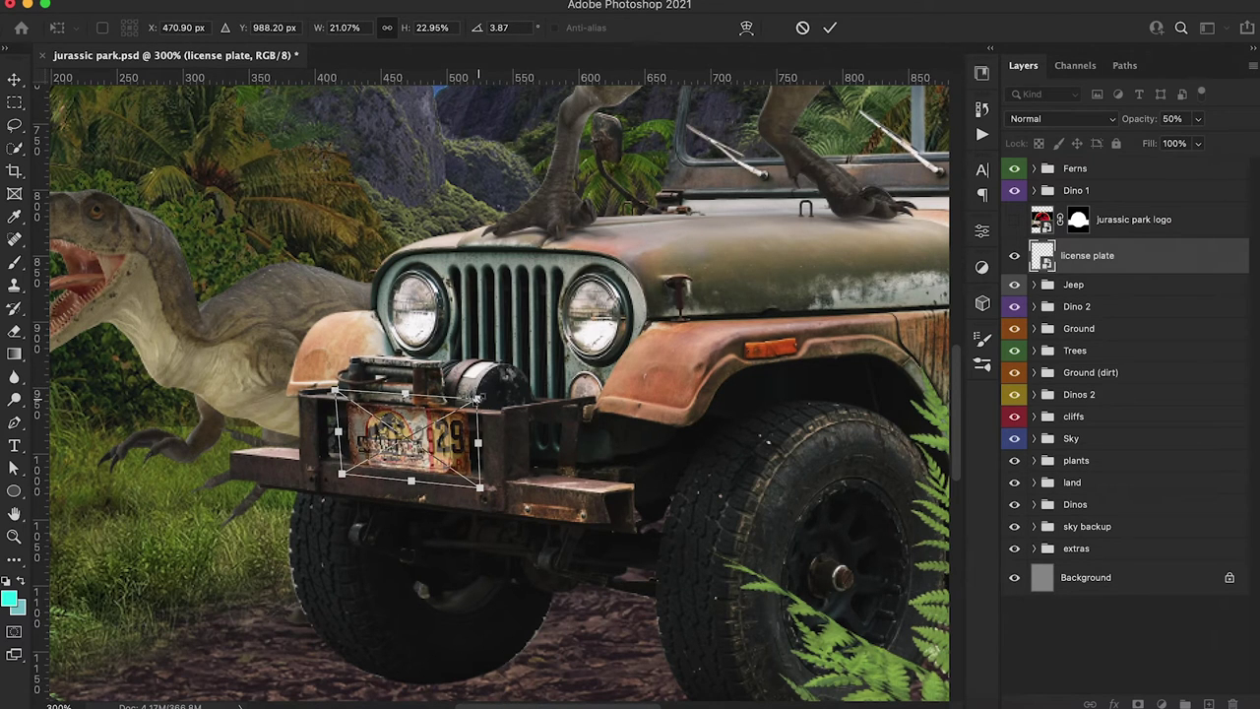
{"action": "left_click_drag", "start_coordinate": [477, 399], "coordinate": [471, 404]}
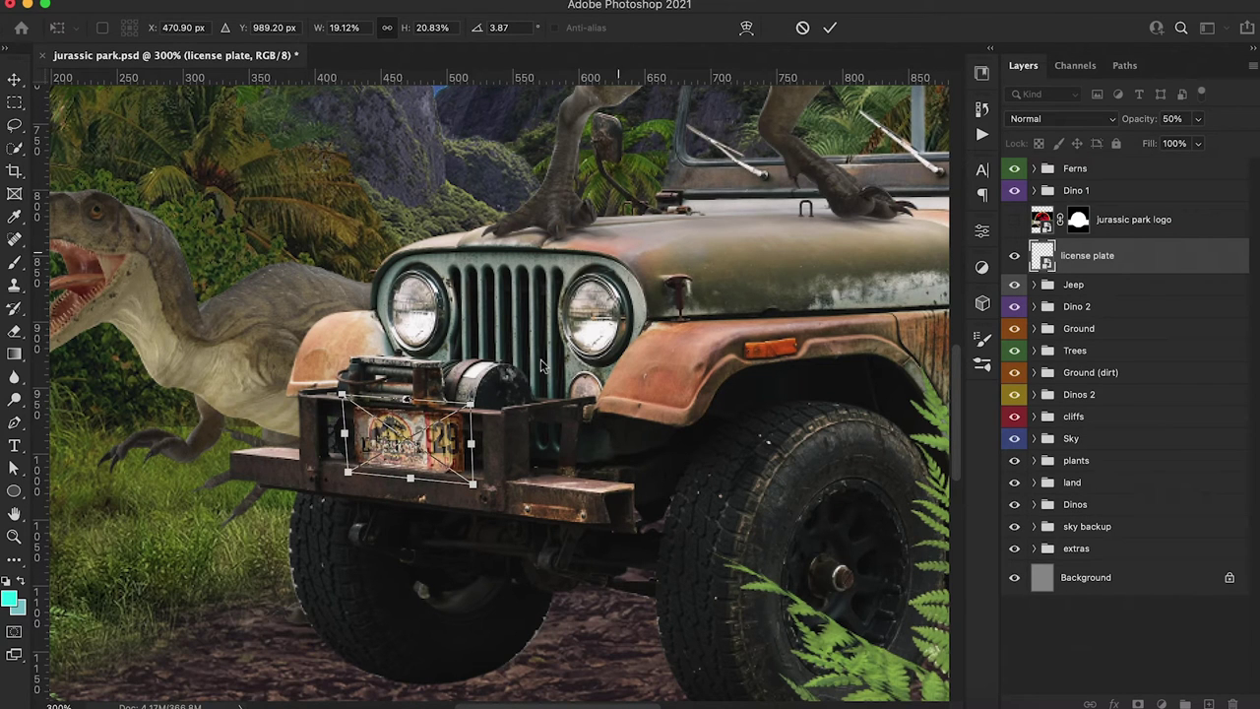
{"action": "left_click", "coordinate": [829, 29]}
{"action": "left_click_drag", "start_coordinate": [1128, 120], "coordinate": [1221, 140]}
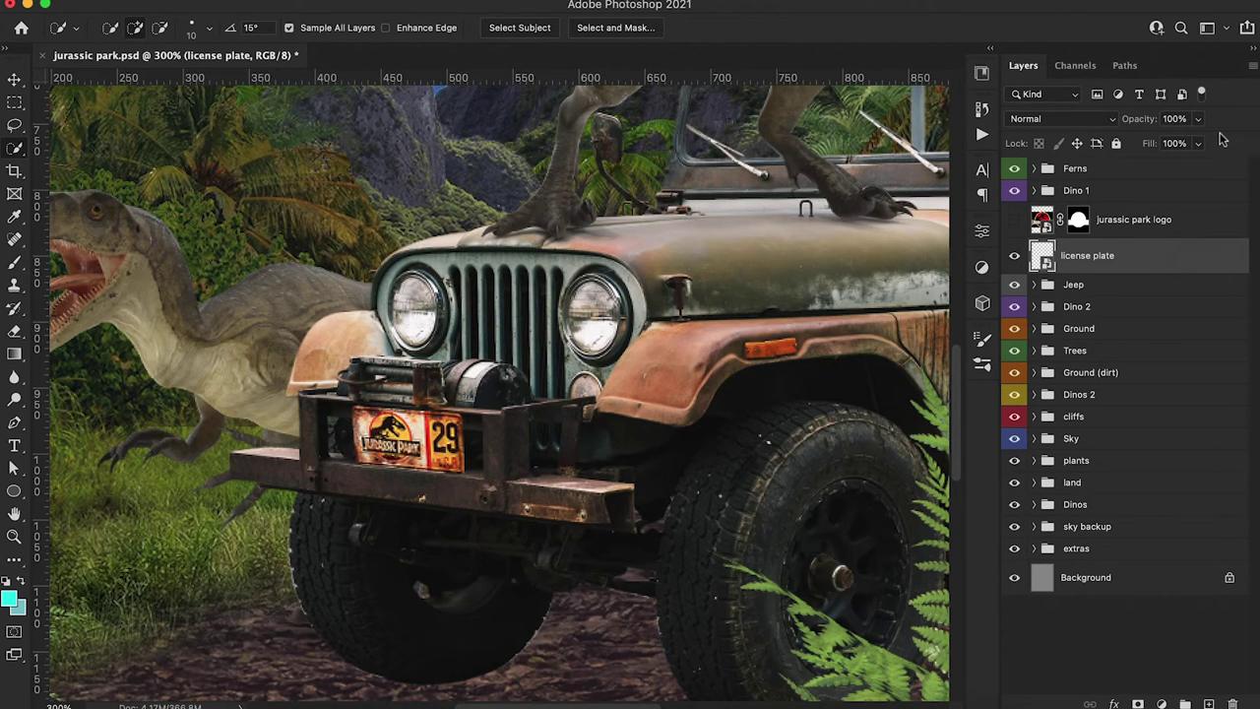
Show the jurassic park logo, set its opacity to 43%, and scale it to 11.34% over the Jeep's side panel
{"action": "key", "text": "super+1"}
{"action": "left_click", "coordinate": [1016, 222]}
{"action": "left_click", "coordinate": [1061, 228]}
{"action": "left_click", "coordinate": [1142, 119]}
{"action": "type", "text": "56"}
{"action": "key", "text": "Return"}
{"action": "type", "text": "35"}
{"action": "key", "text": "Return"}
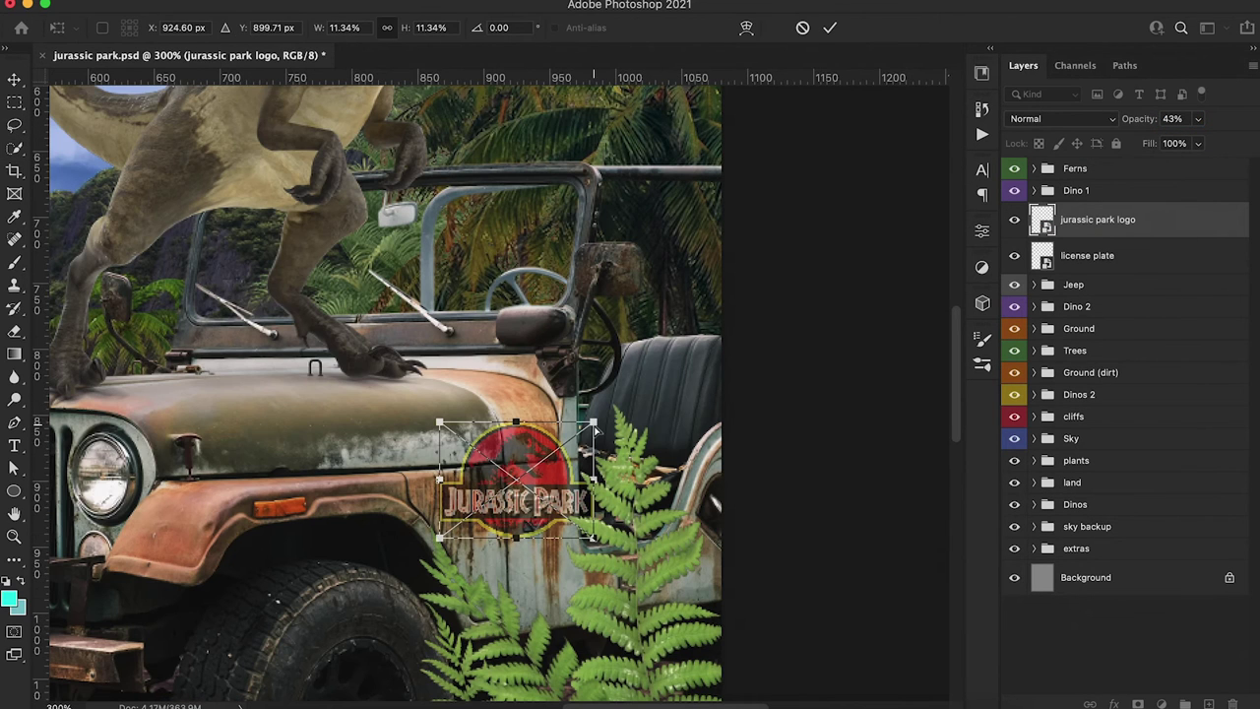
Distort the logo's corners and edges to follow the perspective of the Jeep's side panel
{"action": "left_click_drag", "start_coordinate": [594, 426], "coordinate": [583, 433]}
{"action": "left_click_drag", "start_coordinate": [590, 539], "coordinate": [563, 537]}
{"action": "left_click_drag", "start_coordinate": [443, 546], "coordinate": [443, 551]}
{"action": "left_click_drag", "start_coordinate": [436, 422], "coordinate": [443, 434]}
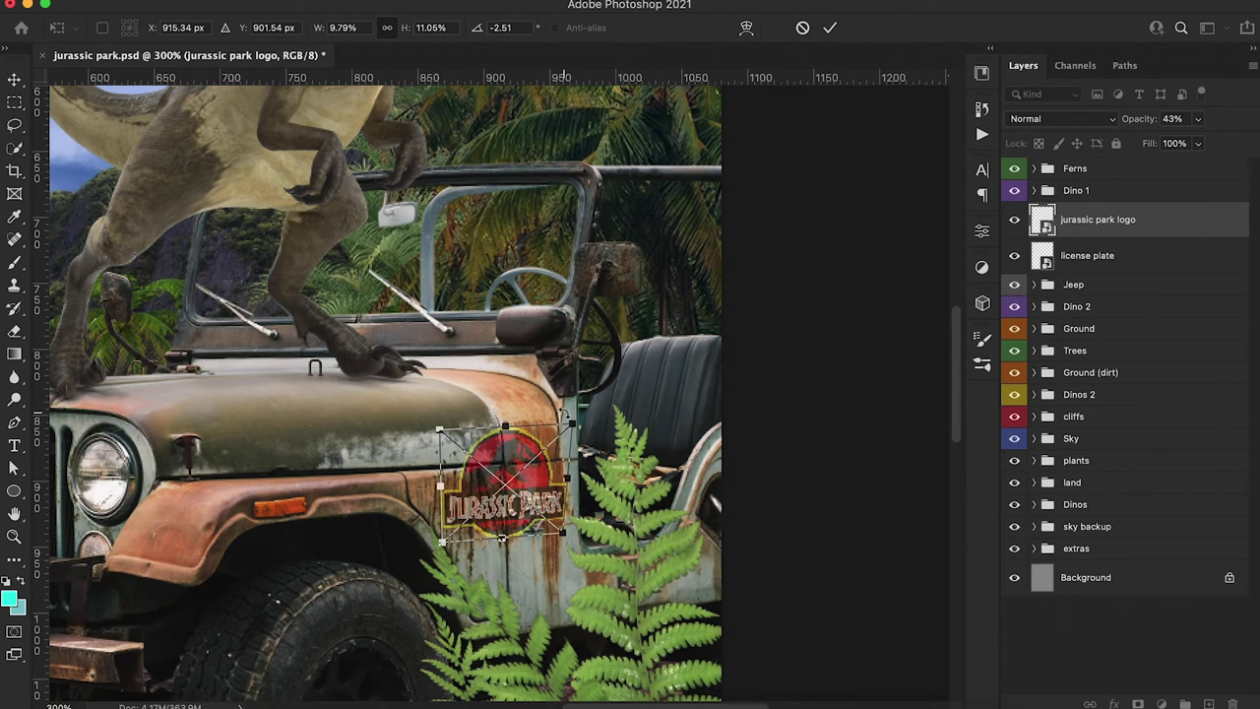
{"action": "left_click_drag", "start_coordinate": [574, 424], "coordinate": [575, 427]}
{"action": "left_click_drag", "start_coordinate": [567, 482], "coordinate": [556, 483]}
{"action": "left_click_drag", "start_coordinate": [556, 536], "coordinate": [552, 531]}
{"action": "left_click_drag", "start_coordinate": [443, 542], "coordinate": [448, 547]}
{"action": "left_click", "coordinate": [830, 28]}
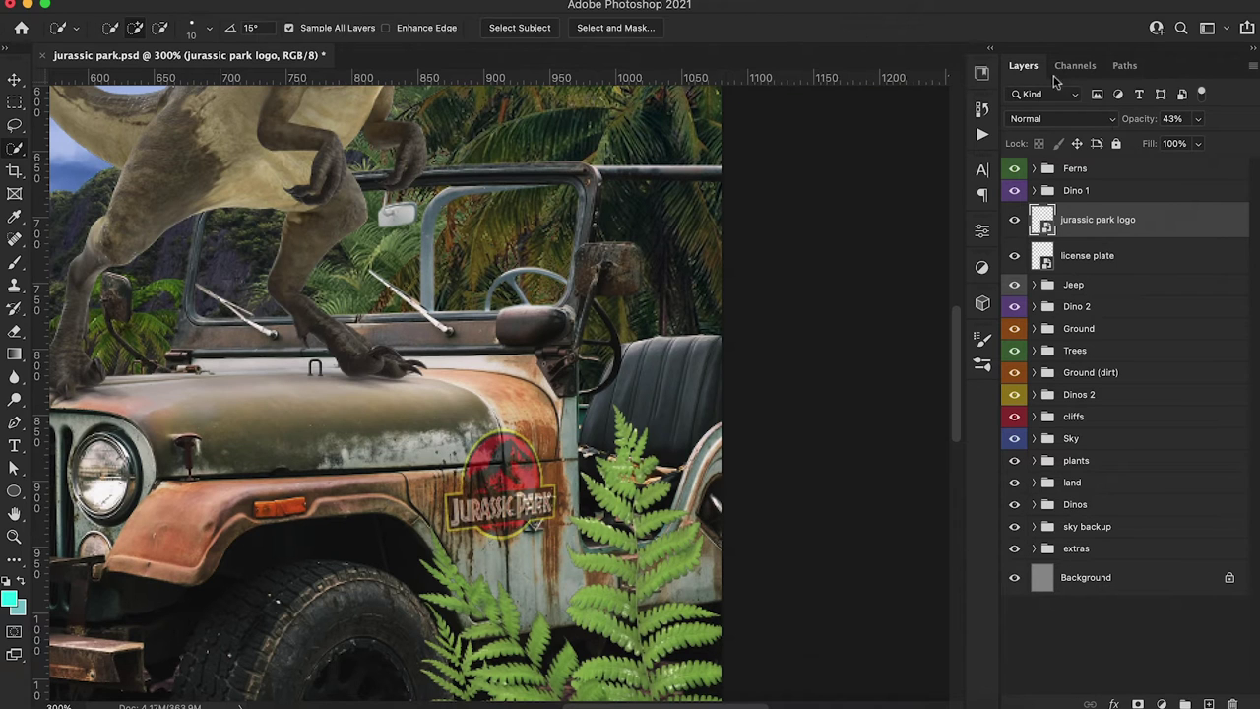
Set the logo's opacity to 100% and nudge it to about X 914 px, Y 908 px
{"action": "left_click_drag", "start_coordinate": [1134, 120], "coordinate": [1258, 120]}
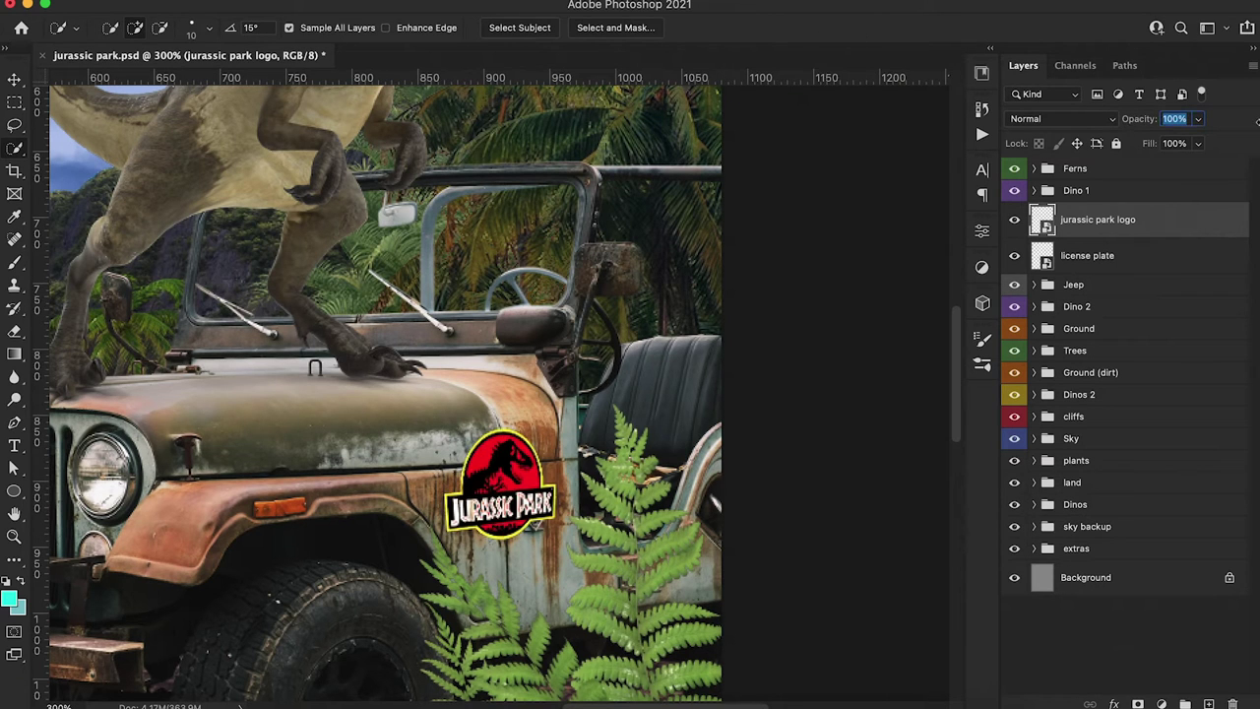
{"action": "key", "text": "super+t"}
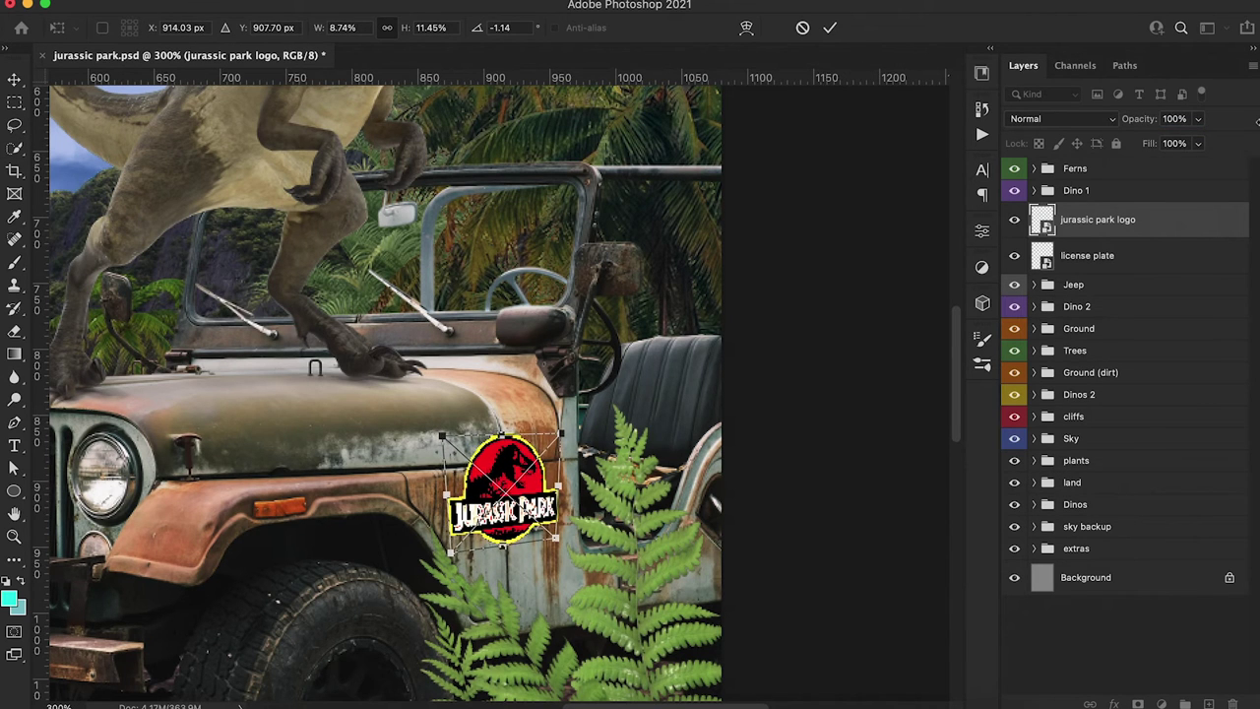
{"action": "key", "text": "Return"}
Blend the logo into the rusty paint with Blend If Underlying Layer values of 0 / 104 and 127 / 234
{"action": "key", "text": "super+minus"}
{"action": "key", "text": "w"}
{"action": "double_click", "coordinate": [1190, 224]}
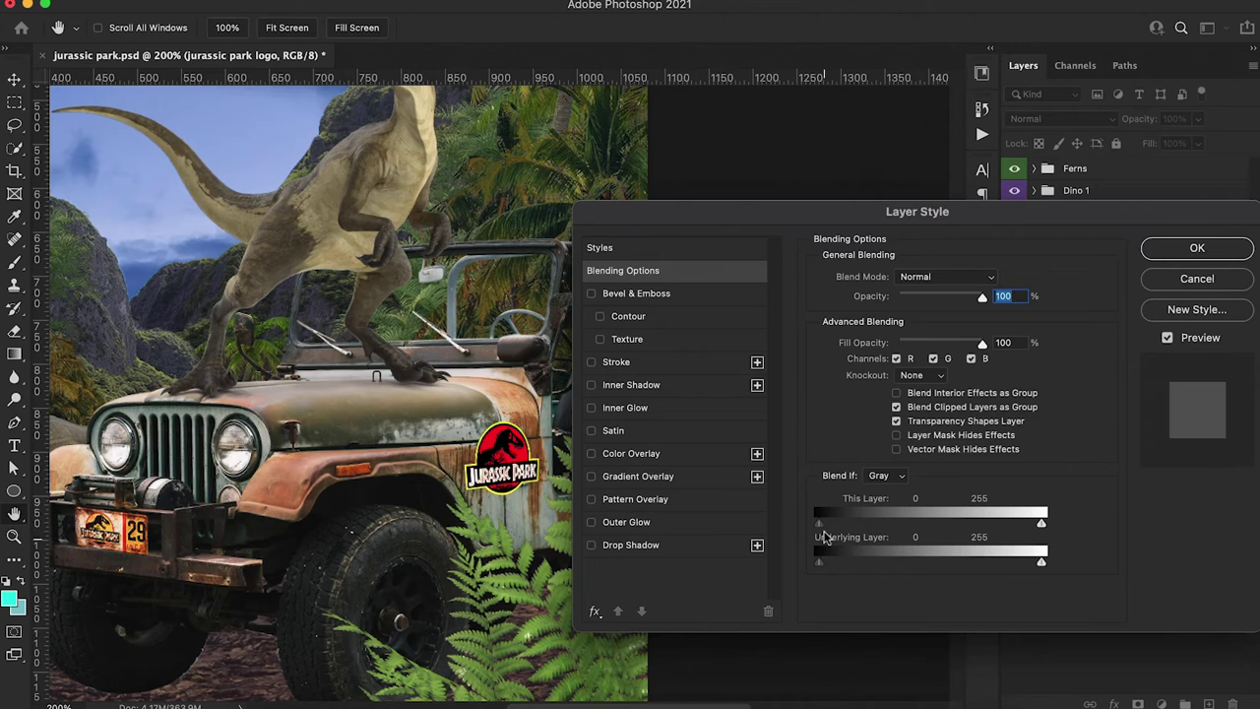
{"action": "left_click_drag", "start_coordinate": [822, 569], "coordinate": [913, 563]}
{"action": "left_click_drag", "start_coordinate": [1042, 561], "coordinate": [929, 569]}
{"action": "left_click_drag", "start_coordinate": [1043, 562], "coordinate": [1021, 571]}
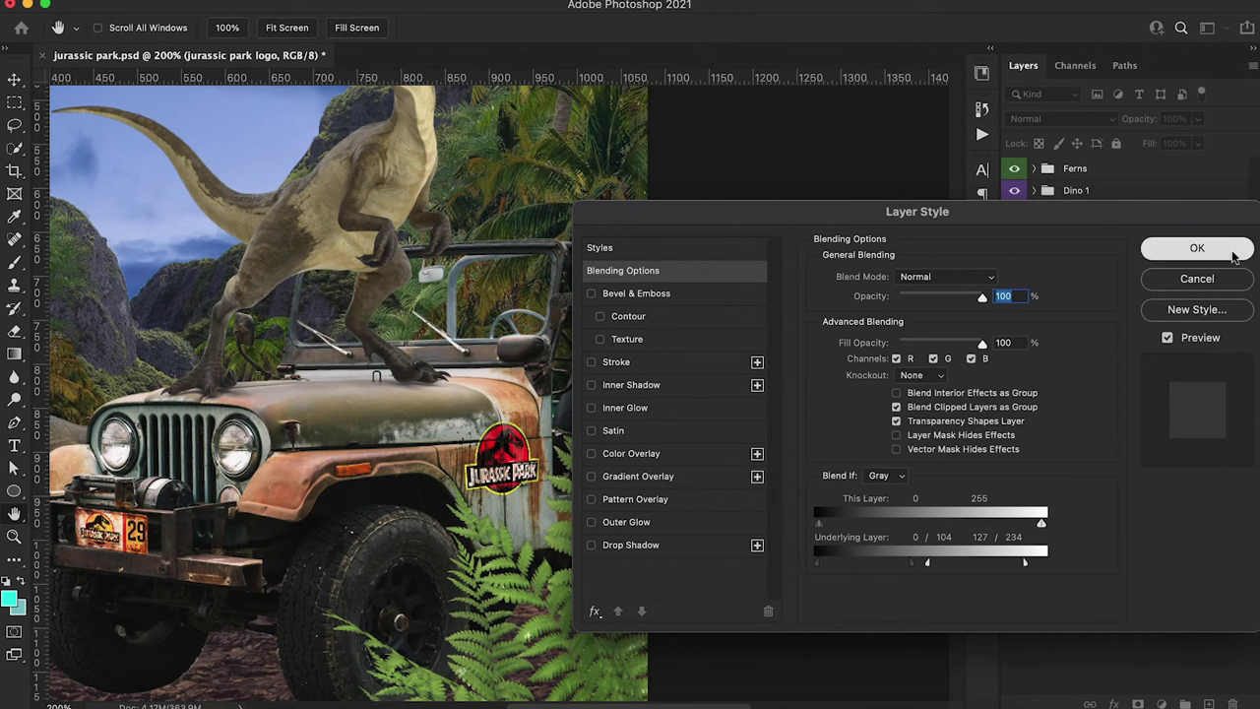
{"action": "left_click", "coordinate": [1197, 247]}
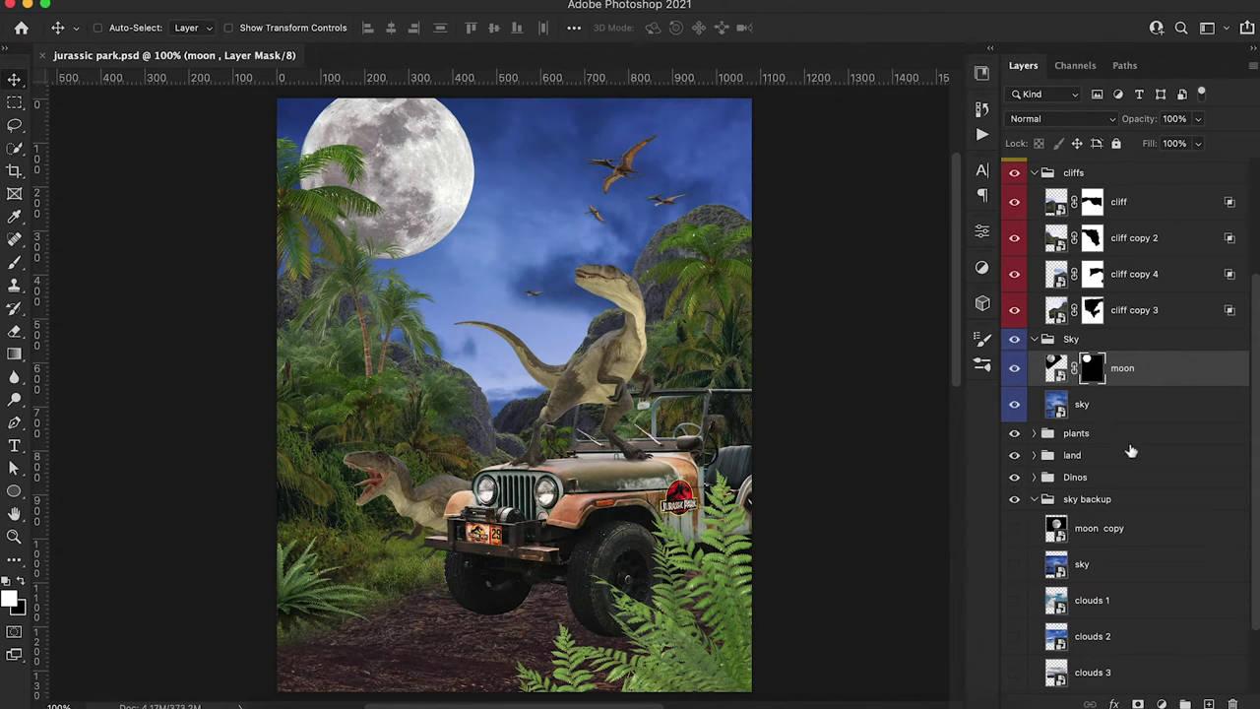
Add a Levels adjustment clipped to the sky layer in the Sky group and set its white input level to 230
{"action": "left_click", "coordinate": [1035, 499]}
{"action": "left_click", "coordinate": [1075, 529]}
{"action": "left_click", "coordinate": [1161, 704]}
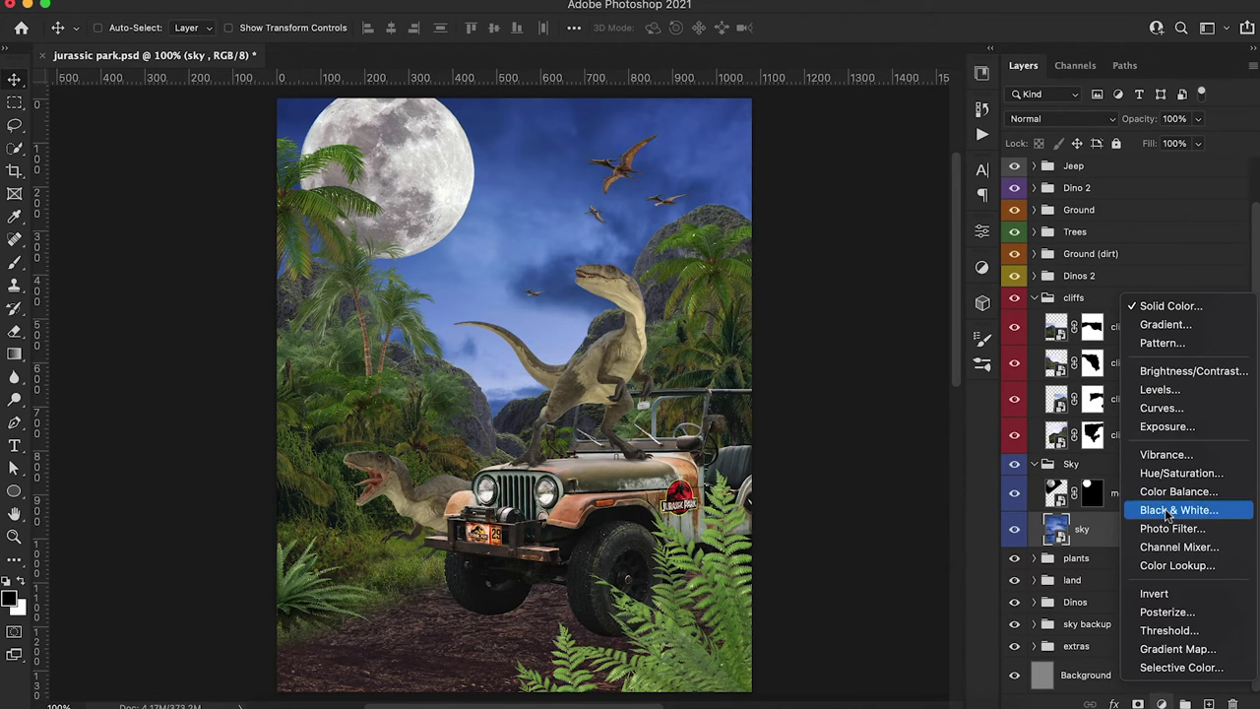
{"action": "left_click", "coordinate": [1161, 392]}
{"action": "left_click", "coordinate": [1071, 544], "text": "alt"}
{"action": "left_click_drag", "start_coordinate": [940, 412], "coordinate": [921, 417]}
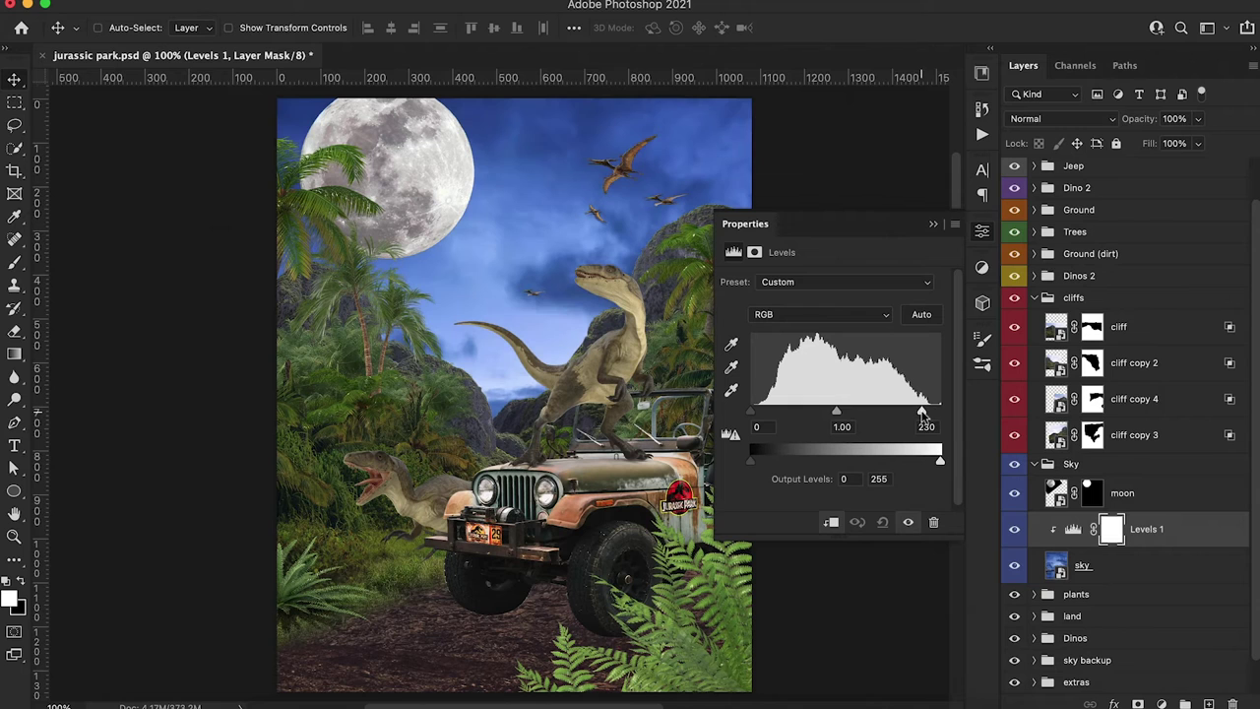
Set the sky Levels adjustment's black input level to 14
{"action": "left_click_drag", "start_coordinate": [755, 419], "coordinate": [760, 418]}
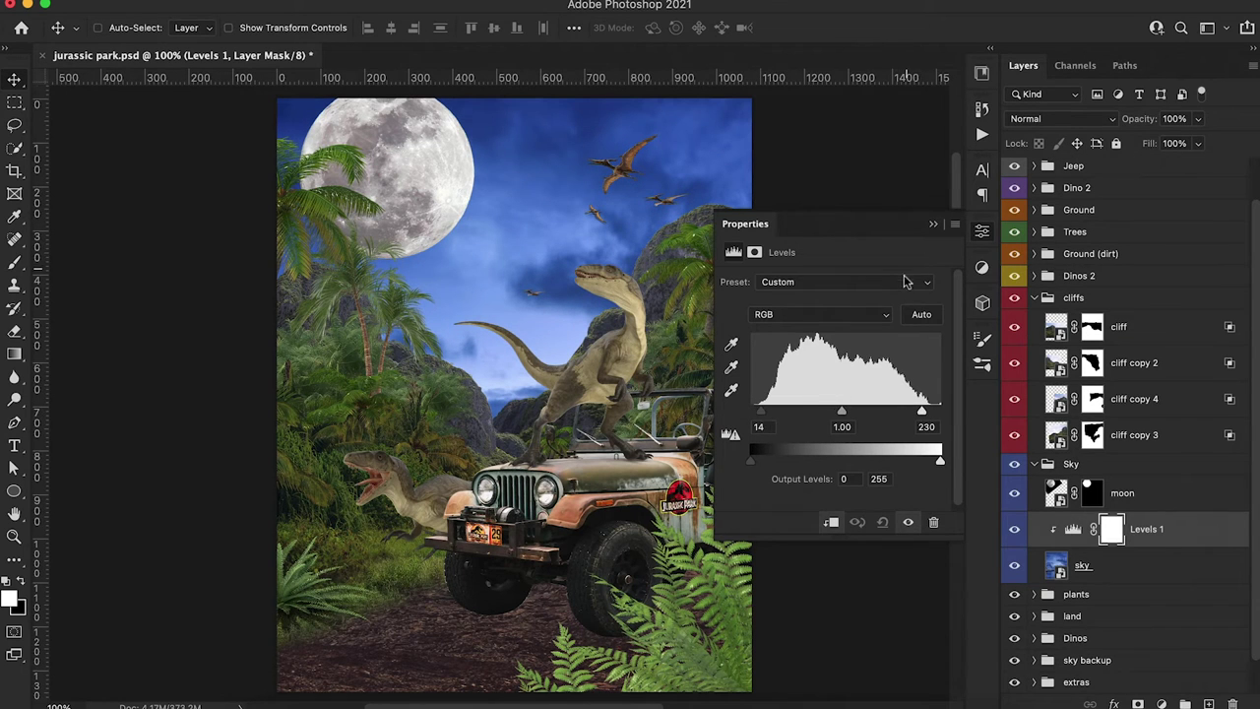
{"action": "left_click", "coordinate": [933, 224]}
Add an Exposure adjustment of -0.95 clipped to the sky and brush black on its mask over the central sky area
{"action": "left_click", "coordinate": [1161, 704]}
{"action": "left_click", "coordinate": [1172, 430]}
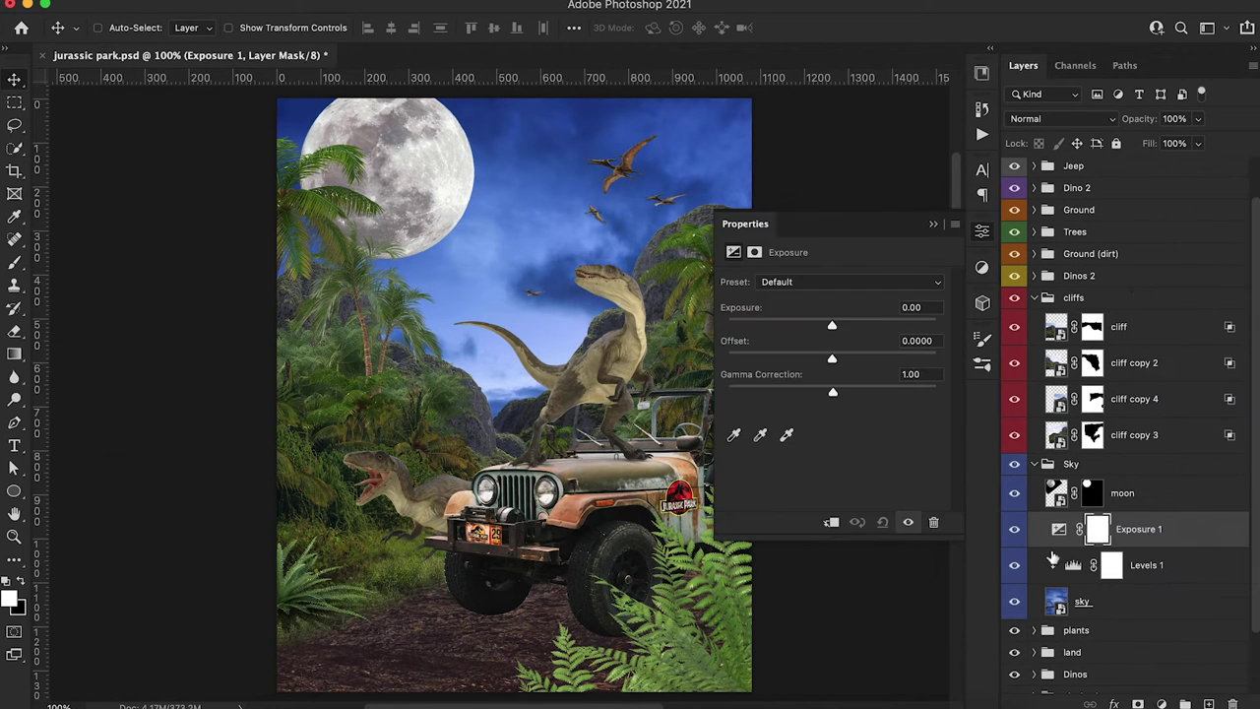
{"action": "left_click", "coordinate": [1053, 546], "text": "alt"}
{"action": "left_click_drag", "start_coordinate": [831, 326], "coordinate": [817, 335]}
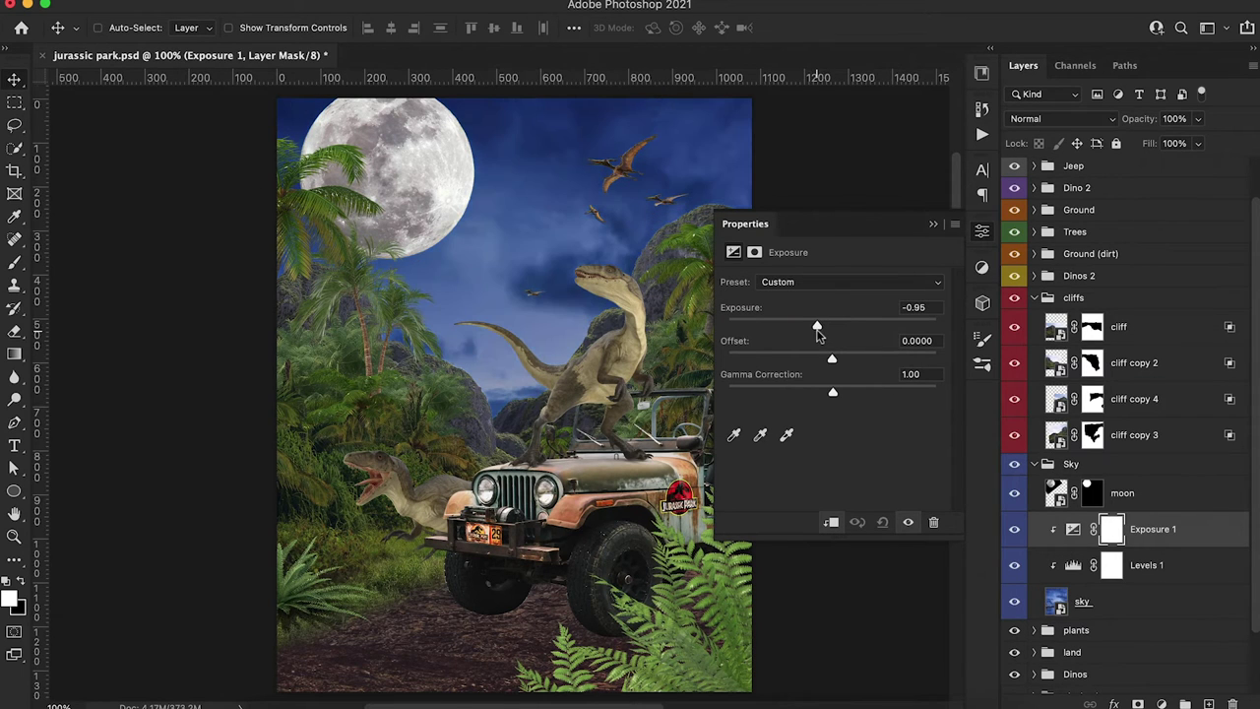
{"action": "key", "text": "b"}
{"action": "mouse_move", "coordinate": [531, 374]}
{"action": "left_mouse_down"}
{"action": "mouse_move", "coordinate": [492, 334]}
{"action": "mouse_move", "coordinate": [433, 443]}
{"action": "mouse_move", "coordinate": [579, 414]}
{"action": "mouse_move", "coordinate": [726, 267]}
{"action": "mouse_move", "coordinate": [351, 351]}
{"action": "mouse_move", "coordinate": [351, 379]}
{"action": "mouse_move", "coordinate": [374, 384]}
{"action": "left_mouse_up"}
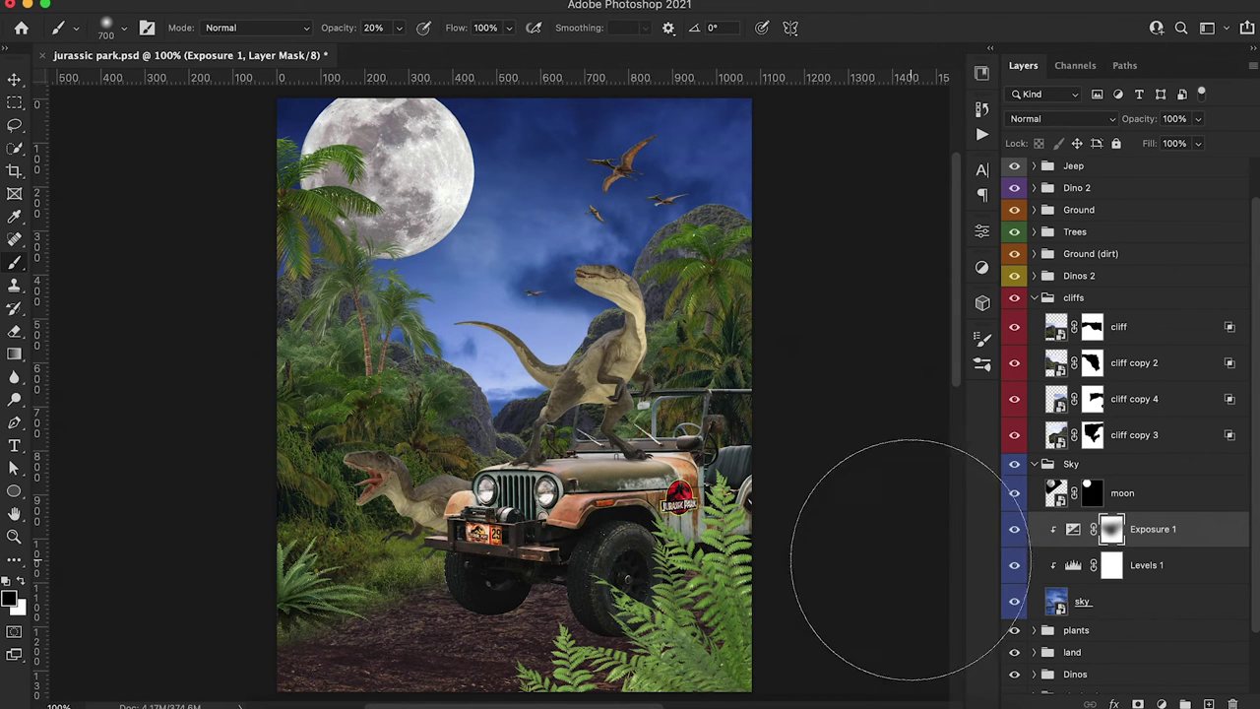
Add a Hue/Saturation adjustment clipped to the sky, set its hue to -18 and reduce its saturation
{"action": "left_click", "coordinate": [1161, 705]}
{"action": "left_click", "coordinate": [1139, 473]}
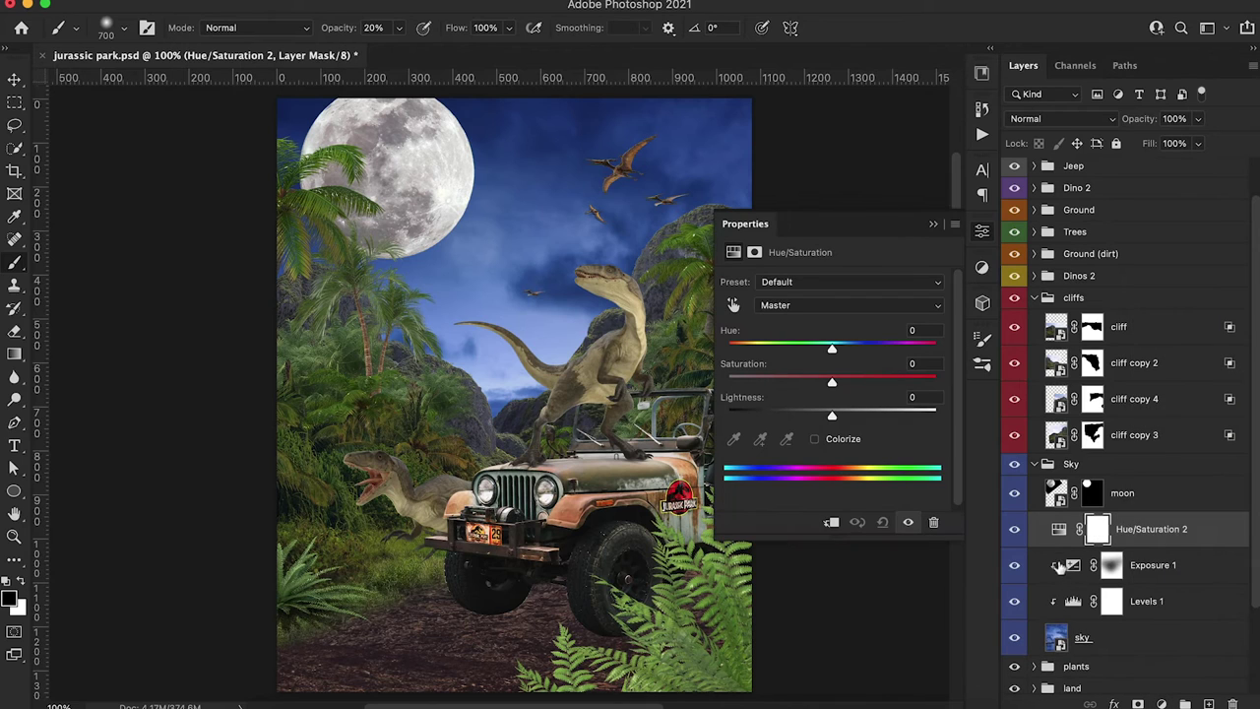
{"action": "left_click", "coordinate": [1053, 547], "text": "alt"}
{"action": "left_click_drag", "start_coordinate": [832, 349], "coordinate": [821, 352]}
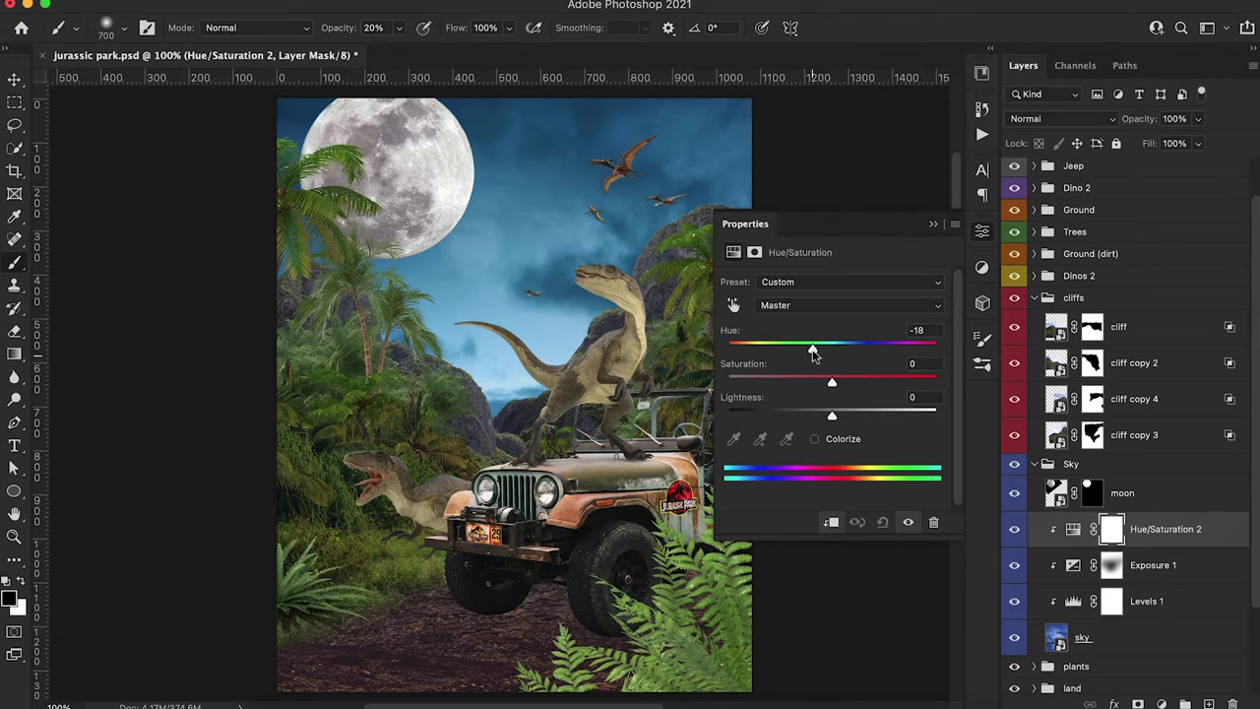
{"action": "scroll", "coordinate": [672, 420], "scroll_direction": "right", "scroll_amount": 2}
{"action": "left_click_drag", "start_coordinate": [832, 387], "coordinate": [813, 387]}
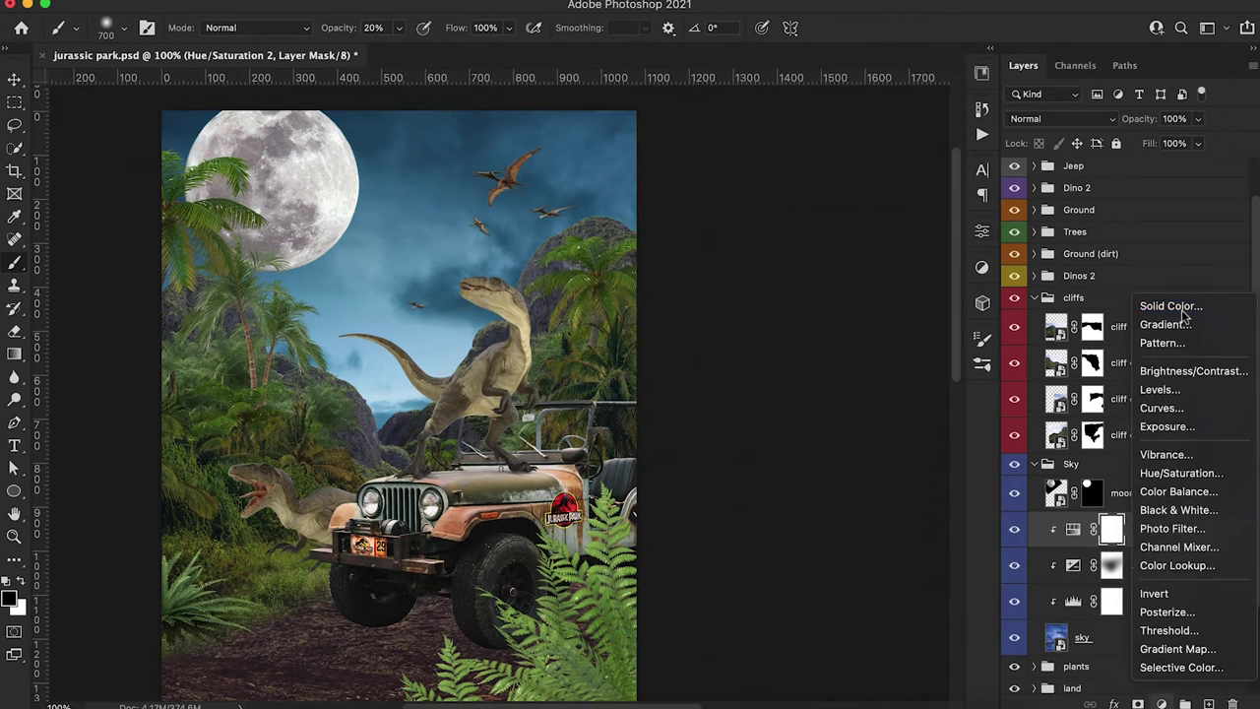
Add a dark blue Solid Color fill with hue 198 below the moon and blend it in Soft Light mode
{"action": "left_click", "coordinate": [1164, 227]}
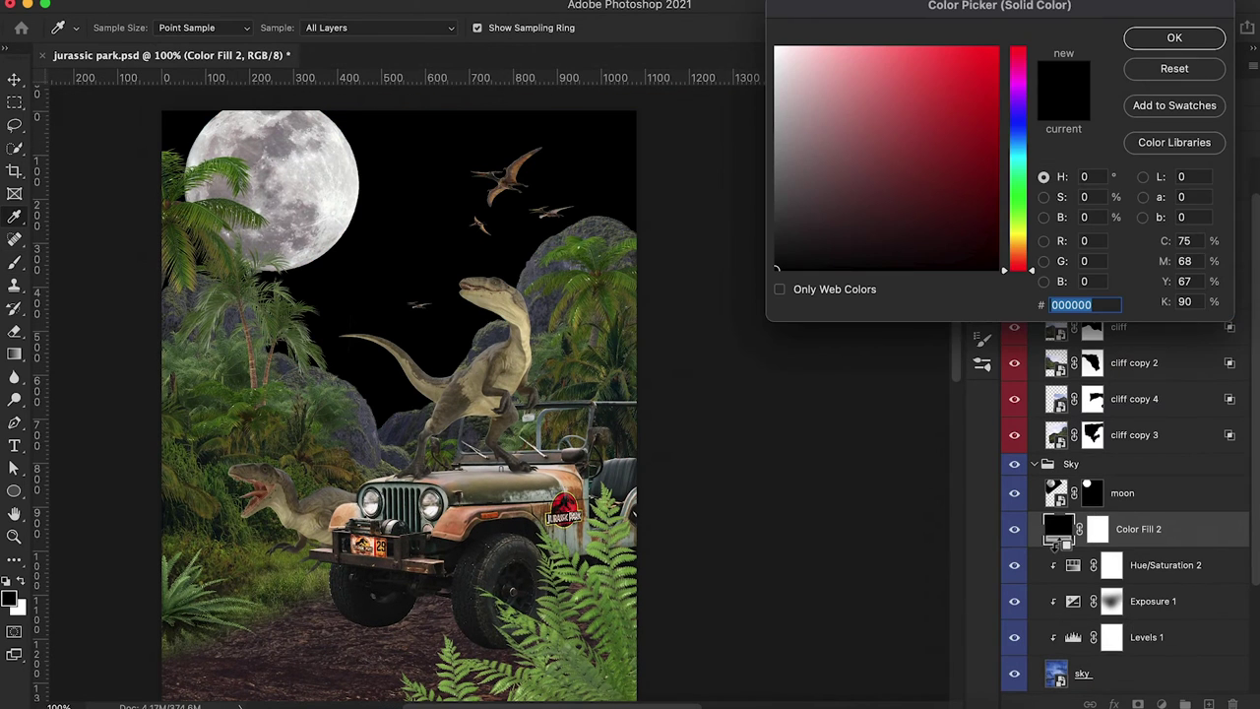
{"action": "left_click_drag", "start_coordinate": [1017, 194], "coordinate": [1018, 147]}
{"action": "left_click", "coordinate": [926, 220]}
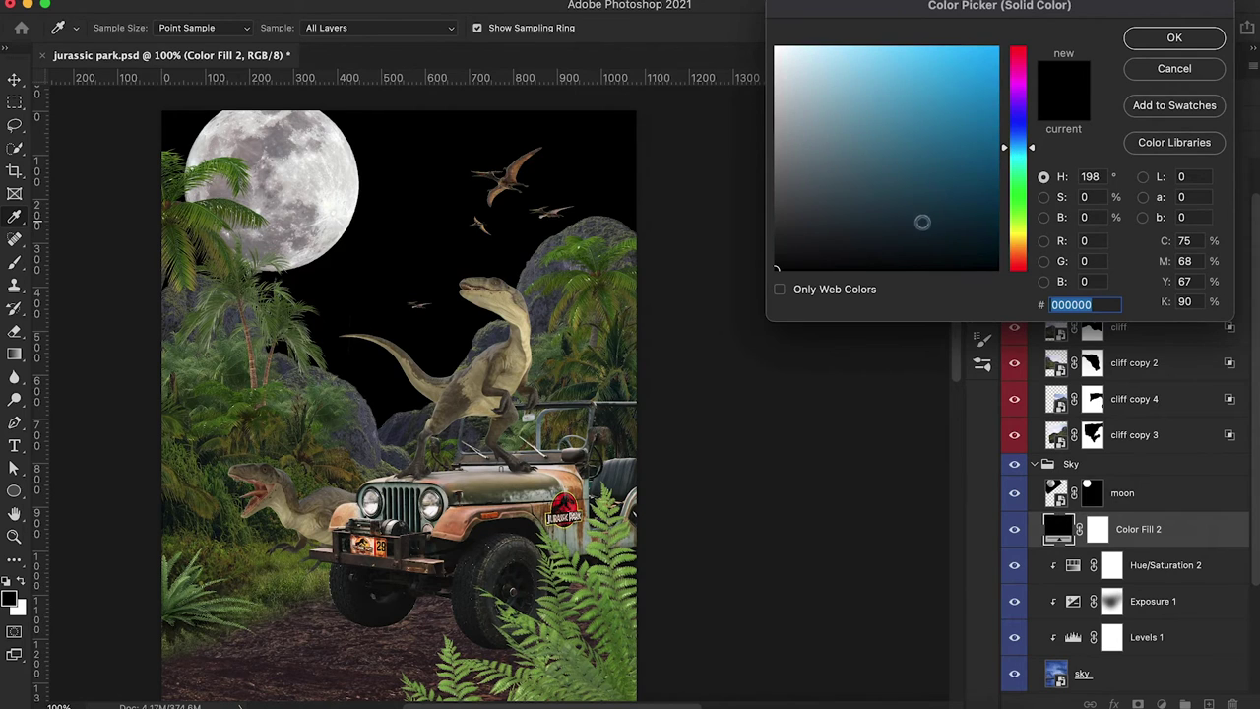
{"action": "left_click", "coordinate": [1174, 37]}
{"action": "left_click", "coordinate": [1058, 118]}
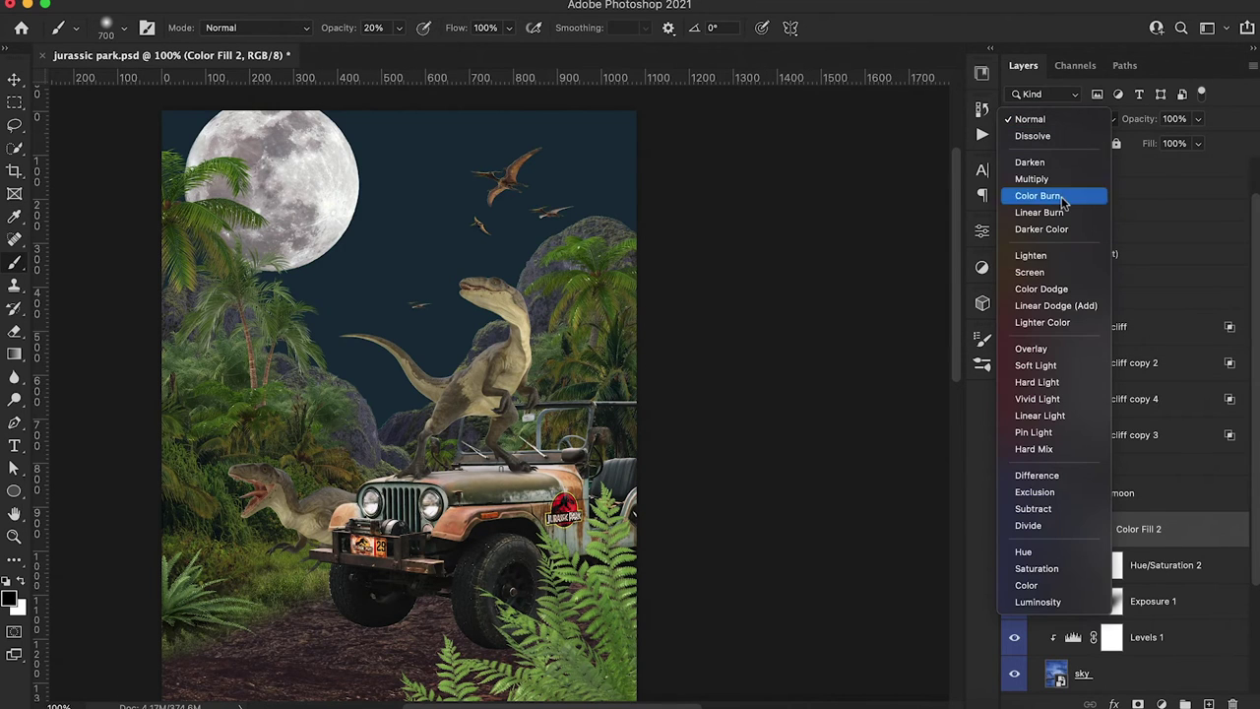
{"action": "left_click", "coordinate": [1036, 365]}
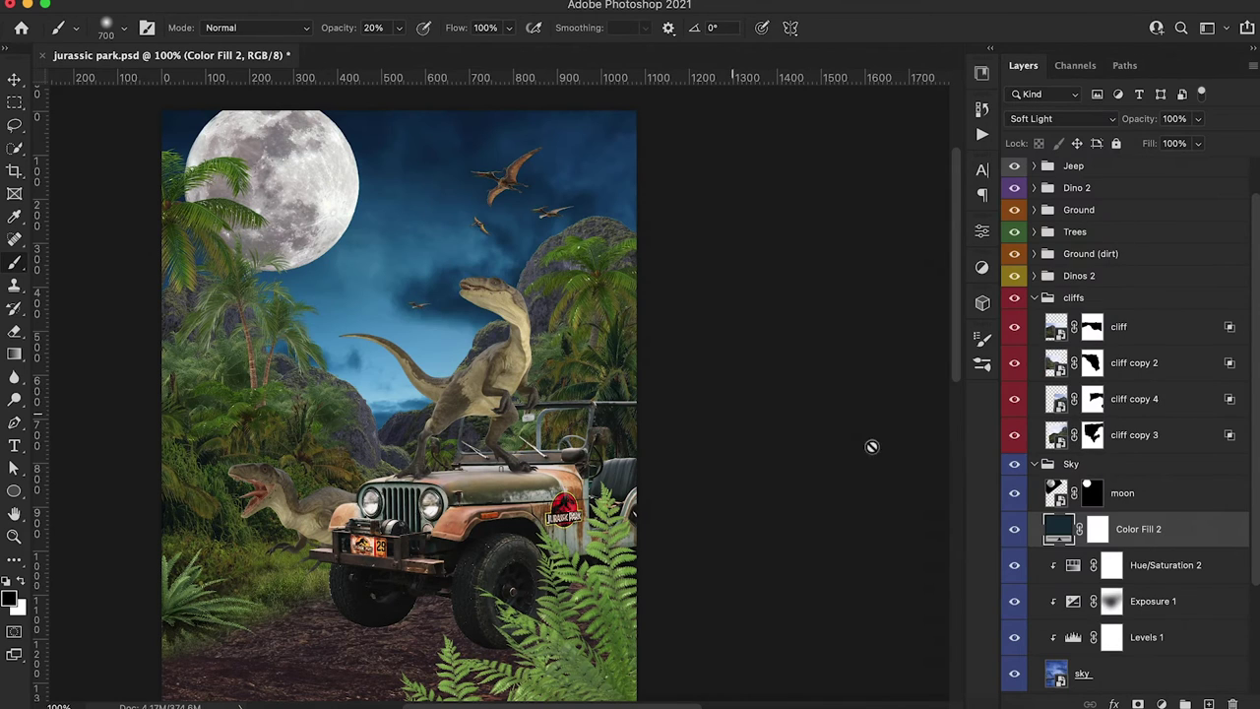
Paint black on the color fill's mask with a 300 px brush at 20% opacity to brighten the sky above the horizon
{"action": "left_click", "coordinate": [1096, 528]}
{"action": "key", "text": "bracketleft"}
{"action": "key", "text": "bracketleft"}
{"action": "key", "text": "bracketleft"}
{"action": "key", "text": "bracketleft"}
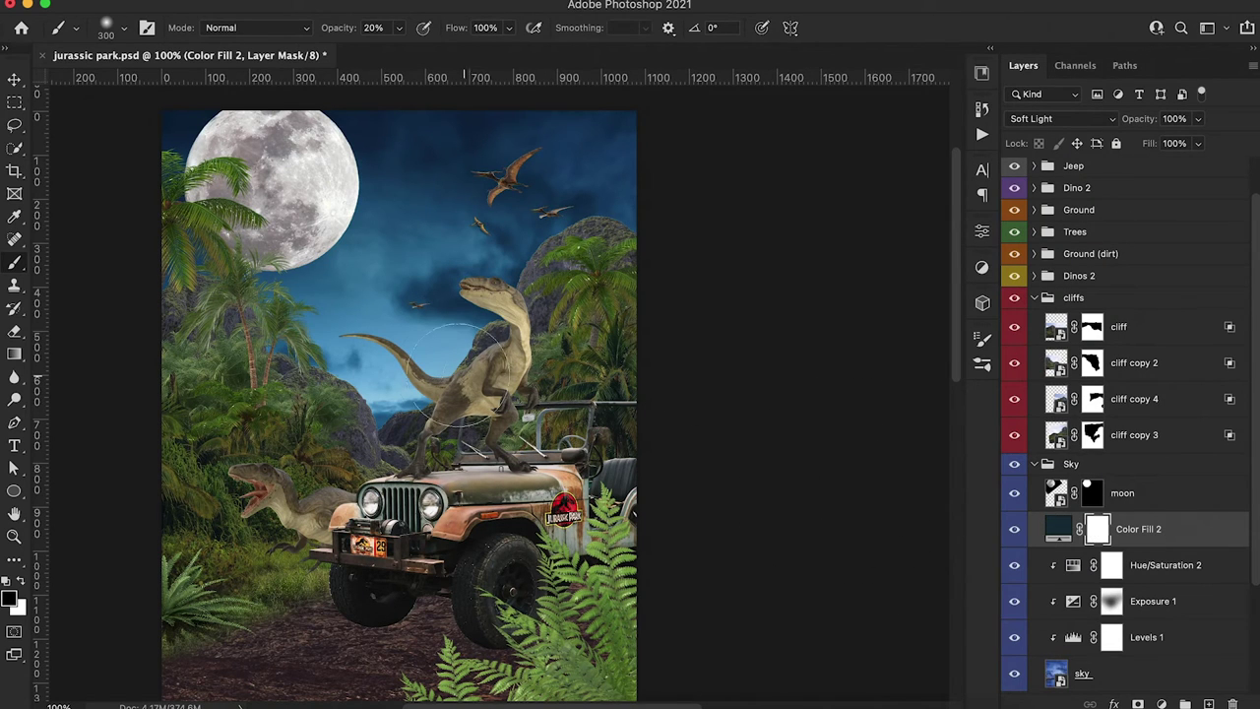
{"action": "mouse_move", "coordinate": [278, 343]}
{"action": "left_mouse_down"}
{"action": "mouse_move", "coordinate": [443, 285]}
{"action": "mouse_move", "coordinate": [635, 269]}
{"action": "mouse_move", "coordinate": [325, 433]}
{"action": "mouse_move", "coordinate": [443, 458]}
{"action": "left_mouse_up"}
{"action": "scroll", "coordinate": [443, 458], "scroll_direction": "up", "scroll_amount": 2}
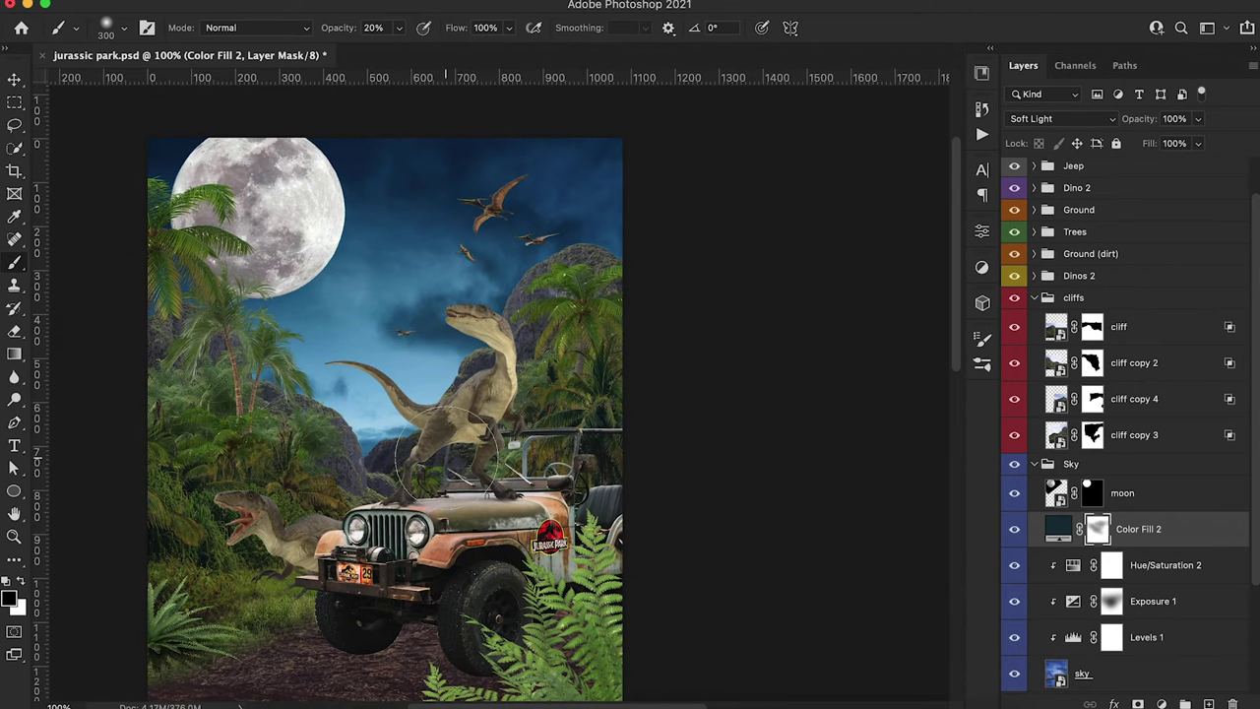
Change the sky color fill to the muted blue-gray 2c3e45
{"action": "double_click", "coordinate": [1058, 528]}
{"action": "mouse_move", "coordinate": [930, 203]}
{"action": "left_mouse_down"}
{"action": "mouse_move", "coordinate": [949, 220]}
{"action": "mouse_move", "coordinate": [897, 230]}
{"action": "mouse_move", "coordinate": [885, 210]}
{"action": "mouse_move", "coordinate": [855, 209]}
{"action": "left_mouse_up"}
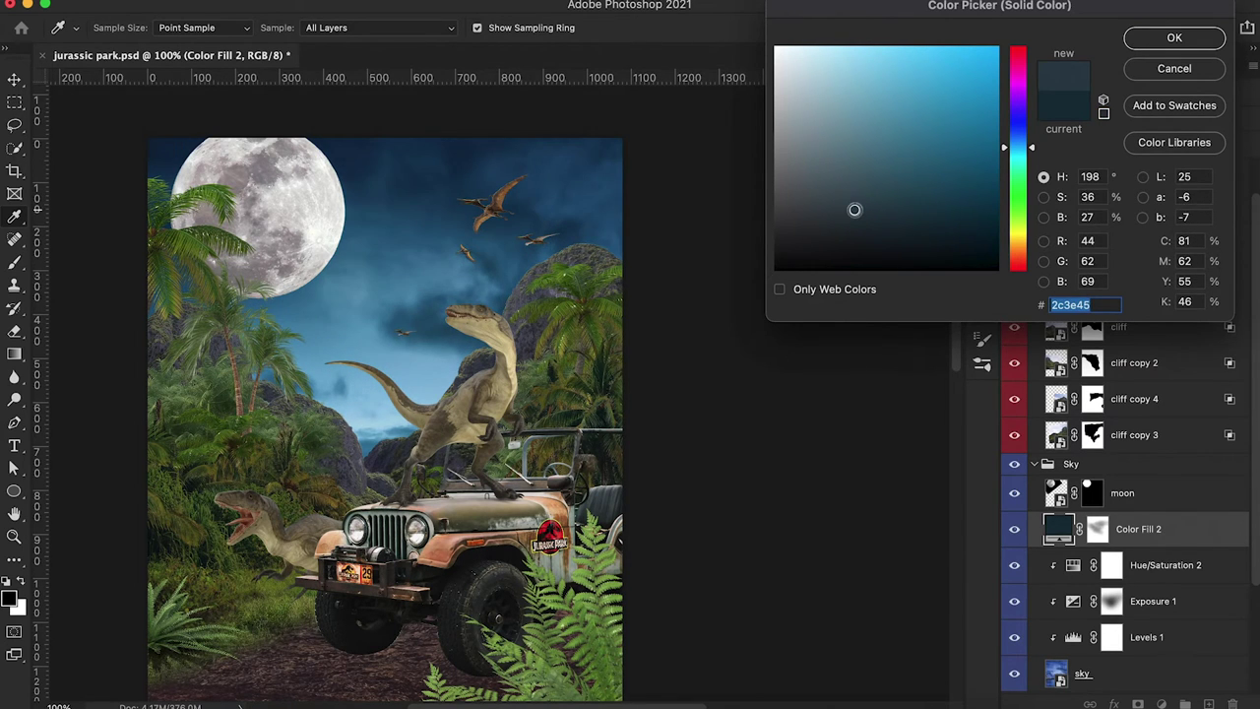
{"action": "left_click", "coordinate": [1171, 38]}
Reset the sky Exposure mask to white and repaint it in black at 20% opacity from the moon's edge into the sky
{"action": "left_click", "coordinate": [1023, 604]}
{"action": "left_click", "coordinate": [1110, 602]}
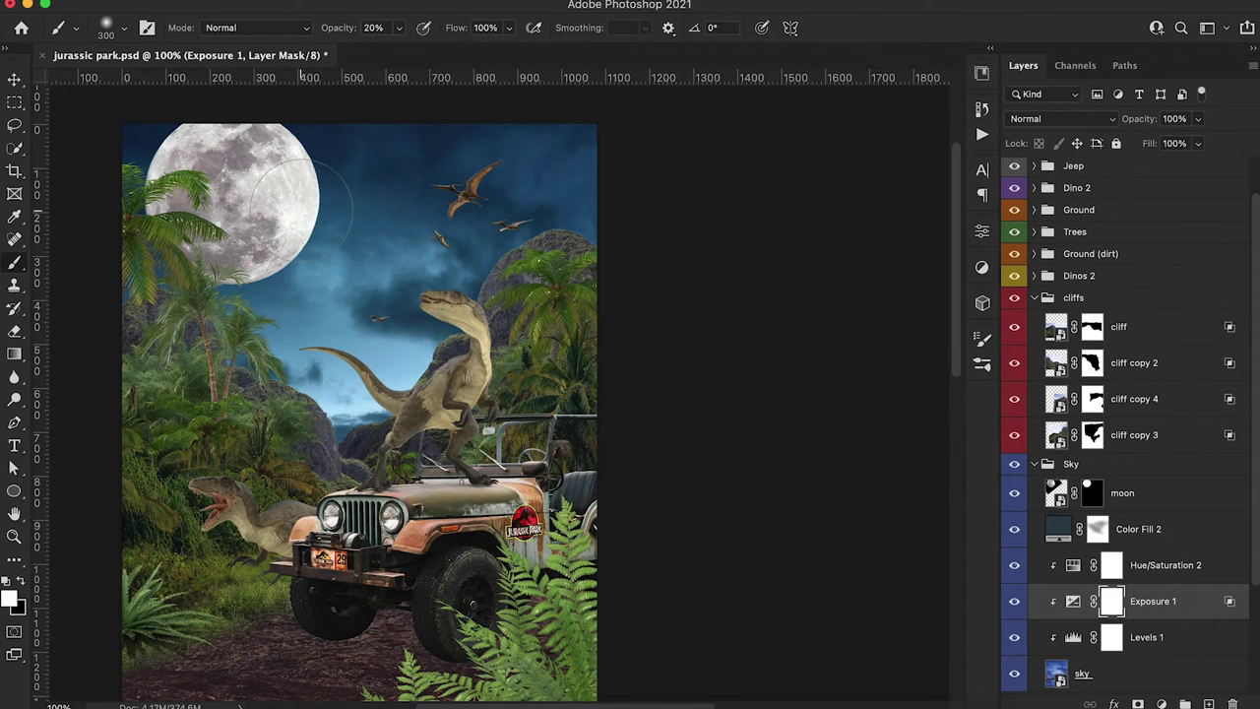
{"action": "mouse_move", "coordinate": [305, 201]}
{"action": "left_mouse_down"}
{"action": "mouse_move", "coordinate": [403, 236]}
{"action": "mouse_move", "coordinate": [325, 241]}
{"action": "left_mouse_up"}
{"action": "mouse_move", "coordinate": [258, 197]}
{"action": "left_mouse_down"}
{"action": "mouse_move", "coordinate": [394, 303]}
{"action": "mouse_move", "coordinate": [424, 364]}
{"action": "left_mouse_up"}
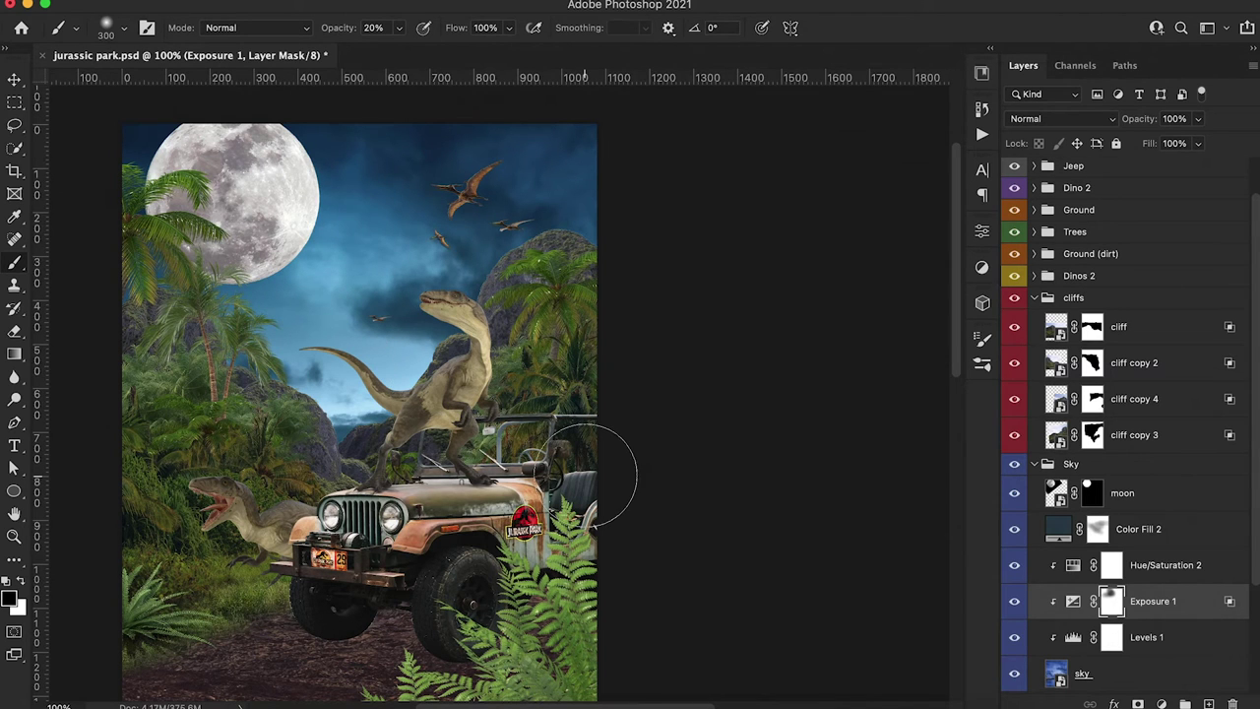
Add a clipped Selective Color adjustment above the color fill with Cyans at cyan -9, magenta -15, yellow +3 and black +7
{"action": "left_click", "coordinate": [1137, 528]}
{"action": "left_click", "coordinate": [1161, 704]}
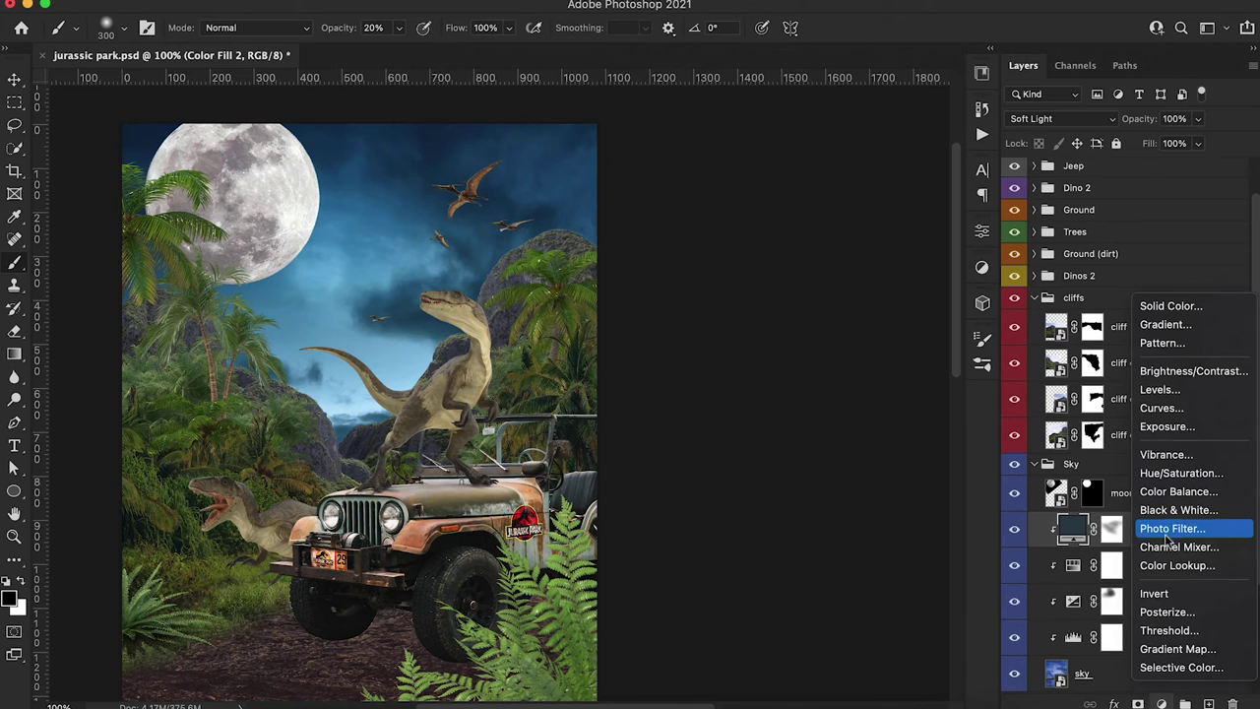
{"action": "left_click", "coordinate": [1155, 669]}
{"action": "left_click", "coordinate": [835, 303]}
{"action": "left_click", "coordinate": [821, 252]}
{"action": "left_click_drag", "start_coordinate": [831, 374], "coordinate": [823, 341]}
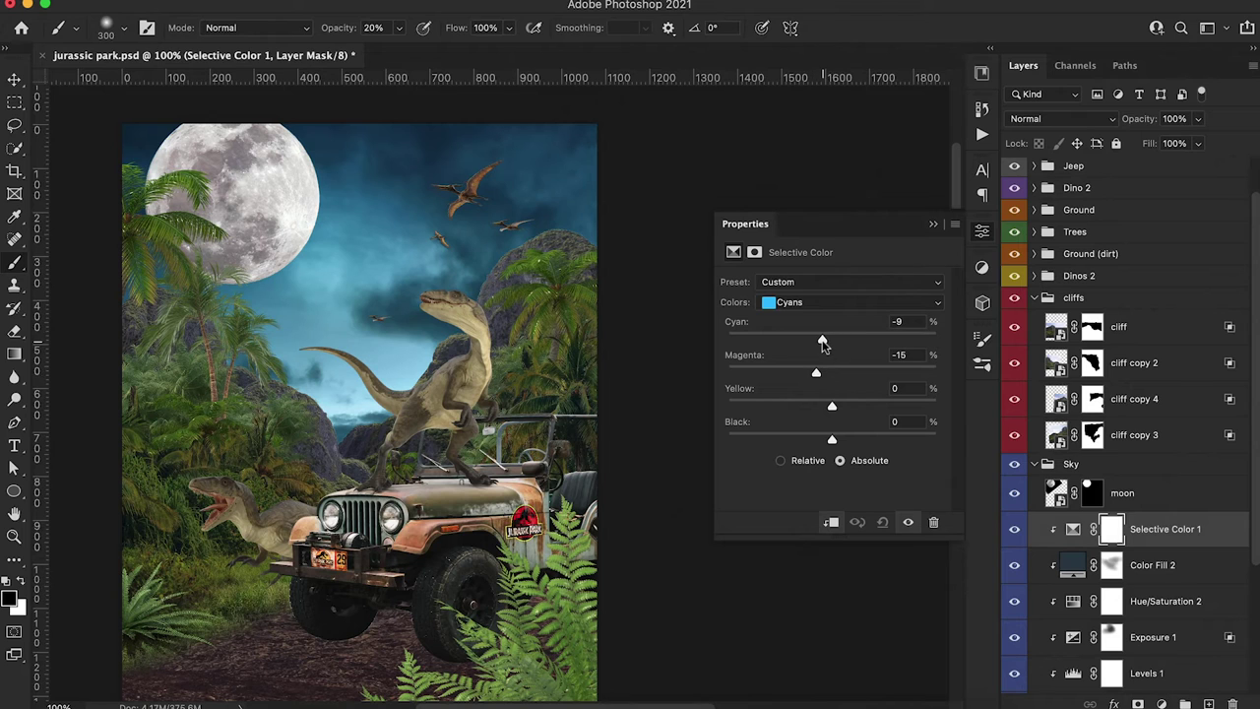
{"action": "left_click_drag", "start_coordinate": [829, 443], "coordinate": [834, 411]}
Set the Selective Color Neutrals to cyan -10 and black +6, and compare the sky with and without the adjustment
{"action": "left_click", "coordinate": [798, 302]}
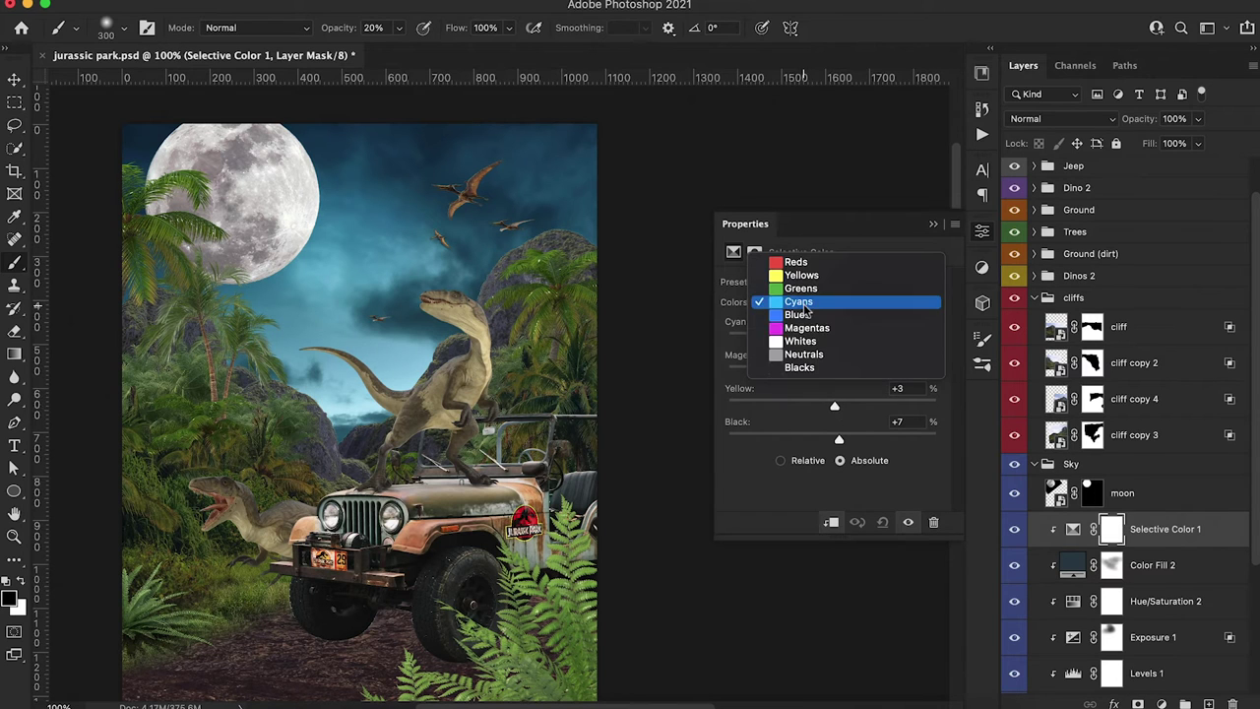
{"action": "left_click", "coordinate": [816, 366]}
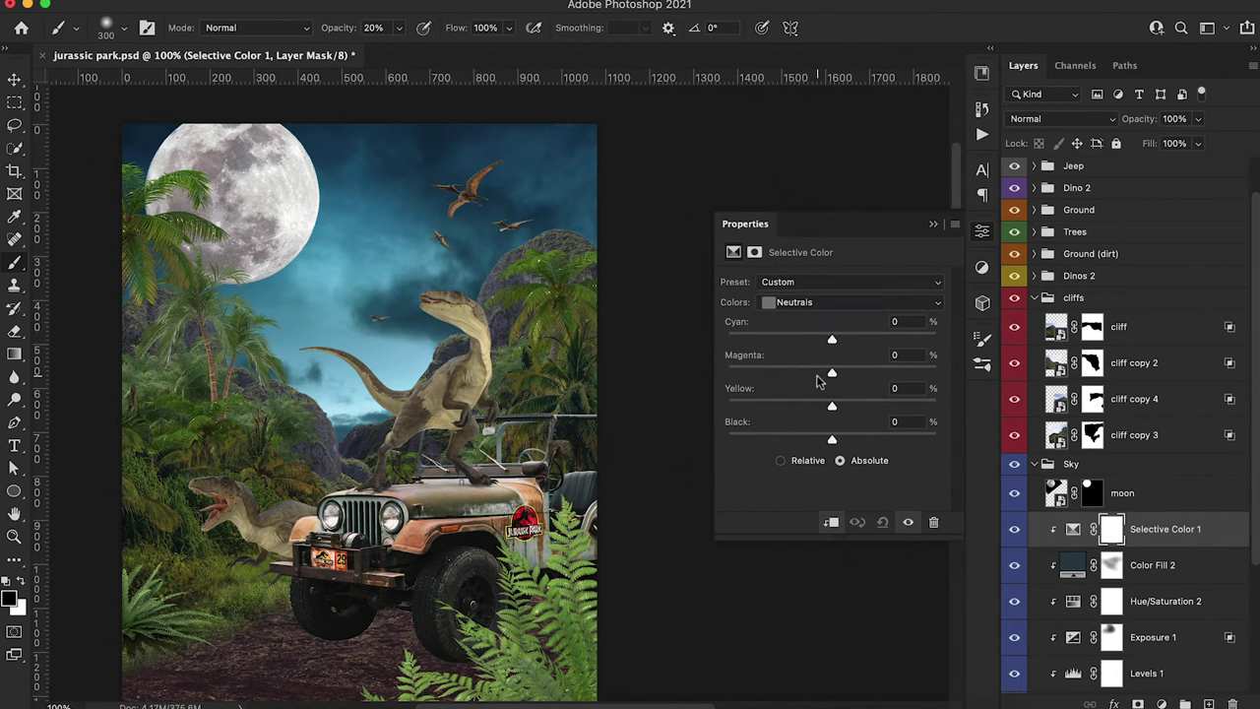
{"action": "mouse_move", "coordinate": [832, 375]}
{"action": "left_mouse_down"}
{"action": "mouse_move", "coordinate": [816, 376]}
{"action": "mouse_move", "coordinate": [832, 378]}
{"action": "left_mouse_up"}
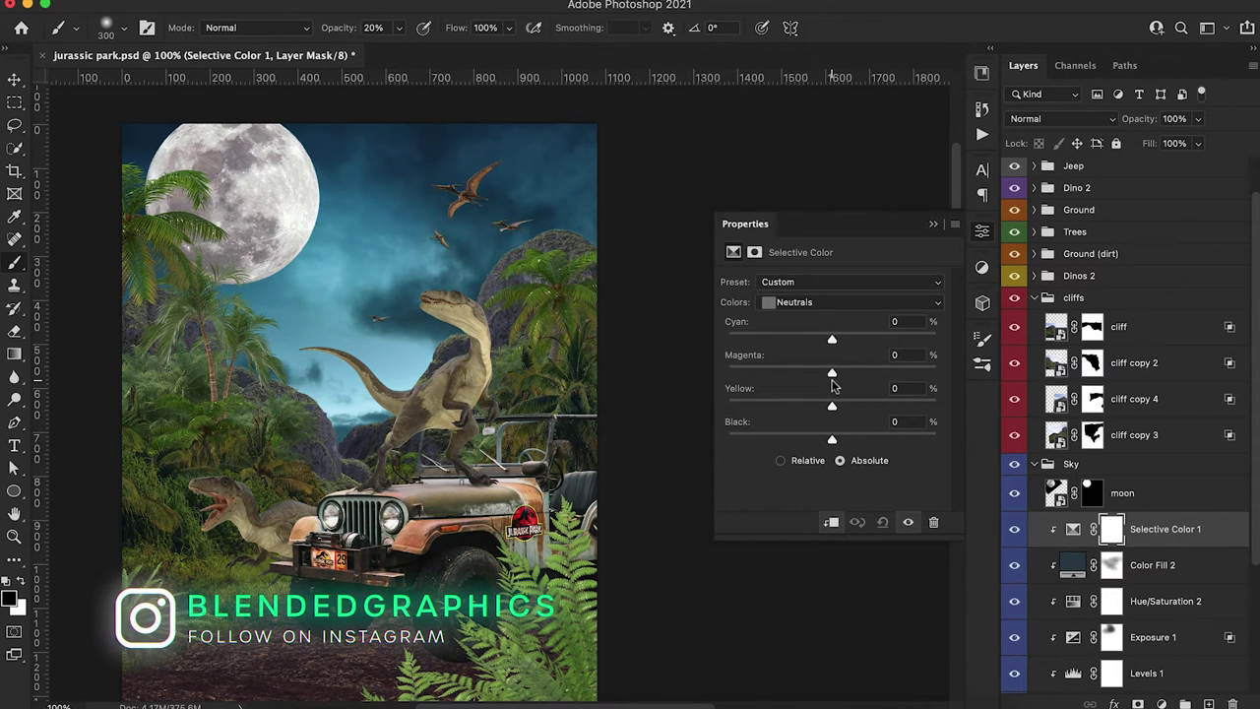
{"action": "left_click_drag", "start_coordinate": [831, 440], "coordinate": [838, 442]}
{"action": "left_click_drag", "start_coordinate": [832, 341], "coordinate": [824, 352]}
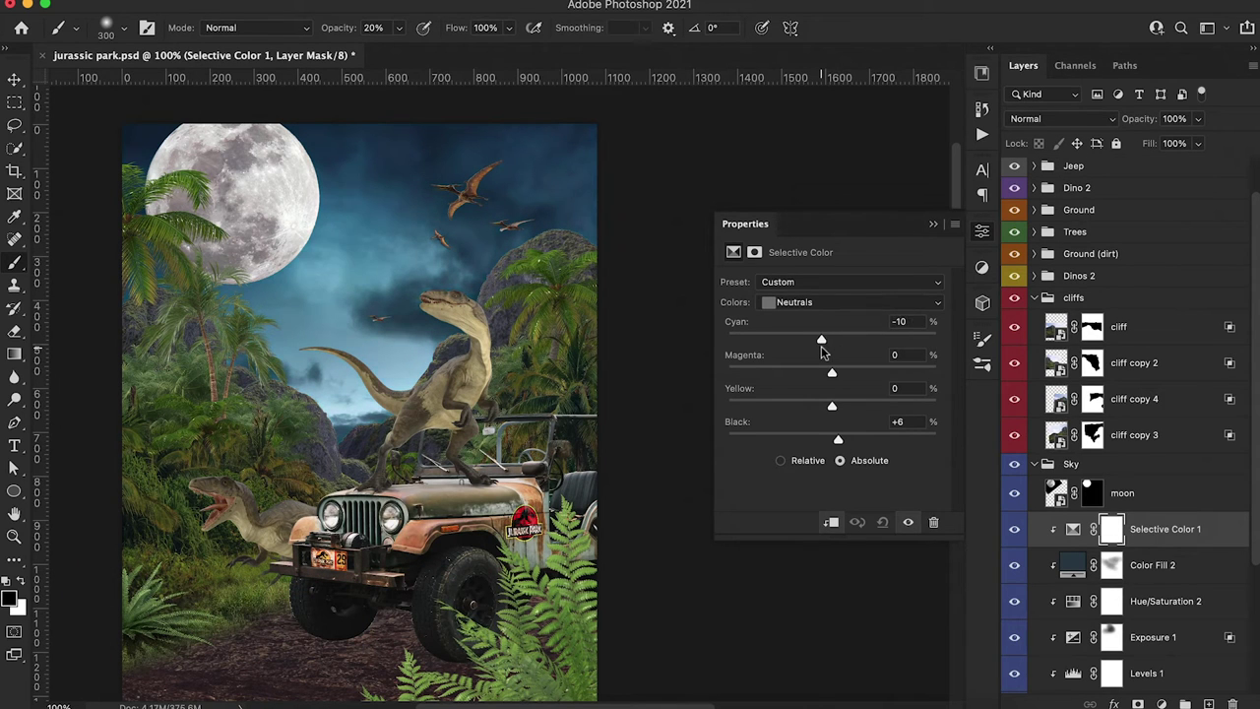
{"action": "left_click", "coordinate": [933, 224]}
{"action": "left_click", "coordinate": [1014, 530]}
{"action": "left_click", "coordinate": [1013, 531]}
Add a Levels adjustment clipped to the Jeep with black input 5, midtones 0.88 and output white 209
{"action": "scroll", "coordinate": [675, 492], "scroll_direction": "left", "scroll_amount": 3}
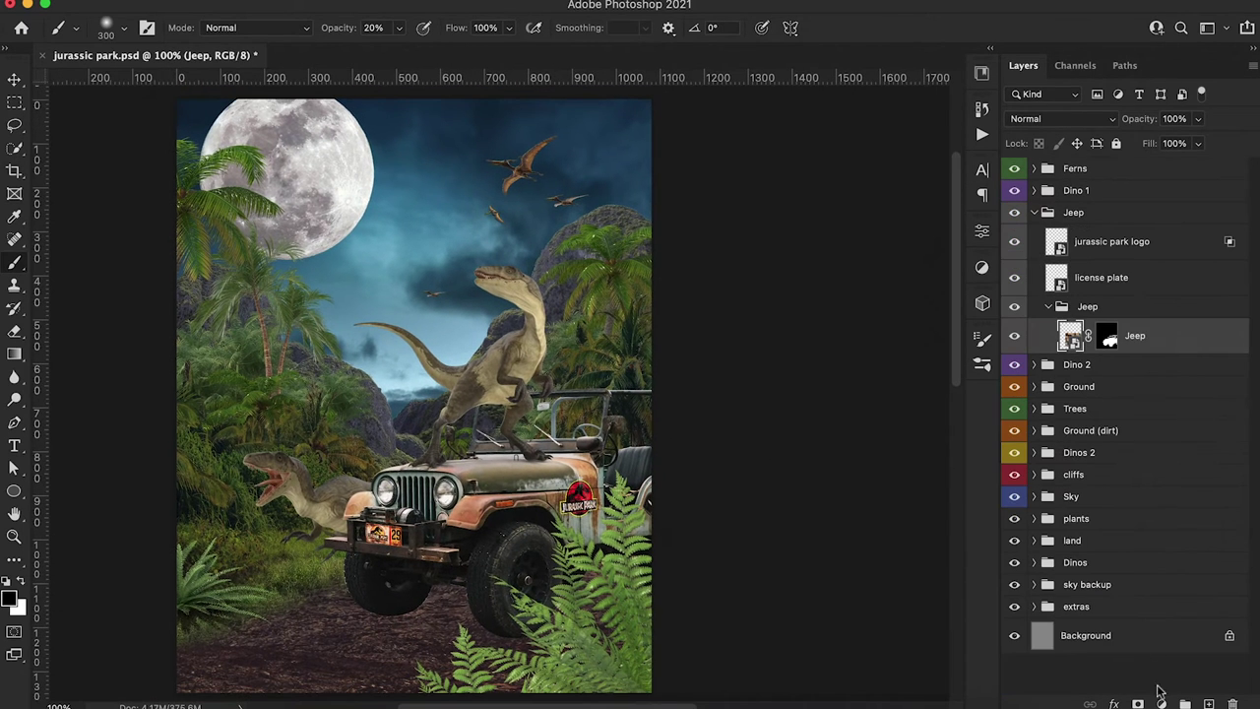
{"action": "left_click", "coordinate": [1161, 702]}
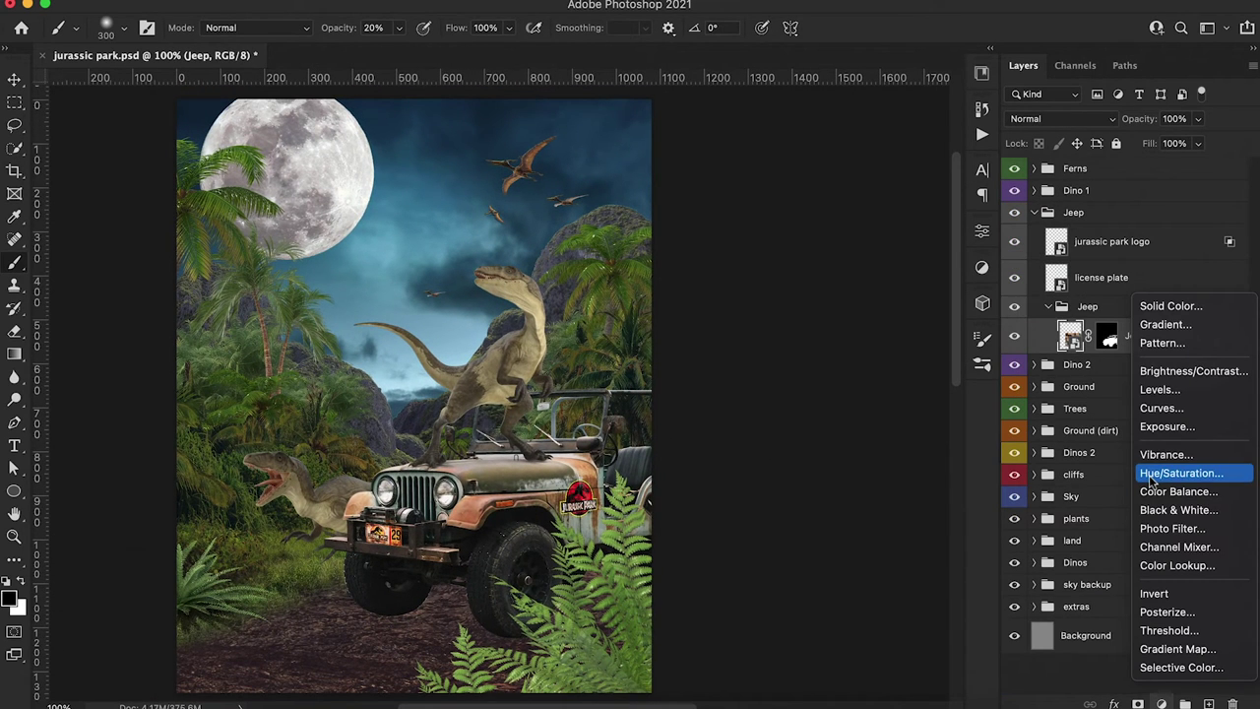
{"action": "left_click", "coordinate": [1159, 389]}
{"action": "key", "text": "super+alt+g"}
{"action": "mouse_move", "coordinate": [751, 410]}
{"action": "left_mouse_down"}
{"action": "mouse_move", "coordinate": [765, 419]}
{"action": "mouse_move", "coordinate": [755, 420]}
{"action": "left_mouse_up"}
{"action": "left_click_drag", "start_coordinate": [848, 413], "coordinate": [856, 418]}
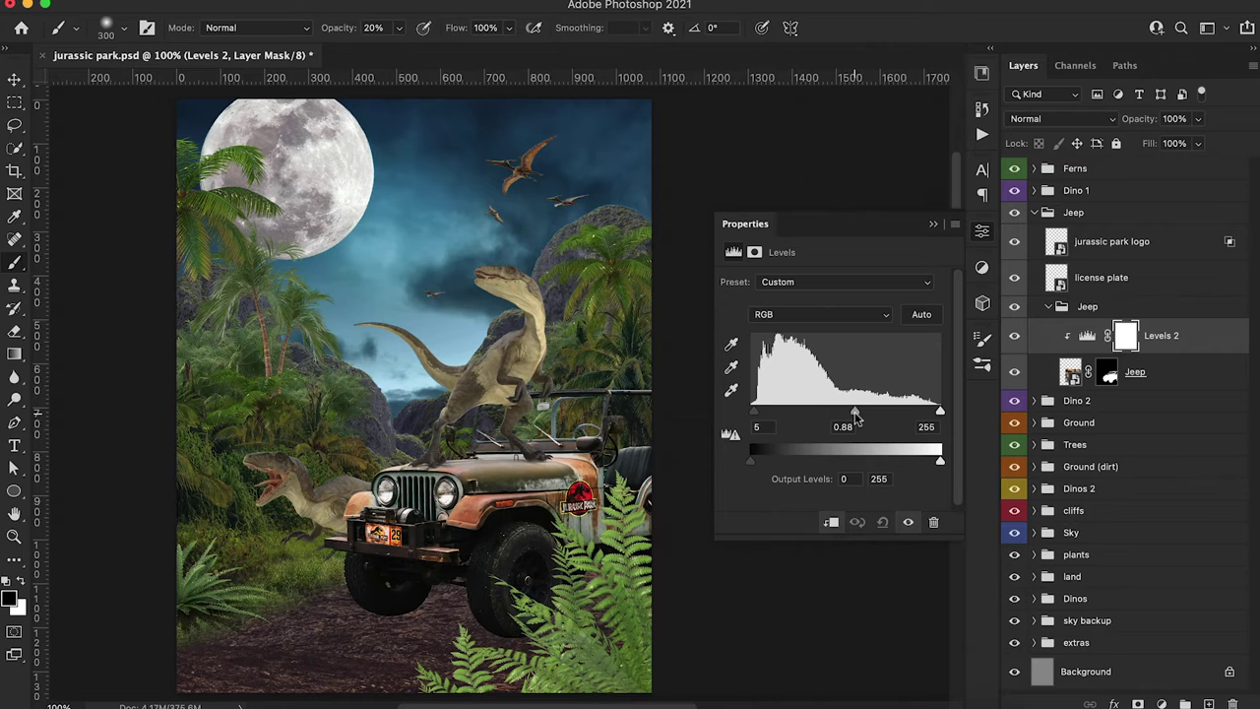
{"action": "left_click_drag", "start_coordinate": [940, 462], "coordinate": [877, 463]}
{"action": "left_click_drag", "start_coordinate": [891, 470], "coordinate": [907, 471]}
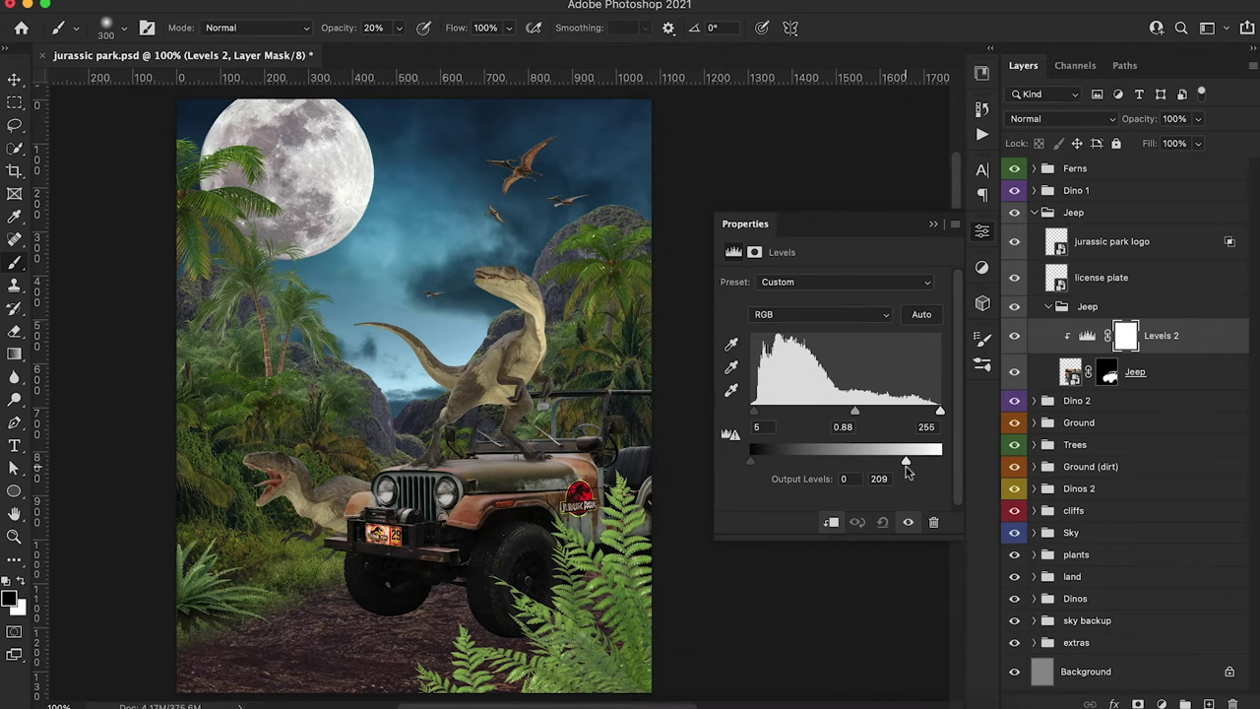
{"action": "left_click", "coordinate": [933, 223]}
Add an Exposure adjustment clipped to the Jeep and lower its exposure to darken the vehicle
{"action": "left_click", "coordinate": [1161, 704]}
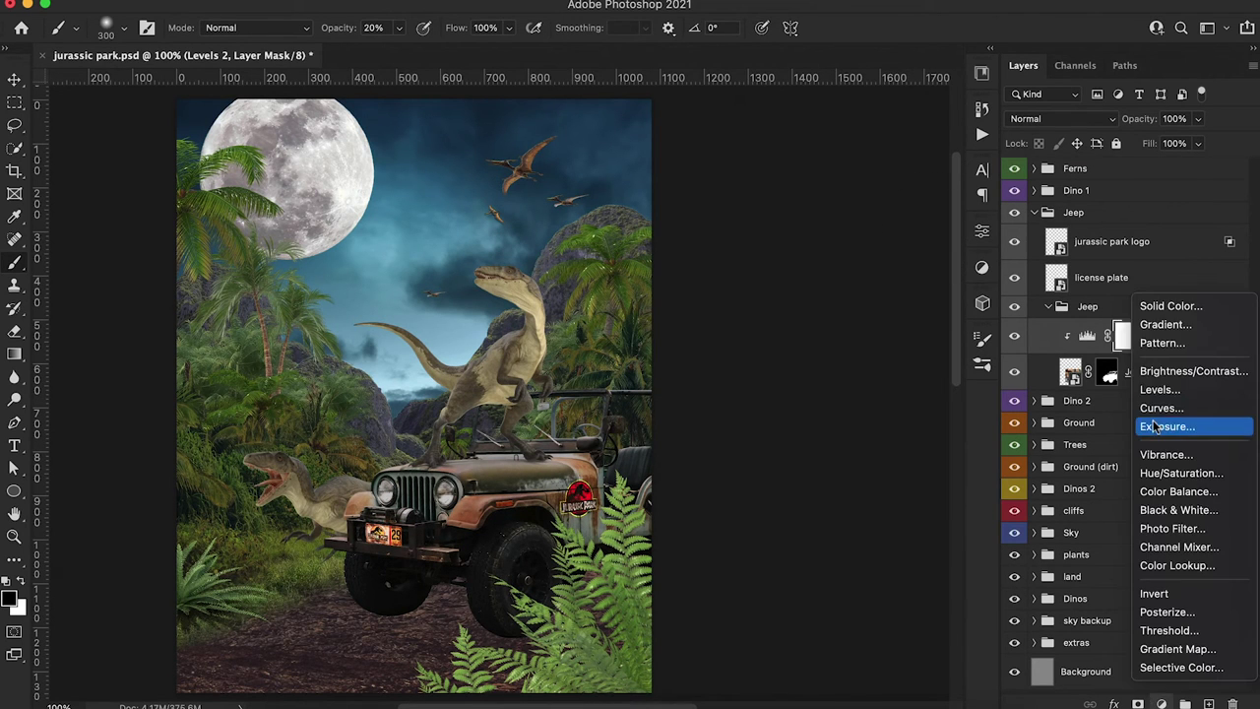
{"action": "left_click", "coordinate": [1083, 422]}
{"action": "left_click", "coordinate": [1063, 353], "text": "alt"}
{"action": "left_click_drag", "start_coordinate": [832, 325], "coordinate": [802, 332]}
{"action": "left_click", "coordinate": [935, 225]}
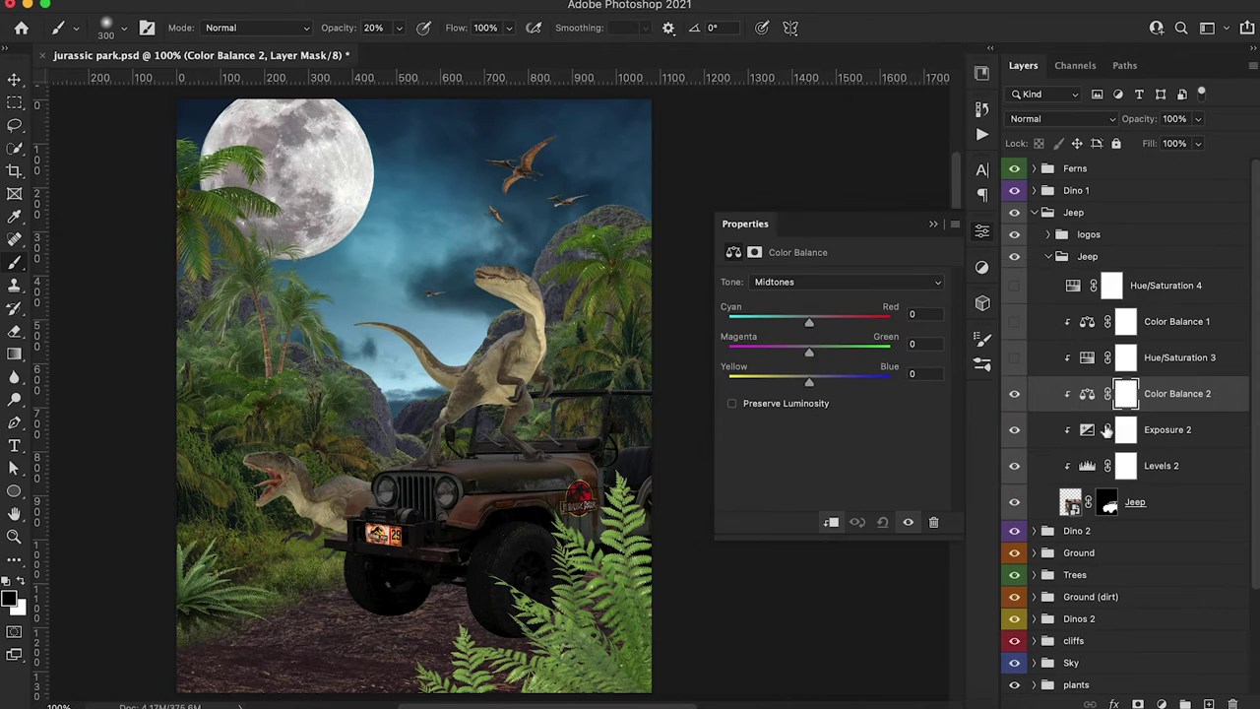
Shift the Jeep's Color Balance toward yellow and red in the midtones and shadows, and slightly toward yellow in the highlights
{"action": "left_click_drag", "start_coordinate": [809, 384], "coordinate": [777, 386]}
{"action": "left_click_drag", "start_coordinate": [809, 325], "coordinate": [827, 327]}
{"action": "left_click", "coordinate": [787, 281]}
{"action": "left_click", "coordinate": [777, 261]}
{"action": "left_click_drag", "start_coordinate": [805, 390], "coordinate": [825, 323]}
{"action": "left_click", "coordinate": [801, 281]}
{"action": "left_click", "coordinate": [777, 315]}
{"action": "left_click_drag", "start_coordinate": [809, 383], "coordinate": [805, 386]}
{"action": "left_click", "coordinate": [933, 224]}
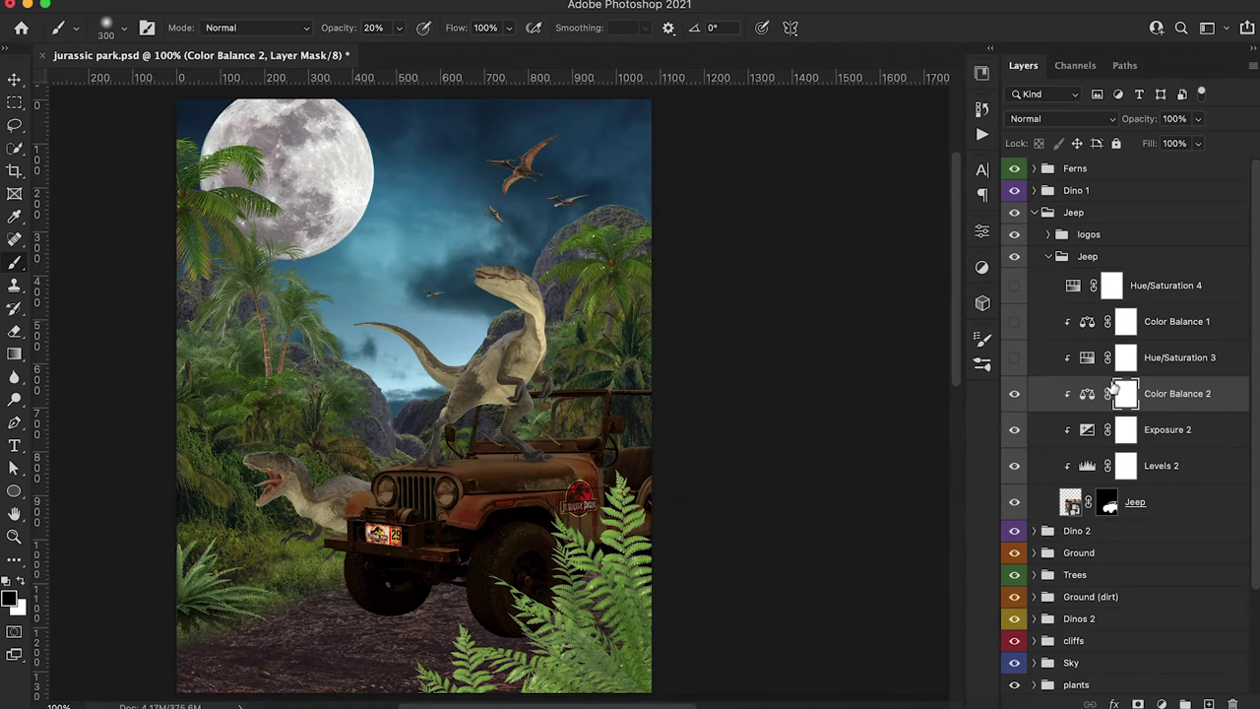
Mask the Color Balance off the Jeep's tires with a 150 px black brush at 100% opacity
{"action": "key", "text": "0"}
{"action": "key", "text": "bracketleft"}
{"action": "key", "text": "bracketleft"}
{"action": "key", "text": "bracketleft"}
{"action": "key", "text": "bracketleft"}
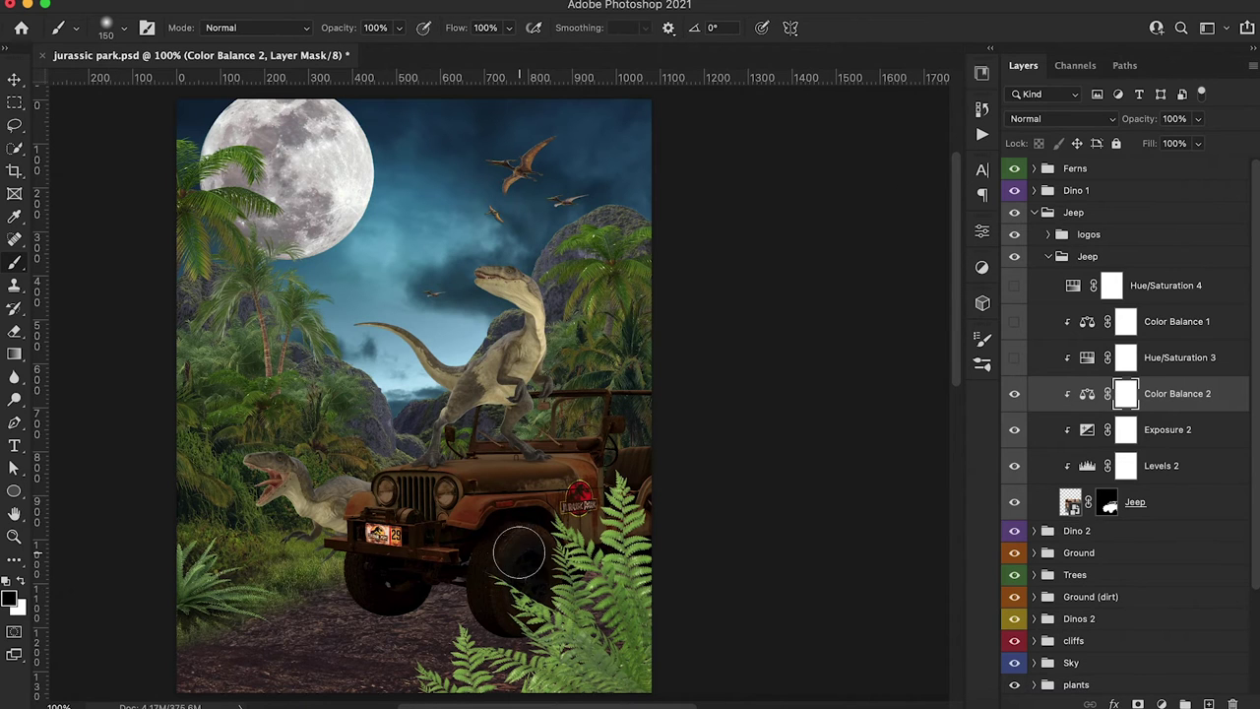
{"action": "mouse_move", "coordinate": [522, 576]}
{"action": "left_mouse_down"}
{"action": "mouse_move", "coordinate": [391, 582]}
{"action": "mouse_move", "coordinate": [417, 613]}
{"action": "left_mouse_up"}
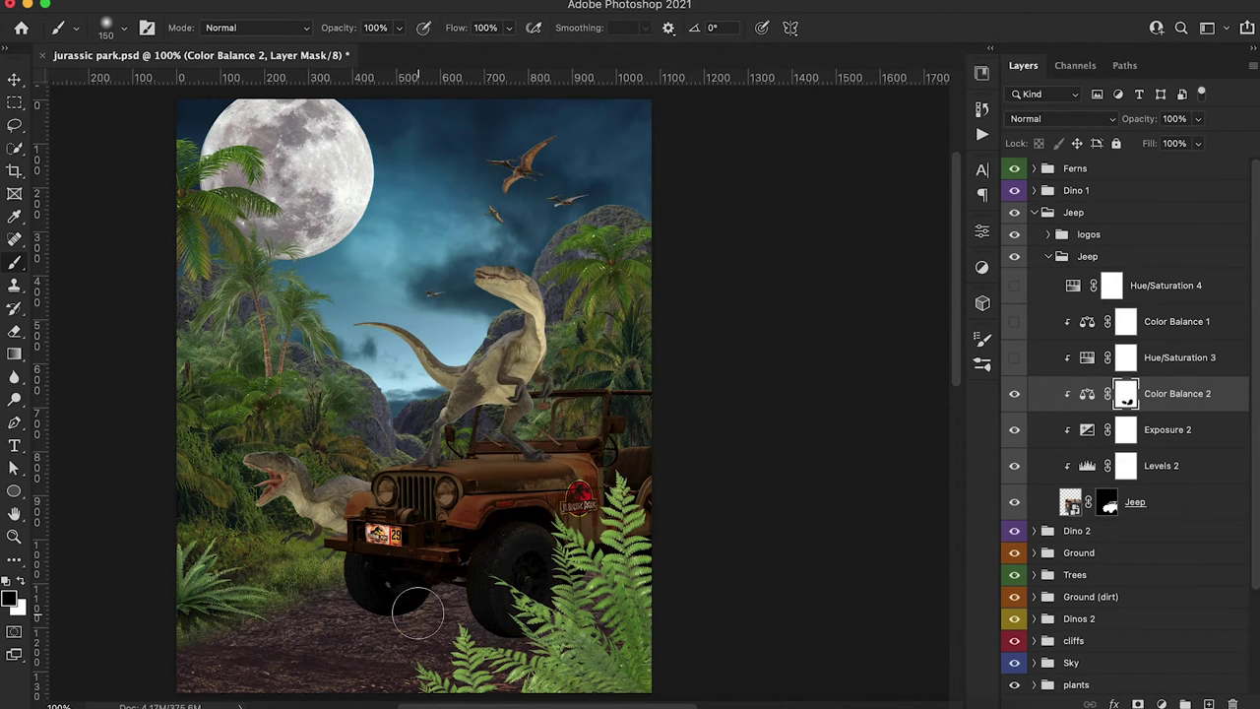
Mask the Color Balance off the Jeep's front bumper at 100% brush opacity and slightly reduce the adjustment layer's opacity
{"action": "key", "text": "super+equal"}
{"action": "key", "text": "super+equal"}
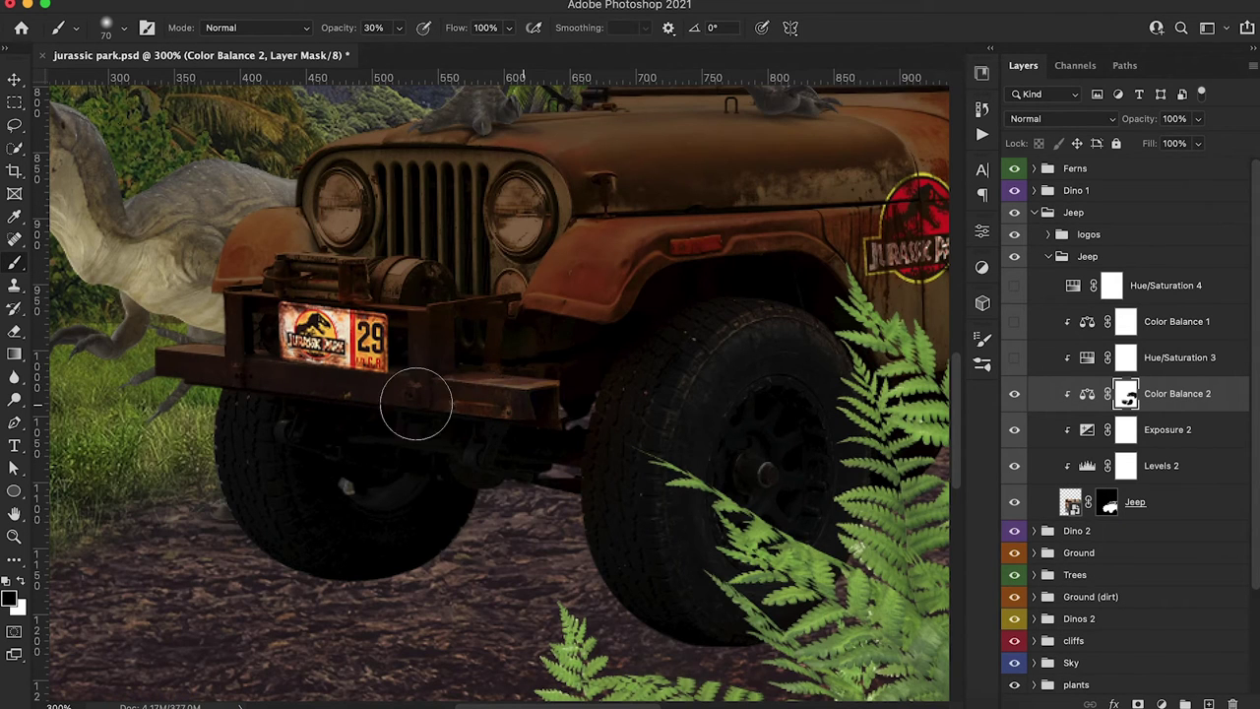
{"action": "key", "text": "0"}
{"action": "mouse_move", "coordinate": [442, 410]}
{"action": "left_mouse_down"}
{"action": "mouse_move", "coordinate": [518, 415]}
{"action": "mouse_move", "coordinate": [369, 386]}
{"action": "mouse_move", "coordinate": [407, 353]}
{"action": "mouse_move", "coordinate": [291, 376]}
{"action": "mouse_move", "coordinate": [164, 372]}
{"action": "left_mouse_up"}
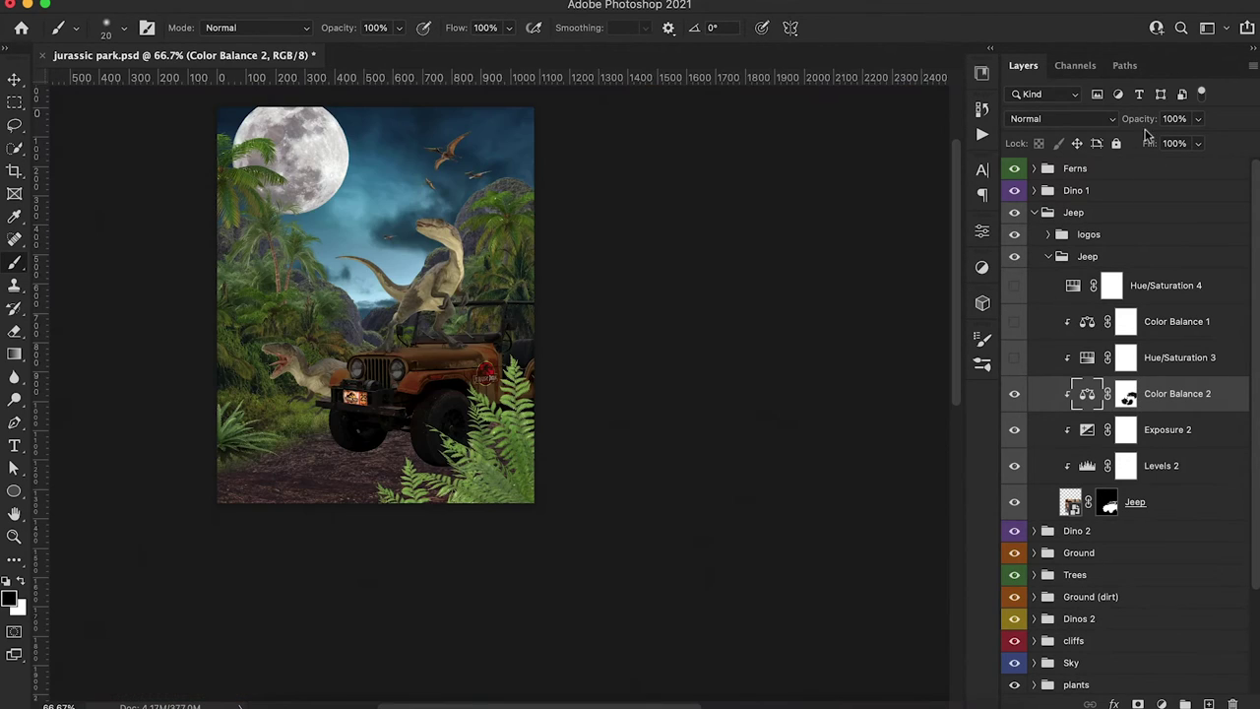
{"action": "mouse_move", "coordinate": [1148, 126]}
{"action": "left_mouse_down"}
{"action": "mouse_move", "coordinate": [1124, 133]}
{"action": "mouse_move", "coordinate": [1141, 130]}
{"action": "left_mouse_up"}
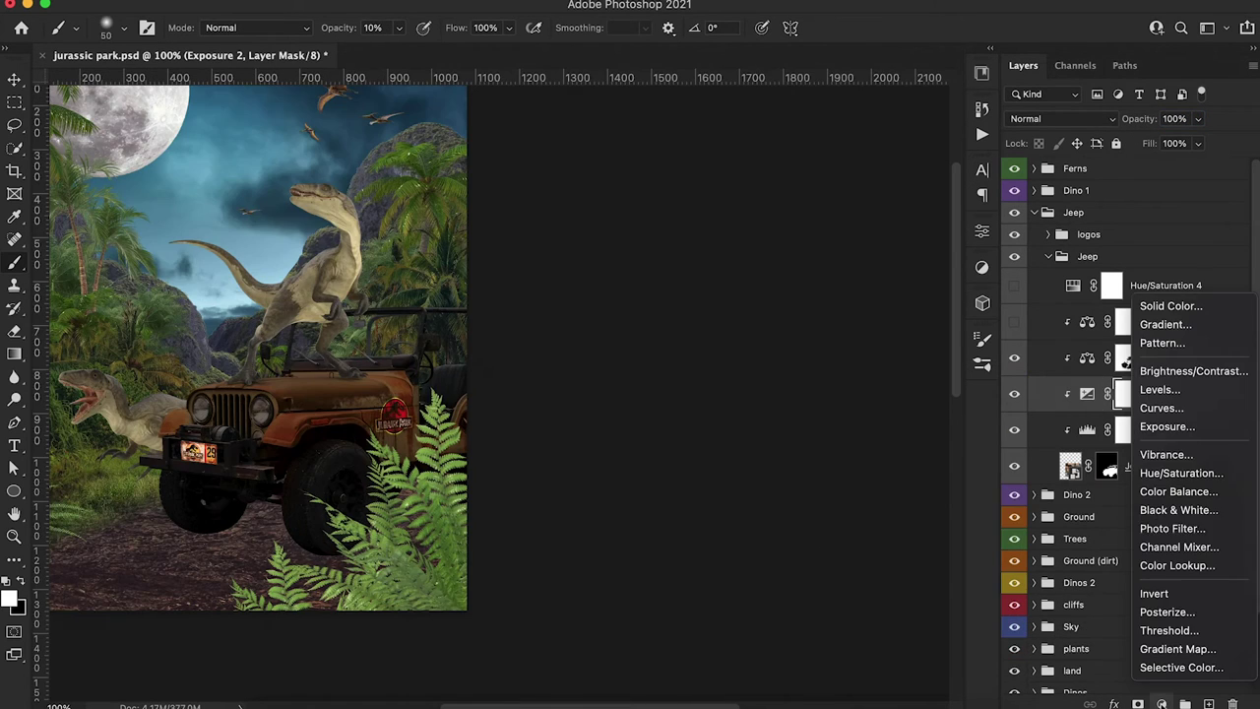
Add another Levels adjustment clipped to the Jeep and lower its output white level to darken the vehicle
{"action": "left_click", "coordinate": [1159, 389]}
{"action": "left_click_drag", "start_coordinate": [942, 461], "coordinate": [836, 462]}
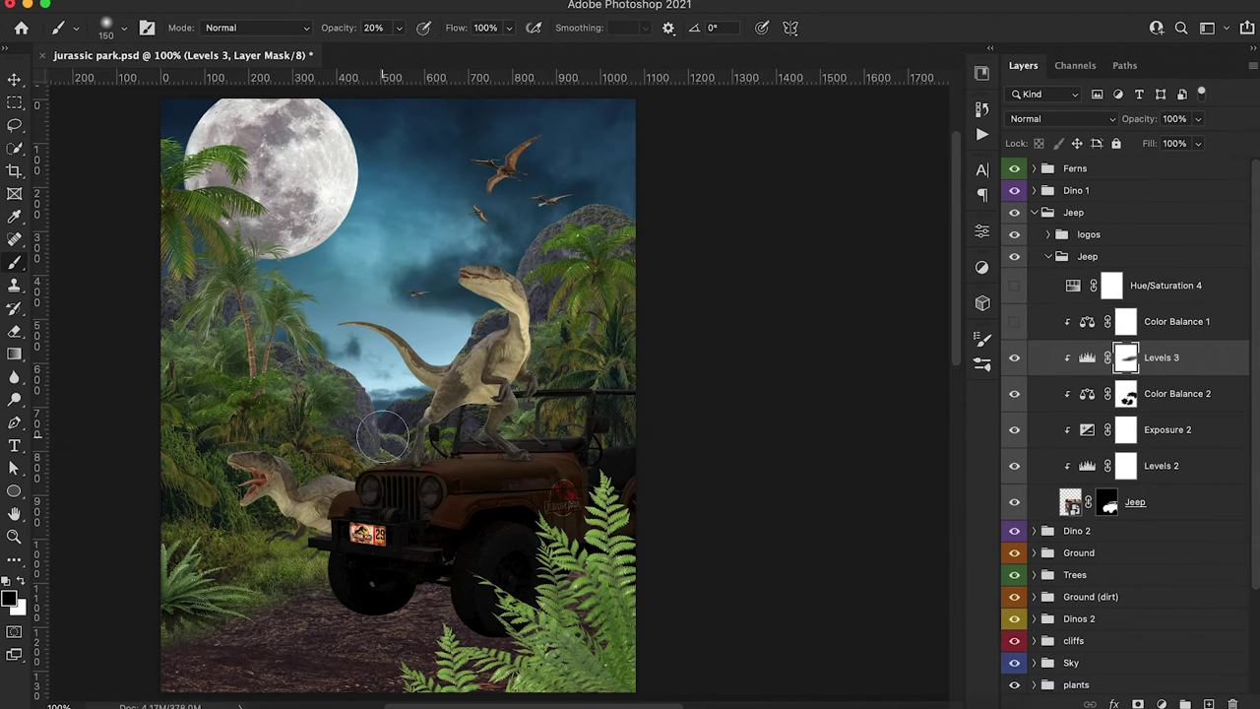
Brighten the Jeep's headlights by painting black on the upper Levels mask with a 35 px brush at 40% opacity
{"action": "key", "text": "bracketleft"}
{"action": "key", "text": "bracketleft"}
{"action": "key", "text": "bracketleft"}
{"action": "key", "text": "bracketleft"}
{"action": "key", "text": "bracketleft"}
{"action": "key", "text": "bracketleft"}
{"action": "key", "text": "bracketleft"}
{"action": "key", "text": "bracketleft"}
{"action": "key", "text": "bracketleft"}
{"action": "key", "text": "bracketleft"}
{"action": "left_click_drag", "start_coordinate": [429, 489], "coordinate": [431, 499]}
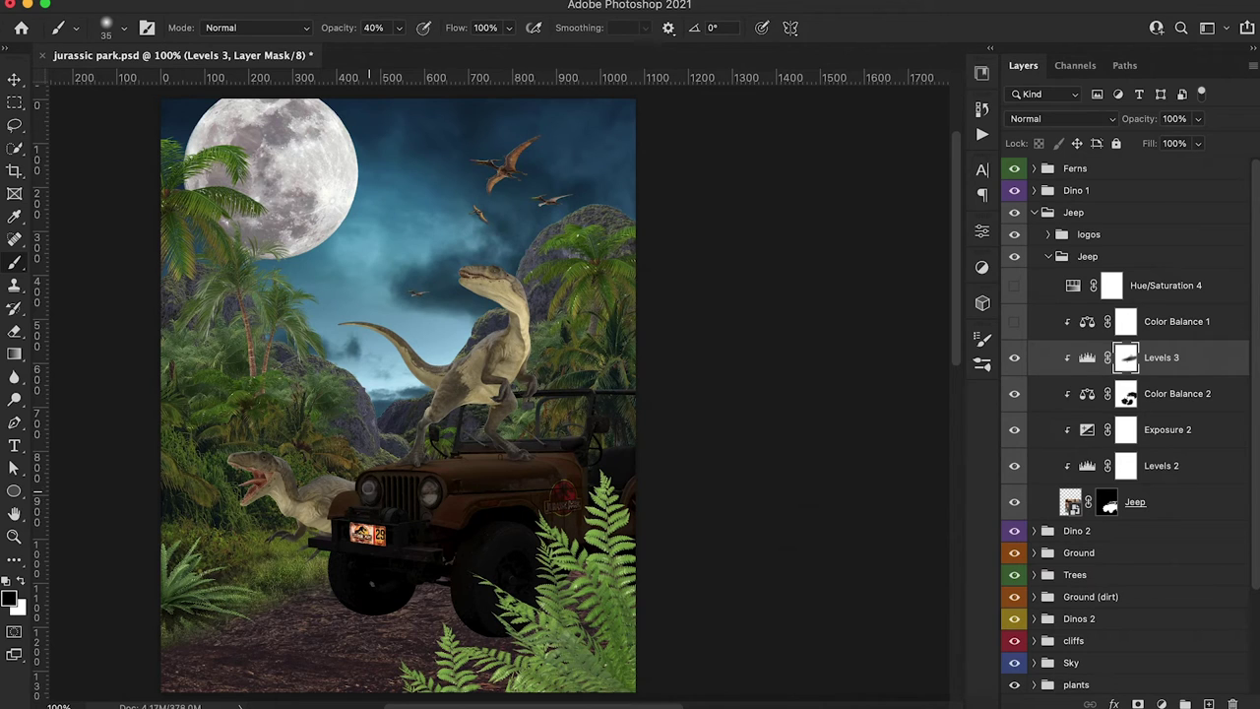
Mask the Jeep's Exposure adjustment off the headlights at 100% brush opacity and off the tires with a 175 px brush at 50%
{"action": "key", "text": "0"}
{"action": "left_click", "coordinate": [1125, 430]}
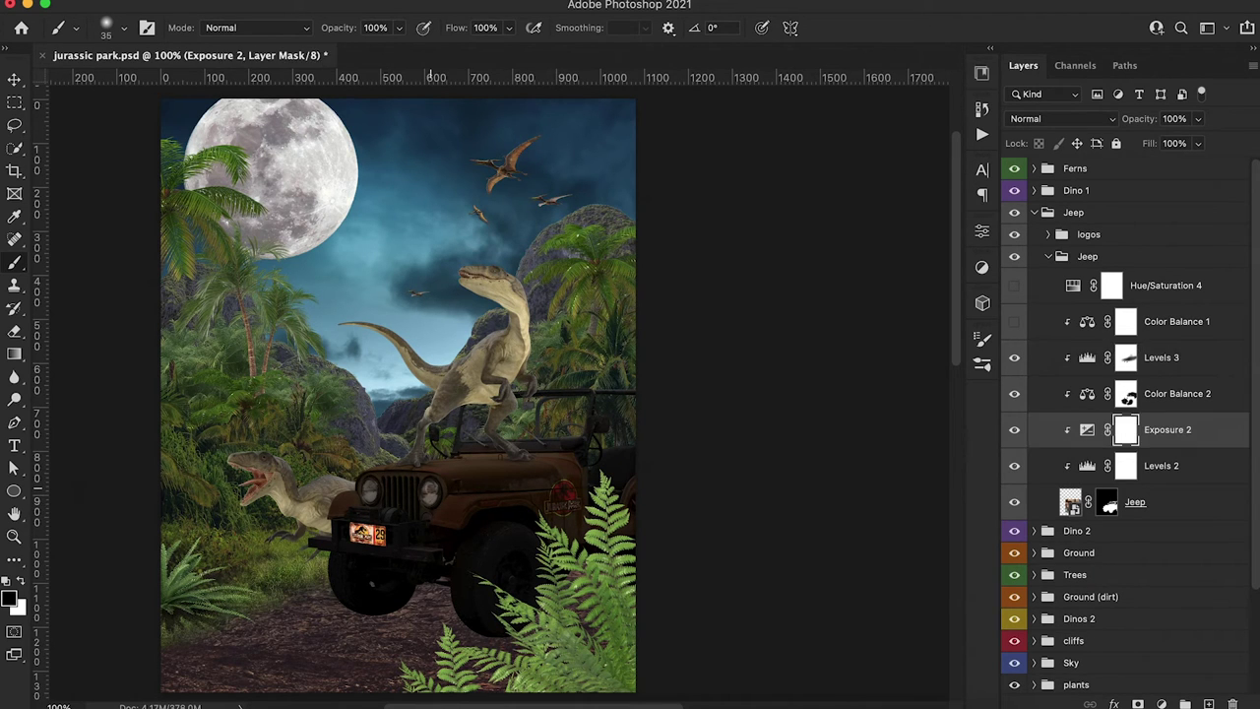
{"action": "key", "text": "bracketleft"}
{"action": "key", "text": "bracketleft"}
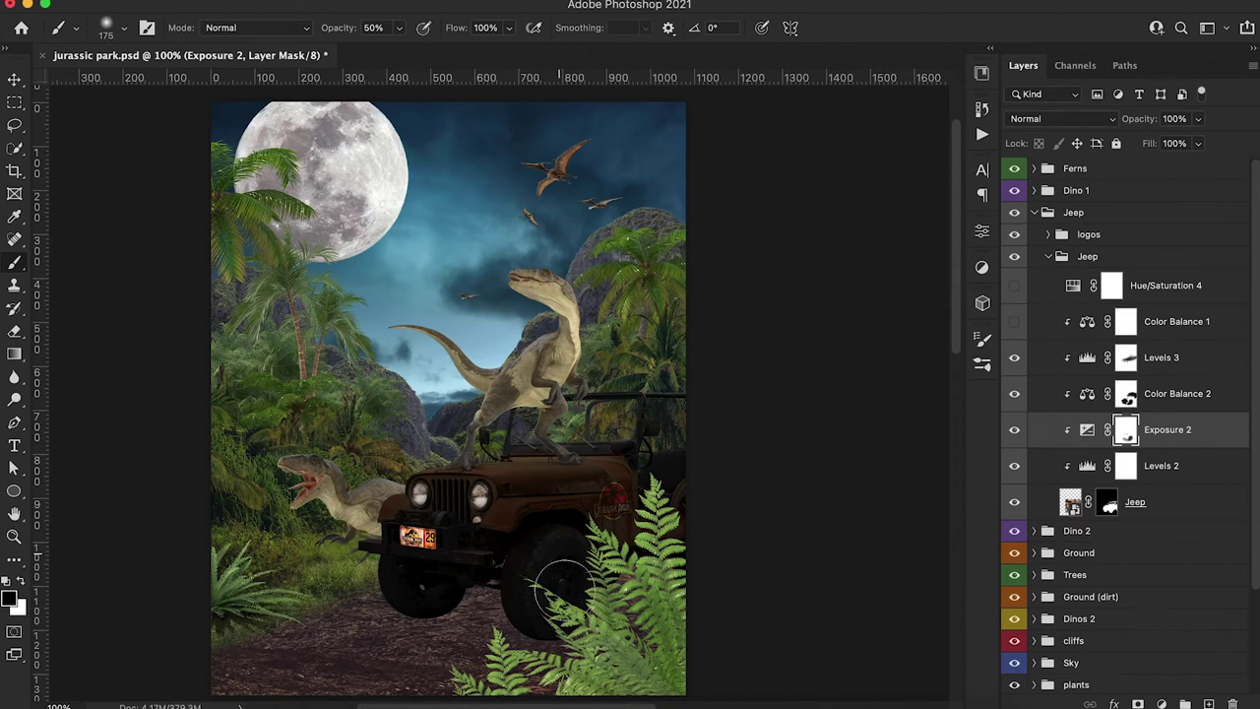
Lighten the Jeep's tires on the upper Levels mask at 30% brush opacity, reducing the brush to 60 px for the rear details
{"action": "key", "text": "alt+bracketright"}
{"action": "key", "text": "alt+bracketright"}
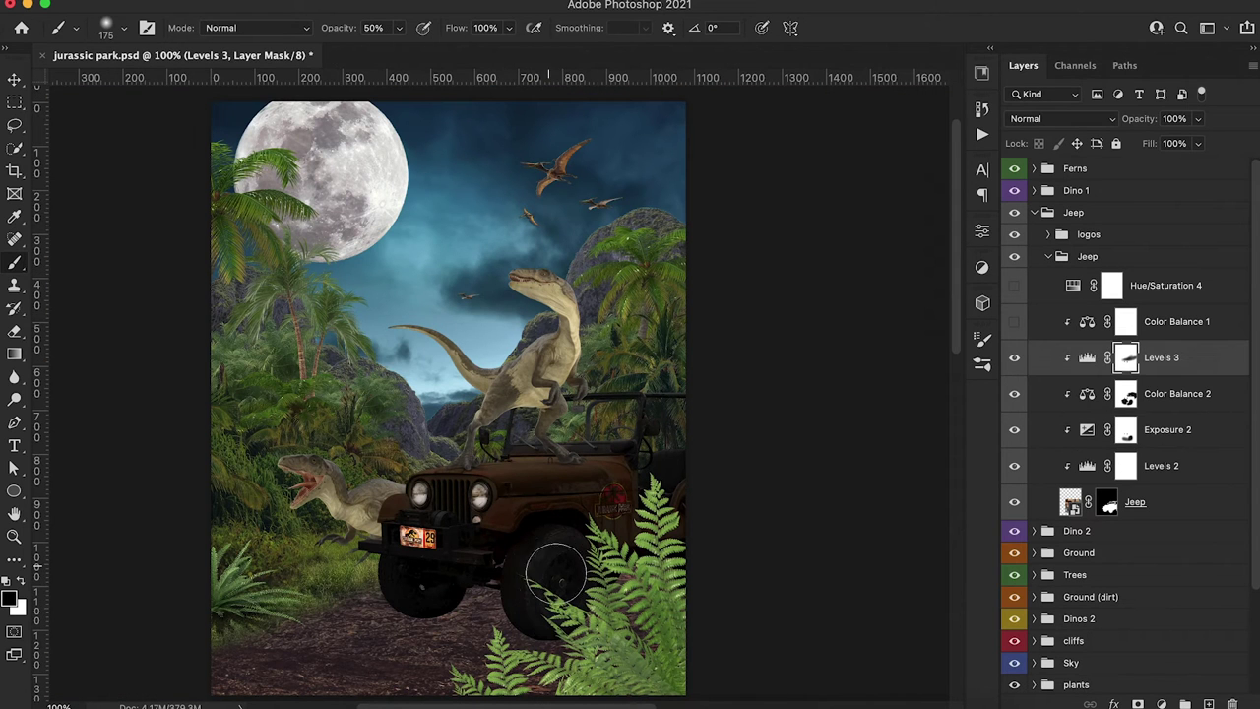
{"action": "key", "text": "3"}
{"action": "mouse_move", "coordinate": [387, 628]}
{"action": "left_mouse_down"}
{"action": "mouse_move", "coordinate": [448, 630]}
{"action": "mouse_move", "coordinate": [483, 586]}
{"action": "mouse_move", "coordinate": [361, 561]}
{"action": "mouse_move", "coordinate": [526, 623]}
{"action": "left_mouse_up"}
{"action": "key", "text": "bracketleft"}
{"action": "key", "text": "bracketleft"}
{"action": "key", "text": "bracketleft"}
{"action": "key", "text": "bracketleft"}
{"action": "key", "text": "bracketleft"}
{"action": "key", "text": "bracketleft"}
{"action": "key", "text": "bracketleft"}
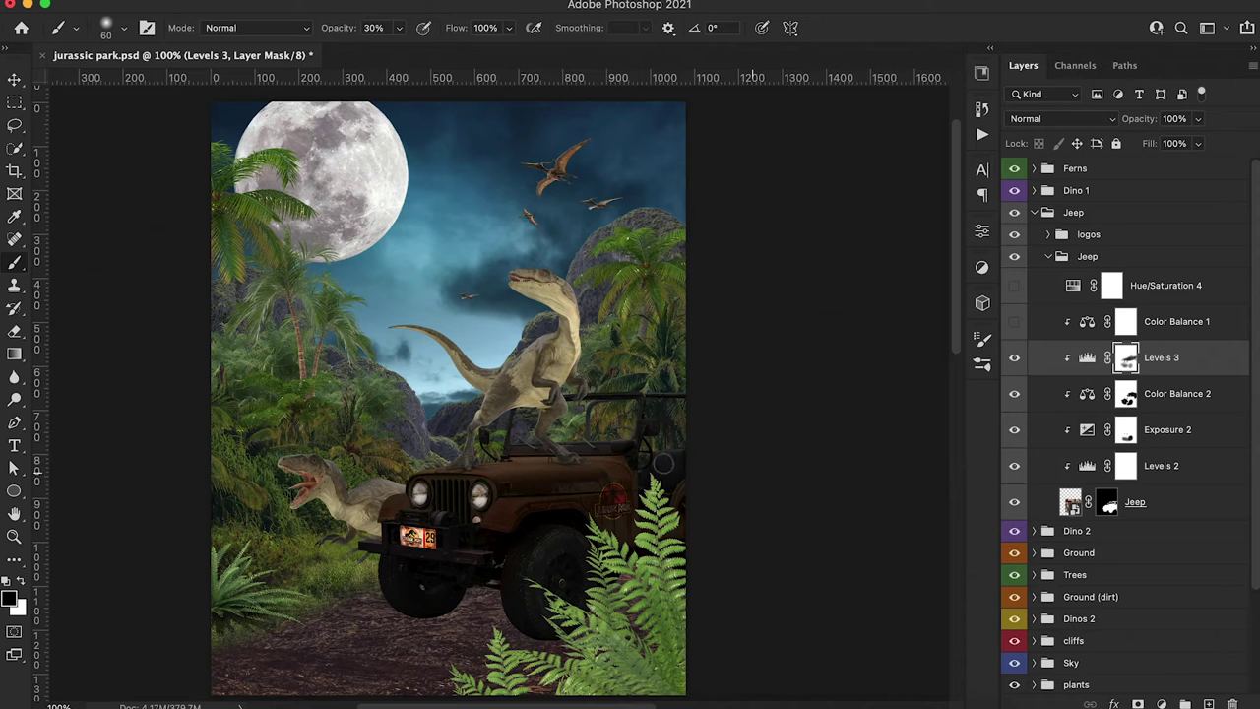
Replace the hidden Color Balance with a new one clipped to the Jeep and shift its midtones slightly toward cyan and blue
{"action": "scroll", "coordinate": [661, 460], "scroll_direction": "up", "scroll_amount": 1}
{"action": "key", "text": "super+minus"}
{"action": "left_click", "coordinate": [1161, 704]}
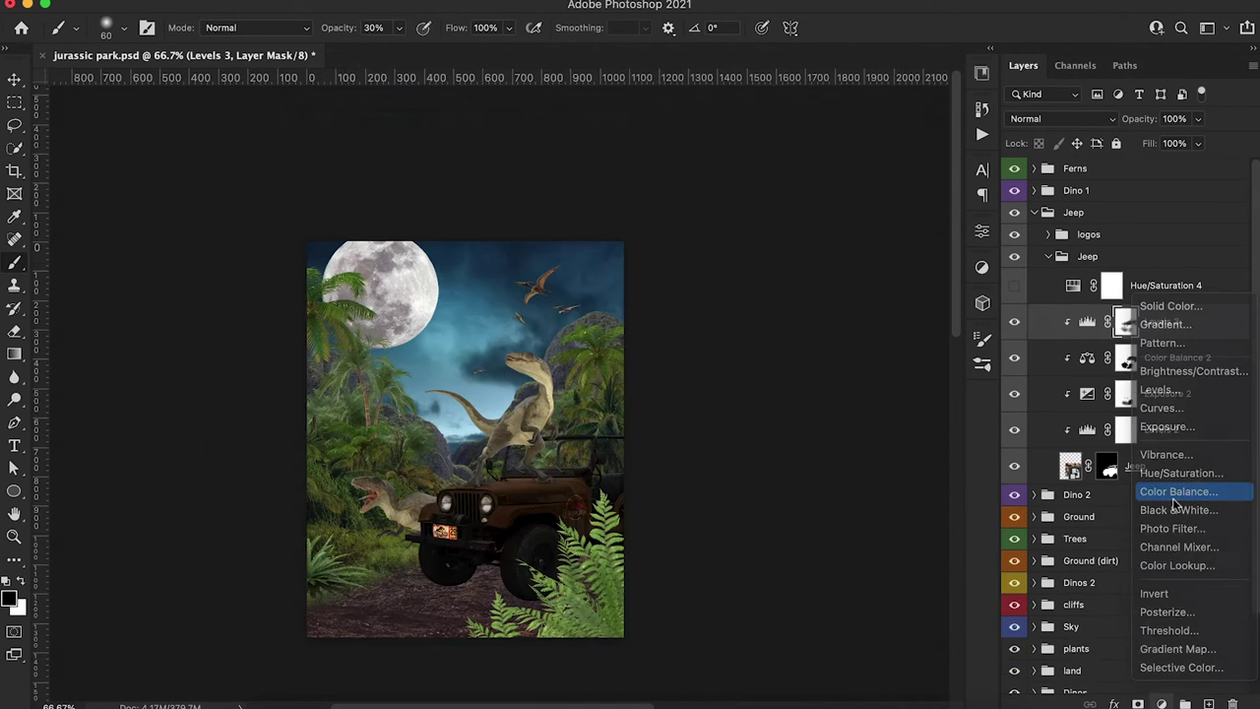
{"action": "left_click", "coordinate": [1149, 487]}
{"action": "left_click", "coordinate": [1075, 332], "text": "alt"}
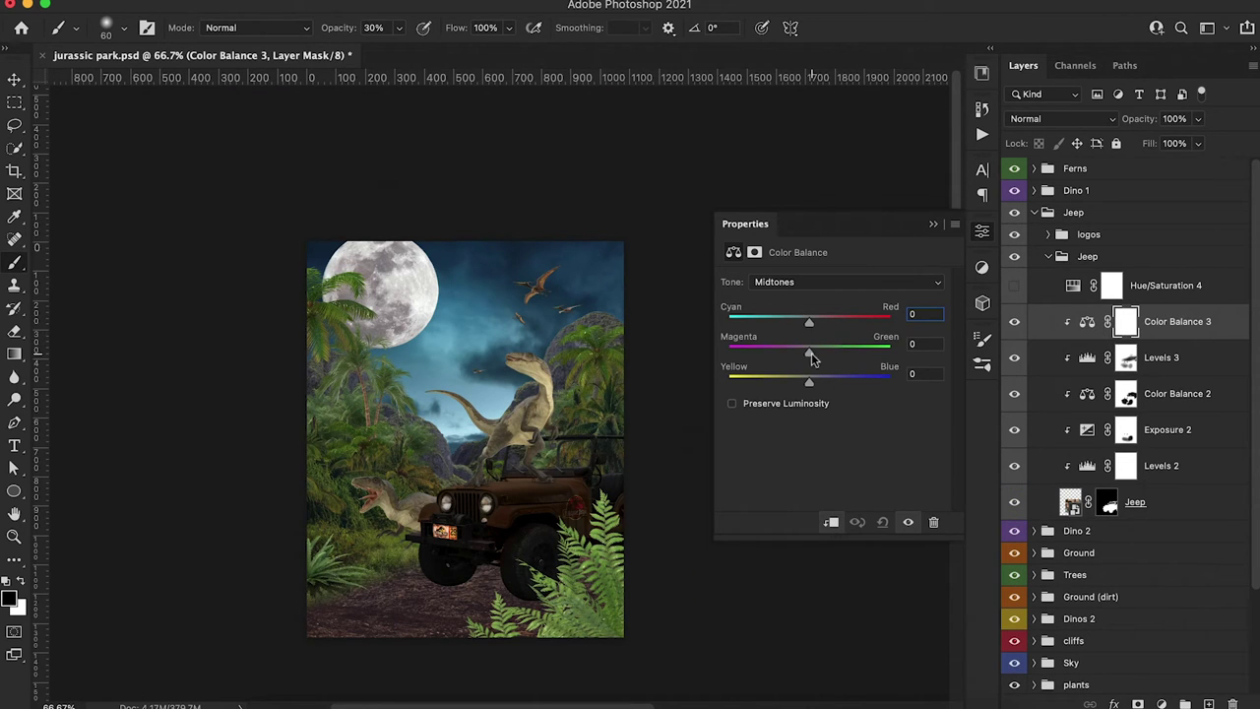
{"action": "left_click_drag", "start_coordinate": [810, 326], "coordinate": [797, 329]}
{"action": "left_click_drag", "start_coordinate": [808, 382], "coordinate": [817, 382]}
{"action": "left_click_drag", "start_coordinate": [809, 356], "coordinate": [828, 383]}
Shift the Jeep's new Color Balance slightly toward cyan in the shadows and to -10 Cyan–Red in the highlights
{"action": "key", "text": "alt+1"}
{"action": "left_click_drag", "start_coordinate": [809, 323], "coordinate": [806, 323]}
{"action": "left_click_drag", "start_coordinate": [809, 382], "coordinate": [802, 330]}
{"action": "left_click", "coordinate": [822, 282]}
{"action": "left_click", "coordinate": [802, 311]}
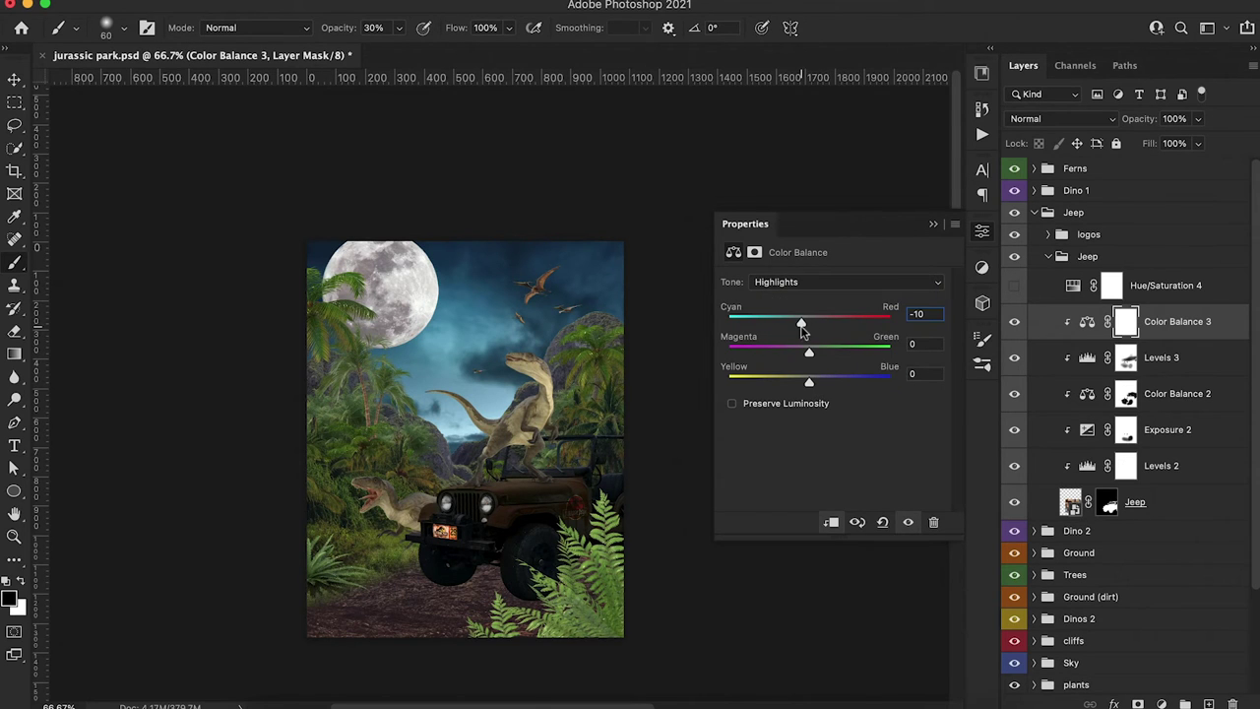
{"action": "left_click", "coordinate": [933, 224]}
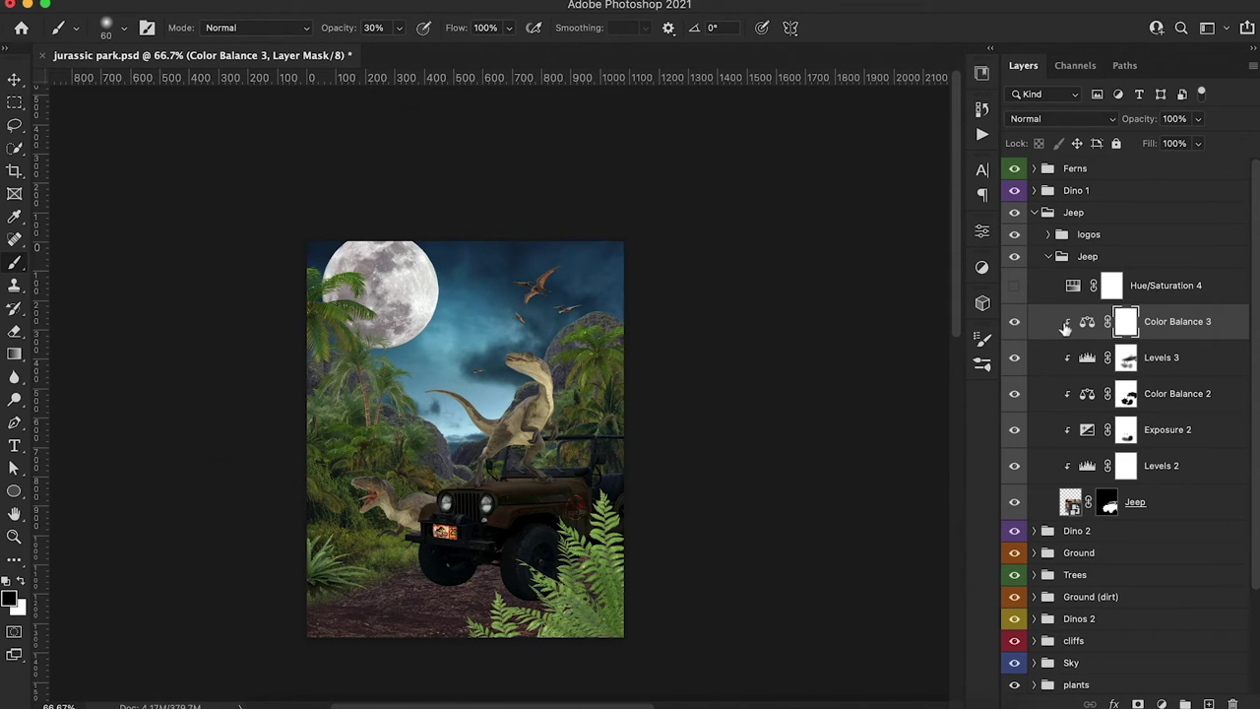
Delete the hidden Hue/Saturation layer and darken the logos group with a clipped Exposure adjustment
{"action": "left_click", "coordinate": [1090, 288]}
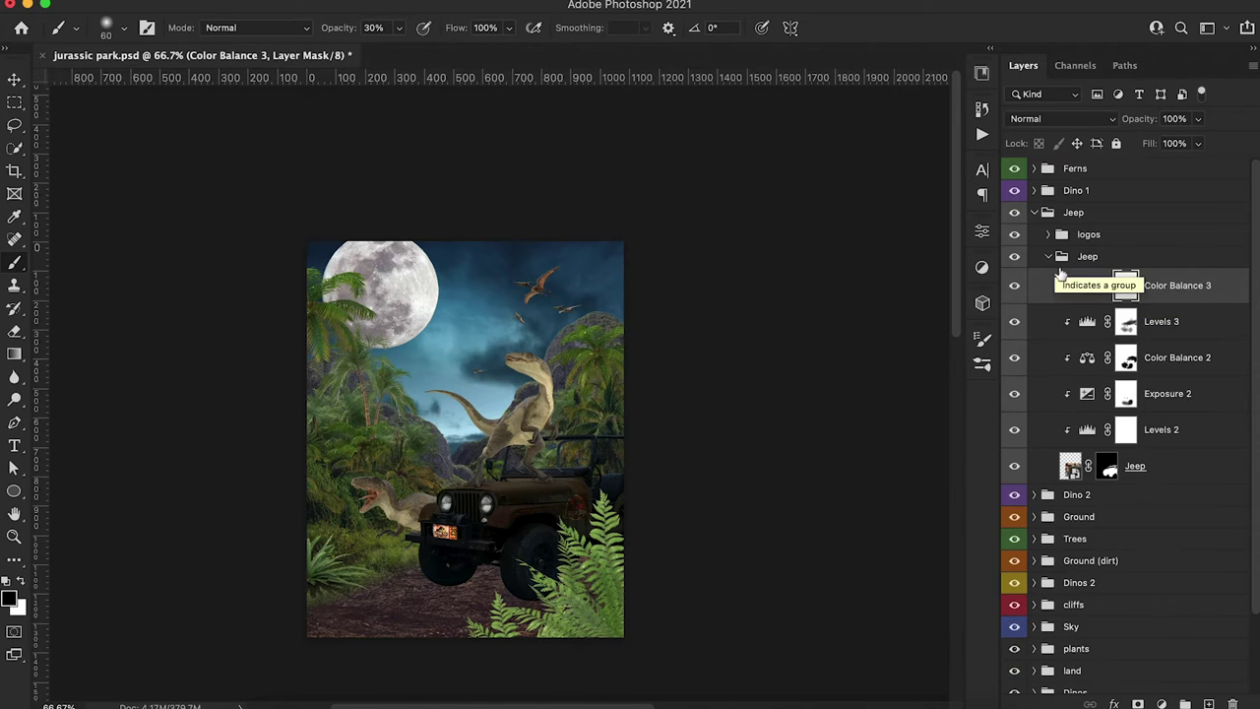
{"action": "left_click", "coordinate": [1048, 256]}
{"action": "left_click", "coordinate": [1088, 236]}
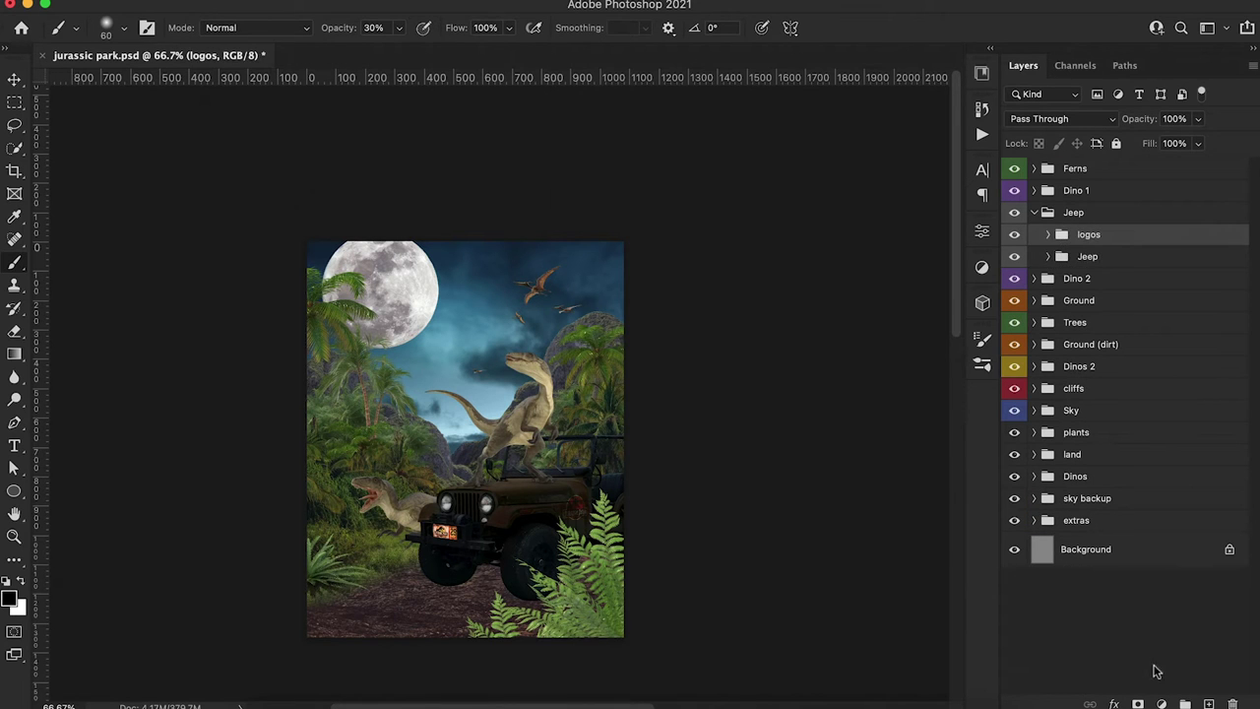
{"action": "left_click", "coordinate": [1161, 704]}
{"action": "left_click", "coordinate": [1112, 352]}
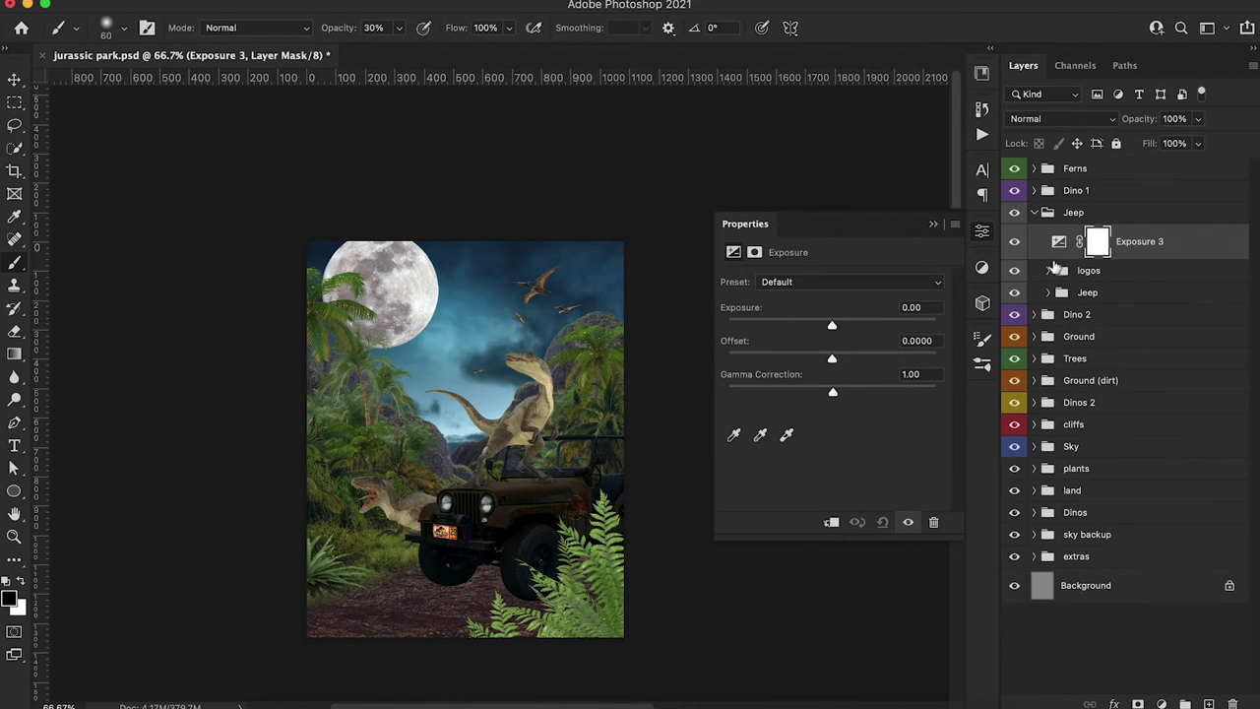
{"action": "left_click_drag", "start_coordinate": [839, 335], "coordinate": [776, 357]}
{"action": "left_click", "coordinate": [933, 224]}
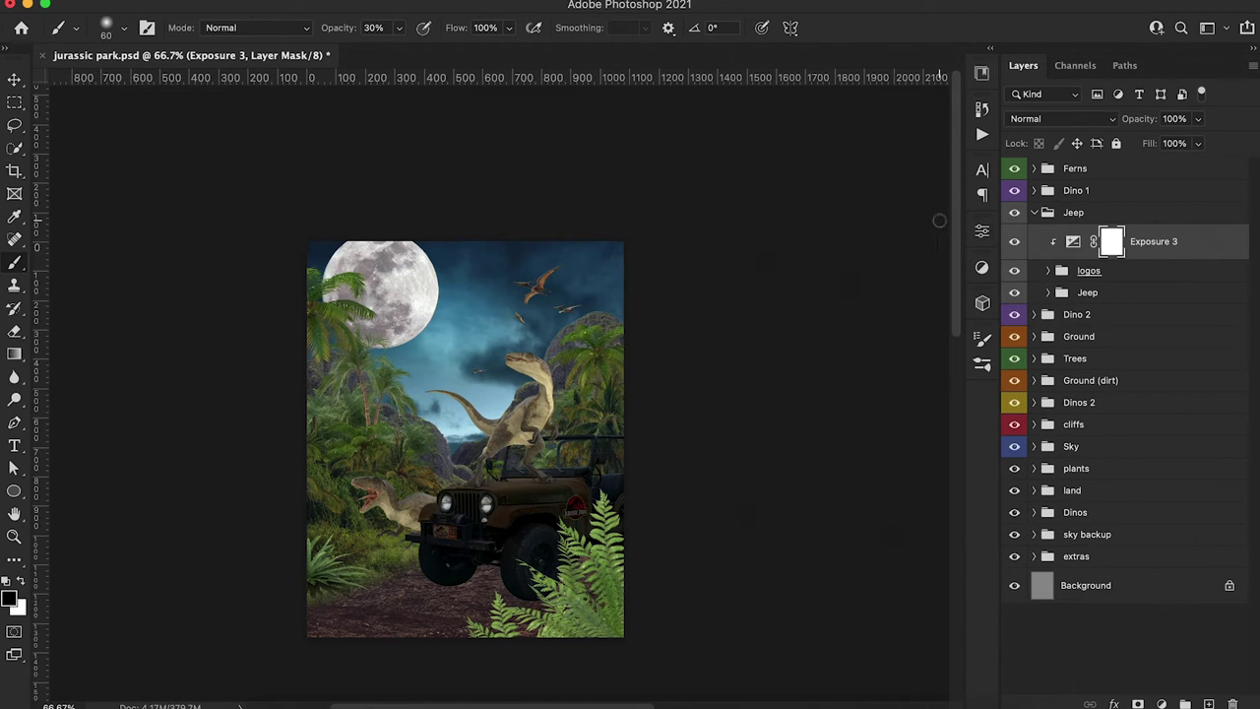
Desaturate the Jeep logos with a Hue/Saturation adjustment clipped to the logos group
{"action": "left_click", "coordinate": [1161, 703]}
{"action": "left_click", "coordinate": [1153, 442]}
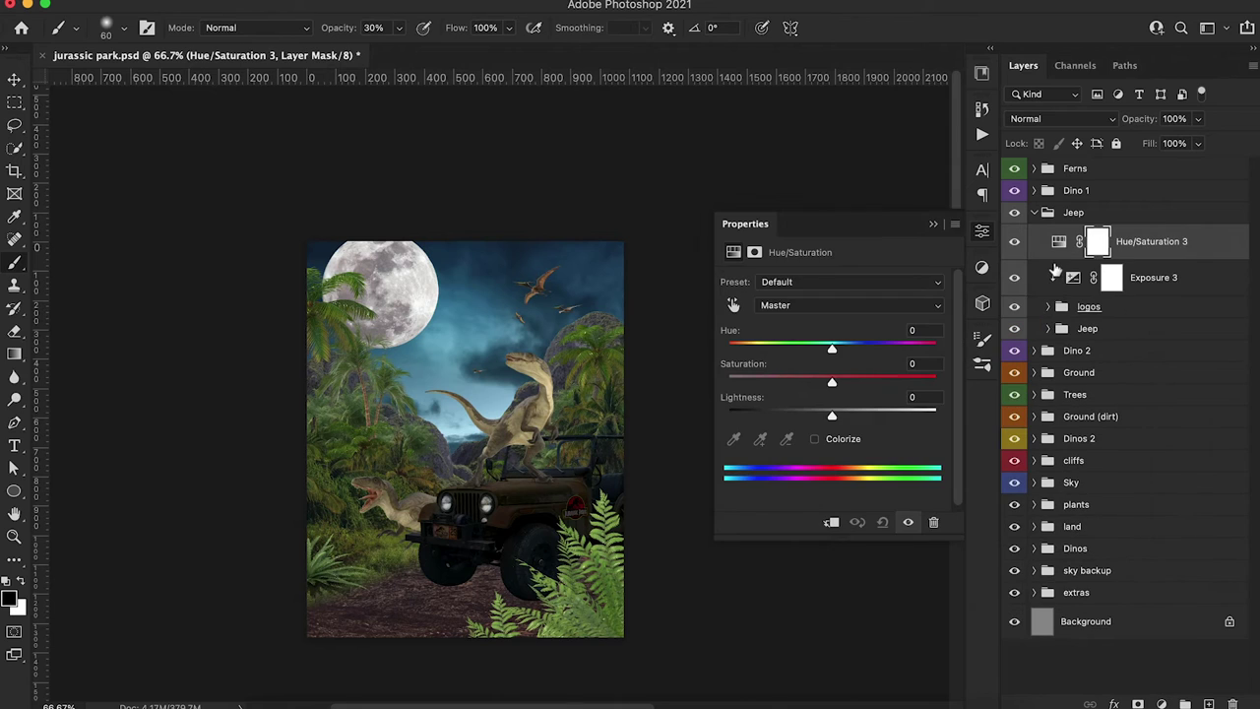
{"action": "left_click", "coordinate": [1054, 268], "text": "alt"}
{"action": "left_click_drag", "start_coordinate": [832, 385], "coordinate": [768, 383]}
{"action": "left_click", "coordinate": [933, 223]}
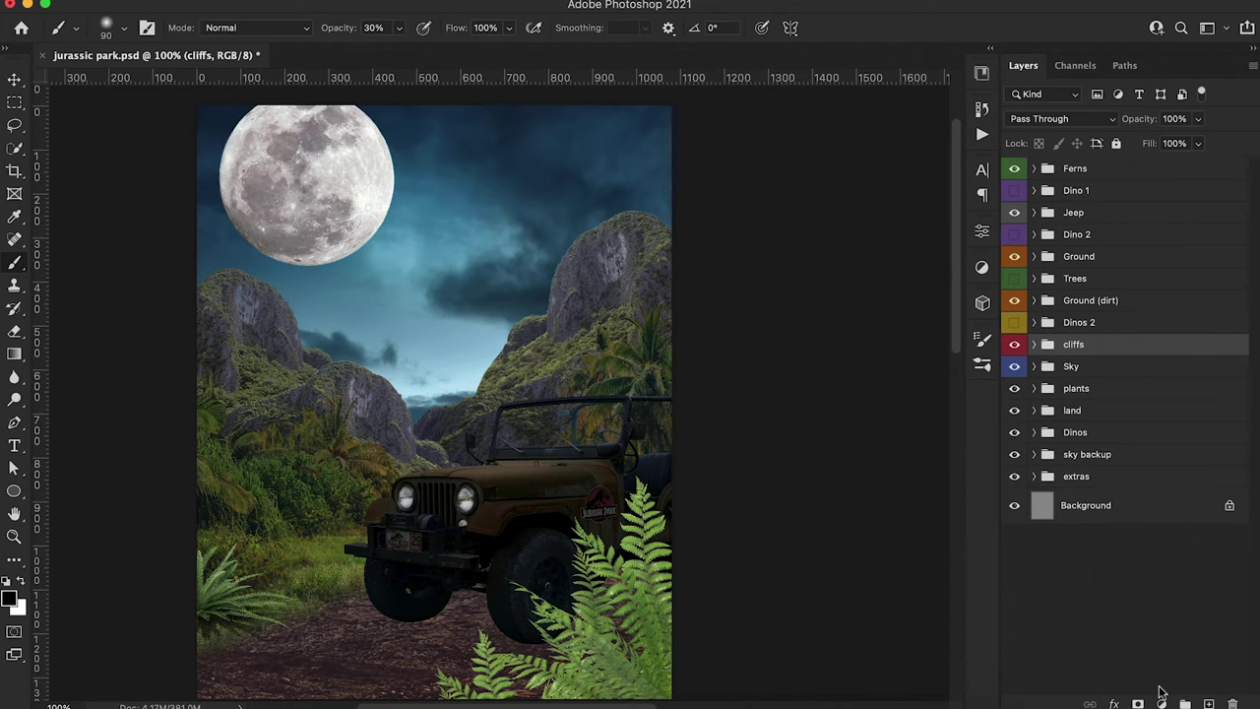
Add an Exposure adjustment clipped to the cliffs group and lower its exposure to about -3.08
{"action": "left_click", "coordinate": [1161, 694]}
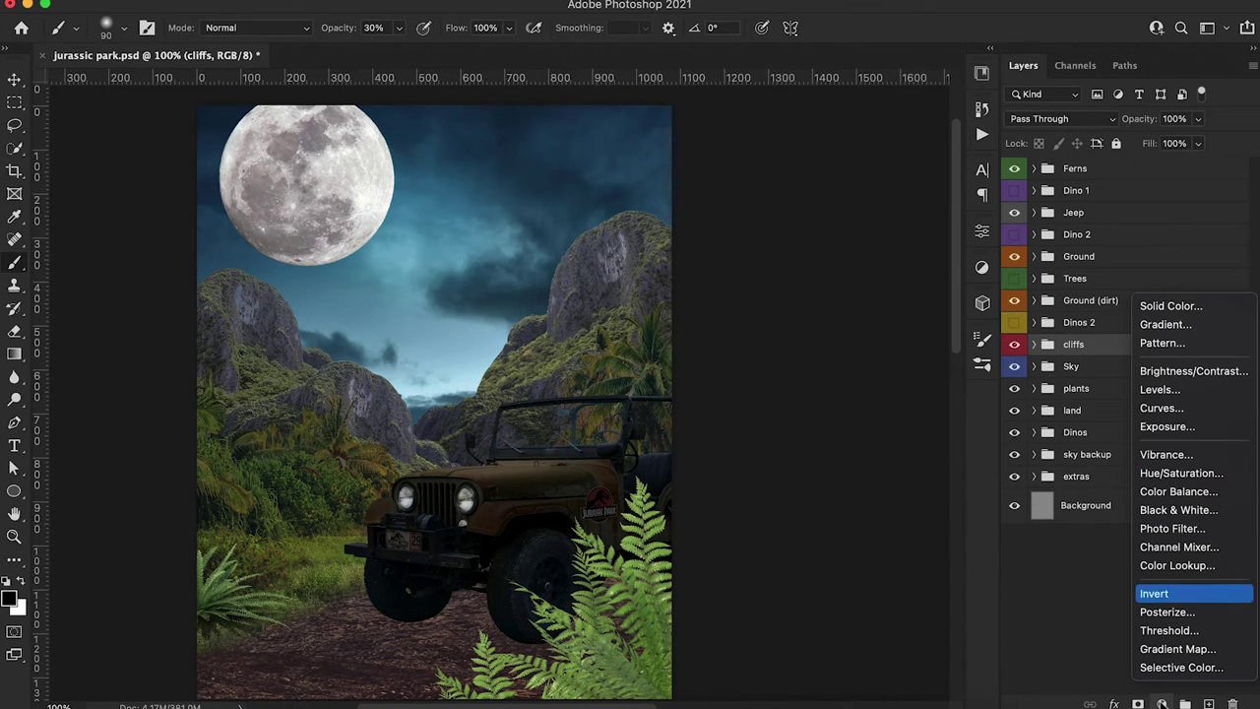
{"action": "left_click", "coordinate": [1167, 427]}
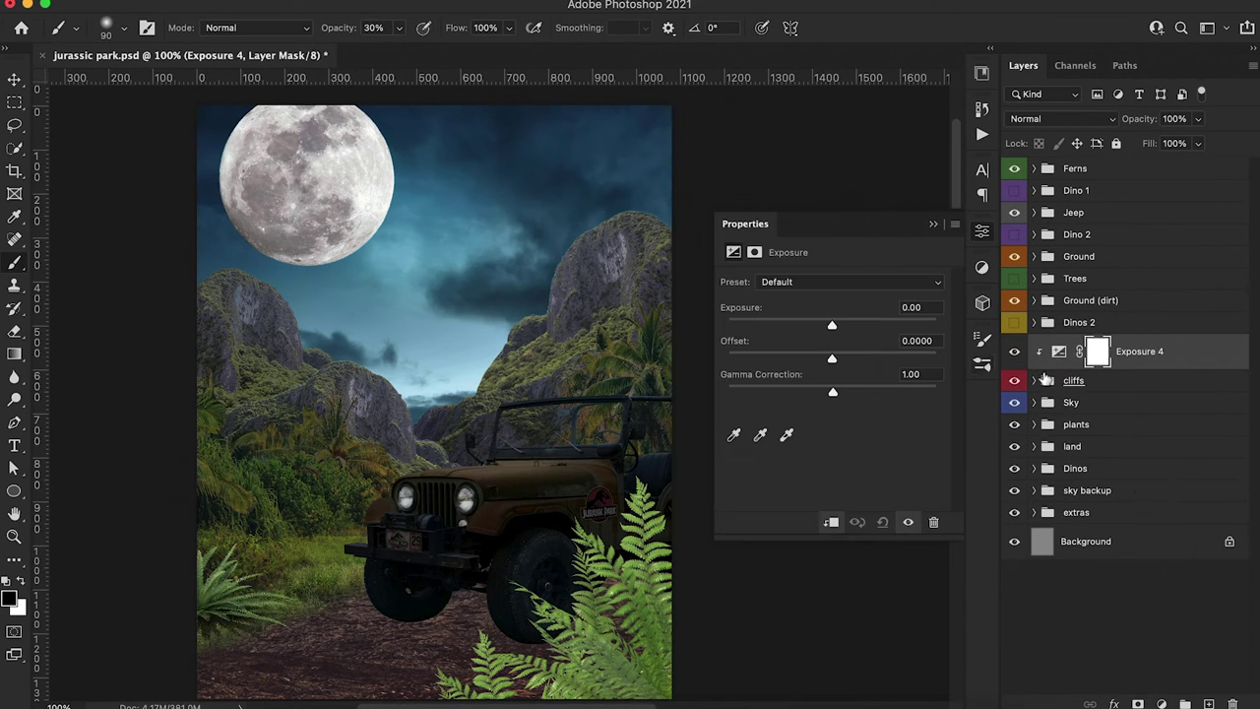
{"action": "left_click_drag", "start_coordinate": [831, 328], "coordinate": [784, 340]}
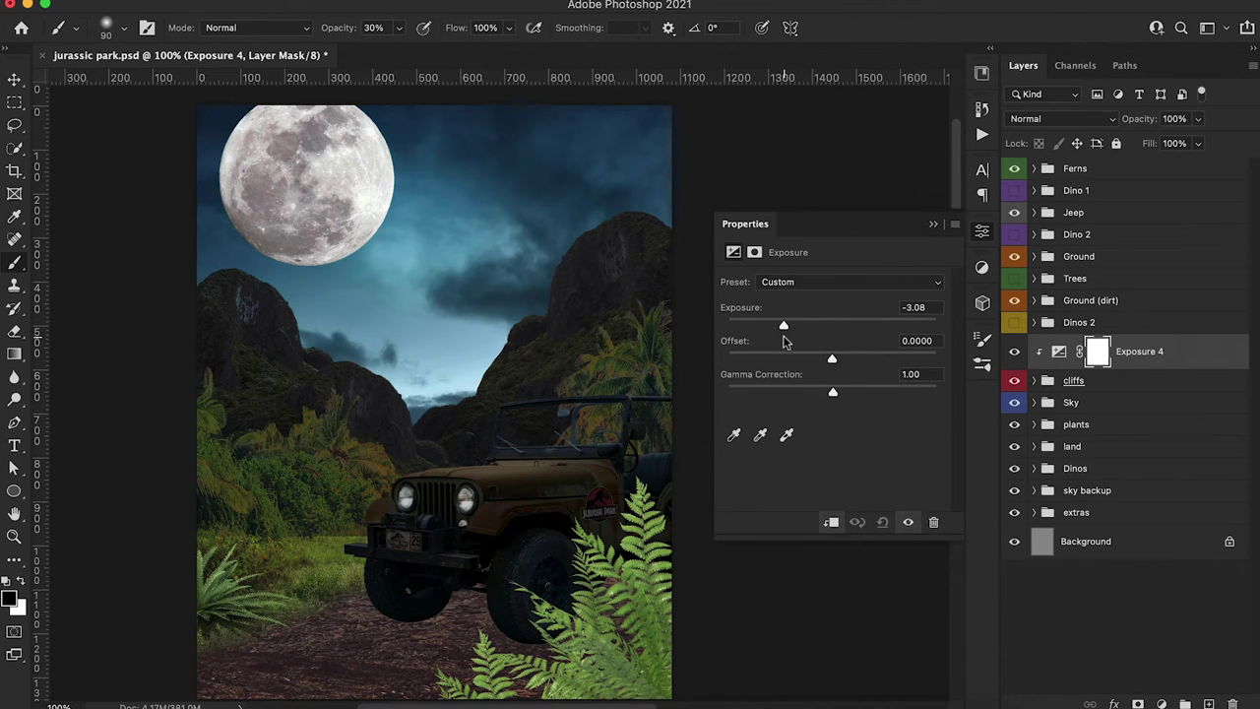
Lighten the moonlit upper slopes of both cliffs on the Exposure mask with a 175 px black brush at 10% opacity
{"action": "key", "text": "1"}
{"action": "key", "text": "bracketright"}
{"action": "key", "text": "bracketright"}
{"action": "key", "text": "bracketright"}
{"action": "key", "text": "bracketright"}
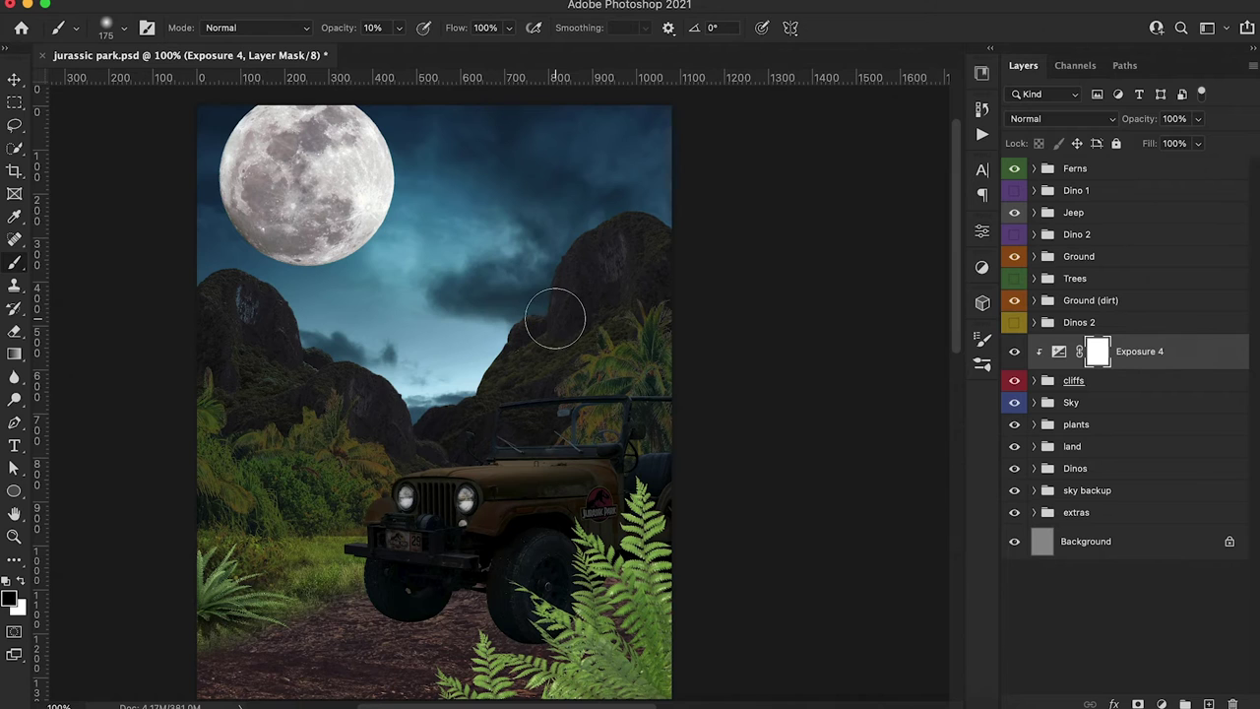
{"action": "mouse_move", "coordinate": [600, 286]}
{"action": "left_mouse_down"}
{"action": "mouse_move", "coordinate": [528, 343]}
{"action": "mouse_move", "coordinate": [619, 279]}
{"action": "mouse_move", "coordinate": [626, 223]}
{"action": "mouse_move", "coordinate": [641, 221]}
{"action": "mouse_move", "coordinate": [521, 266]}
{"action": "mouse_move", "coordinate": [668, 208]}
{"action": "mouse_move", "coordinate": [514, 337]}
{"action": "left_mouse_up"}
{"action": "mouse_move", "coordinate": [329, 346]}
{"action": "left_mouse_down"}
{"action": "mouse_move", "coordinate": [272, 302]}
{"action": "mouse_move", "coordinate": [309, 337]}
{"action": "left_mouse_up"}
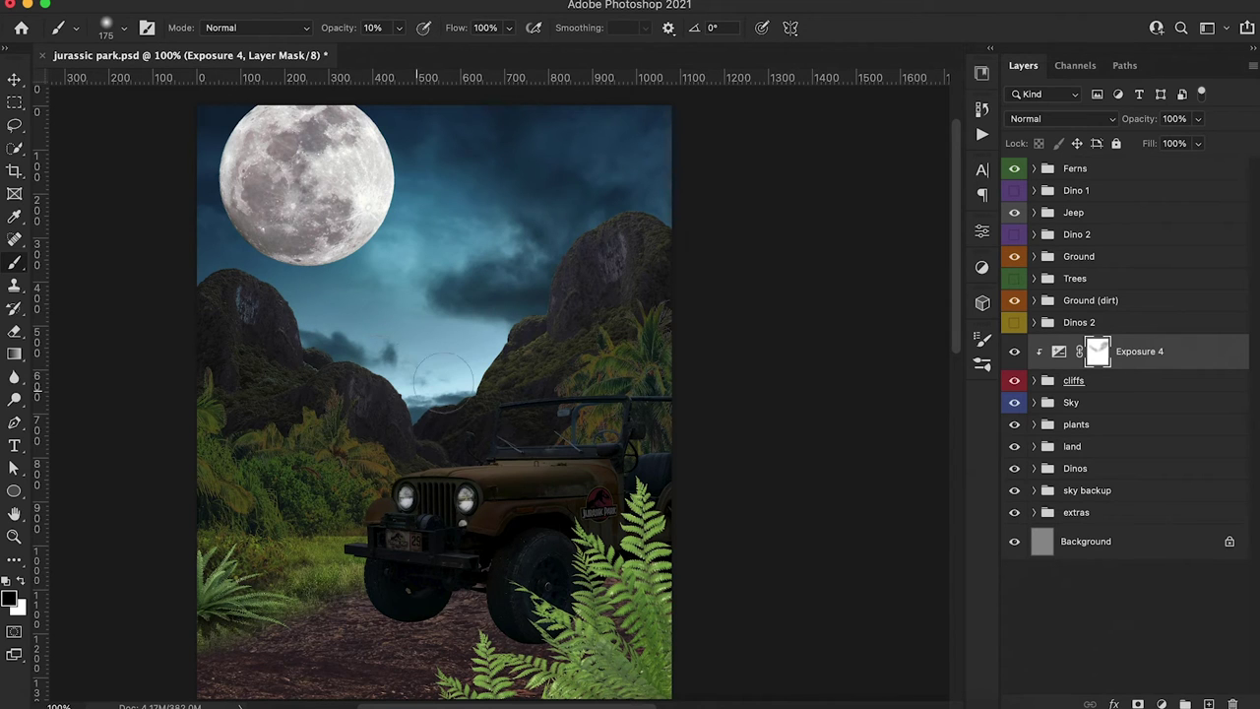
Raise the split white limits of This Layer in the Blend If options of the cliff copy 2 layer
{"action": "left_click", "coordinate": [1034, 380]}
{"action": "double_click", "coordinate": [1211, 408]}
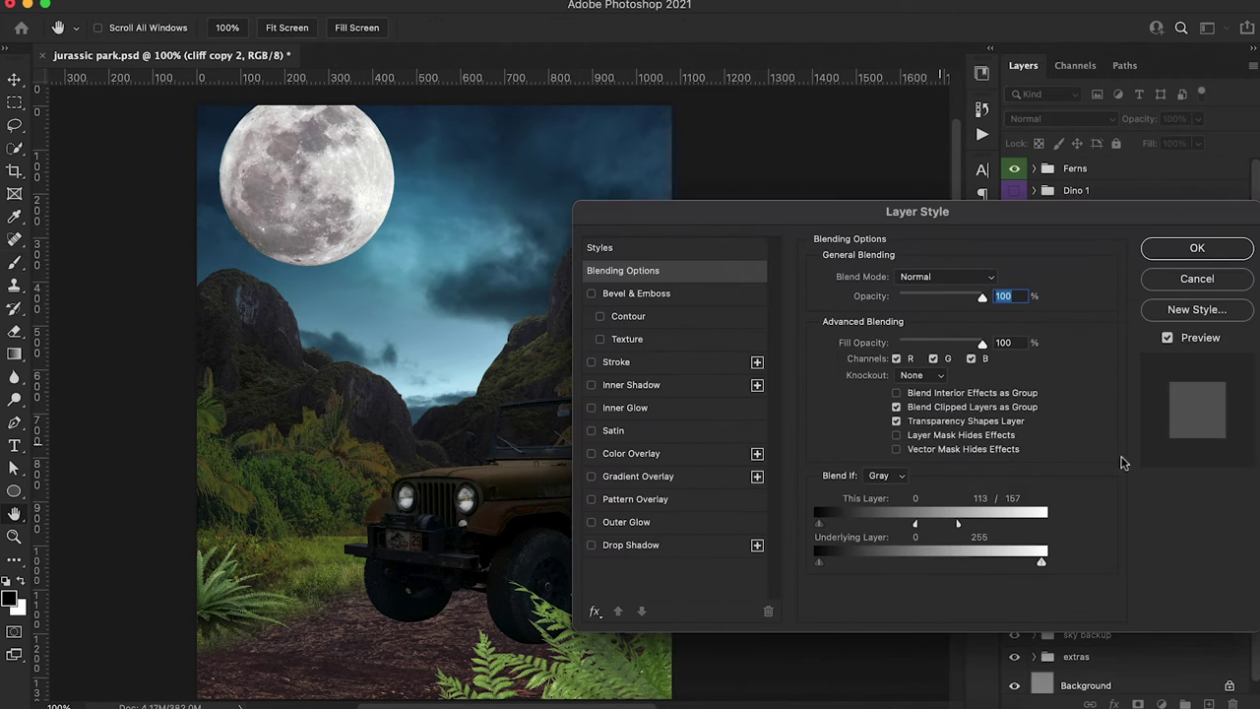
{"action": "left_click_drag", "start_coordinate": [959, 526], "coordinate": [994, 529]}
{"action": "left_click_drag", "start_coordinate": [916, 524], "coordinate": [1021, 528]}
{"action": "left_click", "coordinate": [1193, 249]}
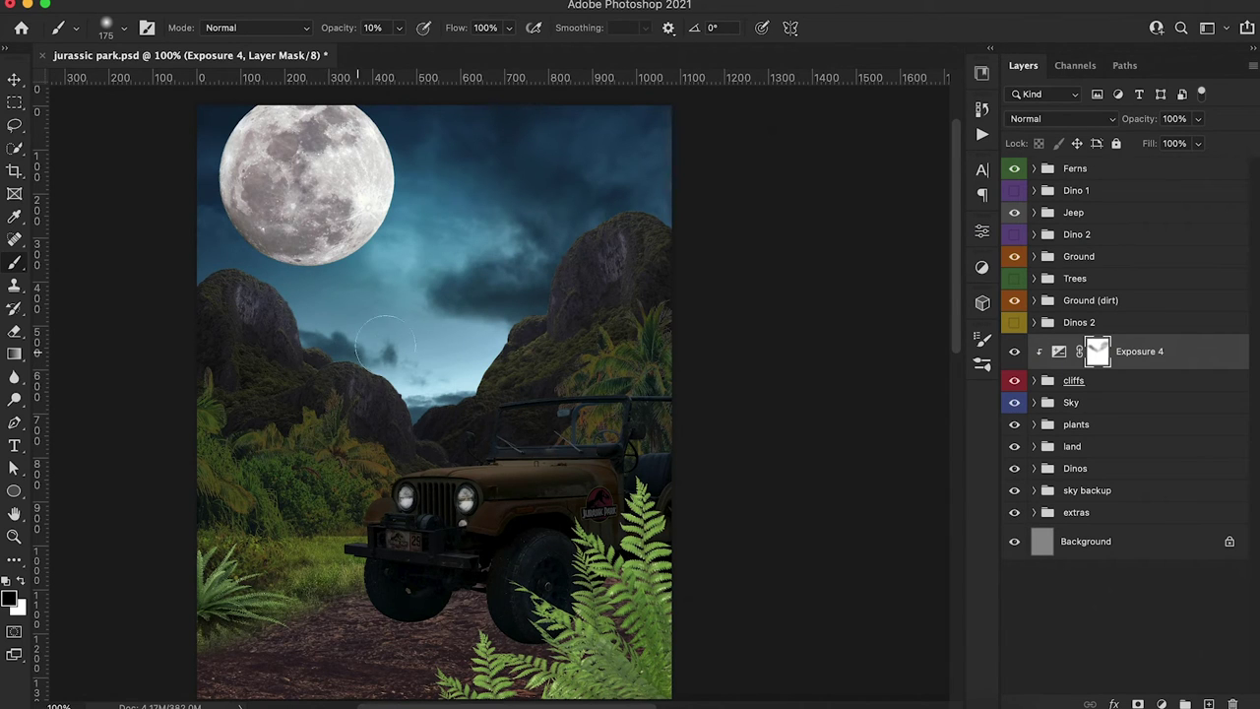
Lighten the left cliff's slope further on the Exposure mask and slightly desaturate the cliffs with a clipped Hue/Saturation adjustment
{"action": "mouse_move", "coordinate": [378, 340]}
{"action": "left_mouse_down"}
{"action": "mouse_move", "coordinate": [285, 331]}
{"action": "mouse_move", "coordinate": [261, 365]}
{"action": "mouse_move", "coordinate": [265, 324]}
{"action": "mouse_move", "coordinate": [330, 335]}
{"action": "left_mouse_up"}
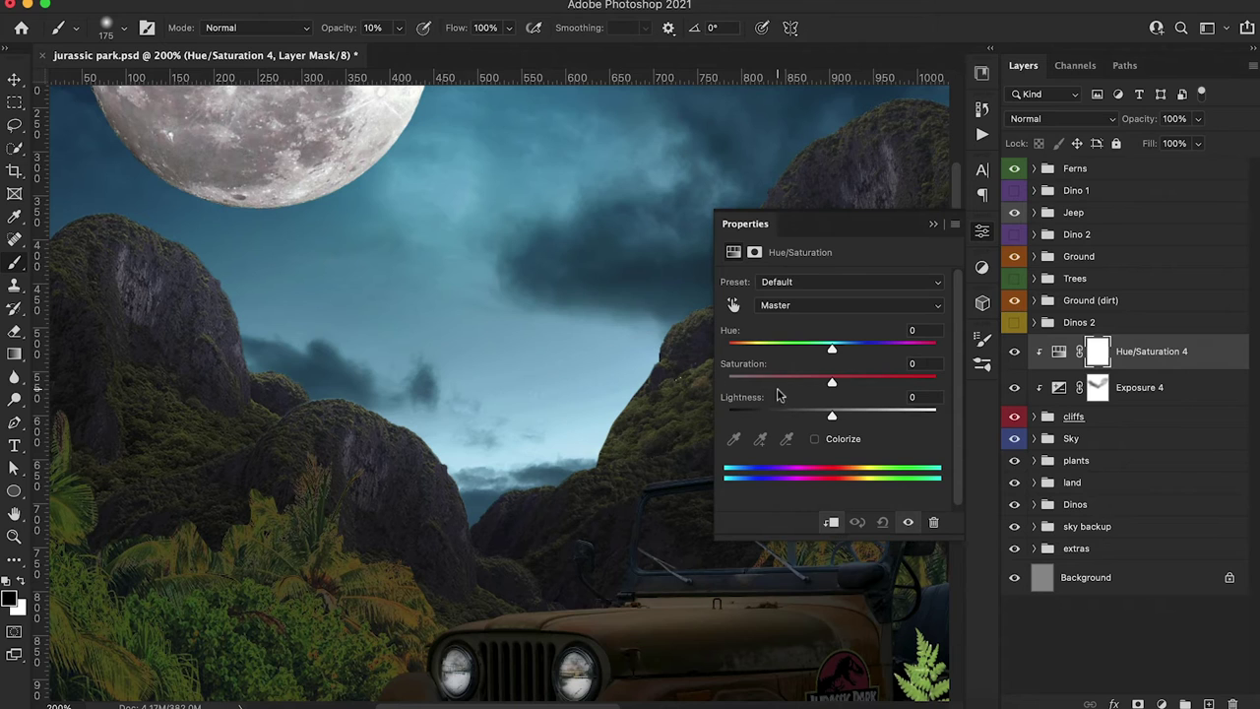
{"action": "mouse_move", "coordinate": [833, 383]}
{"action": "left_mouse_down"}
{"action": "mouse_move", "coordinate": [787, 384]}
{"action": "mouse_move", "coordinate": [825, 392]}
{"action": "left_mouse_up"}
{"action": "left_click", "coordinate": [929, 224]}
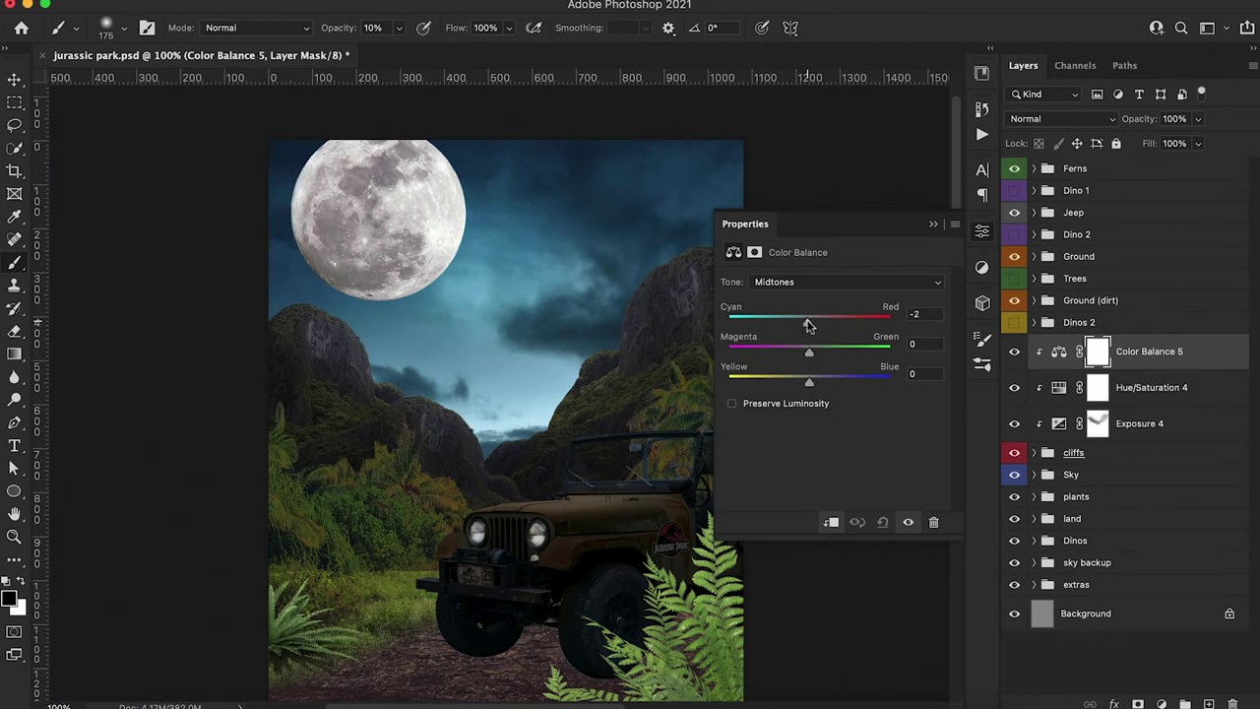
Shift the cliffs' Color Balance toward cyan and blue in the midtones and slightly toward magenta in the highlights
{"action": "left_click_drag", "start_coordinate": [810, 326], "coordinate": [790, 327]}
{"action": "left_click_drag", "start_coordinate": [807, 385], "coordinate": [815, 389]}
{"action": "left_click", "coordinate": [799, 283]}
{"action": "left_click", "coordinate": [802, 302]}
{"action": "left_click_drag", "start_coordinate": [809, 349], "coordinate": [805, 351]}
{"action": "left_click", "coordinate": [929, 223]}
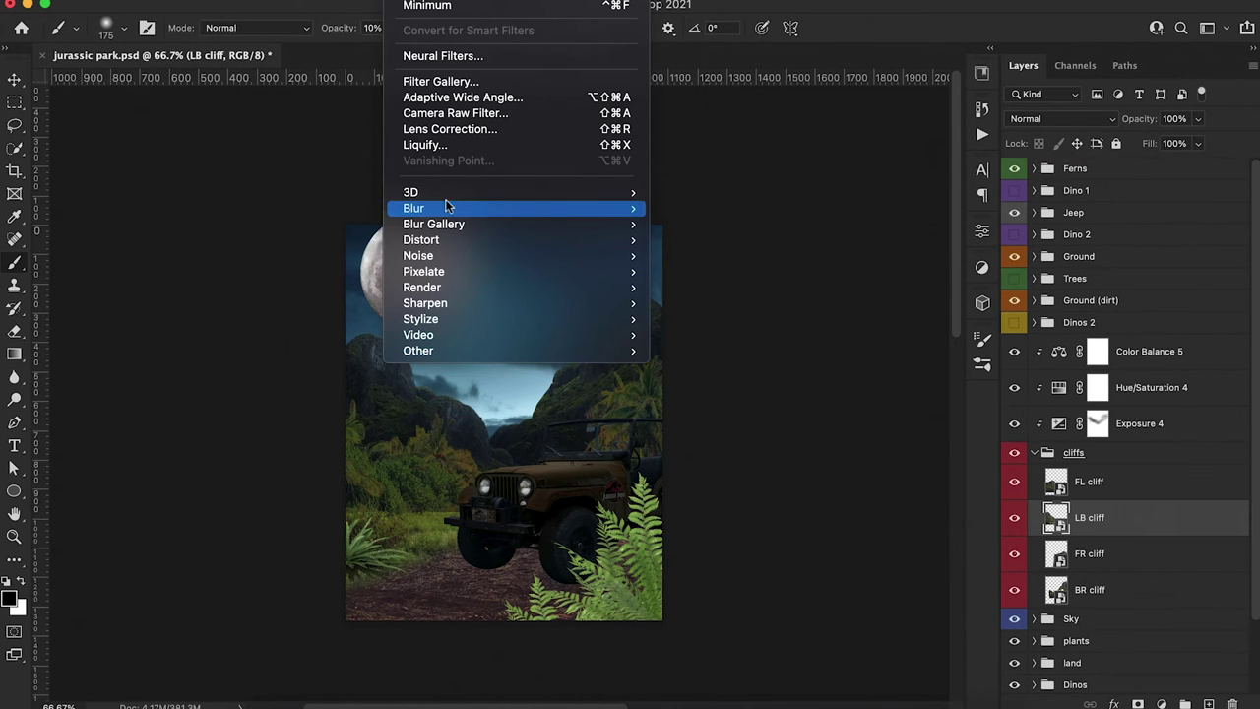
Apply a Gaussian Blur of 1.3 pixels to the LB cliff layer and of 1.0 pixel to the FL cliff layer
{"action": "mouse_move", "coordinate": [446, 204]}
{"action": "left_click", "coordinate": [698, 276]}
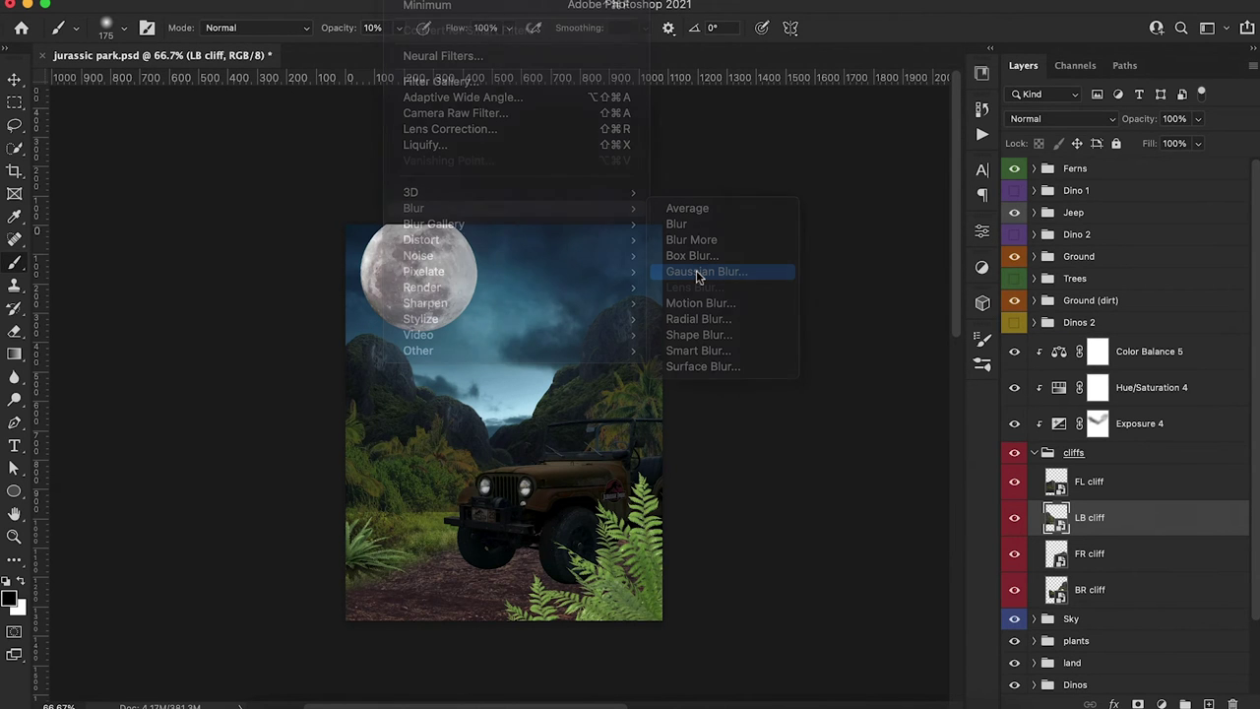
{"action": "left_click", "coordinate": [781, 401]}
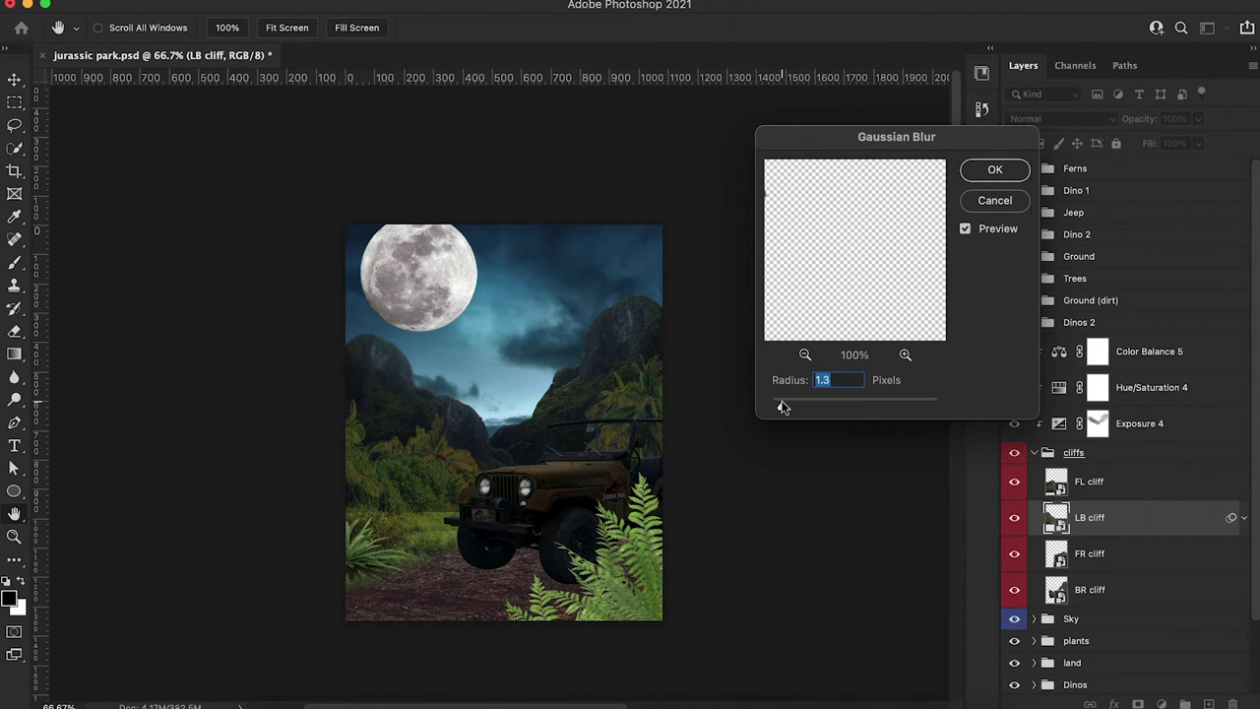
{"action": "left_click_drag", "start_coordinate": [779, 408], "coordinate": [777, 407]}
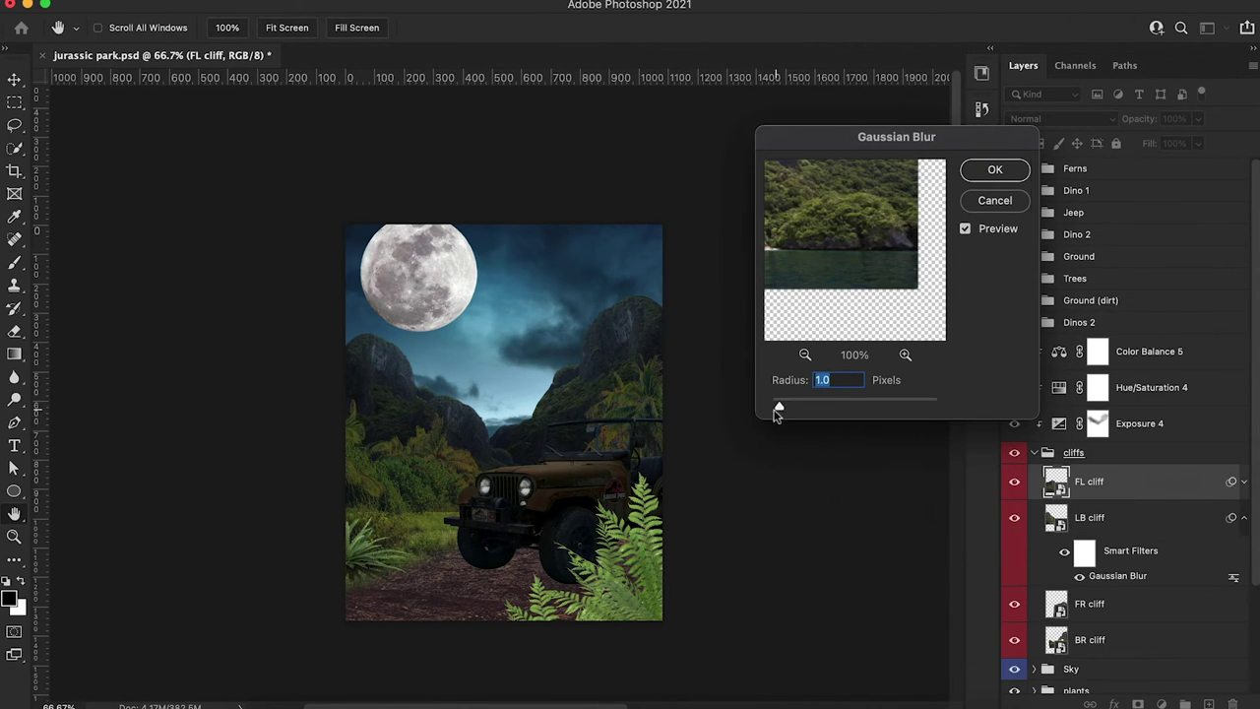
Apply a Gaussian Blur to the FL cliff layer and another one to the BR cliff layer
{"action": "left_click_drag", "start_coordinate": [777, 405], "coordinate": [776, 411]}
{"action": "left_click_drag", "start_coordinate": [776, 411], "coordinate": [774, 410]}
{"action": "left_click", "coordinate": [994, 170]}
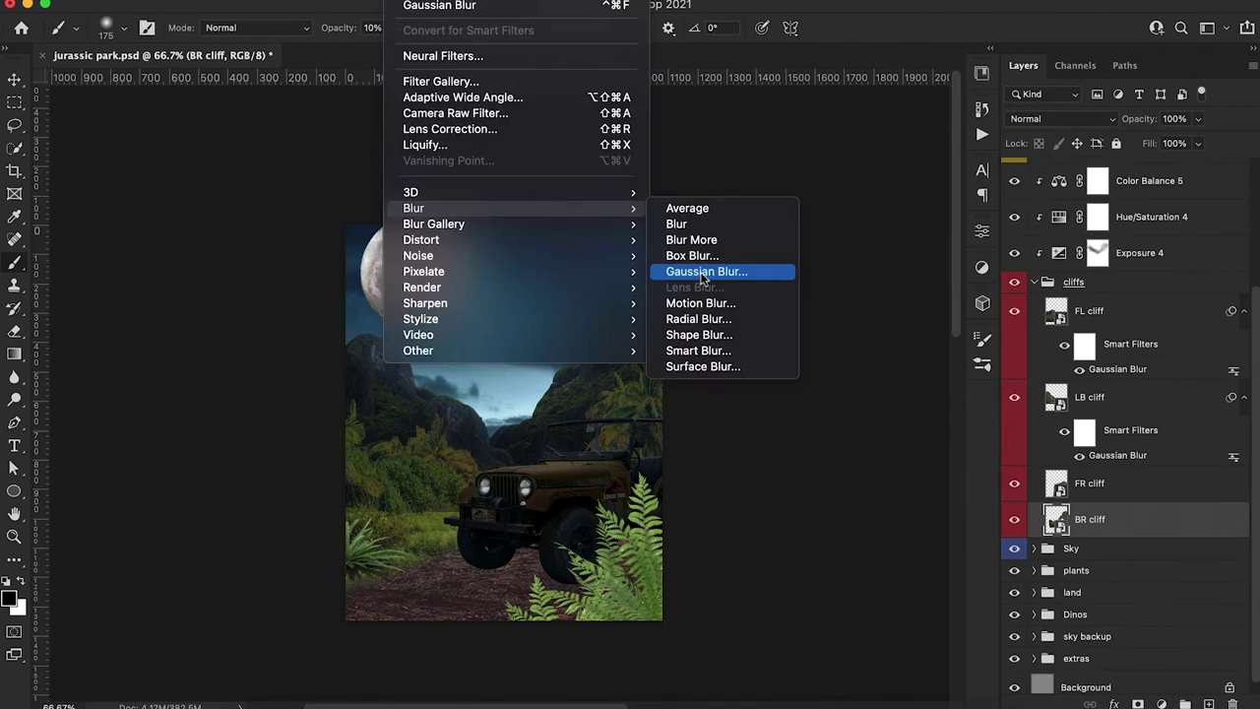
{"action": "left_click", "coordinate": [725, 273]}
{"action": "left_click_drag", "start_coordinate": [781, 403], "coordinate": [777, 409]}
{"action": "left_click", "coordinate": [994, 170]}
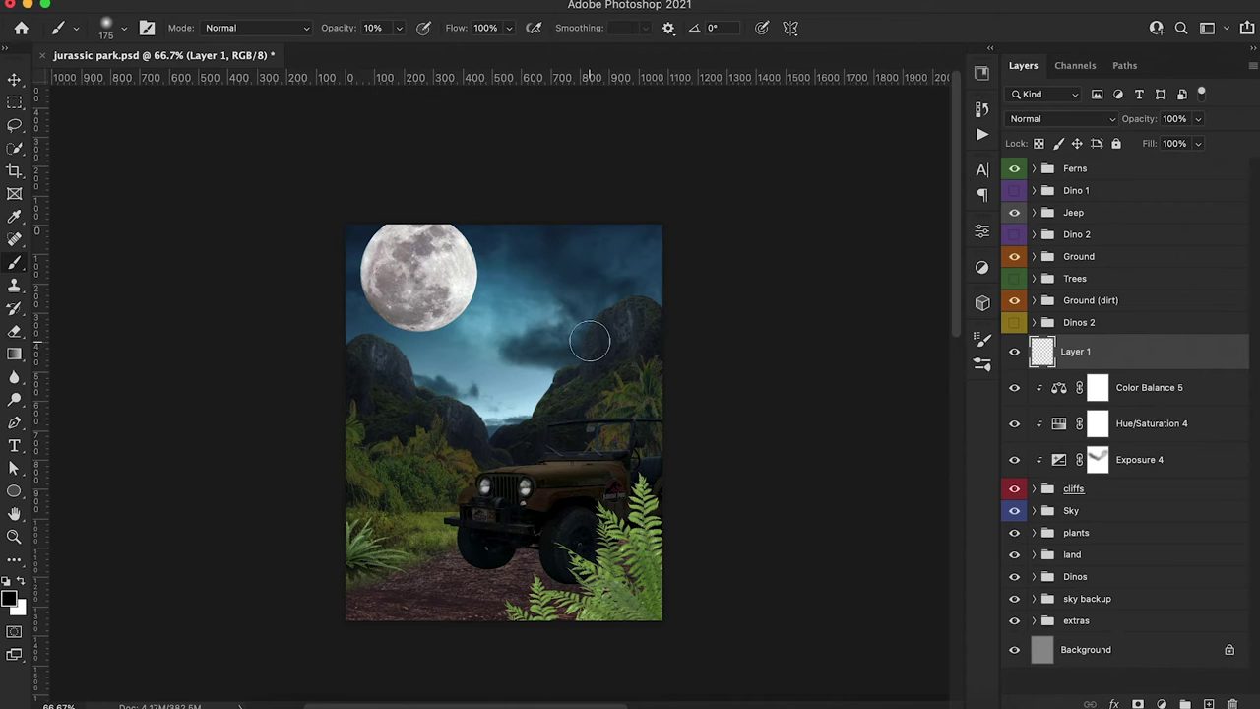
Sample the sky's blue and paint haze over the cliffs on Layer 1 with a 500 px brush at 10% opacity
{"action": "key", "text": "i"}
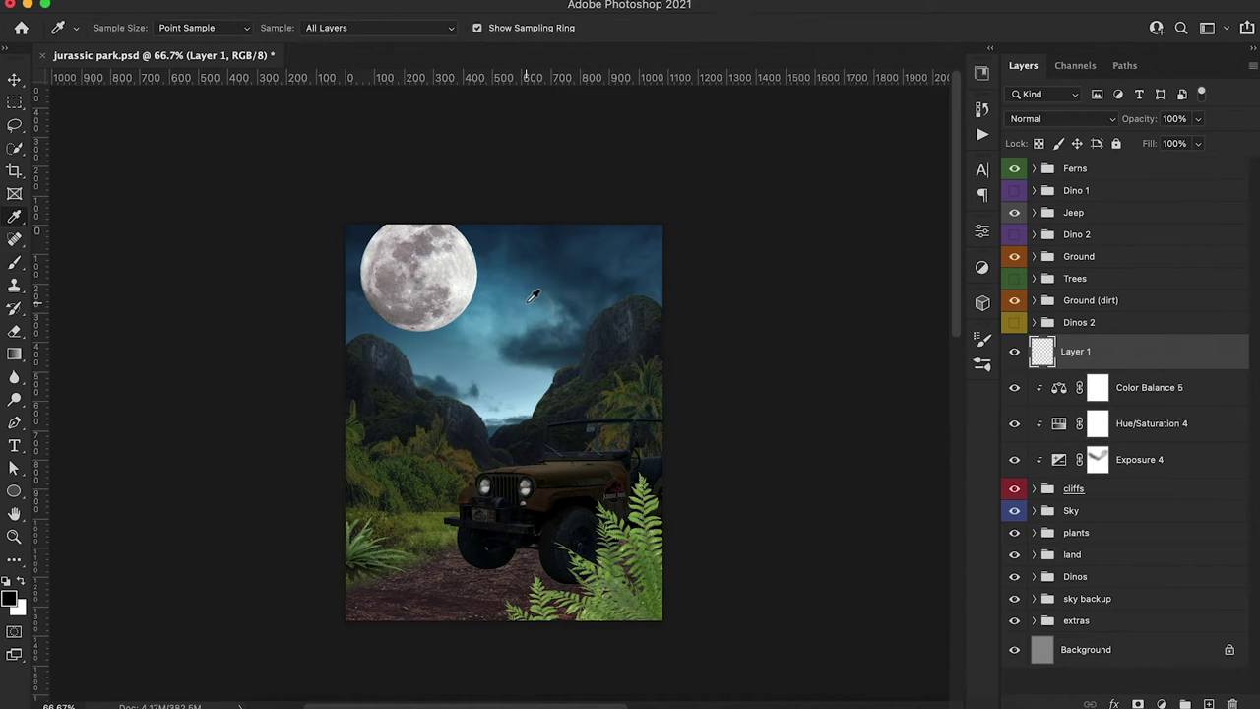
{"action": "left_click", "coordinate": [533, 292]}
{"action": "key", "text": "b"}
{"action": "key", "text": "bracketright"}
{"action": "key", "text": "bracketright"}
{"action": "key", "text": "bracketright"}
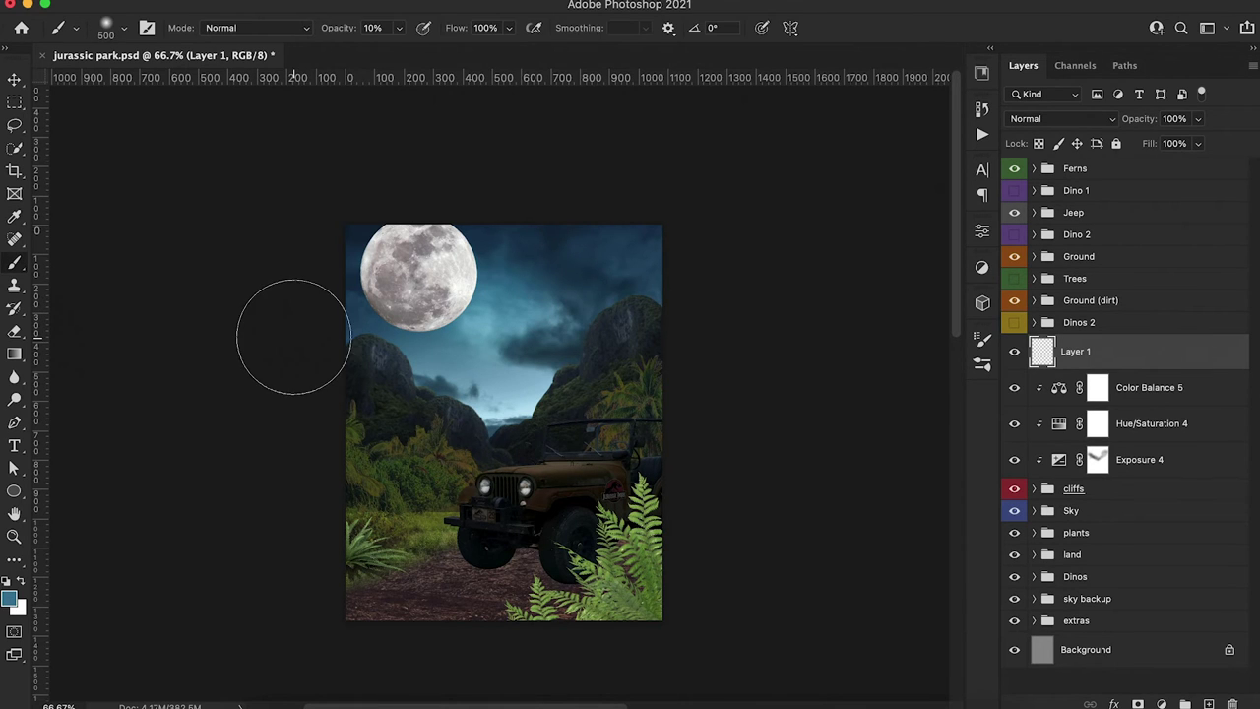
{"action": "left_click", "coordinate": [469, 391]}
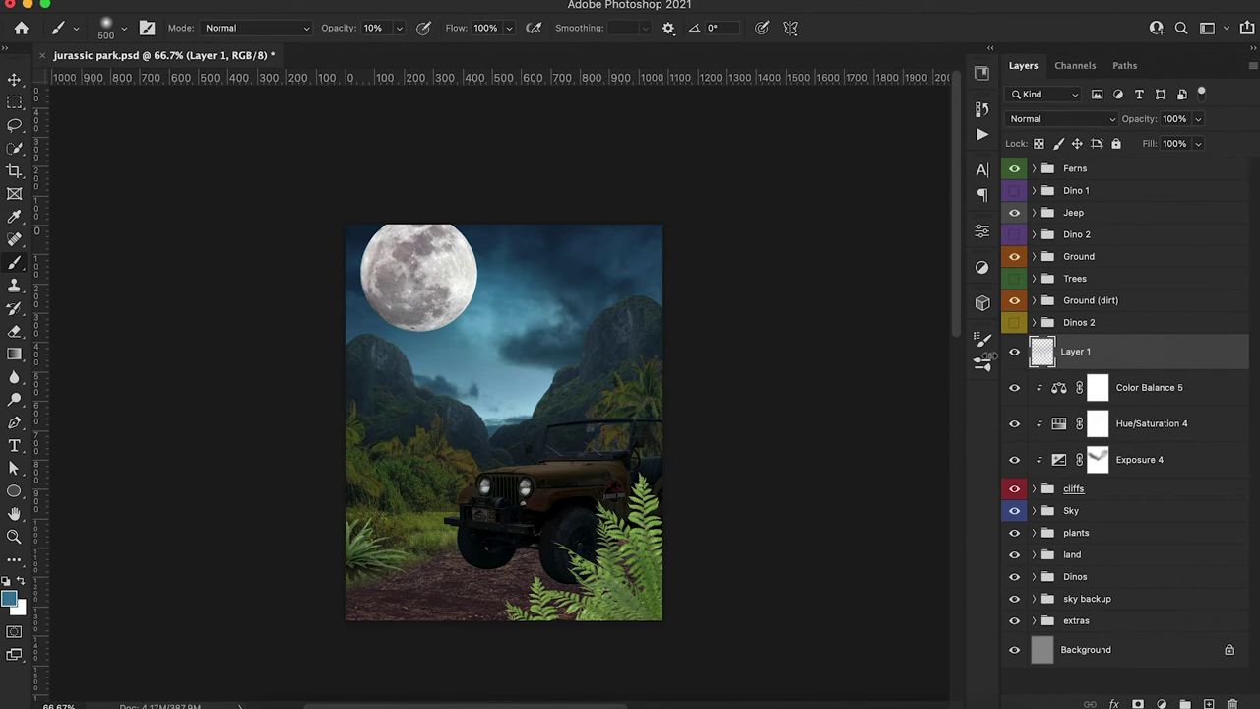
Compare the cliffs with and without the blue haze by toggling Layer 1's visibility
{"action": "left_click", "coordinate": [1015, 353]}
{"action": "left_click", "coordinate": [1015, 354]}
{"action": "left_click", "coordinate": [1015, 353]}
{"action": "left_click", "coordinate": [1015, 353]}
{"action": "left_click", "coordinate": [1014, 353]}
{"action": "left_click", "coordinate": [1015, 353]}
Mask the haze around the lower cliffs and jeep with black at 10% opacity, and rename Layer 1 as overlay
{"action": "left_click", "coordinate": [1139, 702]}
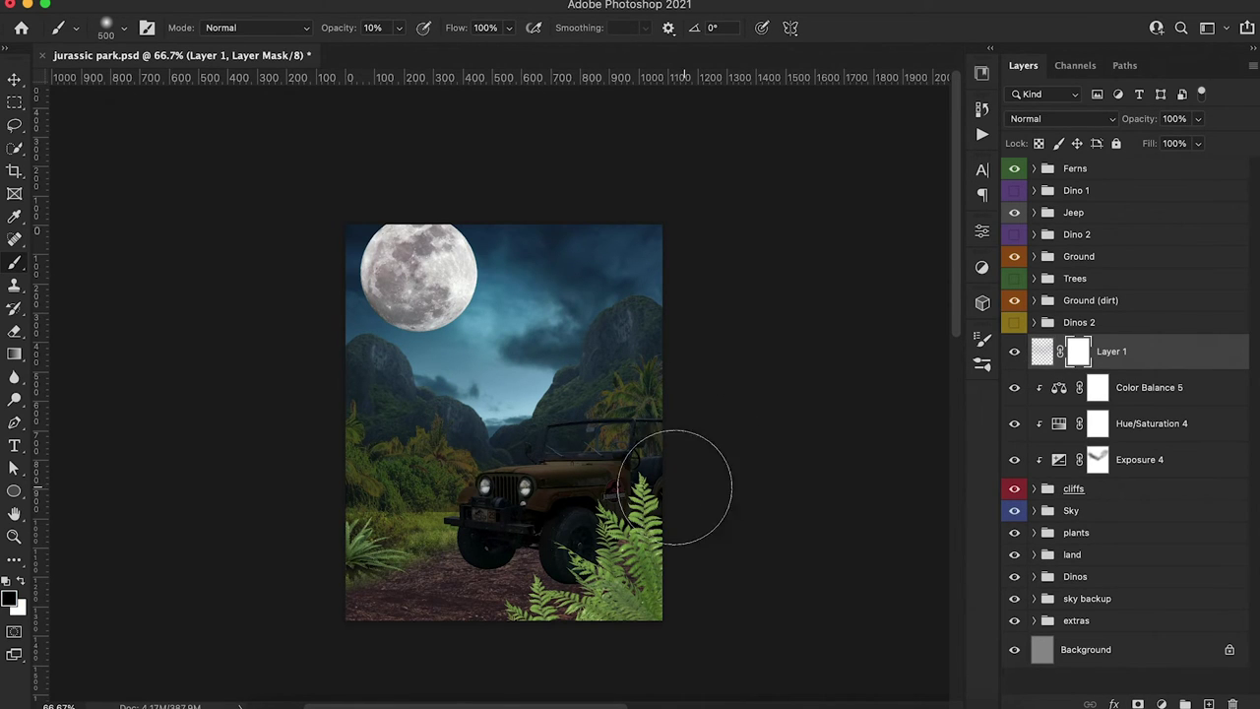
{"action": "mouse_move", "coordinate": [599, 413]}
{"action": "left_mouse_down"}
{"action": "mouse_move", "coordinate": [573, 460]}
{"action": "mouse_move", "coordinate": [473, 488]}
{"action": "mouse_move", "coordinate": [425, 468]}
{"action": "mouse_move", "coordinate": [547, 466]}
{"action": "left_mouse_up"}
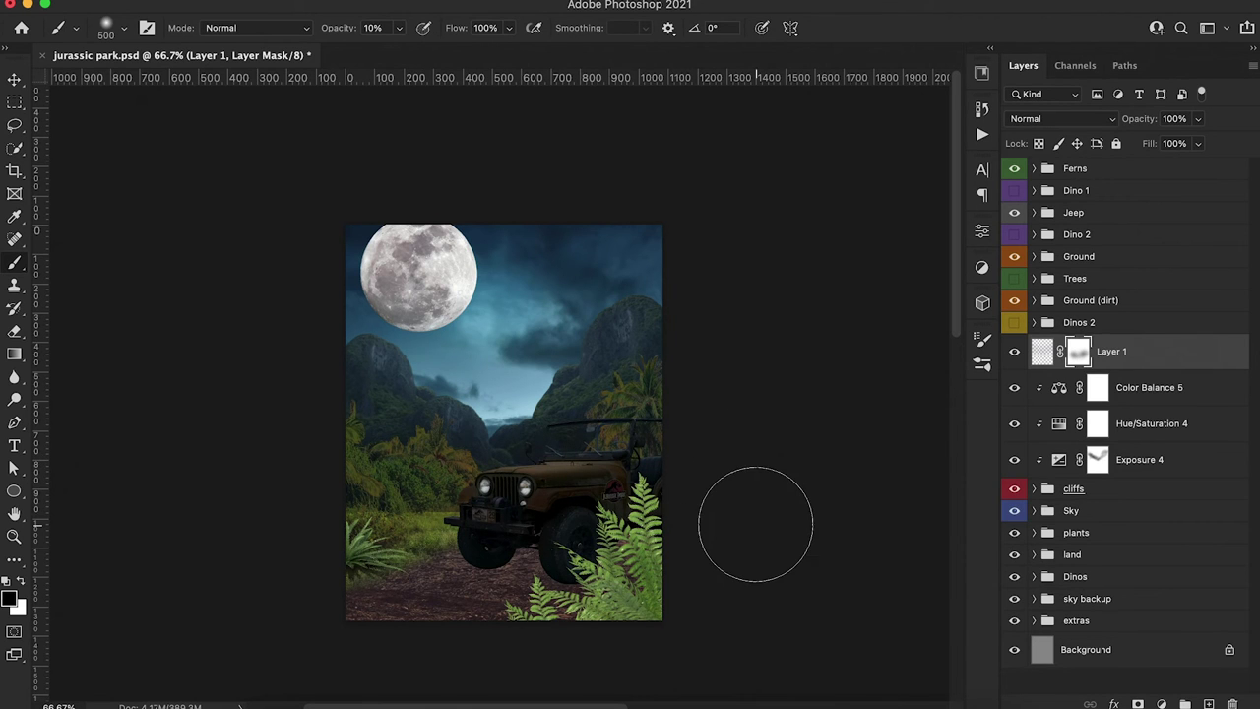
{"action": "double_click", "coordinate": [1112, 352]}
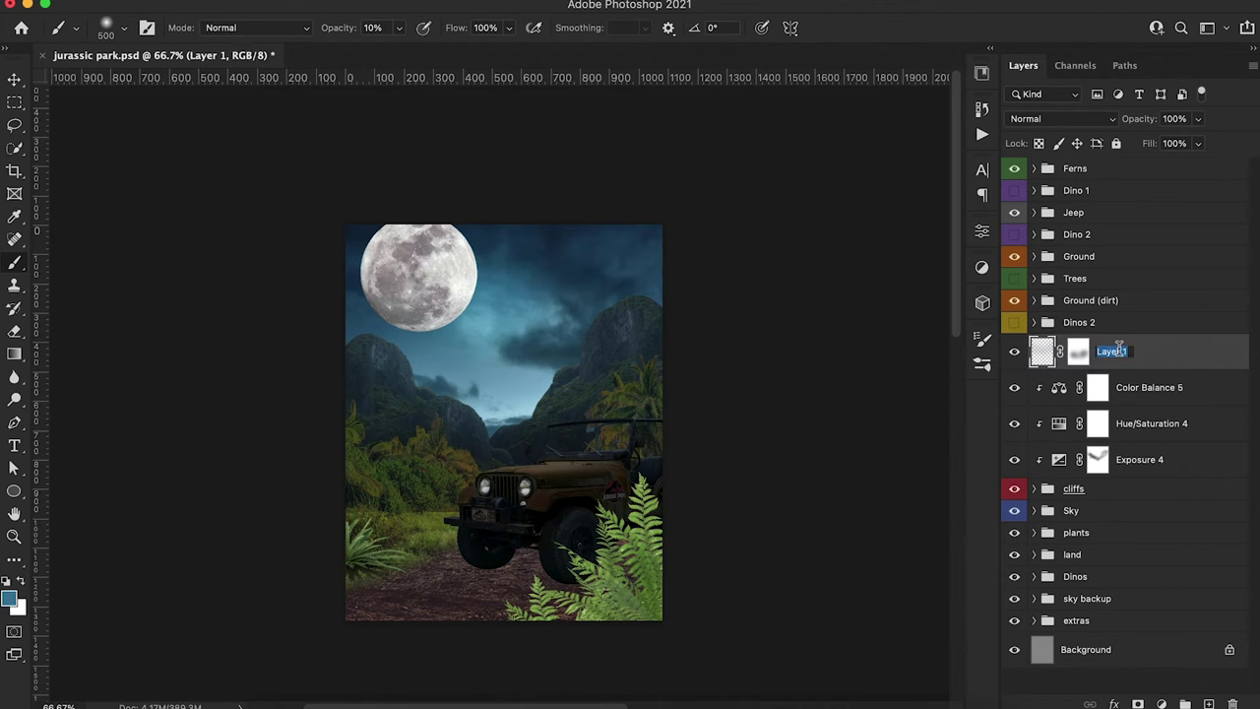
{"action": "type", "text": "overlay"}
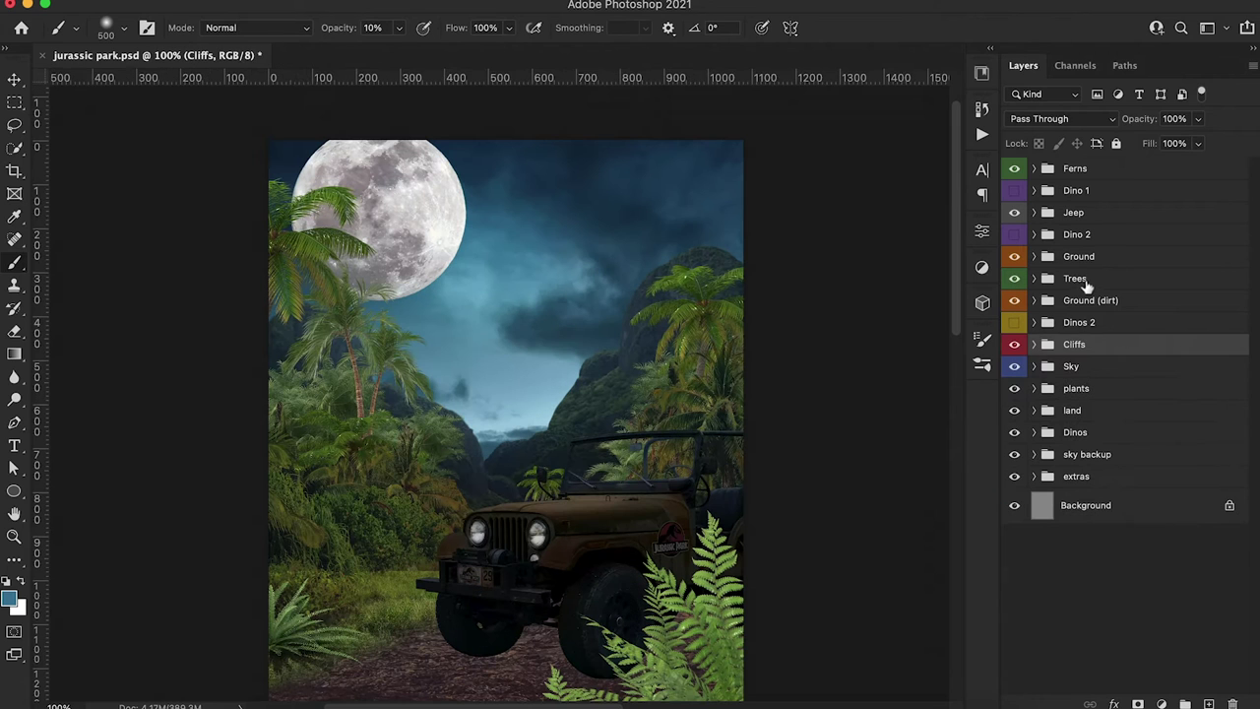
Add an Exposure adjustment clipped to the Trees group and set its exposure to about -4.87
{"action": "left_click", "coordinate": [1093, 279]}
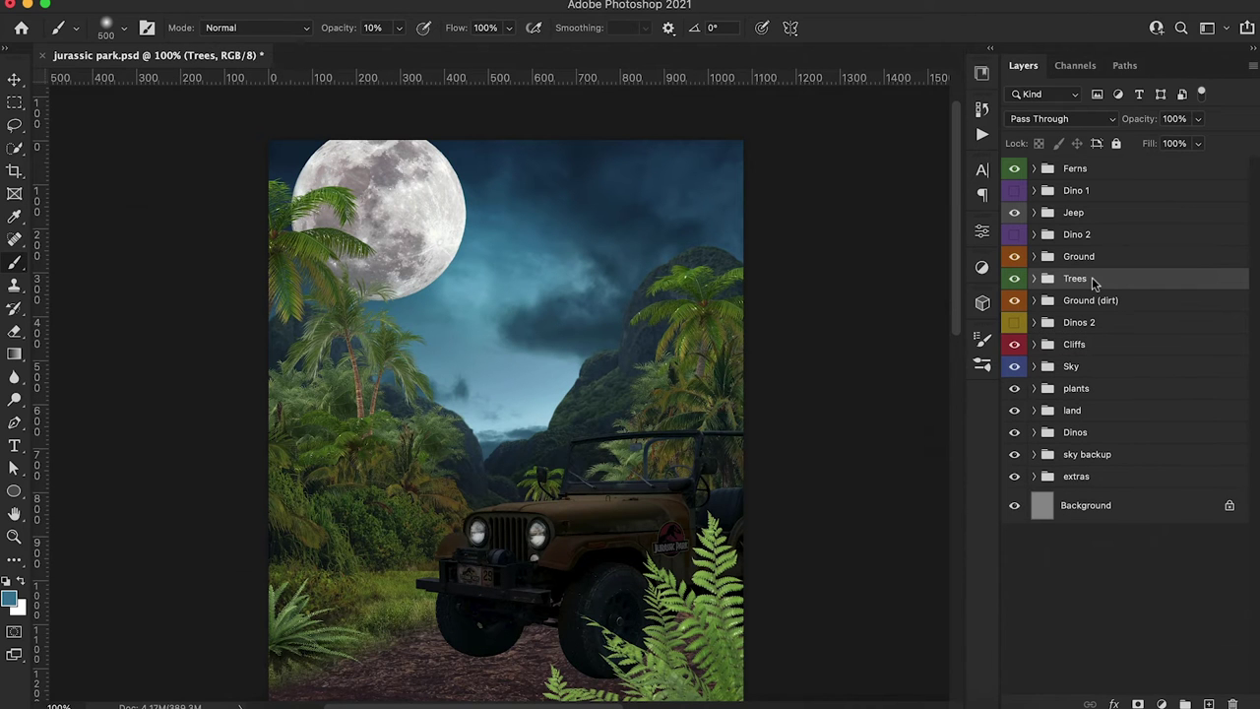
{"action": "left_click", "coordinate": [1160, 702]}
{"action": "left_click", "coordinate": [1166, 430]}
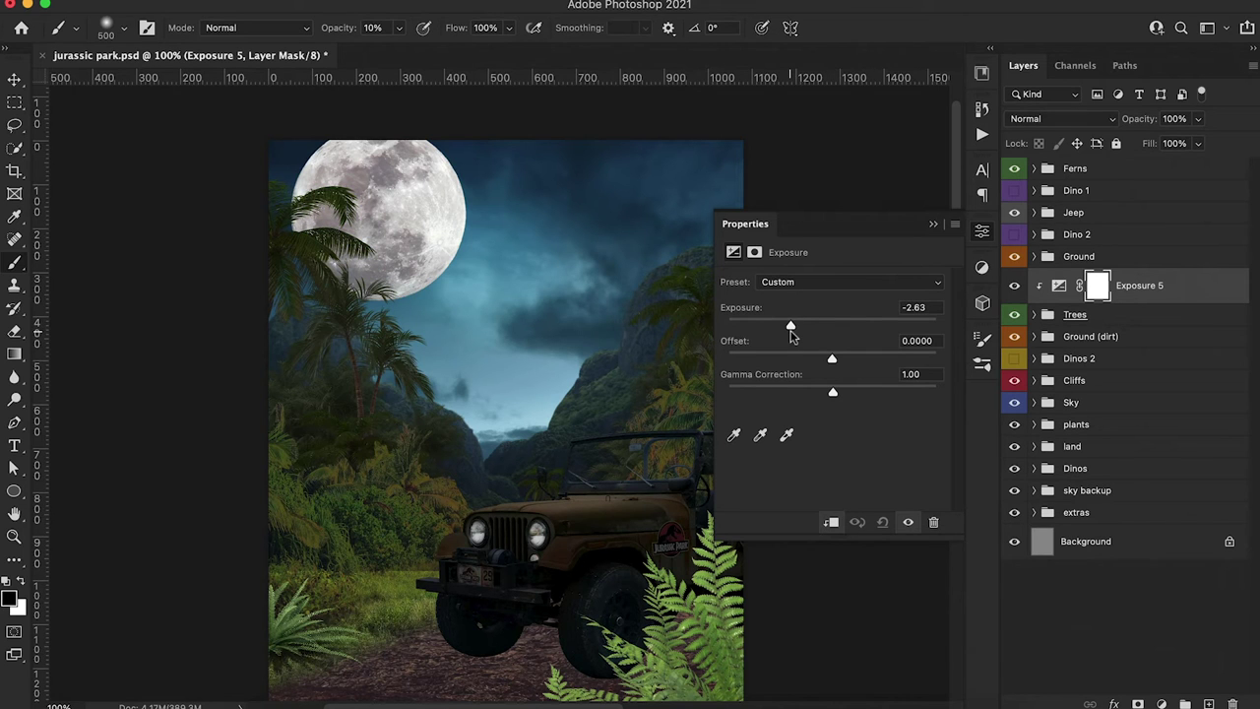
{"action": "scroll", "coordinate": [506, 315], "scroll_direction": "right", "scroll_amount": 5}
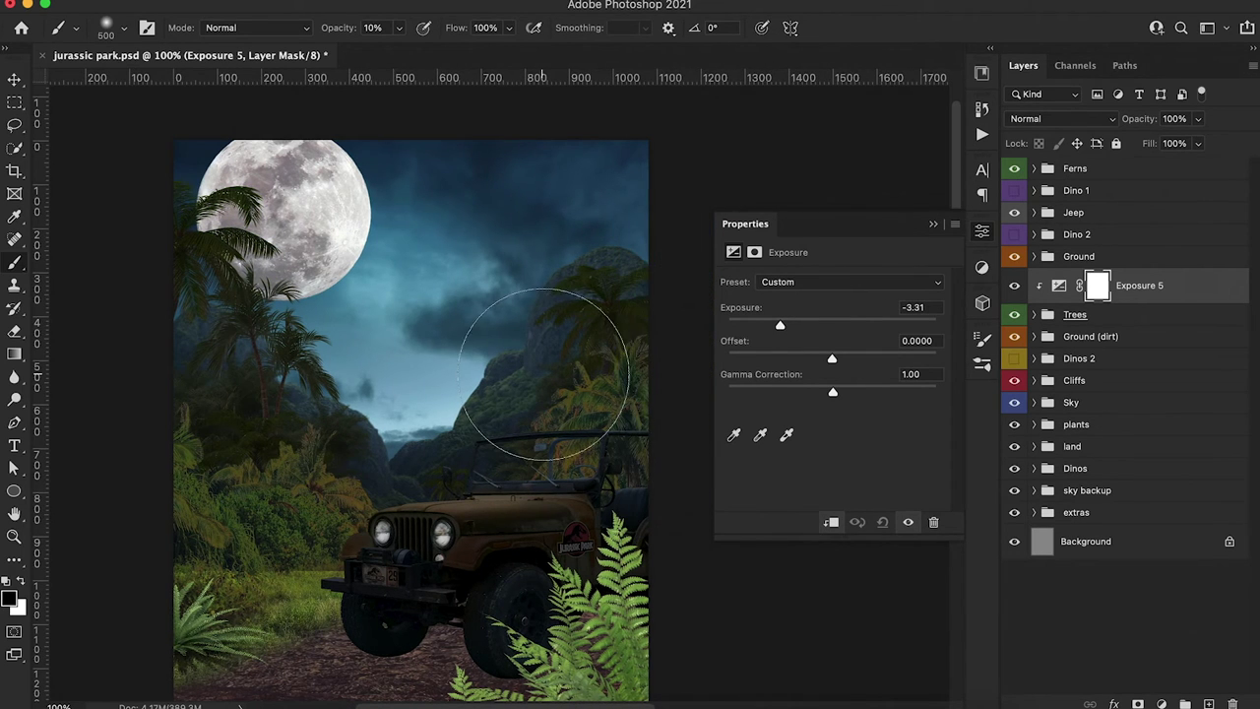
{"action": "mouse_move", "coordinate": [783, 330]}
{"action": "left_mouse_down"}
{"action": "mouse_move", "coordinate": [750, 330]}
{"action": "mouse_move", "coordinate": [769, 329]}
{"action": "left_mouse_up"}
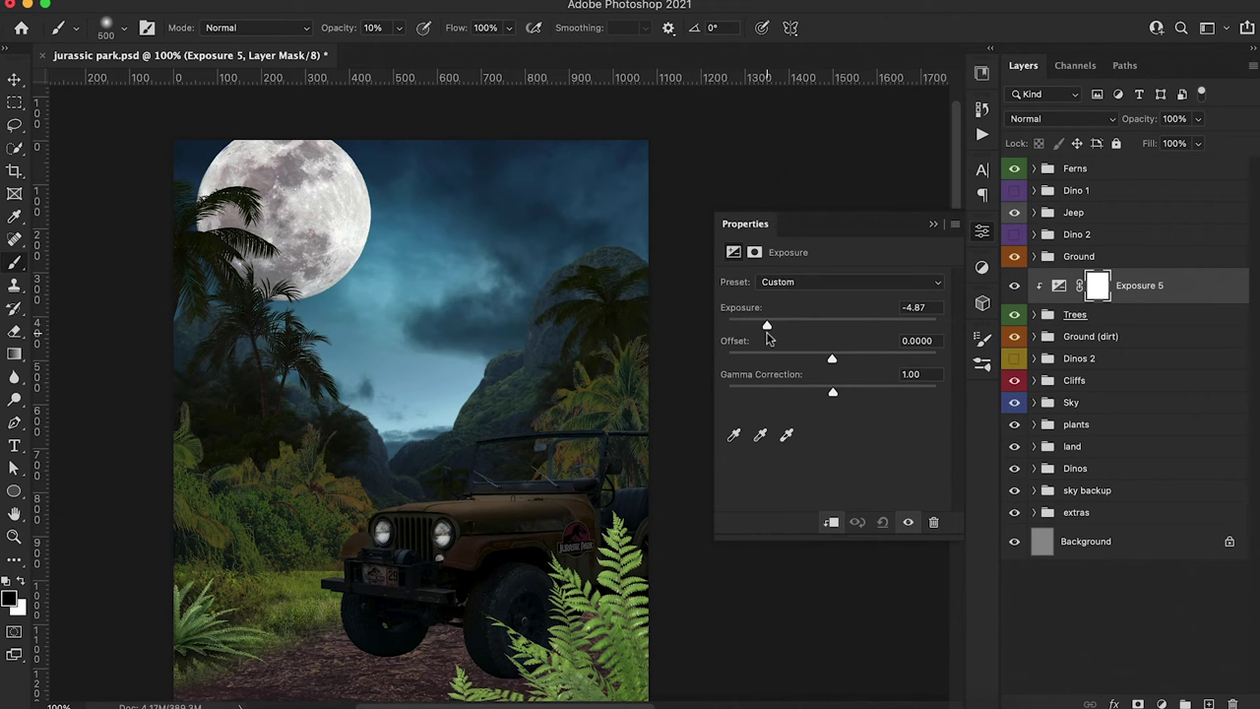
{"action": "left_click", "coordinate": [933, 224]}
Add a Hue/Saturation adjustment clipped to the Trees group and set its saturation to -58
{"action": "left_click", "coordinate": [1161, 703]}
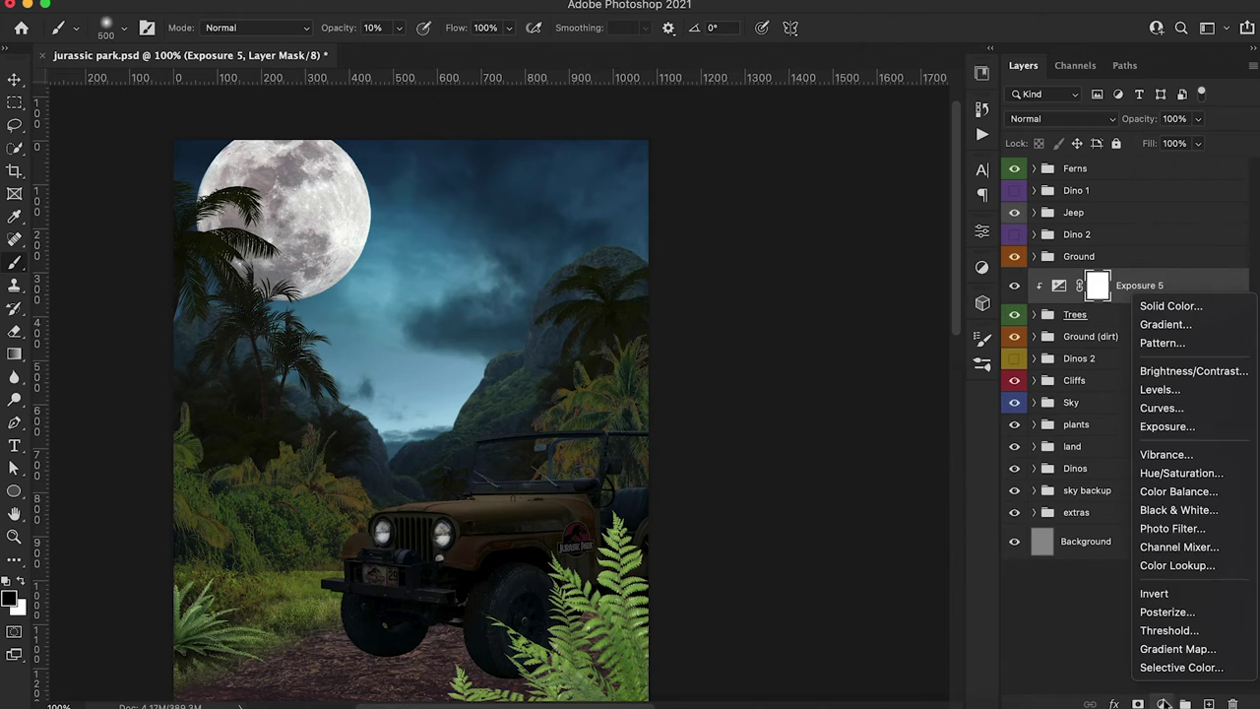
{"action": "left_click", "coordinate": [1156, 469]}
{"action": "left_click", "coordinate": [1039, 299], "text": "alt"}
{"action": "left_click_drag", "start_coordinate": [832, 381], "coordinate": [774, 386]}
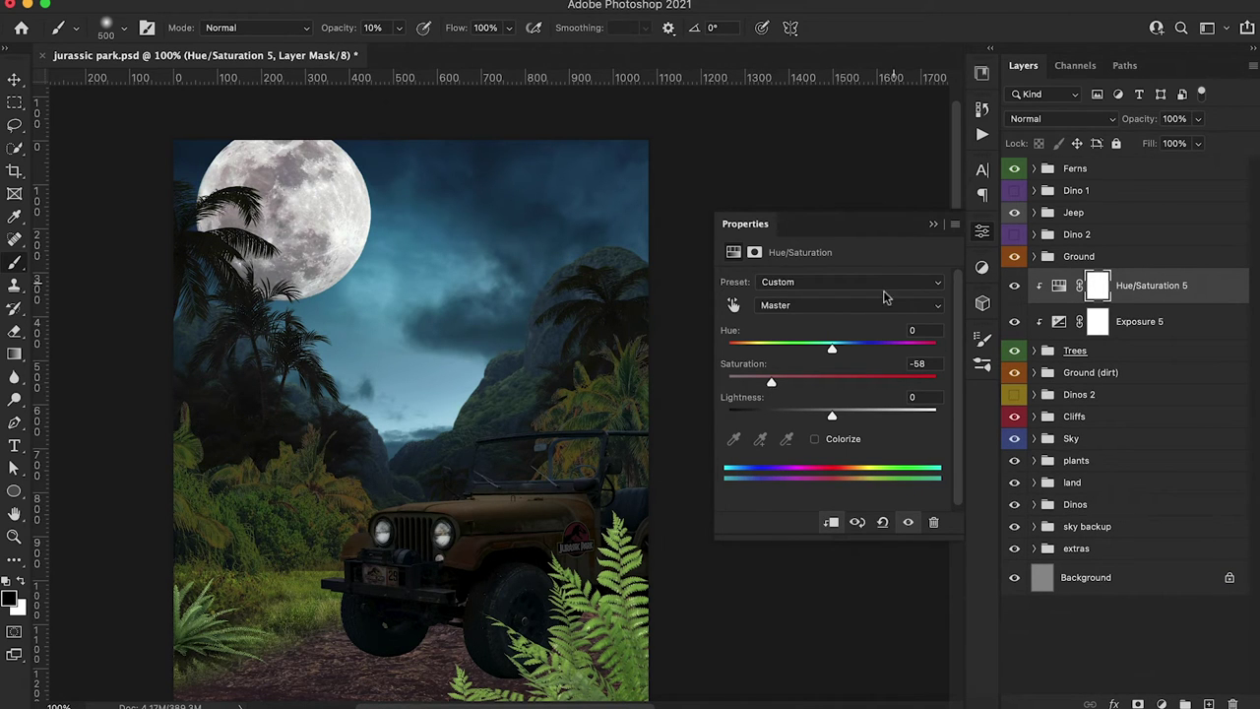
{"action": "left_click", "coordinate": [933, 223]}
Add a Color Balance adjustment clipped to the Trees group and shift its midtones toward cyan
{"action": "left_click", "coordinate": [1162, 703]}
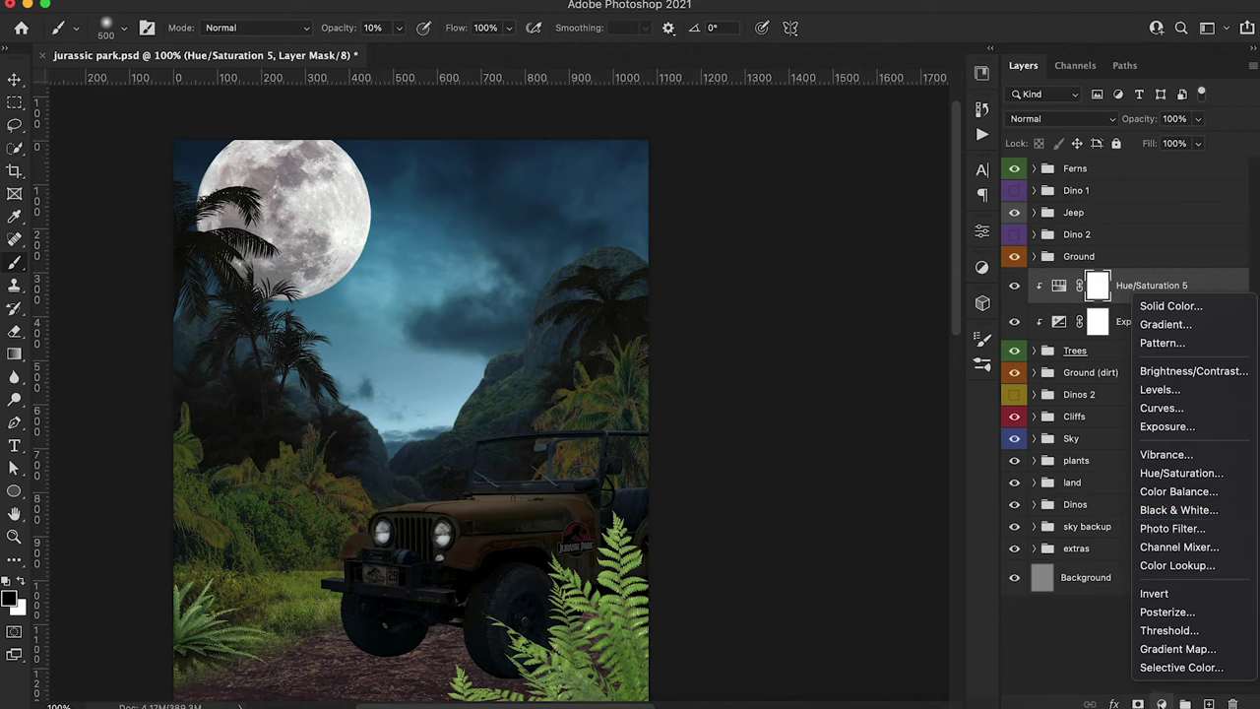
{"action": "left_click", "coordinate": [1152, 491]}
{"action": "left_click", "coordinate": [1040, 303], "text": "alt"}
{"action": "left_click_drag", "start_coordinate": [811, 324], "coordinate": [805, 327]}
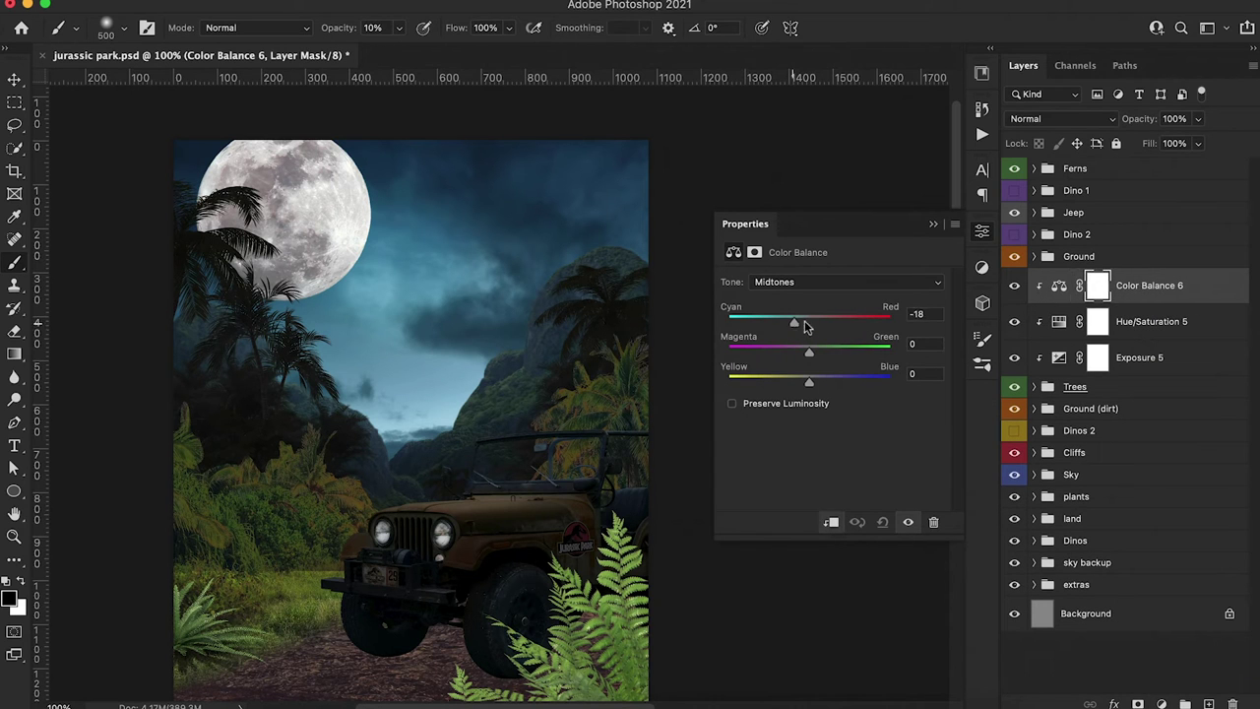
Set the trees' Color Balance shadows to +12 green and +19 blue, and shift the highlights slightly toward cyan
{"action": "left_click", "coordinate": [814, 281]}
{"action": "left_click", "coordinate": [813, 264]}
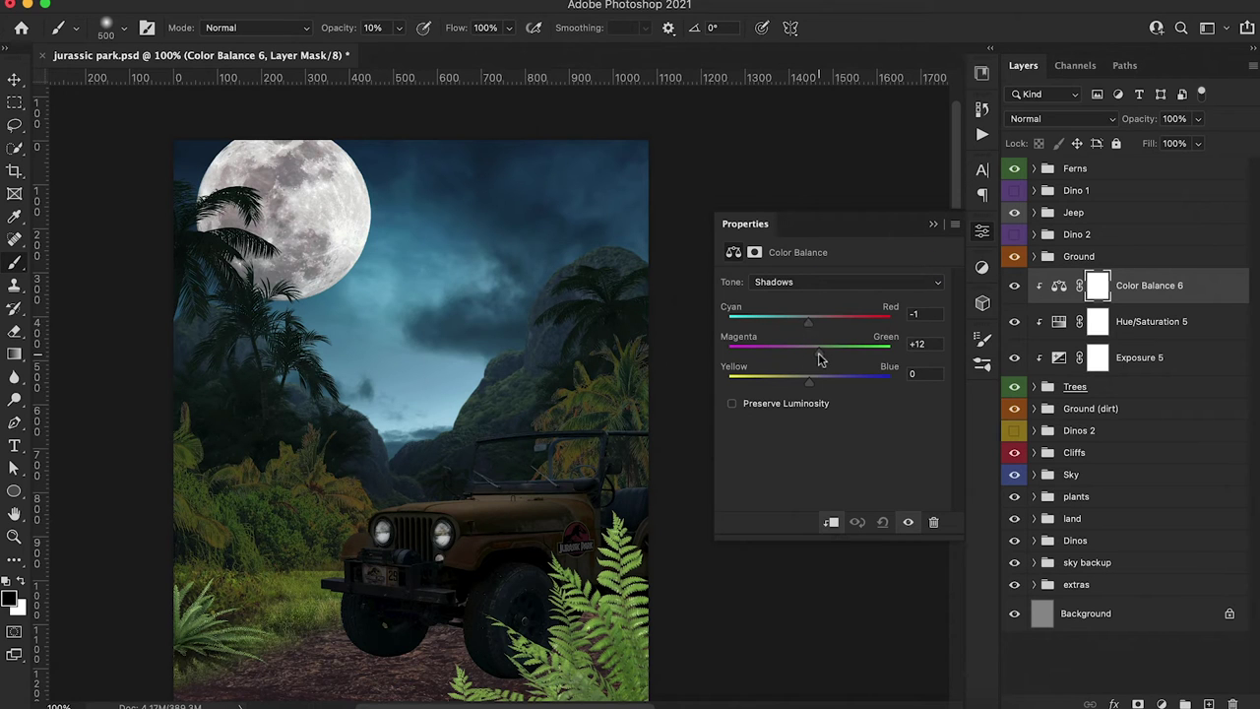
{"action": "left_click", "coordinate": [814, 281]}
{"action": "left_click", "coordinate": [813, 317]}
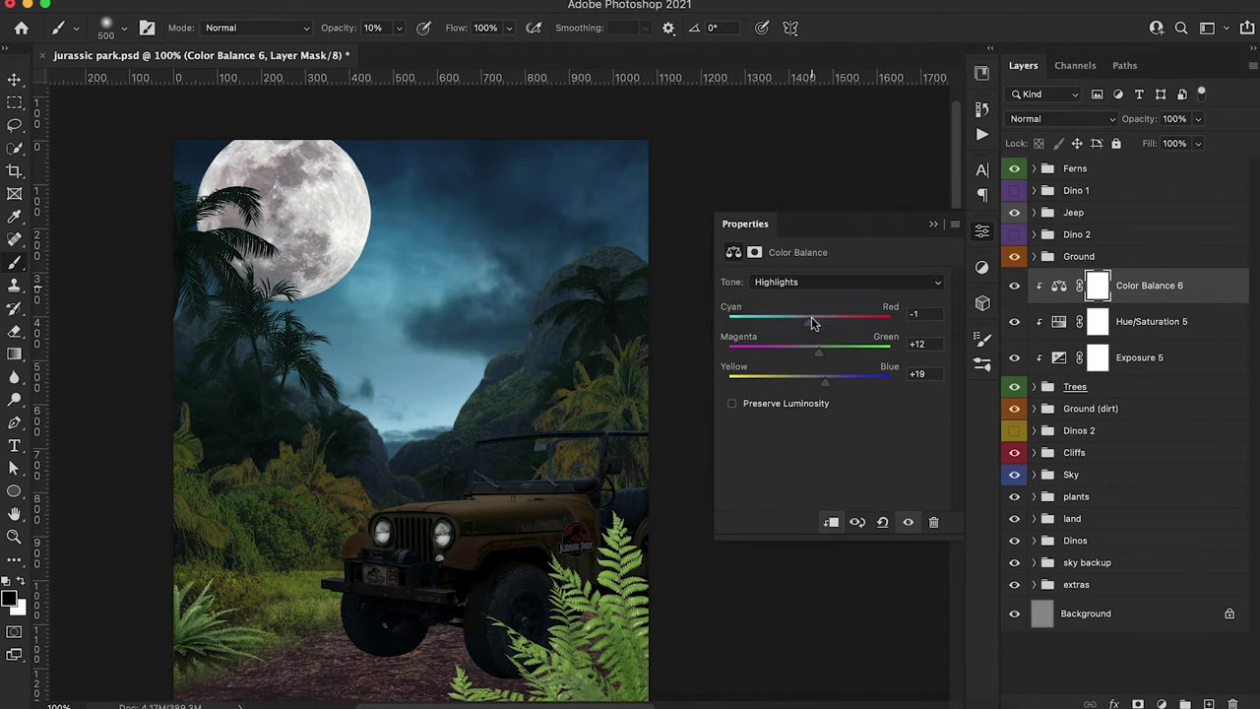
{"action": "left_click_drag", "start_coordinate": [809, 323], "coordinate": [807, 324]}
{"action": "left_click", "coordinate": [931, 226]}
{"action": "left_click_drag", "start_coordinate": [1145, 119], "coordinate": [1110, 139]}
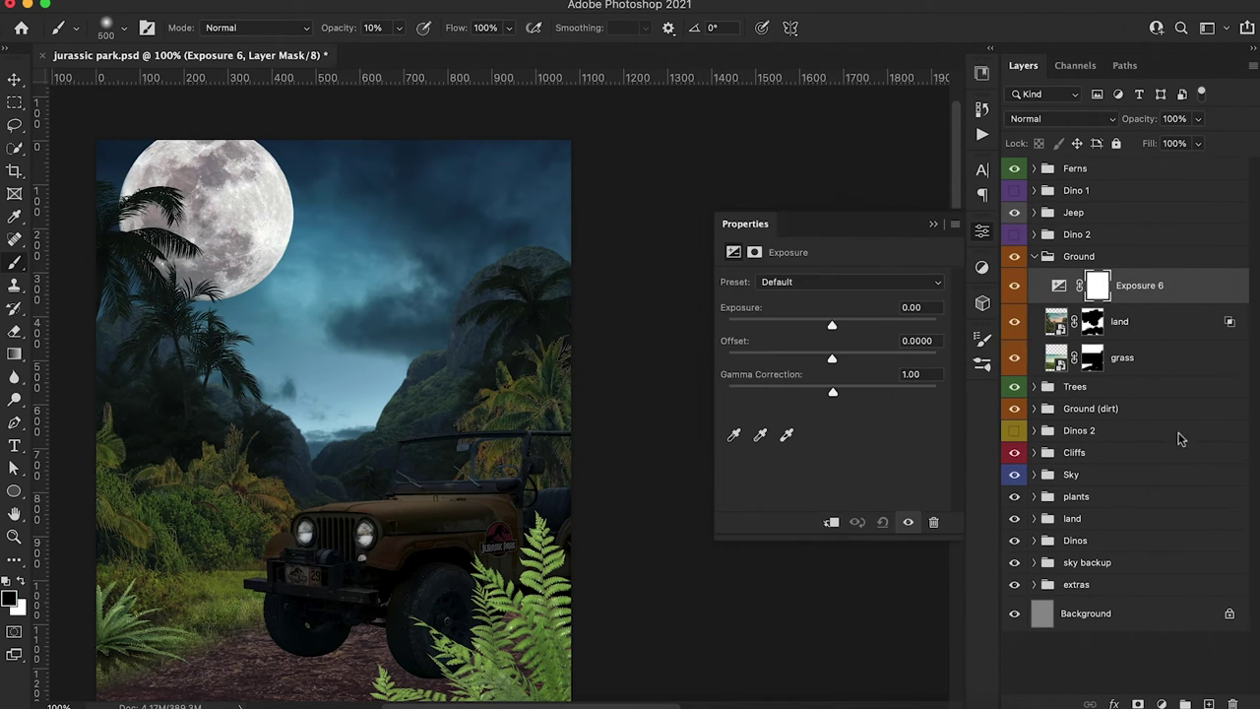
Darken the land layer in the Ground group by lowering the exposure of the Exposure 6 adjustment
{"action": "left_click_drag", "start_coordinate": [812, 328], "coordinate": [772, 336]}
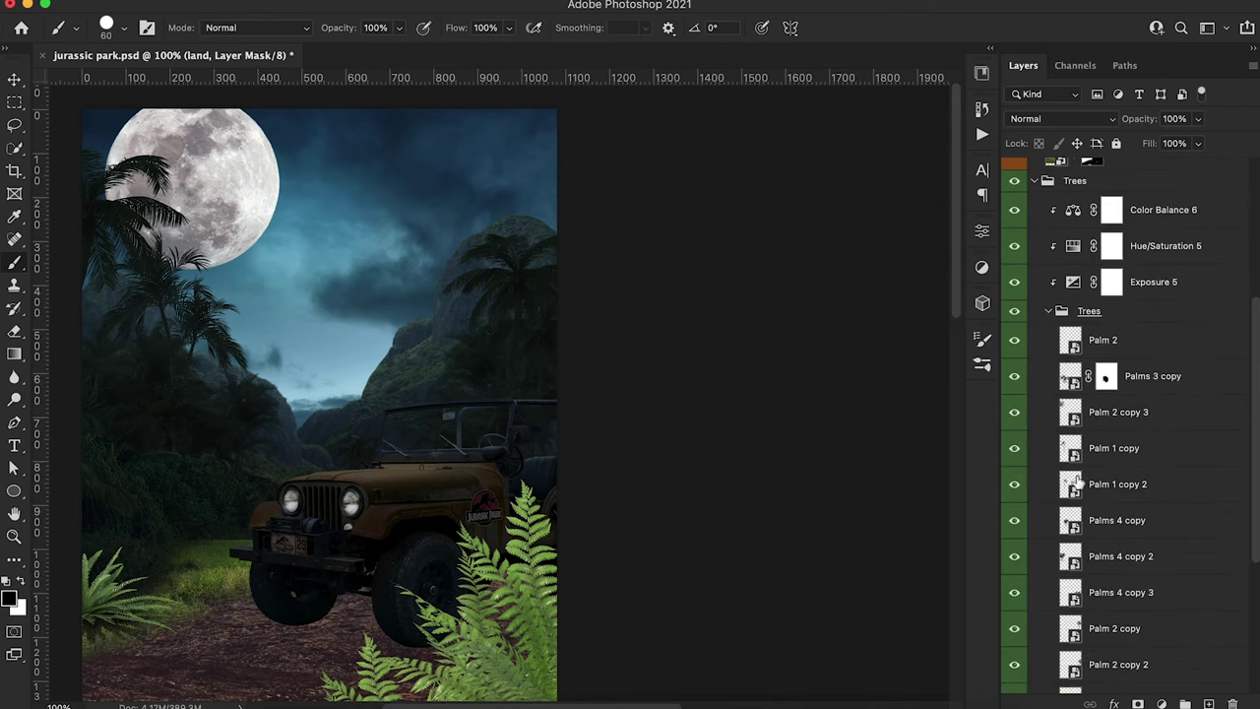
{"action": "left_click", "coordinate": [1117, 496]}
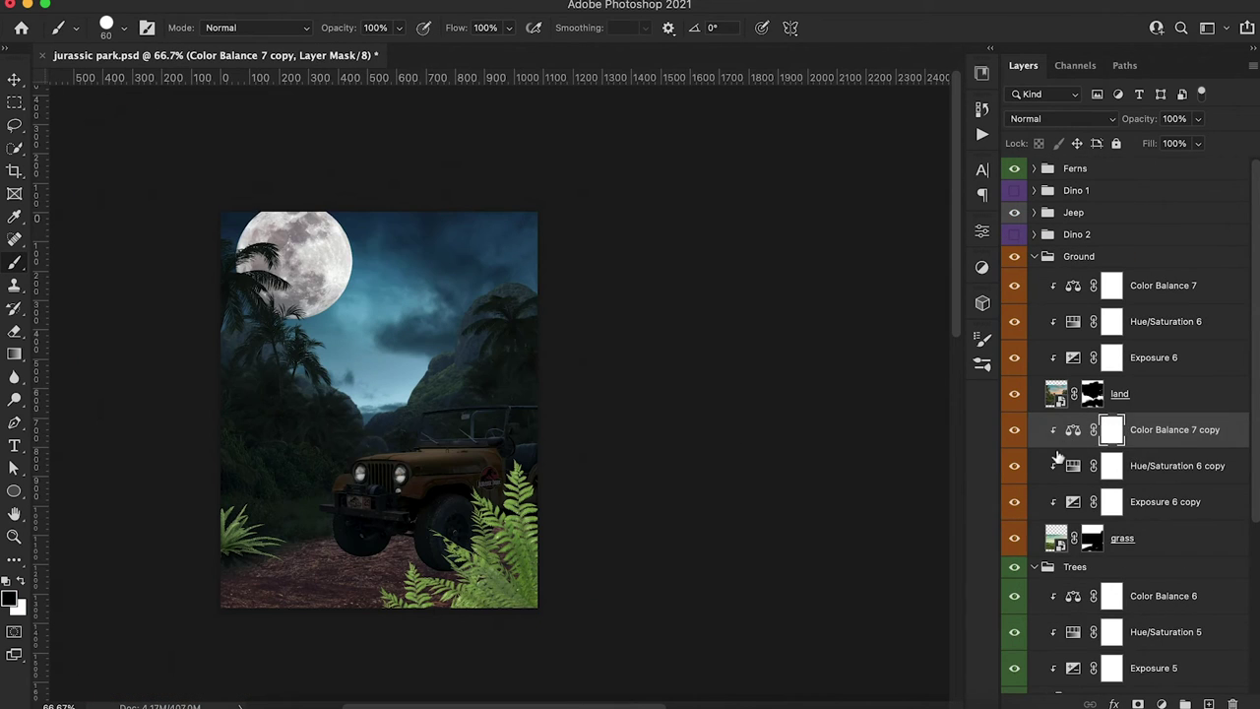
{"action": "left_click", "coordinate": [1034, 256]}
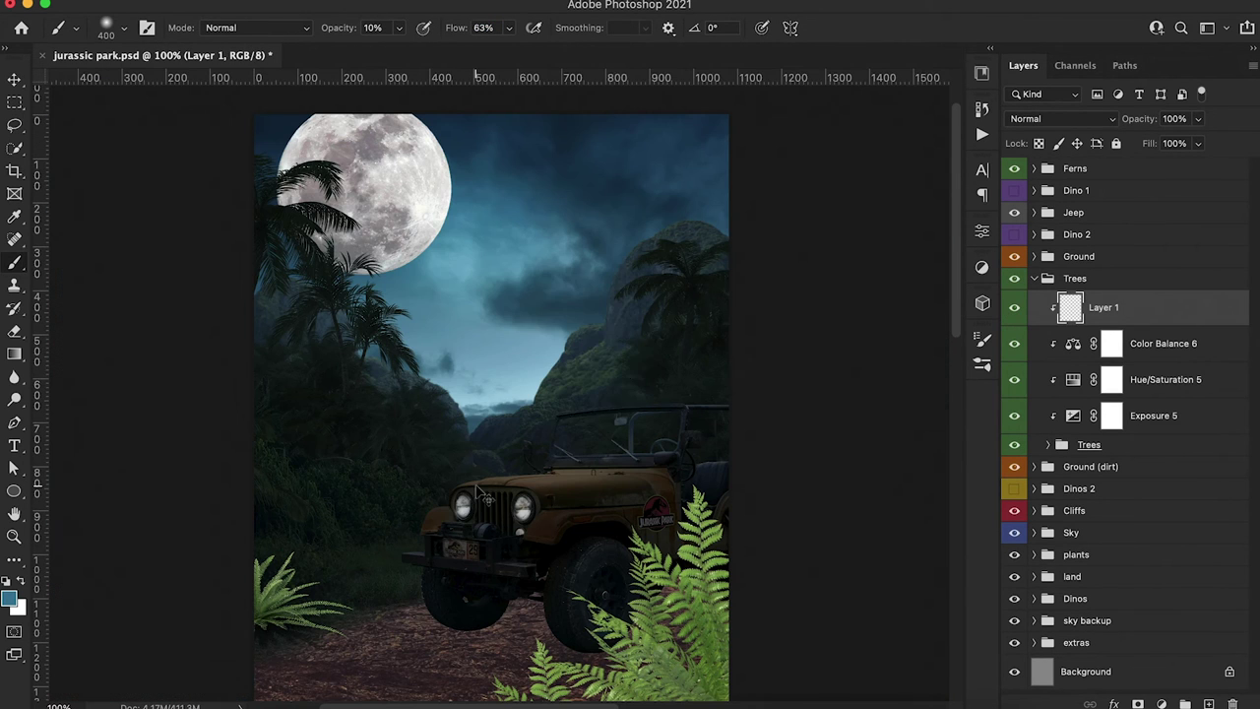
Change the blend mode of Layer 1 in the Trees group and lower its opacity
{"action": "left_click", "coordinate": [1061, 118]}
{"action": "left_click", "coordinate": [1046, 257]}
{"action": "left_click_drag", "start_coordinate": [1141, 118], "coordinate": [1126, 121]}
Convert the masked moon layer in the Sky group to a smart object
{"action": "left_click", "coordinate": [1034, 366]}
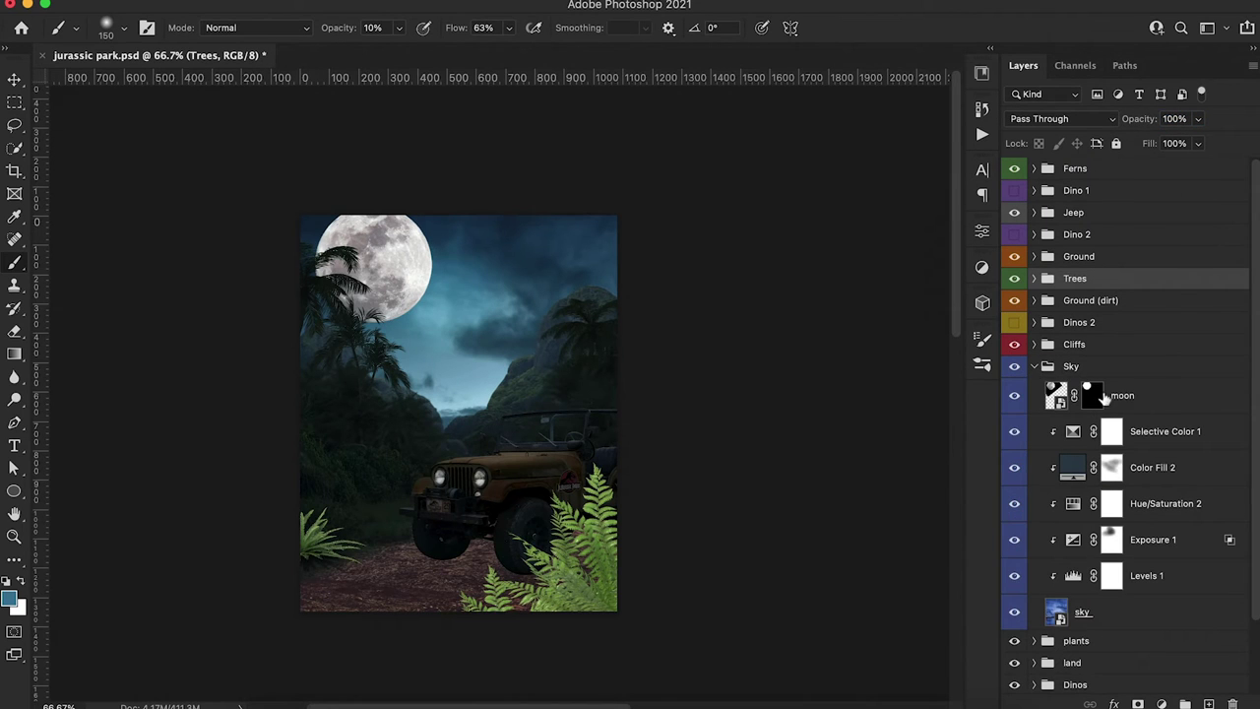
{"action": "left_click", "coordinate": [1120, 395]}
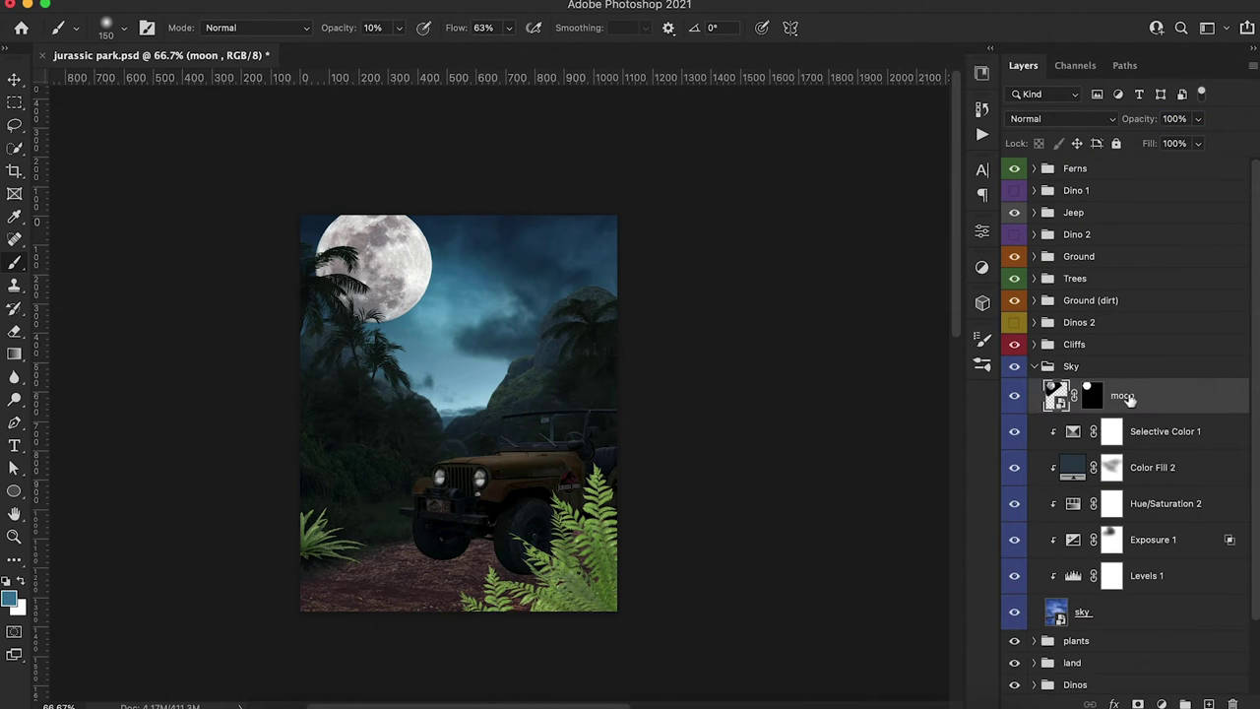
{"action": "right_click", "coordinate": [1123, 394]}
{"action": "left_click", "coordinate": [1014, 595]}
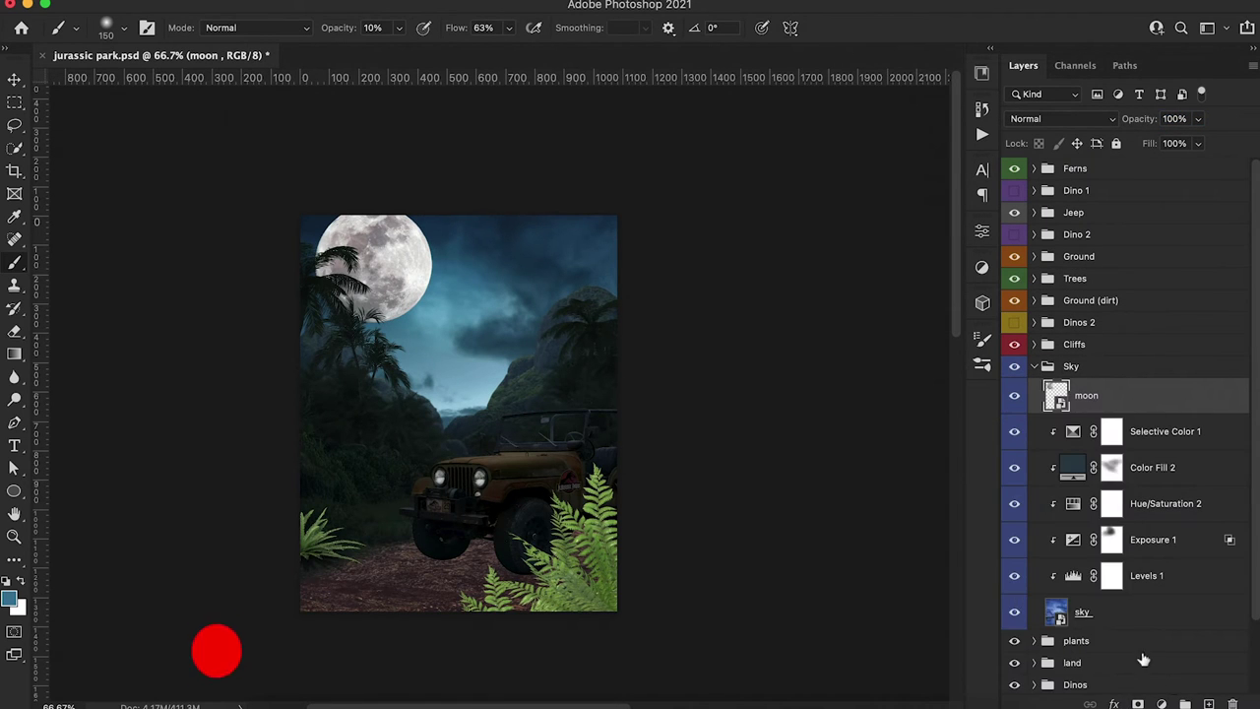
Add a Hue/Saturation adjustment clipped to the moon, with Colorize enabled, hue 199 and saturation 6
{"action": "left_click", "coordinate": [1161, 702]}
{"action": "left_click", "coordinate": [1178, 474]}
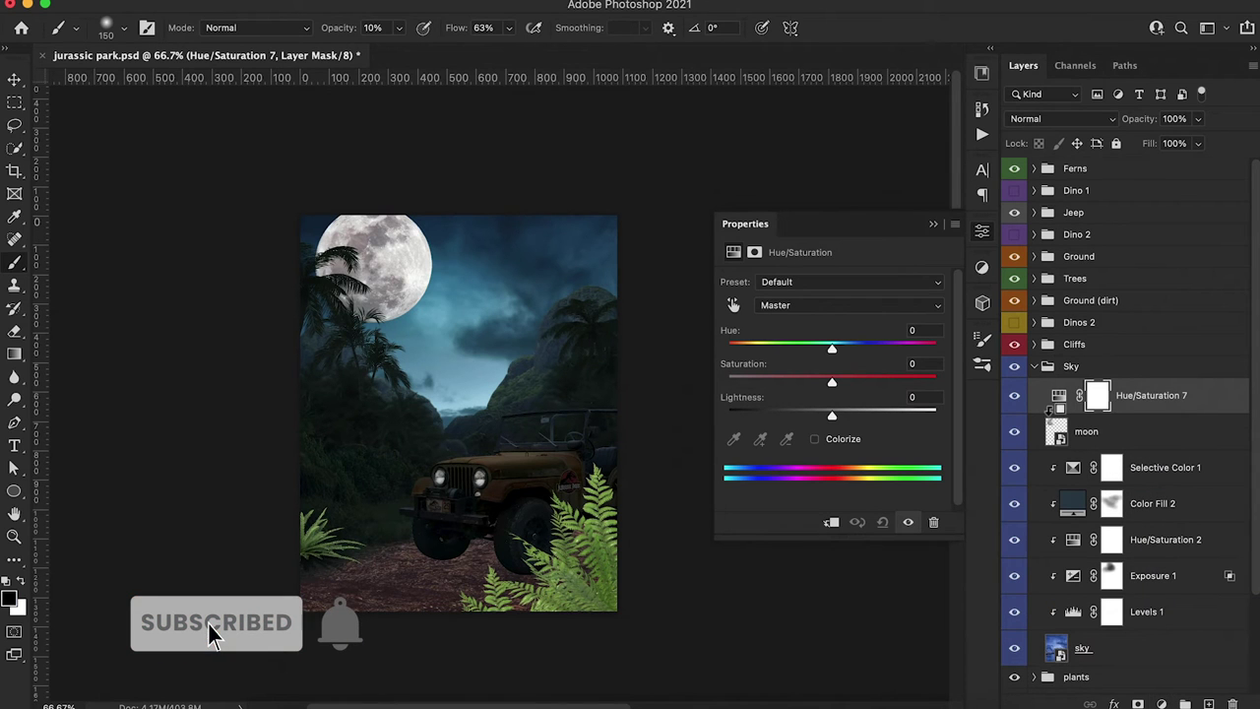
{"action": "left_click", "coordinate": [814, 439]}
{"action": "left_click_drag", "start_coordinate": [781, 382], "coordinate": [748, 384]}
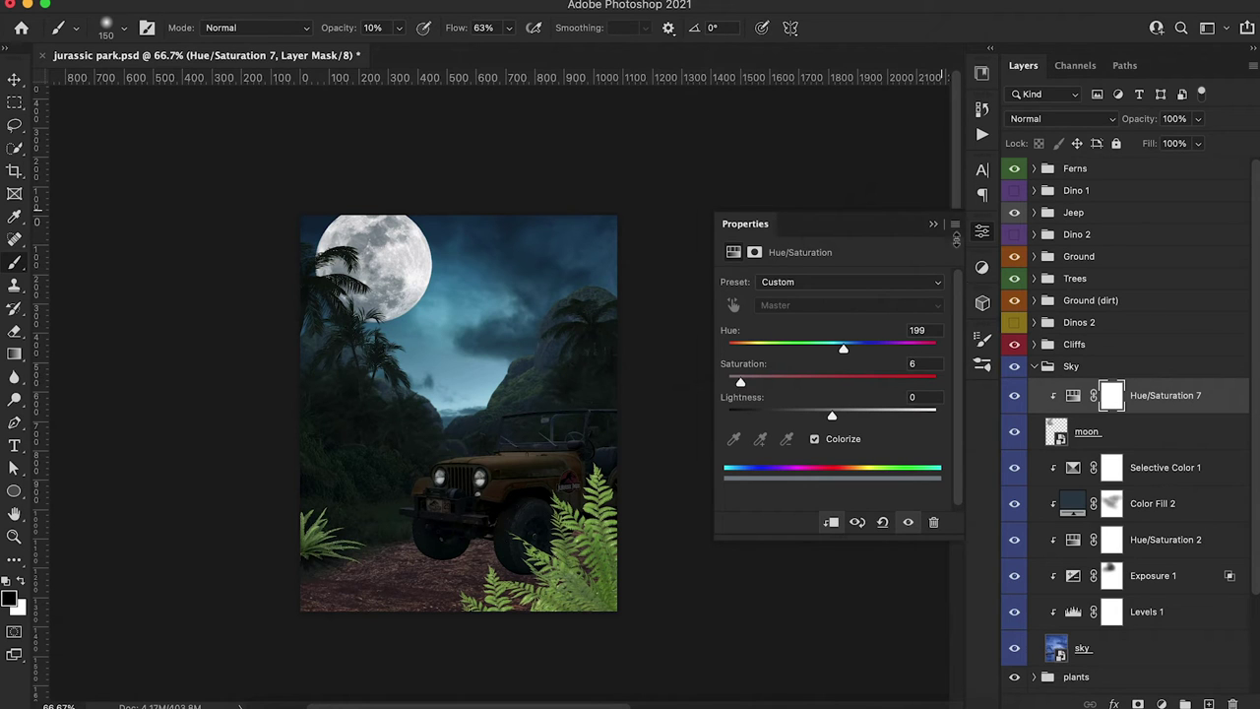
{"action": "left_click", "coordinate": [933, 224]}
Create an empty layer above Hue/Saturation 7 and clip it to the moon
{"action": "left_click", "coordinate": [1162, 705]}
{"action": "key", "text": "Escape"}
{"action": "left_click", "coordinate": [1208, 704]}
{"action": "left_click", "coordinate": [1054, 418], "text": "alt"}
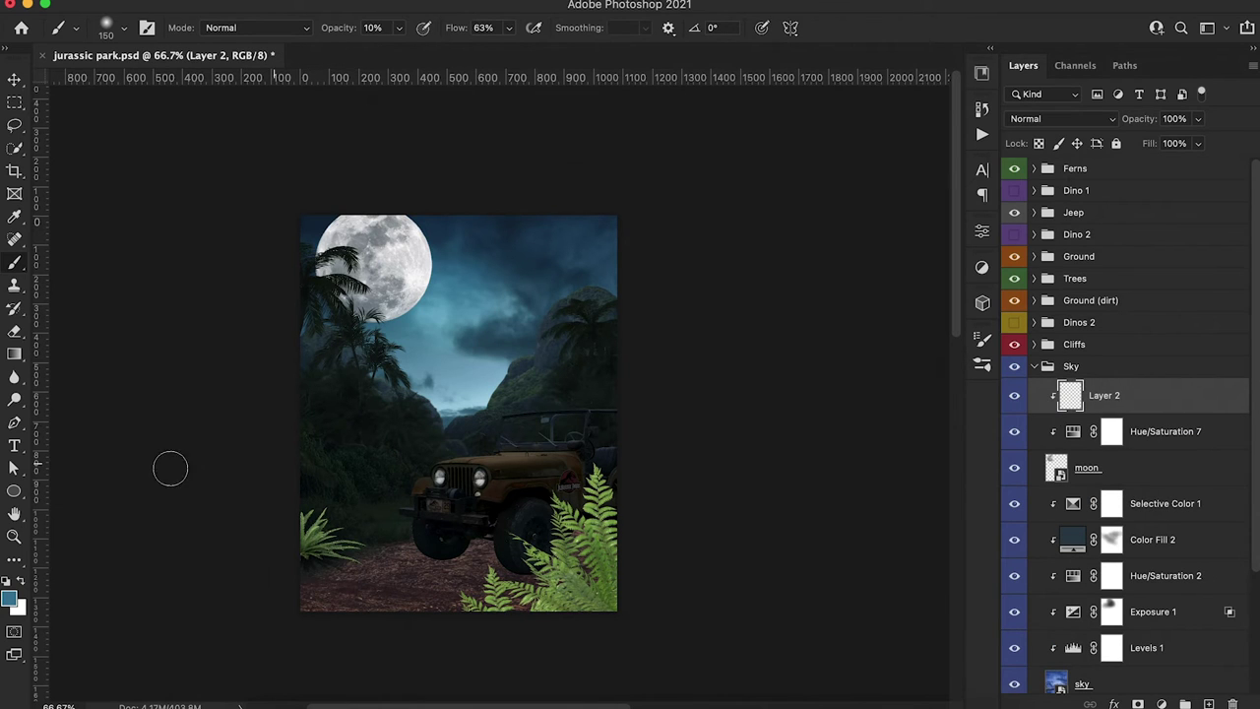
Set up a white (ffffff) brush of 500 px with 100% flow for brightening the moon
{"action": "left_click", "coordinate": [10, 598]}
{"action": "left_click", "coordinate": [785, 56]}
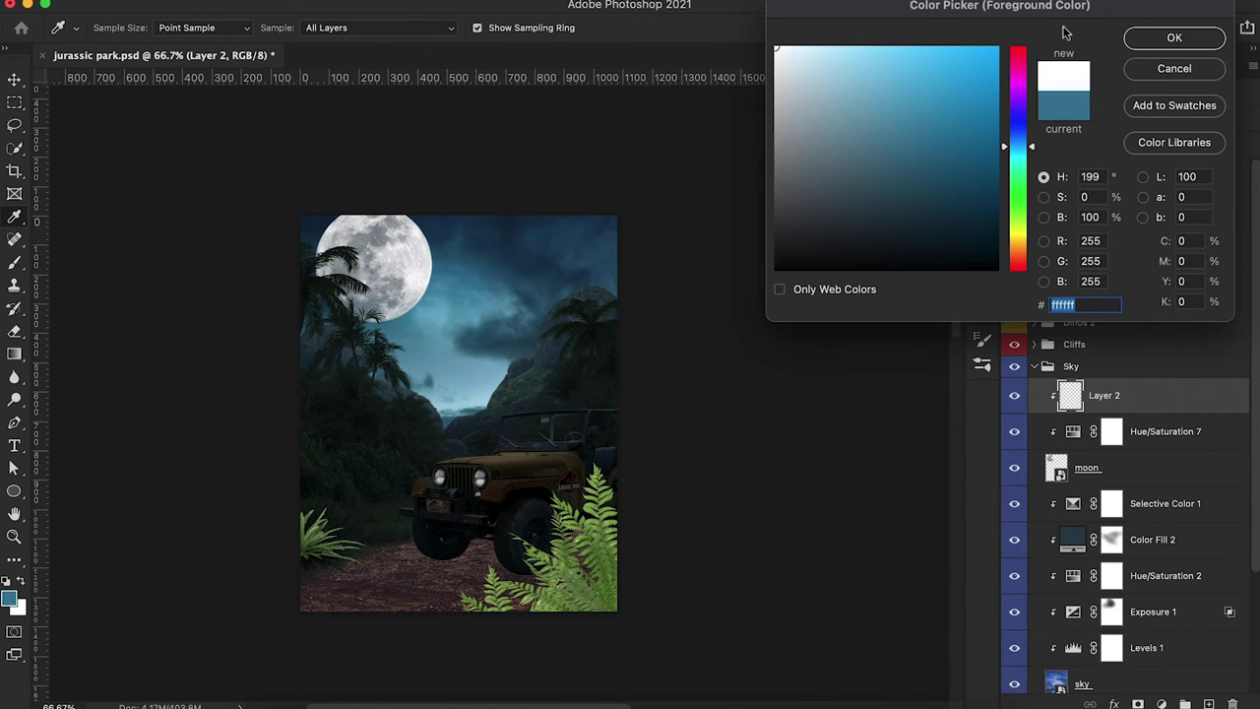
{"action": "left_click", "coordinate": [1174, 37]}
{"action": "key", "text": "bracketright"}
{"action": "key", "text": "bracketright"}
{"action": "key", "text": "bracketright"}
{"action": "key", "text": "bracketright"}
{"action": "key", "text": "bracketright"}
{"action": "key", "text": "bracketright"}
{"action": "key", "text": "bracketright"}
{"action": "key", "text": "bracketright"}
{"action": "key", "text": "bracketright"}
{"action": "key", "text": "bracketright"}
{"action": "key", "text": "bracketright"}
{"action": "key", "text": "bracketright"}
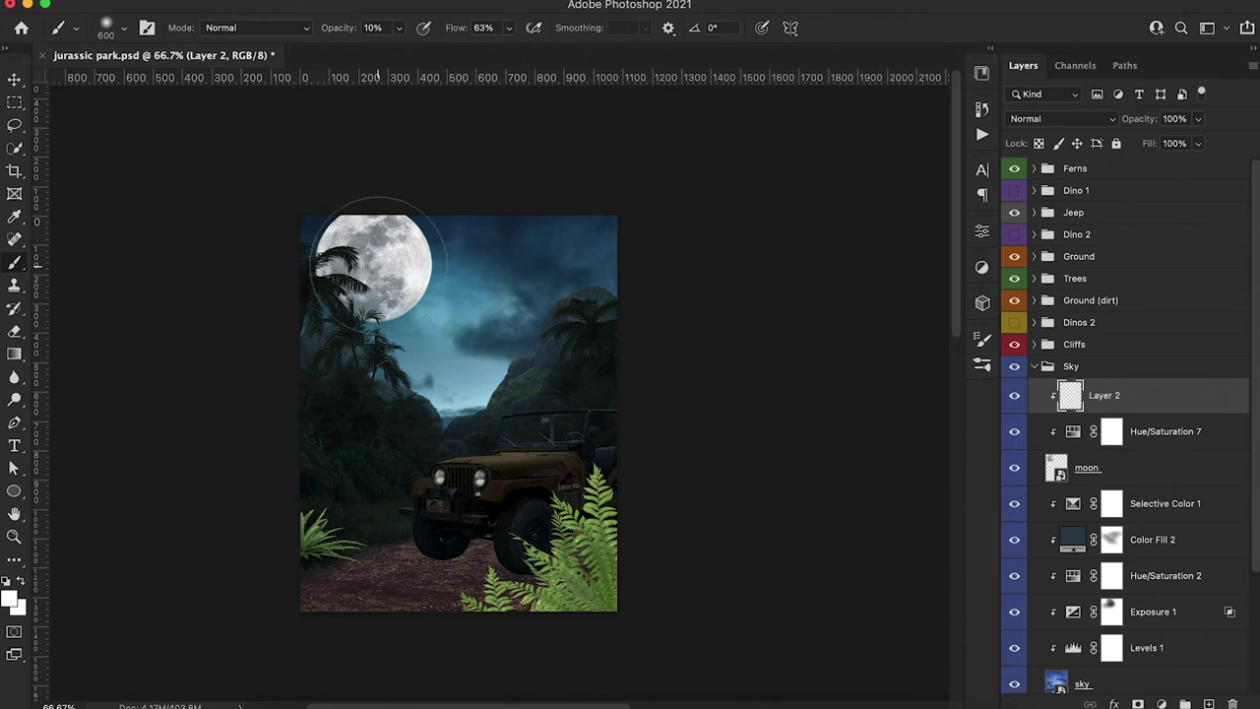
{"action": "key", "text": "bracketleft"}
{"action": "key", "text": "bracketleft"}
{"action": "key", "text": "shift+0"}
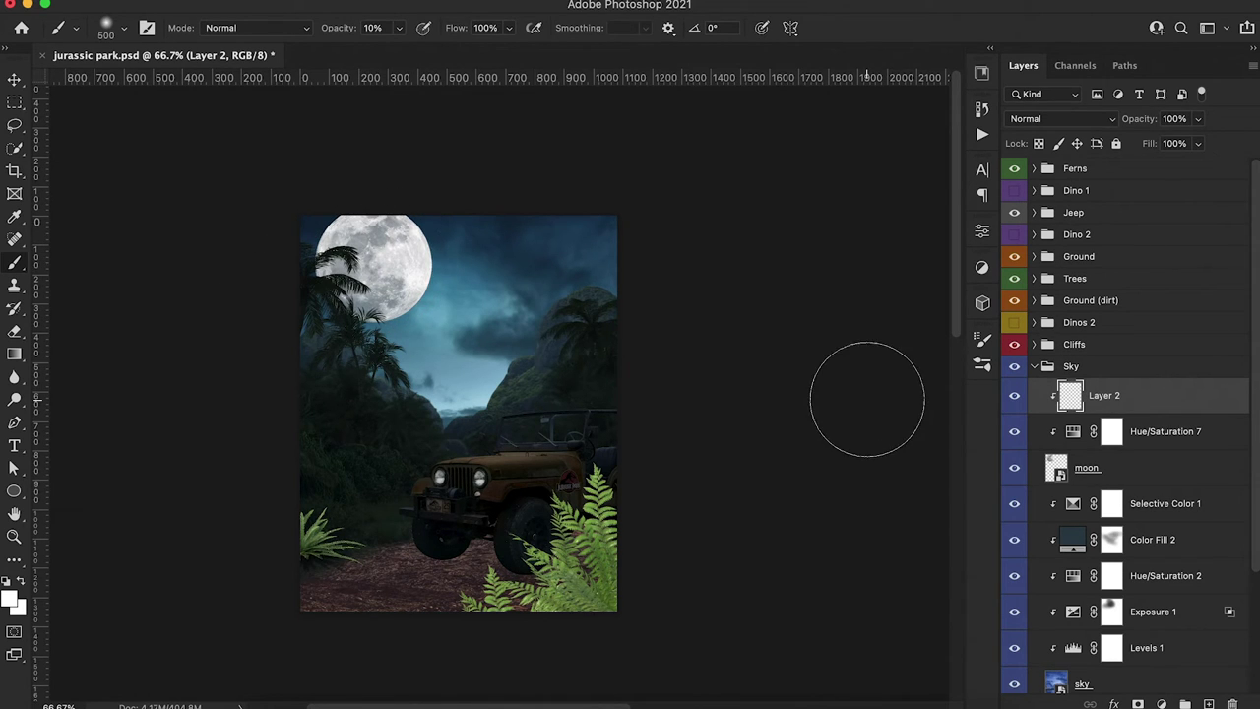
Create a new layer above Selective Color 1, beneath the moon, and enlarge the brush for a background glow
{"action": "left_click", "coordinate": [1154, 503]}
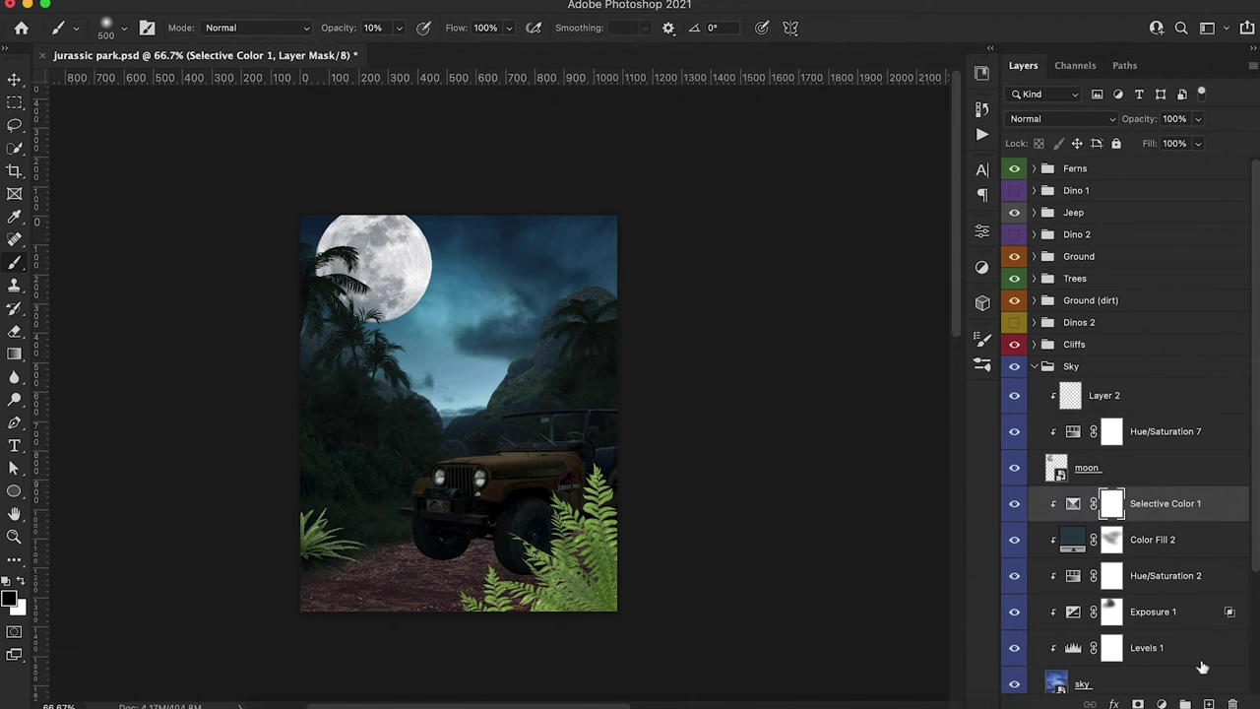
{"action": "left_click", "coordinate": [1208, 703]}
{"action": "key", "text": "bracketright"}
{"action": "key", "text": "bracketright"}
{"action": "key", "text": "bracketright"}
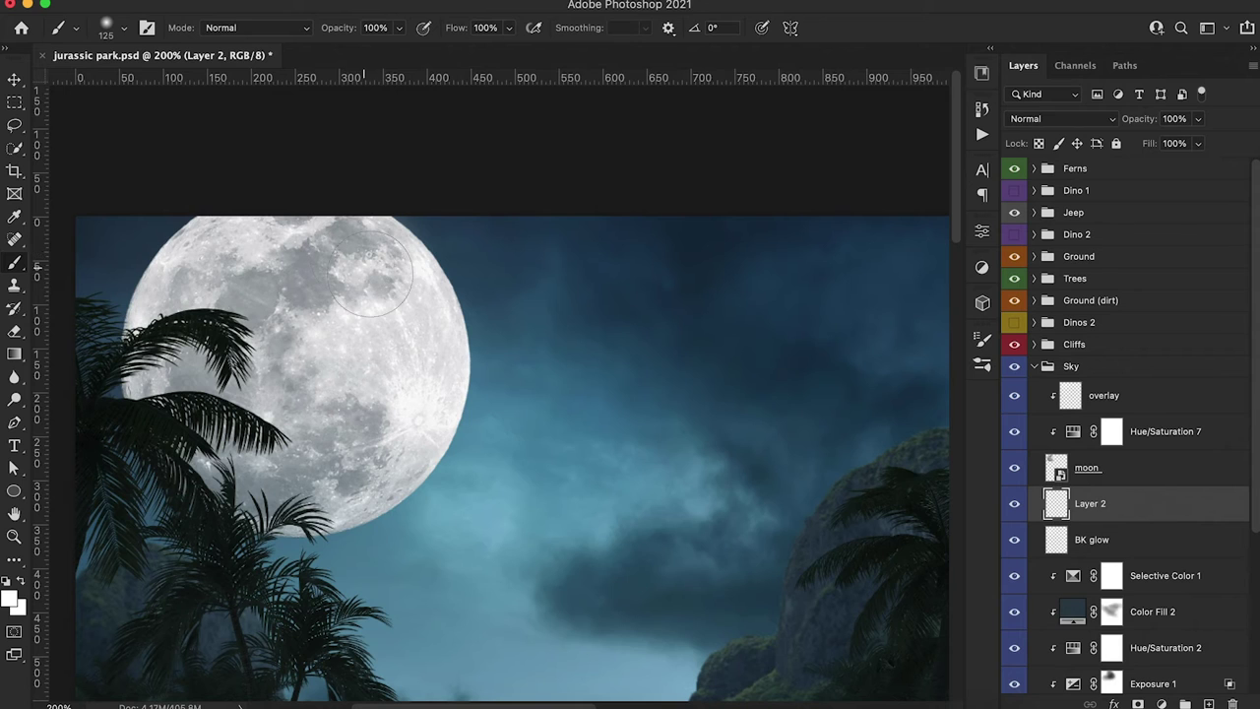
Paint a thin soft white rim glow around the moon's edge on Layer 2 beneath it, reducing the brush to 90 px
{"action": "left_click_drag", "start_coordinate": [382, 294], "coordinate": [404, 324]}
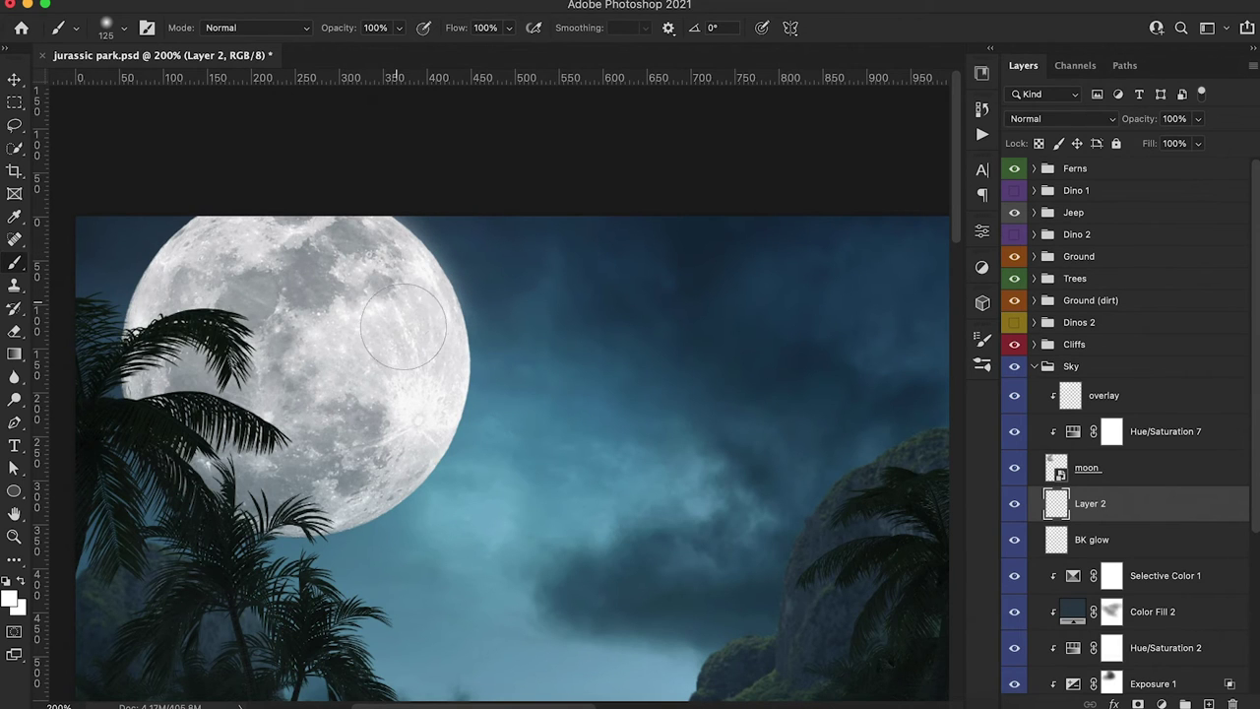
{"action": "key", "text": "bracketleft"}
{"action": "key", "text": "bracketleft"}
{"action": "mouse_move", "coordinate": [418, 396]}
{"action": "left_mouse_down"}
{"action": "mouse_move", "coordinate": [379, 507]}
{"action": "mouse_move", "coordinate": [335, 532]}
{"action": "left_mouse_up"}
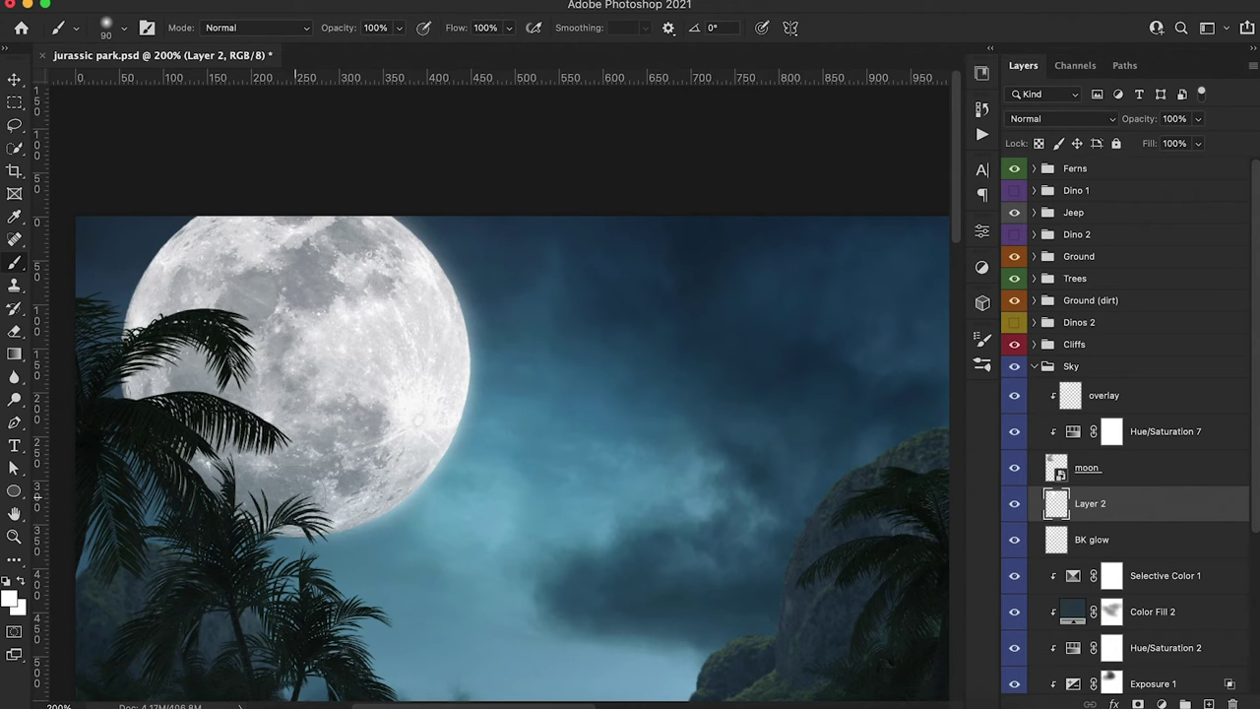
{"action": "scroll", "coordinate": [351, 271], "scroll_direction": "left", "scroll_amount": 5}
{"action": "scroll", "coordinate": [350, 270], "scroll_direction": "up", "scroll_amount": 1}
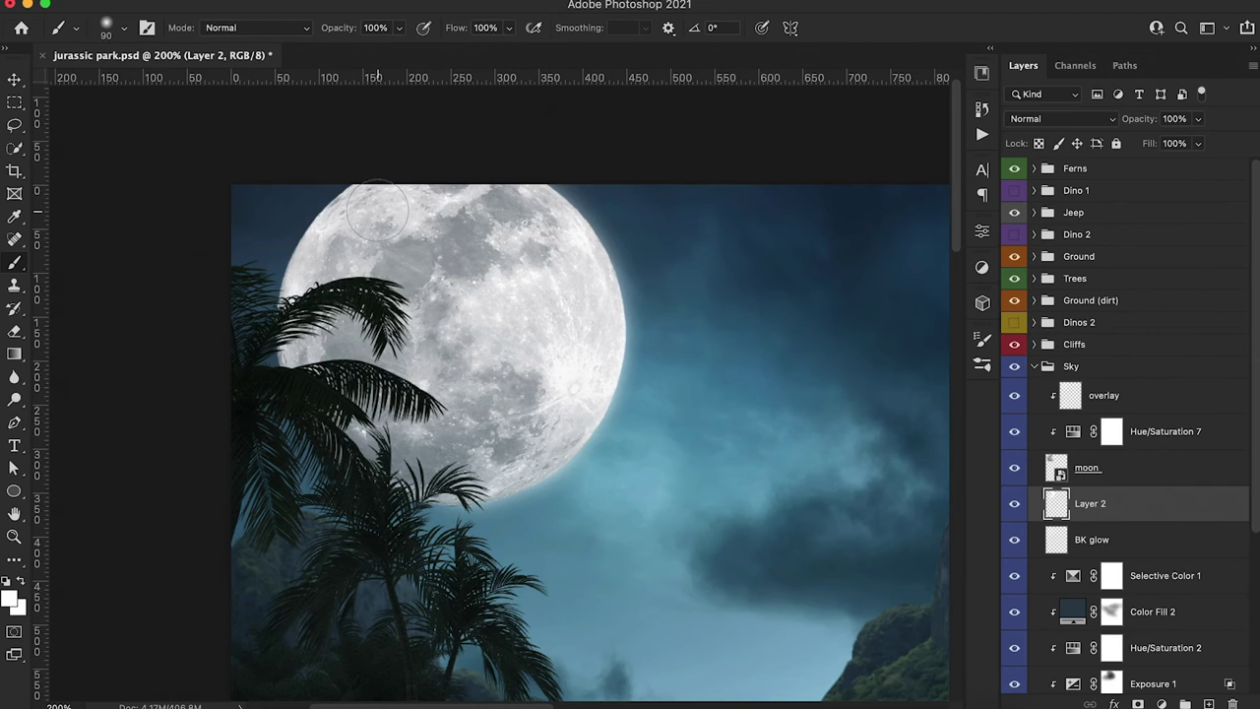
{"action": "mouse_move", "coordinate": [326, 266]}
{"action": "left_mouse_down"}
{"action": "mouse_move", "coordinate": [391, 199]}
{"action": "mouse_move", "coordinate": [419, 199]}
{"action": "mouse_move", "coordinate": [381, 217]}
{"action": "mouse_move", "coordinate": [346, 268]}
{"action": "left_mouse_up"}
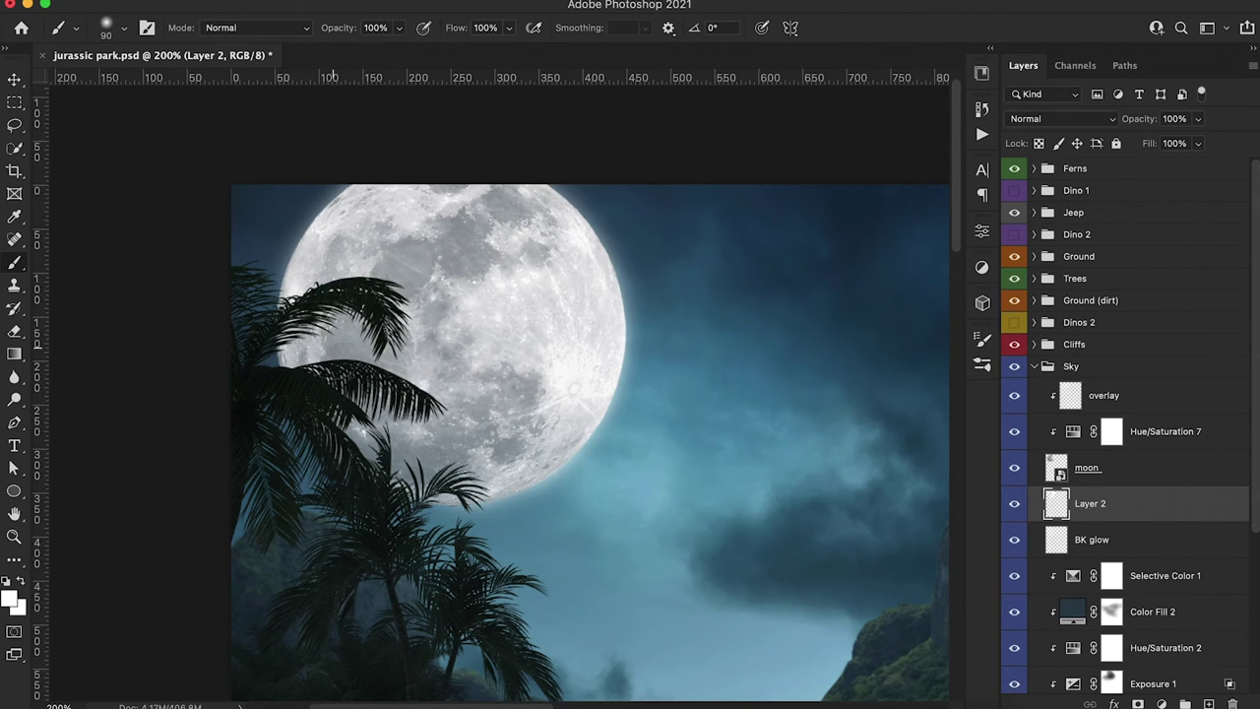
Create a new layer above overlay, clip it to the moon, and paint a soft white glow along the moon's right edge
{"action": "left_click", "coordinate": [1140, 396]}
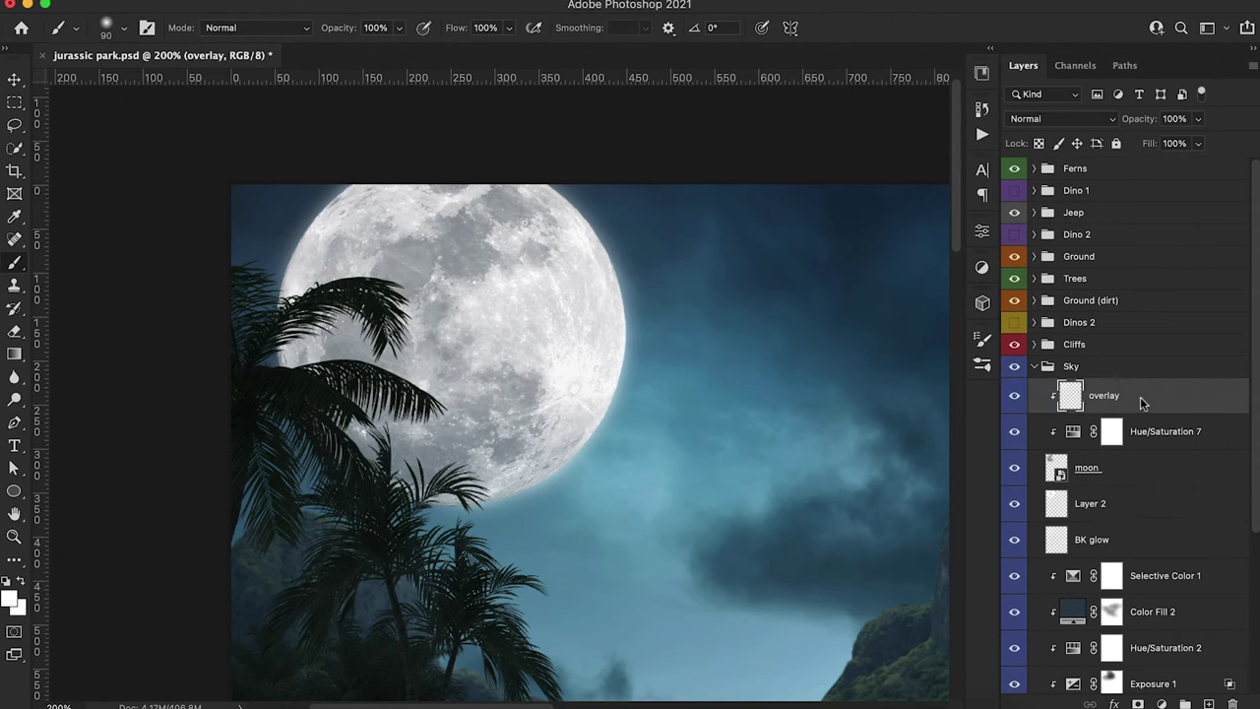
{"action": "key", "text": "ctrl+shift+alt+n"}
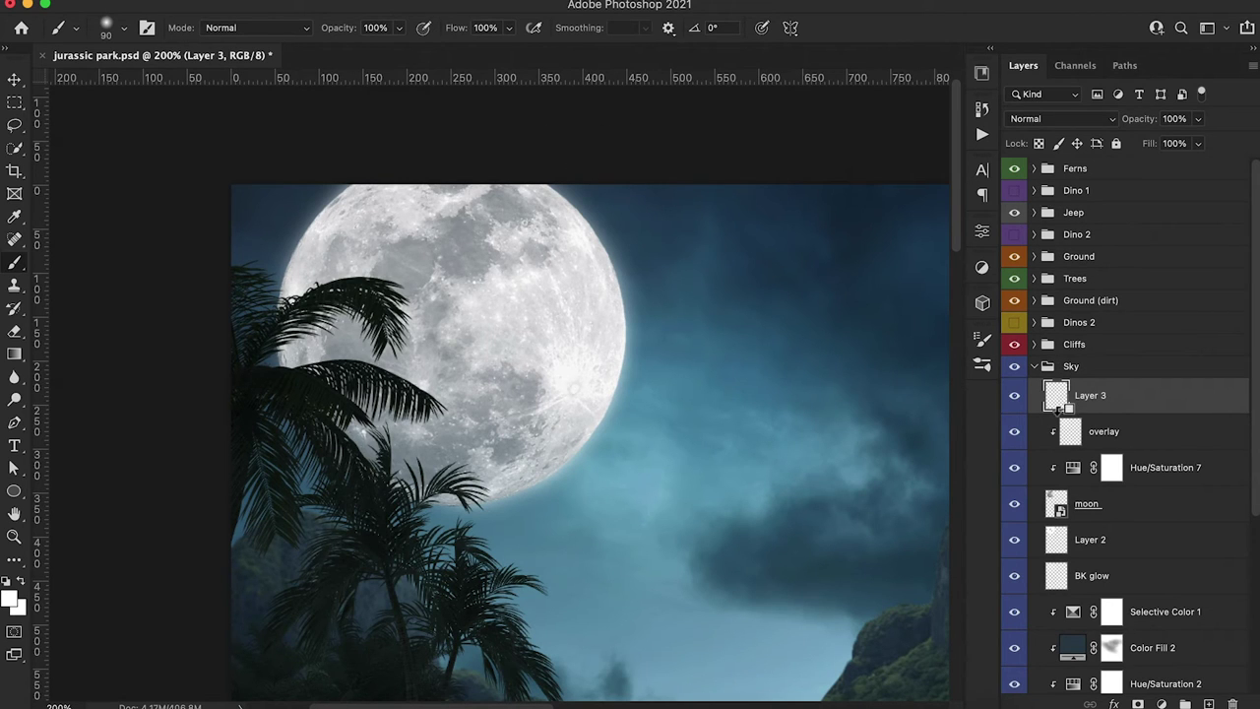
{"action": "left_click", "coordinate": [1057, 406], "text": "alt"}
{"action": "mouse_move", "coordinate": [647, 249]}
{"action": "left_mouse_down"}
{"action": "mouse_move", "coordinate": [668, 340]}
{"action": "mouse_move", "coordinate": [667, 319]}
{"action": "mouse_move", "coordinate": [640, 438]}
{"action": "left_mouse_up"}
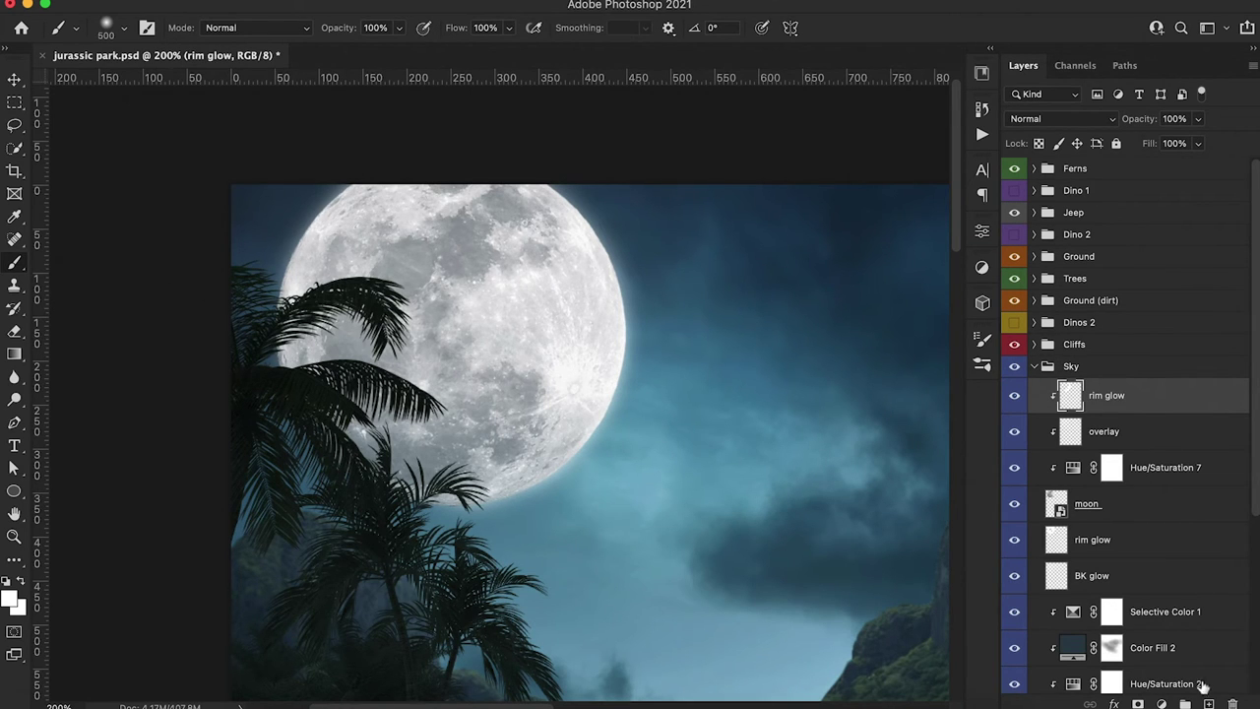
Create an unclipped layer above rim glow and paint a faint white glow over the moon with a 300 px brush at 20% opacity
{"action": "left_click", "coordinate": [1208, 703]}
{"action": "key", "text": "super+minus"}
{"action": "key", "text": "super+minus"}
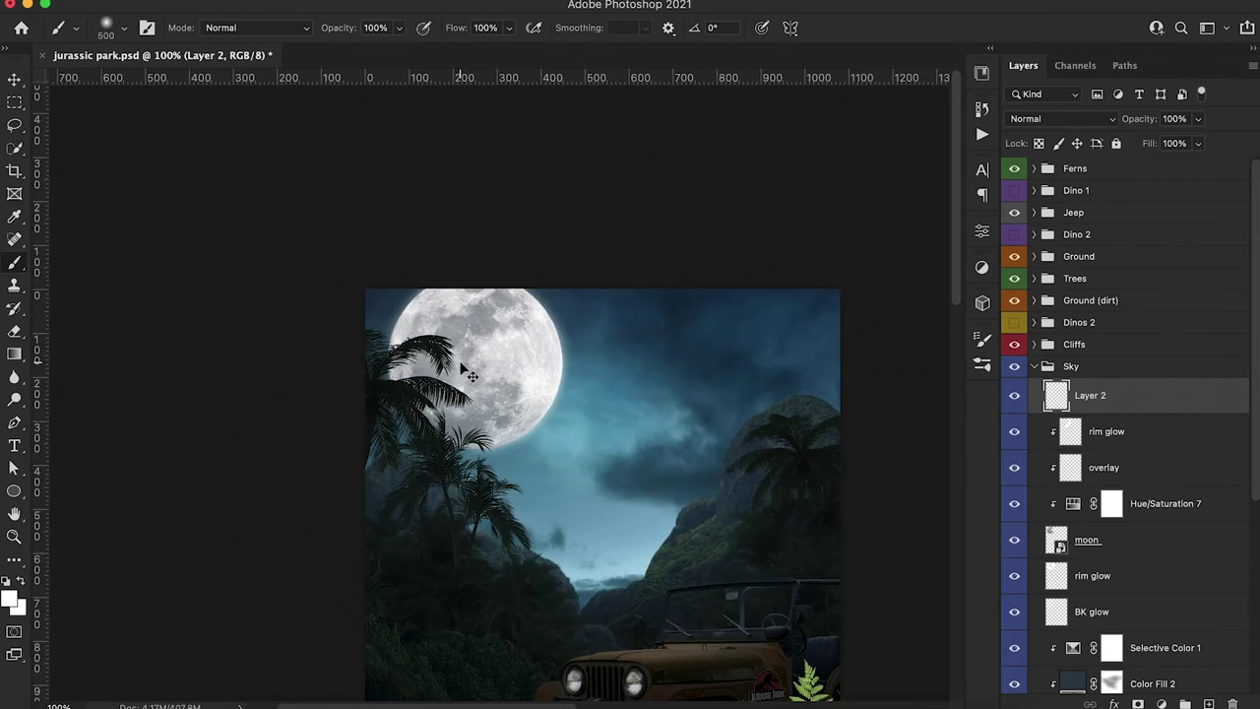
{"action": "key", "text": "bracketright"}
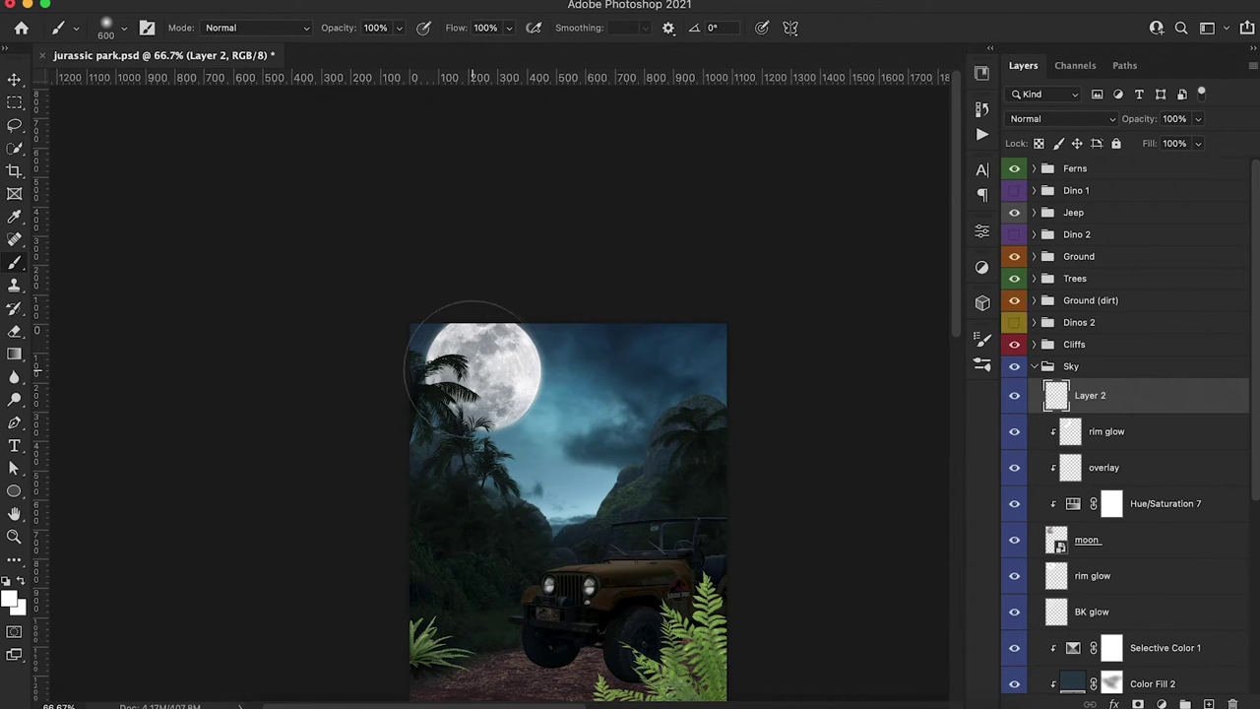
{"action": "key", "text": "2"}
{"action": "key", "text": "bracketleft"}
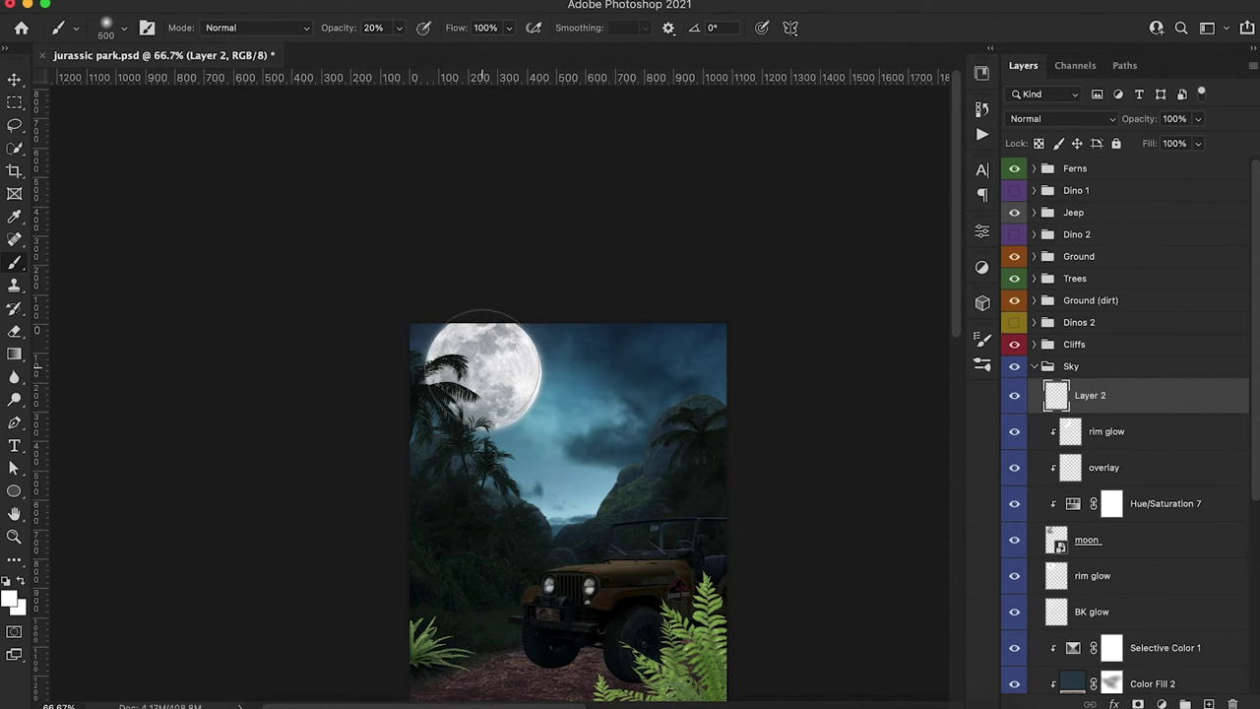
{"action": "key", "text": "bracketleft"}
{"action": "key", "text": "bracketleft"}
{"action": "key", "text": "bracketleft"}
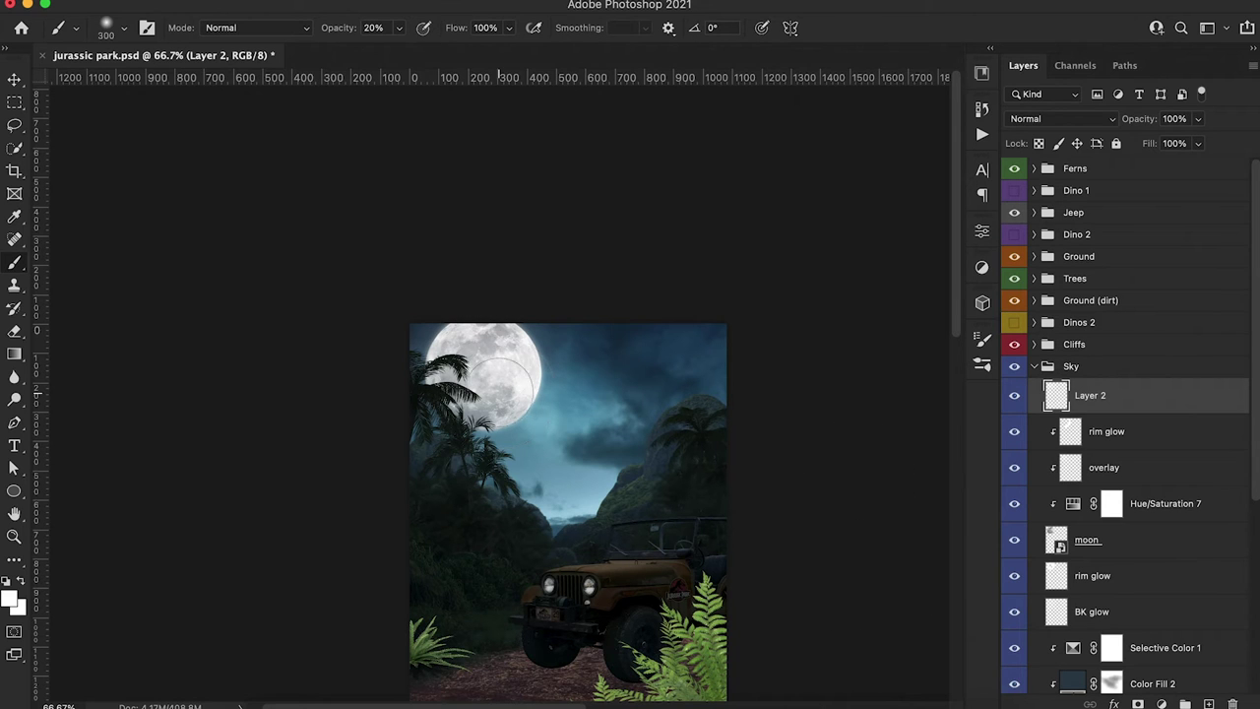
{"action": "mouse_move", "coordinate": [494, 354]}
{"action": "left_mouse_down"}
{"action": "mouse_move", "coordinate": [492, 383]}
{"action": "mouse_move", "coordinate": [477, 349]}
{"action": "left_mouse_up"}
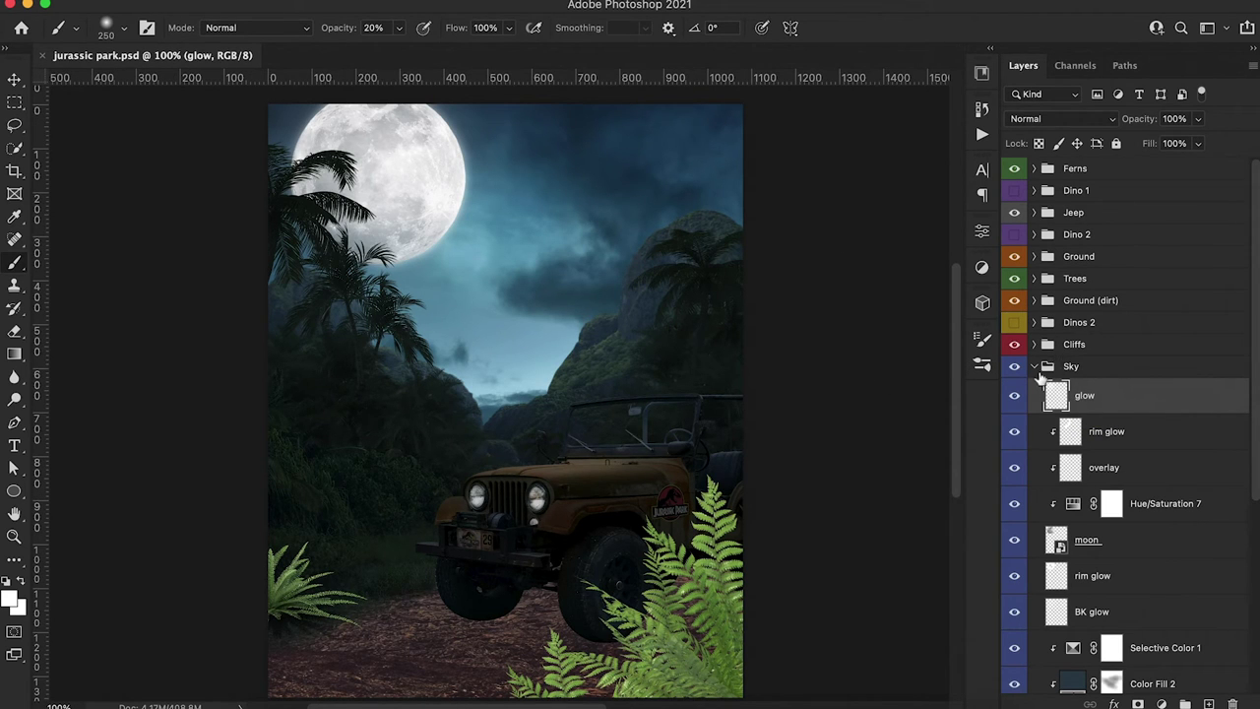
{"action": "left_click", "coordinate": [1035, 366]}
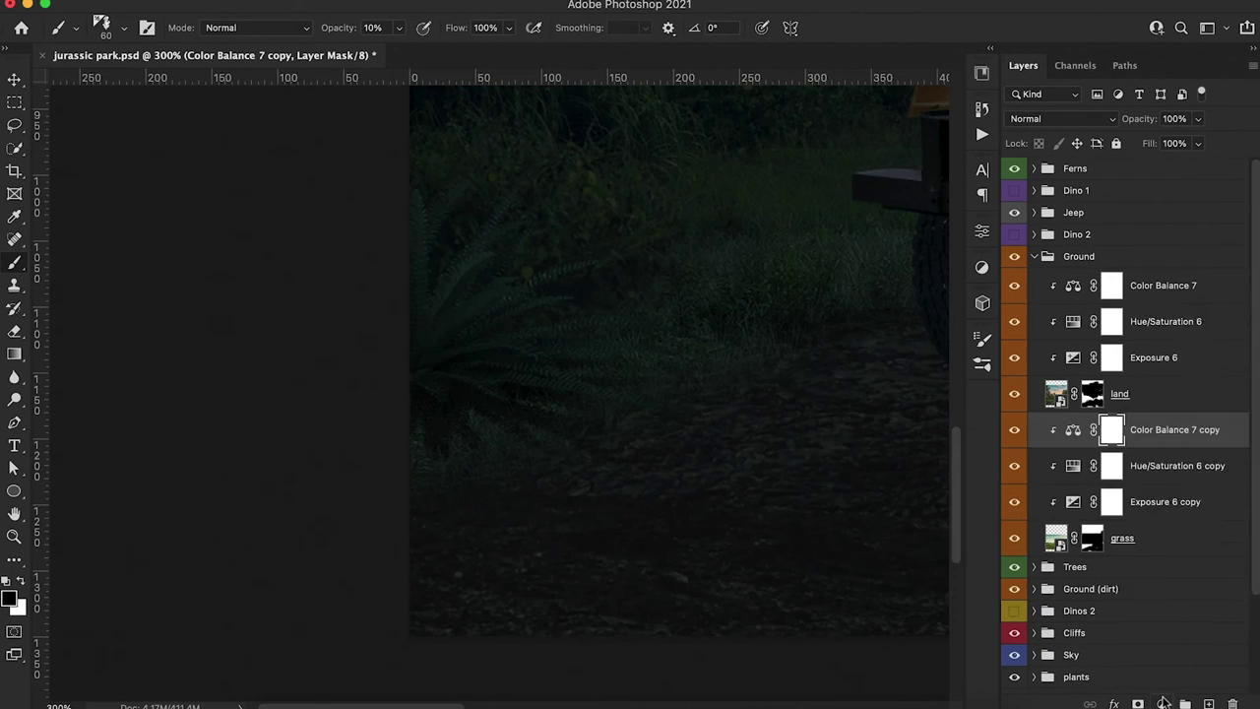
Add a darkening Exposure adjustment clipped above Color Balance 7 copy, invert its mask to black, and set the brush opacity to 30%
{"action": "left_click", "coordinate": [1161, 704]}
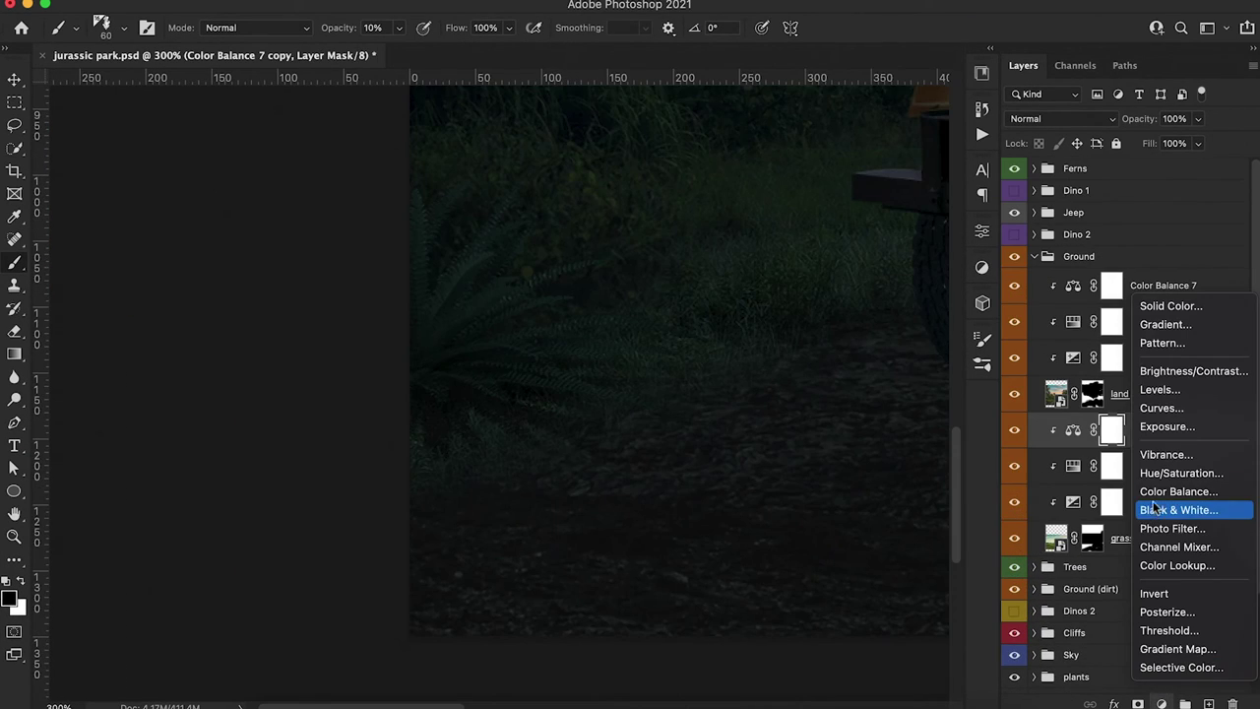
{"action": "left_click", "coordinate": [1165, 427]}
{"action": "left_click", "coordinate": [1058, 446], "text": "alt"}
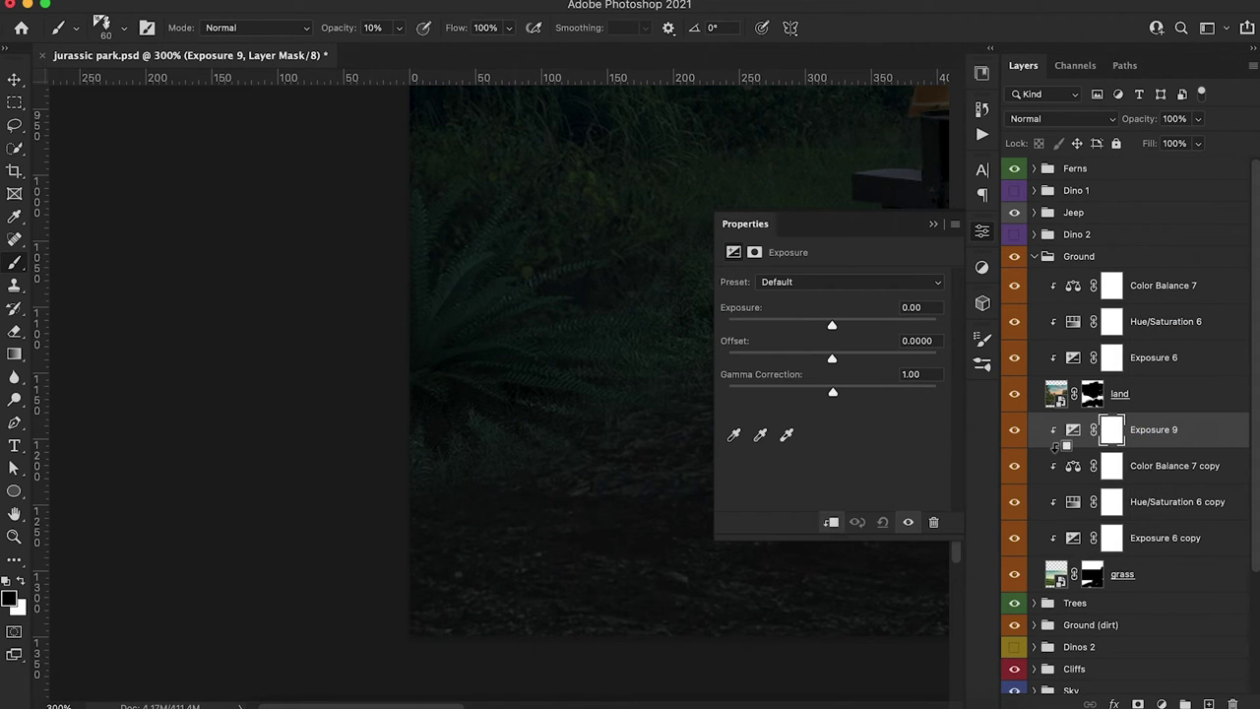
{"action": "left_click_drag", "start_coordinate": [832, 328], "coordinate": [771, 327]}
{"action": "key", "text": "ctrl+i"}
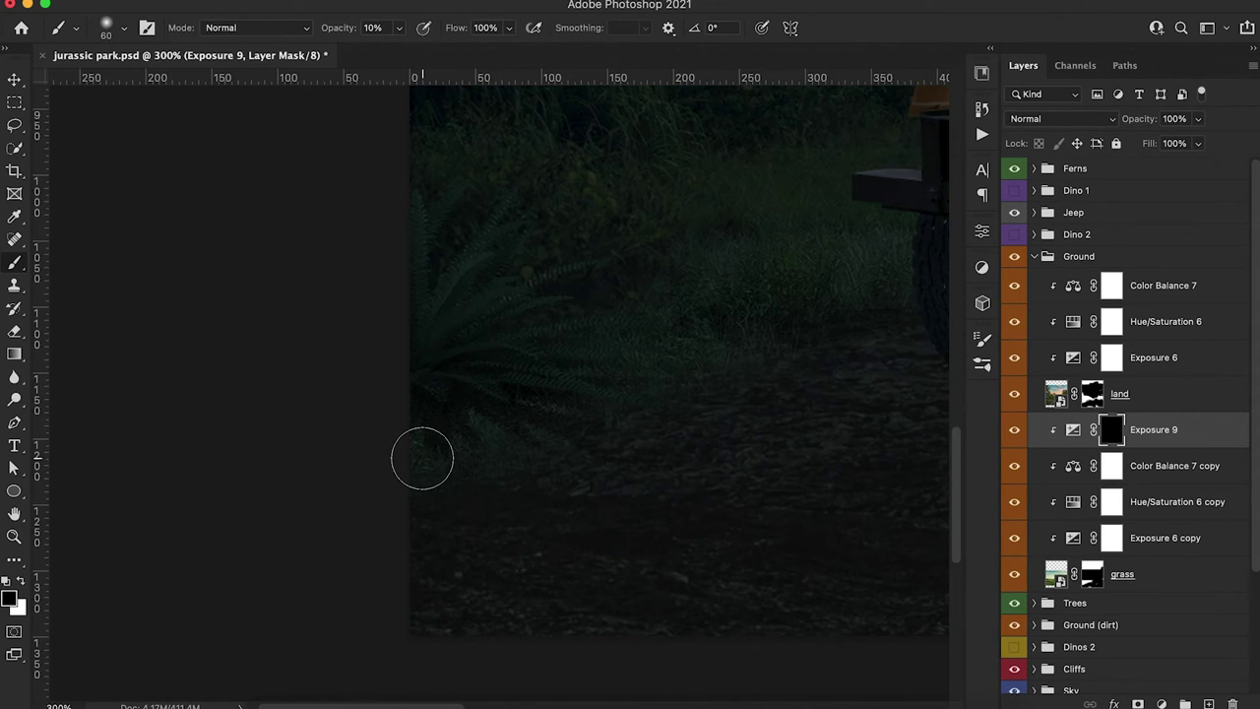
{"action": "key", "text": "3"}
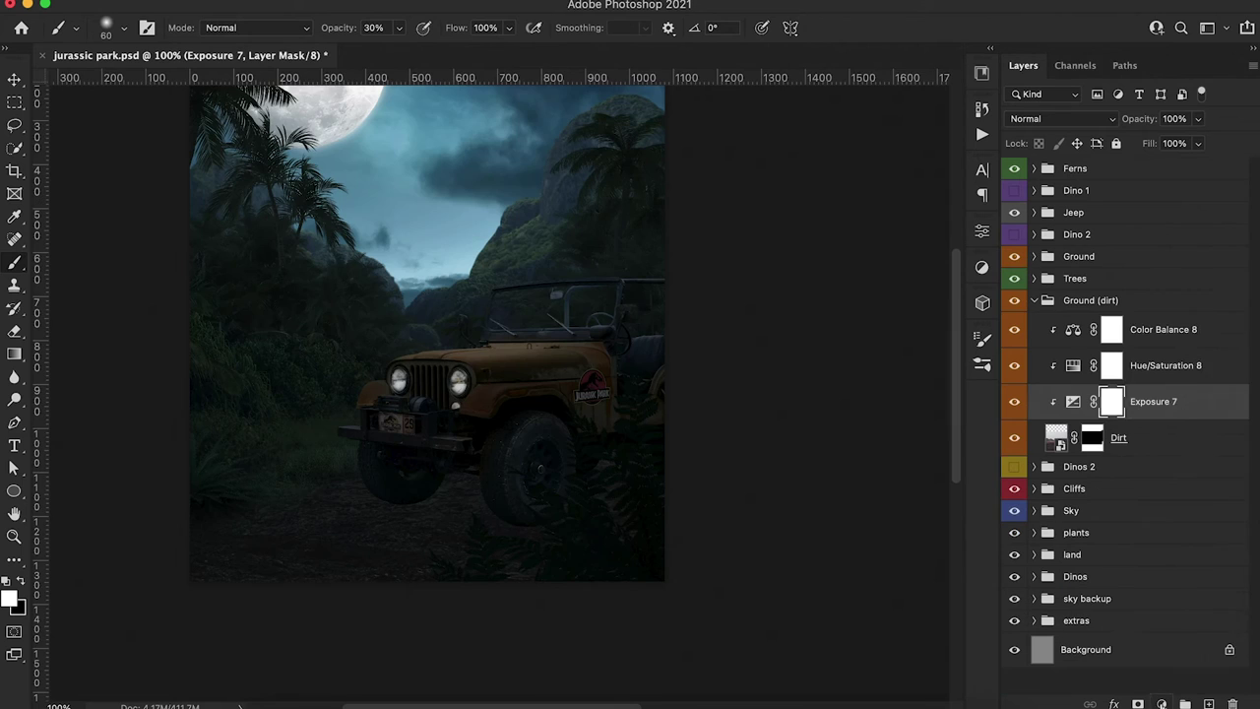
Add an Exposure adjustment above Exposure 7, clipped to the Dirt layer, and lower its exposure for shadows
{"action": "left_click", "coordinate": [1162, 704]}
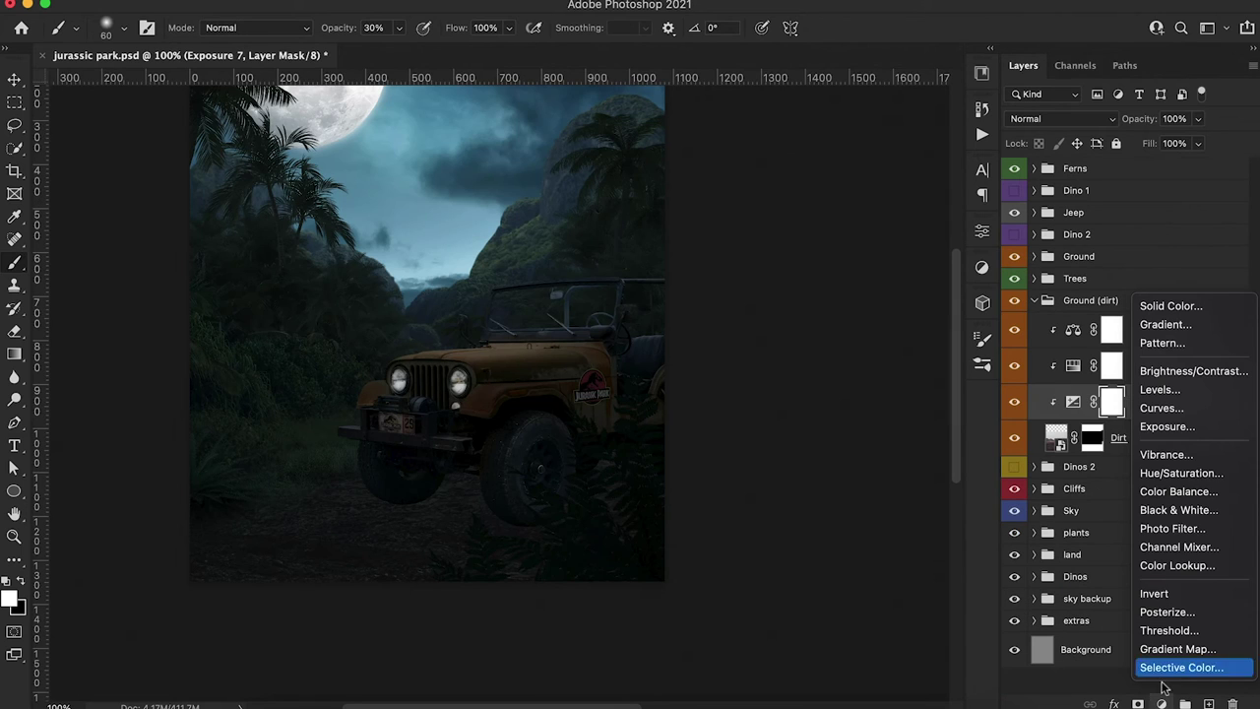
{"action": "left_click", "coordinate": [1167, 427]}
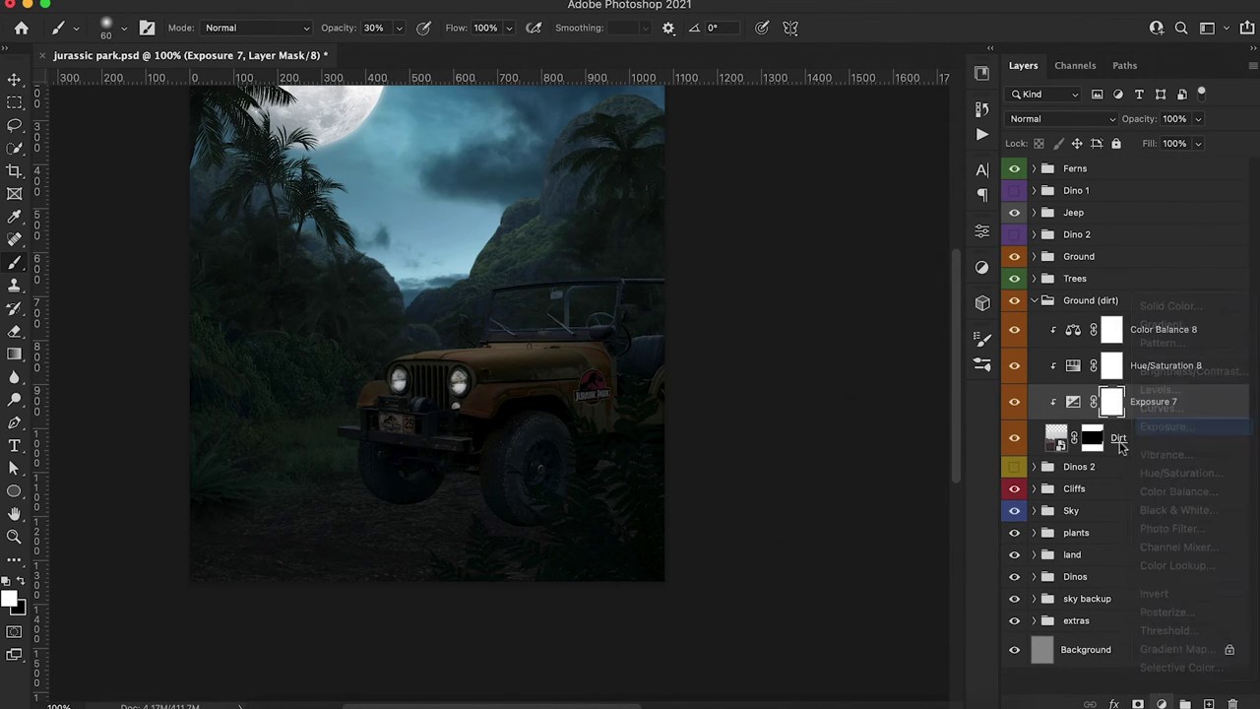
{"action": "left_click_drag", "start_coordinate": [833, 327], "coordinate": [776, 329]}
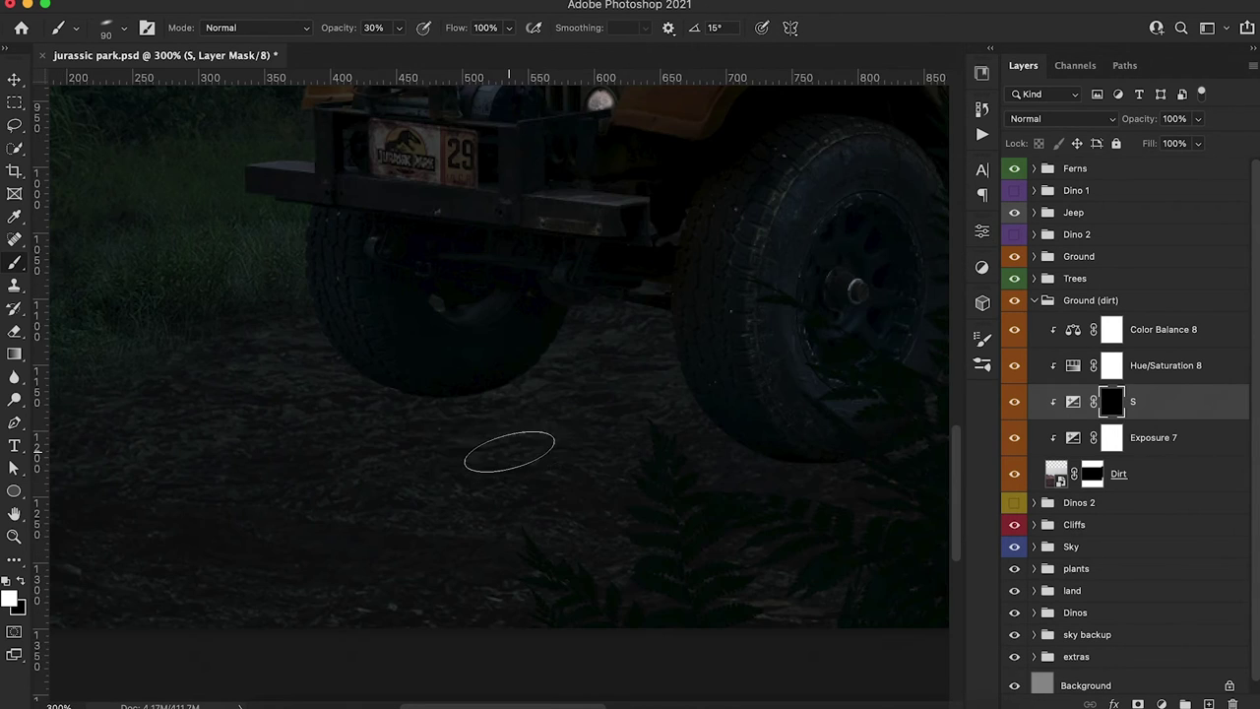
Paint shadows on the dirt beneath and beside the jeep in the S mask, using a large soft white brush at low opacity
{"action": "key", "text": "bracketright"}
{"action": "key", "text": "bracketright"}
{"action": "key", "text": "bracketright"}
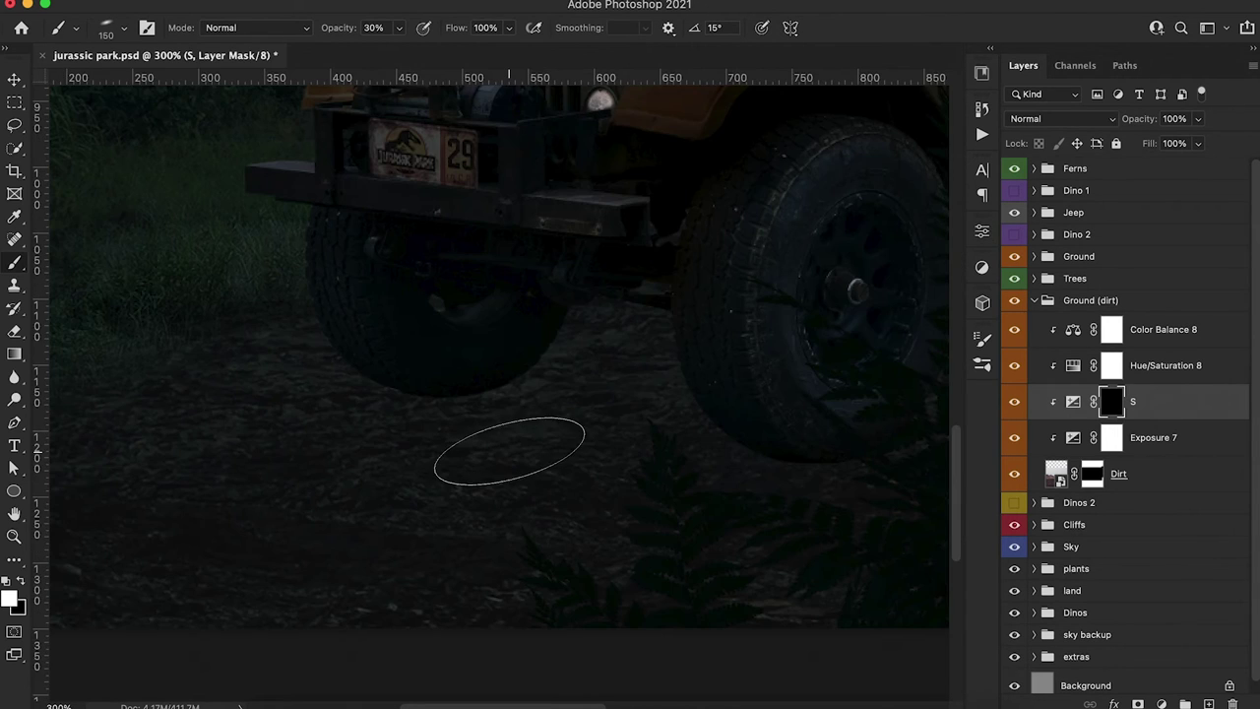
{"action": "key", "text": "4"}
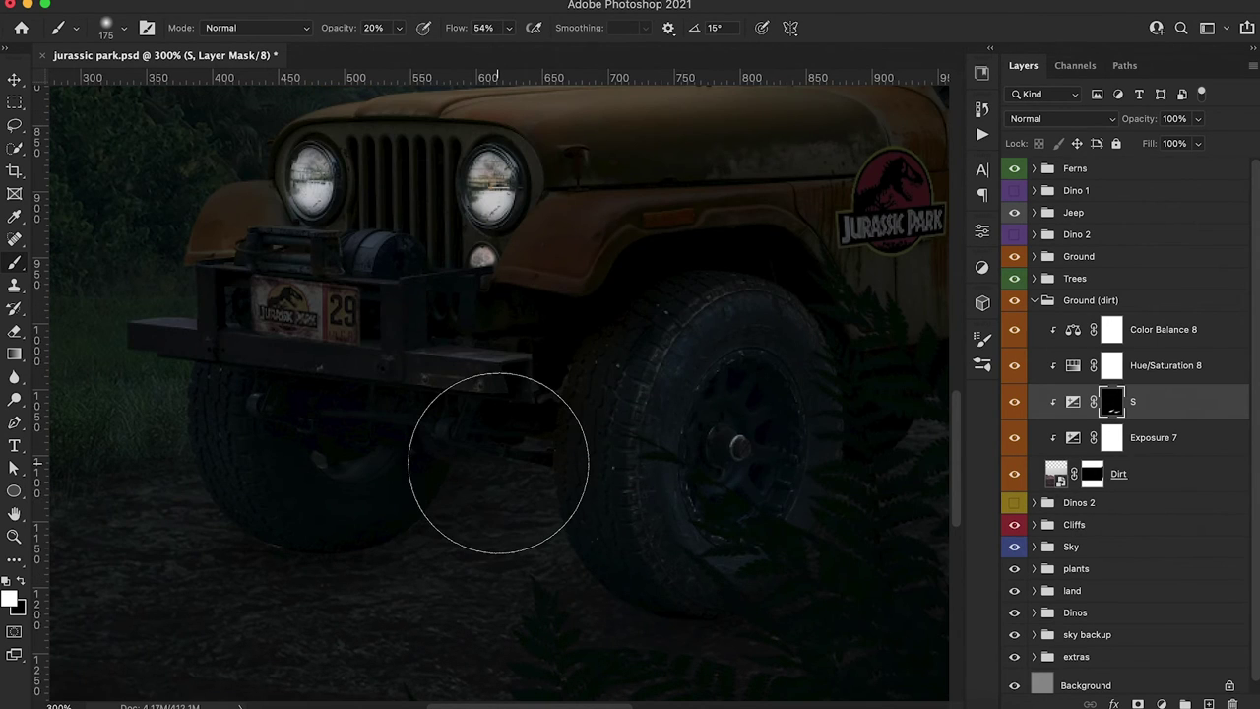
{"action": "mouse_move", "coordinate": [498, 463]}
{"action": "left_mouse_down"}
{"action": "mouse_move", "coordinate": [631, 409]}
{"action": "mouse_move", "coordinate": [535, 393]}
{"action": "mouse_move", "coordinate": [543, 416]}
{"action": "mouse_move", "coordinate": [574, 427]}
{"action": "mouse_move", "coordinate": [805, 405]}
{"action": "mouse_move", "coordinate": [535, 444]}
{"action": "mouse_move", "coordinate": [710, 449]}
{"action": "left_mouse_up"}
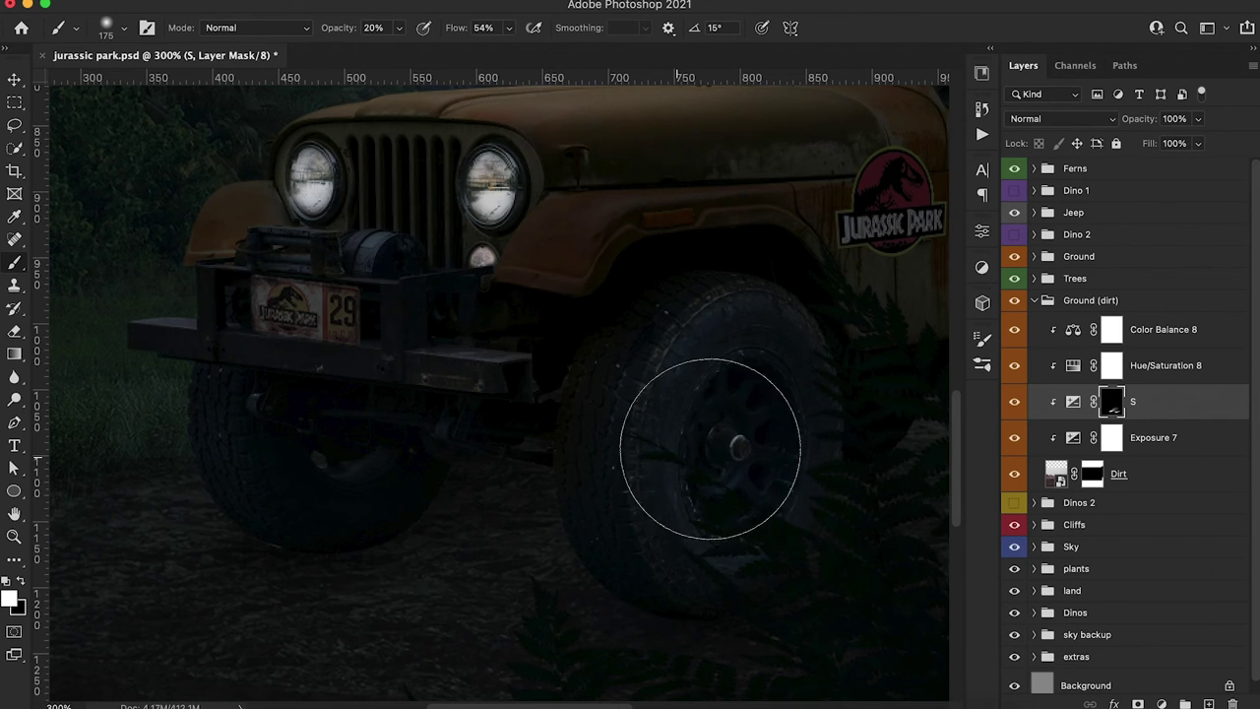
{"action": "scroll", "coordinate": [768, 435], "scroll_direction": "right", "scroll_amount": 3}
{"action": "scroll", "coordinate": [779, 433], "scroll_direction": "right", "scroll_amount": 5}
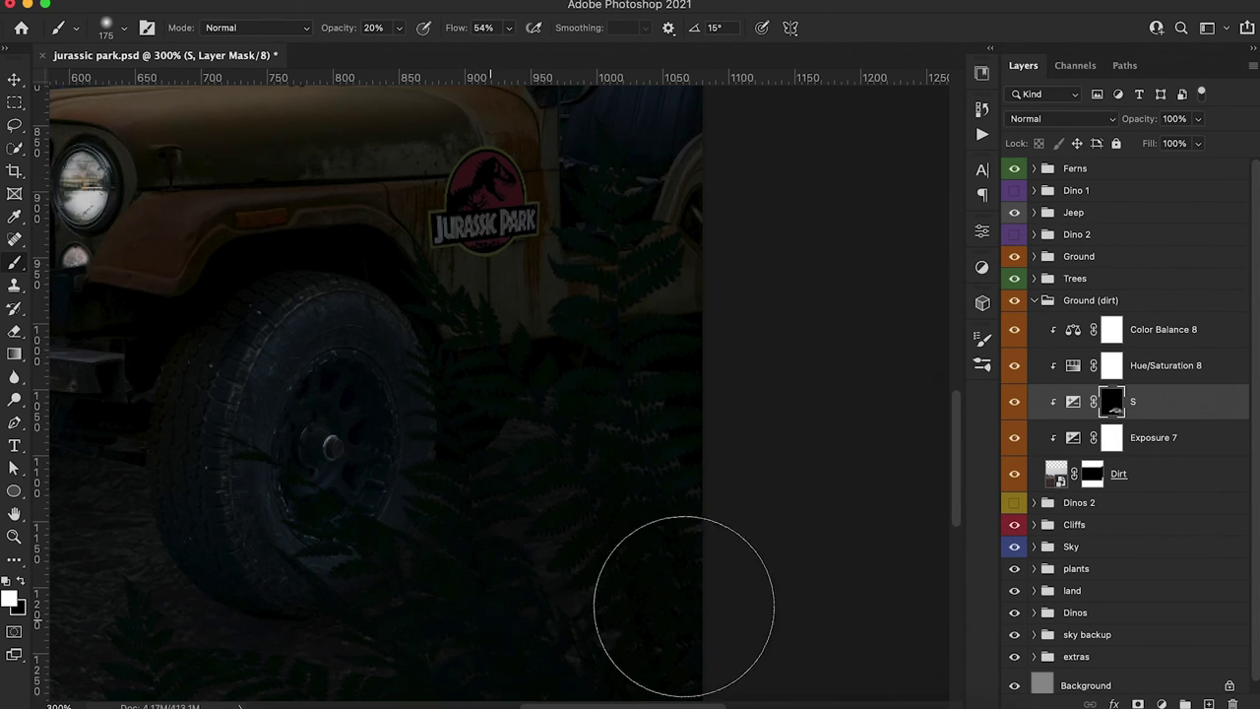
{"action": "key", "text": "super+minus"}
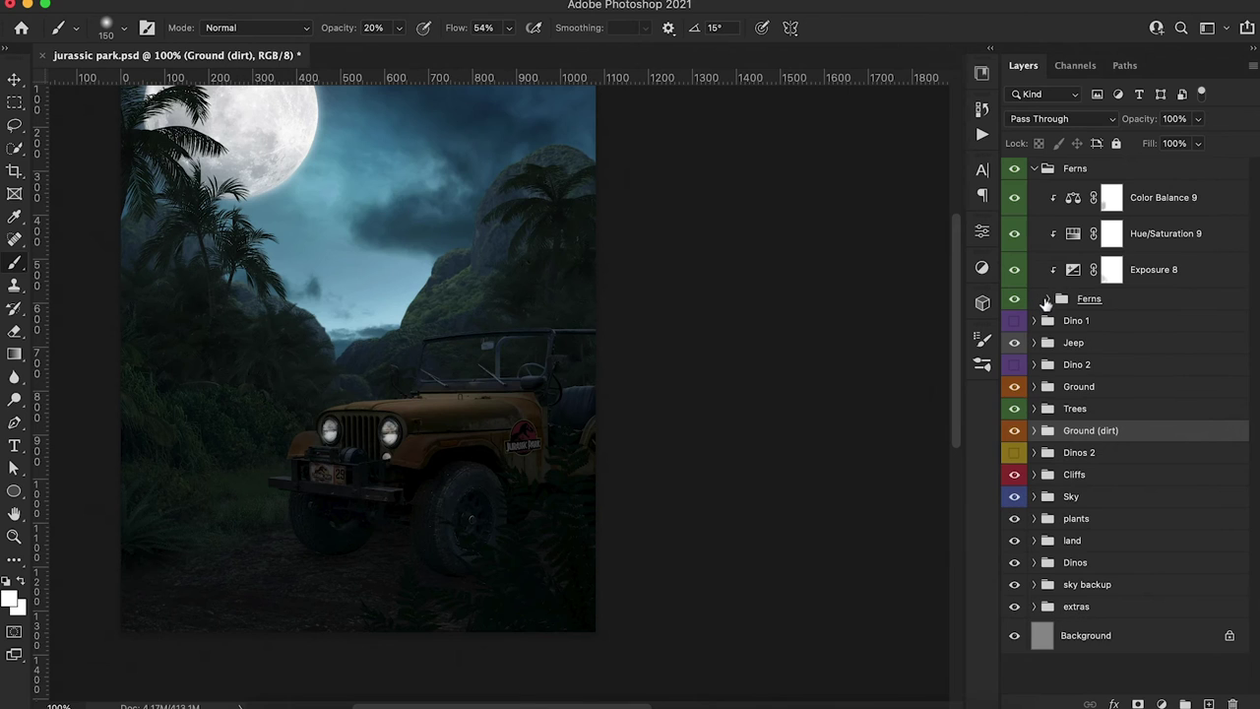
Apply a light Gaussian Blur of a few pixels to the Fern 1 smart object inside the nested Ferns group
{"action": "left_click", "coordinate": [1047, 298]}
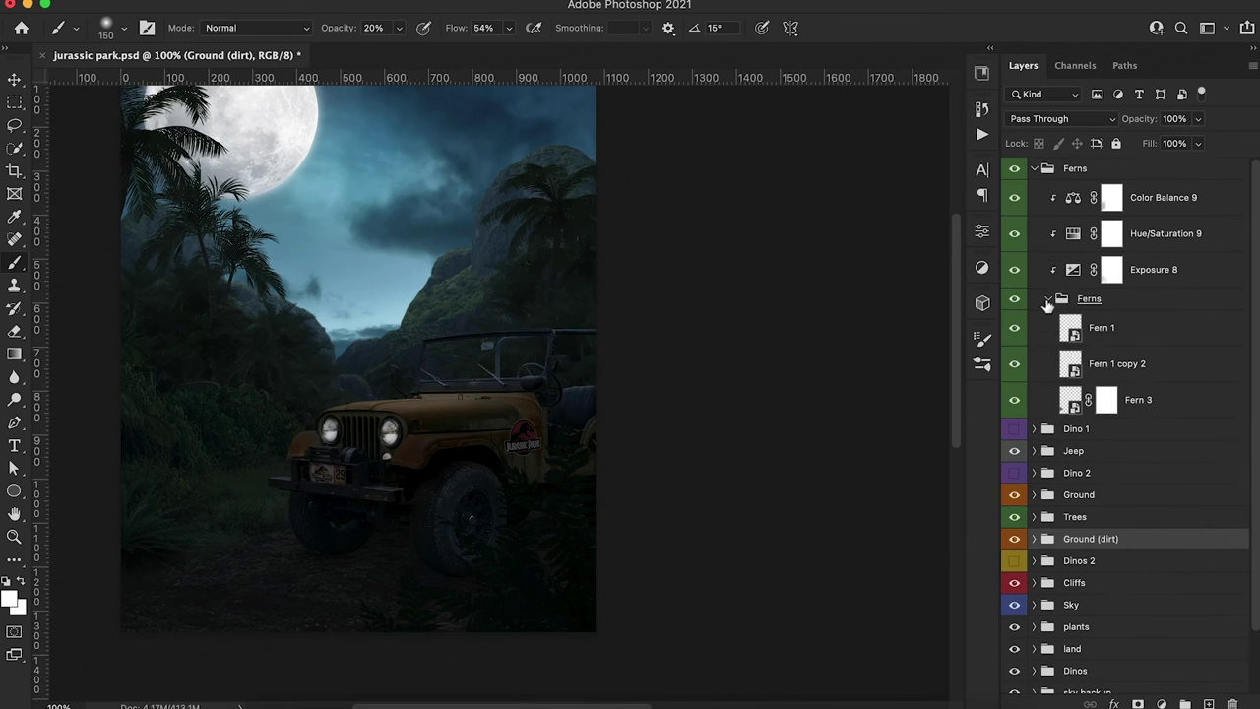
{"action": "left_click", "coordinate": [1096, 336]}
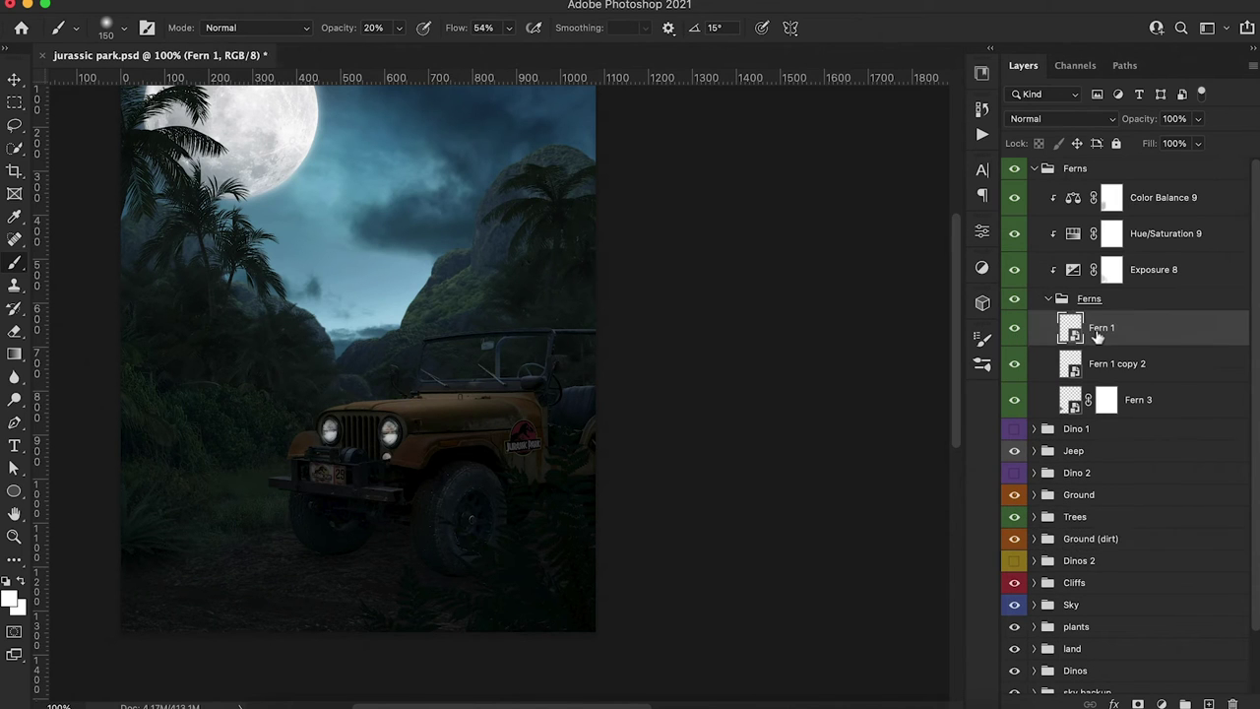
{"action": "left_click", "coordinate": [408, 0]}
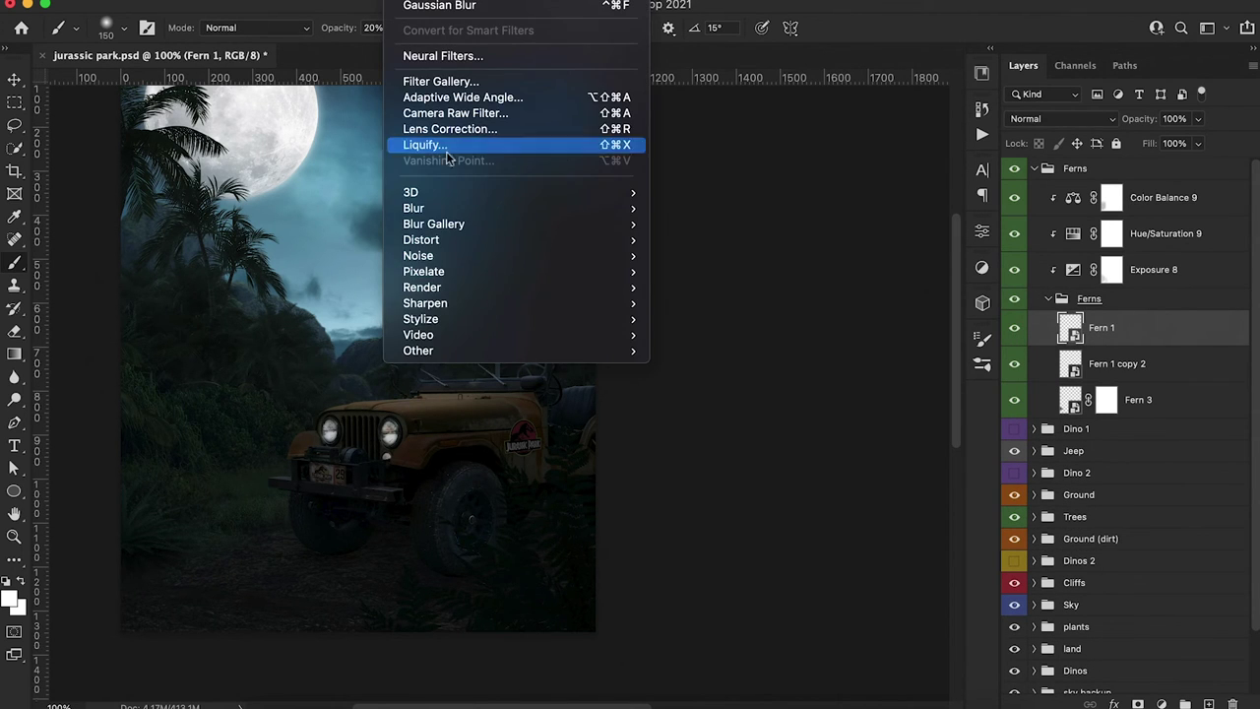
{"action": "mouse_move", "coordinate": [442, 208]}
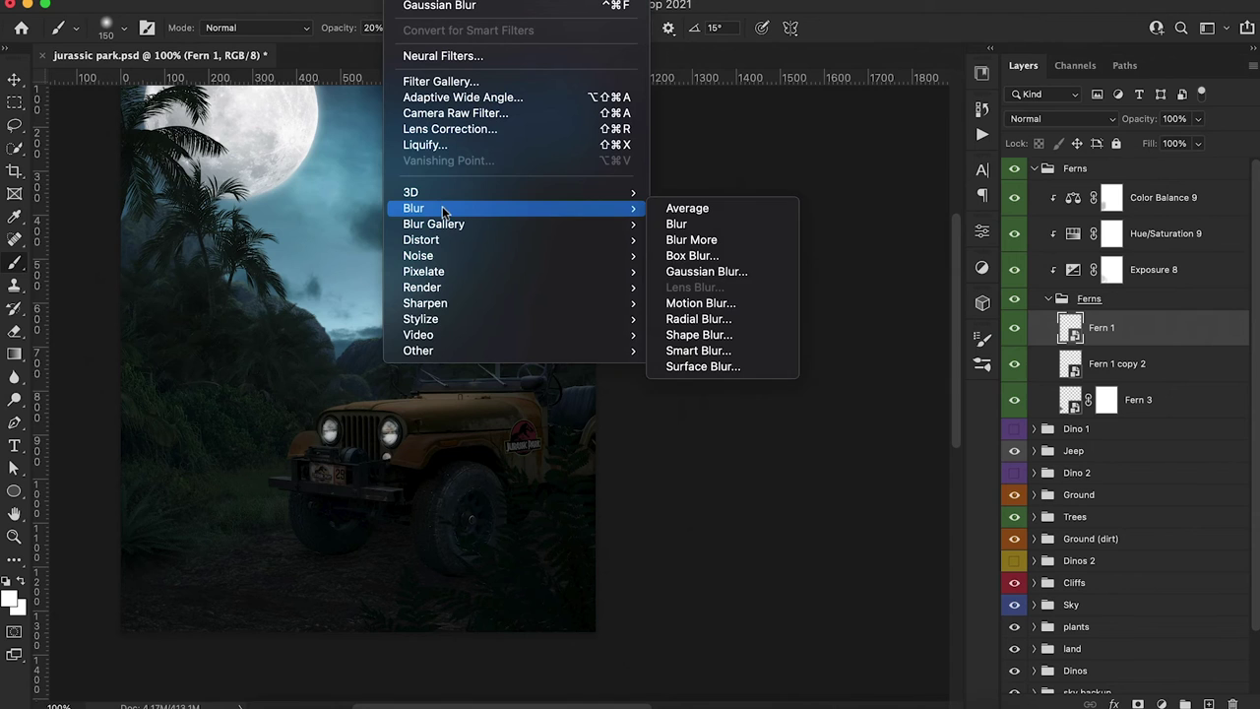
{"action": "left_click", "coordinate": [706, 272]}
{"action": "left_click_drag", "start_coordinate": [774, 405], "coordinate": [819, 404]}
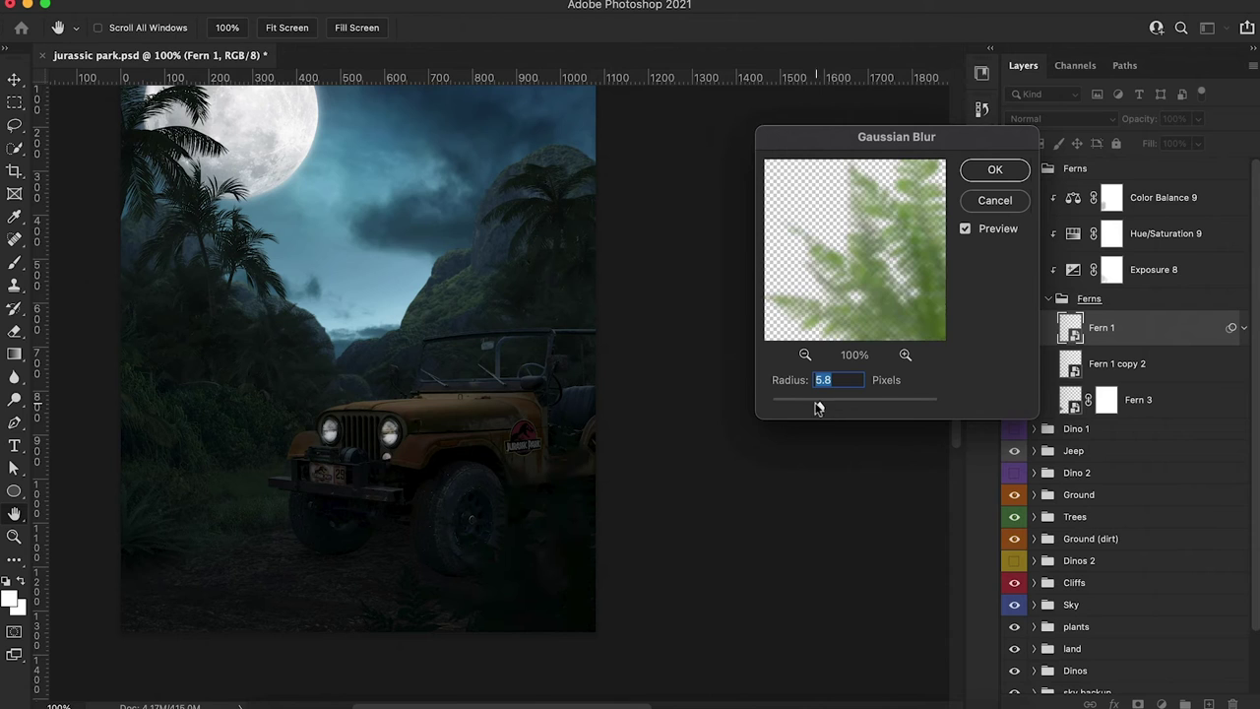
{"action": "left_click", "coordinate": [802, 405]}
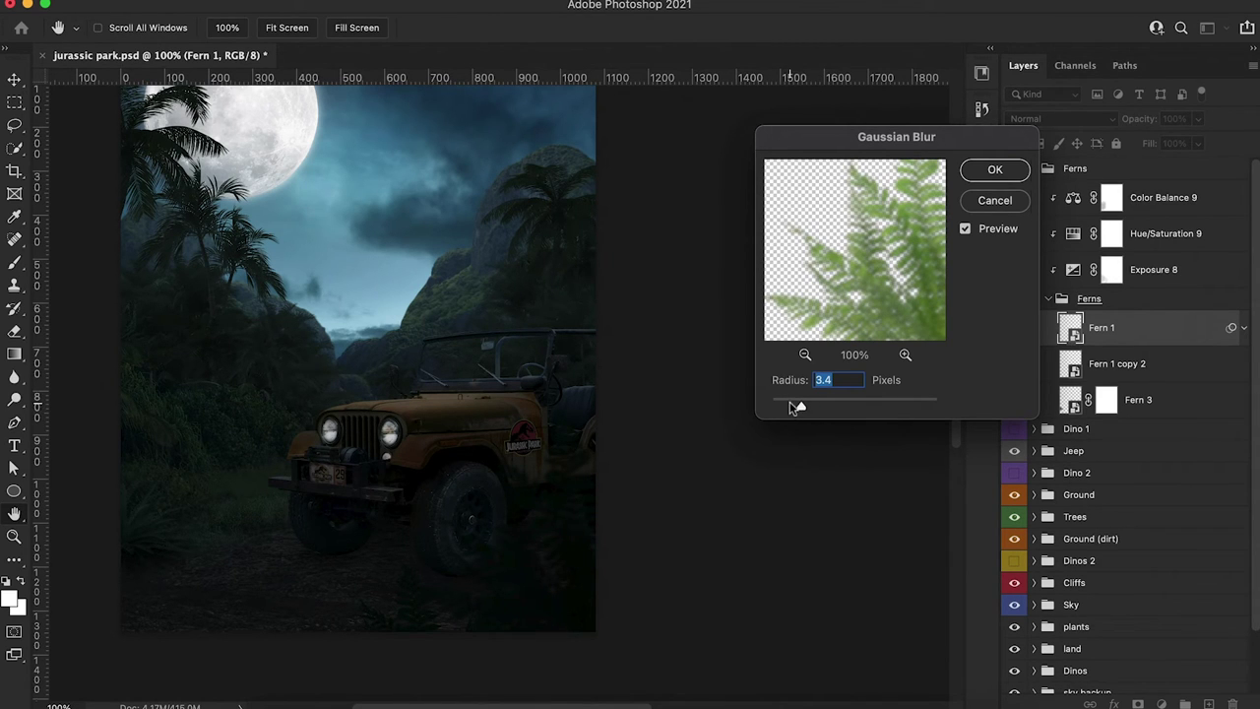
{"action": "left_click", "coordinate": [986, 175]}
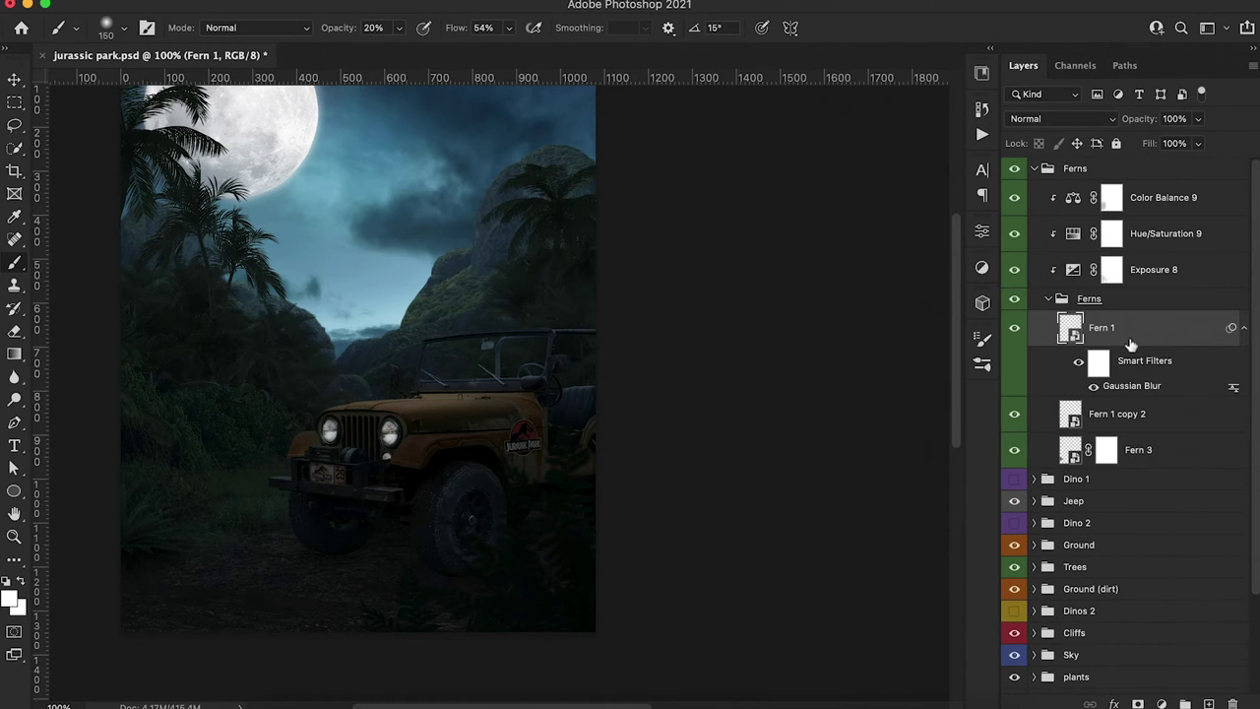
Apply a Gaussian Blur with a 2.1-pixel radius to the Fern 1 copy 2 smart object
{"action": "left_click", "coordinate": [1125, 419]}
{"action": "left_click", "coordinate": [405, 1]}
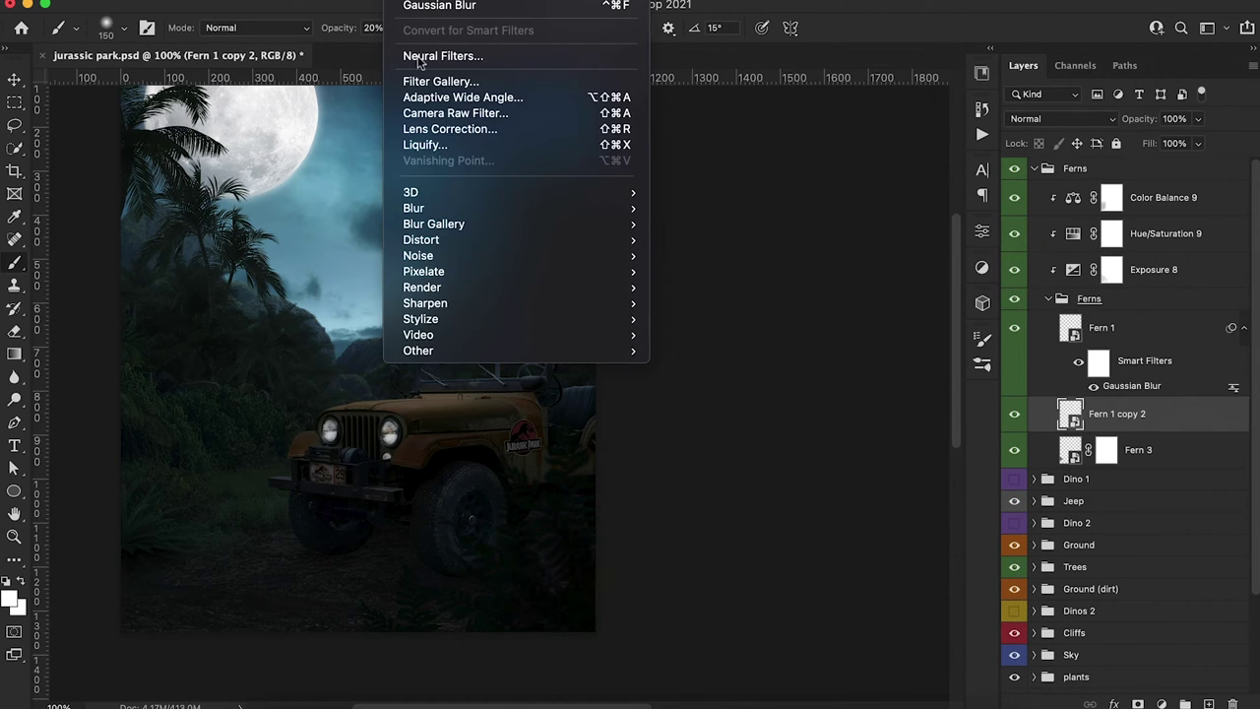
{"action": "mouse_move", "coordinate": [633, 226]}
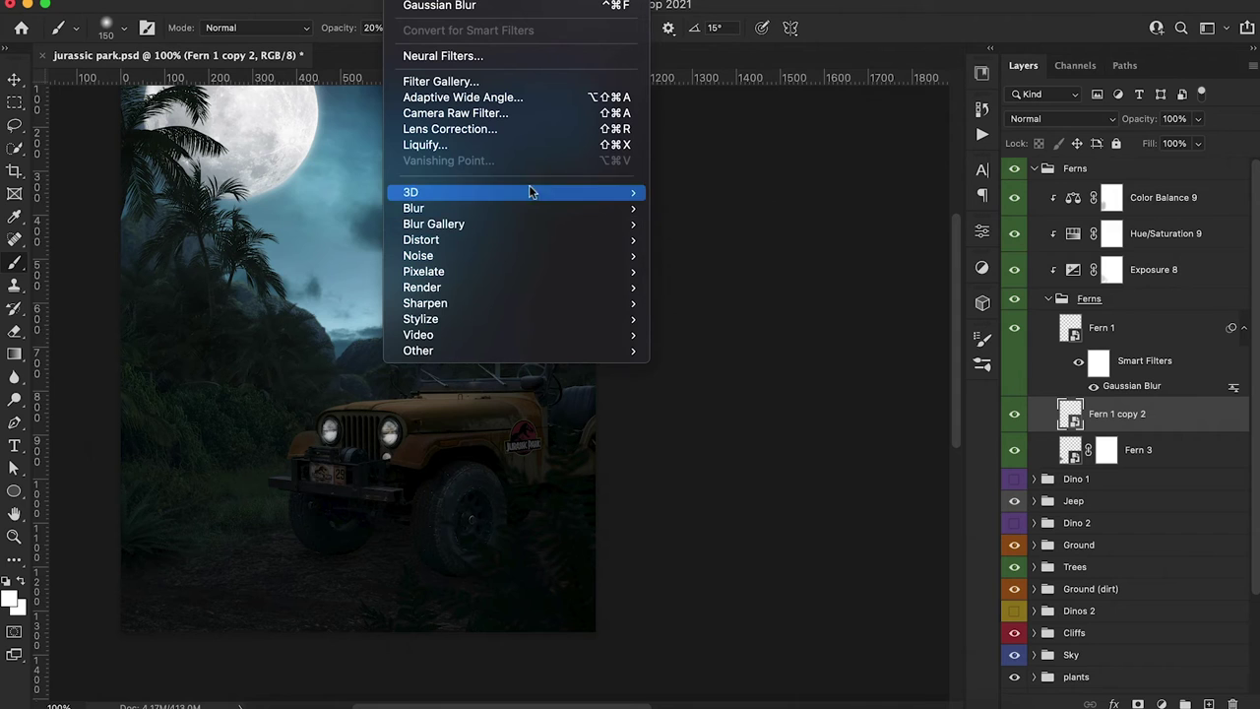
{"action": "mouse_move", "coordinate": [591, 208]}
{"action": "left_click", "coordinate": [681, 272]}
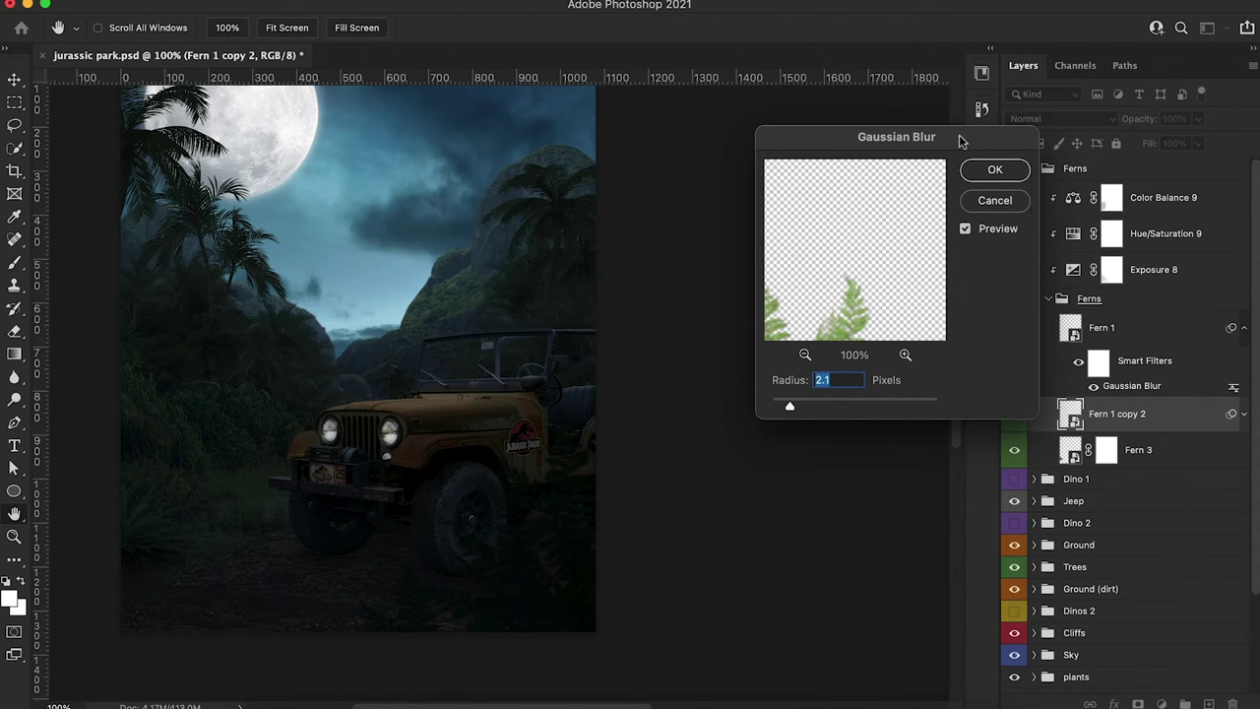
{"action": "left_click", "coordinate": [992, 168]}
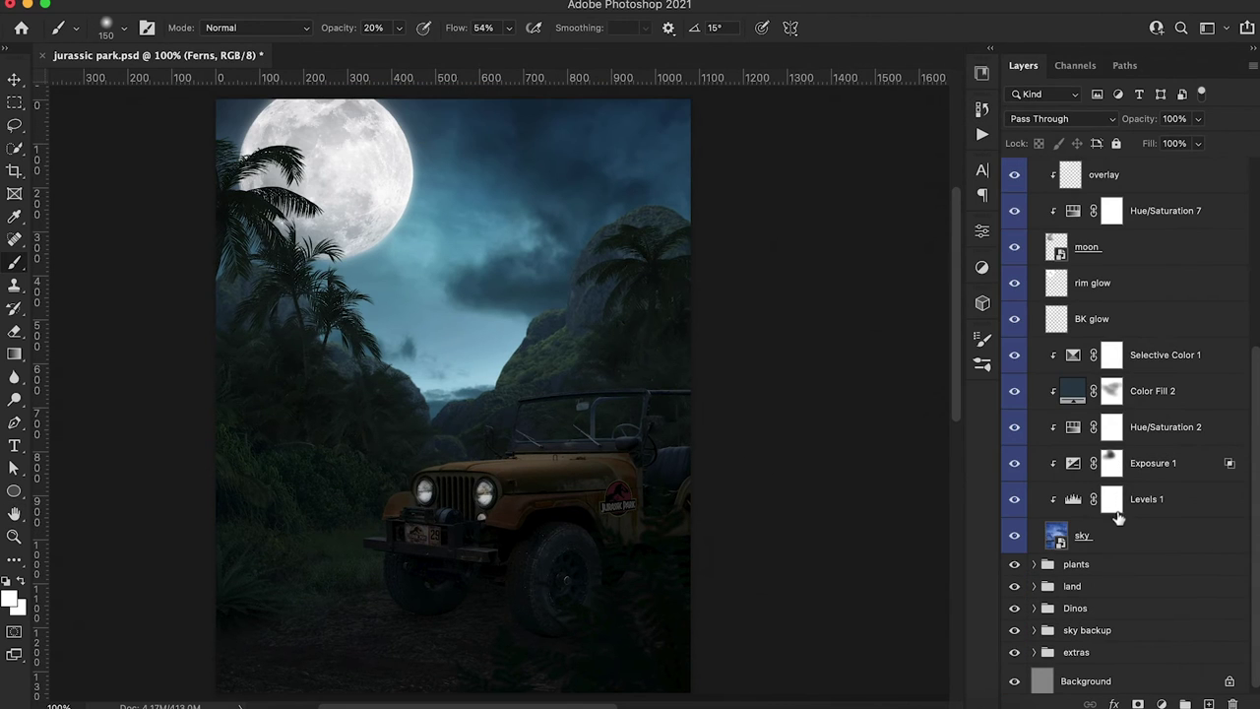
Add an empty layer above Selective Color 1 in the sky group and enlarge the soft white brush to 700 px
{"action": "left_click", "coordinate": [1144, 359]}
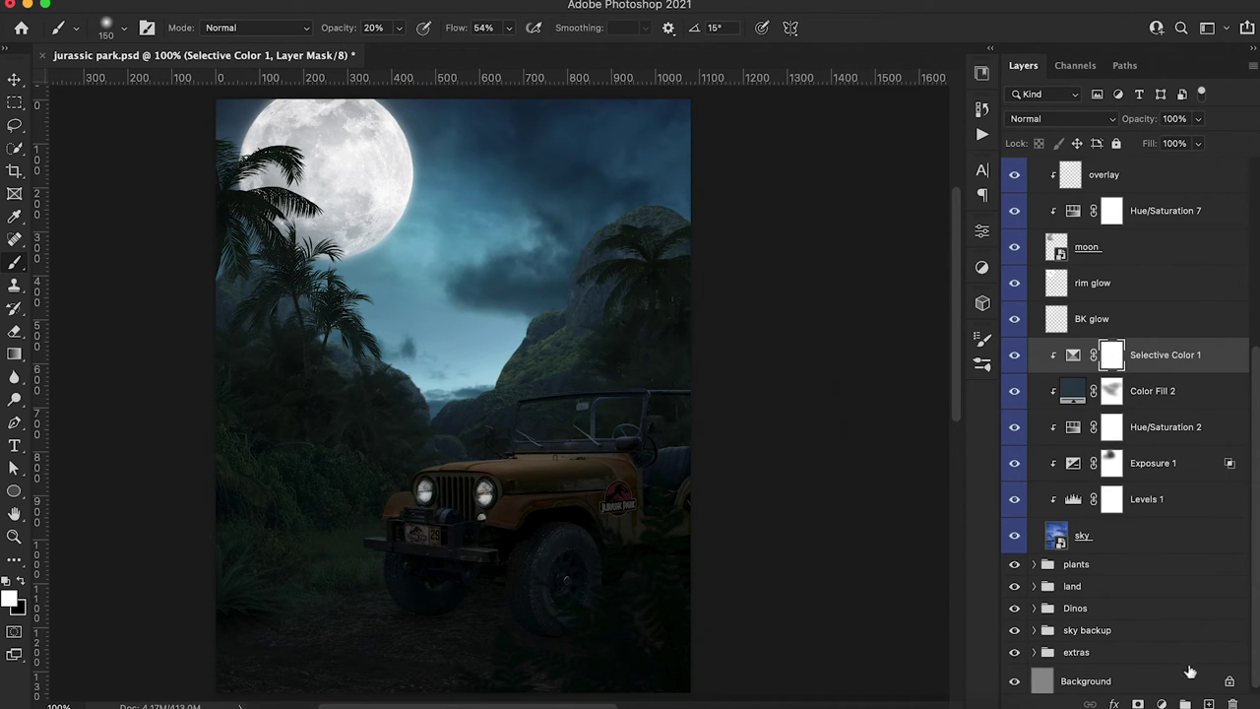
{"action": "left_click", "coordinate": [1208, 703]}
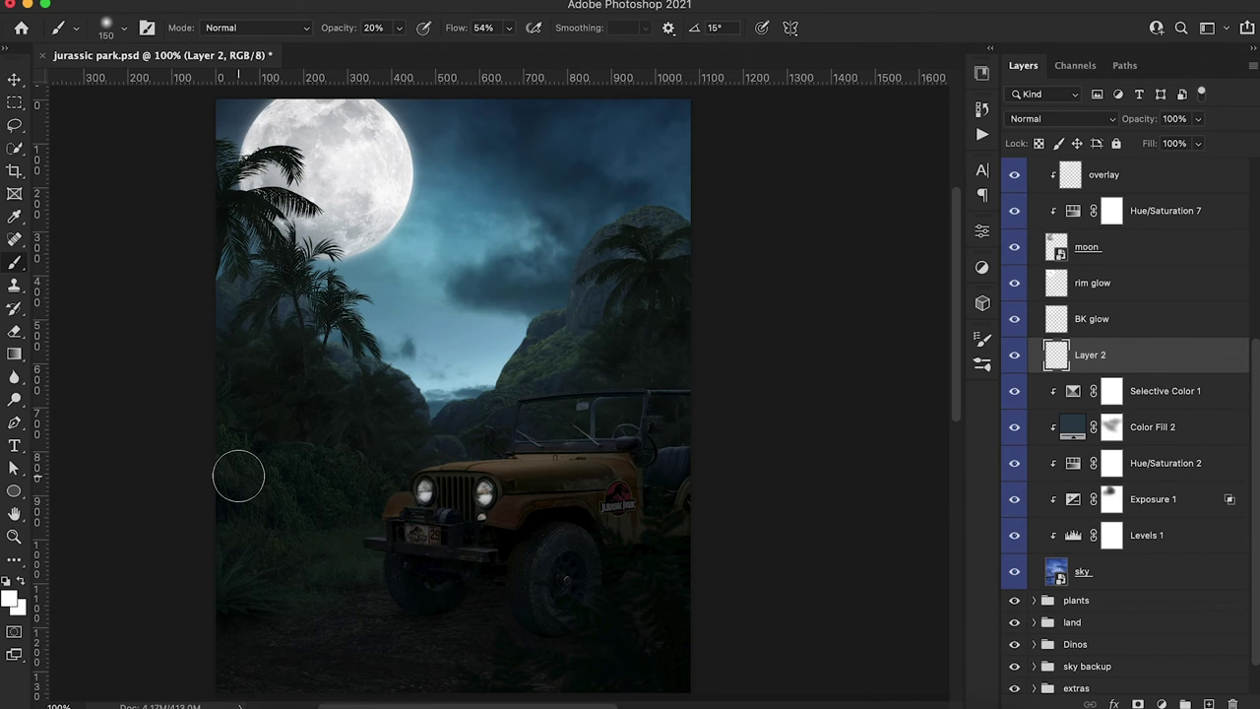
{"action": "key", "text": "bracketright"}
{"action": "key", "text": "bracketright"}
{"action": "key", "text": "bracketright"}
{"action": "key", "text": "bracketright"}
{"action": "key", "text": "bracketright"}
{"action": "key", "text": "bracketright"}
{"action": "key", "text": "bracketright"}
{"action": "key", "text": "bracketright"}
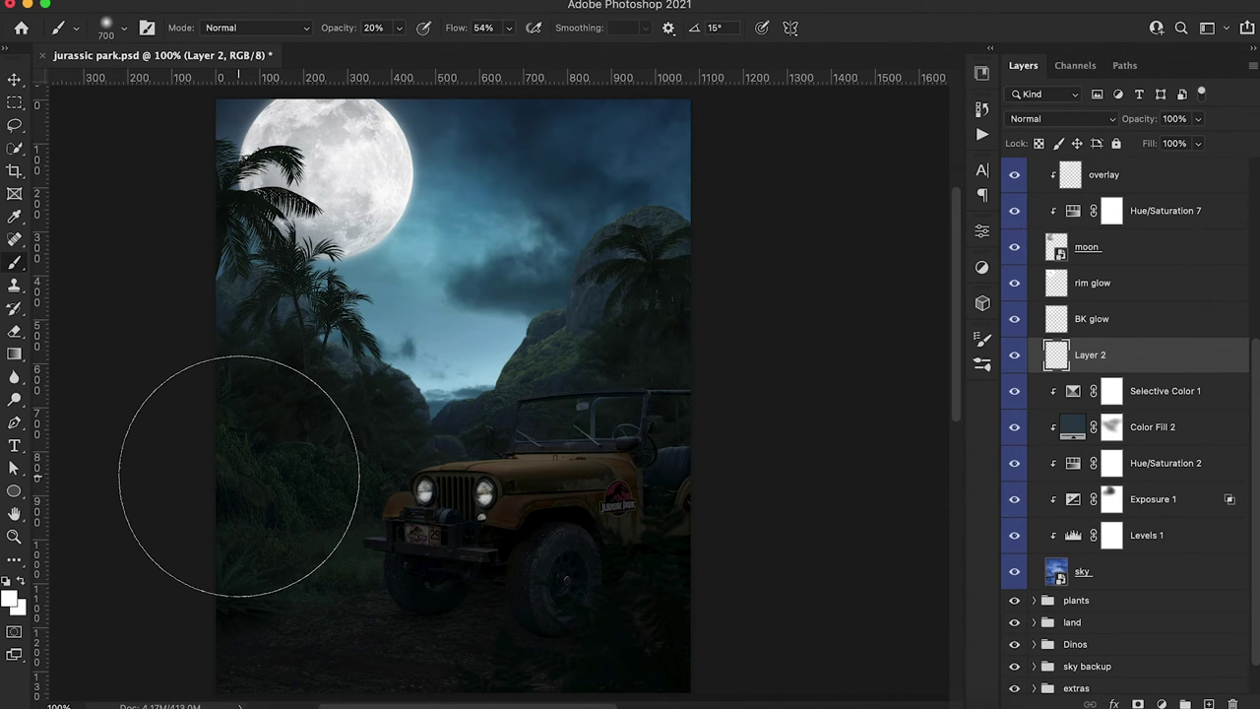
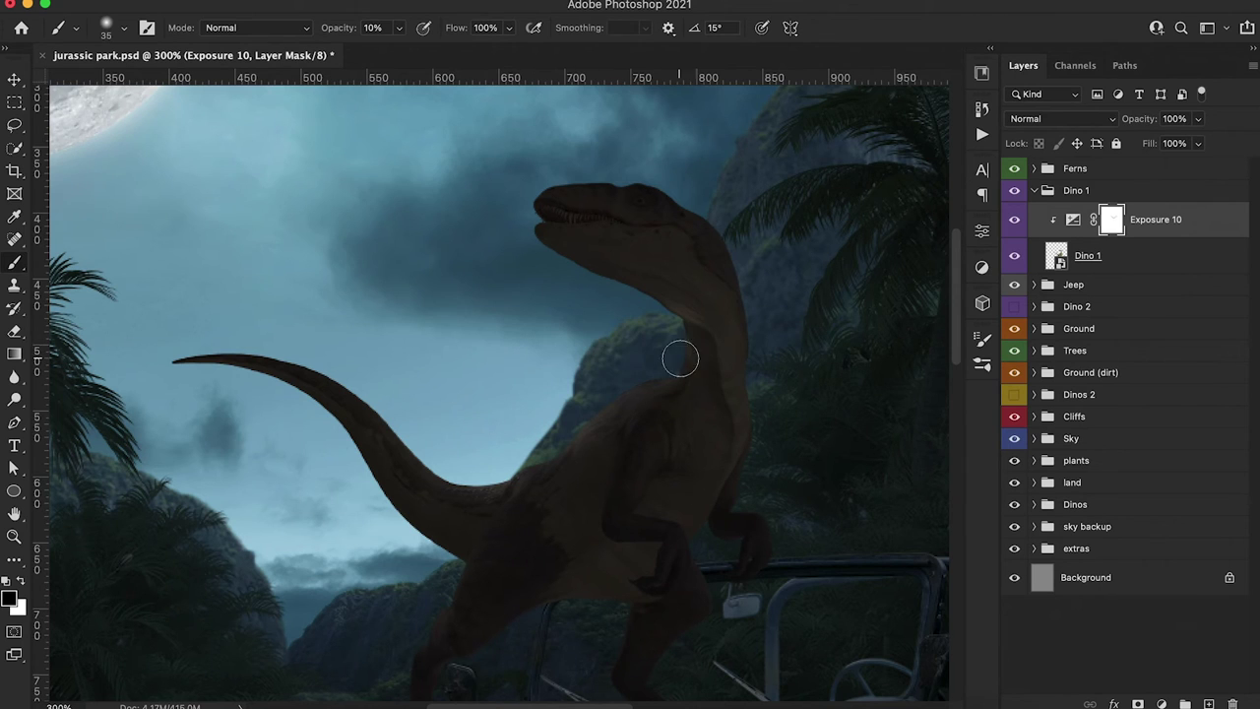
Paint black on the Exposure 10 mask over the dinosaur's body and legs, using a small soft brush at 10 to 30% opacity
{"action": "mouse_move", "coordinate": [540, 537]}
{"action": "left_mouse_down"}
{"action": "mouse_move", "coordinate": [593, 393]}
{"action": "mouse_move", "coordinate": [571, 469]}
{"action": "mouse_move", "coordinate": [650, 423]}
{"action": "mouse_move", "coordinate": [621, 526]}
{"action": "left_mouse_up"}
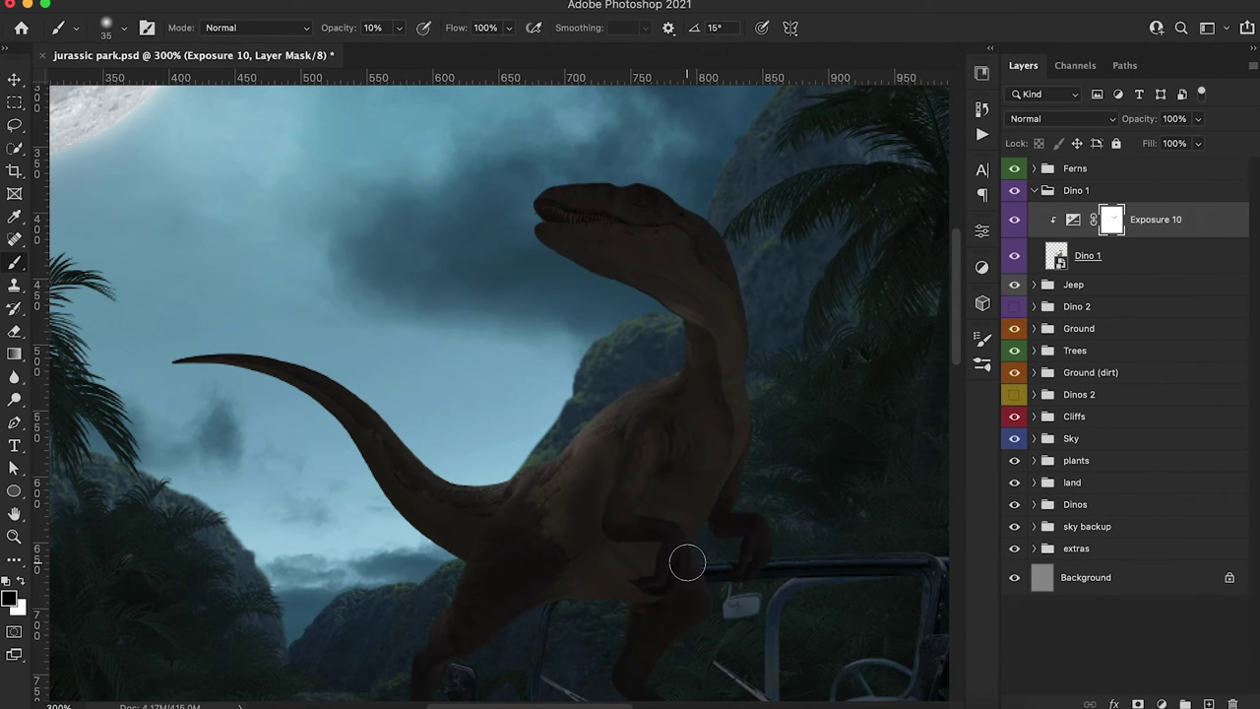
{"action": "key", "text": "bracketleft"}
{"action": "scroll", "coordinate": [590, 502], "scroll_direction": "down", "scroll_amount": 5}
{"action": "scroll", "coordinate": [591, 502], "scroll_direction": "left", "scroll_amount": 2}
{"action": "key", "text": "3"}
{"action": "mouse_move", "coordinate": [499, 447]}
{"action": "left_mouse_down"}
{"action": "mouse_move", "coordinate": [473, 522]}
{"action": "mouse_move", "coordinate": [394, 613]}
{"action": "left_mouse_up"}
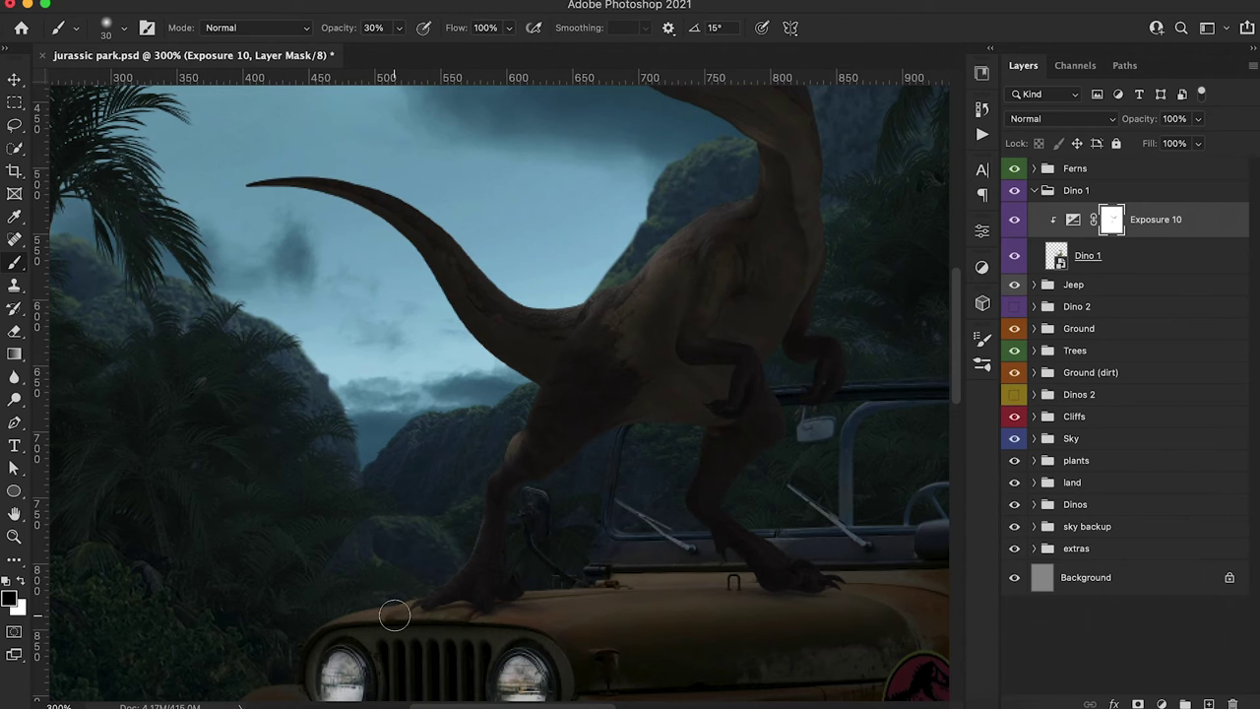
{"action": "left_click_drag", "start_coordinate": [681, 450], "coordinate": [674, 516]}
{"action": "key", "text": "2"}
{"action": "key", "text": "bracketleft"}
{"action": "key", "text": "bracketleft"}
{"action": "key", "text": "1"}
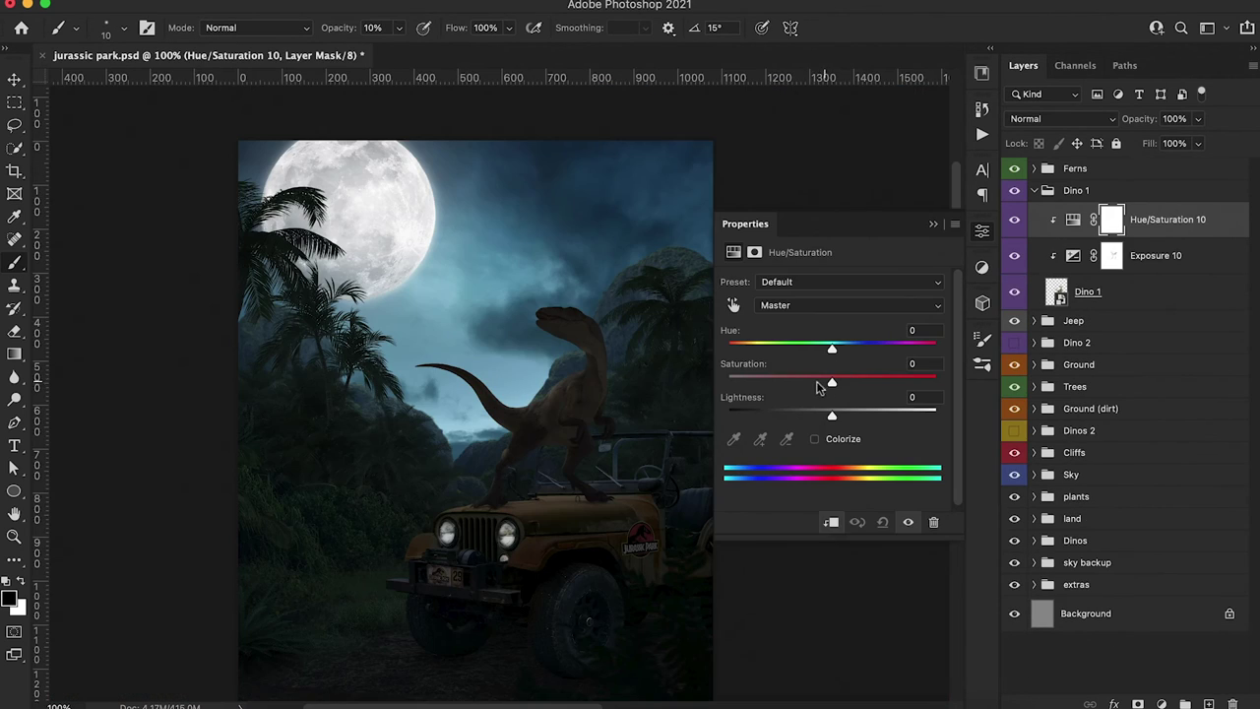
Lower the dinosaur's saturation to -43 in Hue/Saturation 10
{"action": "left_click_drag", "start_coordinate": [816, 386], "coordinate": [805, 388]}
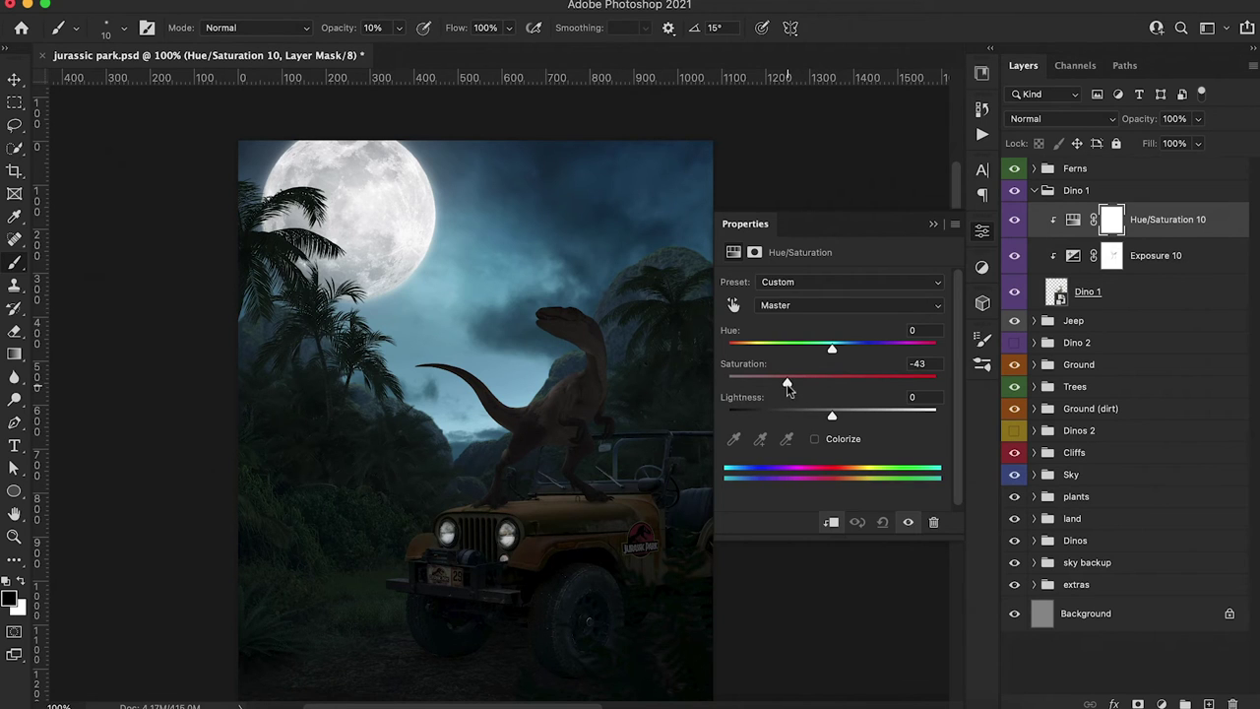
{"action": "left_click", "coordinate": [933, 224]}
Add a Color Balance adjustment clipped to Dino 1, adjust its midtones, and set the shadows to -3, -3 and +9
{"action": "left_click", "coordinate": [1161, 703]}
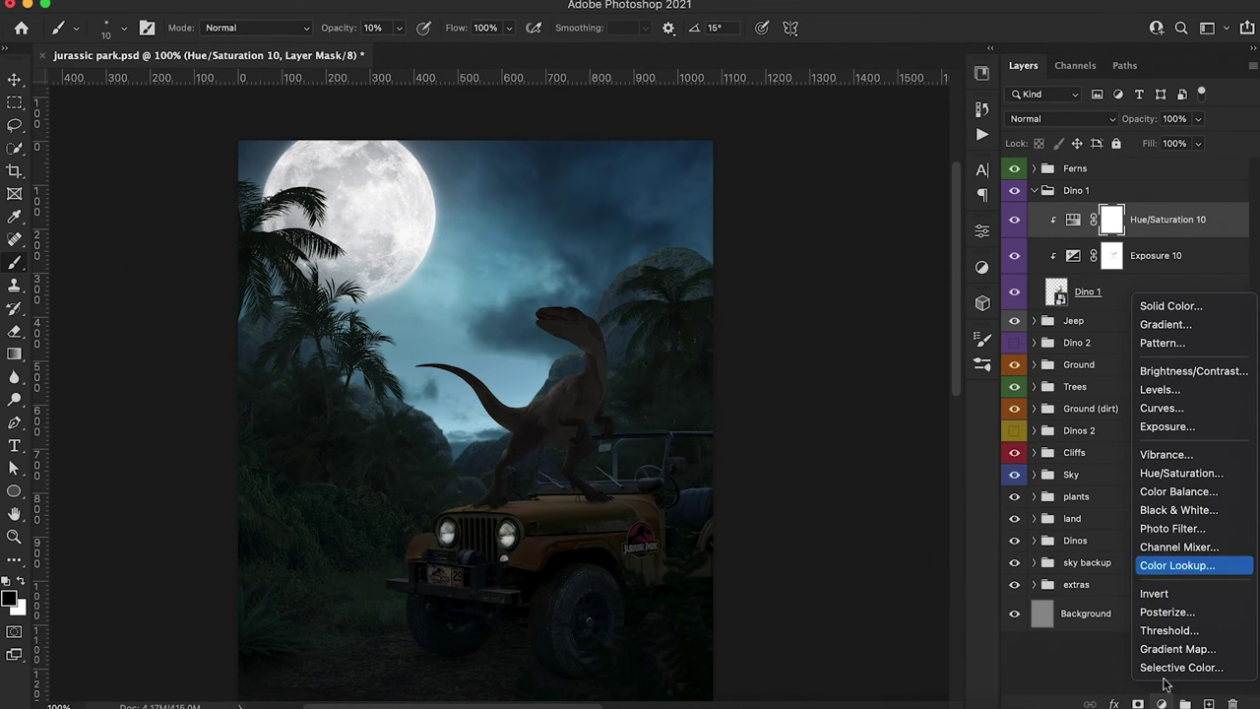
{"action": "left_click", "coordinate": [1177, 491]}
{"action": "left_click_drag", "start_coordinate": [810, 328], "coordinate": [806, 332]}
{"action": "mouse_move", "coordinate": [809, 383]}
{"action": "left_mouse_down"}
{"action": "mouse_move", "coordinate": [813, 328]}
{"action": "mouse_move", "coordinate": [806, 362]}
{"action": "left_mouse_up"}
{"action": "left_click", "coordinate": [798, 282]}
{"action": "left_click", "coordinate": [777, 273]}
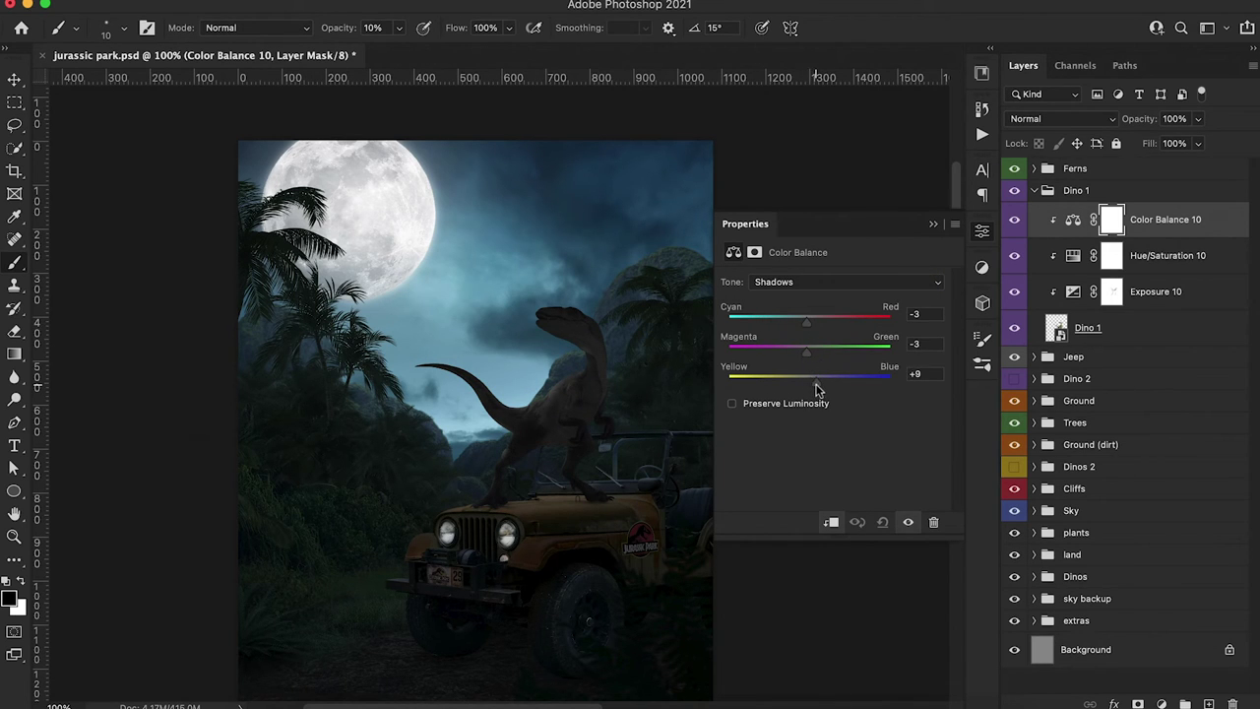
{"action": "left_click", "coordinate": [933, 224]}
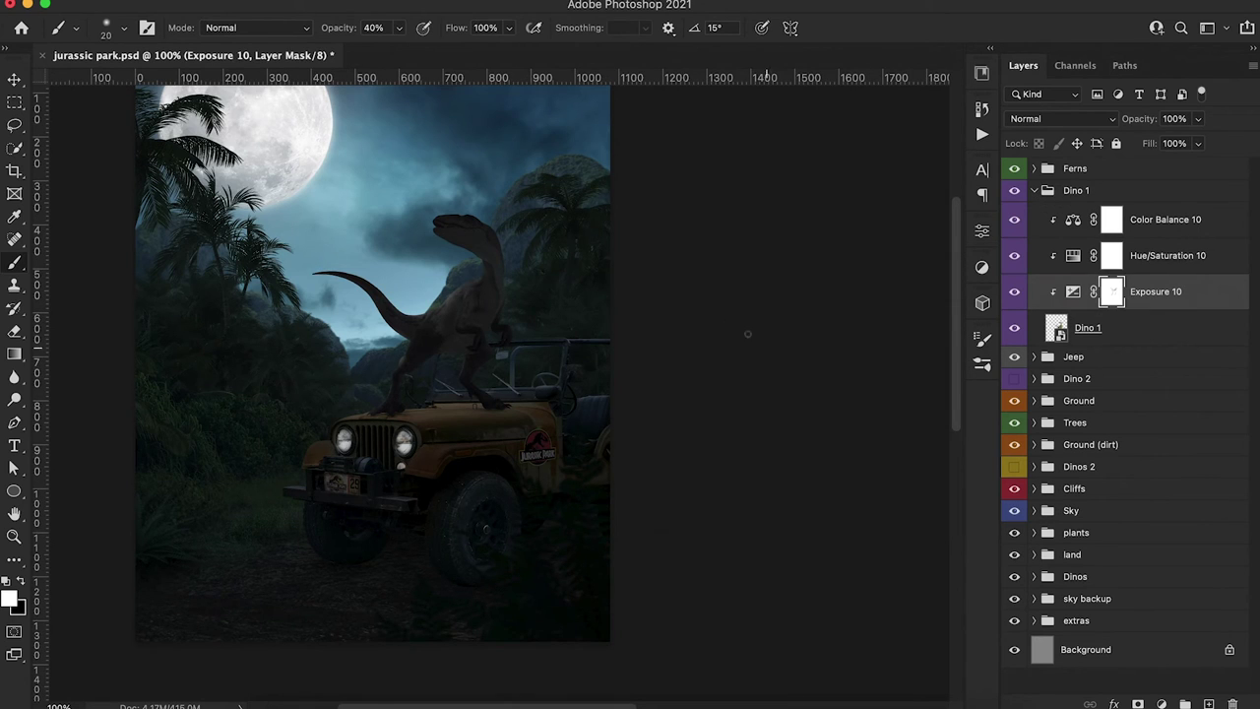
Touch up the Exposure 10 mask on the dinosaur with a small soft brush at 10% opacity, alternating black and white
{"action": "key", "text": "bracketright"}
{"action": "key", "text": "bracketright"}
{"action": "key", "text": "bracketright"}
{"action": "key", "text": "x"}
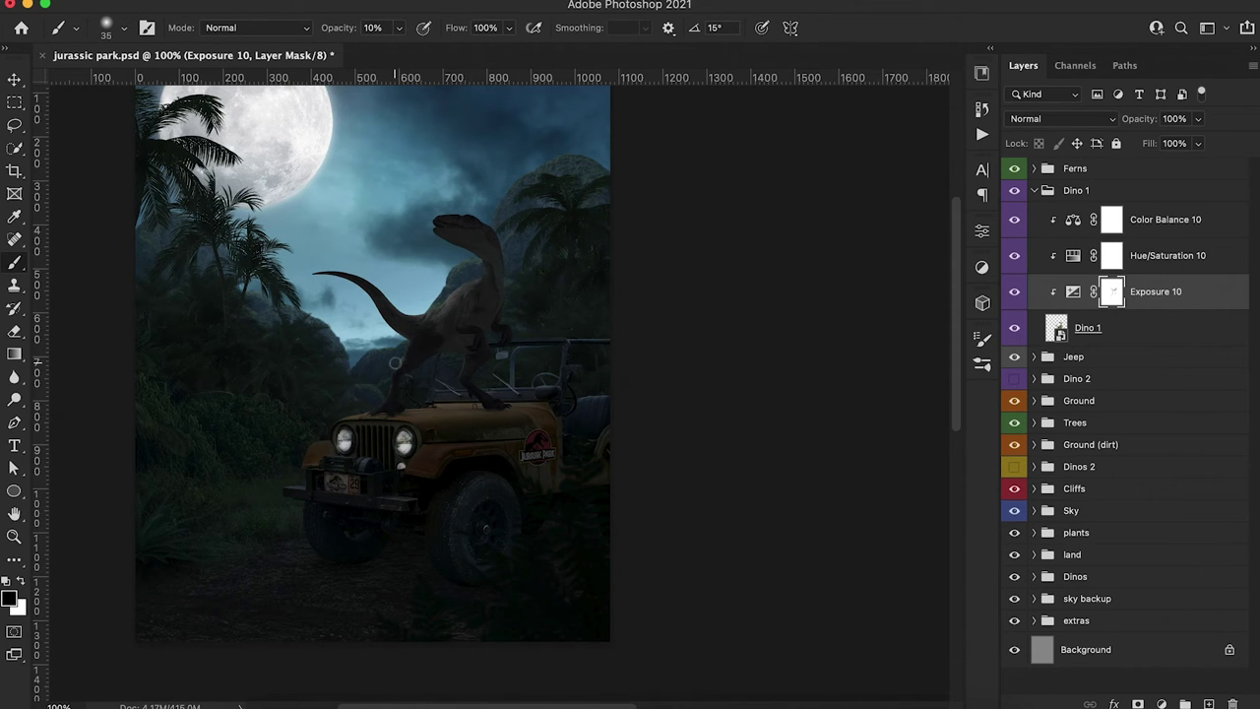
{"action": "key", "text": "x"}
{"action": "key", "text": "bracketleft"}
{"action": "key", "text": "bracketleft"}
{"action": "key", "text": "bracketleft"}
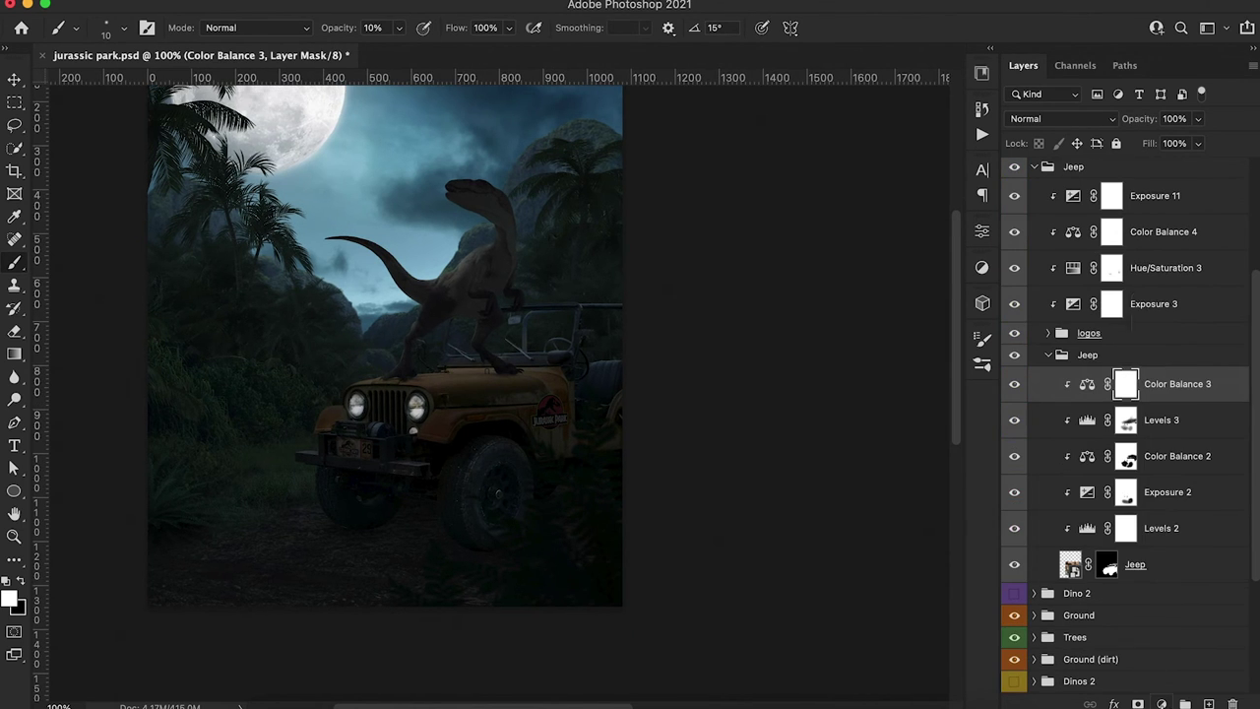
Add an Exposure adjustment clipped above Color Balance 3 in the nested Jeep group and lower its exposure for shadows
{"action": "left_click", "coordinate": [1162, 704]}
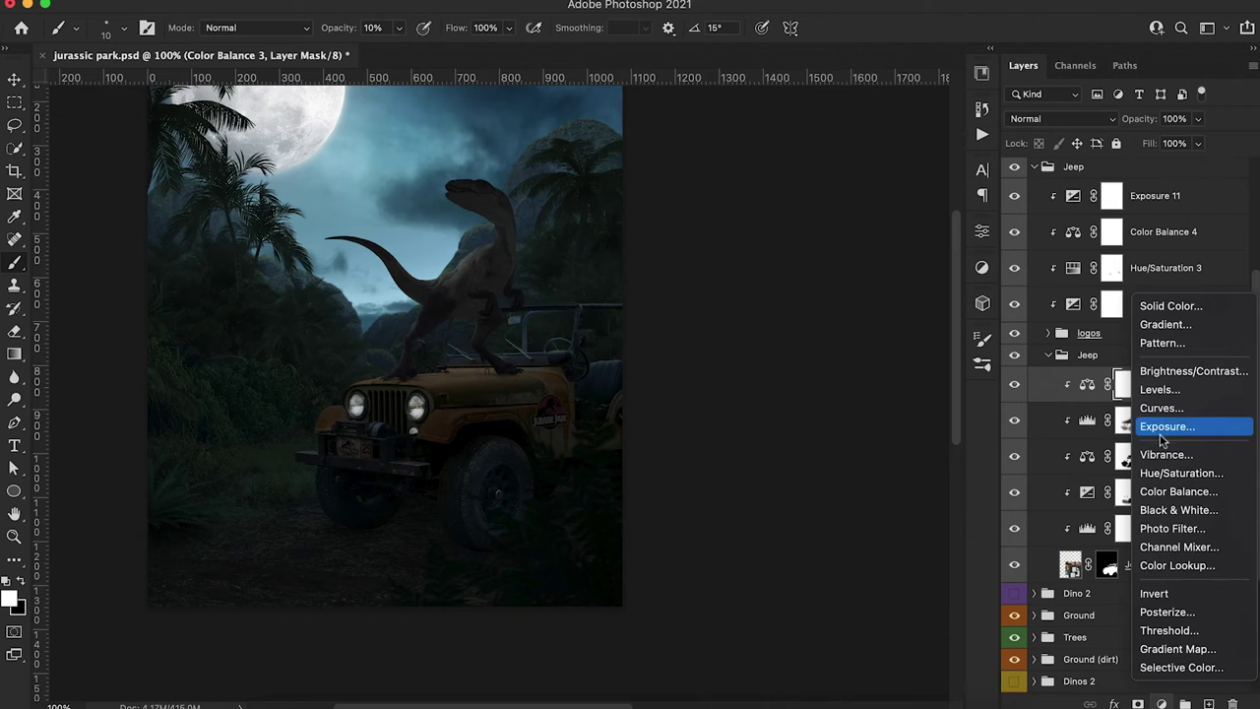
{"action": "left_click", "coordinate": [1161, 430]}
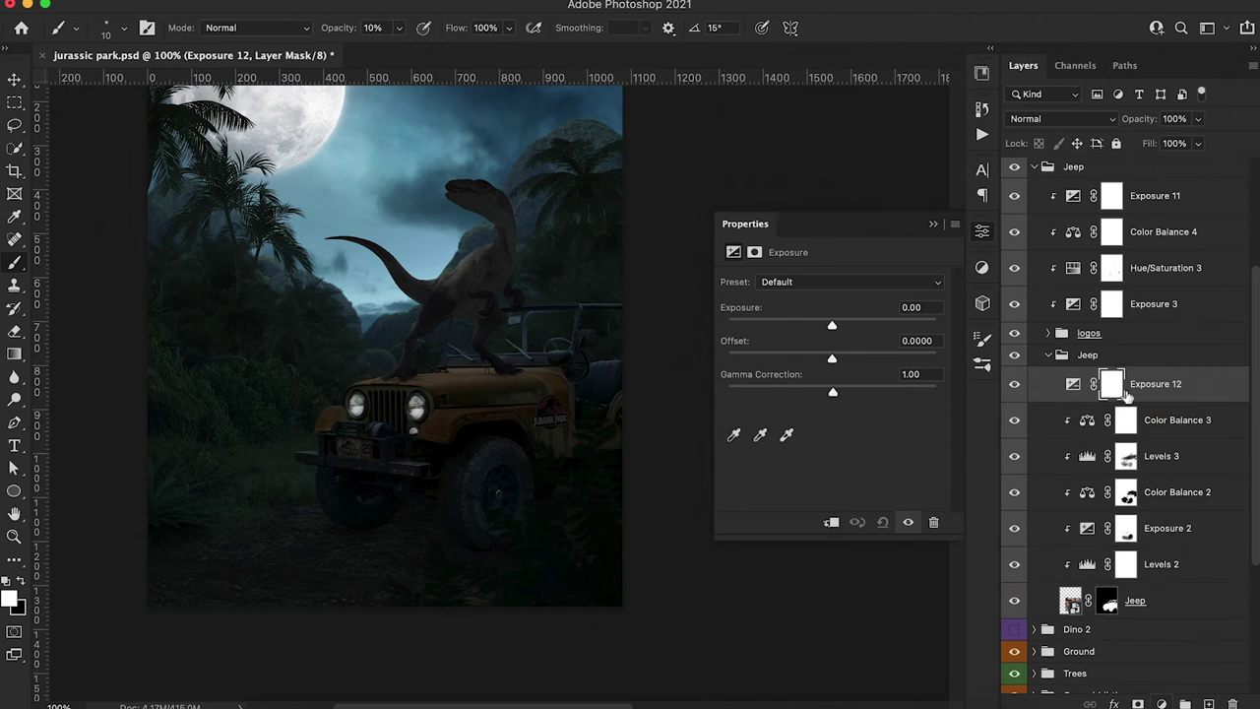
{"action": "left_click", "coordinate": [1073, 404], "text": "alt"}
{"action": "left_click_drag", "start_coordinate": [832, 326], "coordinate": [789, 336]}
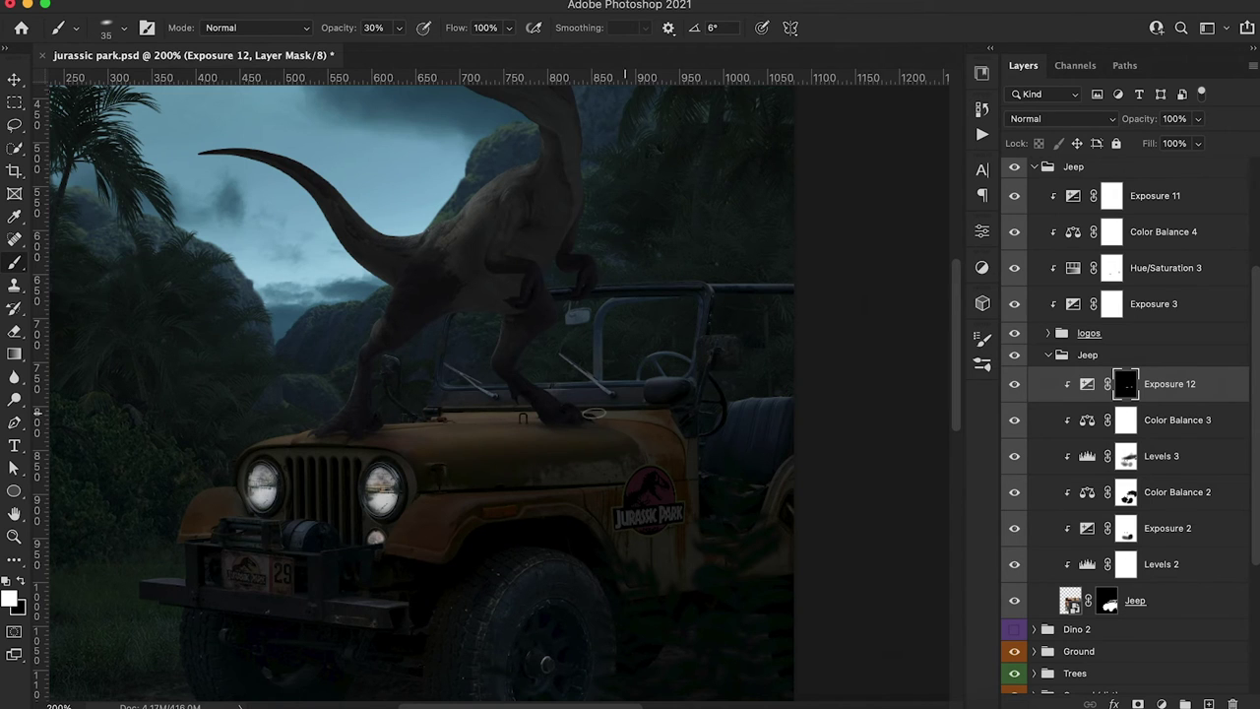
Start a Puppet Warp on the Dino 1 layer and pin the neck, hip, tail base and rear foot
{"action": "scroll", "coordinate": [1070, 600], "scroll_direction": "up", "scroll_amount": 4}
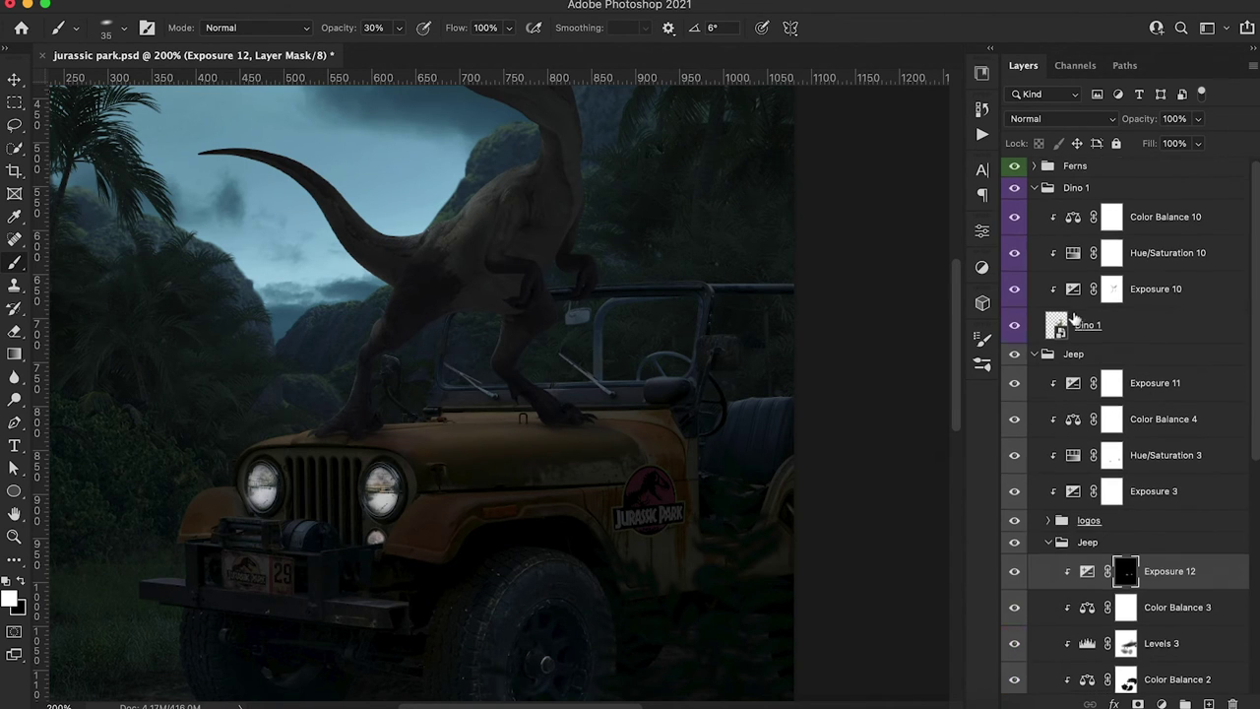
{"action": "left_click", "coordinate": [1056, 328]}
{"action": "left_click", "coordinate": [171, 3]}
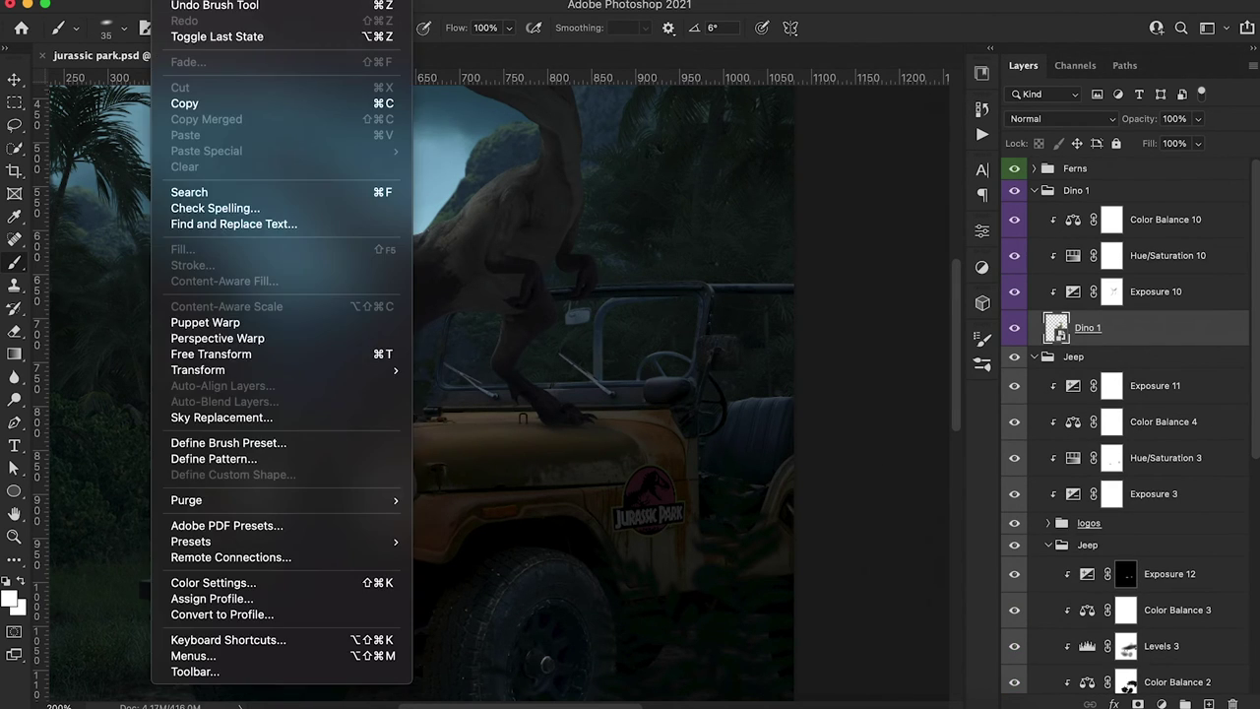
{"action": "left_click", "coordinate": [1146, 336]}
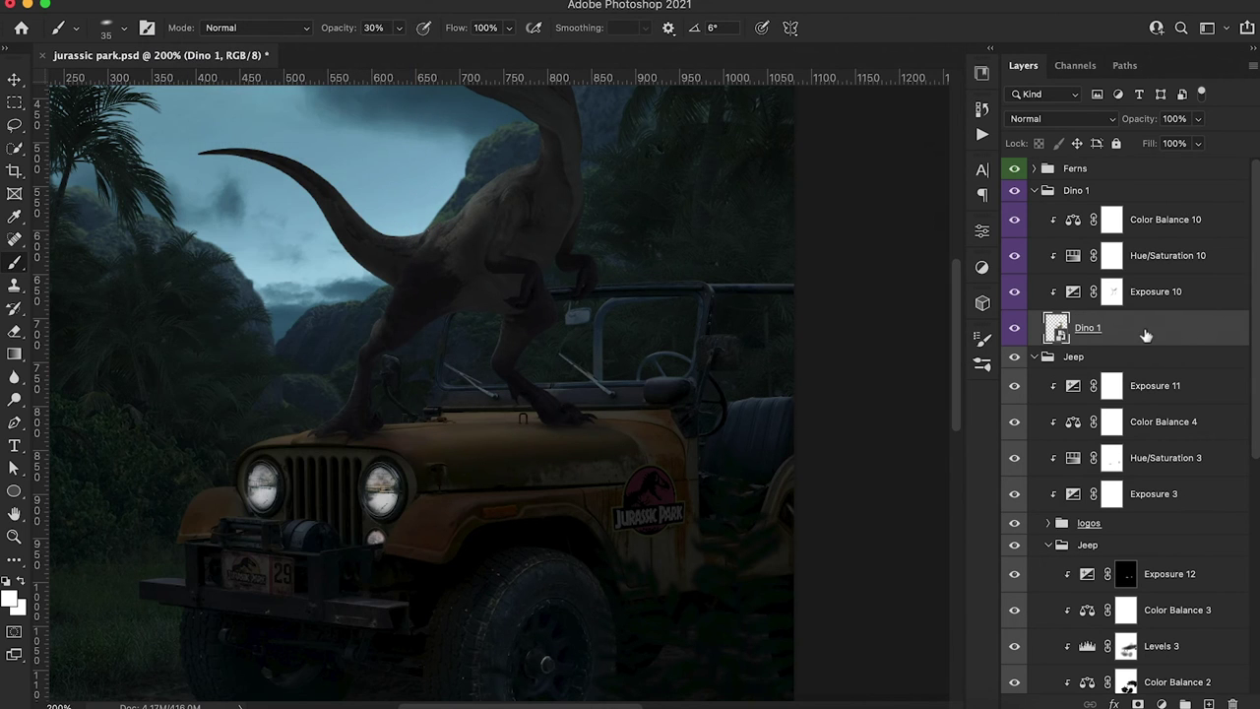
{"action": "left_click", "coordinate": [171, 2]}
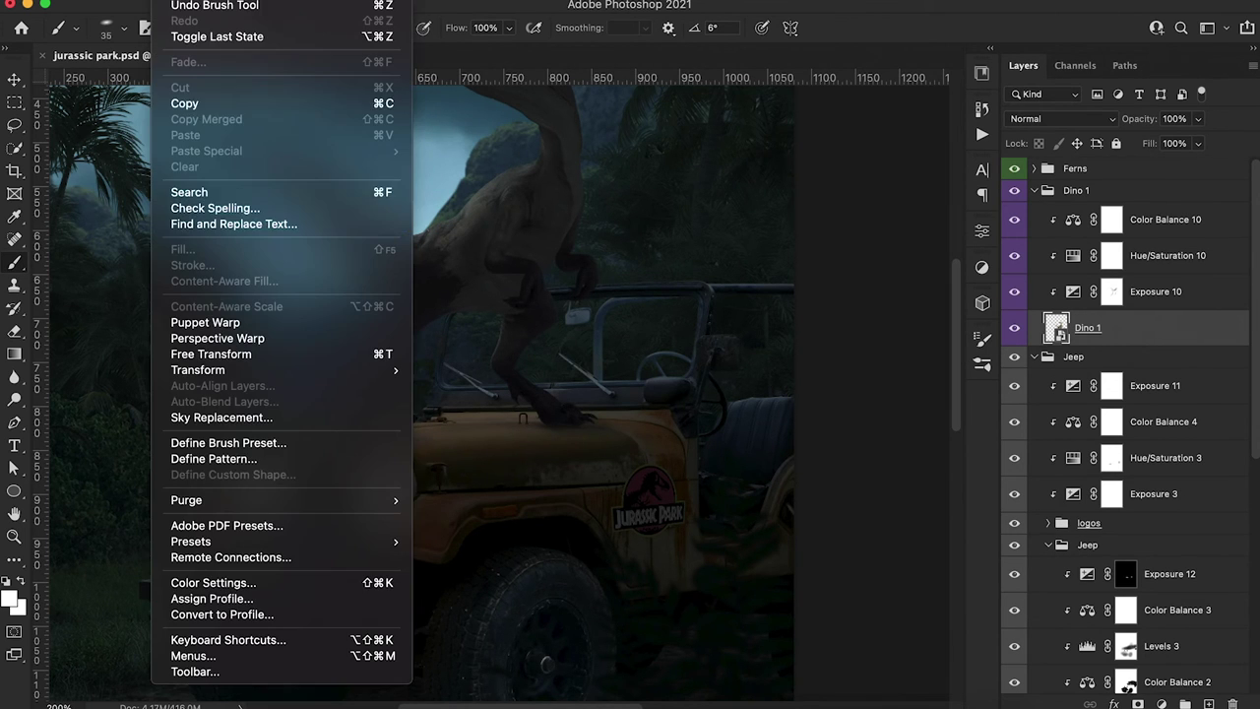
{"action": "left_click", "coordinate": [218, 326]}
{"action": "left_click", "coordinate": [556, 172]}
{"action": "left_click", "coordinate": [446, 283]}
{"action": "left_click", "coordinate": [395, 266]}
{"action": "left_click", "coordinate": [354, 409]}
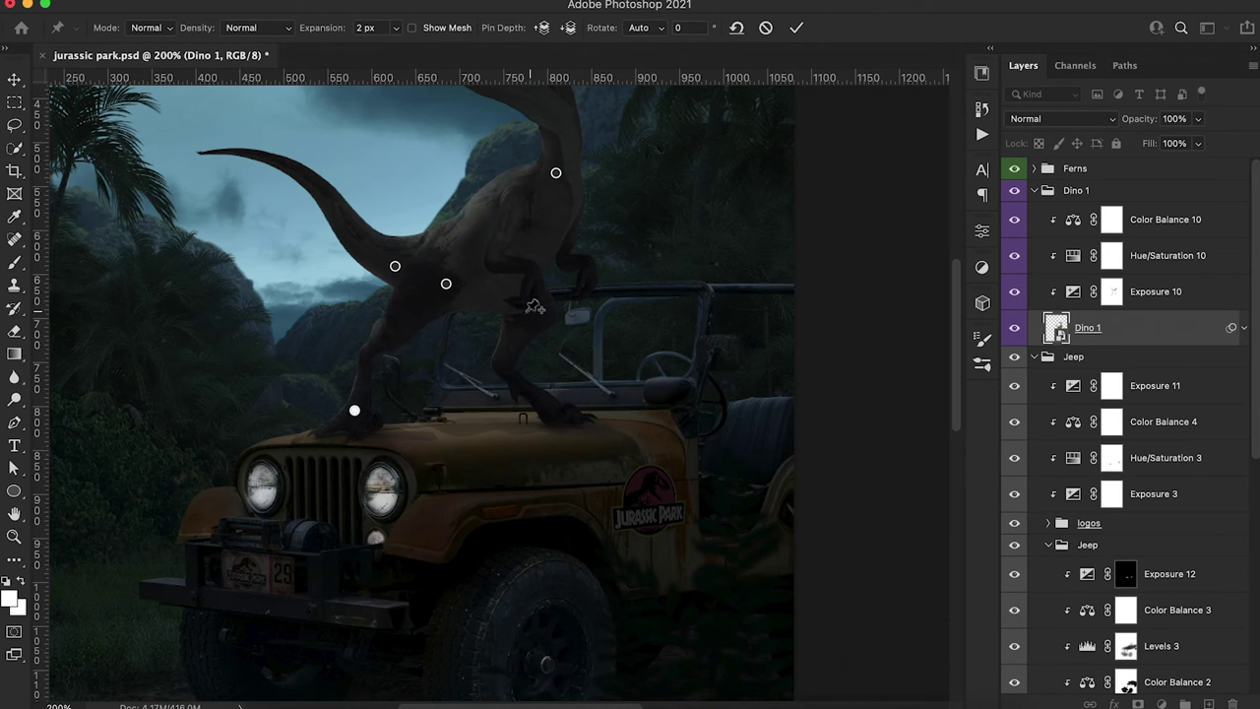
Pin the dinosaur's front leg, nudge its foot slightly down onto the jeep's hood, and apply the Puppet Warp
{"action": "left_click", "coordinate": [542, 313]}
{"action": "left_click", "coordinate": [504, 367]}
{"action": "left_click_drag", "start_coordinate": [559, 407], "coordinate": [560, 415]}
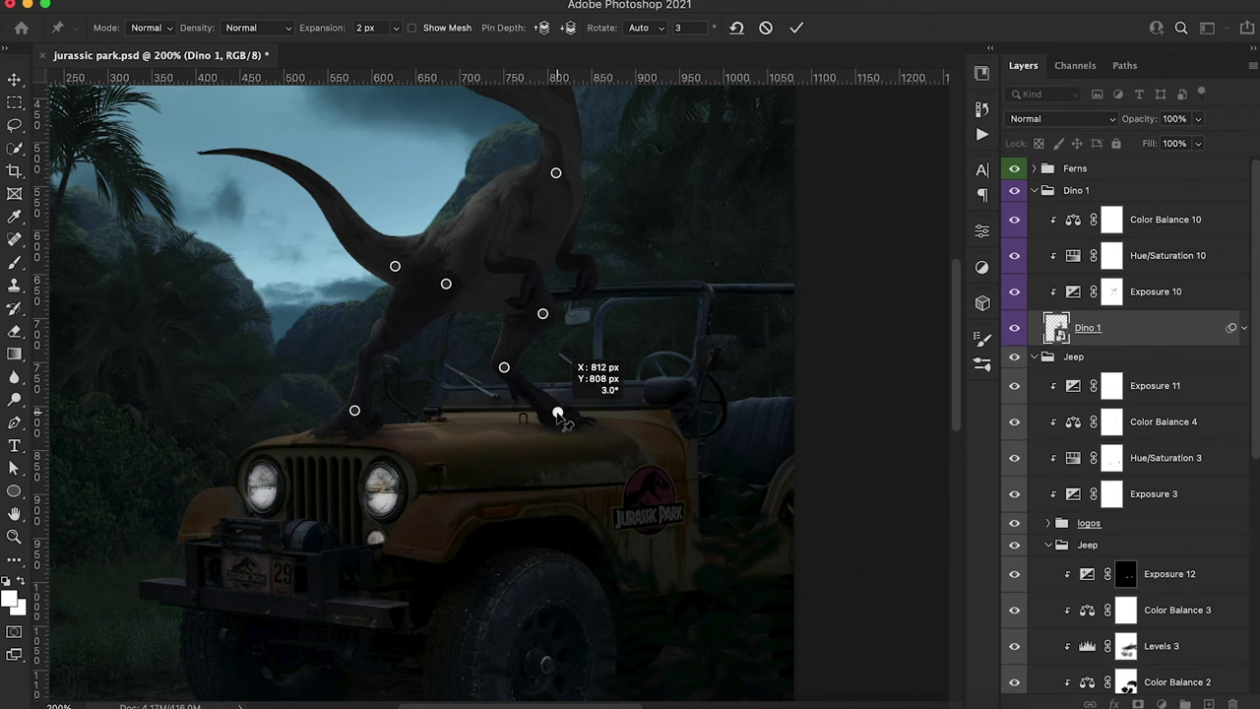
{"action": "left_click", "coordinate": [796, 28]}
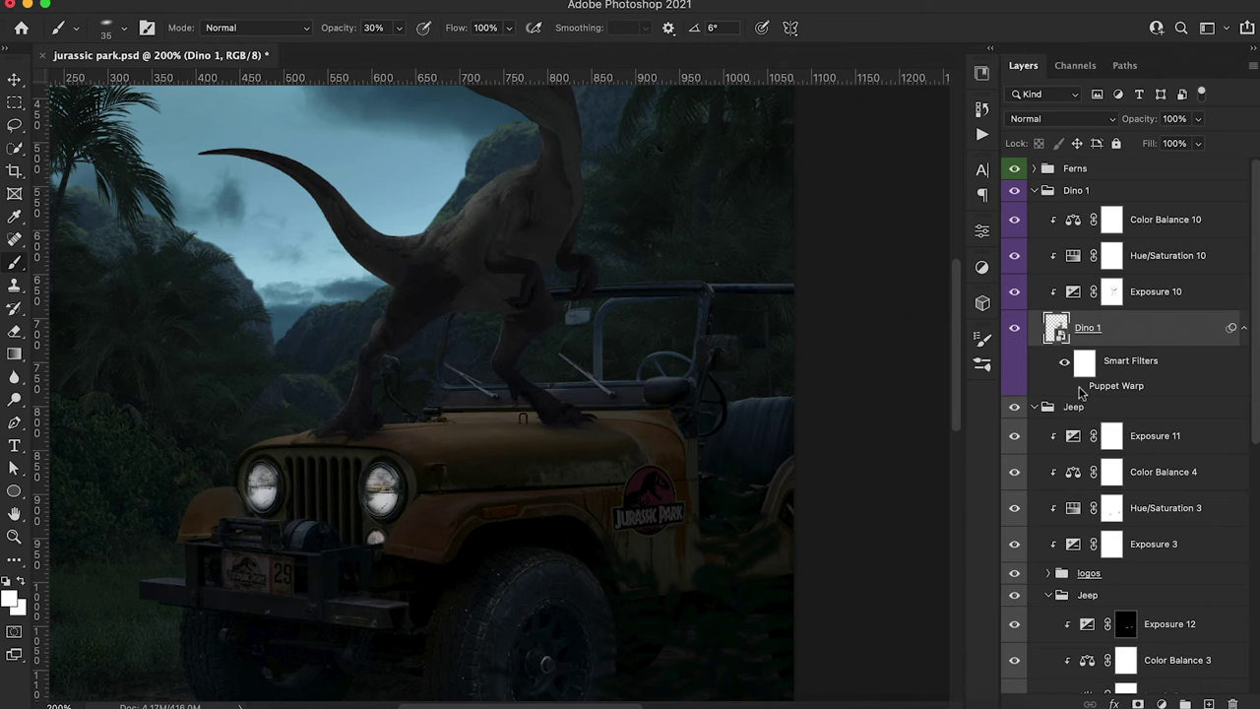
Toggle the Puppet Warp smart filter on Dino 1 to compare the foot placement before and after
{"action": "left_click", "coordinate": [1080, 390]}
{"action": "left_click", "coordinate": [1079, 389]}
{"action": "left_click", "coordinate": [1080, 390]}
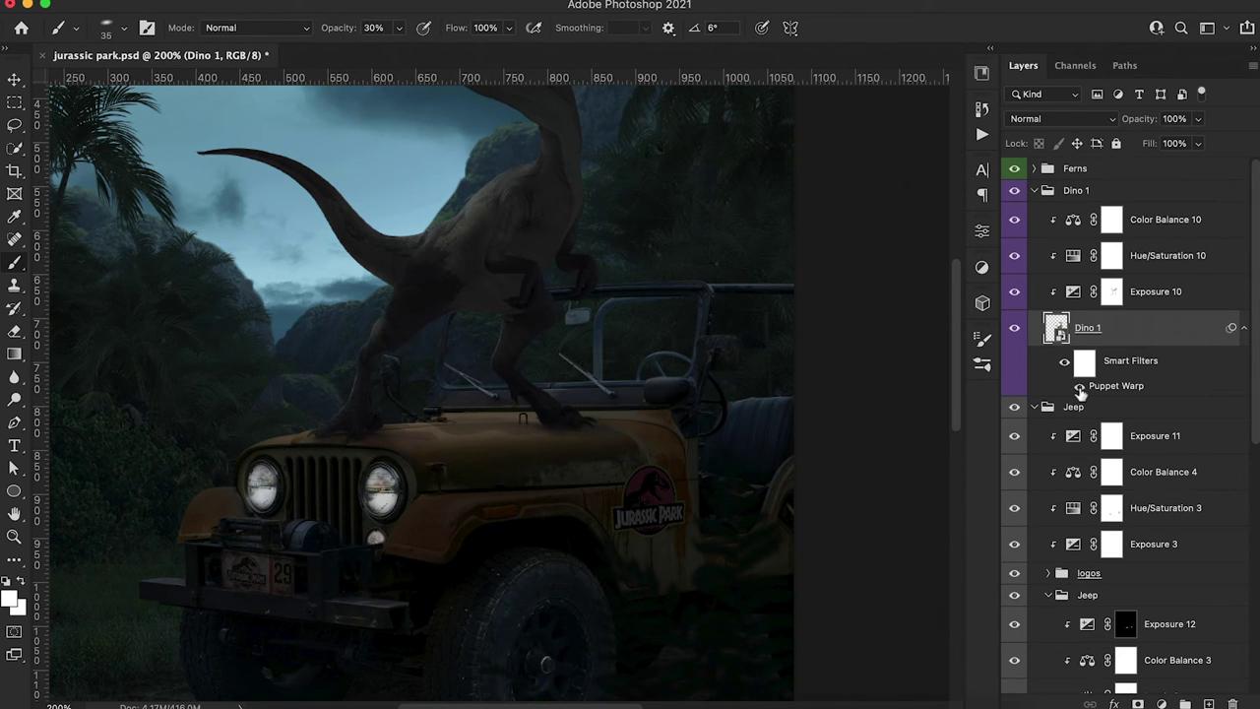
Add a layer mask to Dino 1 and set up a black brush at 100% opacity
{"action": "left_click", "coordinate": [1138, 705]}
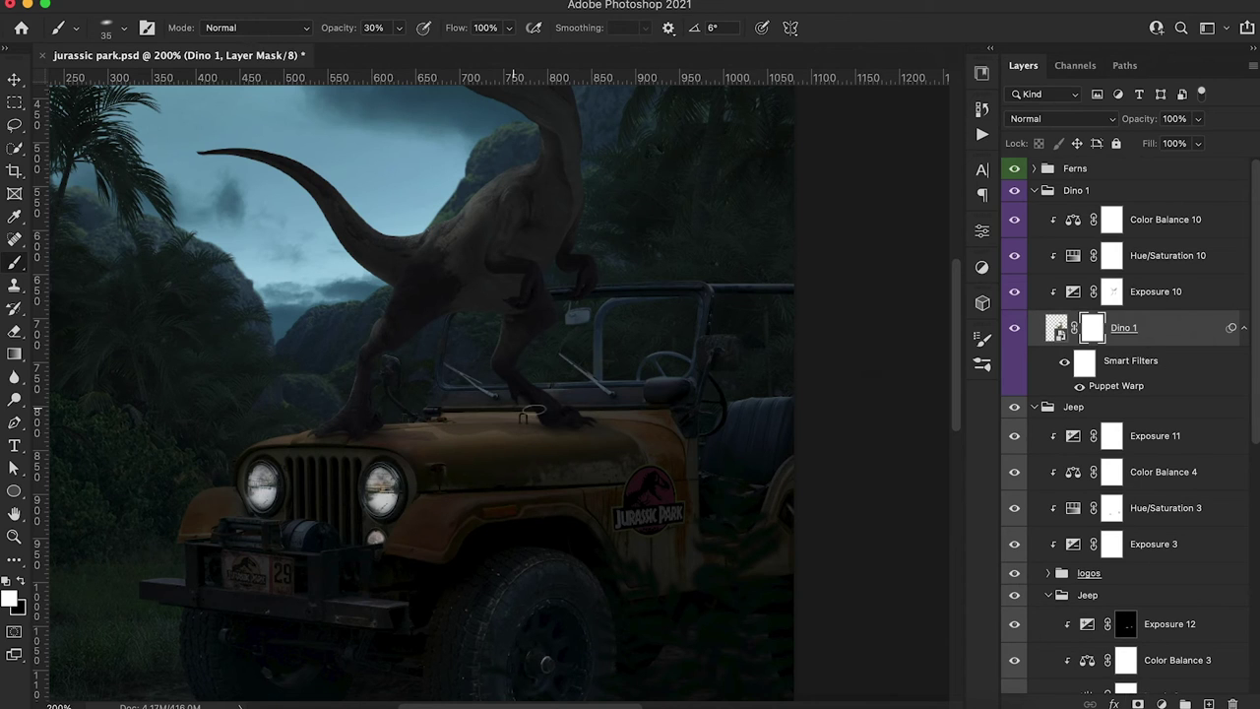
{"action": "key", "text": "0"}
{"action": "key", "text": "x"}
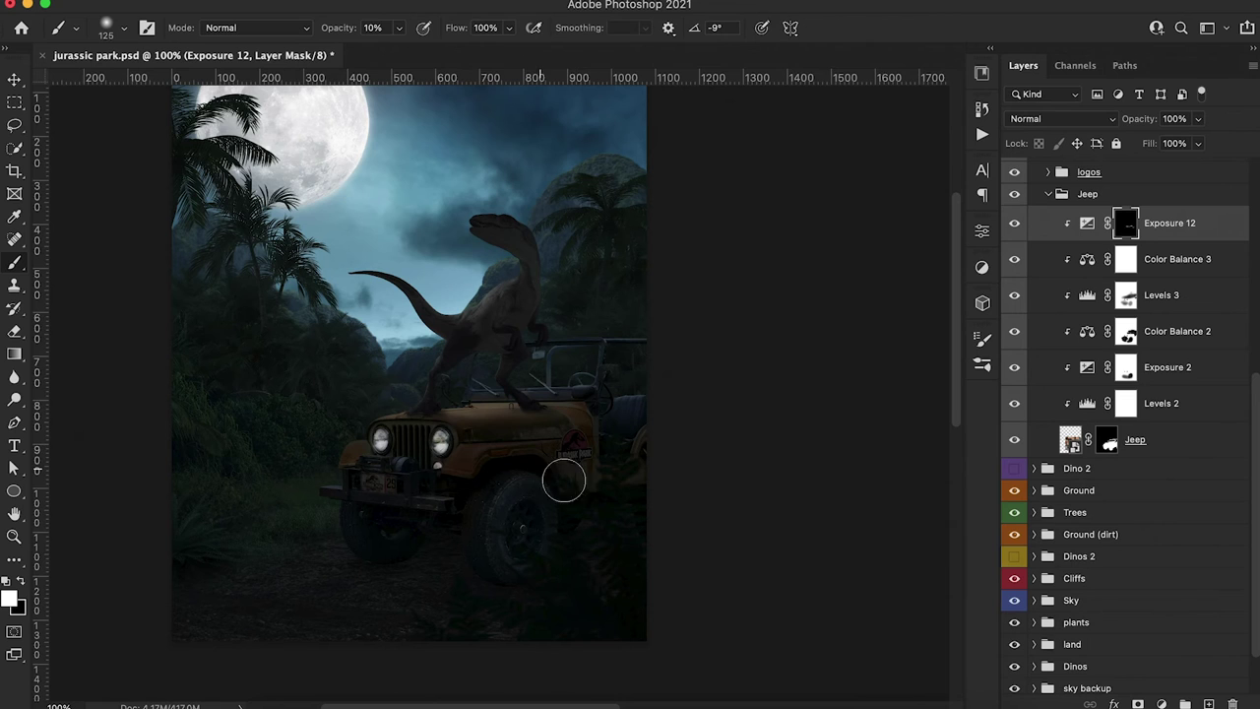
Paint shadows on the jeep's front wheel and side in the Exposure 12 mask with a 125 px white brush at 20% opacity
{"action": "key", "text": "2"}
{"action": "mouse_move", "coordinate": [498, 526]}
{"action": "left_mouse_down"}
{"action": "mouse_move", "coordinate": [526, 500]}
{"action": "mouse_move", "coordinate": [526, 529]}
{"action": "mouse_move", "coordinate": [522, 481]}
{"action": "mouse_move", "coordinate": [487, 455]}
{"action": "mouse_move", "coordinate": [599, 461]}
{"action": "mouse_move", "coordinate": [581, 430]}
{"action": "mouse_move", "coordinate": [469, 460]}
{"action": "left_mouse_up"}
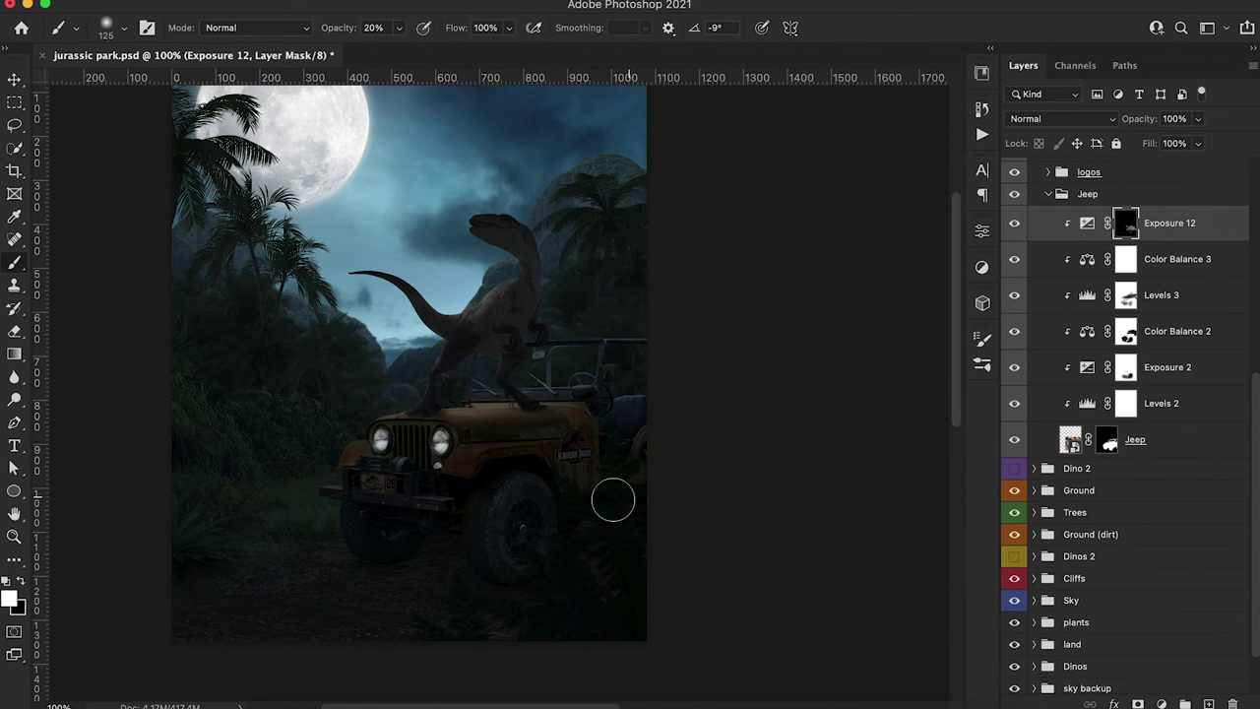
{"action": "mouse_move", "coordinate": [661, 467]}
{"action": "left_mouse_down"}
{"action": "mouse_move", "coordinate": [478, 465]}
{"action": "mouse_move", "coordinate": [641, 501]}
{"action": "left_mouse_up"}
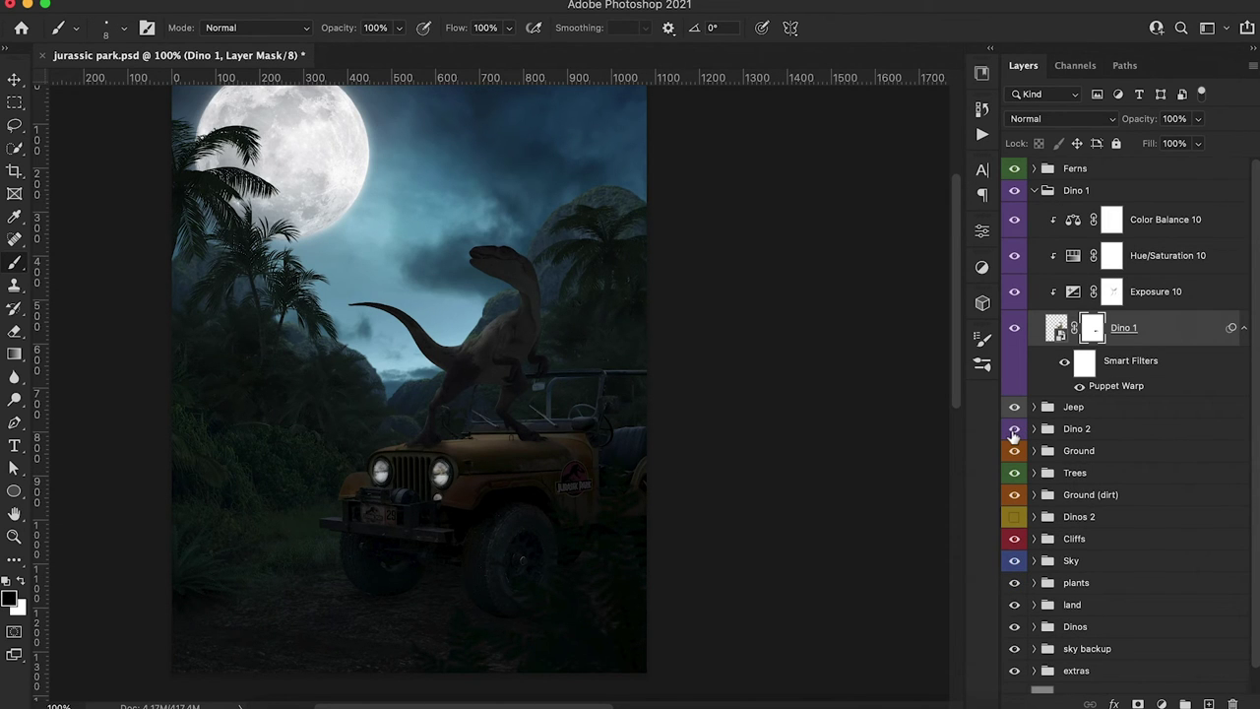
Show the Dino 2 group behind the jeep
{"action": "left_click", "coordinate": [1013, 430]}
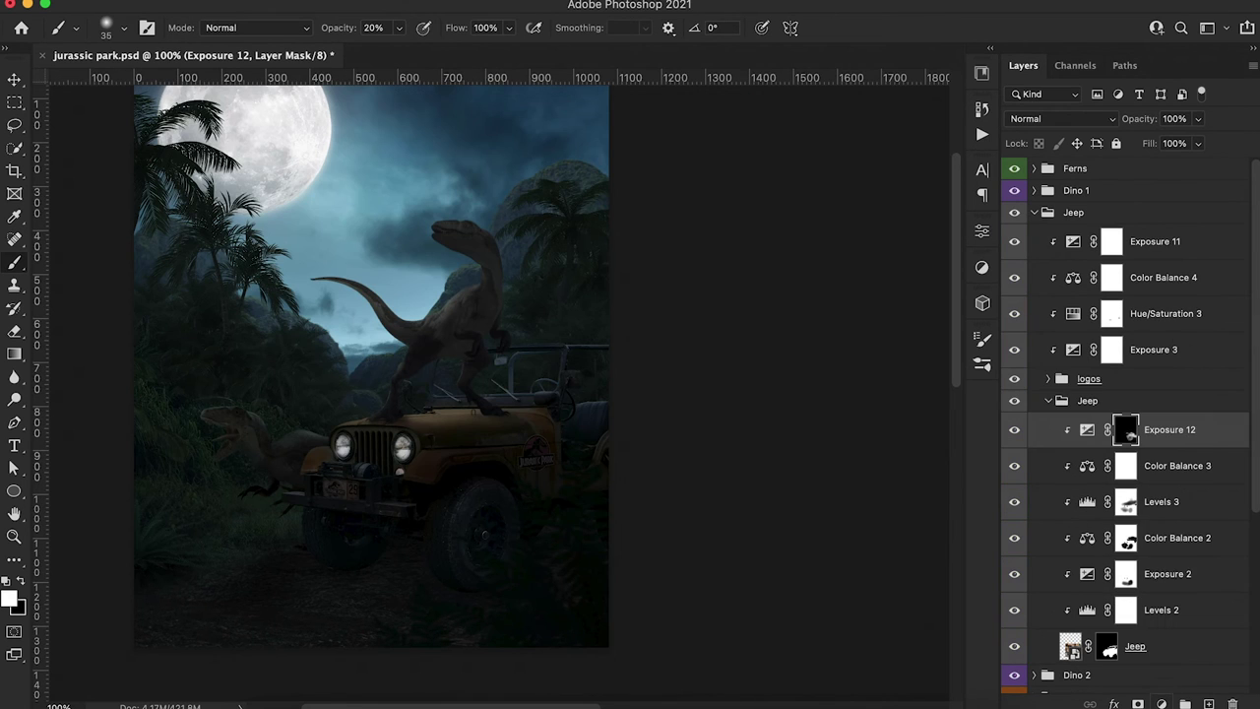
Add a clipped Exposure adjustment with raised exposure and a black mask above Exposure 12 in the Jeep group
{"action": "left_click", "coordinate": [1161, 703]}
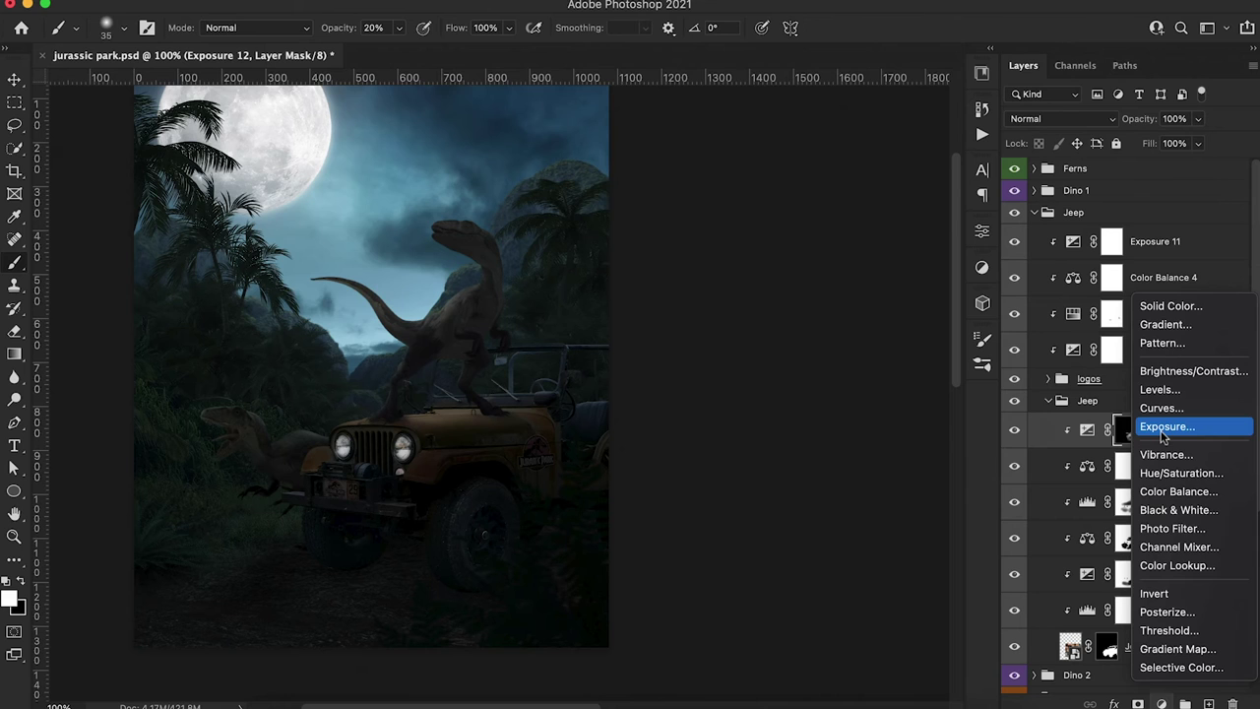
{"action": "left_click", "coordinate": [1163, 426]}
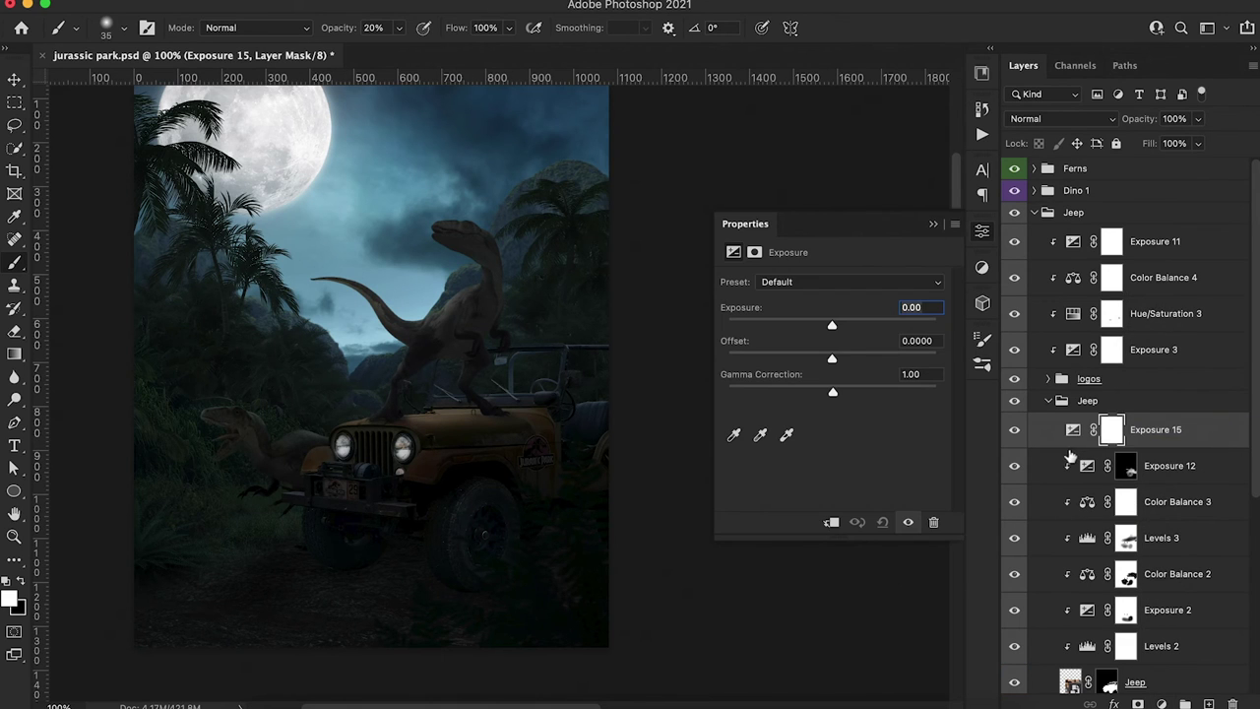
{"action": "left_click_drag", "start_coordinate": [831, 326], "coordinate": [873, 330]}
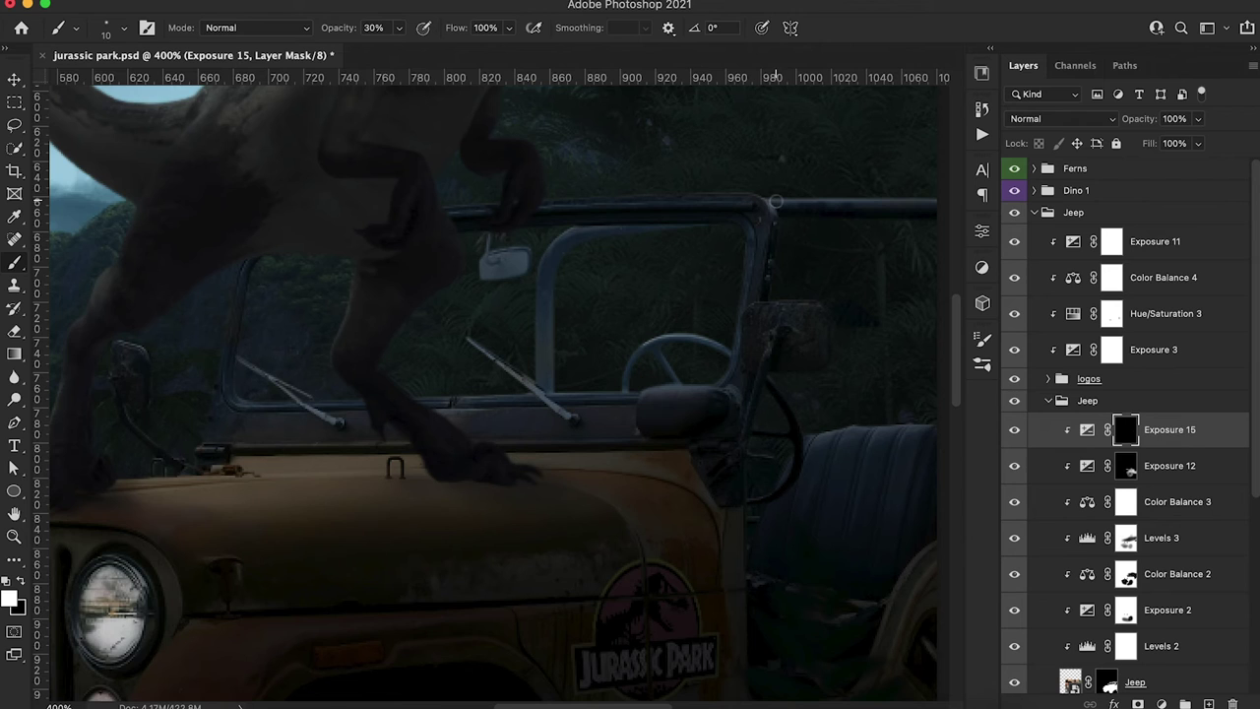
Paint highlights along the jeep's windshield frame, side mirror and hood edge in the Exposure 15 mask with a 10 px white brush at 30%, then 100% opacity
{"action": "scroll", "coordinate": [767, 195], "scroll_direction": "right", "scroll_amount": 3}
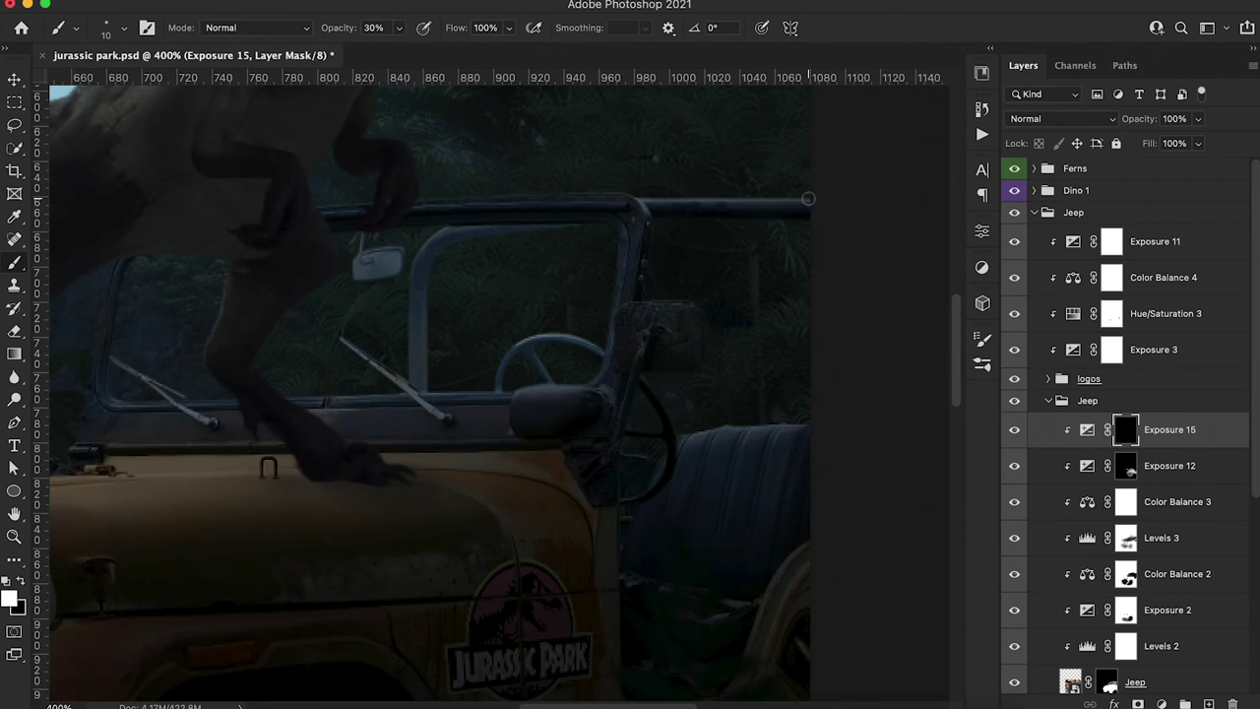
{"action": "scroll", "coordinate": [669, 165], "scroll_direction": "left", "scroll_amount": 6}
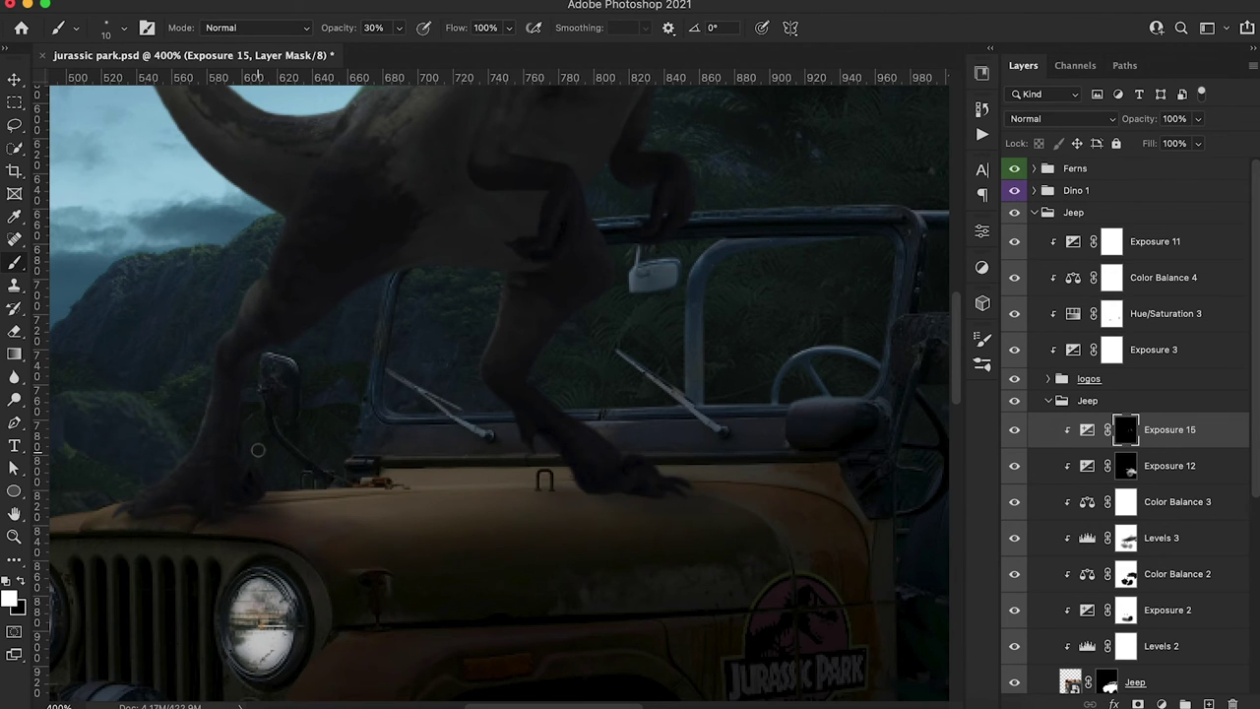
{"action": "key", "text": "0"}
{"action": "scroll", "coordinate": [324, 463], "scroll_direction": "left", "scroll_amount": 5}
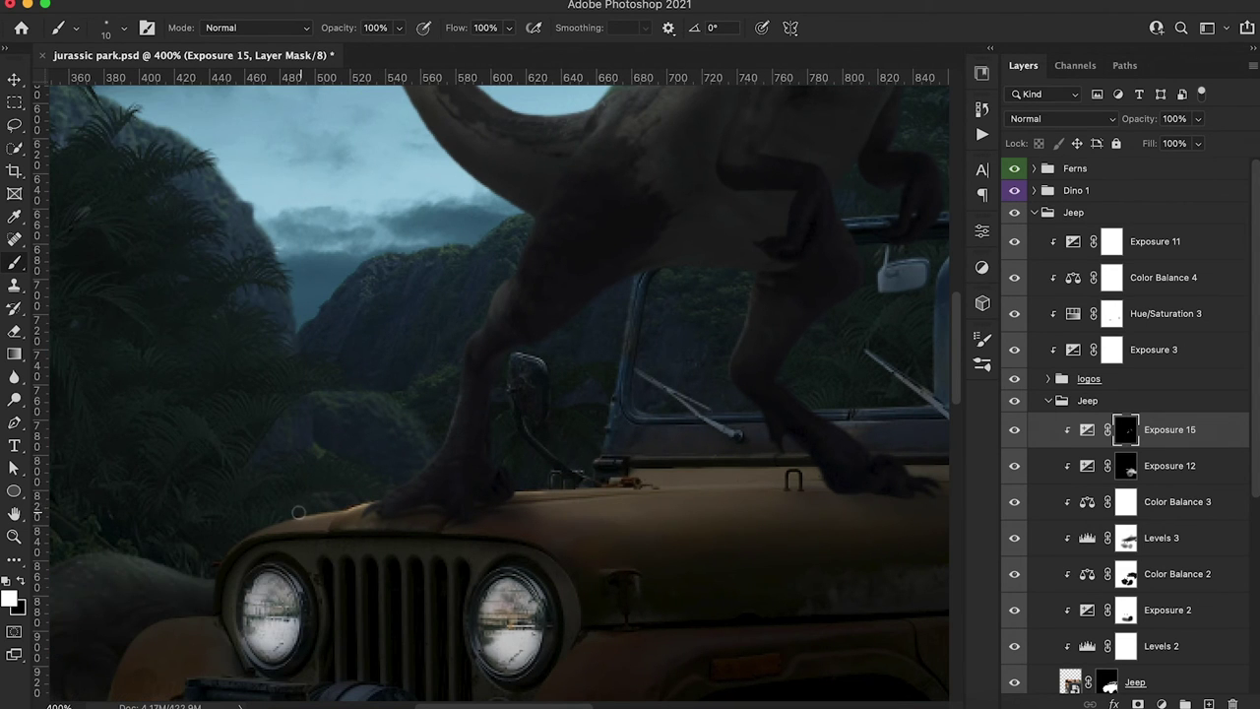
{"action": "scroll", "coordinate": [213, 553], "scroll_direction": "left", "scroll_amount": 5}
{"action": "scroll", "coordinate": [212, 553], "scroll_direction": "down", "scroll_amount": 2}
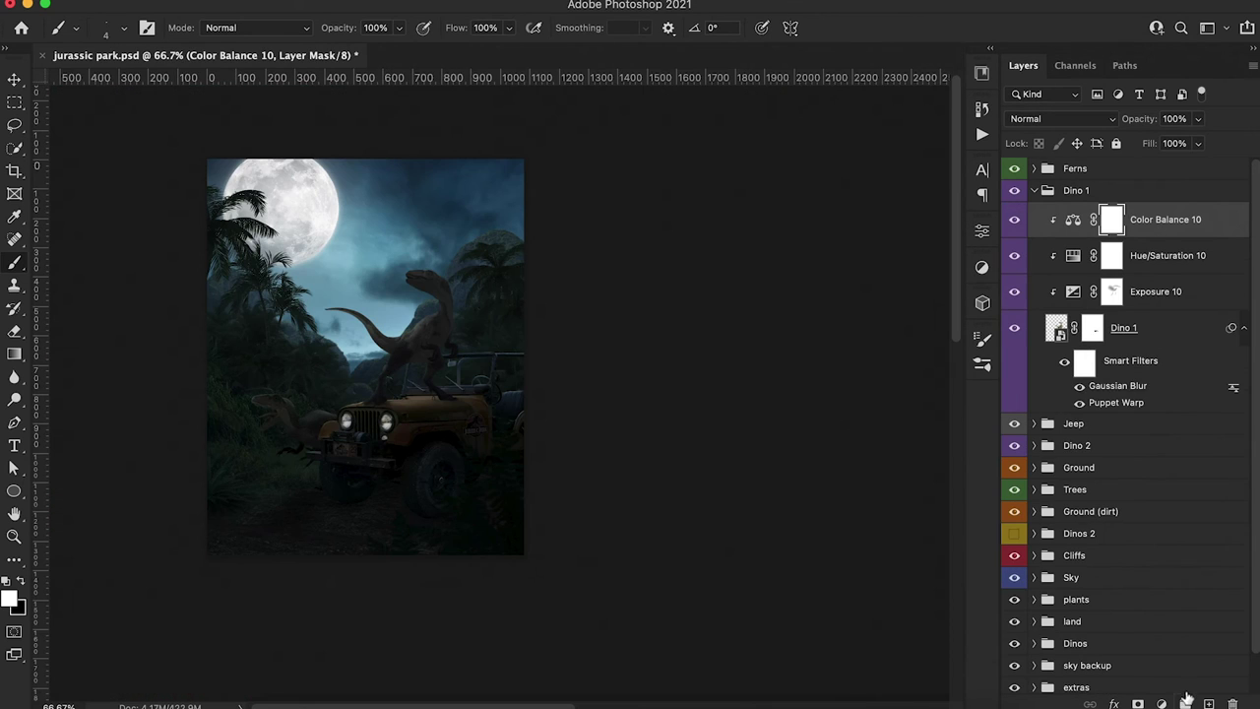
Add an Exposure adjustment of +2.24 clipped to Dino 1 and invert its mask to black
{"action": "left_click", "coordinate": [1163, 704]}
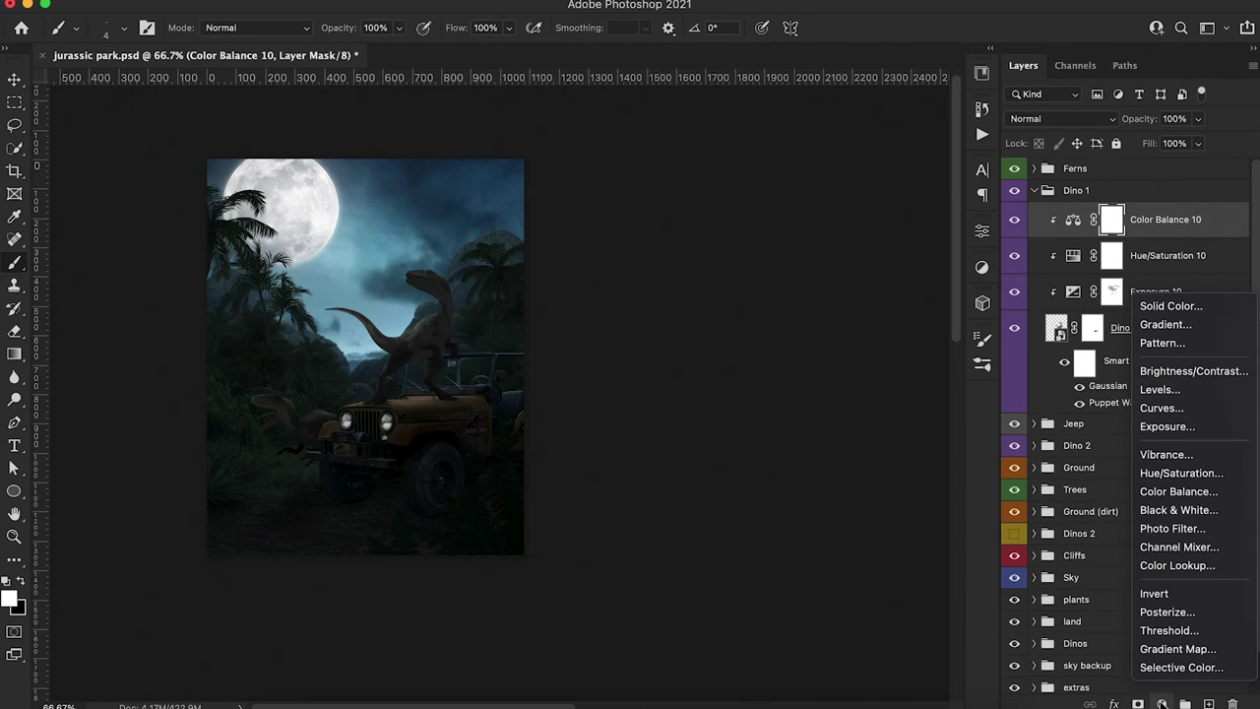
{"action": "left_click", "coordinate": [1167, 426]}
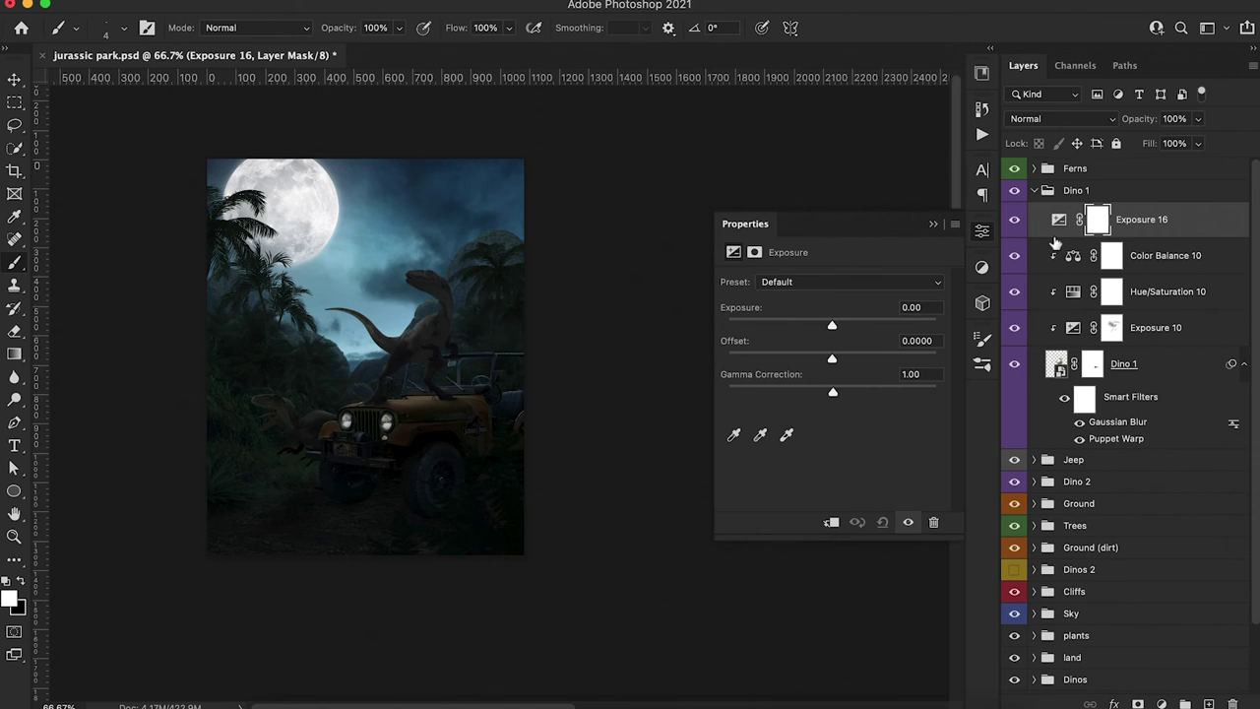
{"action": "left_click", "coordinate": [1055, 237], "text": "alt"}
{"action": "left_click_drag", "start_coordinate": [832, 325], "coordinate": [868, 339]}
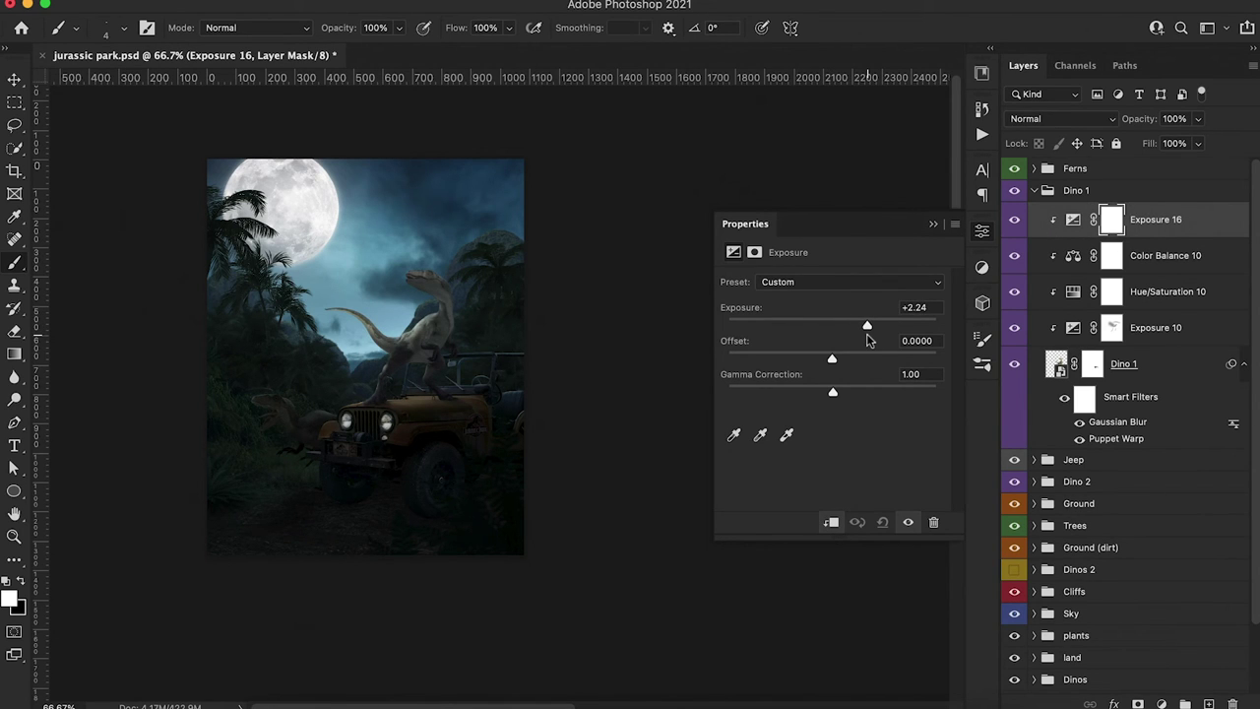
{"action": "left_click", "coordinate": [933, 224]}
{"action": "key", "text": "ctrl+i"}
Paint moonlit highlights along Dino 1's head, back, tail and legs in the Exposure 16 mask with a white brush of 25 px, then 15 px
{"action": "key", "text": "ctrl+plus"}
{"action": "key", "text": "ctrl+plus"}
{"action": "key", "text": "ctrl+plus"}
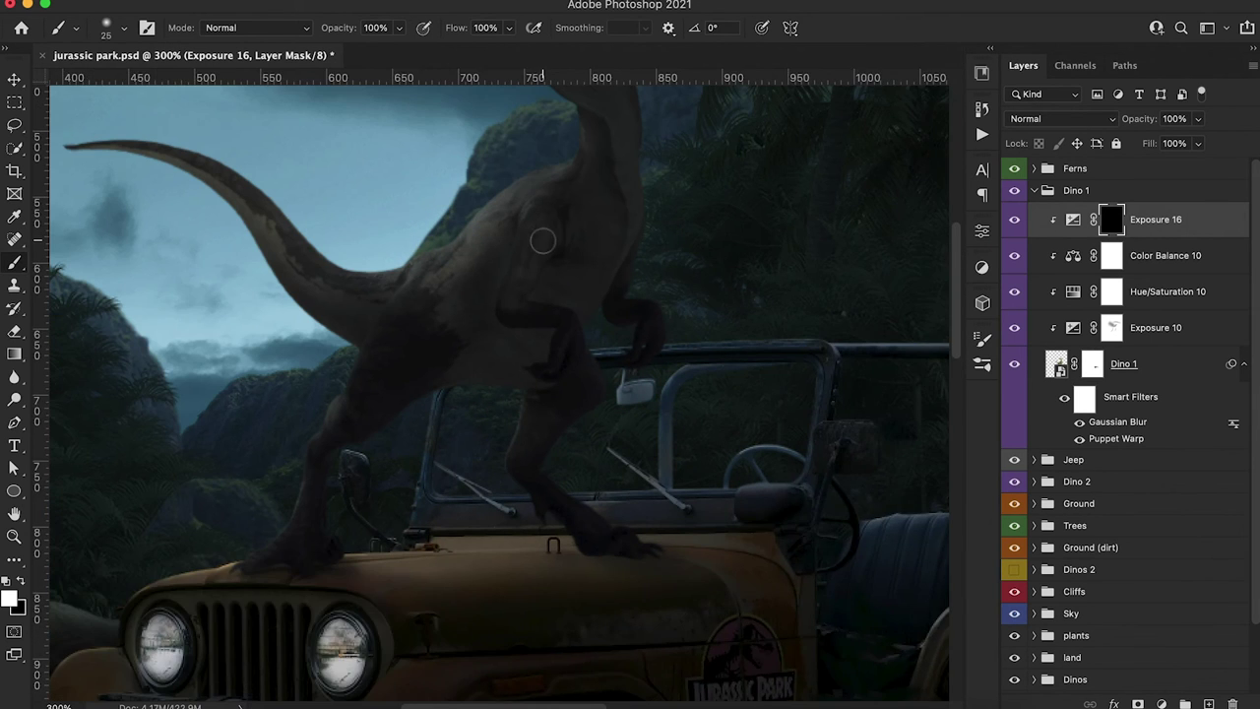
{"action": "scroll", "coordinate": [542, 240], "scroll_direction": "up", "scroll_amount": 5}
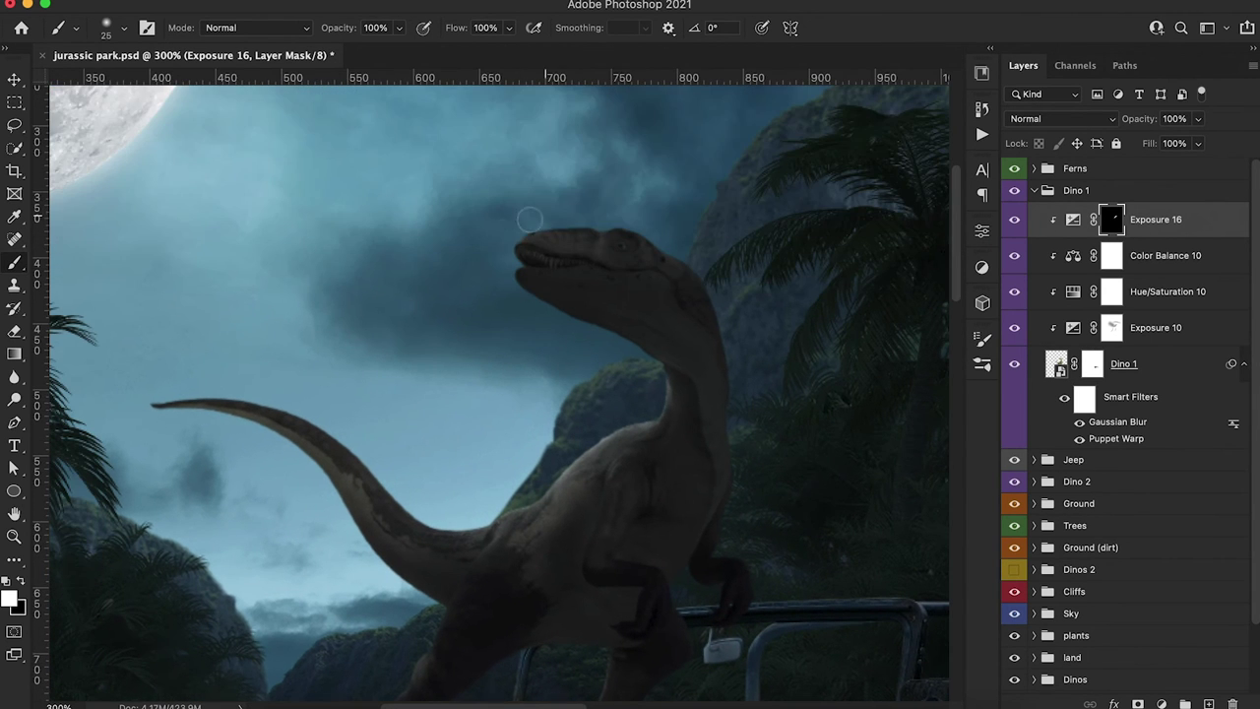
{"action": "scroll", "coordinate": [614, 215], "scroll_direction": "left", "scroll_amount": 2}
{"action": "scroll", "coordinate": [614, 216], "scroll_direction": "down", "scroll_amount": 1}
{"action": "key", "text": "bracketleft"}
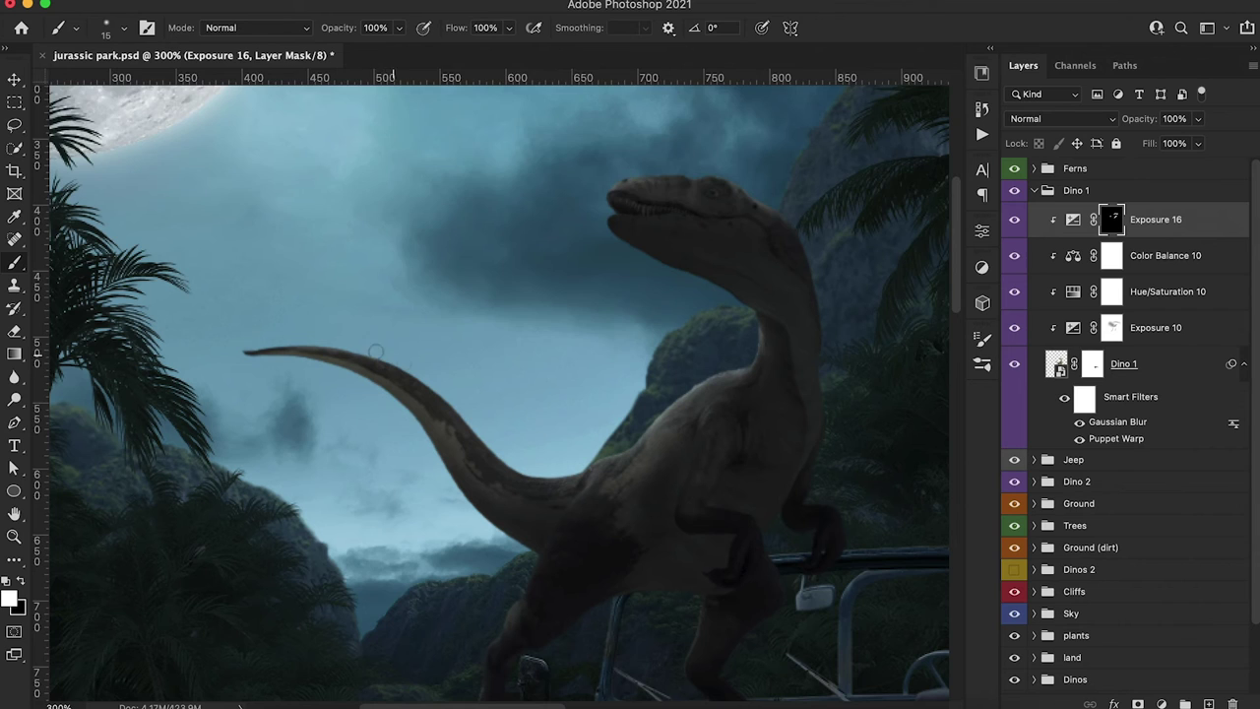
{"action": "scroll", "coordinate": [442, 402], "scroll_direction": "down", "scroll_amount": 4}
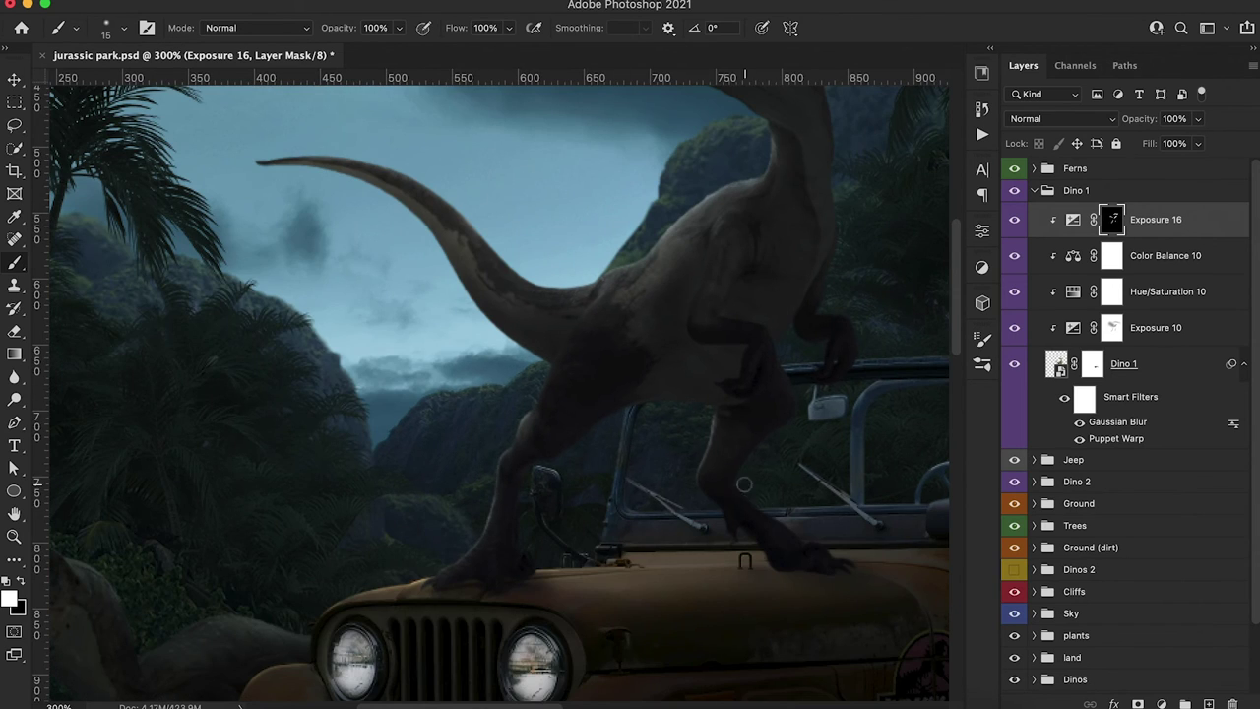
{"action": "key", "text": "super+minus"}
{"action": "key", "text": "6"}
{"action": "key", "text": "super+plus"}
{"action": "key", "text": "super+plus"}
{"action": "key", "text": "super+plus"}
{"action": "key", "text": "super+0"}
Add a clipped Exposure adjustment above Color Balance 11 in the Dino 2 group and invert its mask to black
{"action": "left_click", "coordinate": [1033, 190]}
{"action": "left_click", "coordinate": [1034, 235]}
{"action": "left_click", "coordinate": [1165, 263]}
{"action": "left_click", "coordinate": [1161, 704]}
{"action": "left_click", "coordinate": [1161, 500]}
{"action": "key", "text": "super+i"}
Paint highlights on Dino 2's head and back in the Exposure 17 mask with a 15 px brush and set the adjustment's opacity to 73%
{"action": "key", "text": "super+plus"}
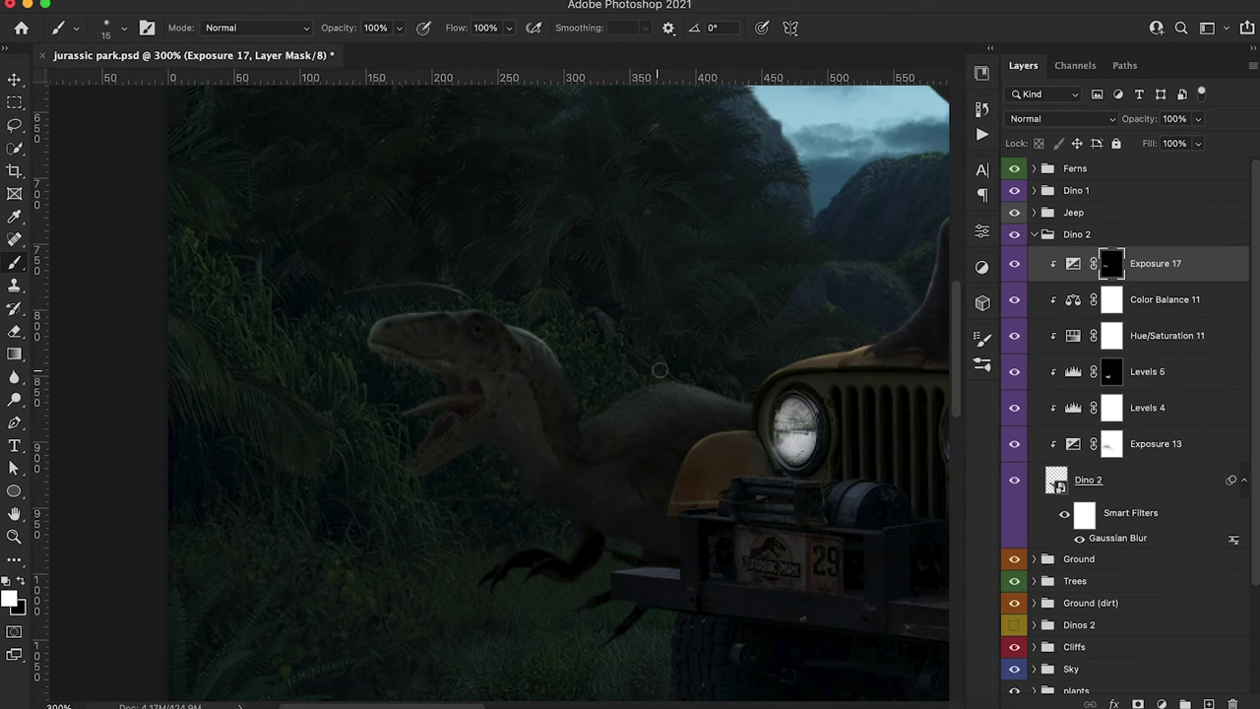
{"action": "key", "text": "super+minus"}
{"action": "key", "text": "super+minus"}
{"action": "key", "text": "super+minus"}
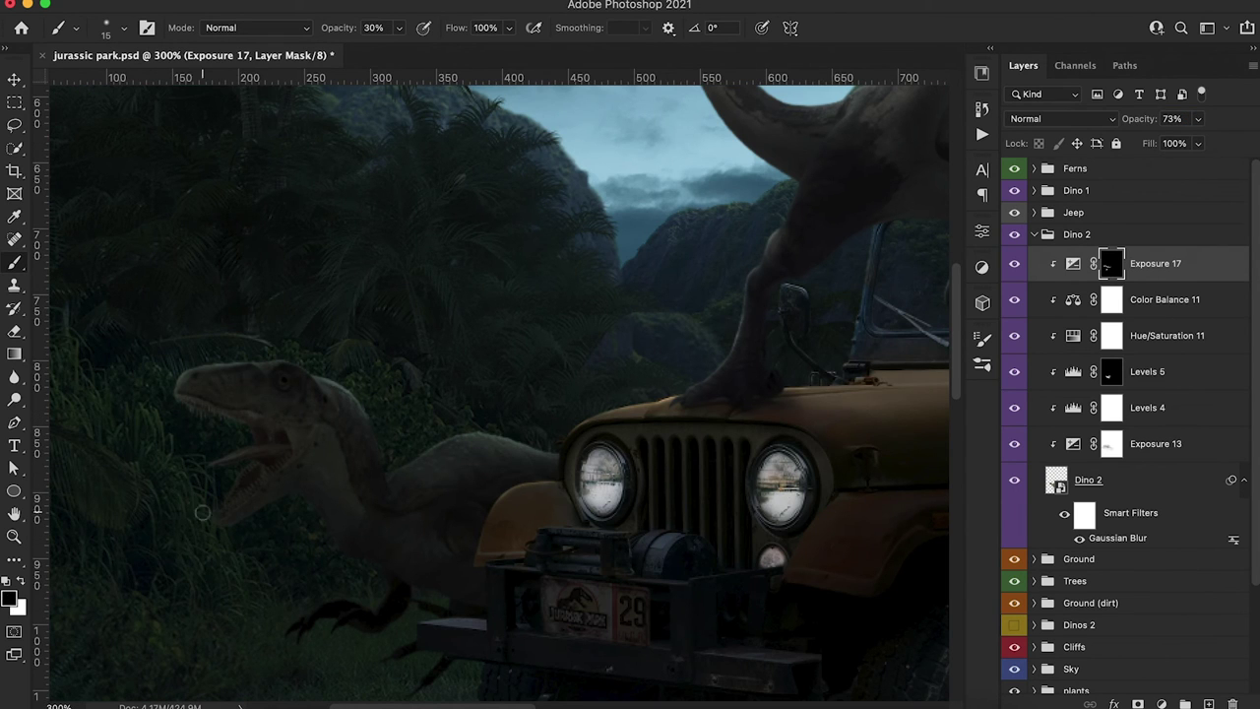
{"action": "key", "text": "x"}
{"action": "key", "text": "0"}
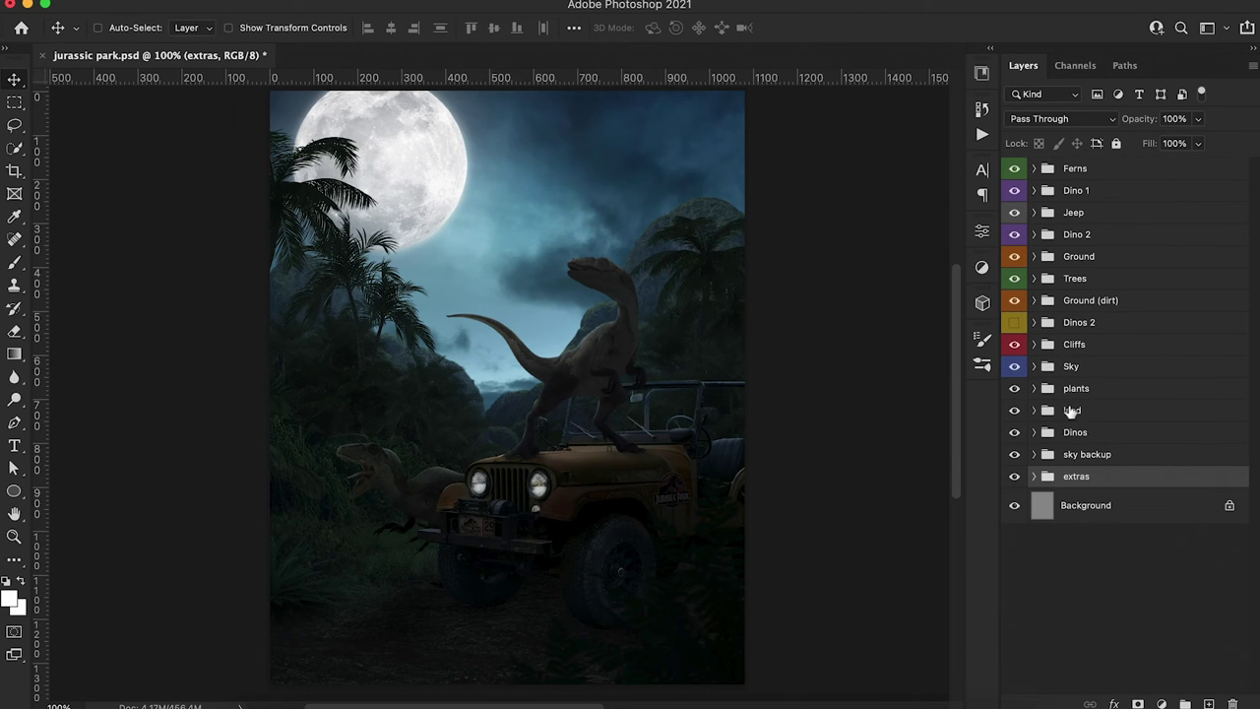
Show the Dinos 2 group of pterodactyls and add a new layer clipped to it above Exposure 19
{"action": "left_click", "coordinate": [1012, 325]}
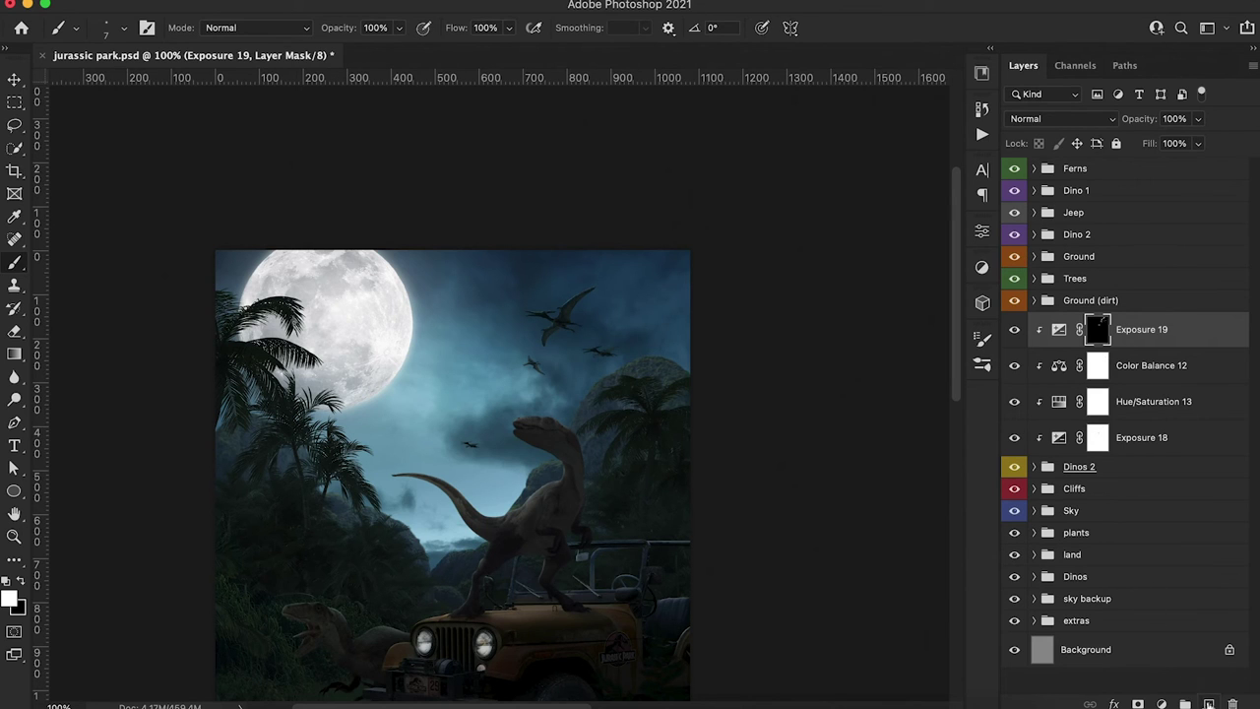
{"action": "left_click", "coordinate": [1209, 703]}
{"action": "left_click", "coordinate": [1039, 350], "text": "alt"}
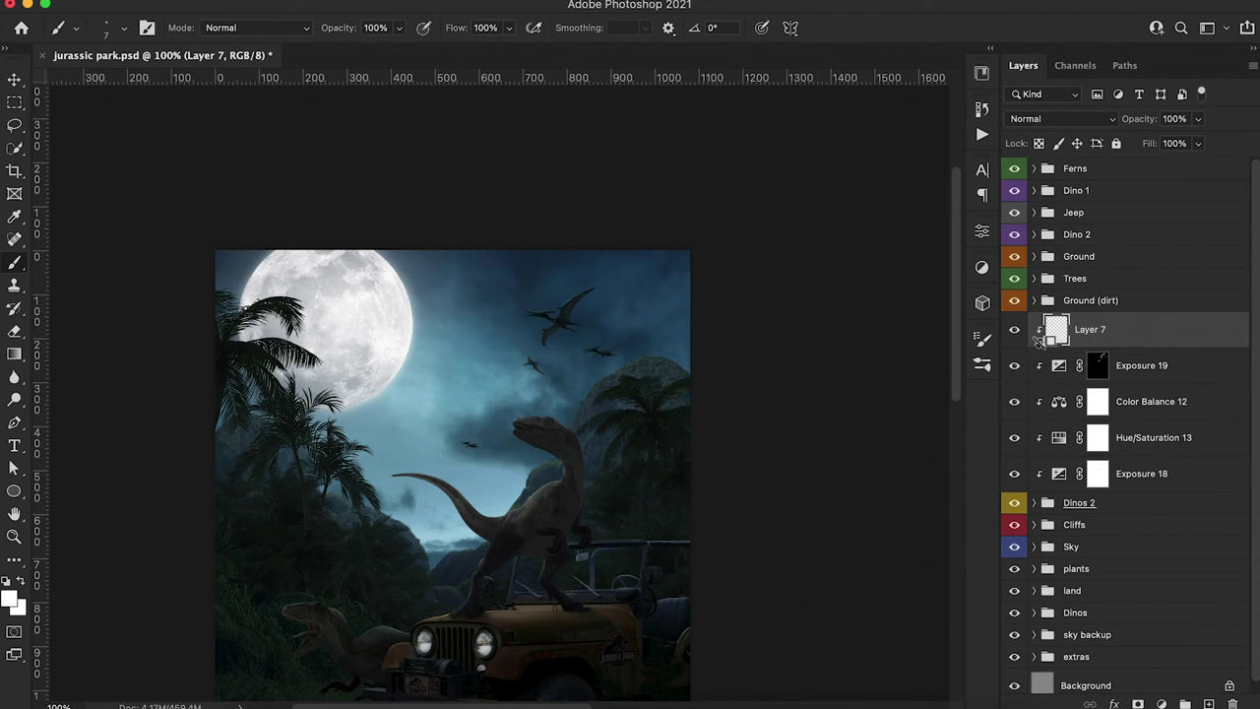
Sample the sky's blue and paint haze over the small distant pterodactyls with a soft 150 px brush at 10% opacity
{"action": "key", "text": "bracketright"}
{"action": "key", "text": "bracketright"}
{"action": "key", "text": "bracketright"}
{"action": "key", "text": "bracketright"}
{"action": "key", "text": "bracketright"}
{"action": "key", "text": "bracketright"}
{"action": "key", "text": "bracketright"}
{"action": "key", "text": "bracketright"}
{"action": "key", "text": "bracketright"}
{"action": "key", "text": "bracketright"}
{"action": "key", "text": "2"}
{"action": "left_click", "coordinate": [526, 366], "text": "alt"}
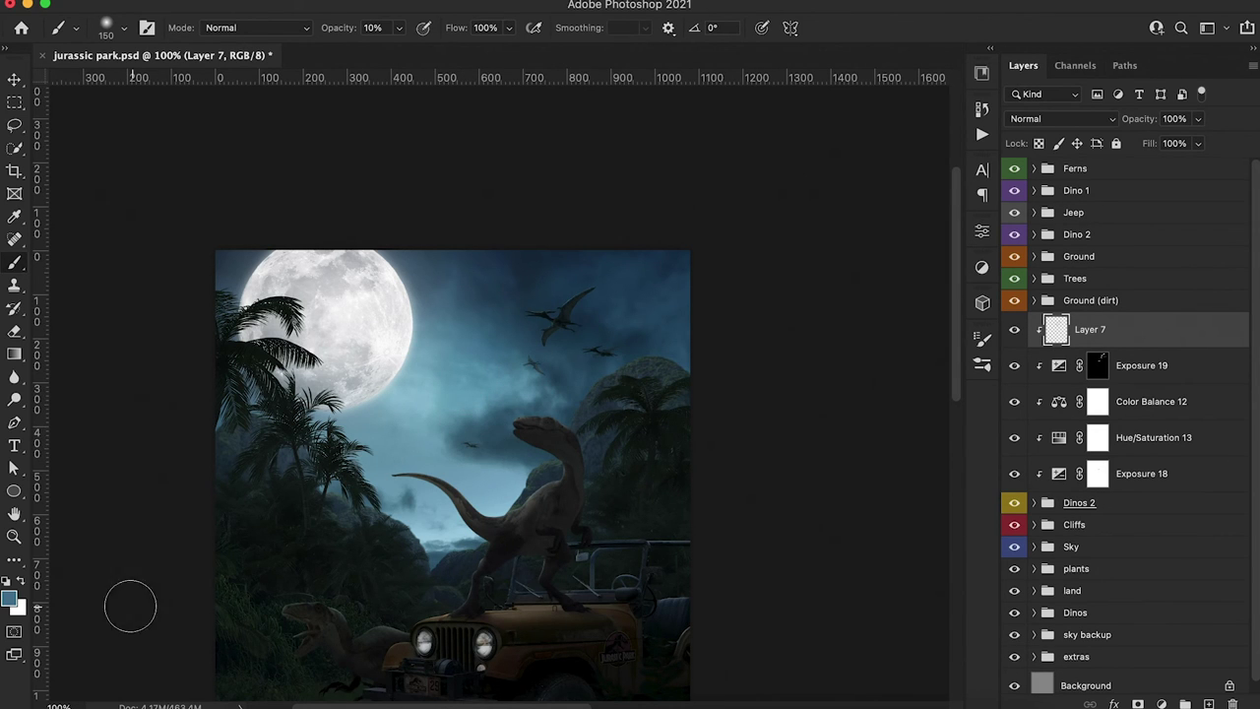
Set the foreground colour to the darker blue 1a3340
{"action": "left_click", "coordinate": [9, 598]}
{"action": "left_click", "coordinate": [905, 214]}
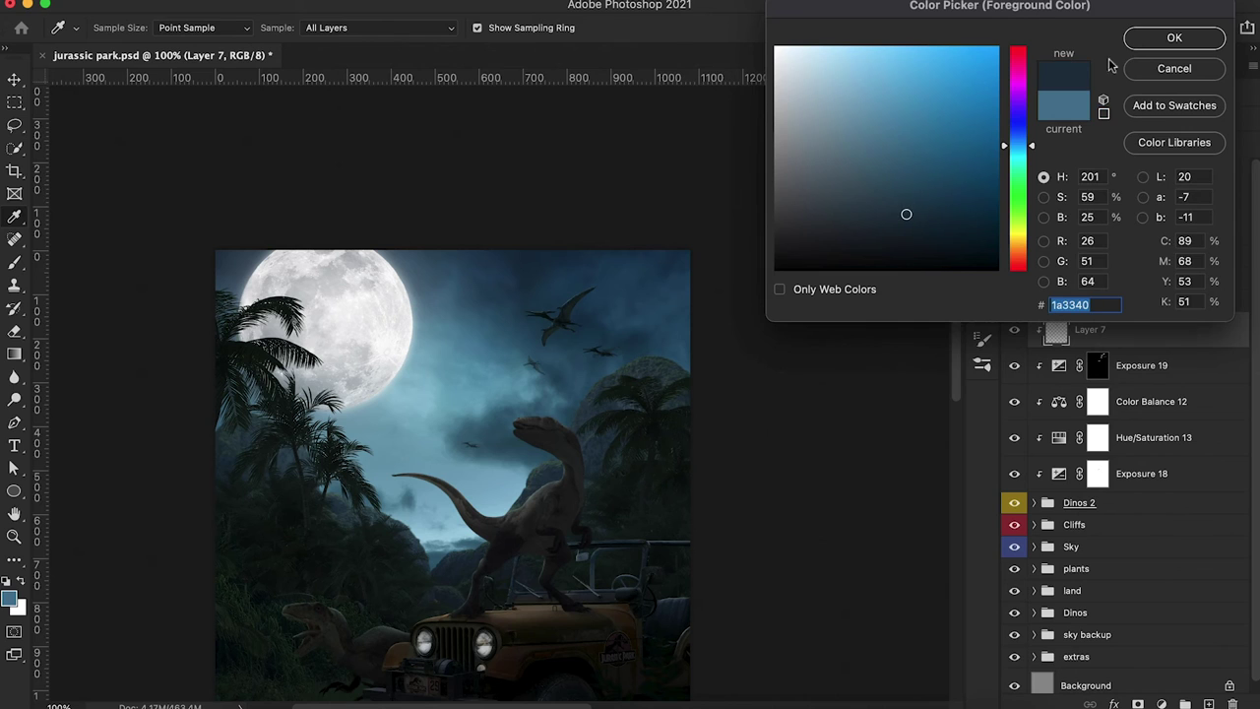
{"action": "left_click", "coordinate": [1174, 37]}
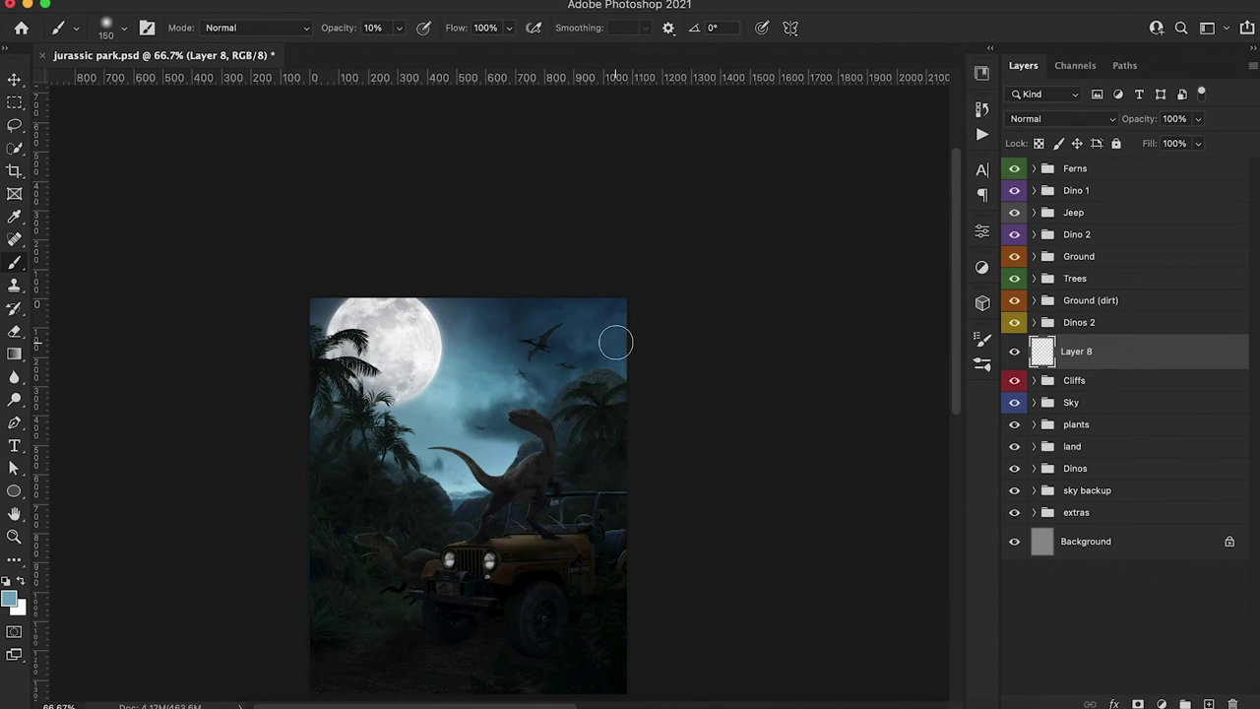
Paint haze over the cliffs on Layer 8 in blues sampled from the nearby sky, using a 150 px brush at 10% opacity
{"action": "left_click", "coordinate": [615, 341], "text": "alt"}
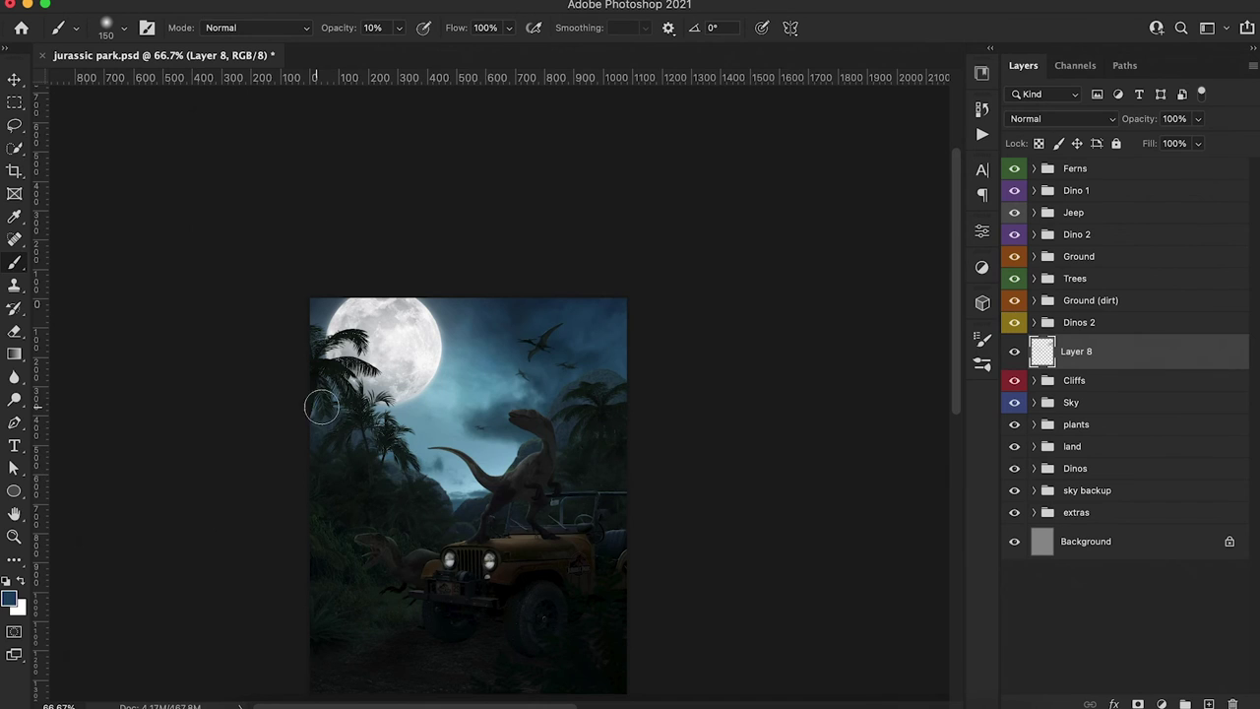
{"action": "left_click", "coordinate": [441, 465], "text": "alt"}
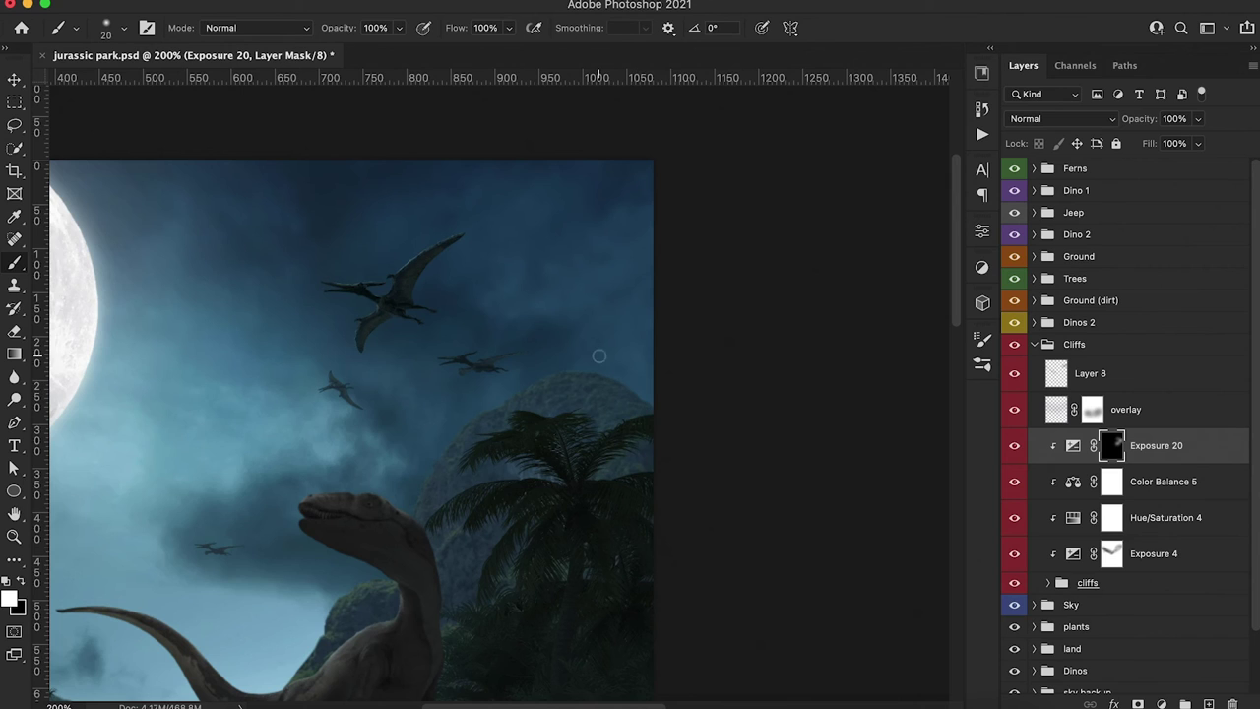
Paint highlights along the cliffs' upper edges in the Exposure 20 mask with a 35 px white brush at 100% opacity
{"action": "key", "text": "bracketright"}
{"action": "key", "text": "bracketright"}
{"action": "key", "text": "bracketright"}
{"action": "scroll", "coordinate": [349, 586], "scroll_direction": "down", "scroll_amount": 5}
{"action": "scroll", "coordinate": [350, 586], "scroll_direction": "left", "scroll_amount": 2}
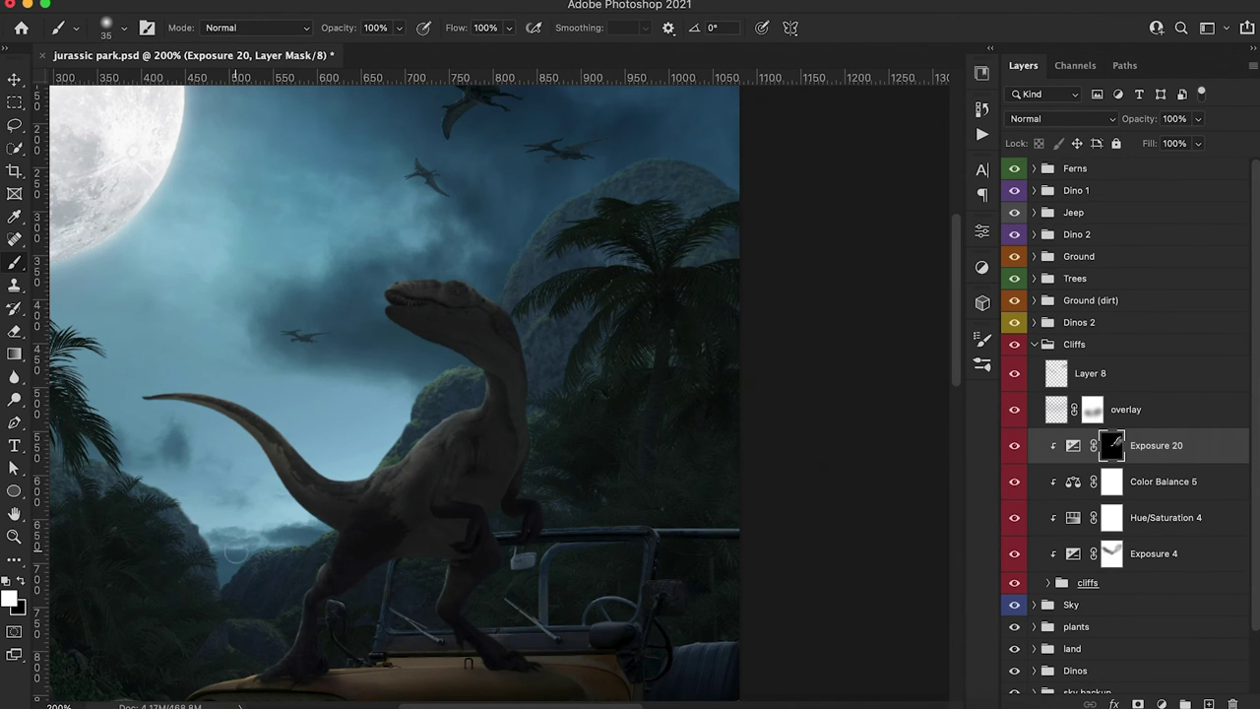
{"action": "scroll", "coordinate": [236, 551], "scroll_direction": "up", "scroll_amount": 2}
{"action": "scroll", "coordinate": [236, 551], "scroll_direction": "left", "scroll_amount": 1}
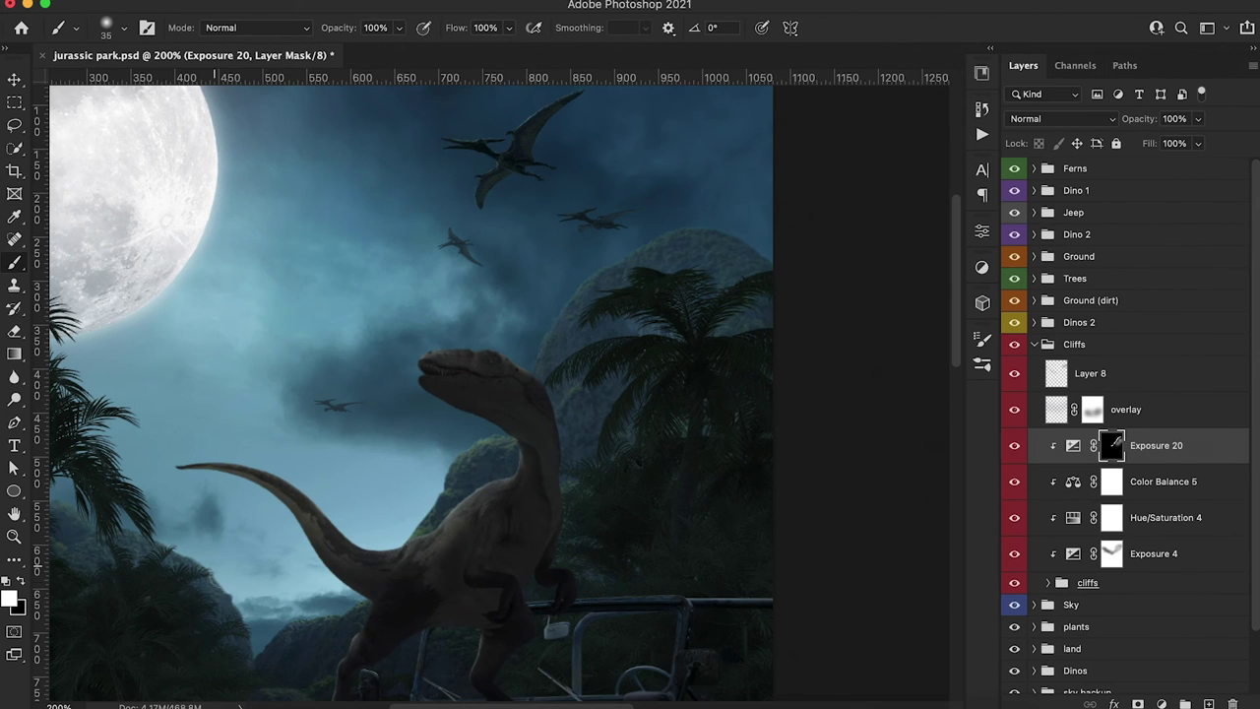
{"action": "scroll", "coordinate": [224, 593], "scroll_direction": "up", "scroll_amount": 3}
{"action": "scroll", "coordinate": [224, 592], "scroll_direction": "left", "scroll_amount": 5}
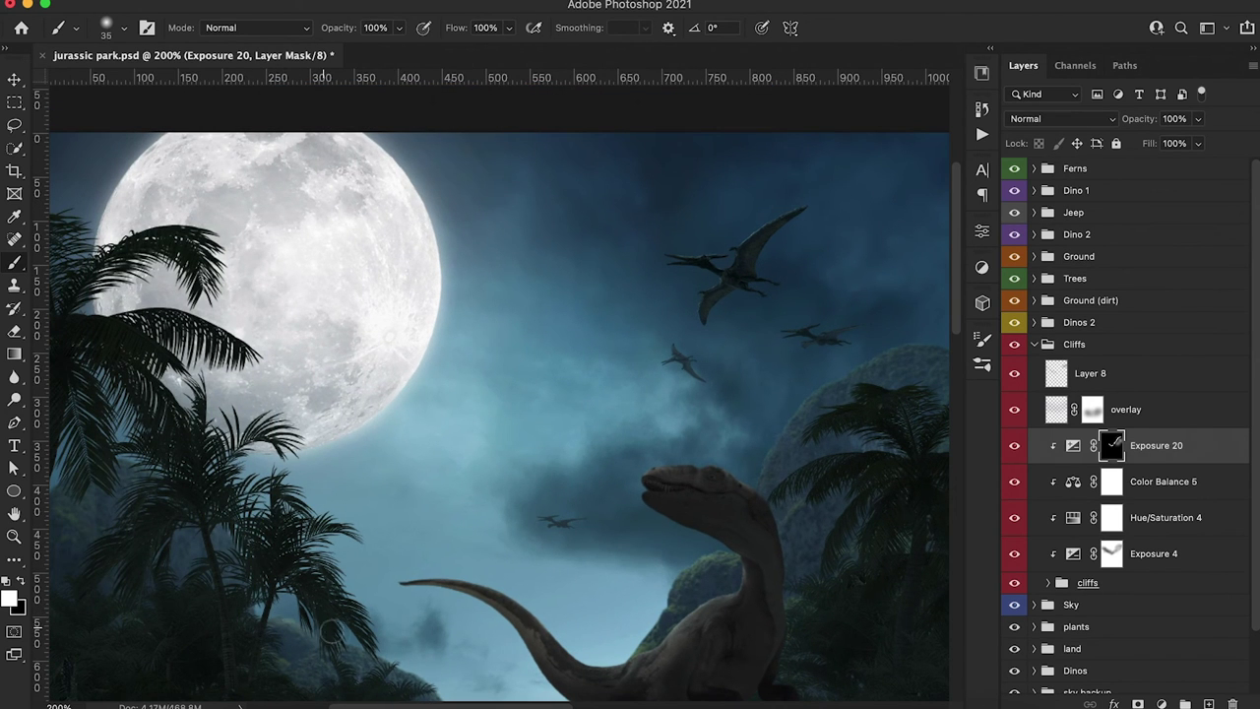
{"action": "scroll", "coordinate": [366, 634], "scroll_direction": "up", "scroll_amount": 3}
{"action": "scroll", "coordinate": [366, 635], "scroll_direction": "left", "scroll_amount": 5}
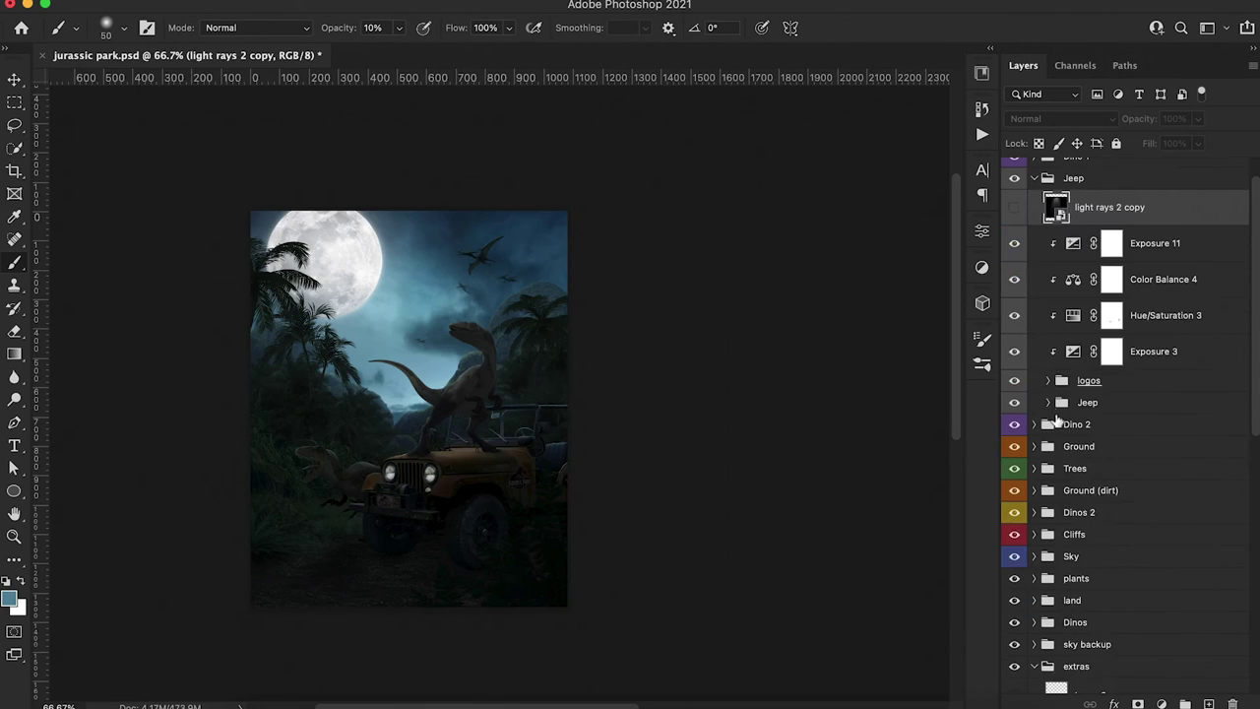
Duplicate rays 1 from the extras group, place the copy below light rays 2 copy in the Jeep group, and duplicate it again
{"action": "scroll", "coordinate": [1055, 420], "scroll_direction": "down", "scroll_amount": 5}
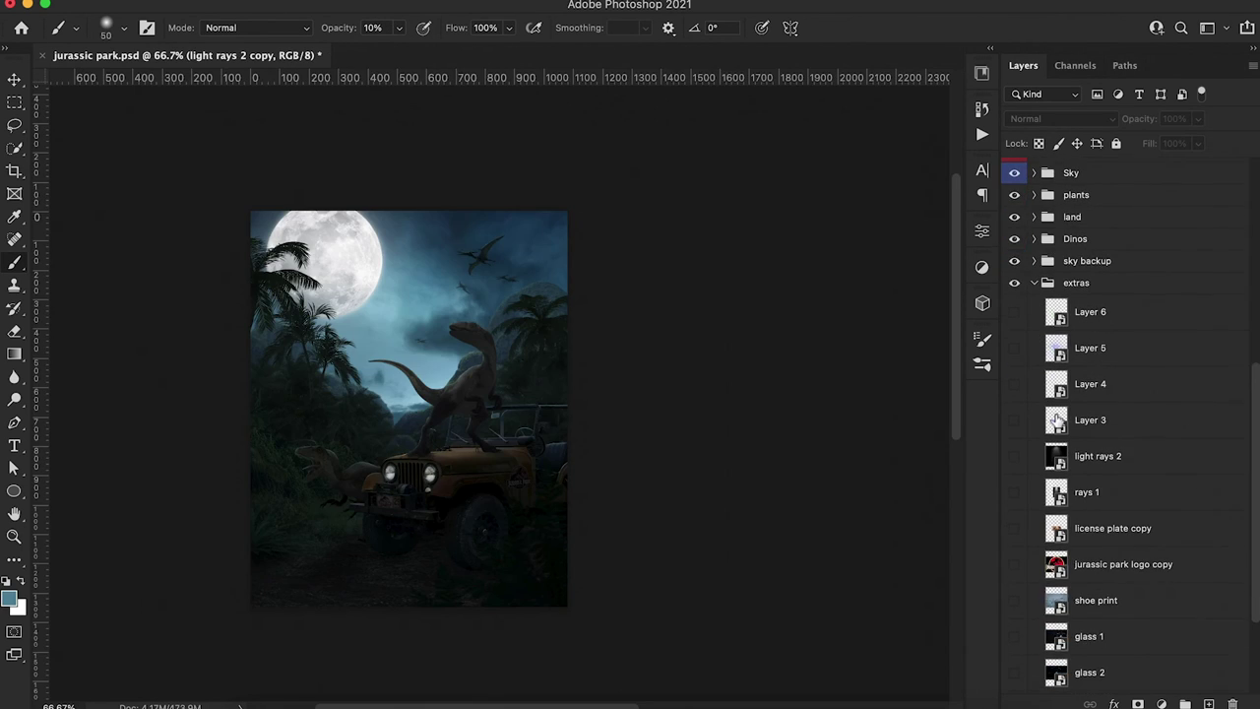
{"action": "left_click", "coordinate": [1085, 492]}
{"action": "key", "text": "super+j"}
{"action": "left_click_drag", "start_coordinate": [1084, 492], "coordinate": [1082, 199]}
{"action": "scroll", "coordinate": [1035, 325], "scroll_direction": "up", "scroll_amount": 5}
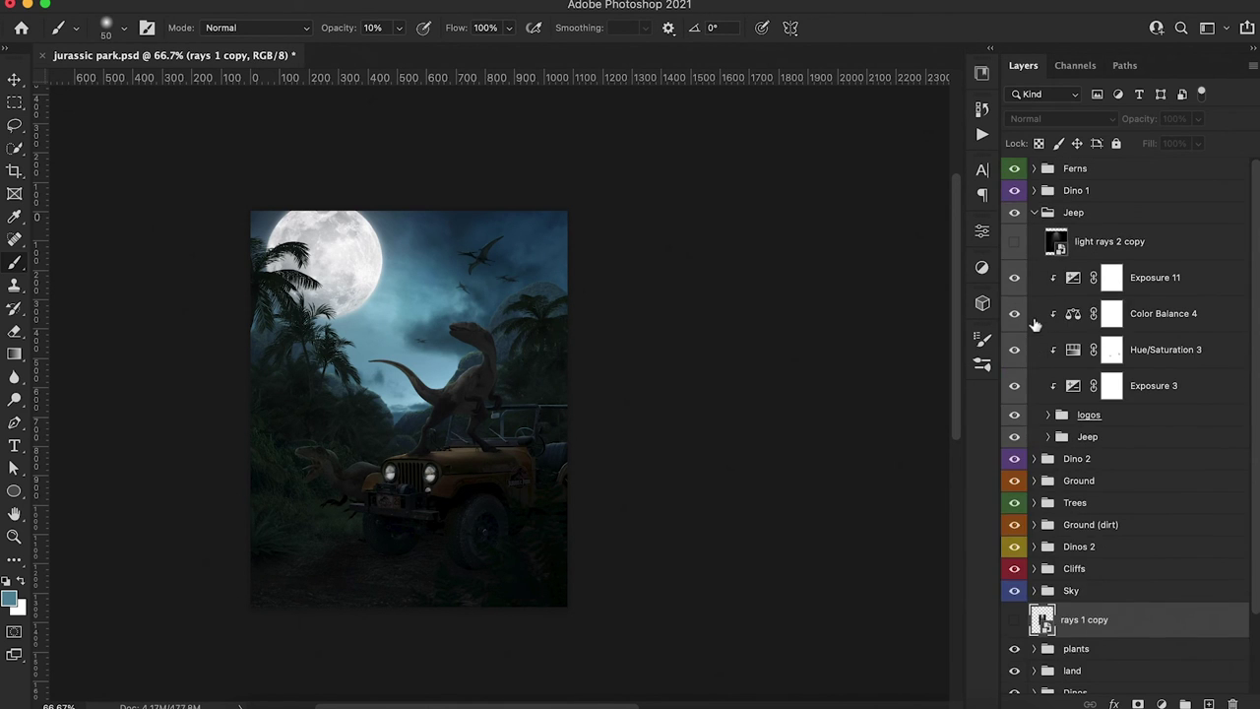
{"action": "left_click_drag", "start_coordinate": [1107, 623], "coordinate": [1073, 275]}
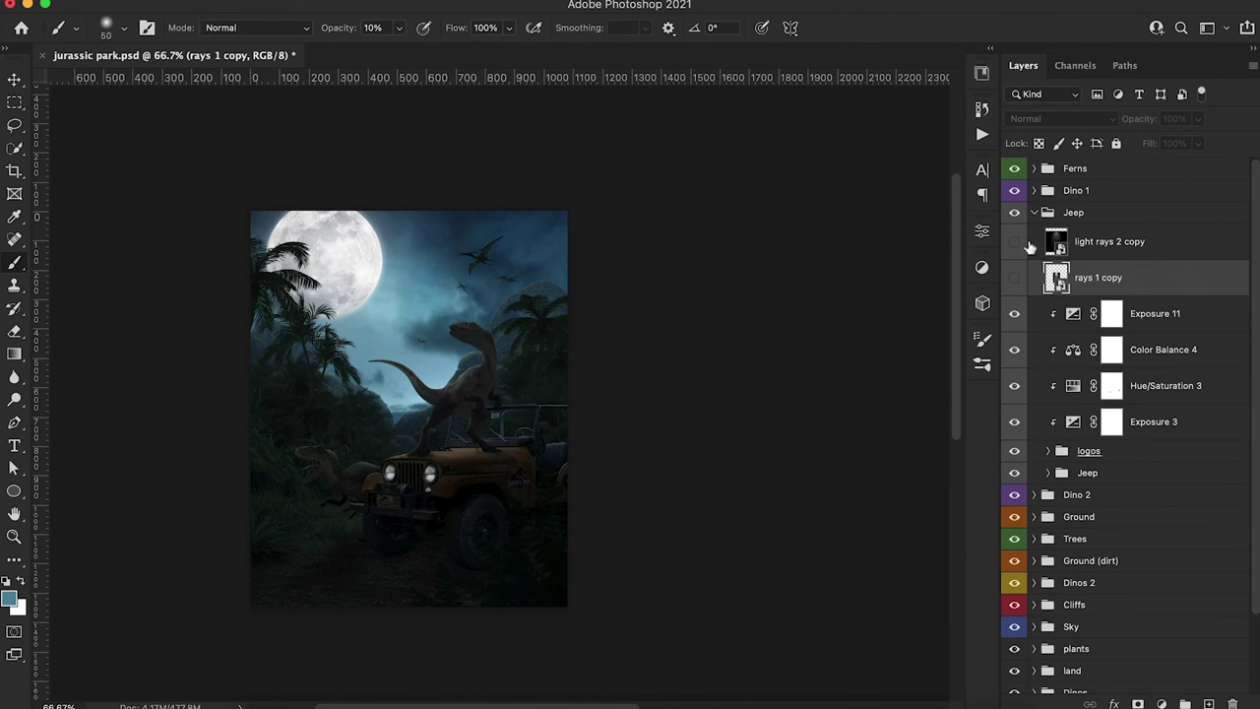
{"action": "key", "text": "super+j"}
Duplicate the light rays 2 copy layer and make the new duplicate visible
{"action": "left_click", "coordinate": [1099, 253]}
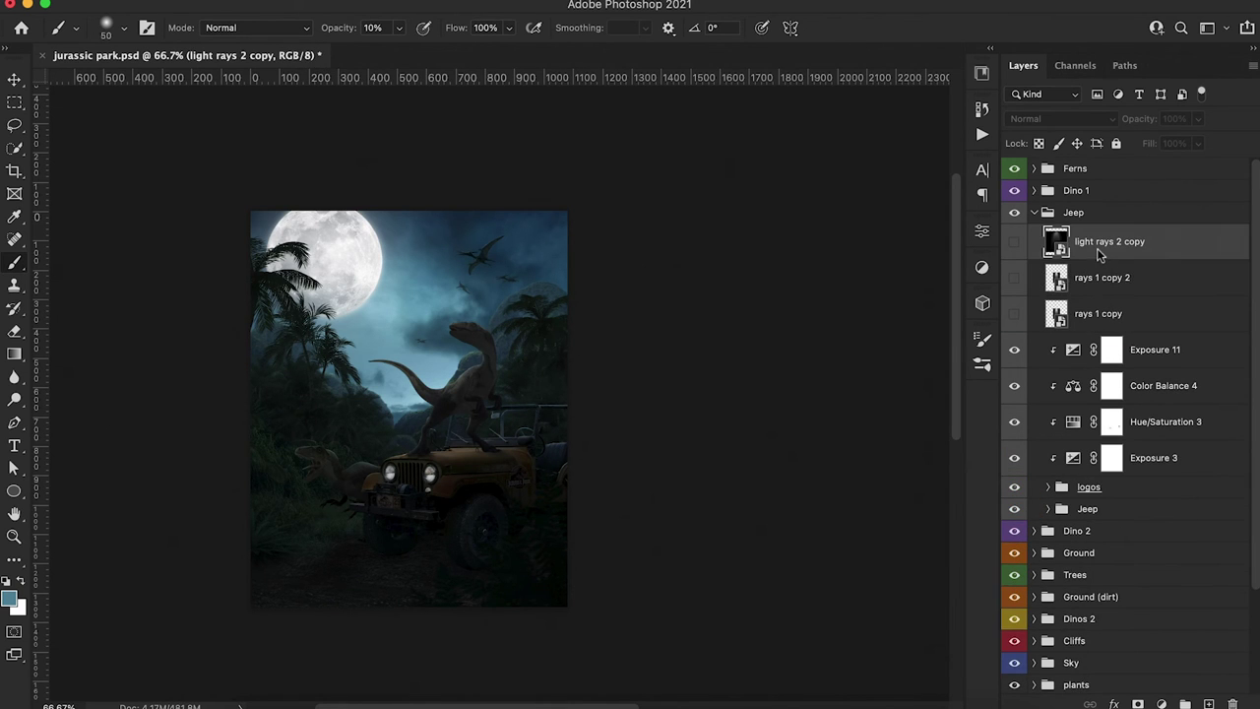
{"action": "key", "text": "super+j"}
{"action": "left_click", "coordinate": [1014, 241]}
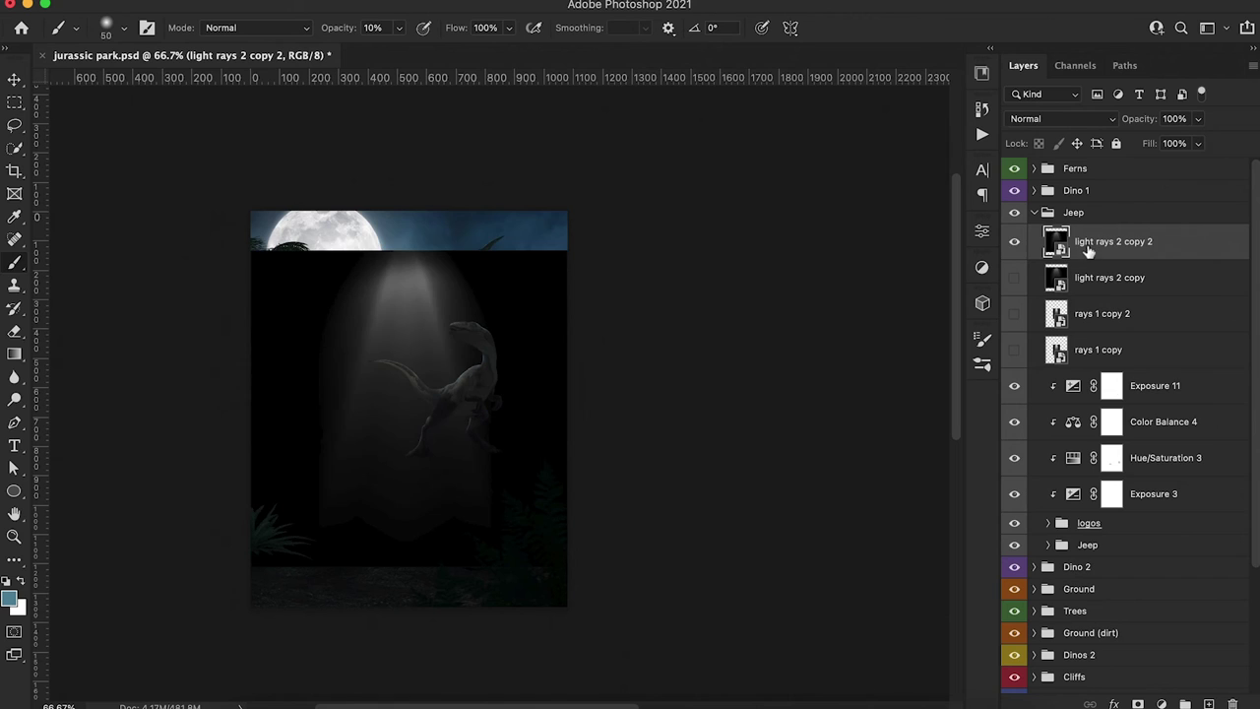
Add a Levels adjustment clipped to light rays 2 copy 2 and set its white input level to 156
{"action": "left_click", "coordinate": [1163, 703]}
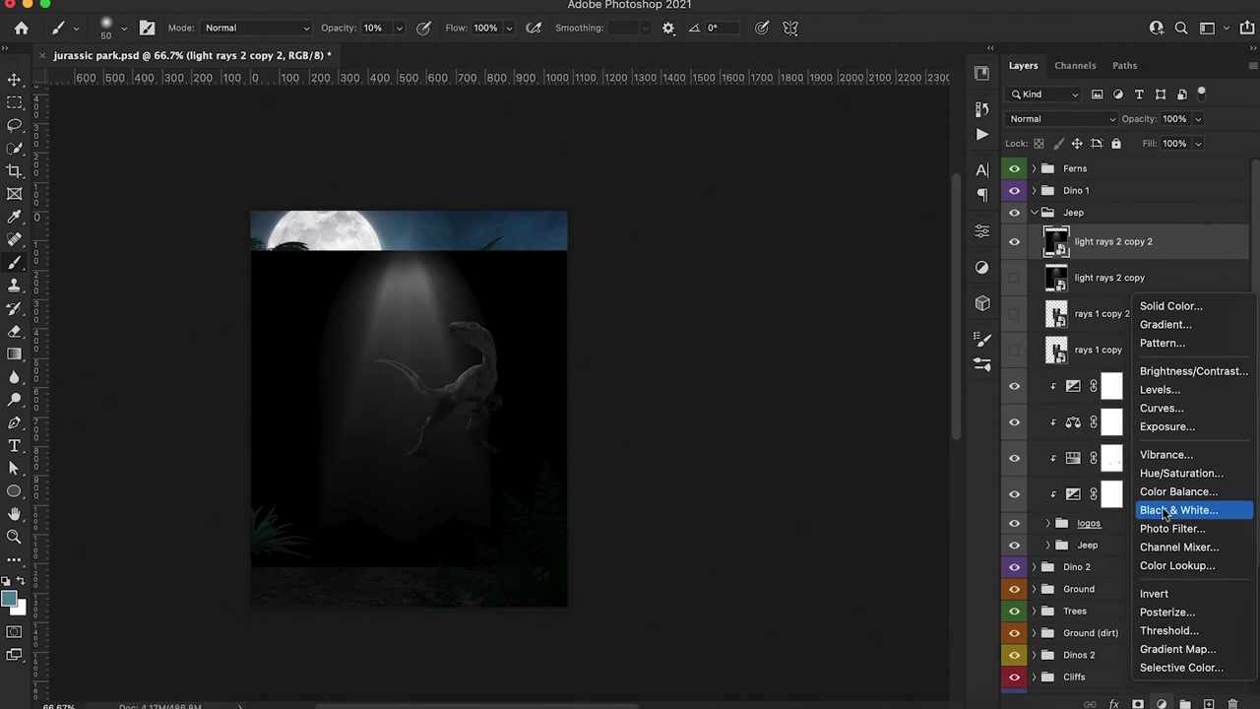
{"action": "left_click", "coordinate": [1159, 389]}
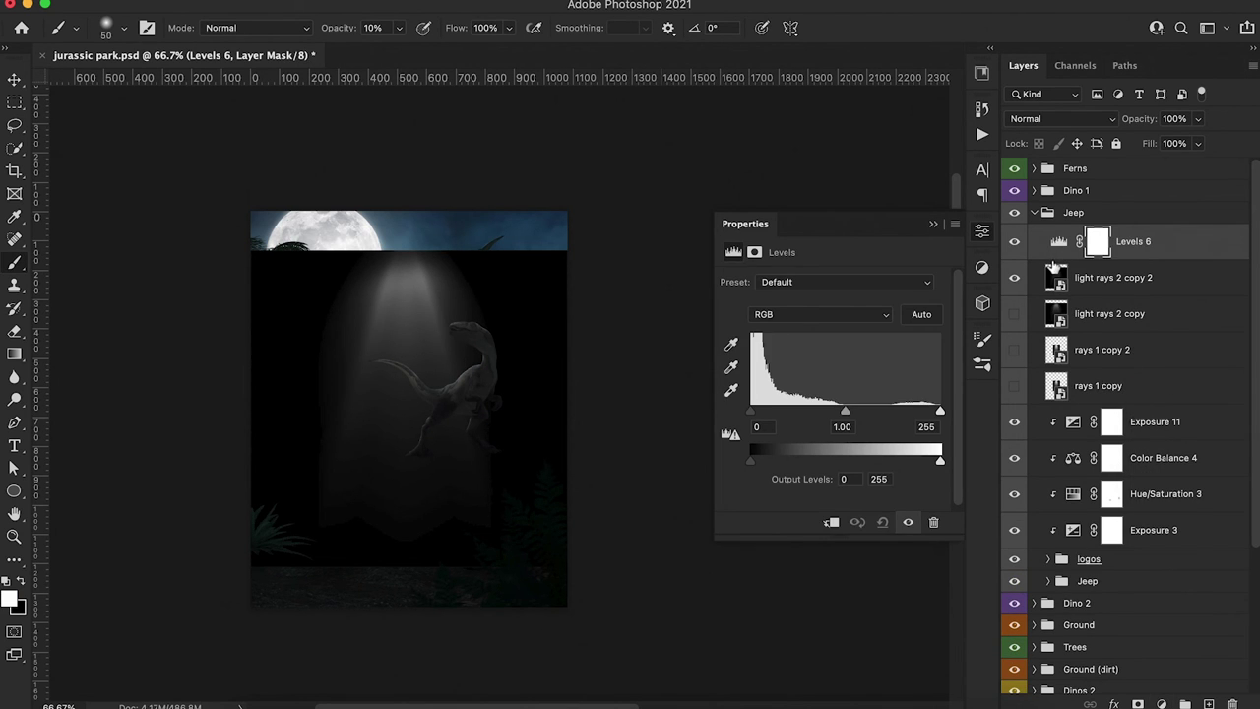
{"action": "left_click", "coordinate": [1053, 260], "text": "alt"}
{"action": "left_click_drag", "start_coordinate": [940, 411], "coordinate": [867, 417]}
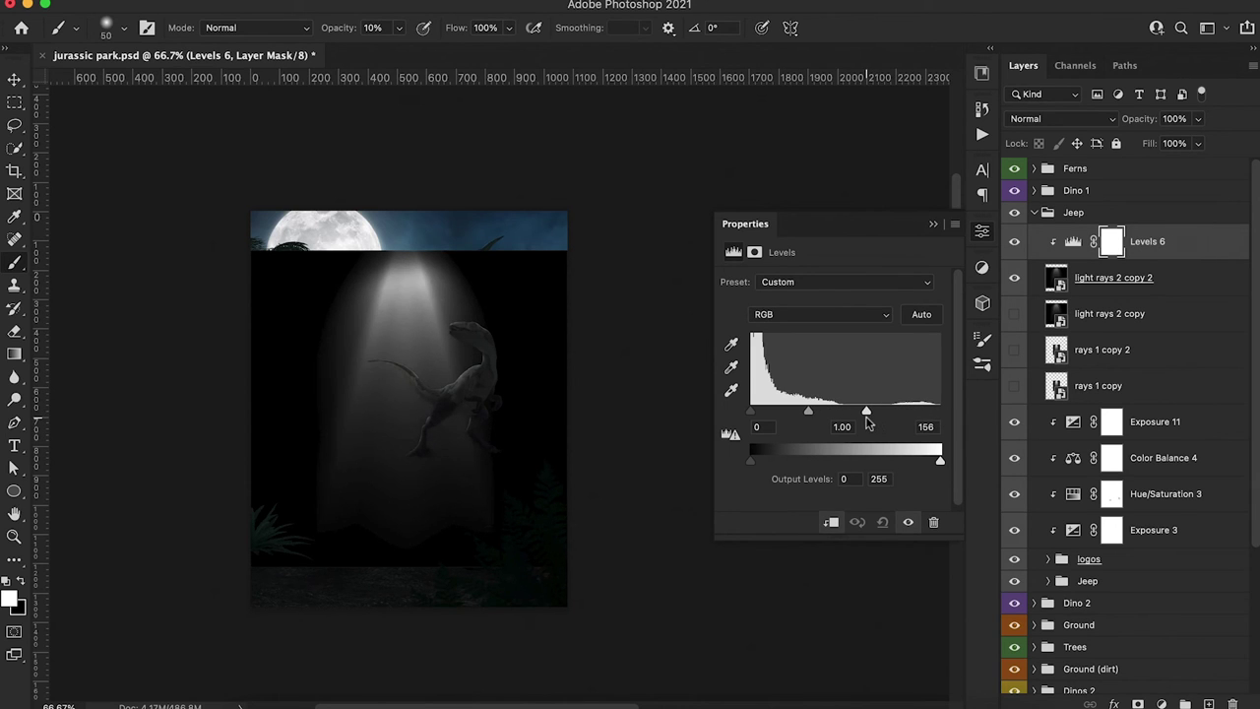
{"action": "left_click", "coordinate": [933, 224]}
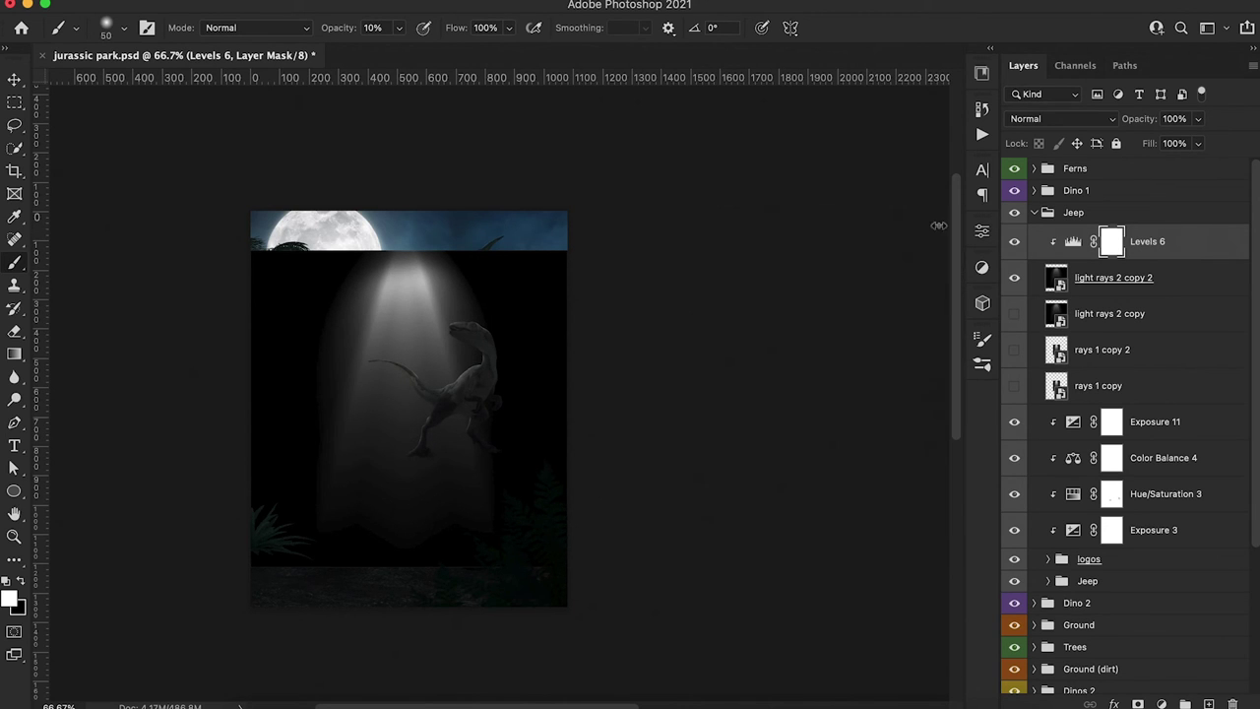
Set light rays 2 copy 2 to Screen blending, rotate it about 90° and scale it to about 65% beside the jeep's headlight
{"action": "left_click", "coordinate": [1082, 279]}
{"action": "left_click", "coordinate": [1061, 118]}
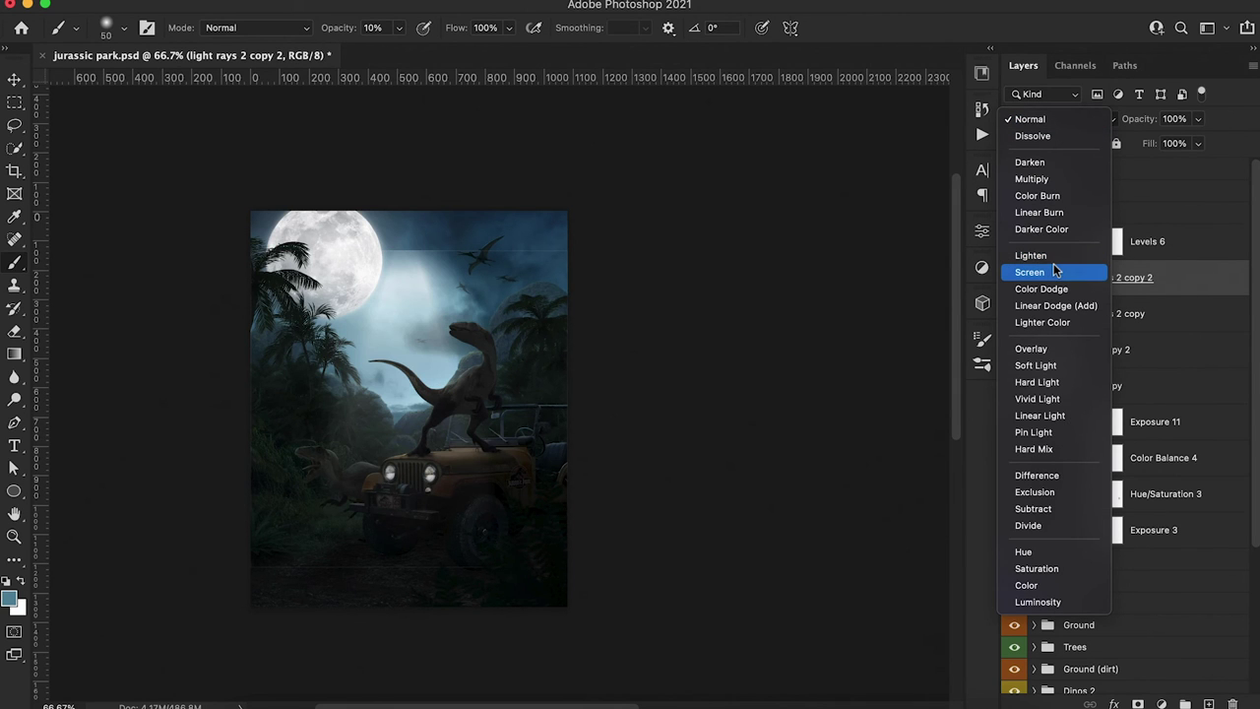
{"action": "left_click", "coordinate": [1055, 272]}
{"action": "key", "text": "ctrl+t"}
{"action": "left_click_drag", "start_coordinate": [689, 177], "coordinate": [535, 492]}
{"action": "left_click_drag", "start_coordinate": [536, 367], "coordinate": [388, 470]}
{"action": "left_click_drag", "start_coordinate": [470, 366], "coordinate": [433, 477]}
{"action": "left_click_drag", "start_coordinate": [328, 544], "coordinate": [314, 505]}
Distort the light rays into a smaller cone that starts at the jeep's outer headlight, about 48% wide and 45% high
{"action": "left_click_drag", "start_coordinate": [415, 315], "coordinate": [409, 370]}
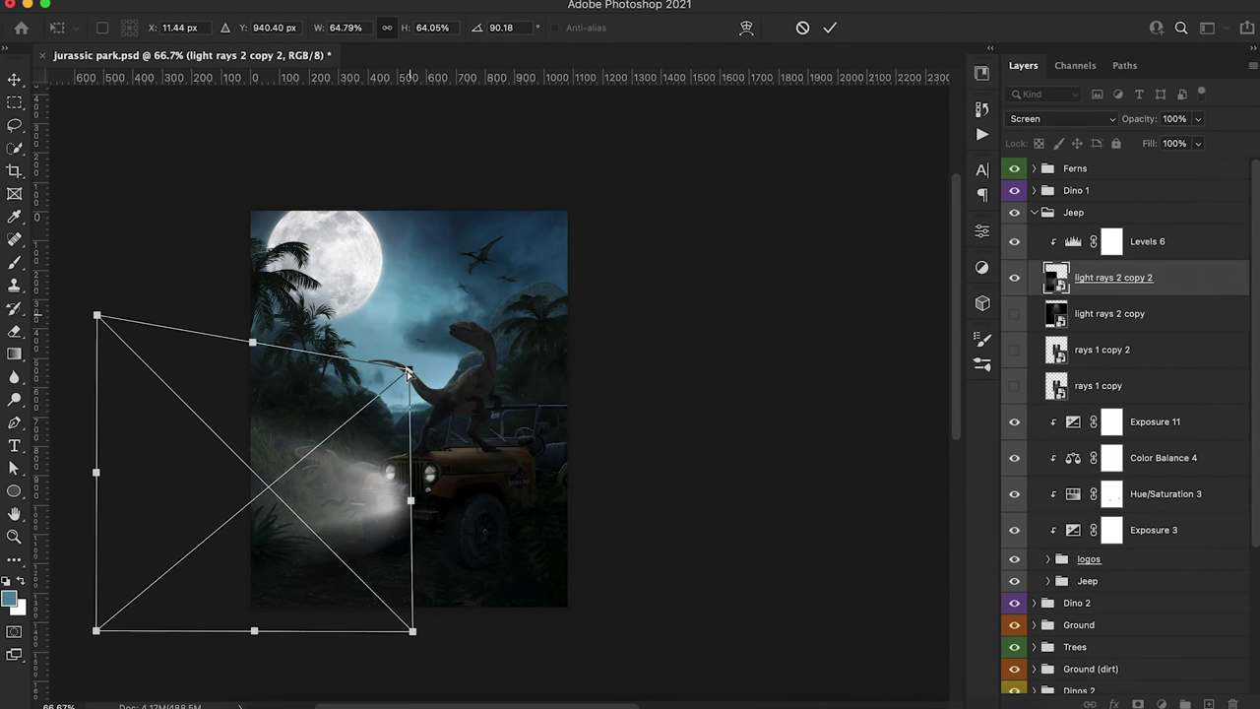
{"action": "left_click_drag", "start_coordinate": [412, 630], "coordinate": [411, 571]}
{"action": "left_click_drag", "start_coordinate": [412, 470], "coordinate": [396, 473]}
{"action": "left_click_drag", "start_coordinate": [95, 315], "coordinate": [177, 382]}
{"action": "left_click_drag", "start_coordinate": [330, 480], "coordinate": [360, 470]}
{"action": "left_click_drag", "start_coordinate": [396, 402], "coordinate": [394, 430]}
{"action": "left_click_drag", "start_coordinate": [396, 556], "coordinate": [396, 542]}
{"action": "left_click_drag", "start_coordinate": [378, 492], "coordinate": [378, 477]}
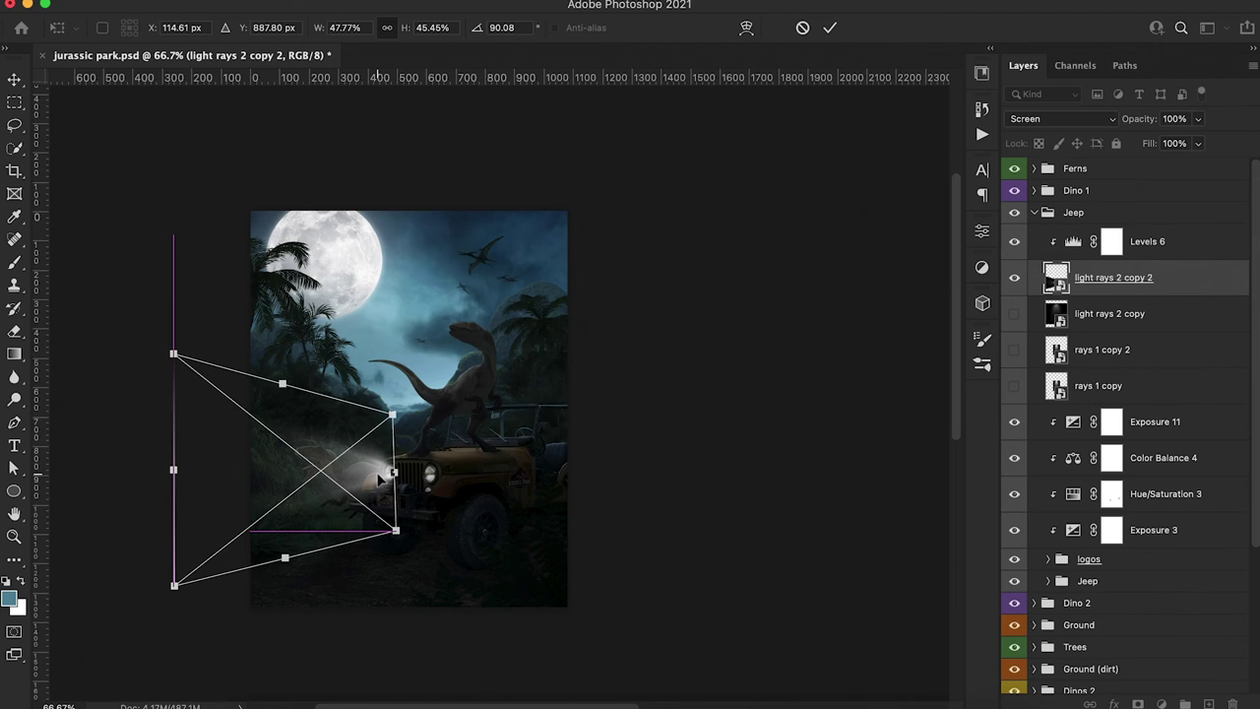
{"action": "key", "text": "Return"}
{"action": "key", "text": "b"}
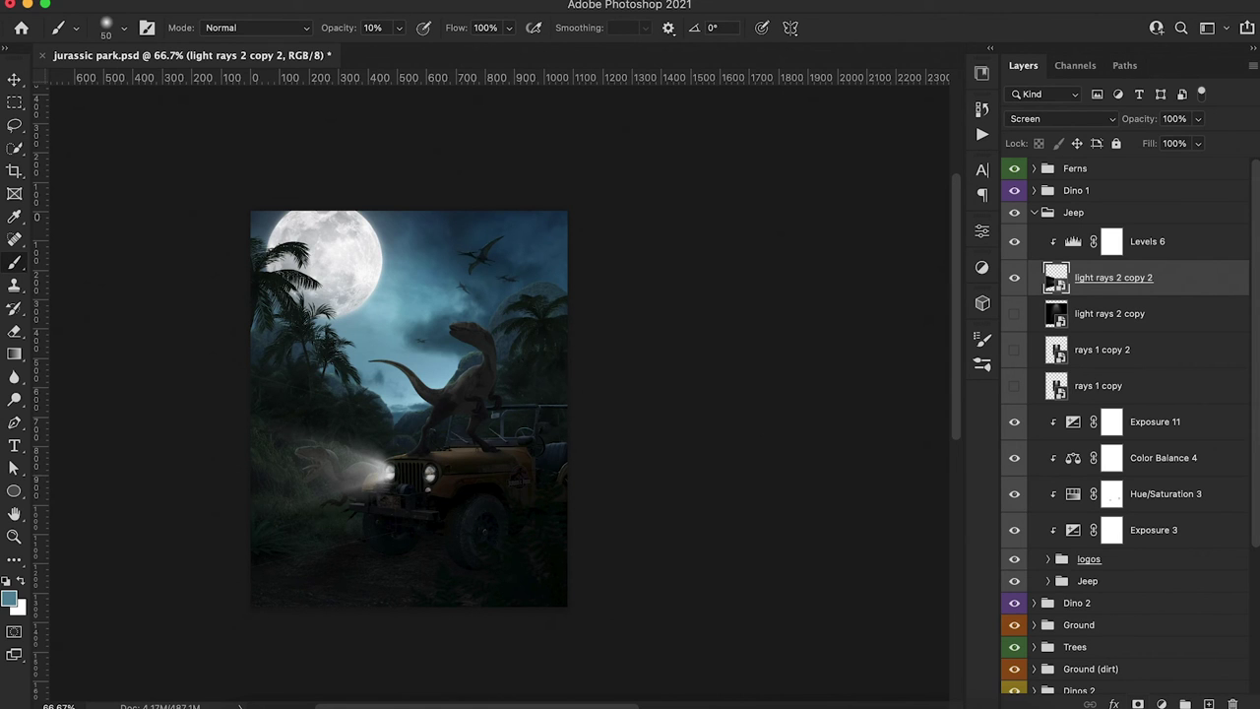
Mask light rays 2 copy 2 and paint out the cone's upper and lower edges with a 250 px black brush at 100% opacity
{"action": "left_click", "coordinate": [1138, 703]}
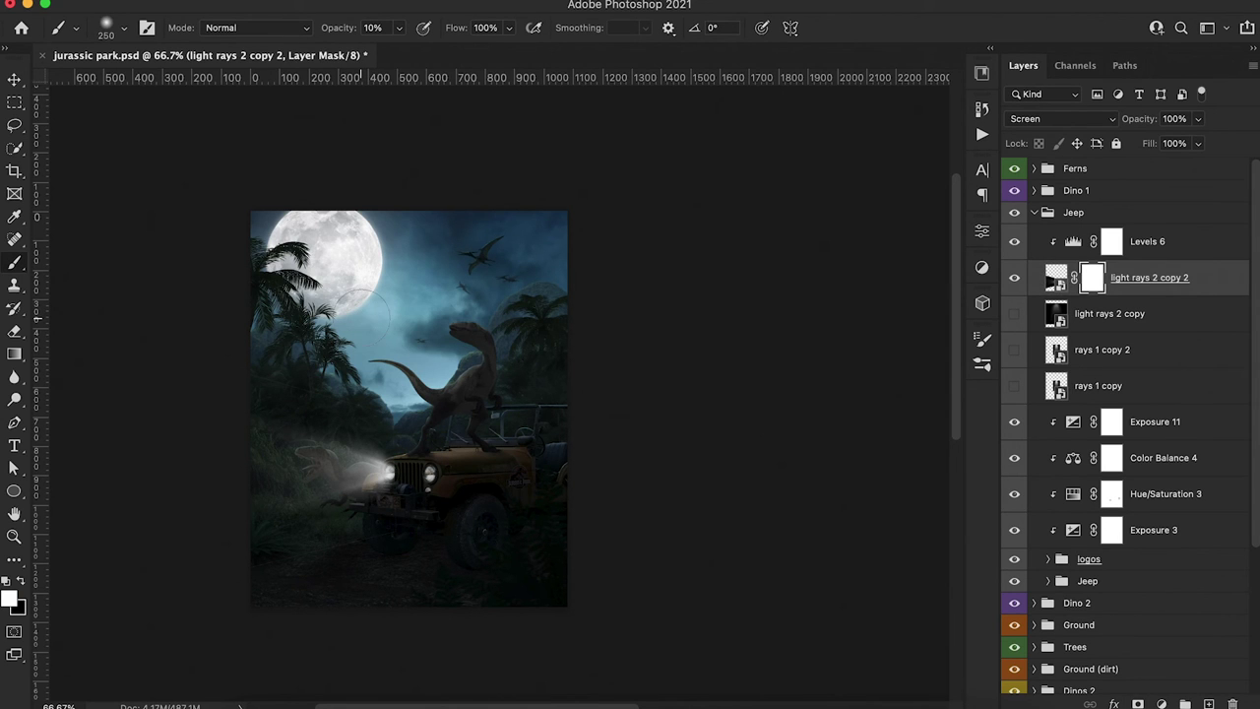
{"action": "key", "text": "x"}
{"action": "mouse_move", "coordinate": [230, 349]}
{"action": "left_mouse_down"}
{"action": "mouse_move", "coordinate": [437, 553]}
{"action": "mouse_move", "coordinate": [380, 548]}
{"action": "mouse_move", "coordinate": [446, 522]}
{"action": "mouse_move", "coordinate": [408, 526]}
{"action": "left_mouse_up"}
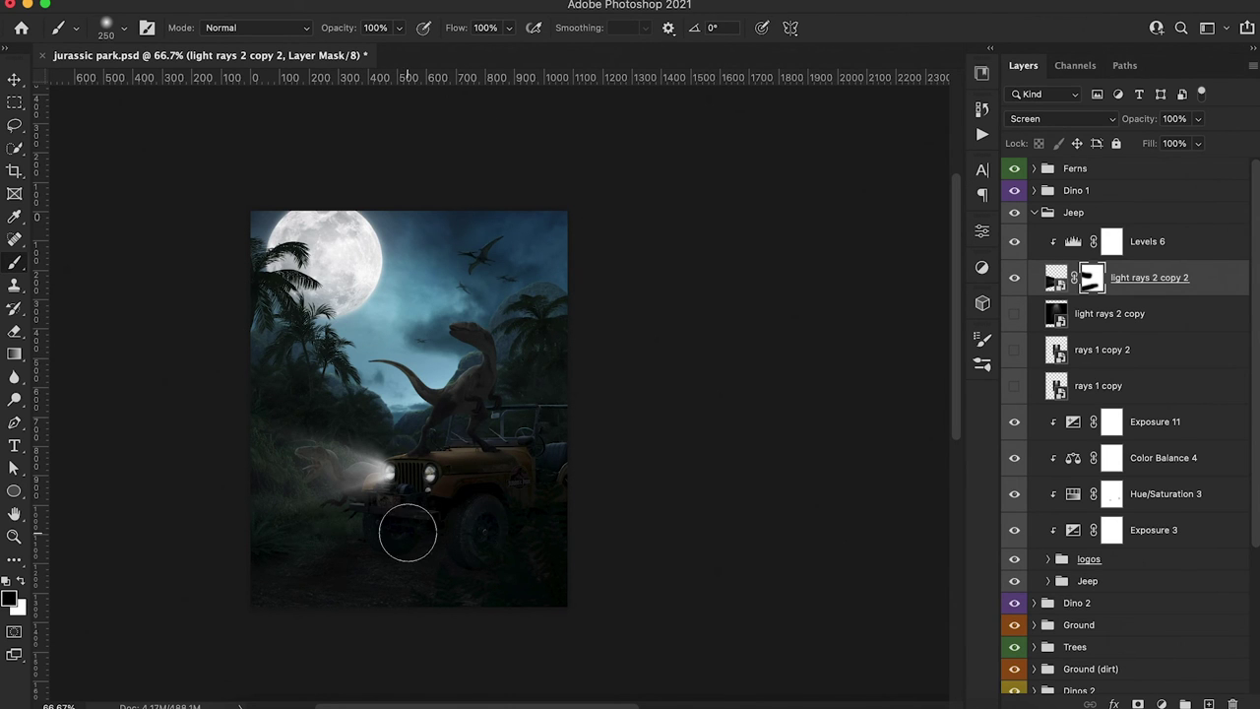
Combine the headlight ray layer and its Levels adjustment into one smart object and set it to Screen blending
{"action": "right_click", "coordinate": [1166, 248]}
{"action": "left_click", "coordinate": [1050, 518]}
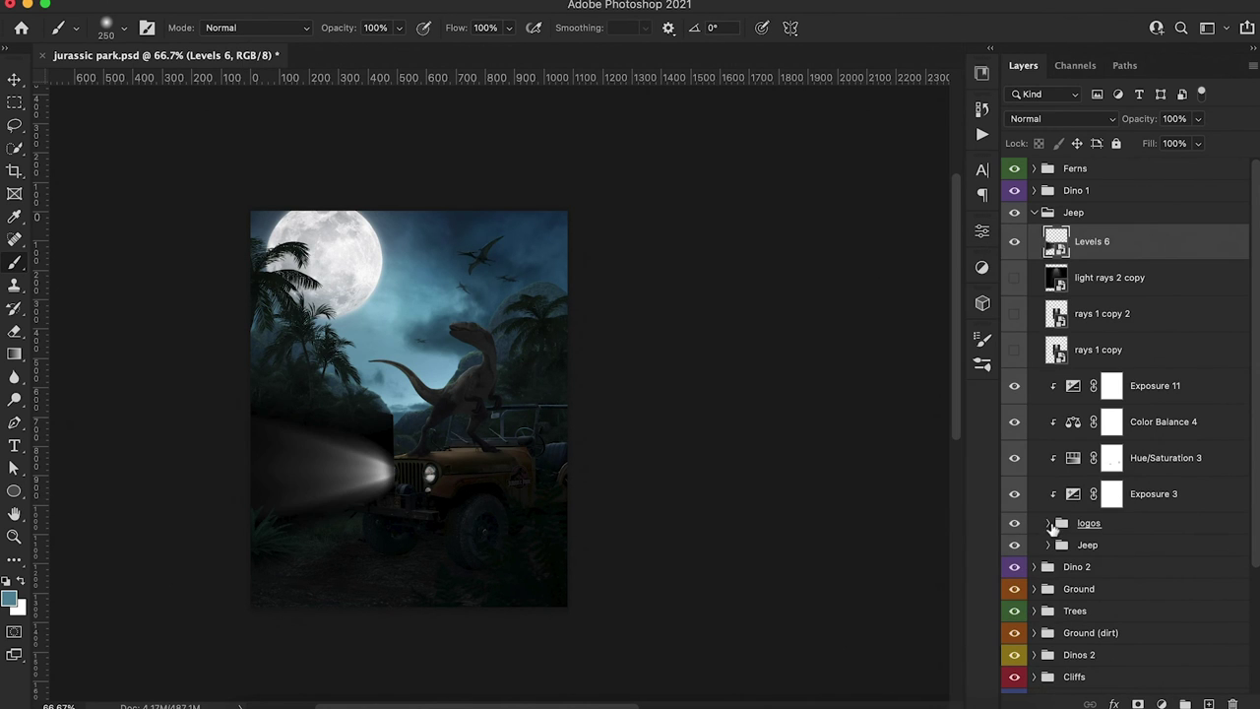
{"action": "left_click", "coordinate": [1038, 119]}
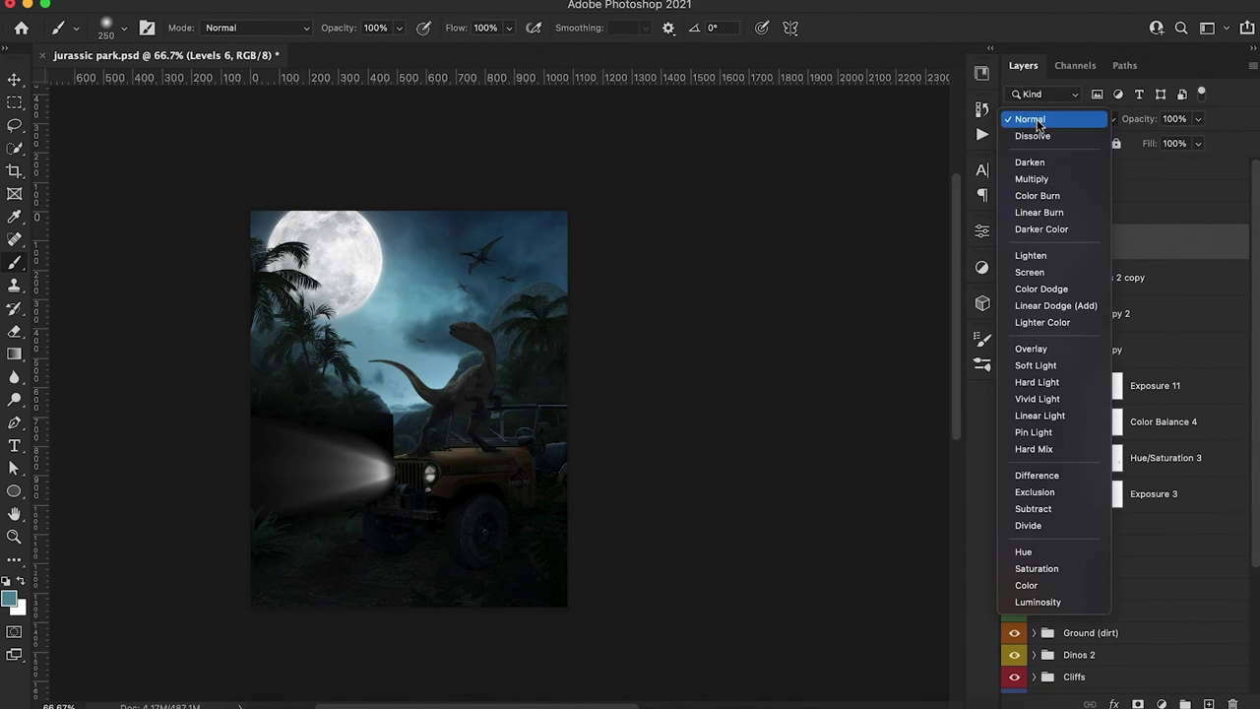
{"action": "left_click", "coordinate": [1029, 280]}
Duplicate the Levels 6 ray smart object and place the copy in front of the jeep's second headlight
{"action": "key", "text": "ctrl+j"}
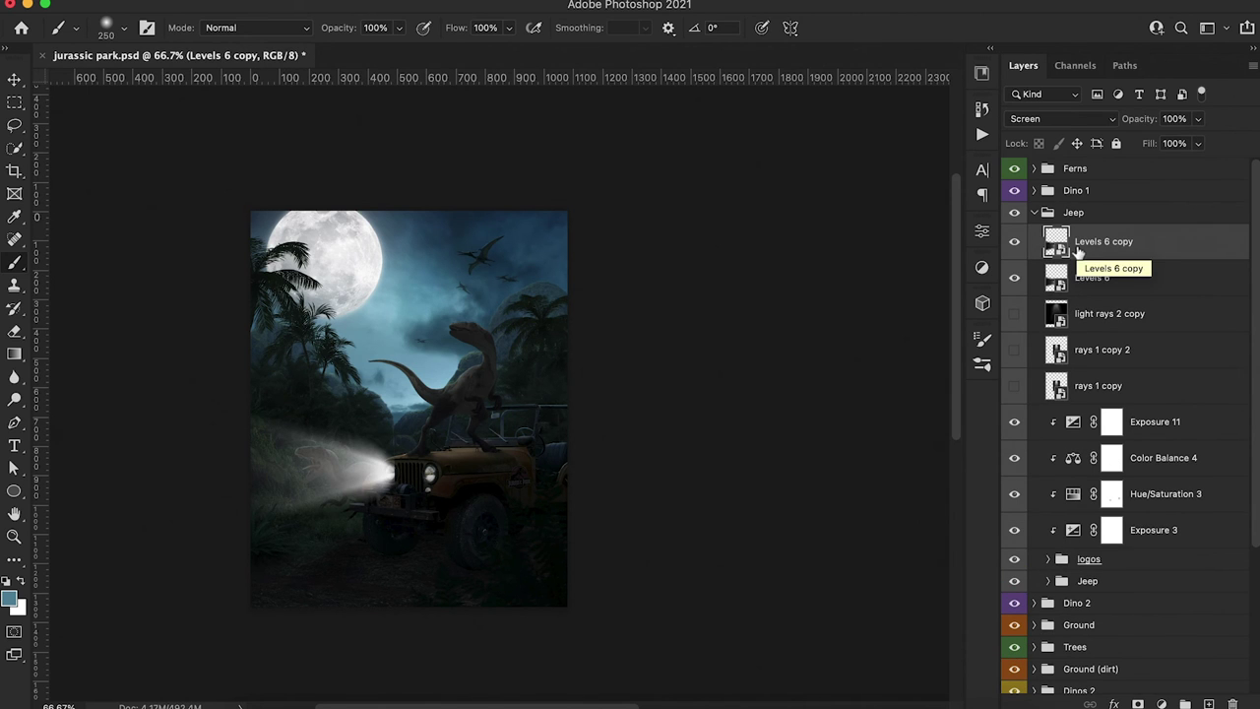
{"action": "key", "text": "ctrl+t"}
{"action": "left_click_drag", "start_coordinate": [319, 445], "coordinate": [362, 470]}
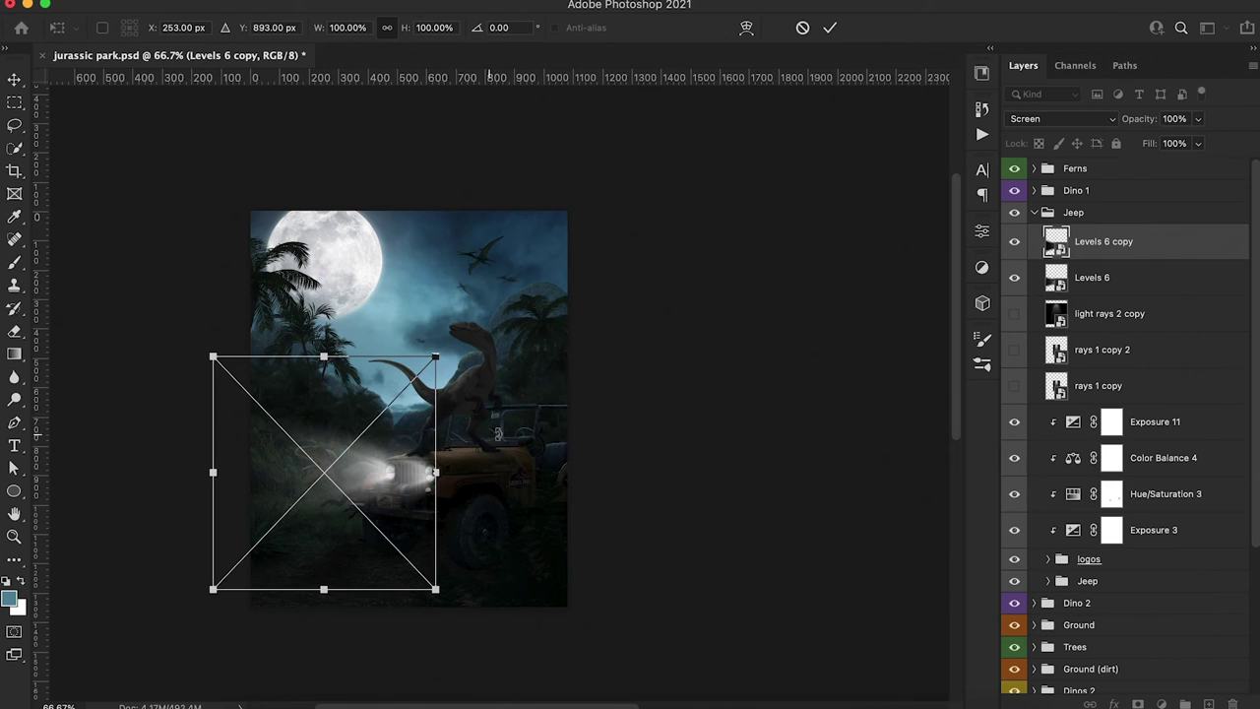
{"action": "left_click", "coordinate": [829, 27]}
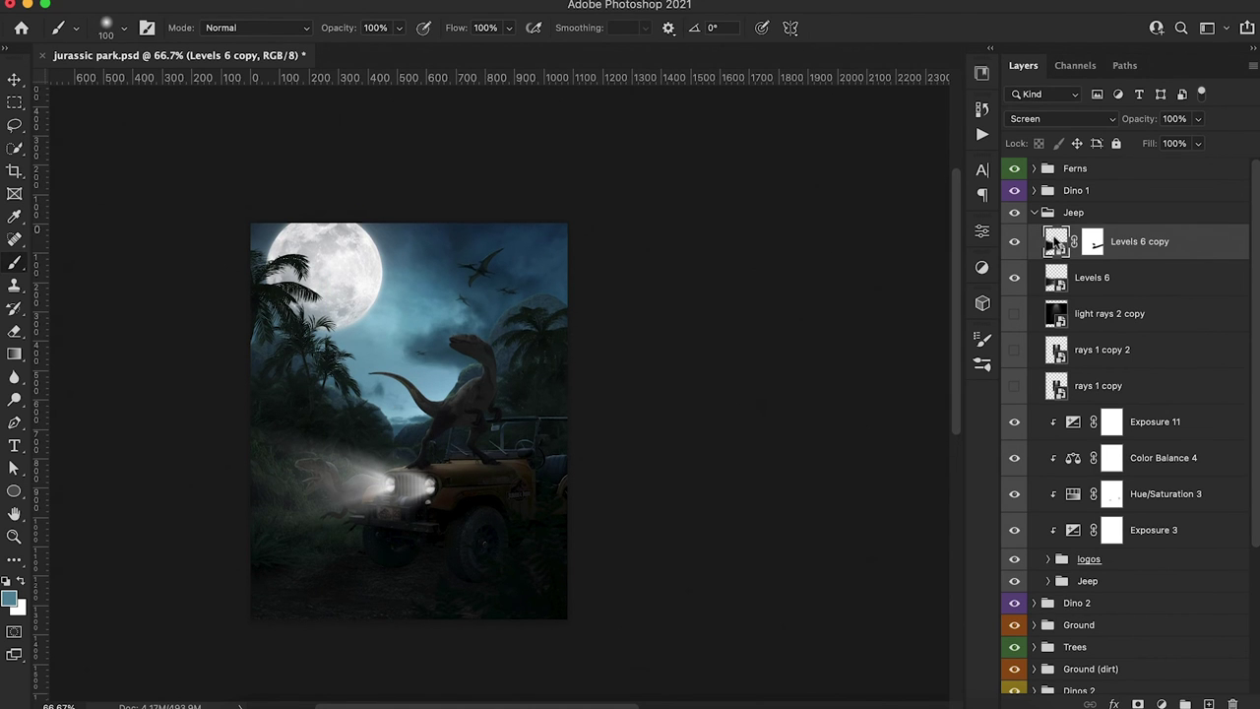
Nudge Levels 6 copy slightly upward to line up with the second headlight, and hide the Levels 6 layer
{"action": "key", "text": "ctrl+t"}
{"action": "left_click_drag", "start_coordinate": [418, 537], "coordinate": [417, 528]}
{"action": "key", "text": "Return"}
{"action": "key", "text": "b"}
{"action": "left_click", "coordinate": [1015, 278]}
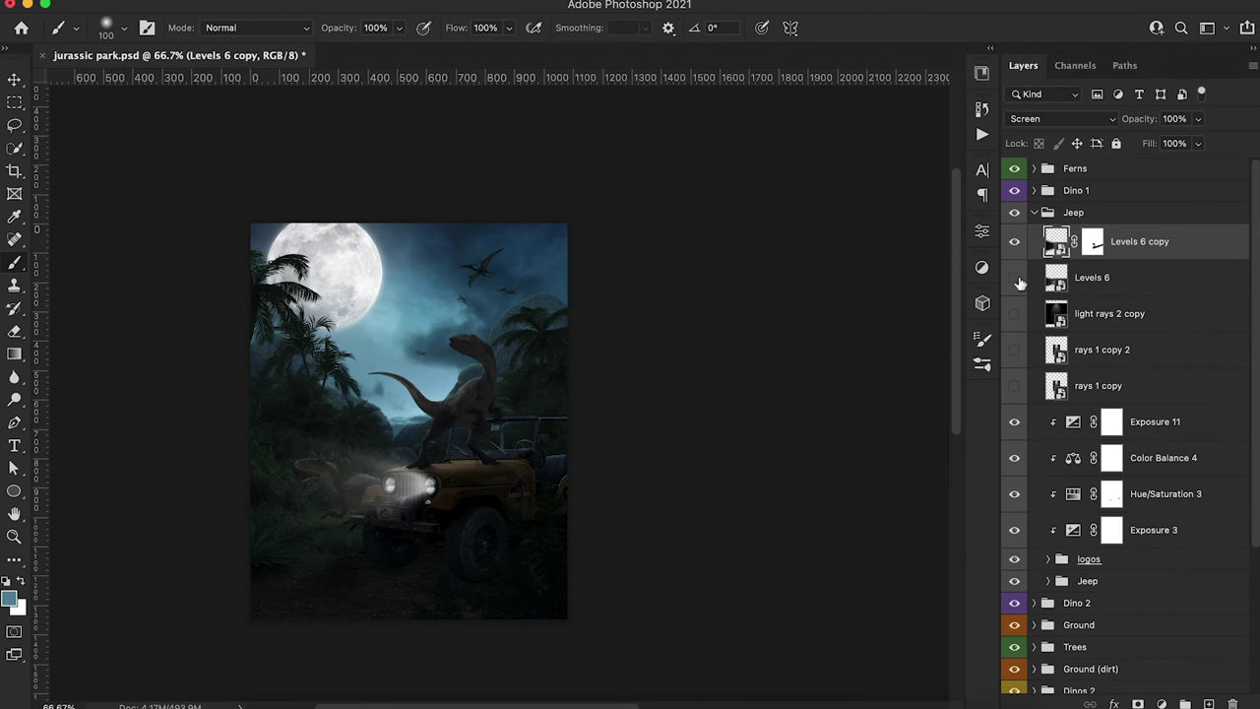
Clip a colorizing Hue/Saturation adjustment to Levels 6 copy, with hue 195 and saturation reduced below 13
{"action": "left_click", "coordinate": [1161, 703]}
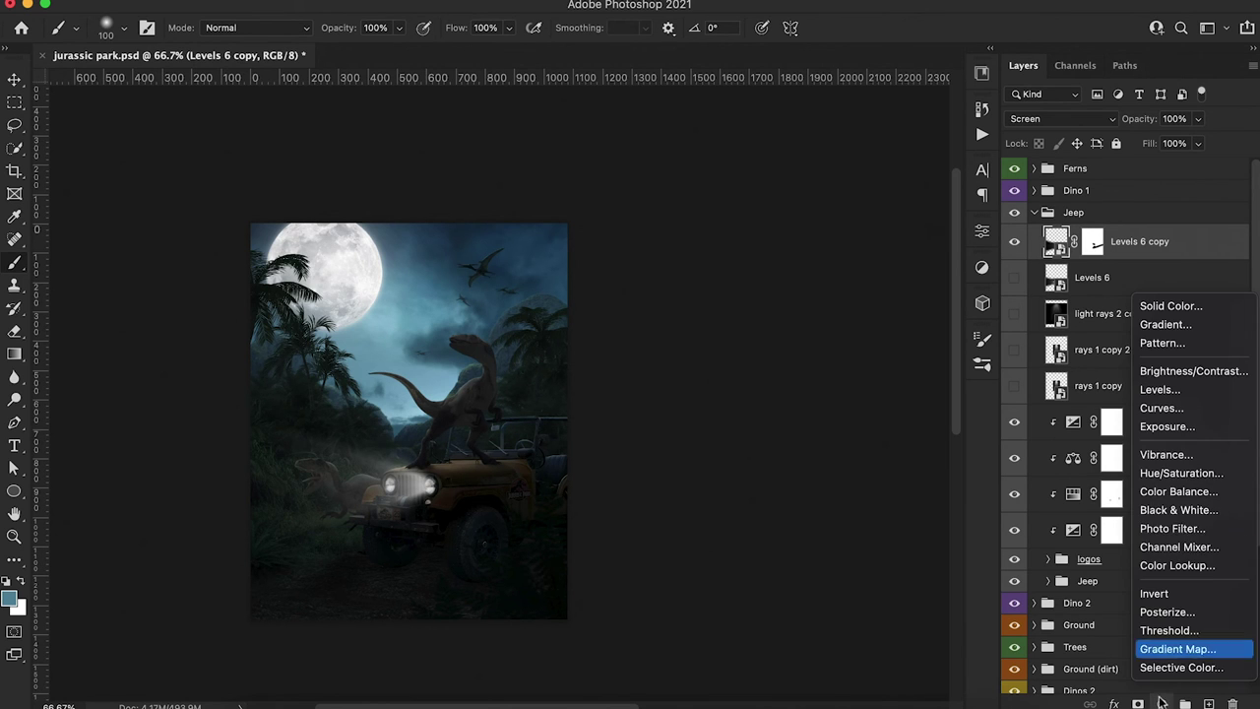
{"action": "left_click", "coordinate": [1166, 479]}
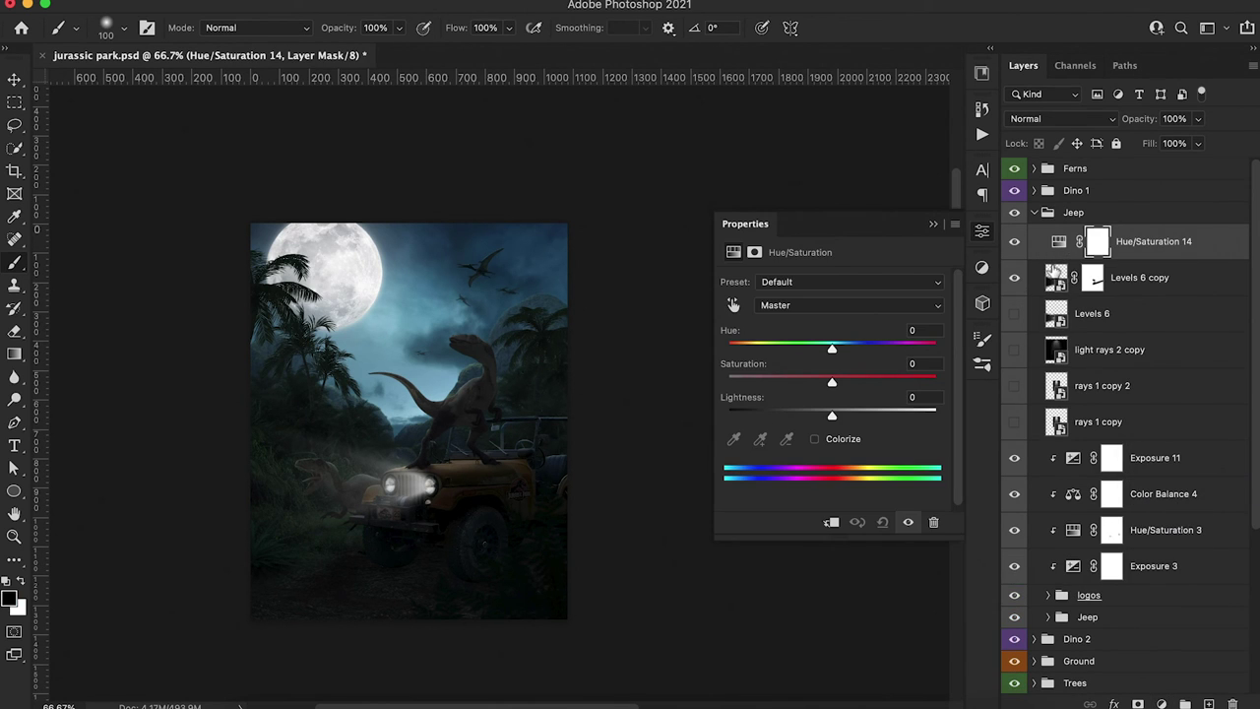
{"action": "left_click", "coordinate": [1053, 262], "text": "alt"}
{"action": "left_click", "coordinate": [814, 440]}
{"action": "left_click_drag", "start_coordinate": [843, 354], "coordinate": [756, 354]}
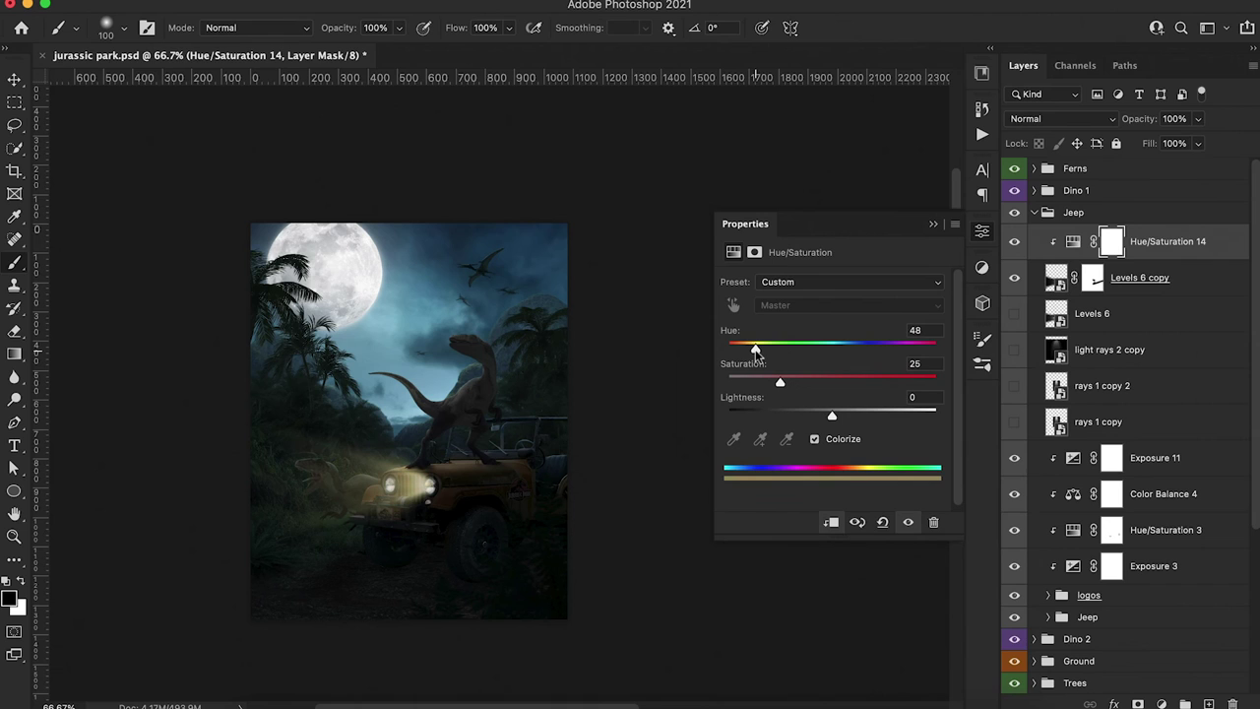
{"action": "left_click_drag", "start_coordinate": [779, 386], "coordinate": [758, 387]}
{"action": "left_click_drag", "start_coordinate": [765, 389], "coordinate": [839, 346]}
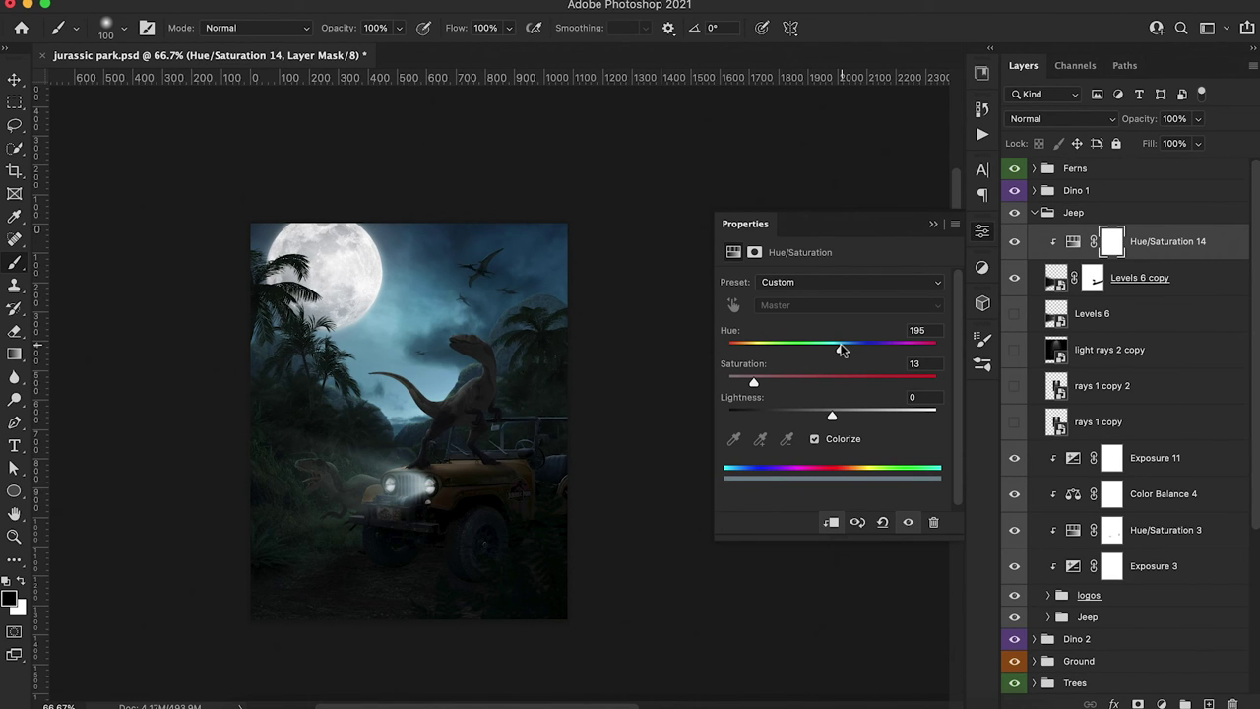
{"action": "left_click_drag", "start_coordinate": [752, 383], "coordinate": [745, 385]}
{"action": "left_click", "coordinate": [935, 228]}
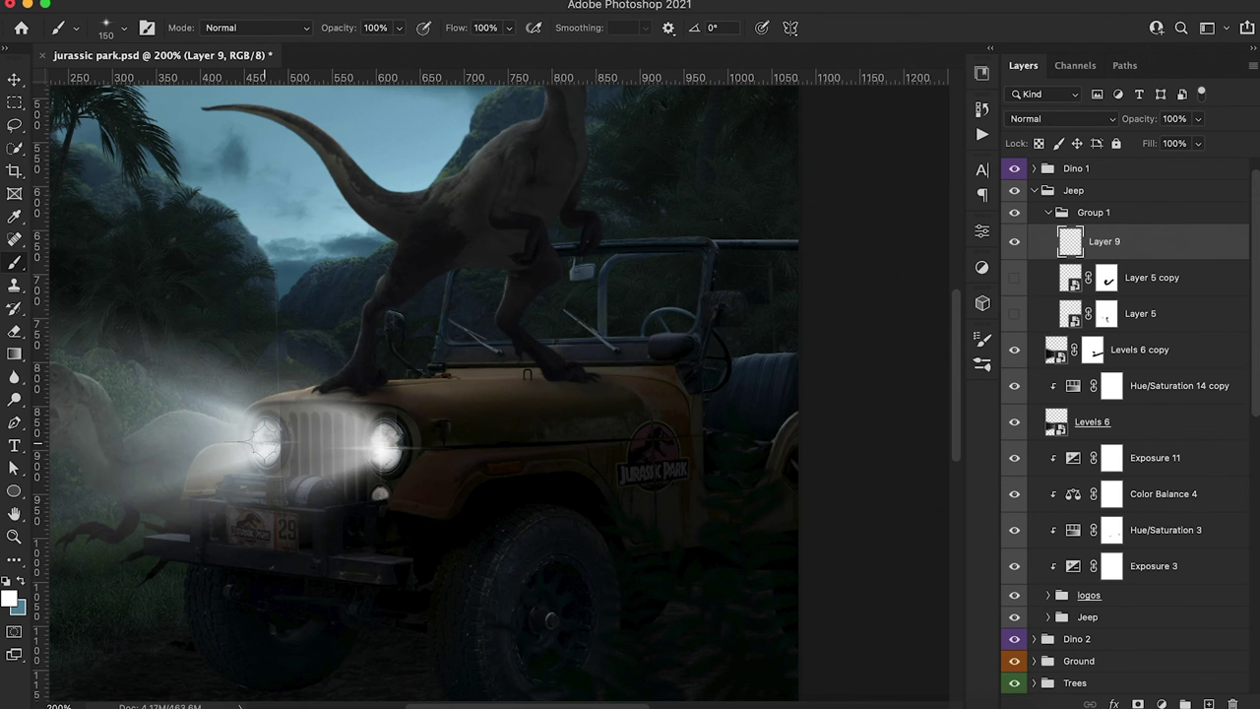
Paint out excess glow around the headlights in the Levels 6 mask with a soft round black brush, reduced to 80 px, at 100% opacity
{"action": "key", "text": "super+minus"}
{"action": "key", "text": "super+minus"}
{"action": "key", "text": "super+equal"}
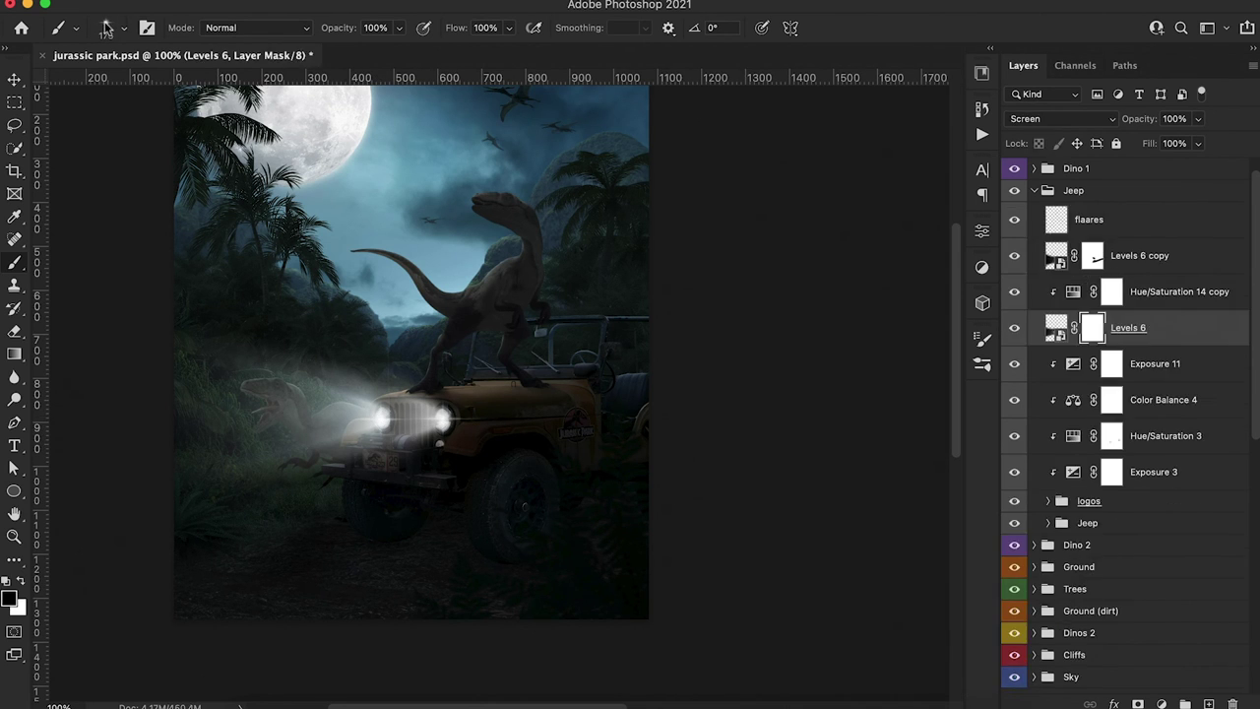
{"action": "left_click", "coordinate": [123, 28]}
{"action": "left_click", "coordinate": [118, 189]}
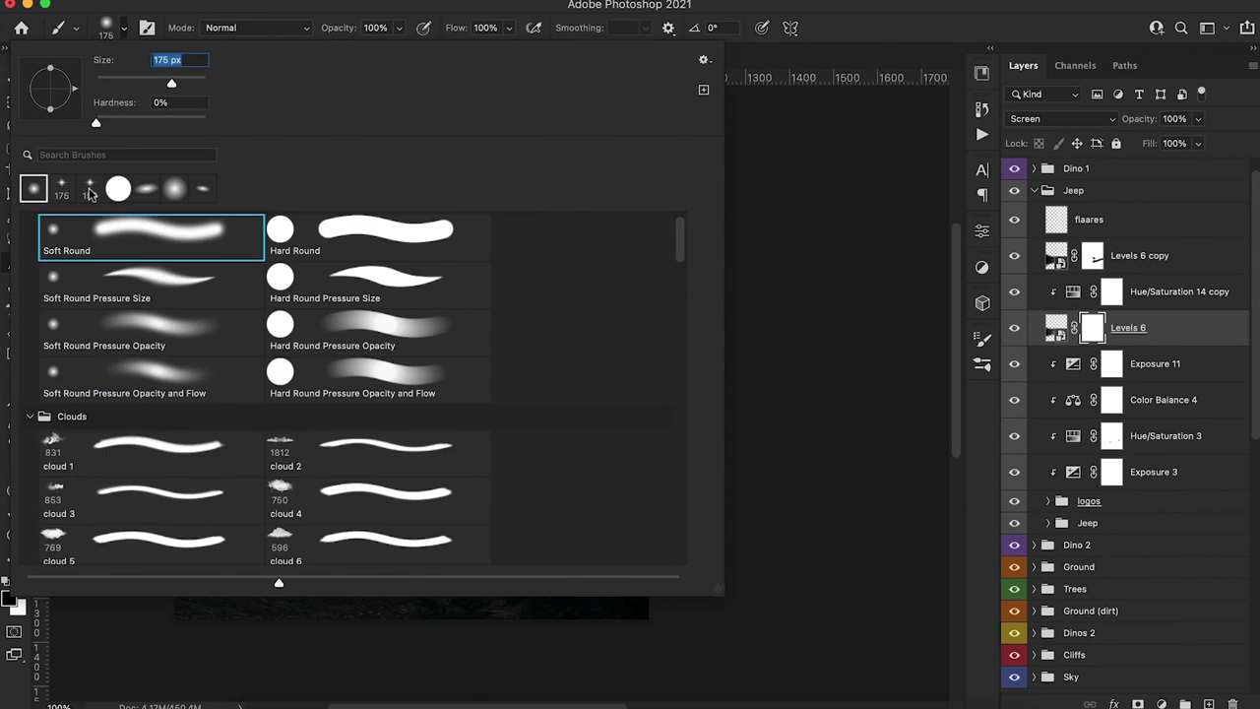
{"action": "key", "text": "Return"}
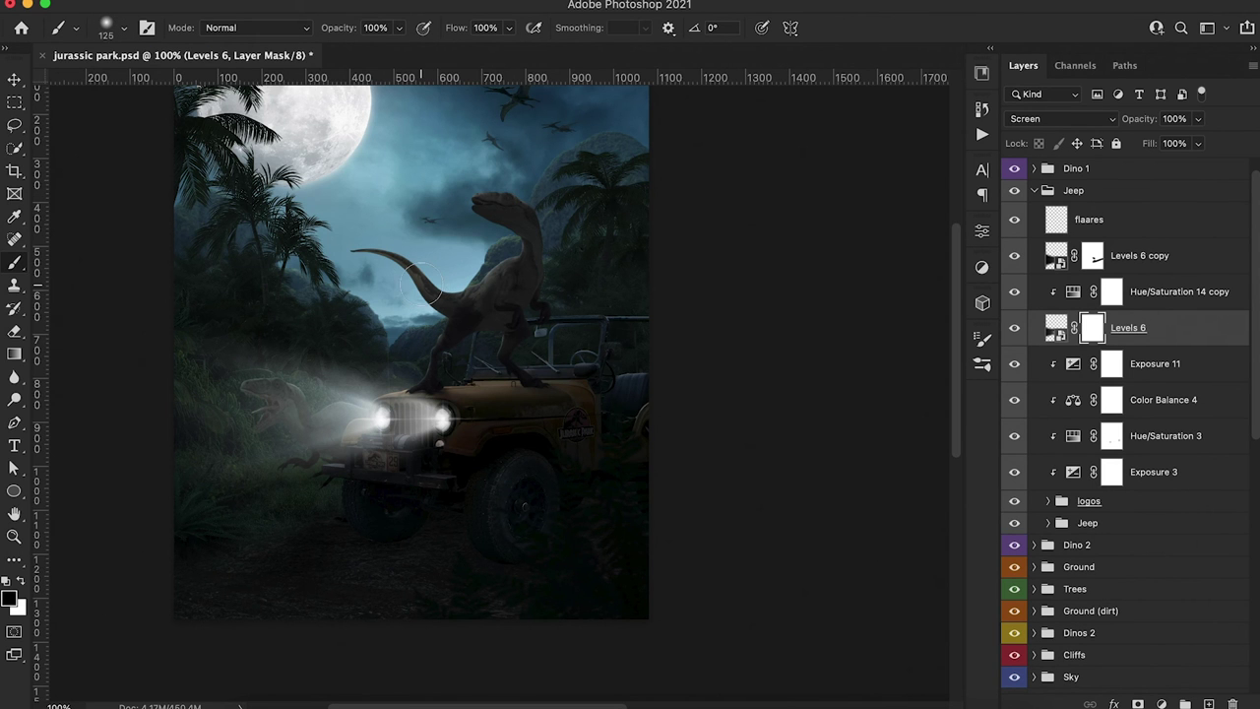
{"action": "mouse_move", "coordinate": [424, 287]}
{"action": "left_mouse_down"}
{"action": "mouse_move", "coordinate": [376, 329]}
{"action": "mouse_move", "coordinate": [397, 361]}
{"action": "mouse_move", "coordinate": [391, 344]}
{"action": "mouse_move", "coordinate": [435, 375]}
{"action": "mouse_move", "coordinate": [387, 363]}
{"action": "left_mouse_up"}
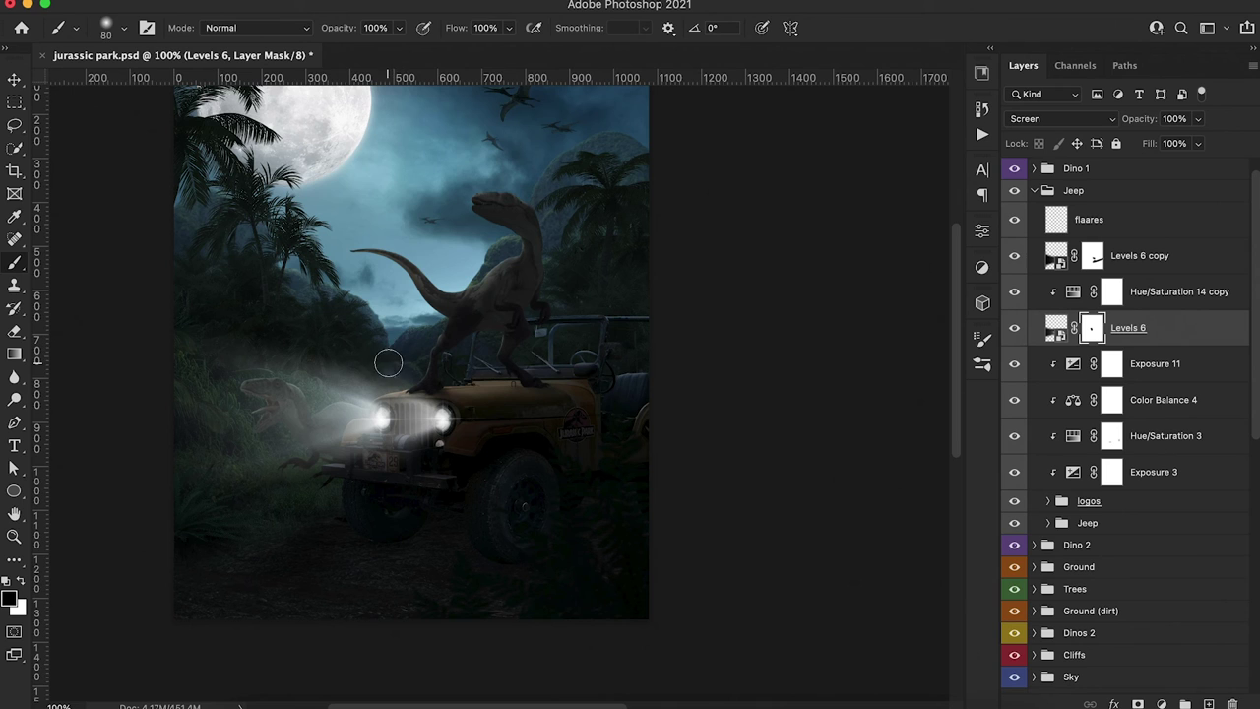
{"action": "left_click", "coordinate": [404, 448]}
Add an Exposure adjustment of +2.13 clipped to the dirt above Color Balance 8, and invert its mask to black
{"action": "scroll", "coordinate": [433, 382], "scroll_direction": "up", "scroll_amount": 1}
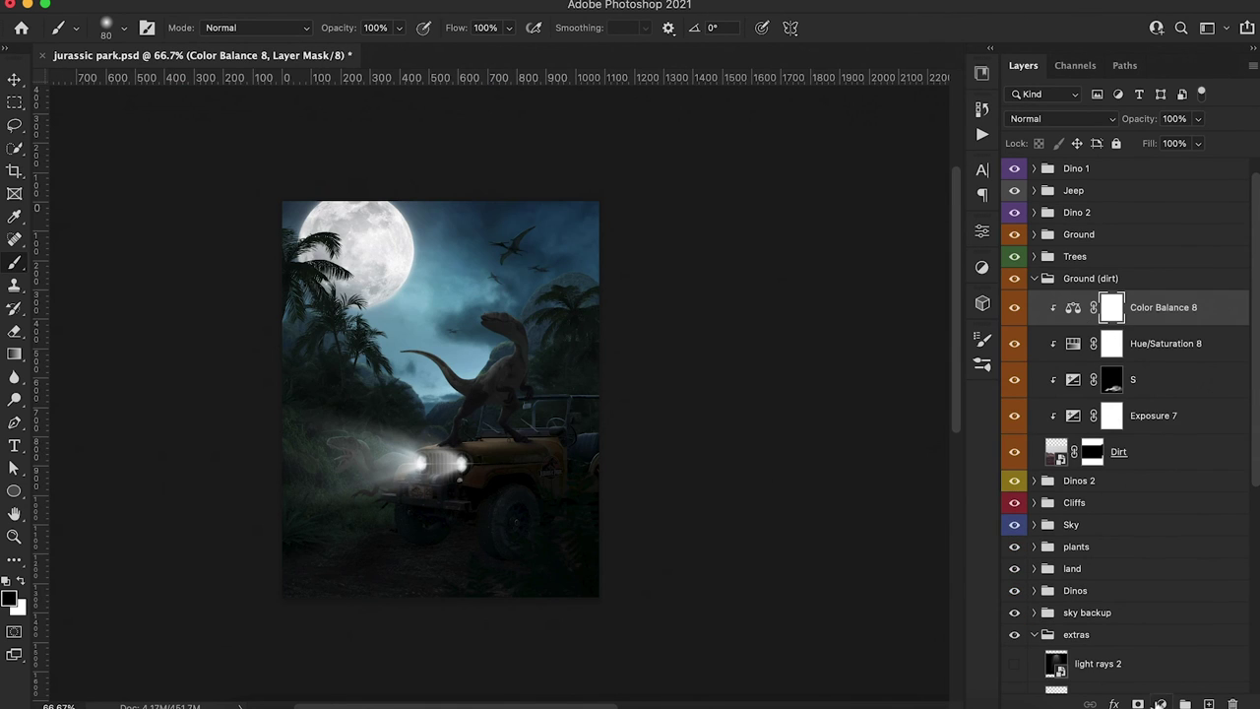
{"action": "left_click", "coordinate": [1161, 703]}
{"action": "left_click", "coordinate": [1162, 426]}
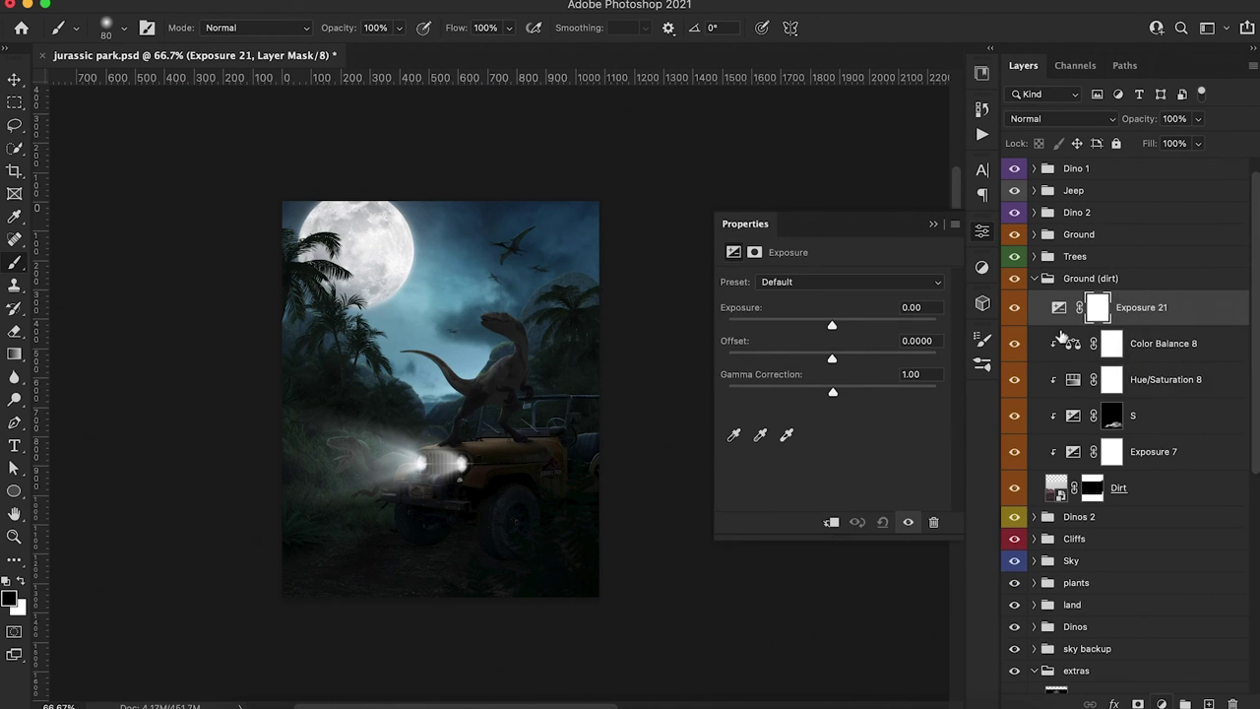
{"action": "left_click_drag", "start_coordinate": [832, 328], "coordinate": [865, 327]}
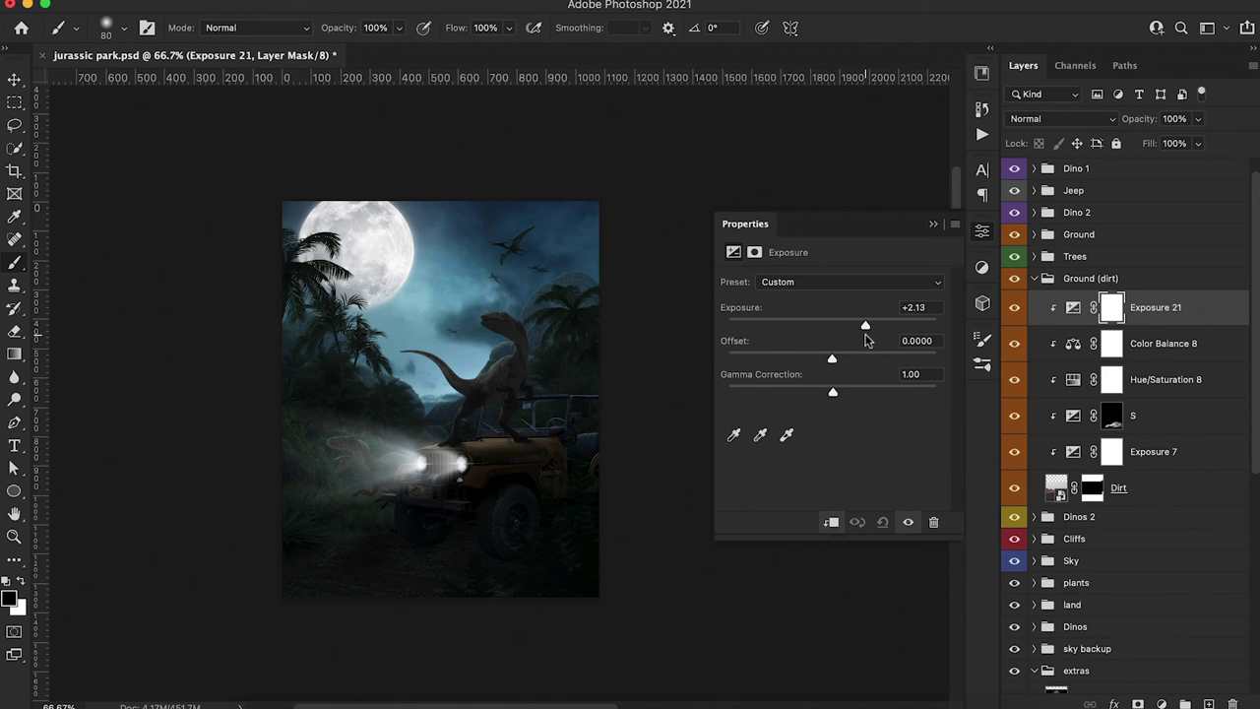
{"action": "left_click", "coordinate": [933, 225]}
{"action": "key", "text": "super+i"}
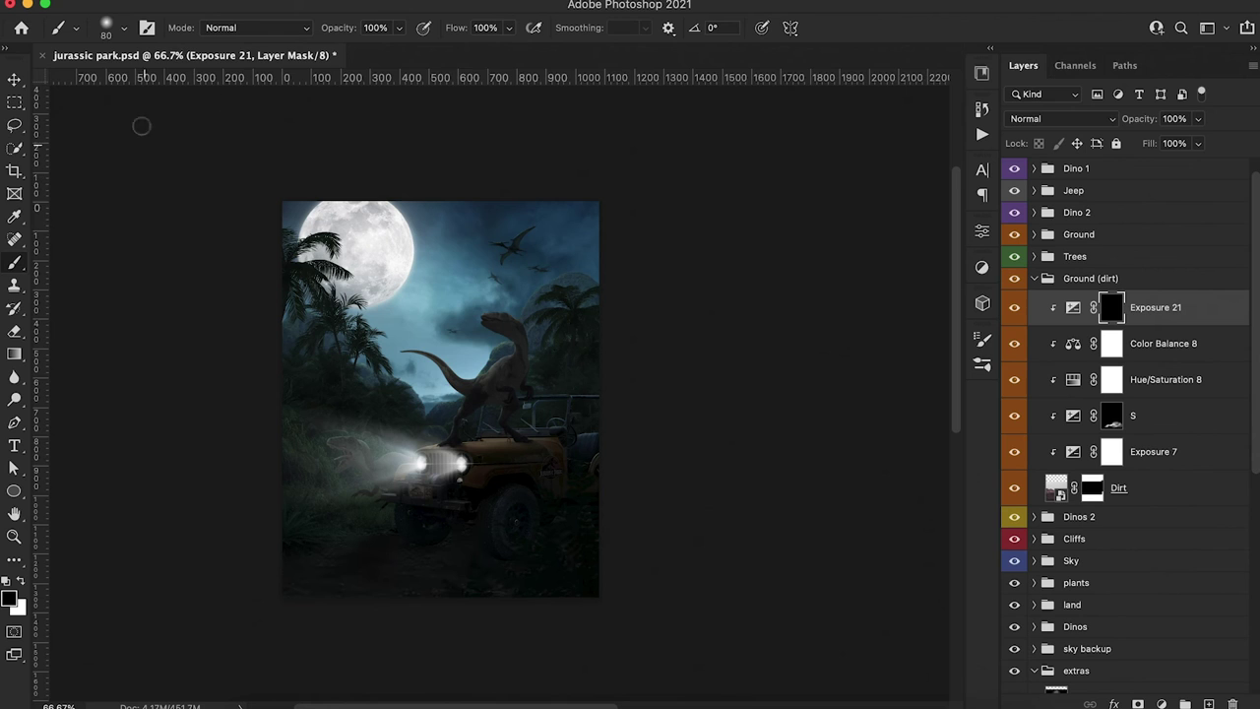
Shape the soft round brush into a flattened 500 px ellipse tilted 17°, at 10% opacity
{"action": "key", "text": "bracketright"}
{"action": "key", "text": "bracketright"}
{"action": "key", "text": "bracketright"}
{"action": "key", "text": "bracketright"}
{"action": "left_click", "coordinate": [120, 27]}
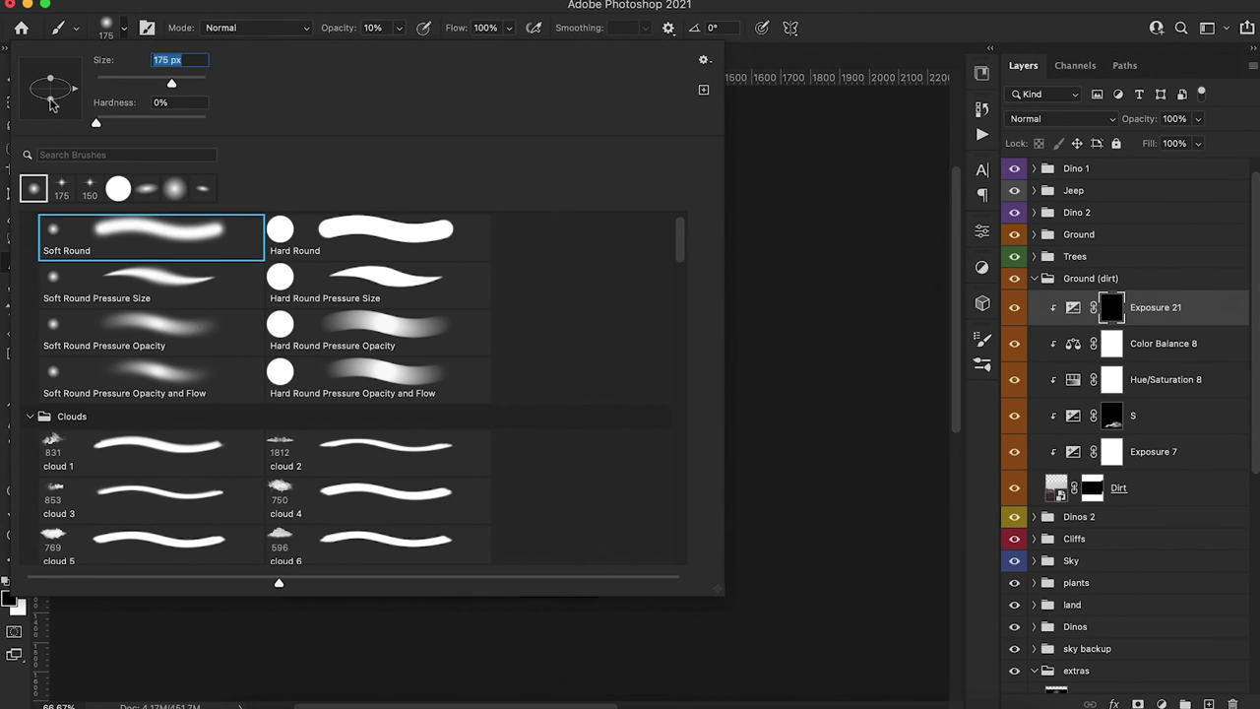
{"action": "key", "text": "Return"}
{"action": "key", "text": "bracketright"}
{"action": "key", "text": "bracketright"}
{"action": "key", "text": "bracketright"}
{"action": "key", "text": "bracketright"}
{"action": "key", "text": "bracketright"}
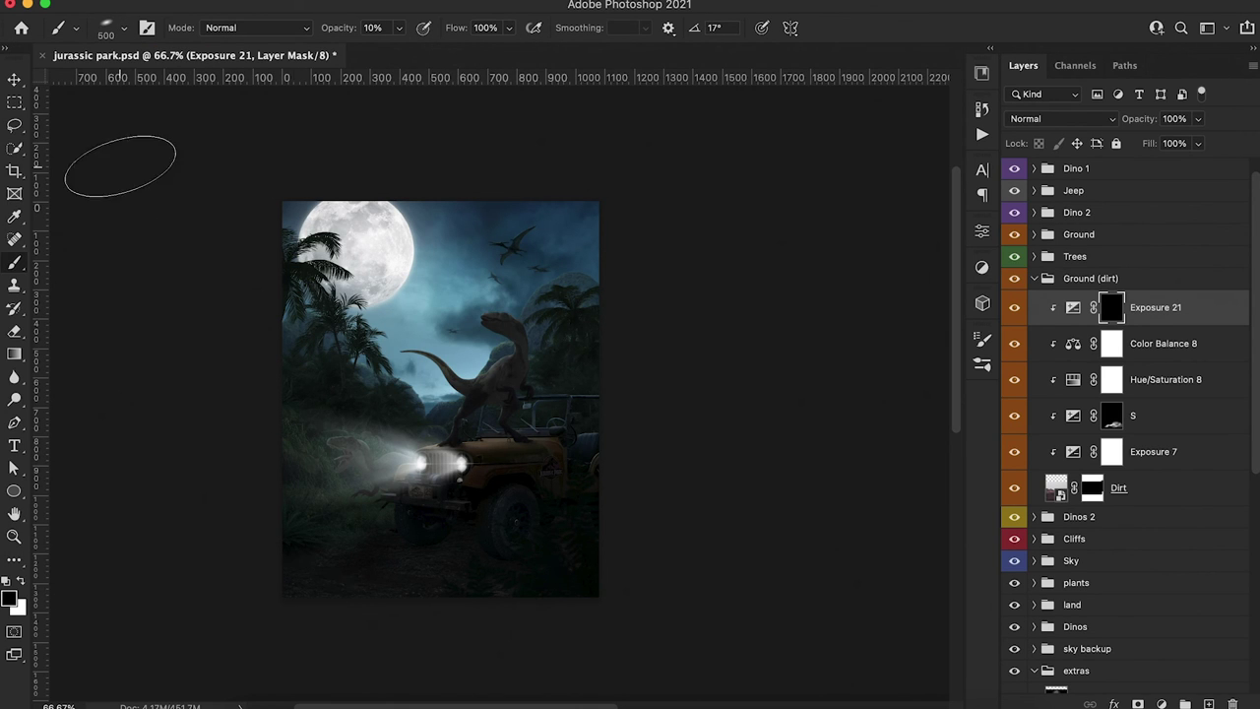
{"action": "left_click", "coordinate": [107, 30]}
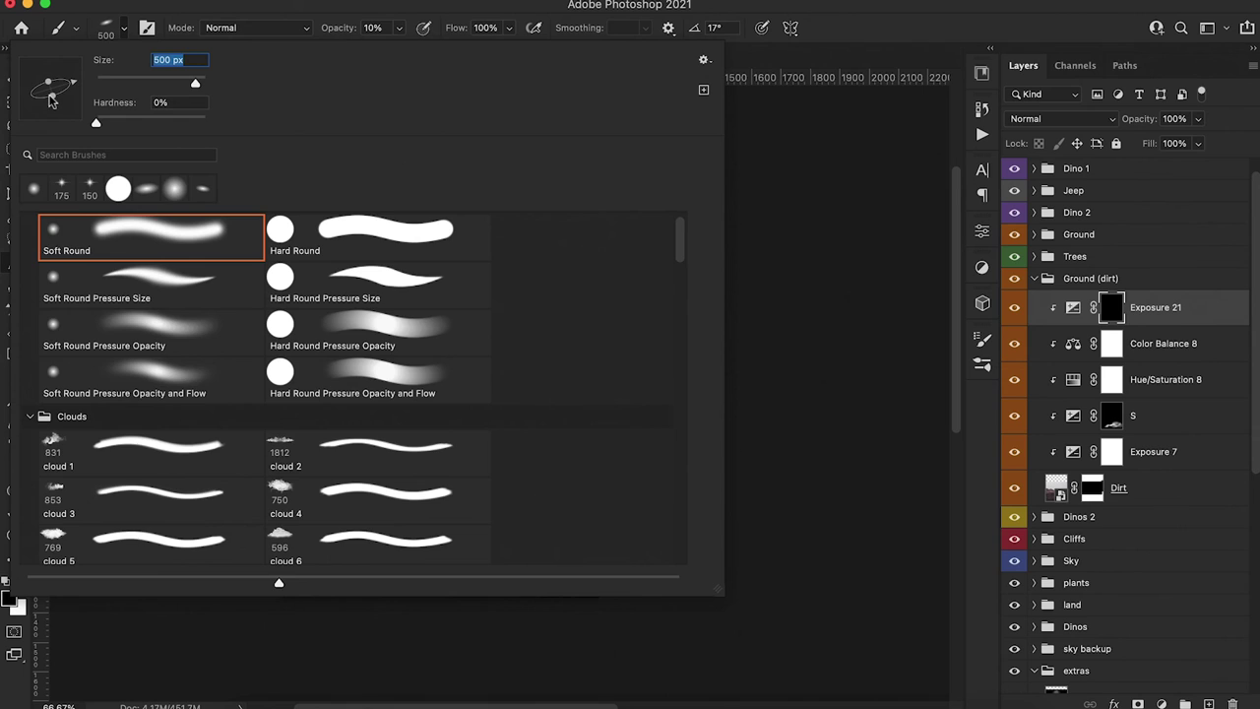
{"action": "key", "text": "Return"}
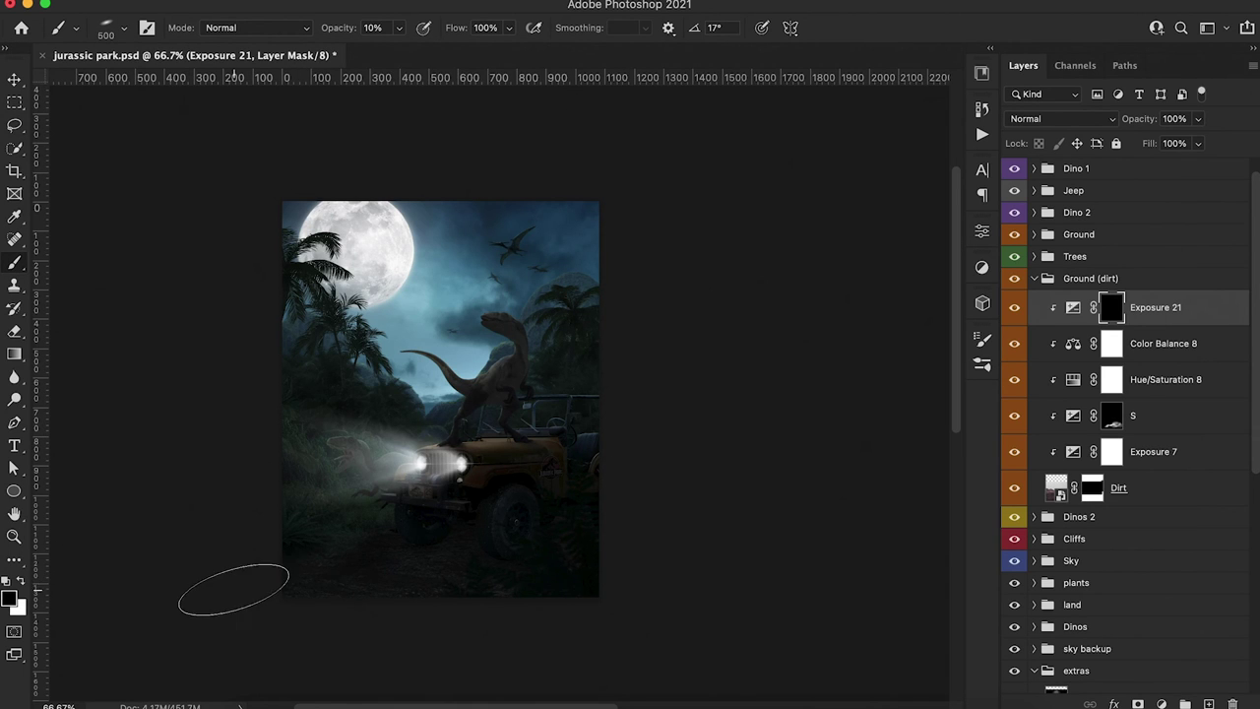
Paint white highlights on the dirt's lower-left area in the Exposure 21 mask, raising brush opacity to 30%, and select the S shadow mask
{"action": "mouse_move", "coordinate": [236, 546]}
{"action": "left_mouse_down"}
{"action": "mouse_move", "coordinate": [311, 556]}
{"action": "mouse_move", "coordinate": [299, 583]}
{"action": "mouse_move", "coordinate": [274, 580]}
{"action": "mouse_move", "coordinate": [317, 582]}
{"action": "mouse_move", "coordinate": [168, 678]}
{"action": "mouse_move", "coordinate": [277, 579]}
{"action": "mouse_move", "coordinate": [243, 594]}
{"action": "mouse_move", "coordinate": [294, 596]}
{"action": "mouse_move", "coordinate": [287, 580]}
{"action": "mouse_move", "coordinate": [213, 666]}
{"action": "mouse_move", "coordinate": [332, 583]}
{"action": "left_mouse_up"}
{"action": "key", "text": "3"}
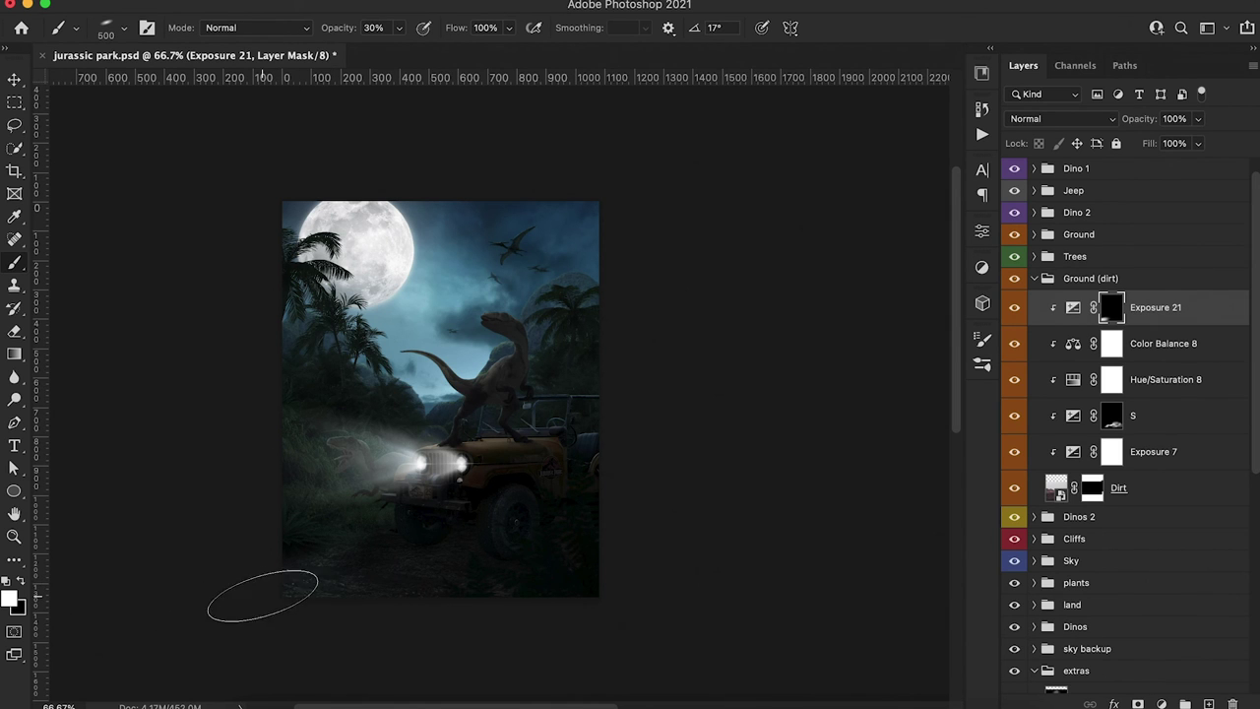
{"action": "left_click", "coordinate": [1015, 418]}
{"action": "left_click", "coordinate": [1015, 417]}
{"action": "left_click", "coordinate": [1100, 421]}
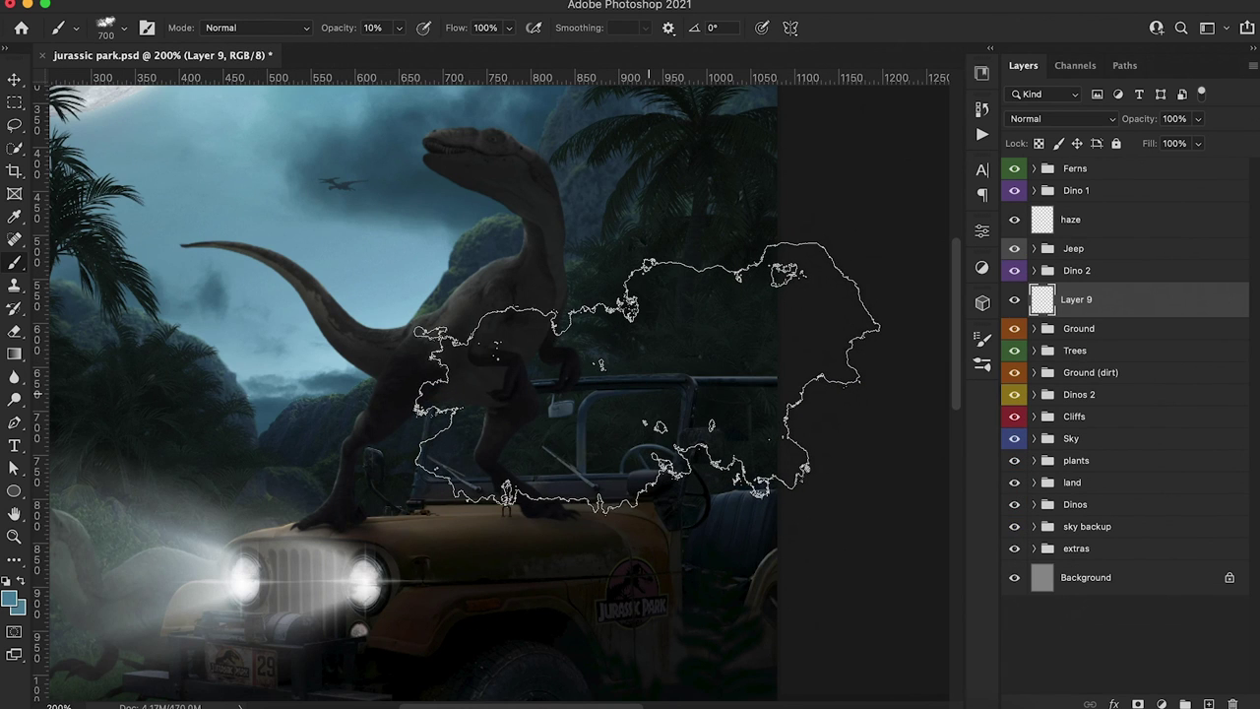
Reduce the cloud brush to 250 px with Layer 9 active, at 10% opacity
{"action": "key", "text": "super+minus"}
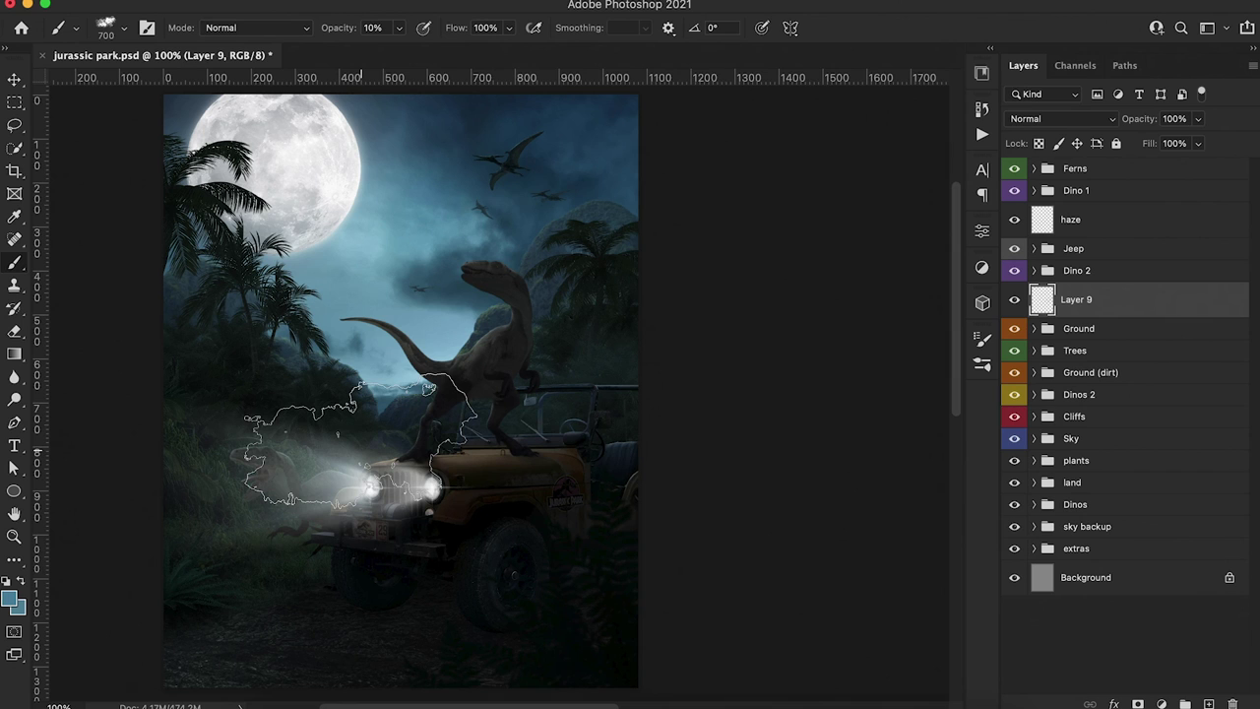
{"action": "key", "text": "bracketleft"}
{"action": "key", "text": "bracketleft"}
{"action": "key", "text": "bracketleft"}
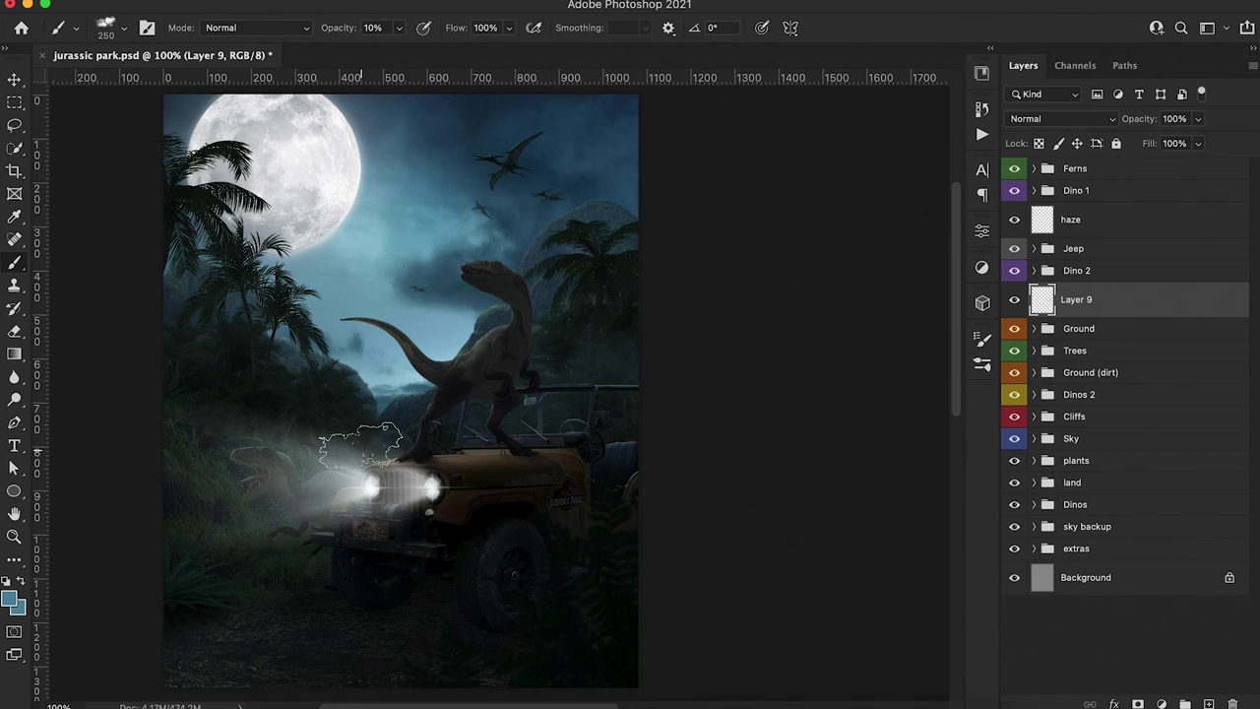
{"action": "key", "text": "Right"}
{"action": "key", "text": "Right"}
{"action": "key", "text": "Right"}
{"action": "key", "text": "Right"}
{"action": "key", "text": "Right"}
{"action": "key", "text": "Right"}
{"action": "key", "text": "Right"}
{"action": "key", "text": "Right"}
{"action": "key", "text": "Right"}
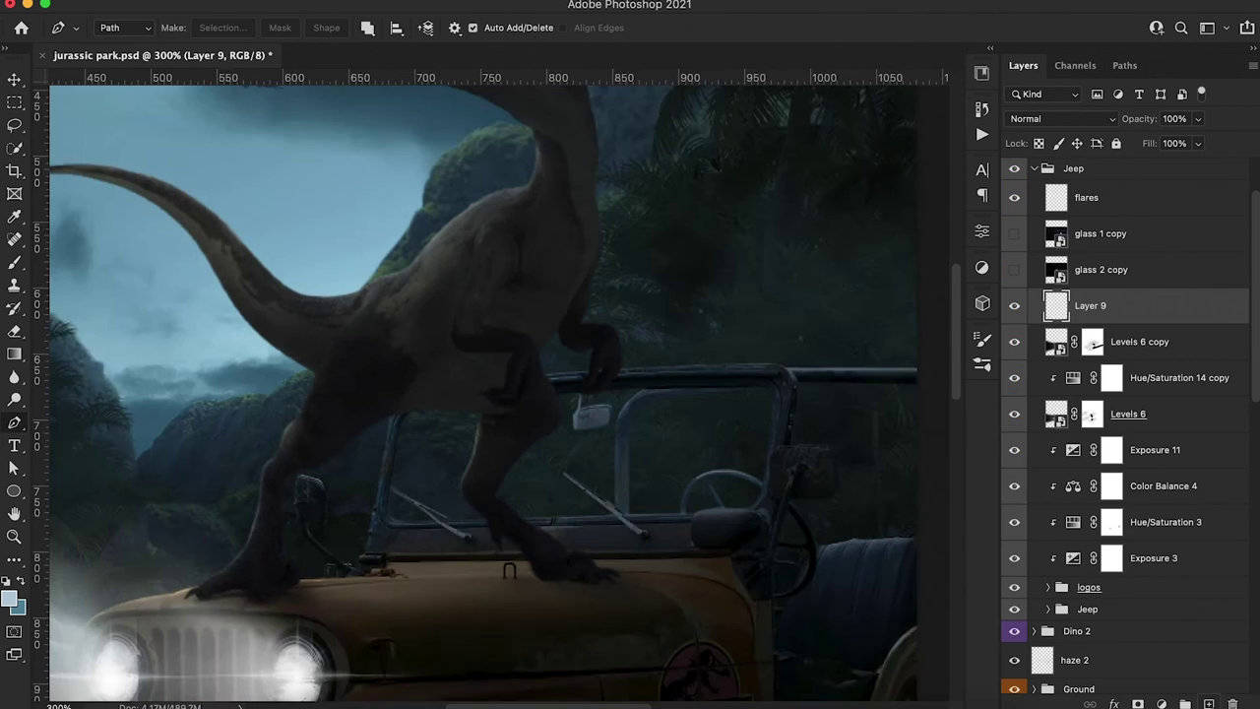
Trace the lower and right edges of the jeep's windshield glass with the Pen tool
{"action": "key", "text": "ctrl+plus"}
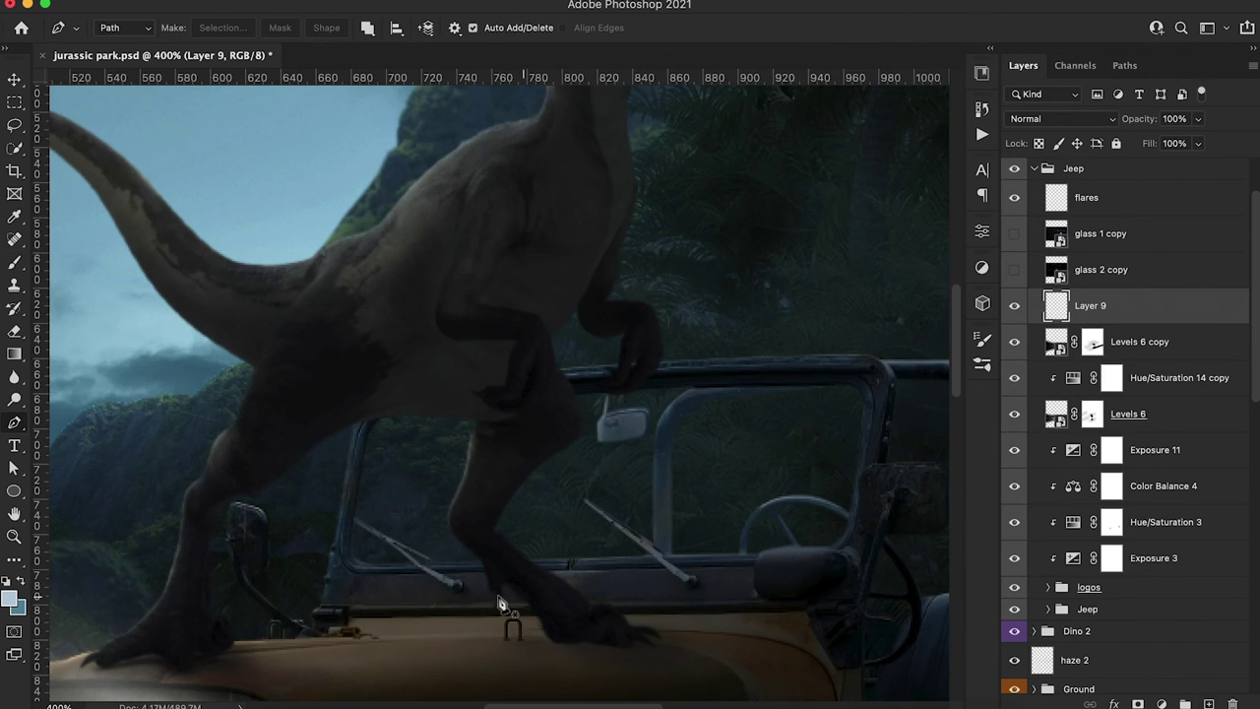
{"action": "left_click", "coordinate": [364, 565]}
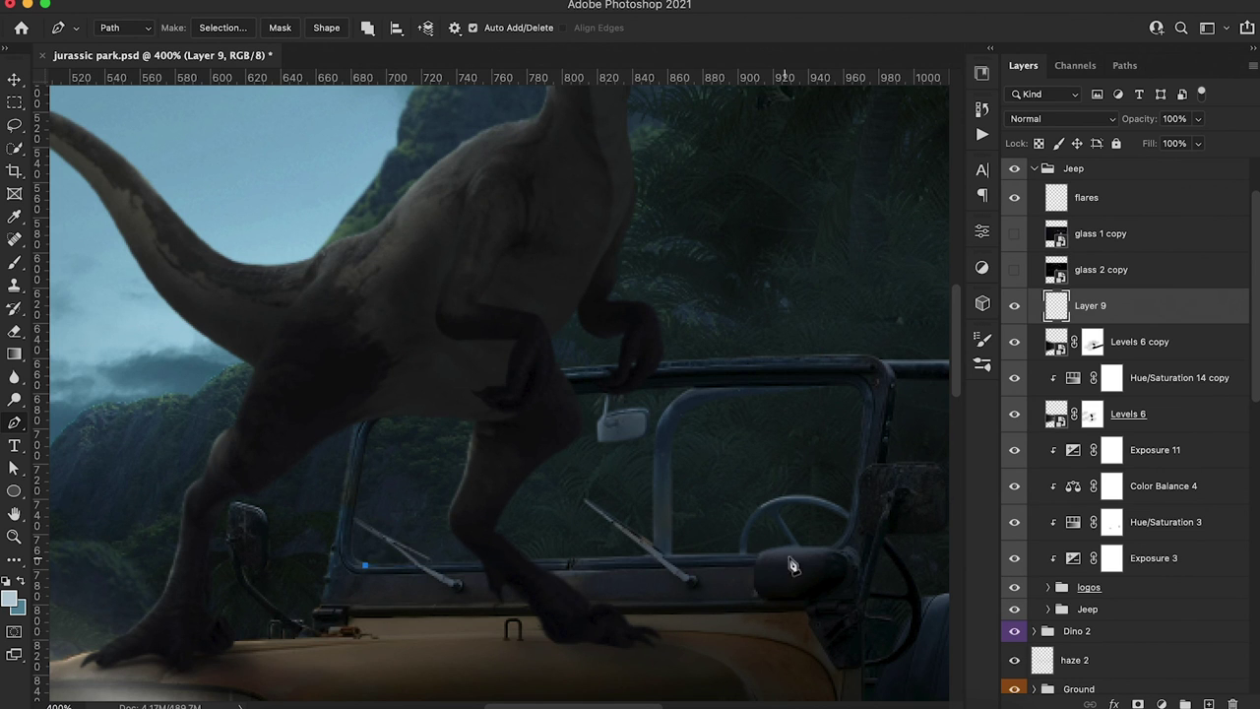
{"action": "left_click", "coordinate": [676, 557]}
{"action": "left_click", "coordinate": [760, 555]}
{"action": "left_click", "coordinate": [825, 548]}
{"action": "left_click", "coordinate": [853, 523]}
{"action": "left_click", "coordinate": [852, 511]}
{"action": "left_click", "coordinate": [863, 399]}
Continue the path along the windshield glass's top and left edges and close it at the starting point
{"action": "left_click_drag", "start_coordinate": [838, 384], "coordinate": [807, 384]}
{"action": "left_click_drag", "start_coordinate": [651, 385], "coordinate": [626, 385]}
{"action": "left_click", "coordinate": [651, 385], "text": "alt"}
{"action": "left_click", "coordinate": [604, 391]}
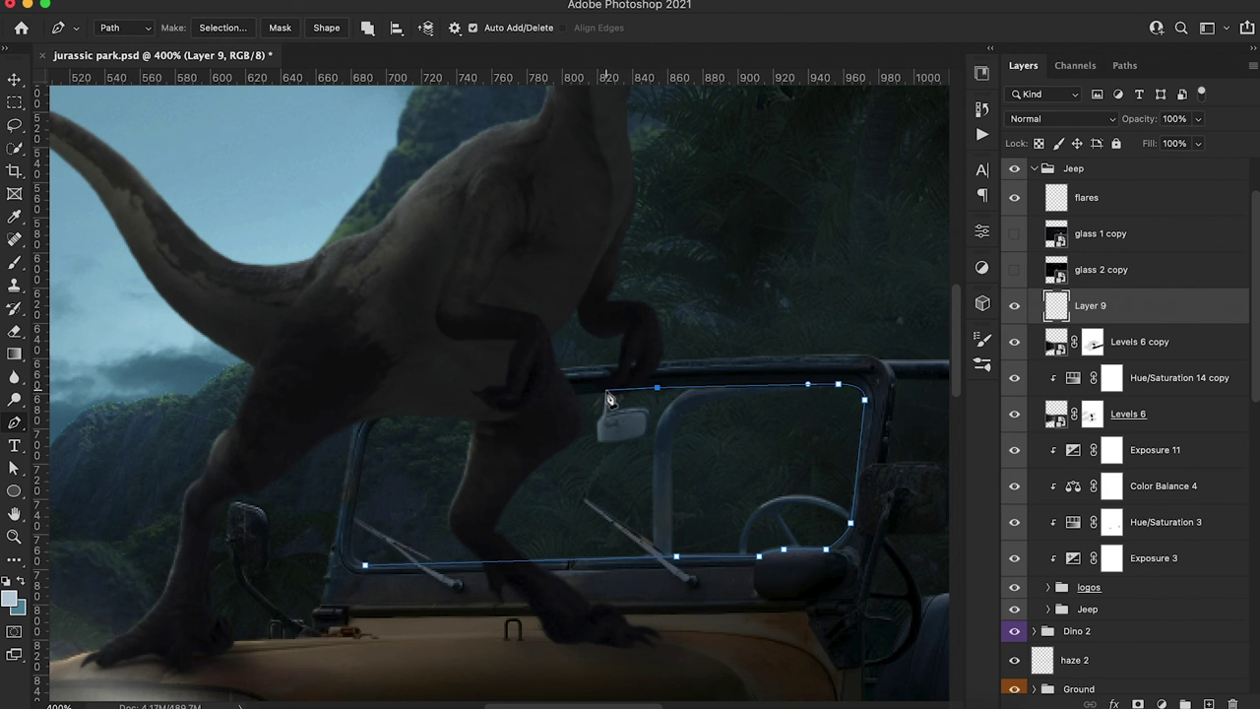
{"action": "left_click", "coordinate": [565, 397]}
{"action": "left_click", "coordinate": [386, 412]}
{"action": "left_click_drag", "start_coordinate": [365, 442], "coordinate": [360, 474]}
{"action": "left_click", "coordinate": [351, 534]}
{"action": "left_click", "coordinate": [344, 562]}
{"action": "left_click", "coordinate": [365, 565]}
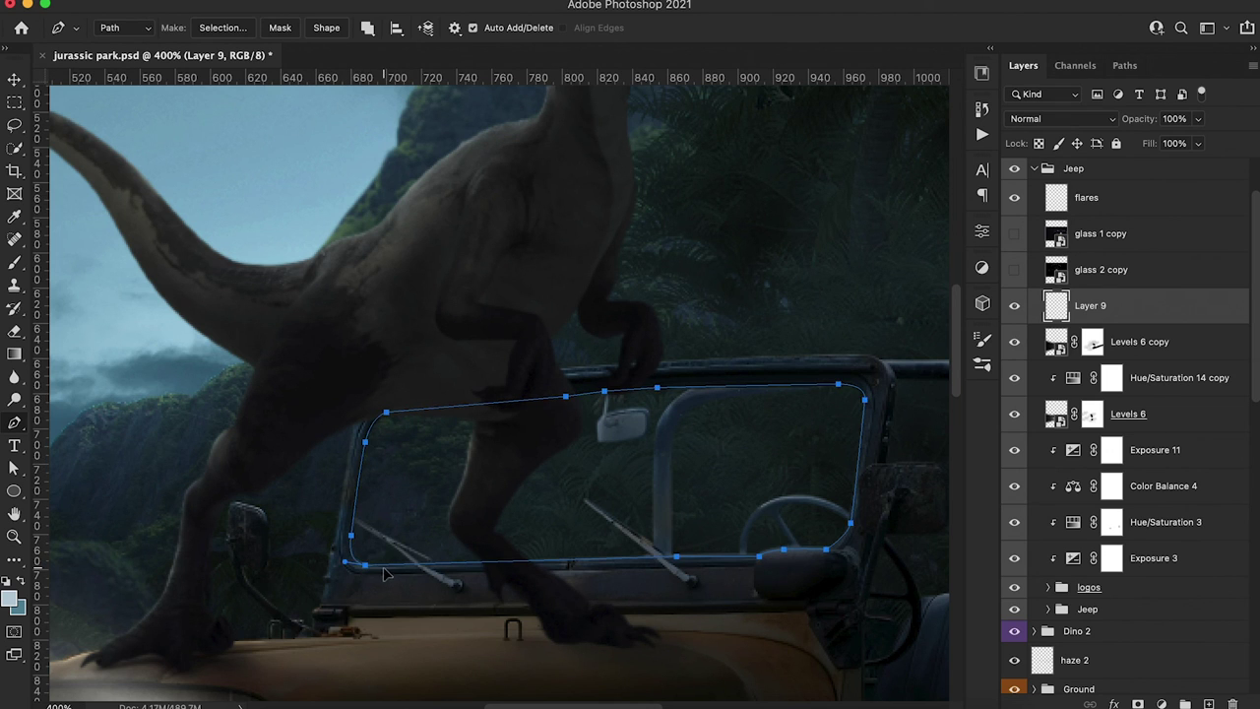
Convert the closed windshield path into a selection
{"action": "right_click", "coordinate": [413, 524]}
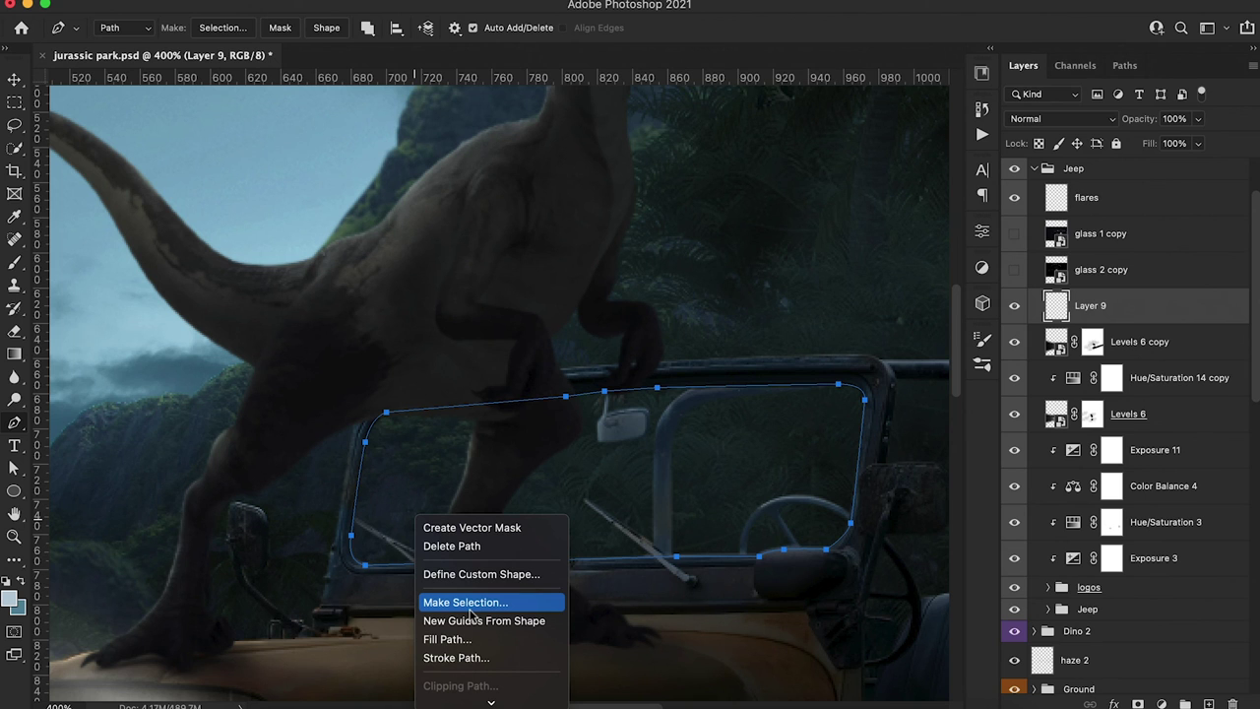
{"action": "left_click", "coordinate": [469, 604]}
{"action": "left_click", "coordinate": [725, 252]}
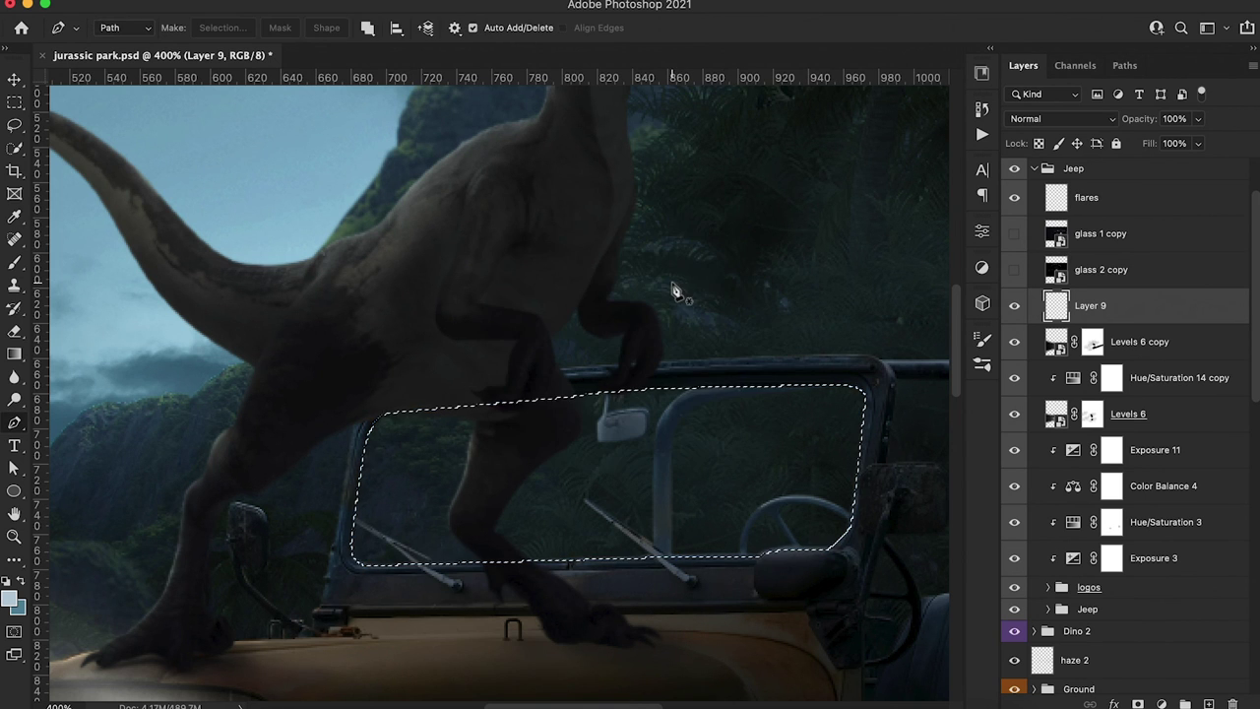
Switch from the cloud brush to a soft round brush at 200 px
{"action": "key", "text": "b"}
{"action": "key", "text": "bracketleft"}
{"action": "key", "text": "bracketleft"}
{"action": "key", "text": "bracketleft"}
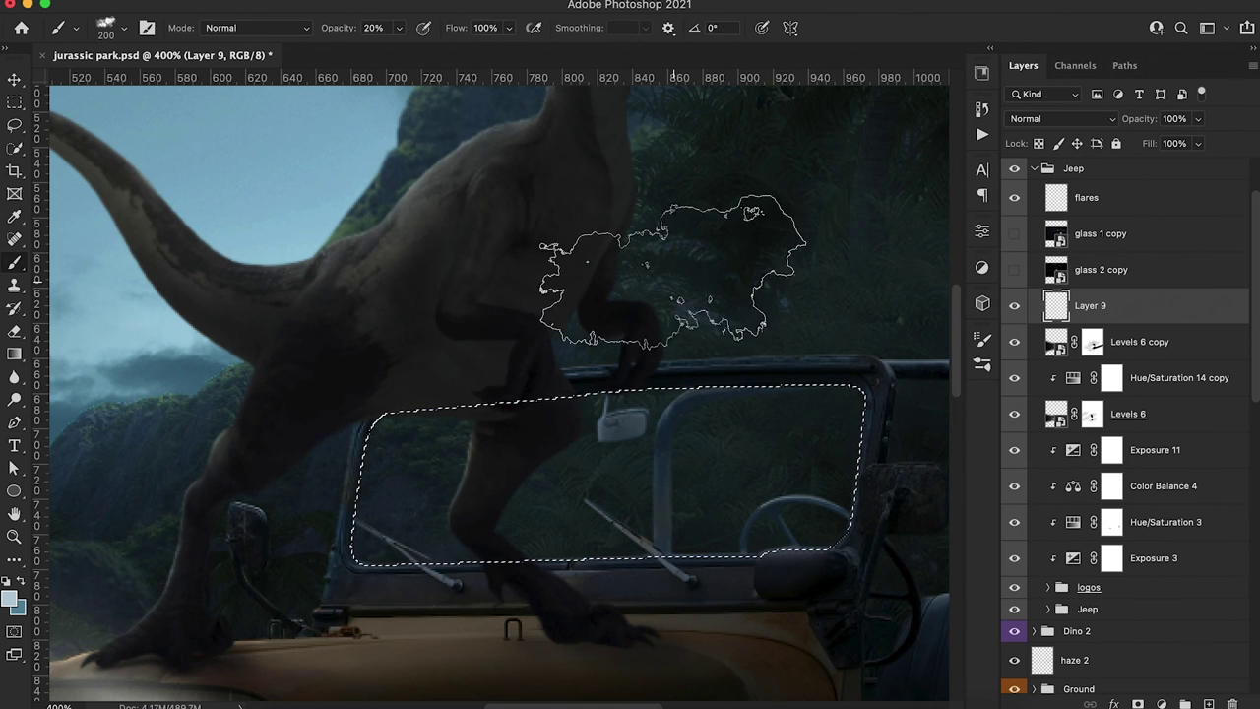
{"action": "left_click", "coordinate": [105, 27]}
{"action": "scroll", "coordinate": [284, 418], "scroll_direction": "up", "scroll_amount": 5}
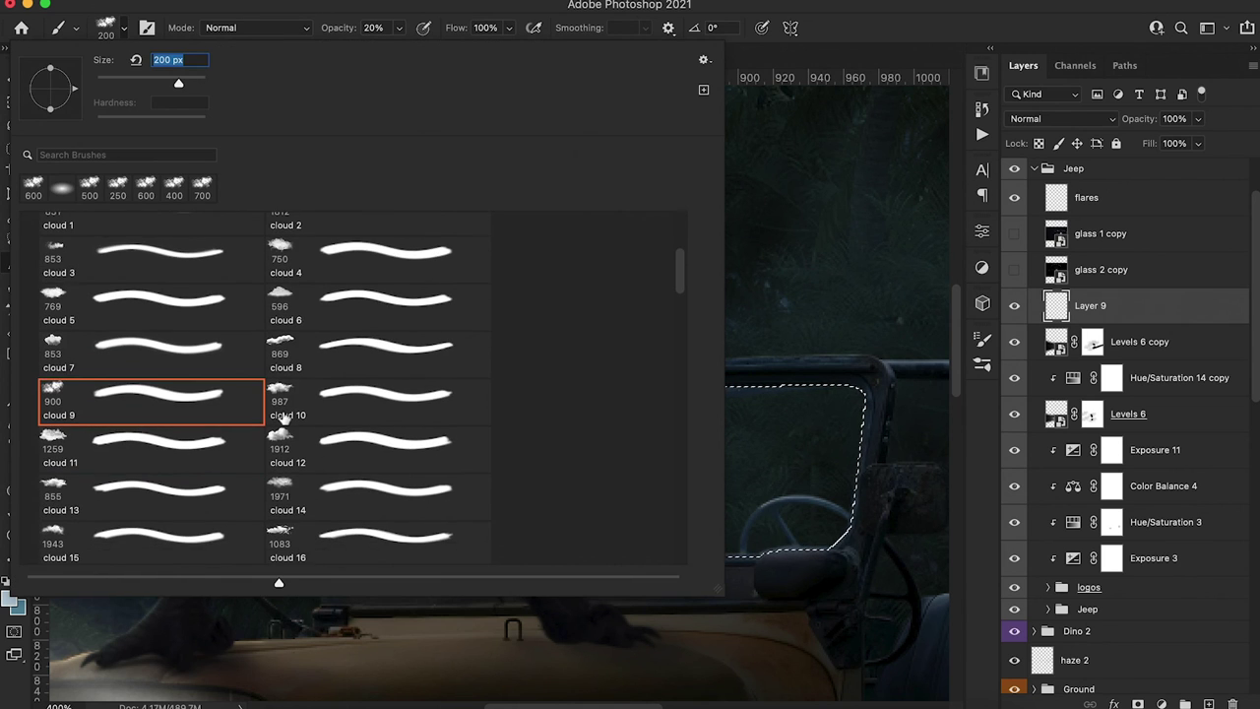
{"action": "left_click", "coordinate": [187, 264]}
{"action": "key", "text": "Return"}
Paint a faint pale reflection inside the windshield selection on Layer 9 with the soft brush at 10% opacity, reduced to 100 px
{"action": "key", "text": "1"}
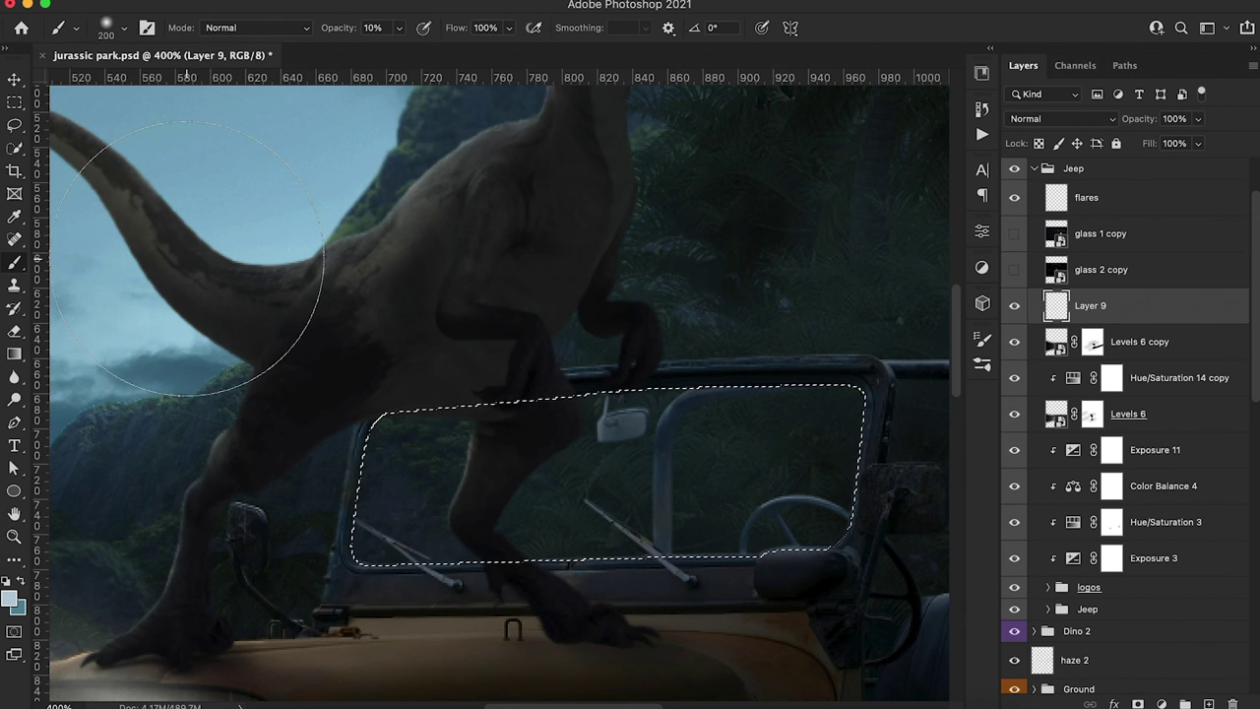
{"action": "key", "text": "bracketleft"}
{"action": "key", "text": "bracketleft"}
{"action": "key", "text": "bracketleft"}
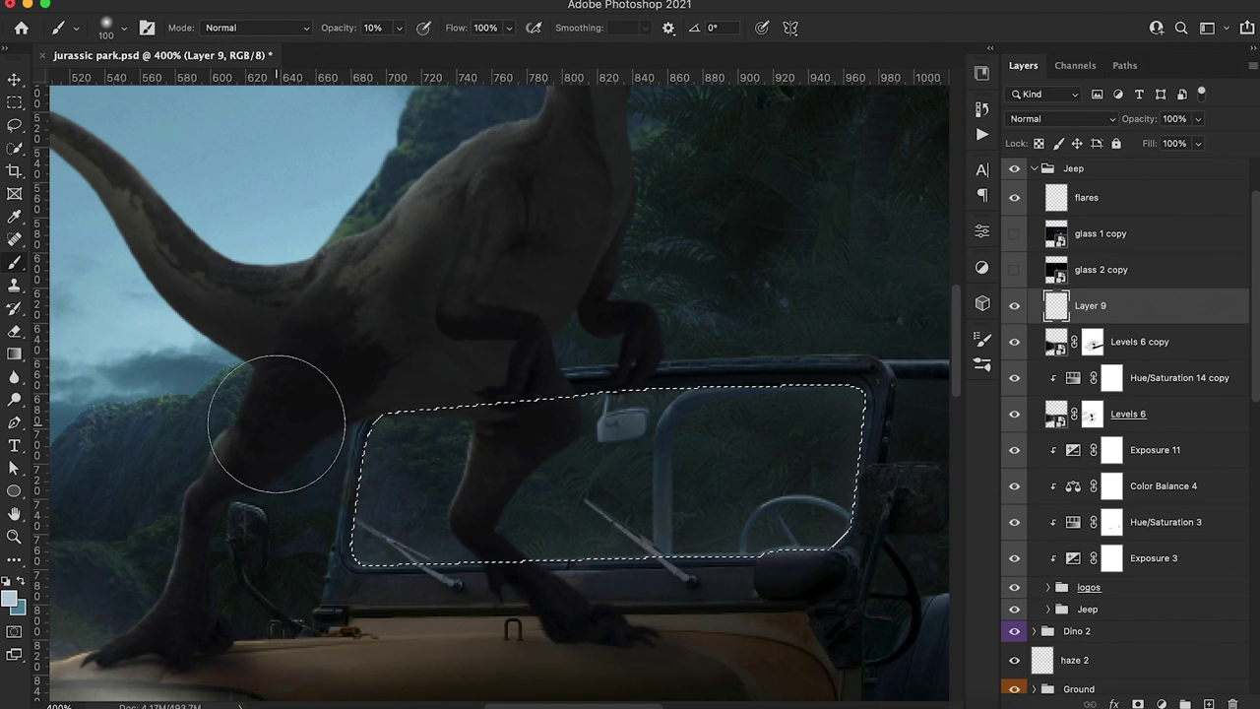
Show the glass 1 copy layer and set its blend mode to Screen
{"action": "key", "text": "super+1"}
{"action": "left_click", "coordinate": [1013, 233]}
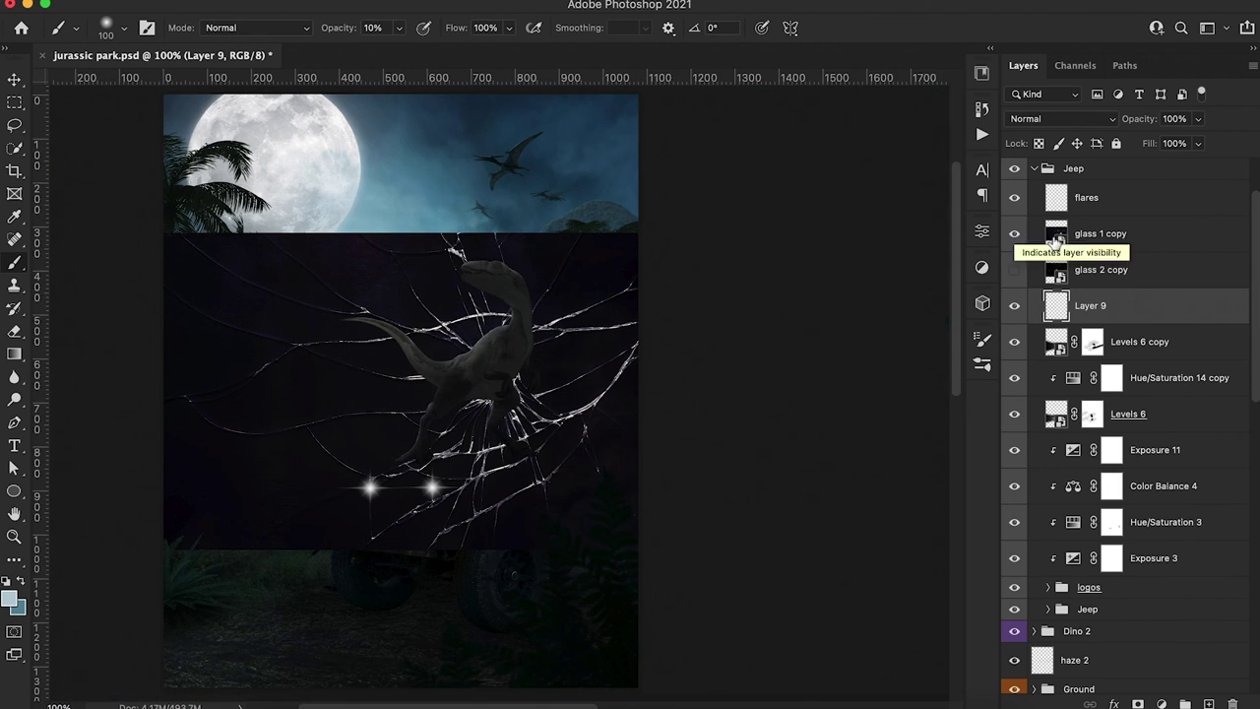
{"action": "left_click", "coordinate": [1102, 240]}
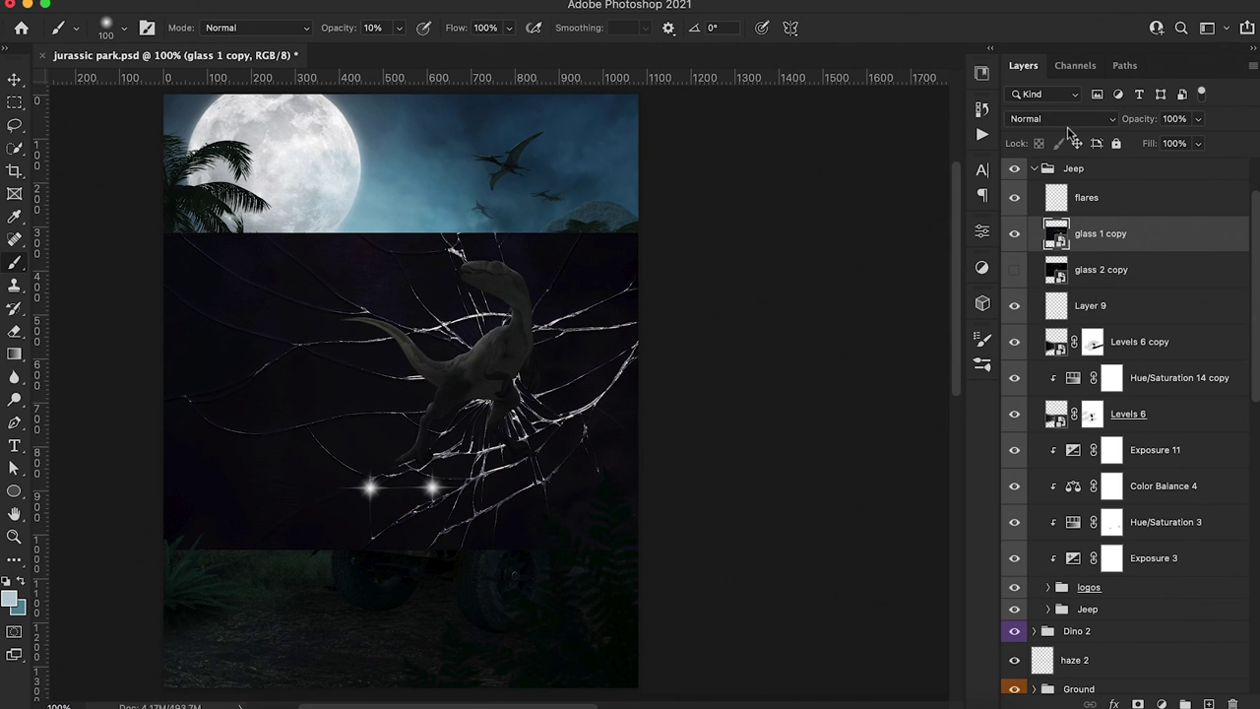
{"action": "left_click", "coordinate": [1067, 120]}
{"action": "left_click", "coordinate": [1065, 260]}
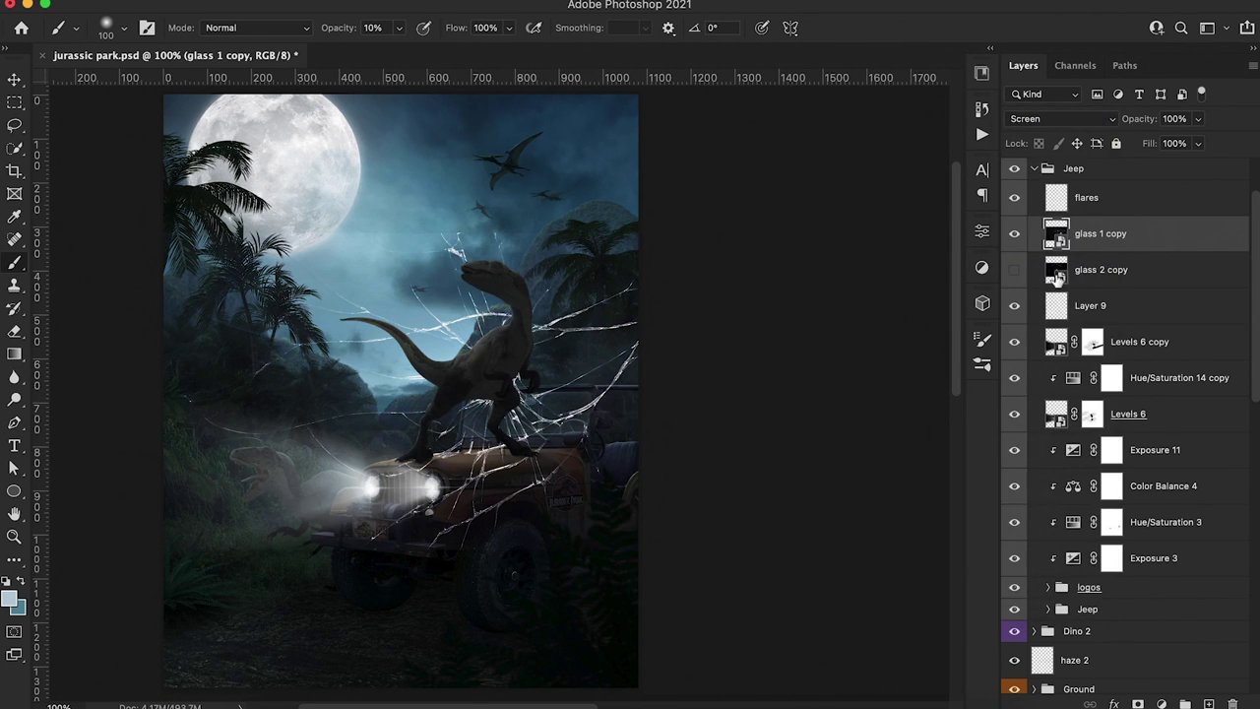
Scale the glass 1 cracks down to about 5.89% by 6.24% and distort them to fit the right half of the windshield
{"action": "key", "text": "super+t"}
{"action": "left_click_drag", "start_coordinate": [637, 234], "coordinate": [542, 413]}
{"action": "key", "text": "super+equal"}
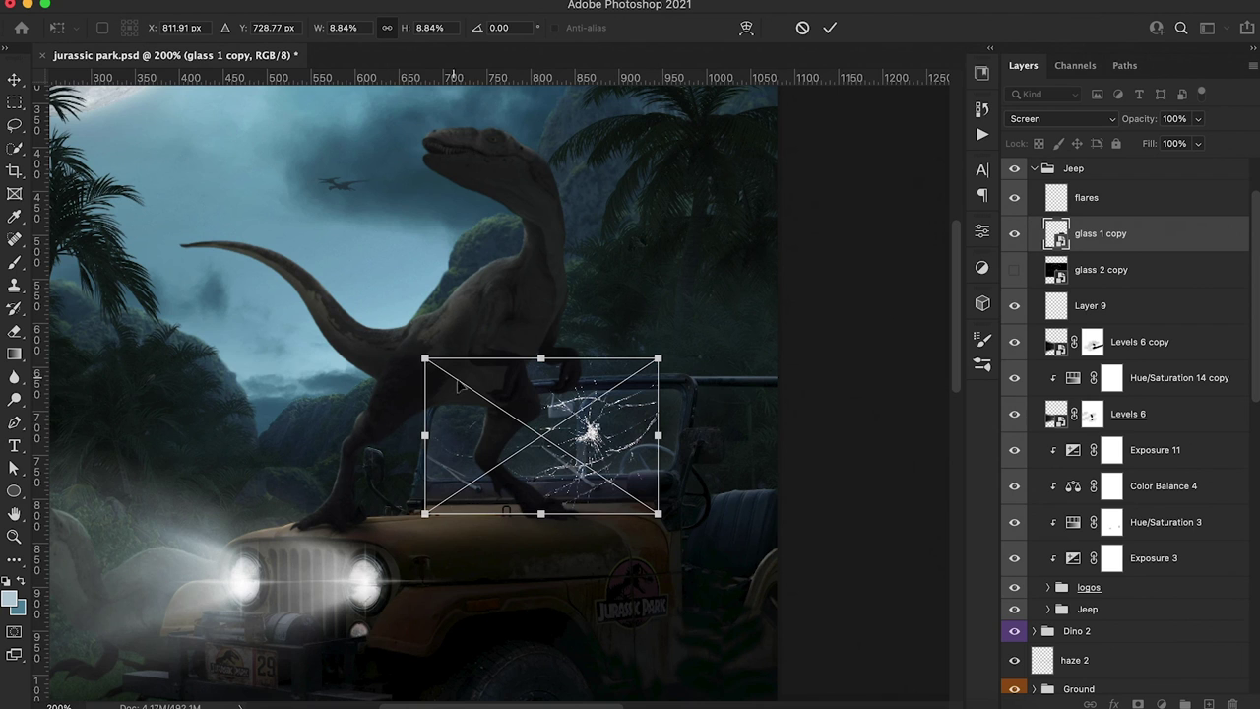
{"action": "left_click_drag", "start_coordinate": [427, 363], "coordinate": [459, 370]}
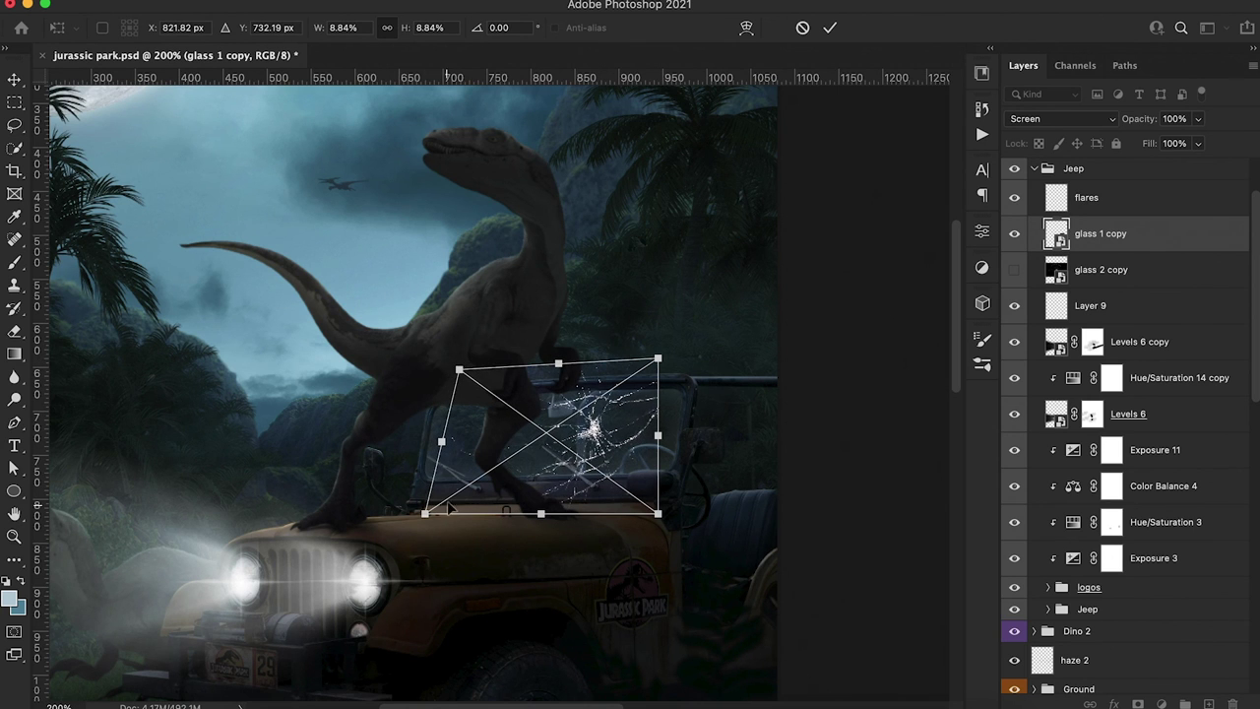
{"action": "left_click_drag", "start_coordinate": [426, 516], "coordinate": [439, 509]}
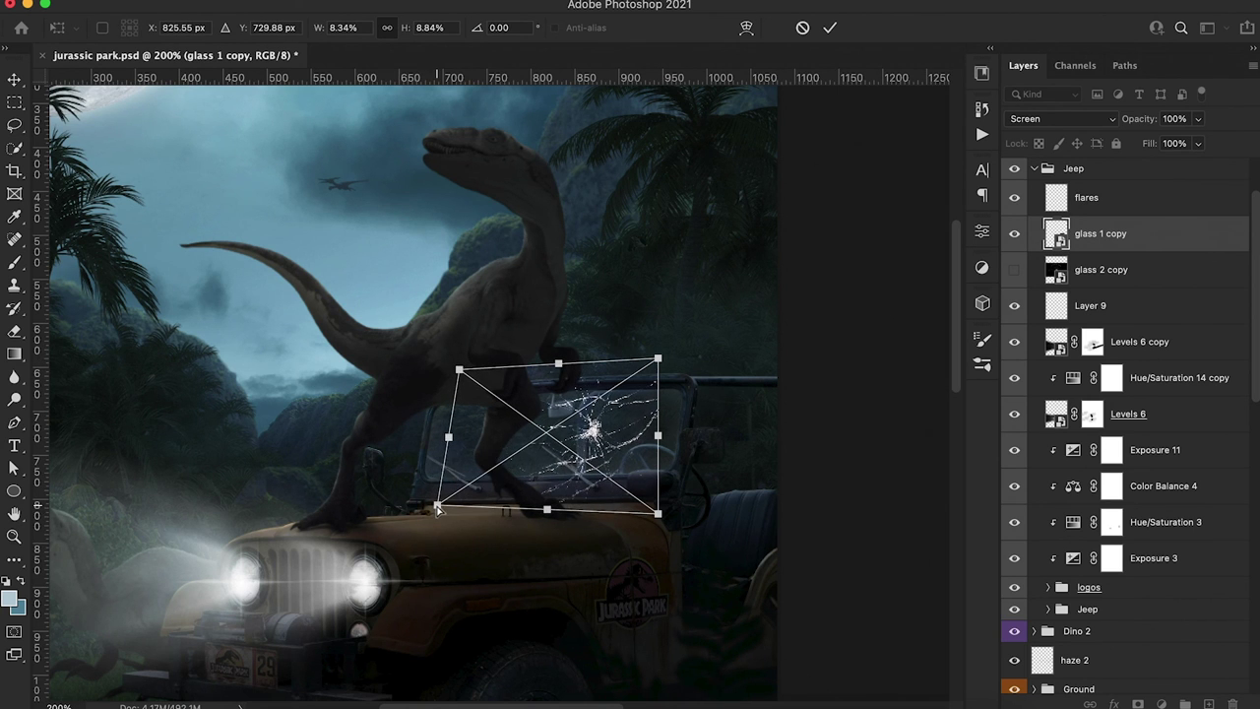
{"action": "left_click_drag", "start_coordinate": [657, 359], "coordinate": [630, 378]}
{"action": "left_click_drag", "start_coordinate": [599, 427], "coordinate": [610, 427]}
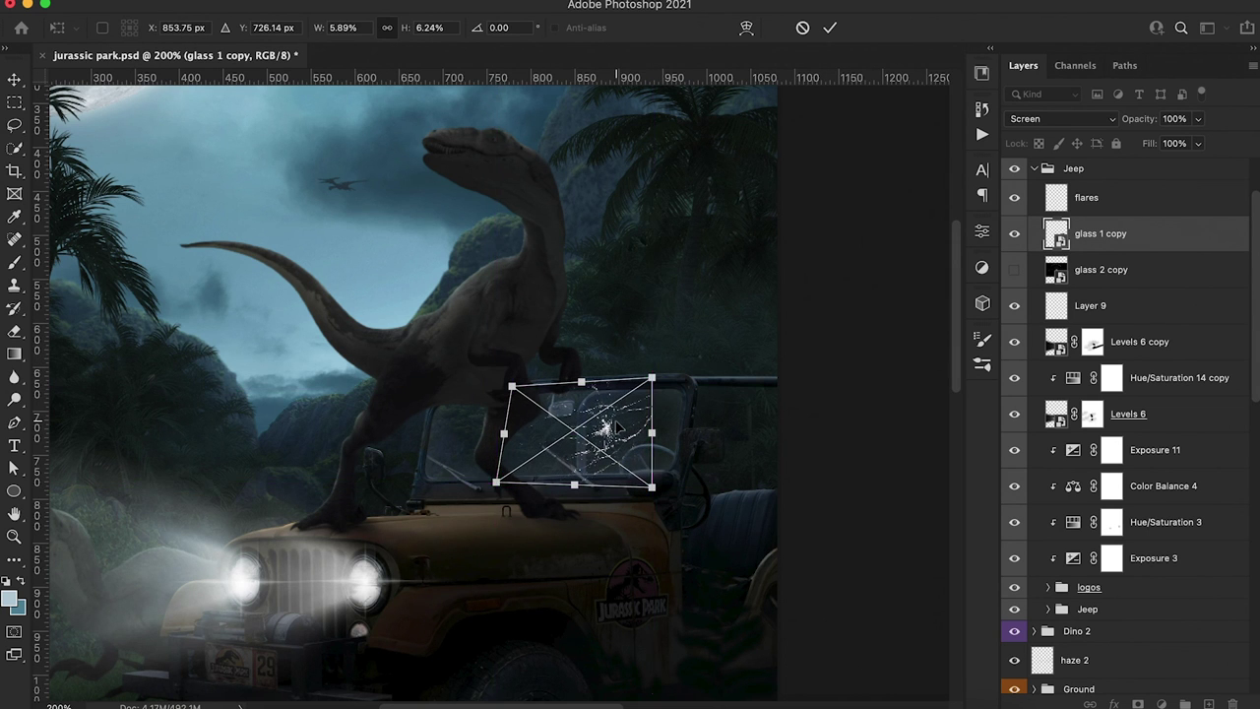
{"action": "key", "text": "Return"}
Set the glass 2 copy layer to Screen, scale it to 5.97% and place it over the windshield
{"action": "left_click", "coordinate": [1071, 120]}
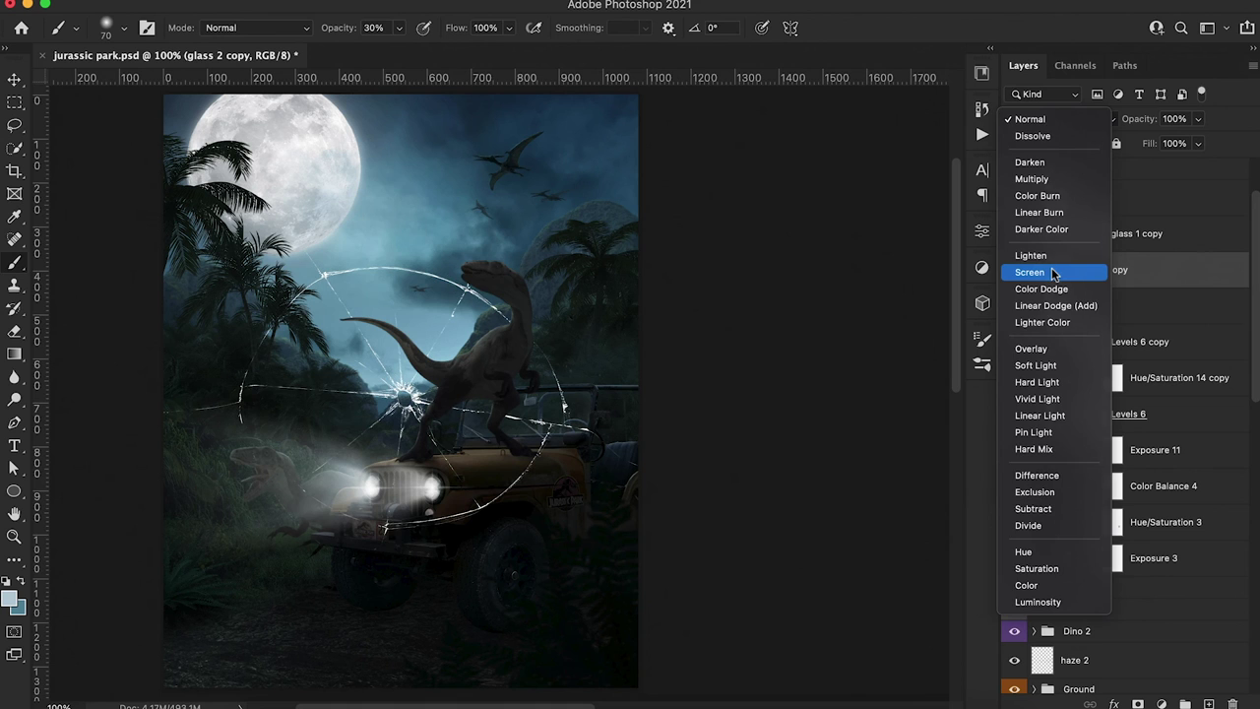
{"action": "left_click", "coordinate": [1043, 272]}
{"action": "key", "text": "ctrl+t"}
{"action": "left_click_drag", "start_coordinate": [158, 229], "coordinate": [534, 478]}
{"action": "left_click_drag", "start_coordinate": [588, 511], "coordinate": [538, 417]}
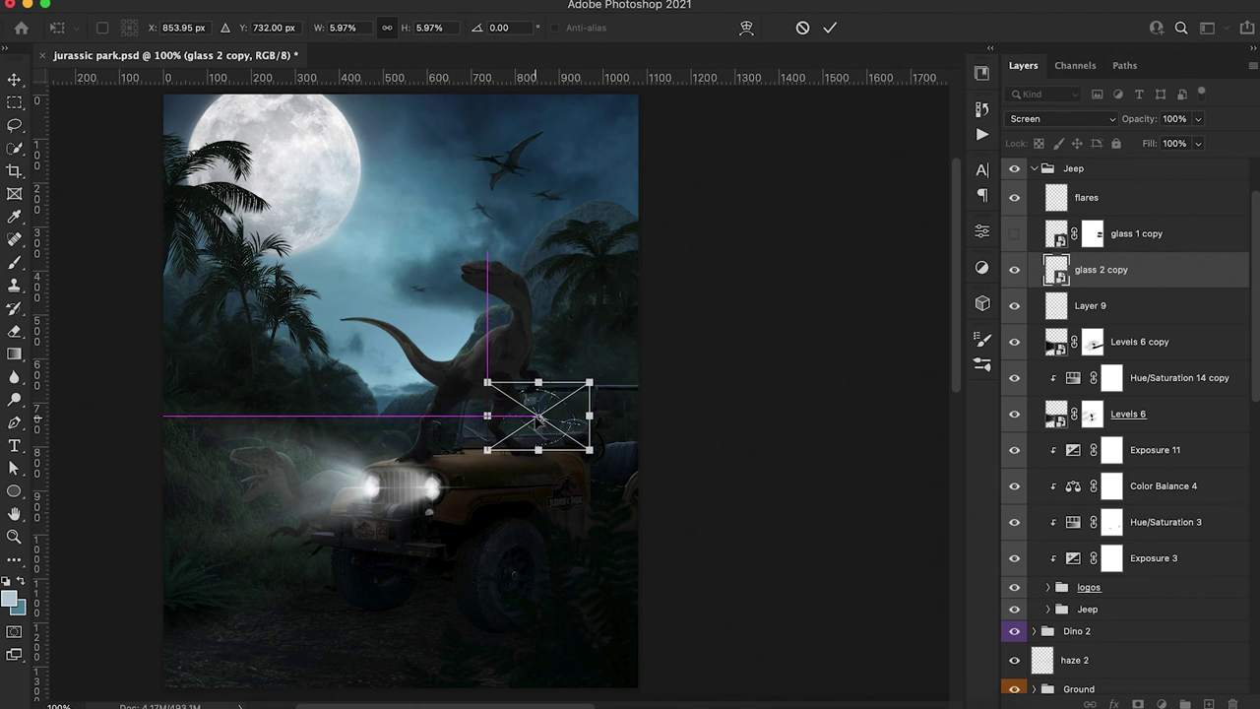
{"action": "key", "text": "Return"}
Shrink the glass 2 cracks to 4.24% and distort their upper corners to match the windshield's perspective
{"action": "key", "text": "b"}
{"action": "key", "text": "super+equal"}
{"action": "key", "text": "super+equal"}
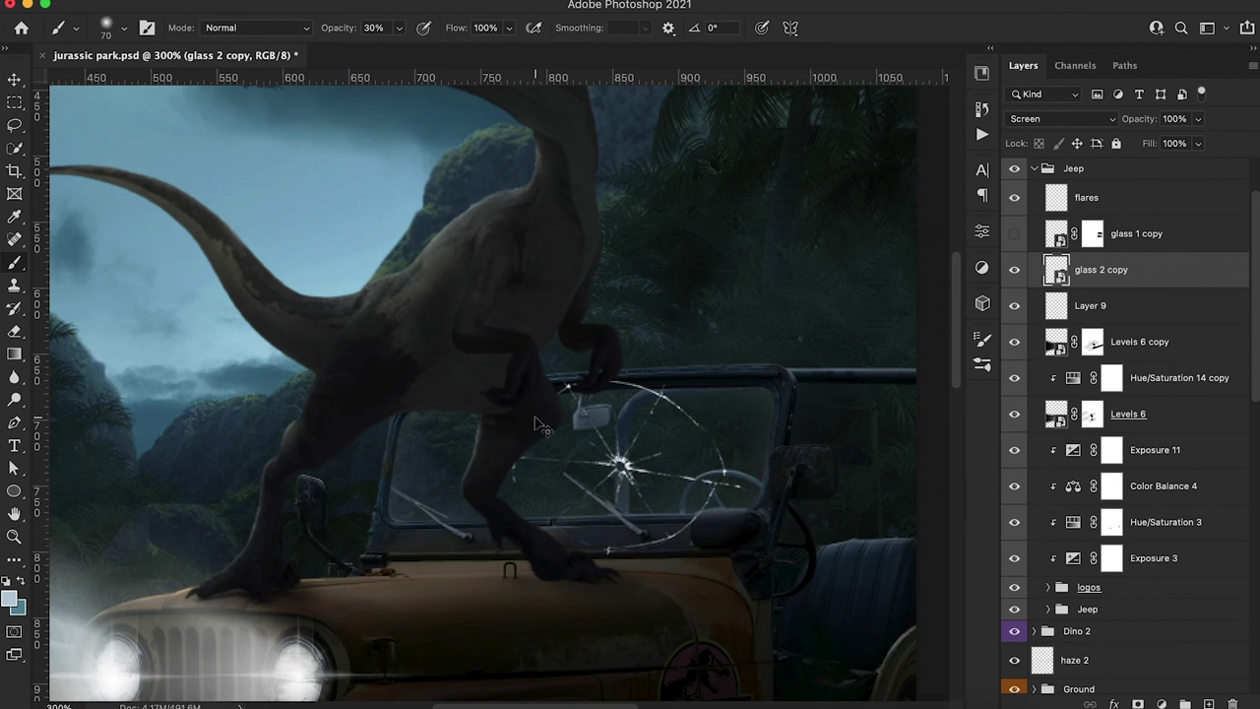
{"action": "key", "text": "super+t"}
{"action": "left_click_drag", "start_coordinate": [463, 359], "coordinate": [554, 417]}
{"action": "left_click_drag", "start_coordinate": [669, 497], "coordinate": [623, 448]}
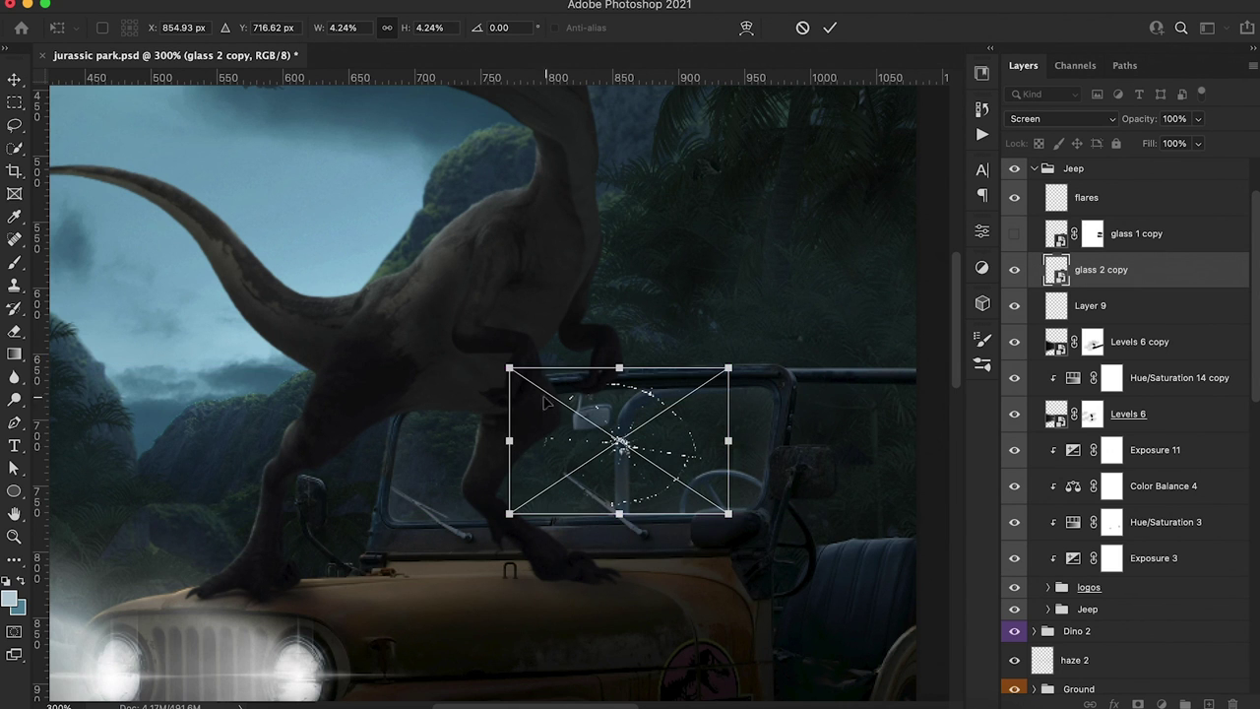
{"action": "left_click_drag", "start_coordinate": [509, 366], "coordinate": [532, 391]}
{"action": "left_click_drag", "start_coordinate": [727, 368], "coordinate": [727, 378]}
Move the glass 2 cracks to the left half of the windshield and show the glass 1 copy layer again
{"action": "key", "text": "super+1"}
{"action": "left_click_drag", "start_coordinate": [545, 411], "coordinate": [498, 415]}
{"action": "key", "text": "Return"}
{"action": "key", "text": "b"}
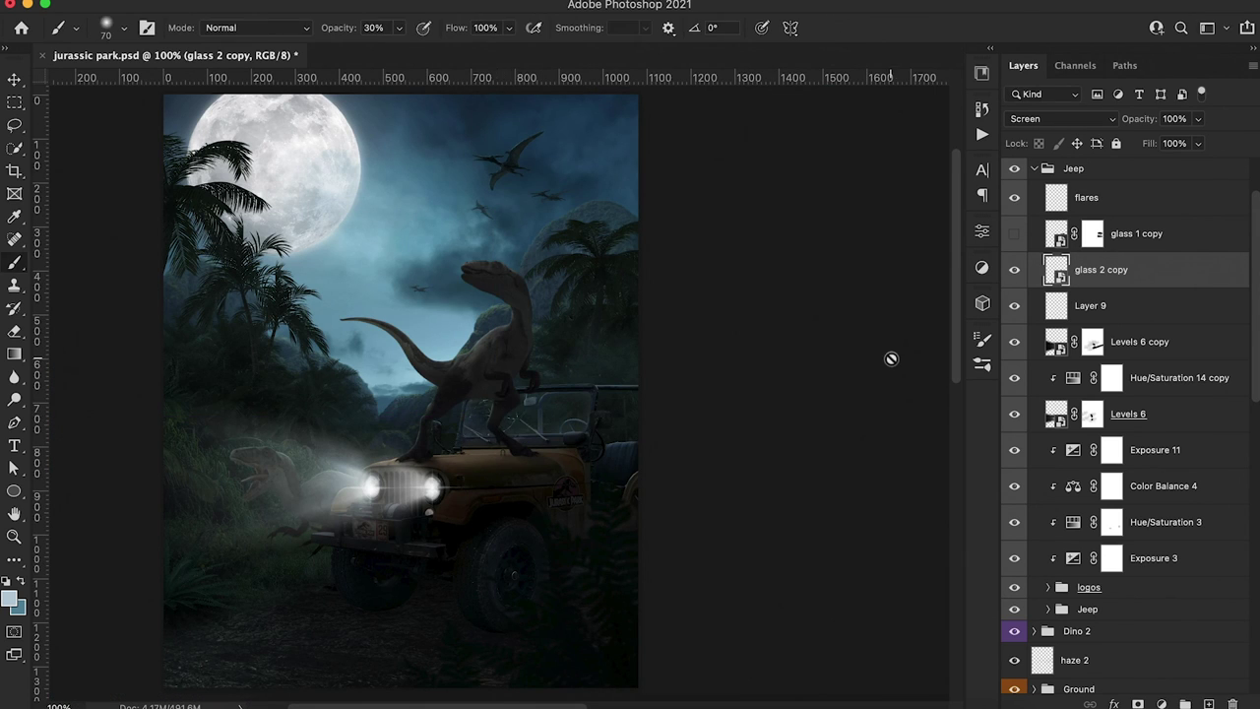
{"action": "left_click", "coordinate": [1015, 236]}
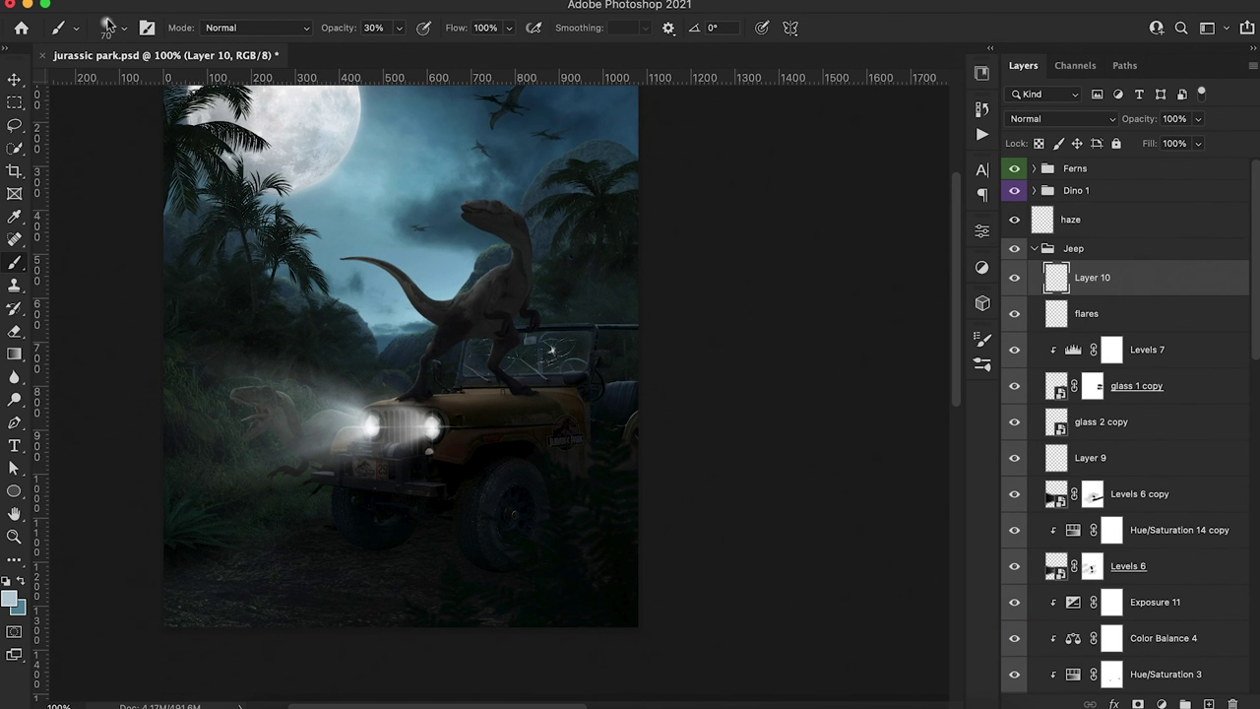
Choose the gru5 brush from the Grunge 1 set with Layer 10 active
{"action": "left_click", "coordinate": [108, 27]}
{"action": "scroll", "coordinate": [91, 327], "scroll_direction": "down", "scroll_amount": 10}
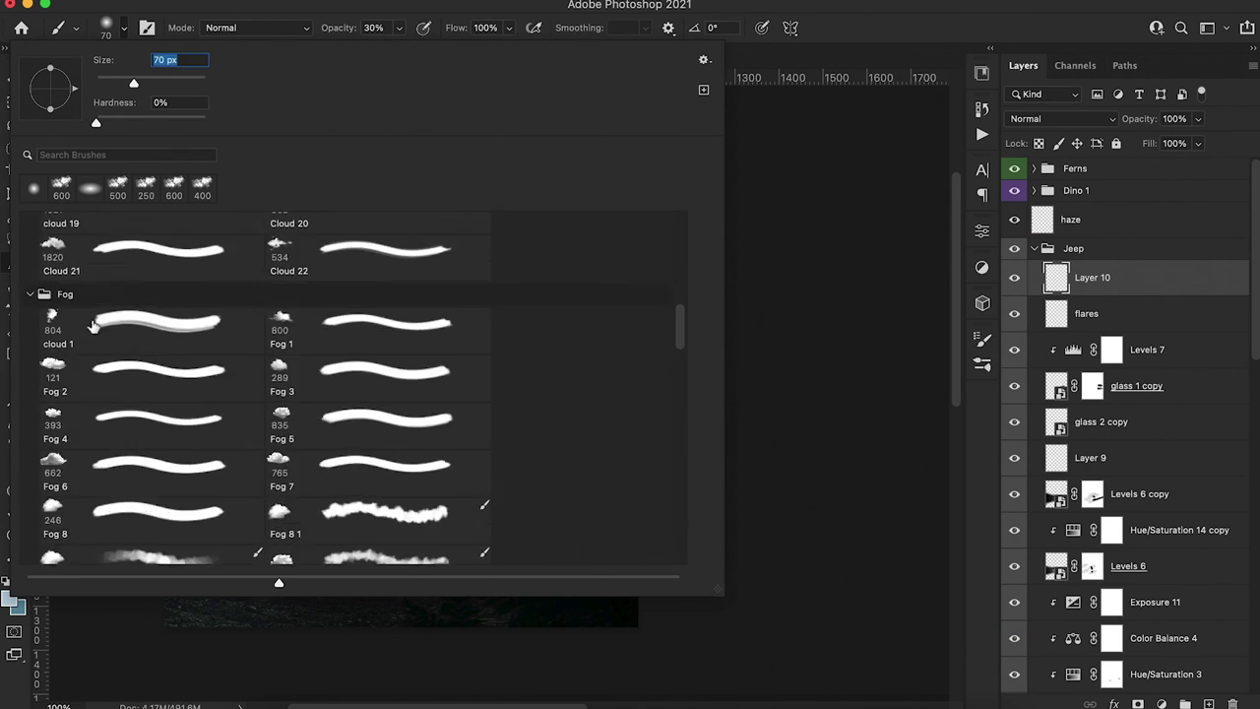
{"action": "scroll", "coordinate": [91, 327], "scroll_direction": "down", "scroll_amount": 5}
{"action": "left_click", "coordinate": [31, 359]}
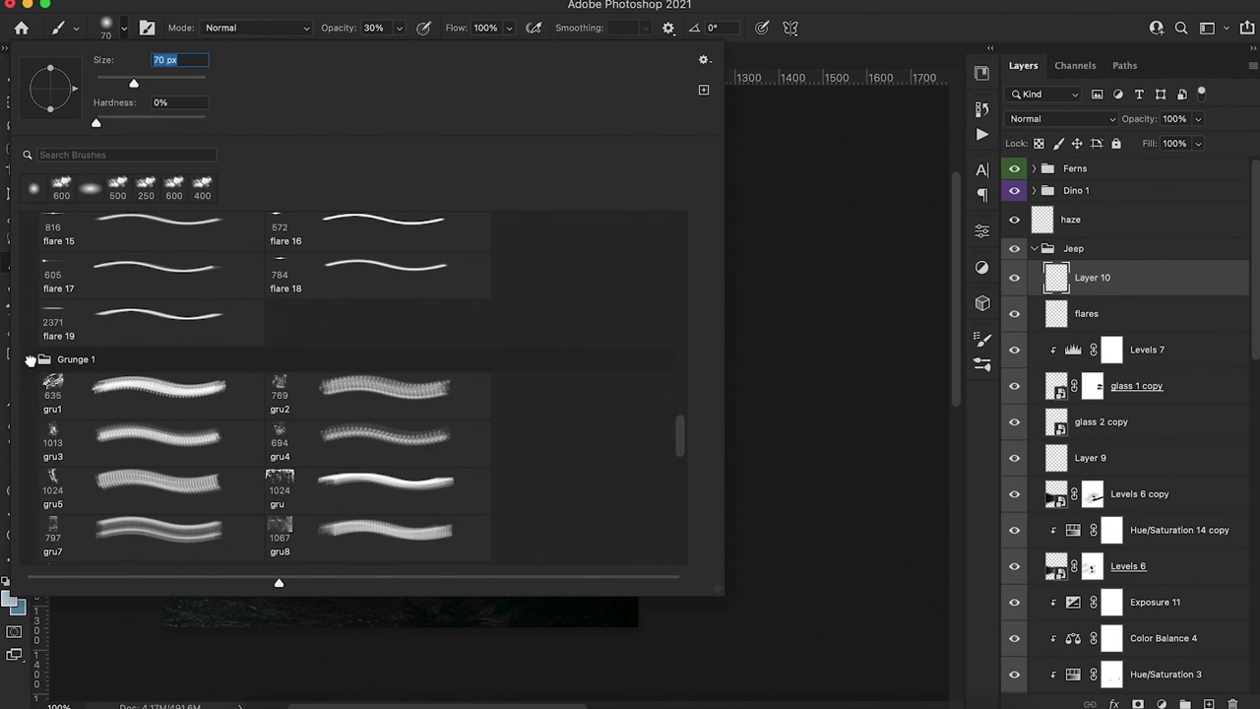
{"action": "scroll", "coordinate": [107, 401], "scroll_direction": "down", "scroll_amount": 5}
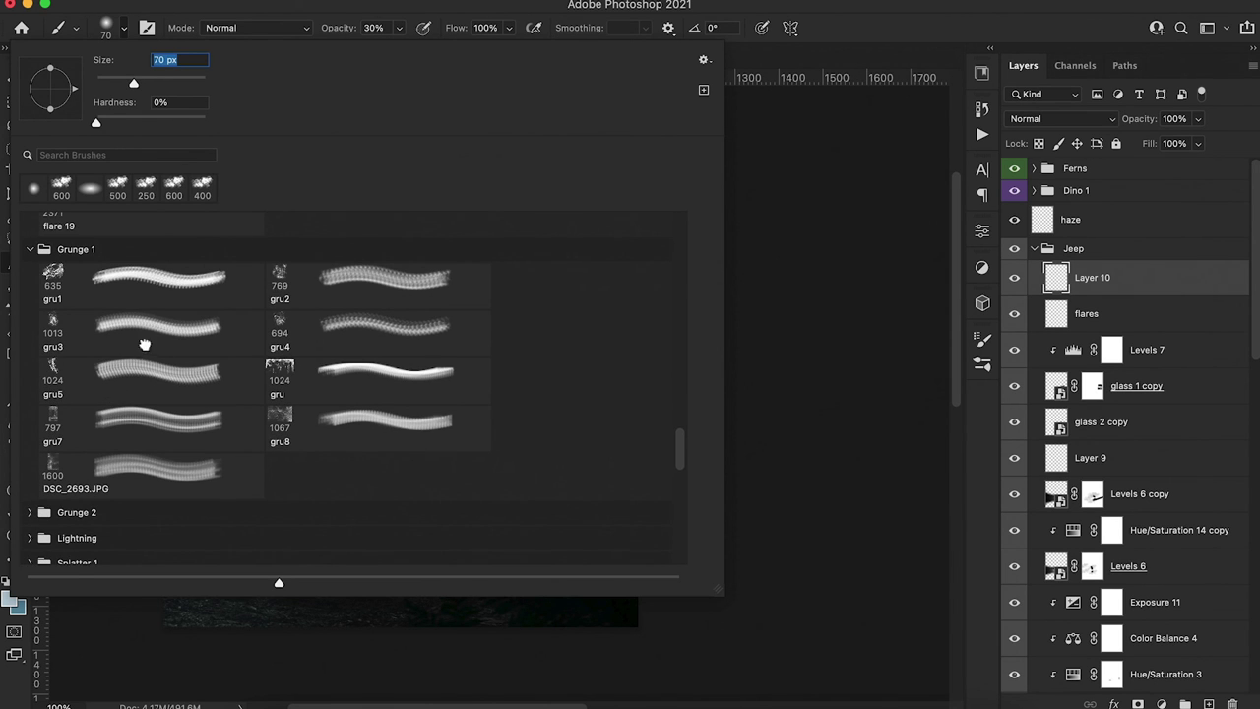
{"action": "left_click", "coordinate": [145, 343]}
{"action": "left_click", "coordinate": [139, 378]}
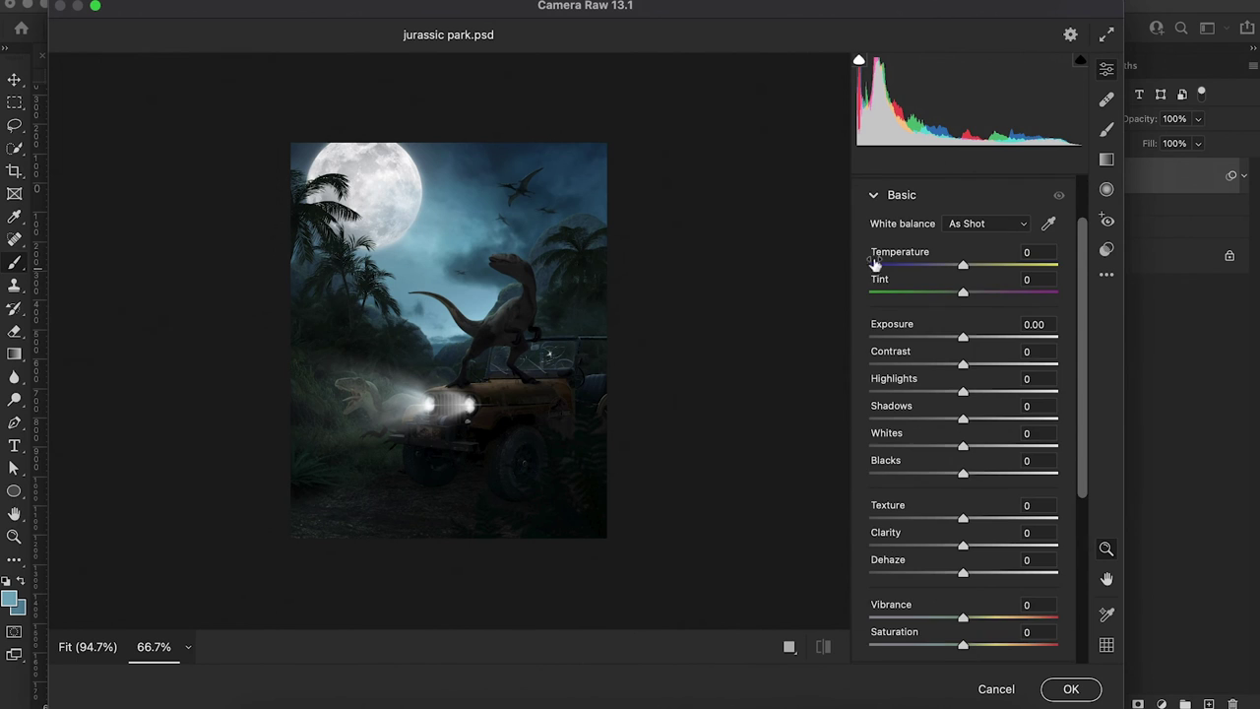
Raise Contrast and Whites slightly and set Clarity to +8 in the Camera Raw filter
{"action": "left_click_drag", "start_coordinate": [963, 364], "coordinate": [976, 363]}
{"action": "left_click_drag", "start_coordinate": [963, 445], "coordinate": [975, 443]}
{"action": "scroll", "coordinate": [969, 413], "scroll_direction": "down", "scroll_amount": 3}
{"action": "left_click_drag", "start_coordinate": [963, 308], "coordinate": [968, 309]}
Set the Aquas luminance to +30 in the Color Mixer
{"action": "scroll", "coordinate": [969, 310], "scroll_direction": "down", "scroll_amount": 1}
{"action": "left_click", "coordinate": [918, 470]}
{"action": "left_click", "coordinate": [989, 328]}
{"action": "left_click_drag", "start_coordinate": [962, 483], "coordinate": [990, 483]}
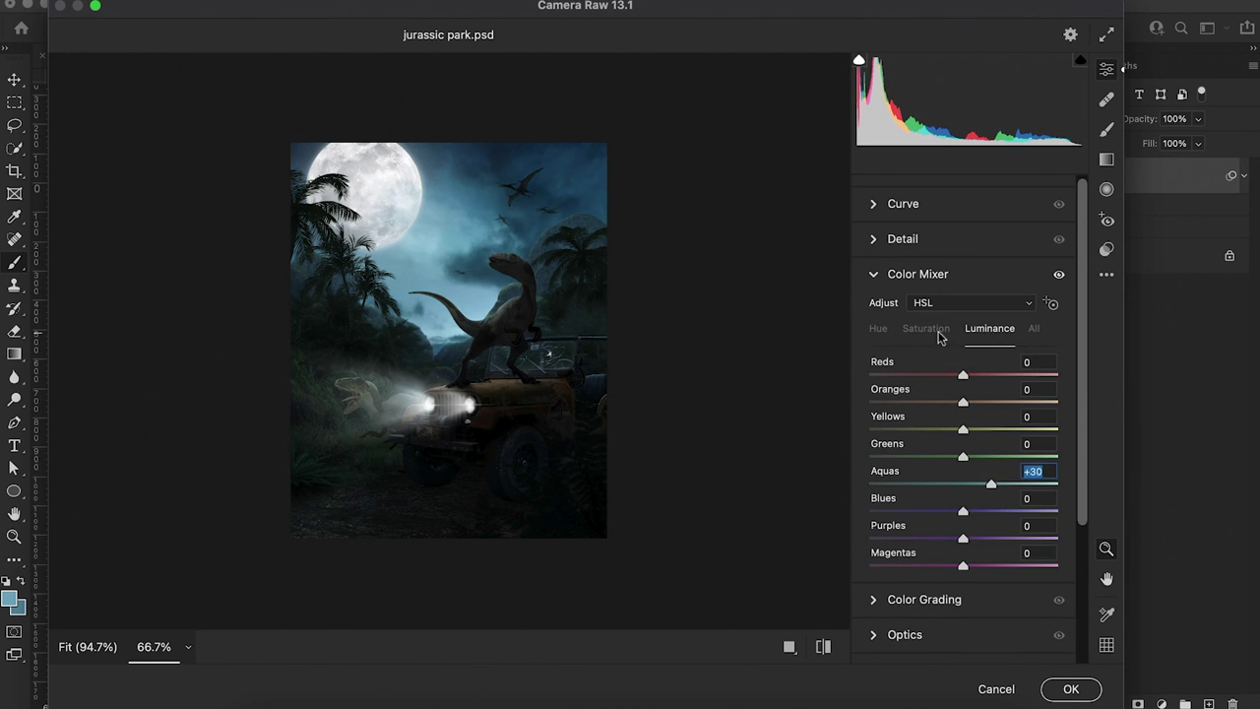
Set Vibrance to +16 in the Basic adjustments
{"action": "left_click", "coordinate": [917, 273]}
{"action": "left_click_drag", "start_coordinate": [965, 441], "coordinate": [978, 445]}
{"action": "scroll", "coordinate": [944, 393], "scroll_direction": "up", "scroll_amount": 1}
{"action": "scroll", "coordinate": [891, 515], "scroll_direction": "down", "scroll_amount": 3}
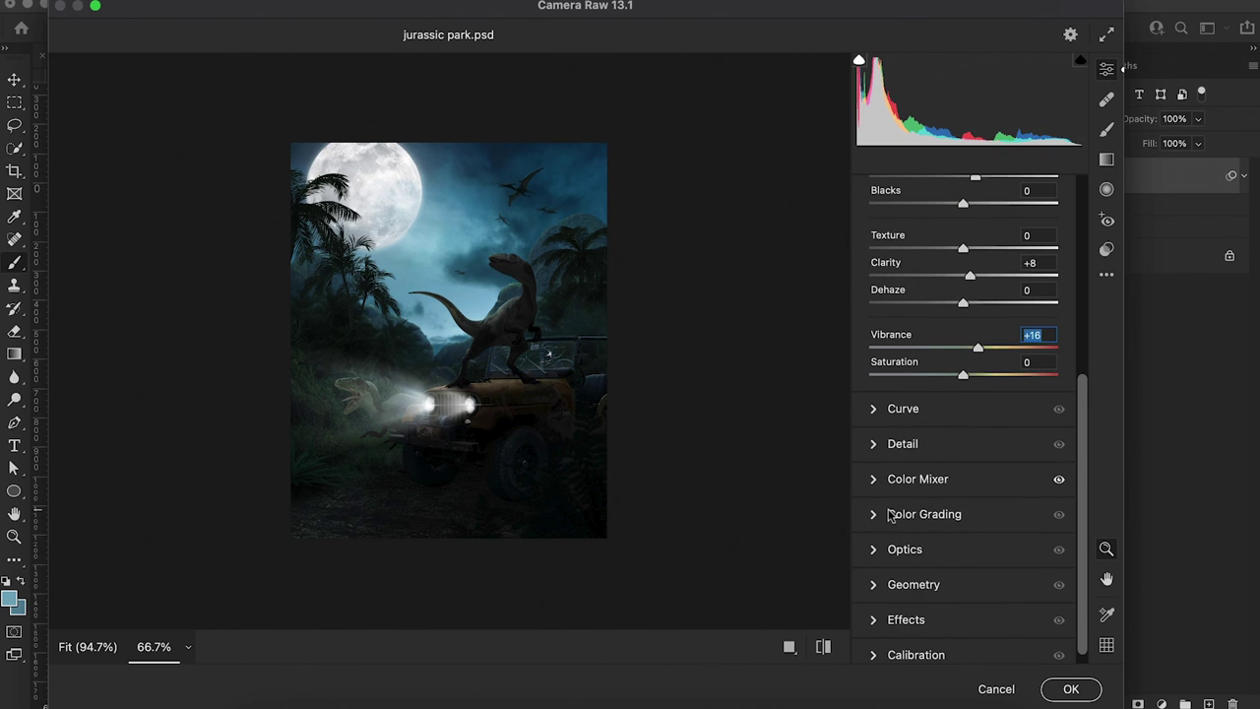
Color-grade the midtones, shadows and highlights slightly toward blue-violet, with the highlights at hue 250 and saturation 13
{"action": "left_click", "coordinate": [890, 516]}
{"action": "mouse_move", "coordinate": [962, 341]}
{"action": "left_mouse_down"}
{"action": "mouse_move", "coordinate": [958, 332]}
{"action": "mouse_move", "coordinate": [959, 348]}
{"action": "left_mouse_up"}
{"action": "left_click_drag", "start_coordinate": [907, 484], "coordinate": [907, 492]}
{"action": "mouse_move", "coordinate": [1018, 484]}
{"action": "left_mouse_down"}
{"action": "mouse_move", "coordinate": [1004, 488]}
{"action": "mouse_move", "coordinate": [1016, 489]}
{"action": "left_mouse_up"}
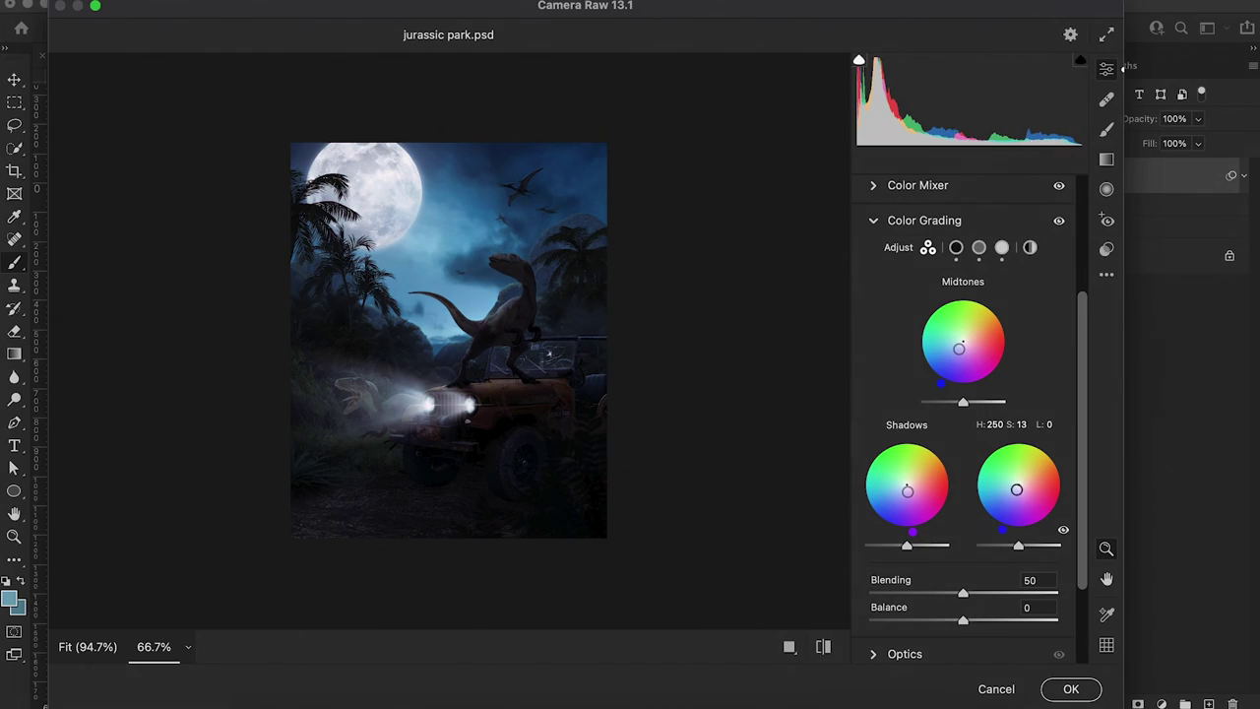